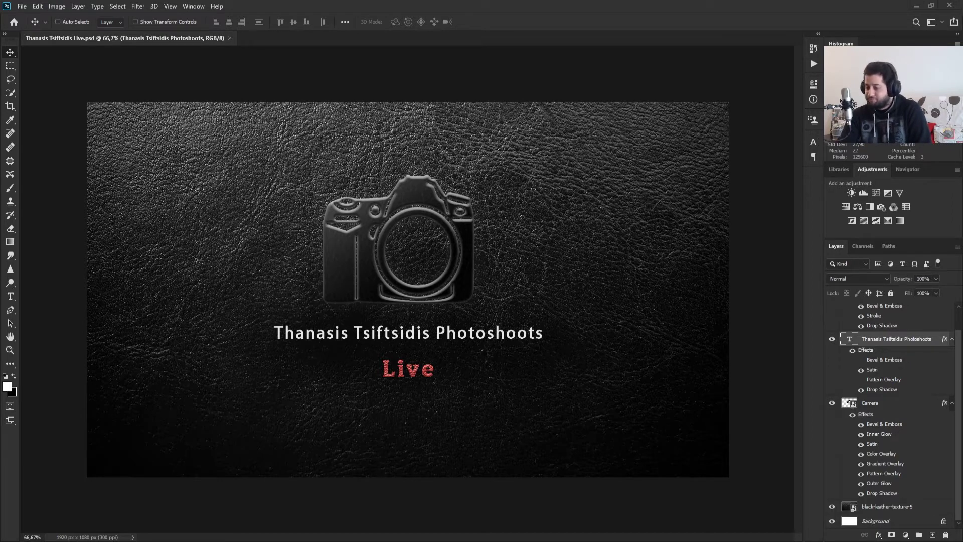
Step: Close the camera logo document and open DSC_1595.NEF from Camera Raw with Shadows at +50 and Blacks at +35
{"action": "left_click", "coordinate": [229, 38]}
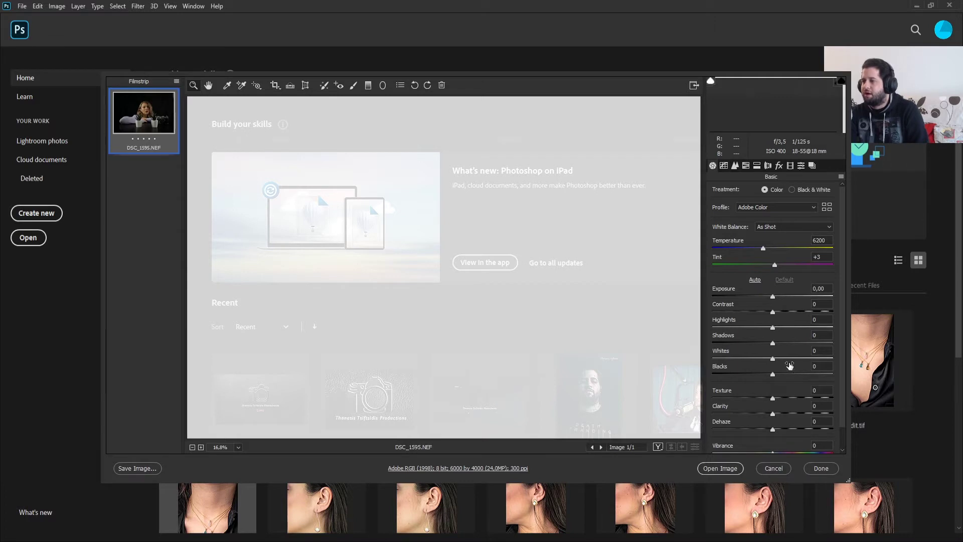
{"action": "left_click_drag", "start_coordinate": [773, 343], "coordinate": [800, 373]}
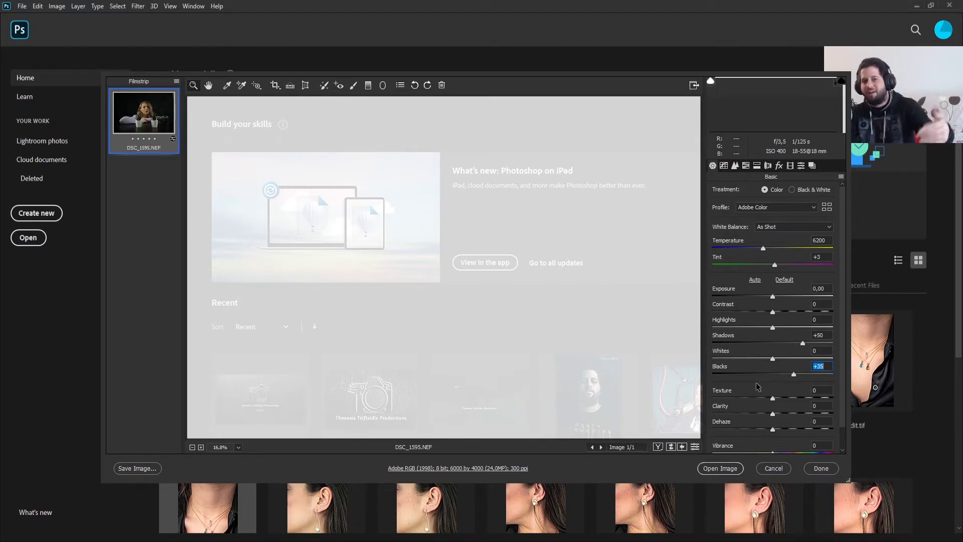
{"action": "scroll", "coordinate": [774, 388], "scroll_direction": "down", "scroll_amount": 1}
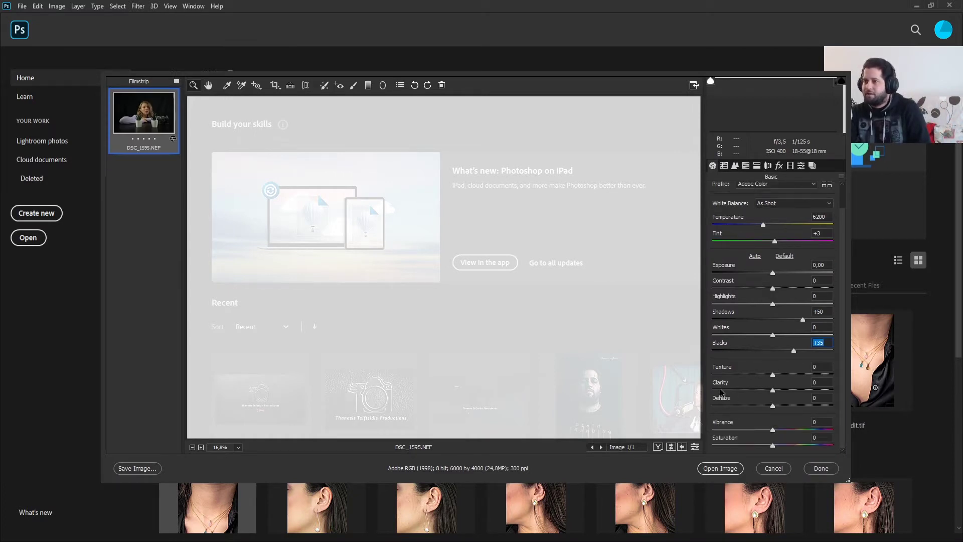
{"action": "left_click", "coordinate": [726, 470]}
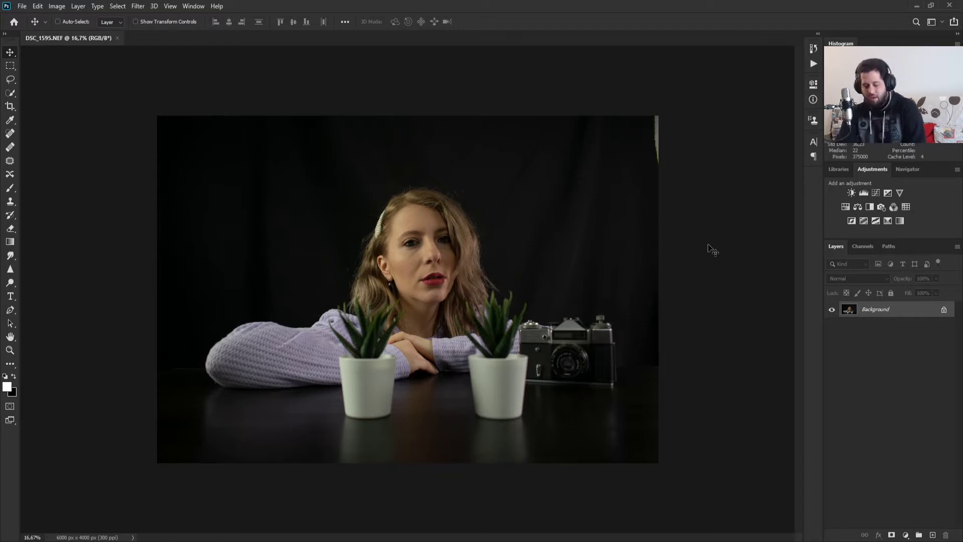
Step: Duplicate the Background layer and lasso the bright strip in the photo's upper-right corner
{"action": "key", "text": "ctrl"}
{"action": "key", "text": "ctrl+j"}
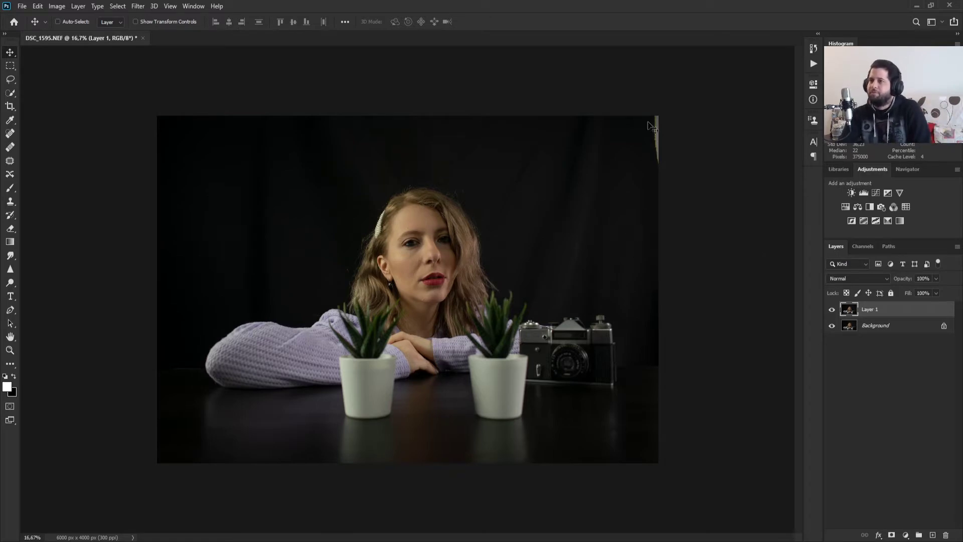
{"action": "scroll", "coordinate": [654, 133], "scroll_direction": "up", "scroll_amount": 2}
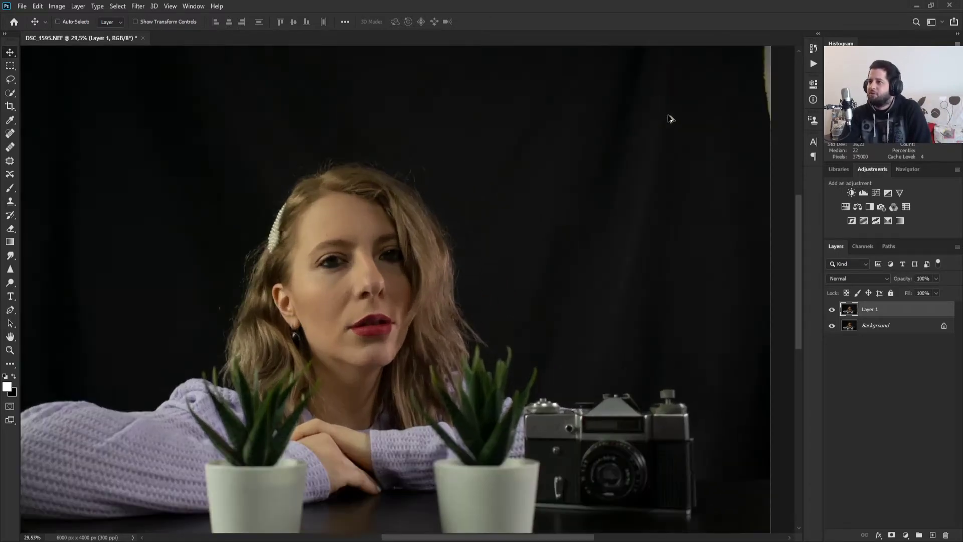
{"action": "scroll", "coordinate": [694, 118], "scroll_direction": "up", "scroll_amount": 3}
{"action": "scroll", "coordinate": [451, 260], "scroll_direction": "down", "scroll_amount": 1}
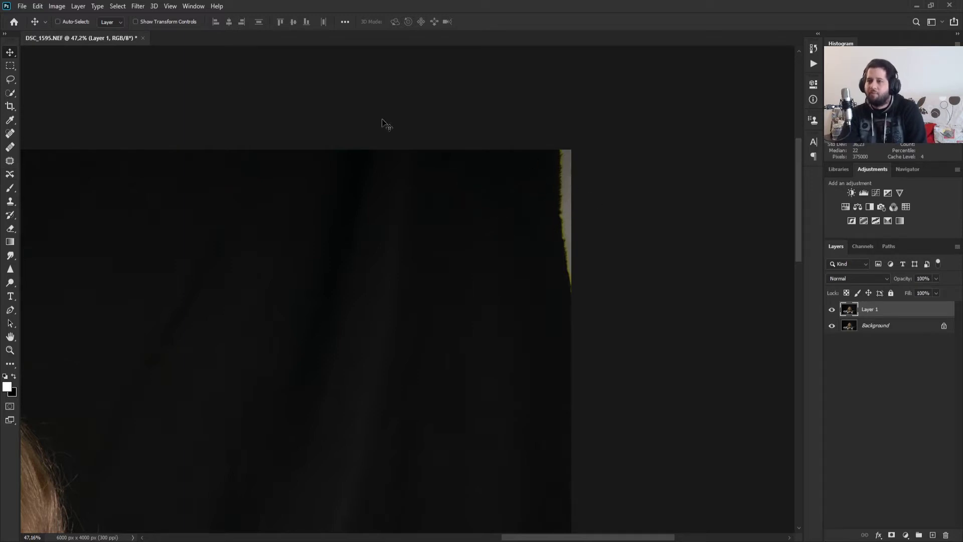
{"action": "left_click", "coordinate": [13, 79]}
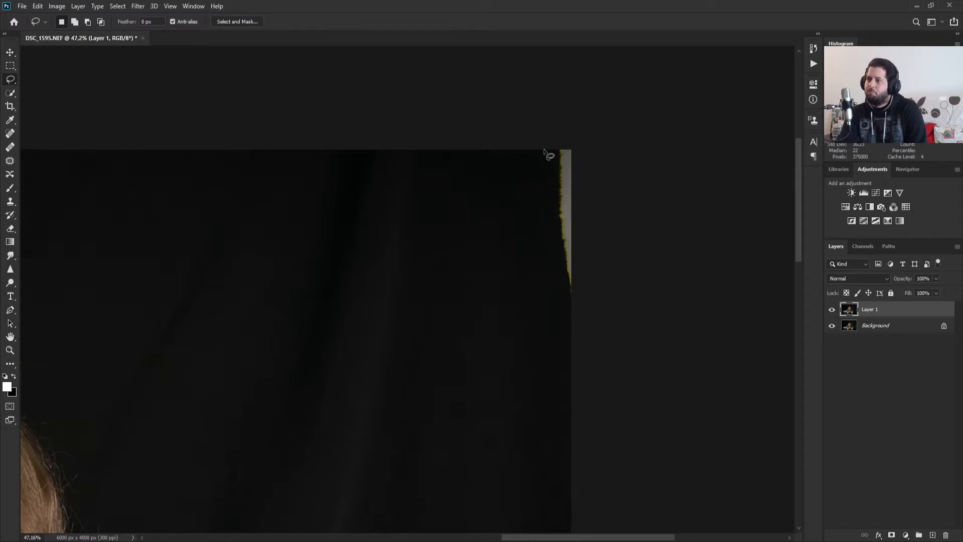
{"action": "mouse_move", "coordinate": [542, 149]}
{"action": "left_mouse_down"}
{"action": "mouse_move", "coordinate": [547, 235]}
{"action": "mouse_move", "coordinate": [566, 309]}
{"action": "mouse_move", "coordinate": [587, 303]}
{"action": "mouse_move", "coordinate": [599, 192]}
{"action": "mouse_move", "coordinate": [571, 143]}
{"action": "mouse_move", "coordinate": [545, 158]}
{"action": "left_mouse_up"}
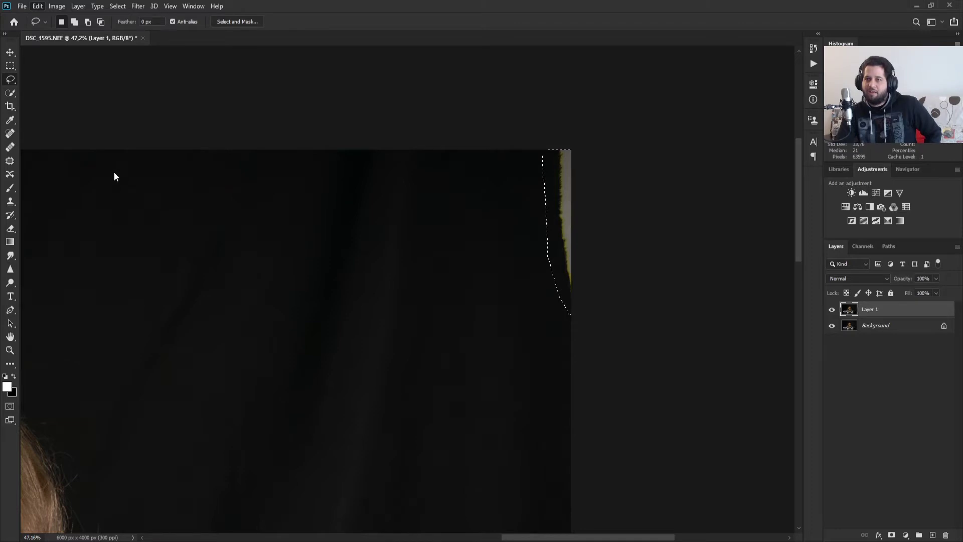
Step: Fill the selected corner strip to match the black backdrop and clear the selection
{"action": "key", "text": "i"}
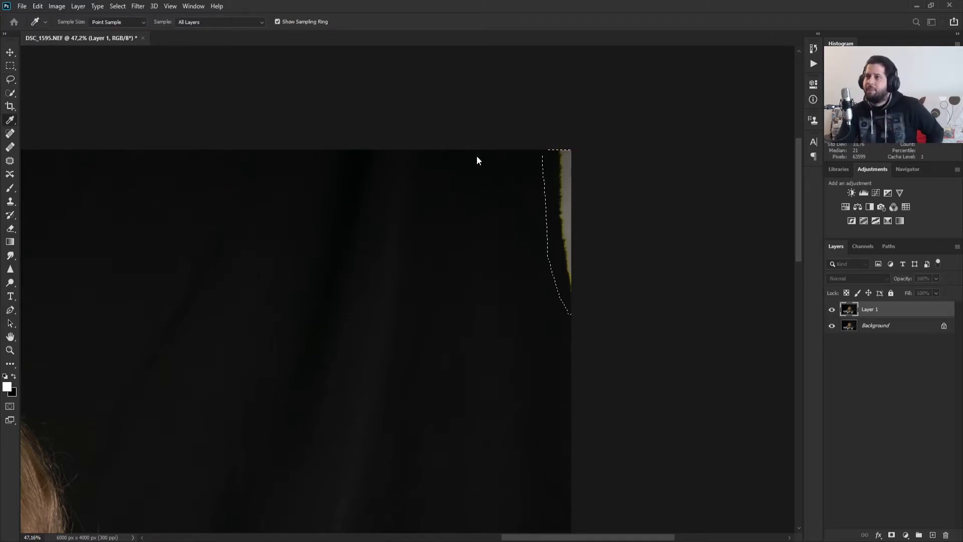
{"action": "key", "text": "l"}
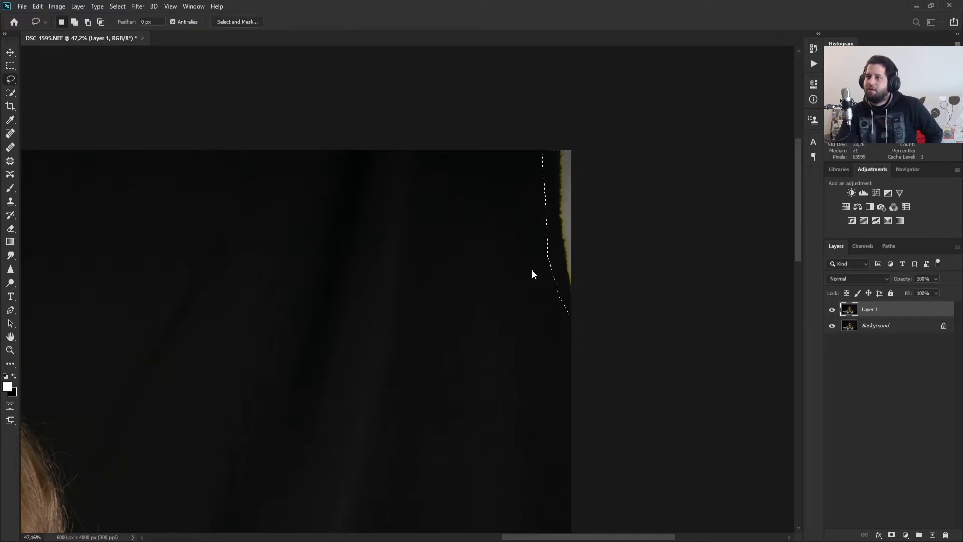
{"action": "key", "text": "ctrl+BackSpace"}
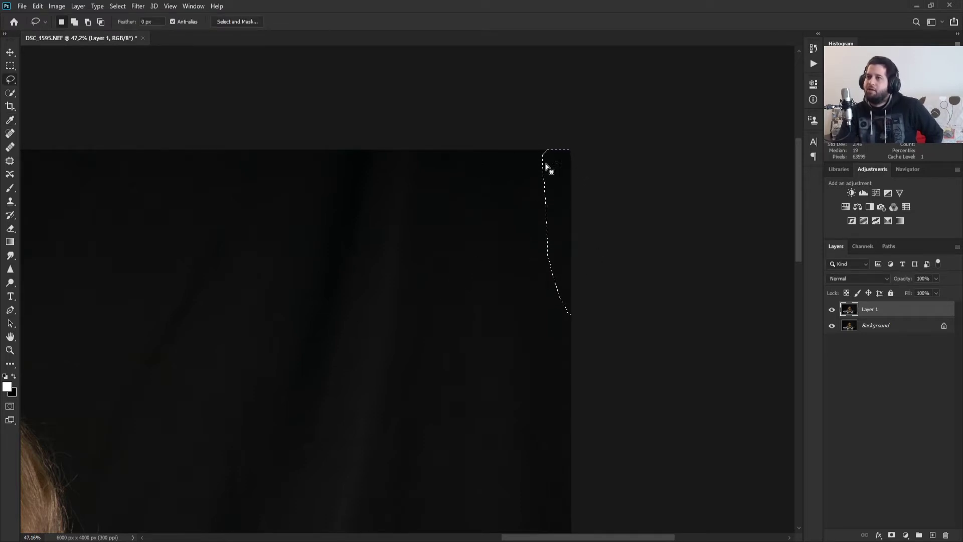
{"action": "scroll", "coordinate": [495, 269], "scroll_direction": "down", "scroll_amount": 3}
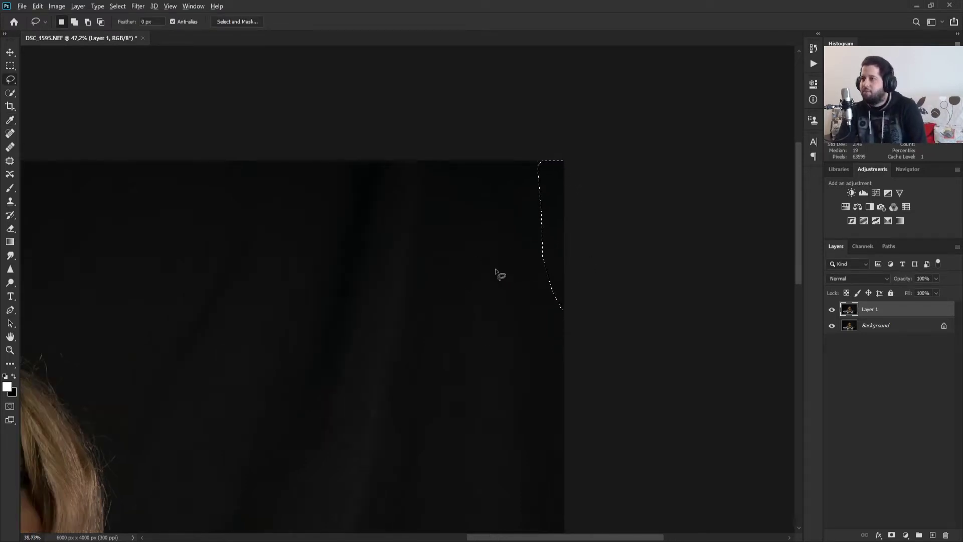
{"action": "key", "text": "ctrl+d"}
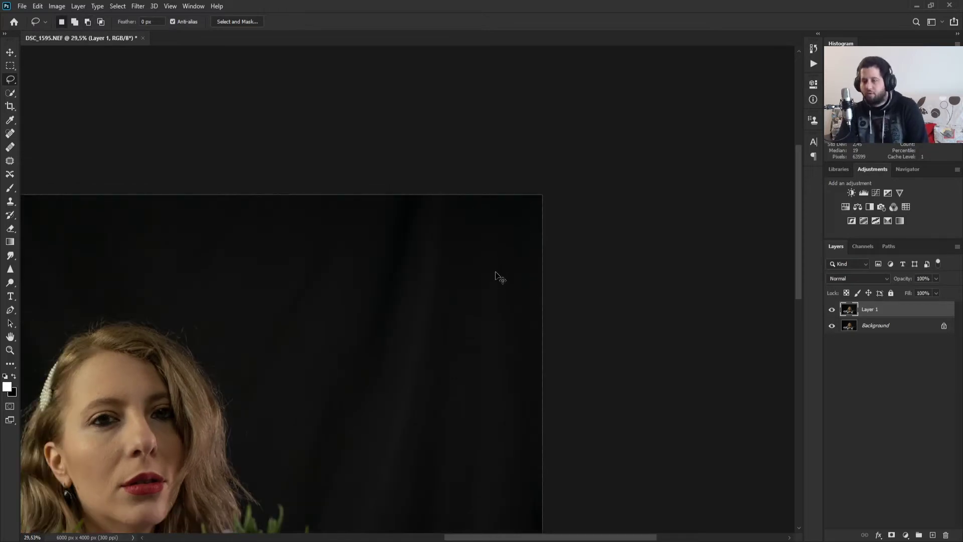
{"action": "key", "text": "ctrl+0"}
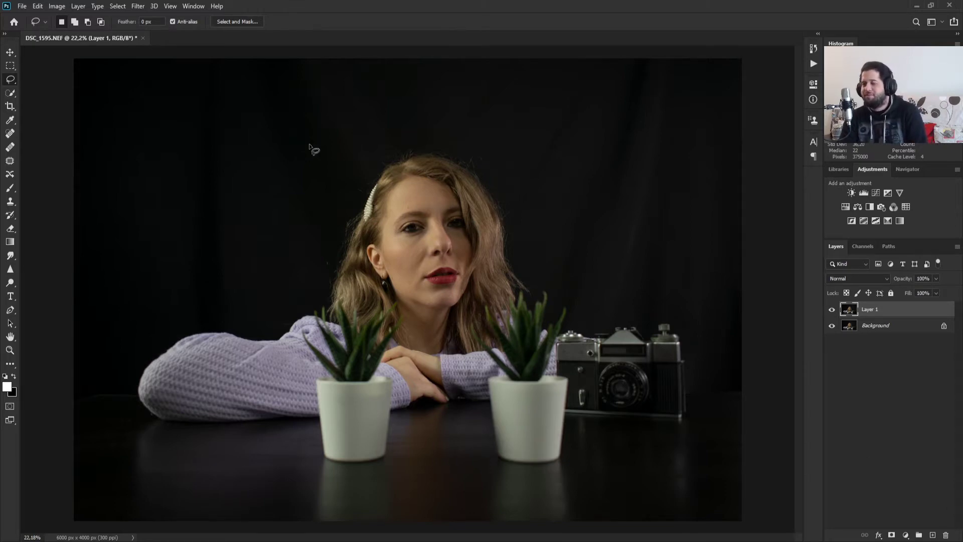
Step: Duplicate Layer 1 and open the copy in the Camera Raw Filter
{"action": "scroll", "coordinate": [260, 151], "scroll_direction": "up", "scroll_amount": 2}
{"action": "scroll", "coordinate": [260, 151], "scroll_direction": "up", "scroll_amount": 5}
{"action": "left_click_drag", "start_coordinate": [418, 139], "coordinate": [202, 345]}
{"action": "left_click_drag", "start_coordinate": [519, 165], "coordinate": [292, 291]}
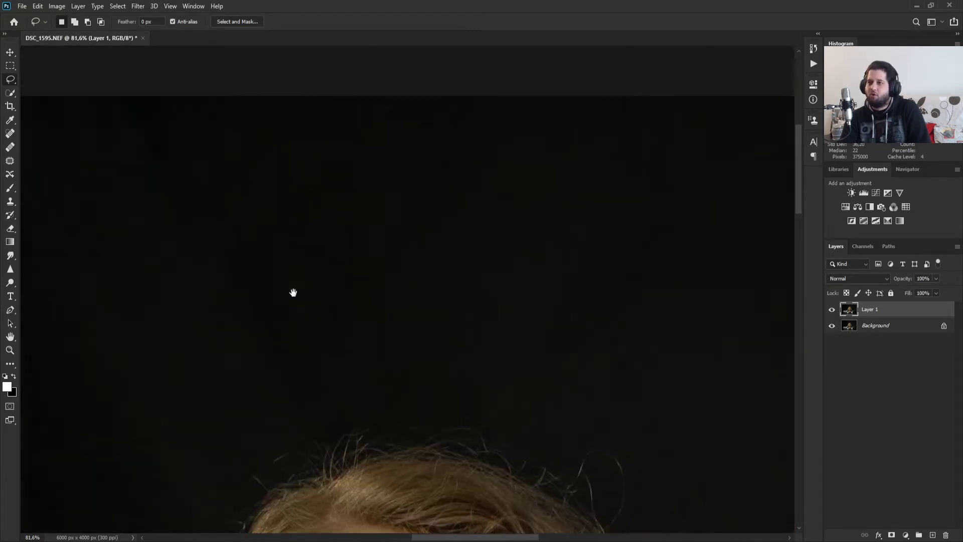
{"action": "scroll", "coordinate": [621, 279], "scroll_direction": "down", "scroll_amount": 3}
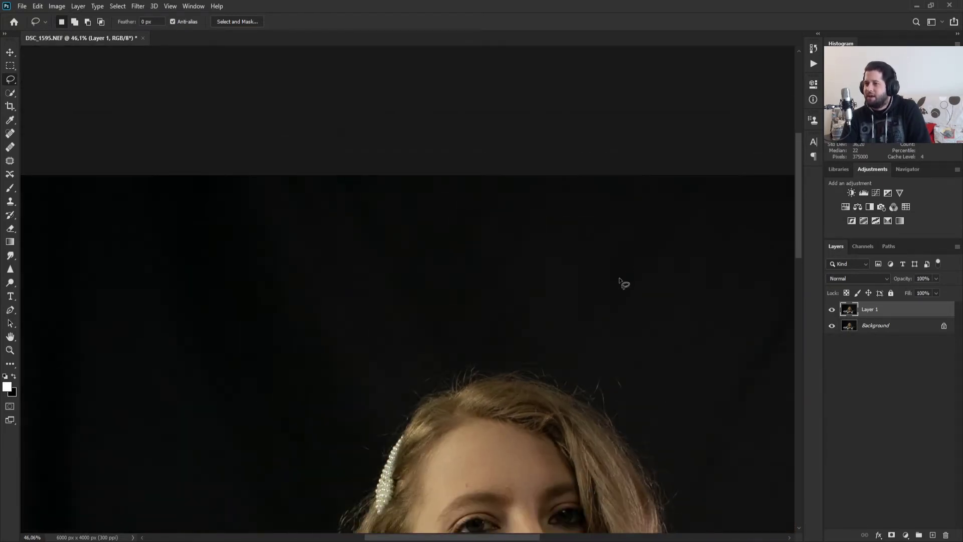
{"action": "scroll", "coordinate": [622, 282], "scroll_direction": "down", "scroll_amount": 2}
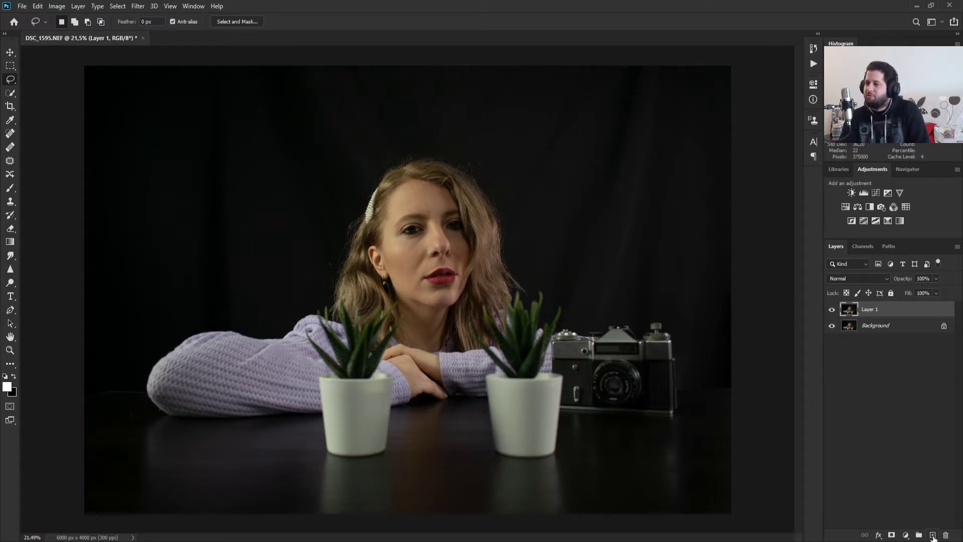
{"action": "key", "text": "ctrl+j"}
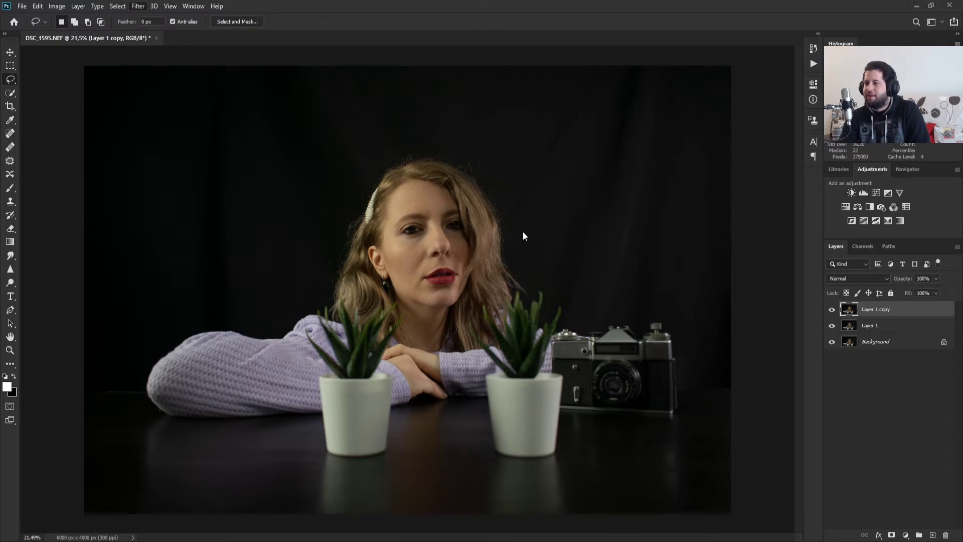
{"action": "key", "text": "shift+ctrl+a"}
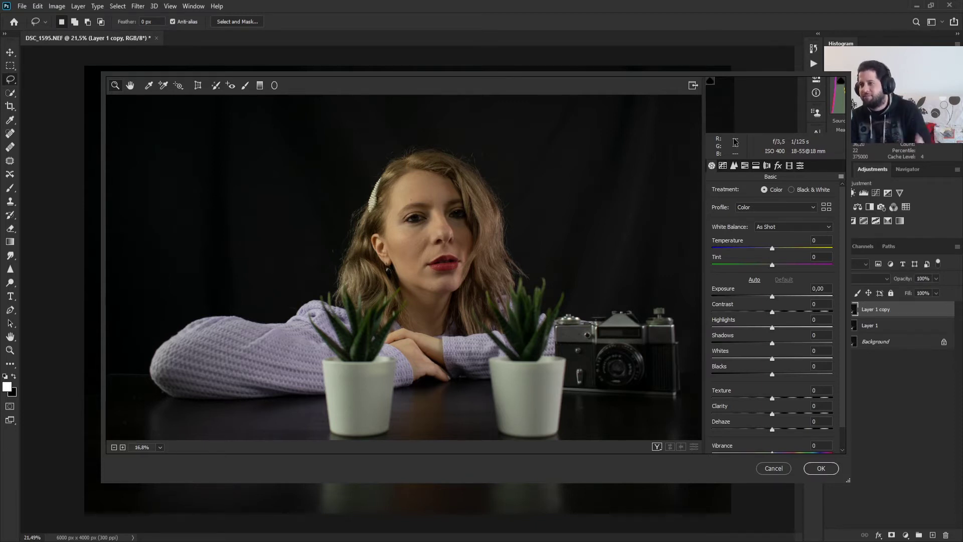
Step: Set Clarity to -57 on the portrait copy in the Camera Raw Filter
{"action": "left_click", "coordinate": [722, 166]}
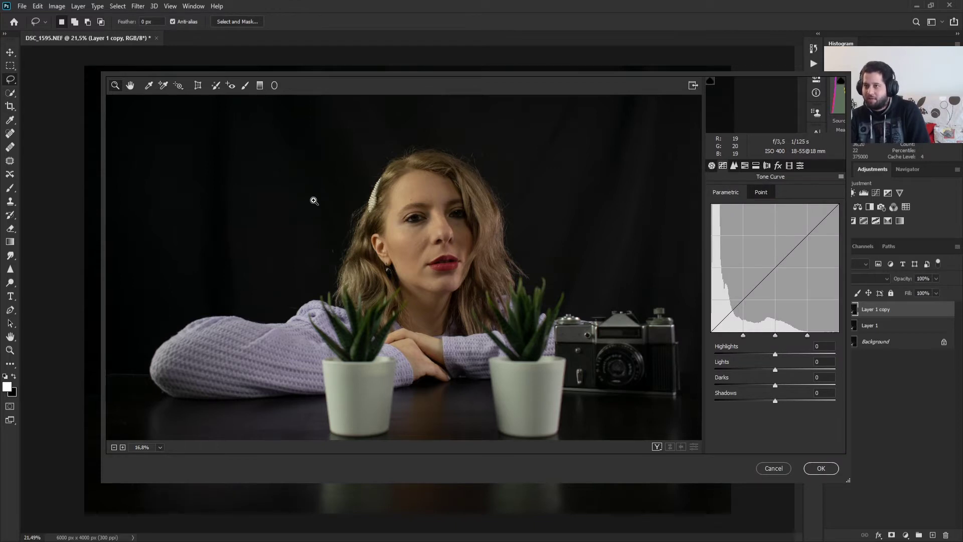
{"action": "left_click", "coordinate": [711, 166]}
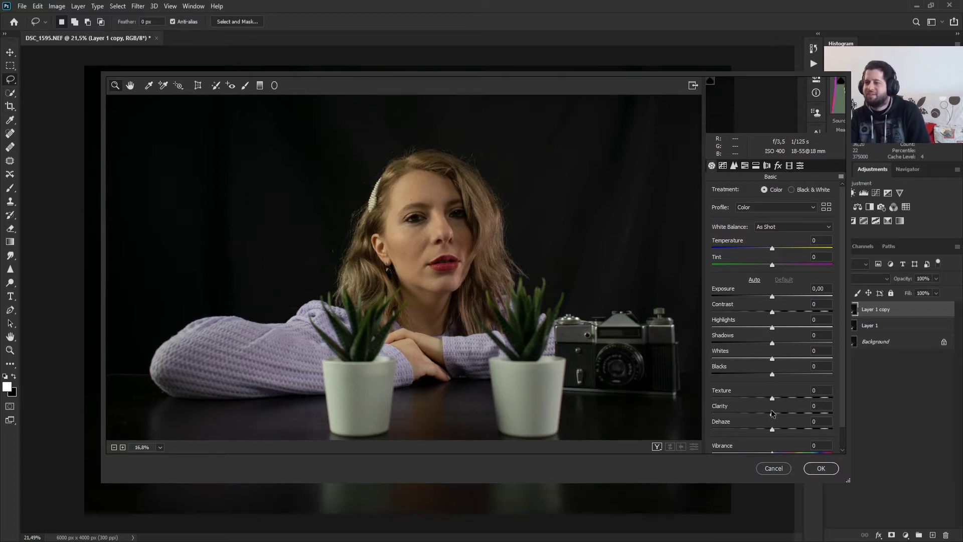
{"action": "left_click_drag", "start_coordinate": [771, 412], "coordinate": [735, 414]}
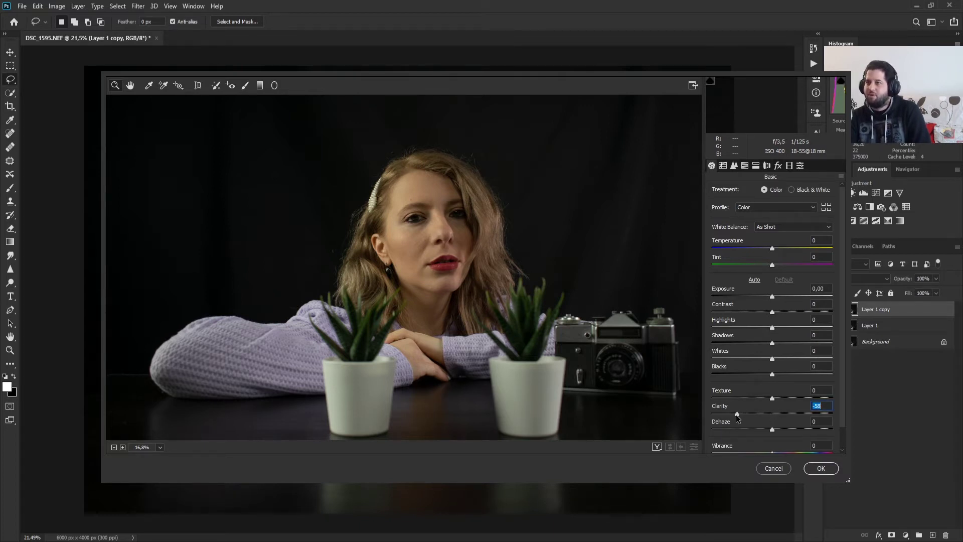
{"action": "left_click", "coordinate": [771, 398]}
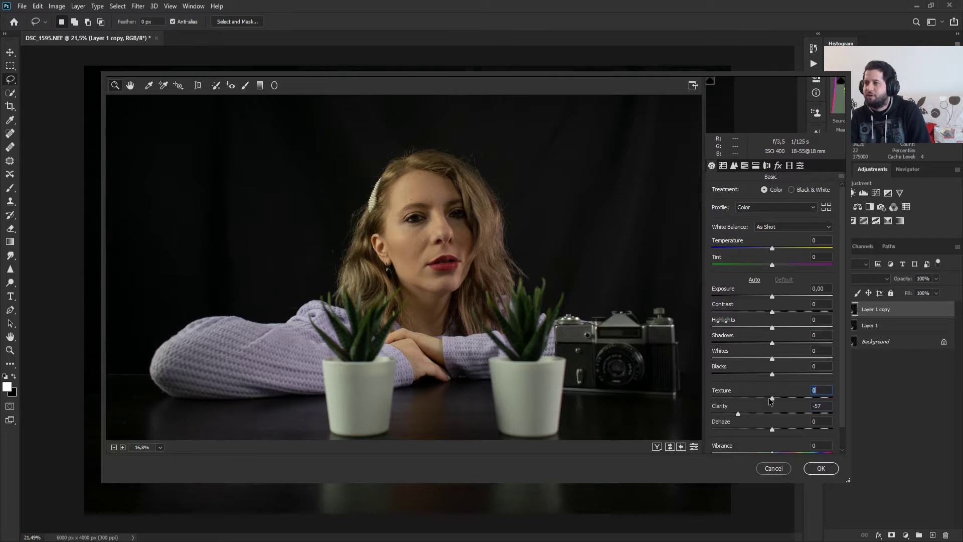
Step: Set noise reduction Luminance to 65 and Luminance Detail to 0, and apply the Camera Raw Filter
{"action": "left_click", "coordinate": [733, 166]}
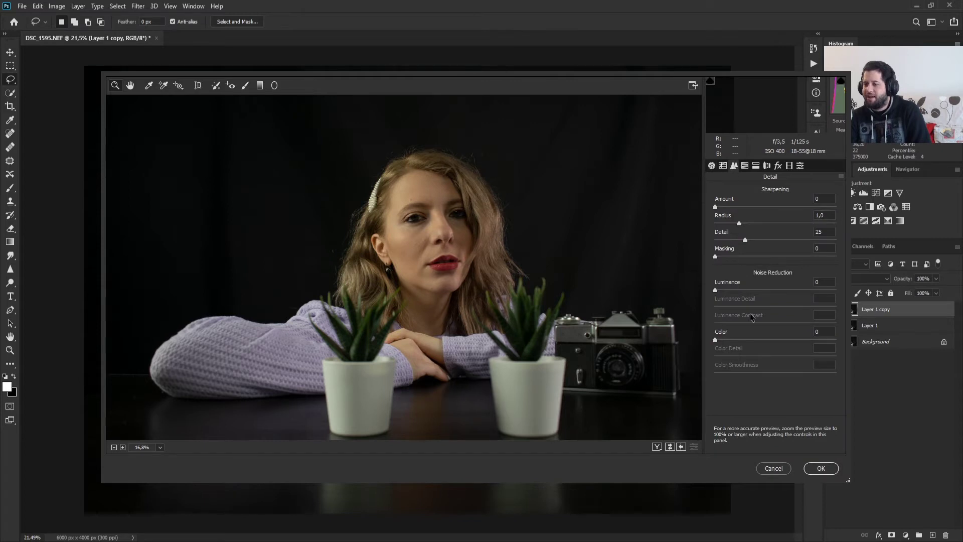
{"action": "left_click", "coordinate": [789, 290]}
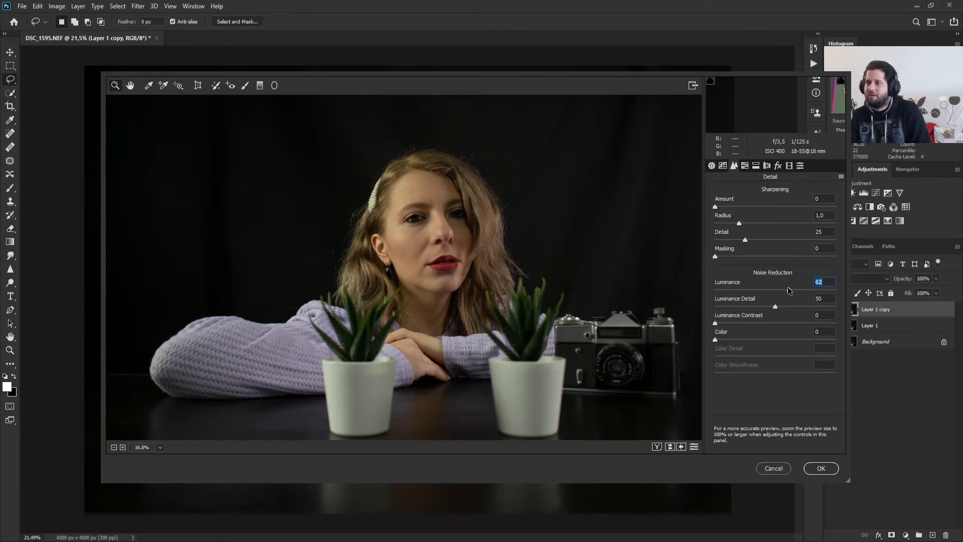
{"action": "left_click_drag", "start_coordinate": [775, 307], "coordinate": [731, 306]}
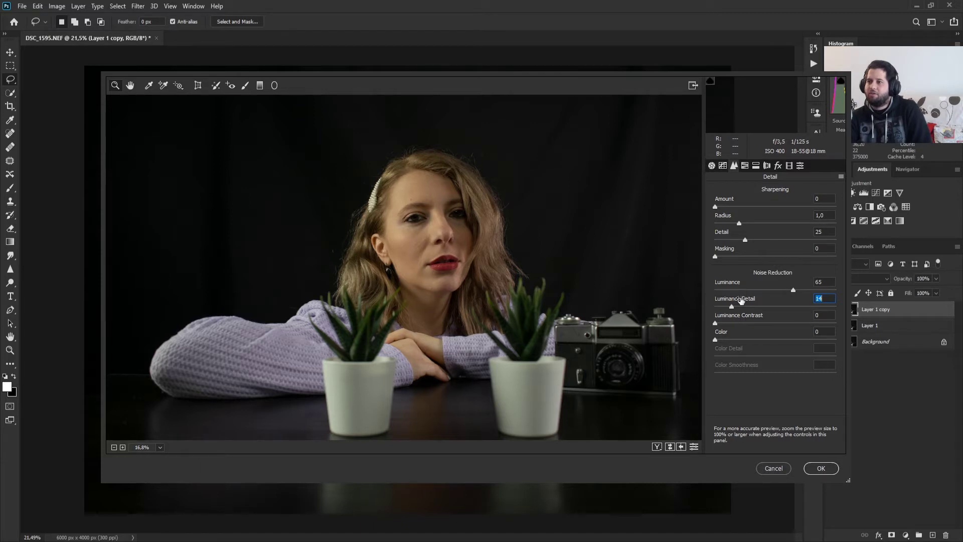
{"action": "left_click_drag", "start_coordinate": [730, 306], "coordinate": [724, 308]}
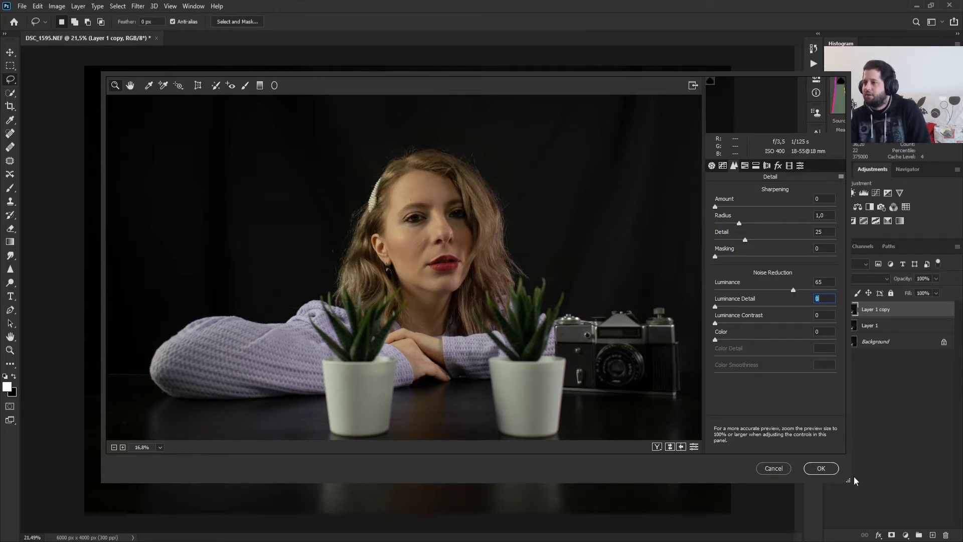
{"action": "left_click", "coordinate": [820, 468]}
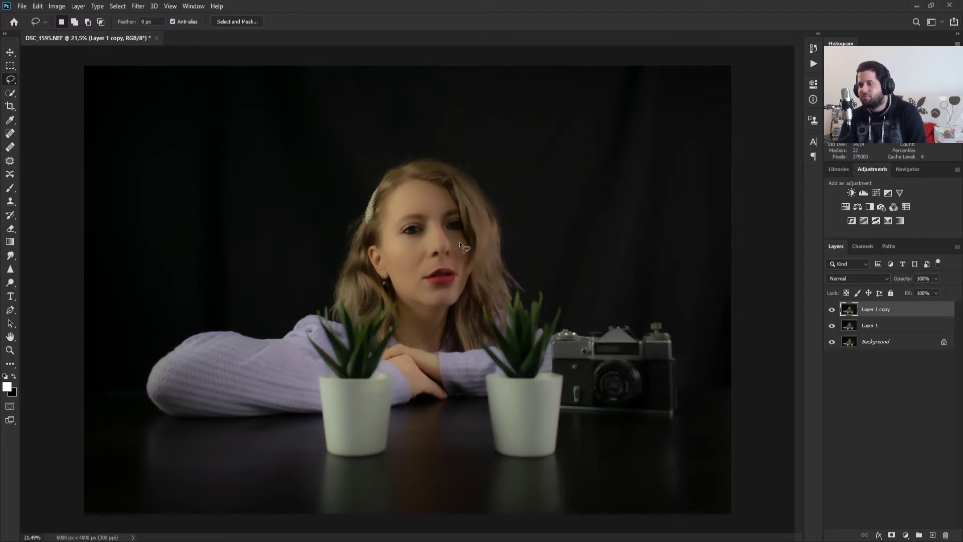
Step: Add a white layer mask to Layer 1 copy and ready the Brush tool with black as the foreground colour
{"action": "scroll", "coordinate": [456, 238], "scroll_direction": "up", "scroll_amount": 10}
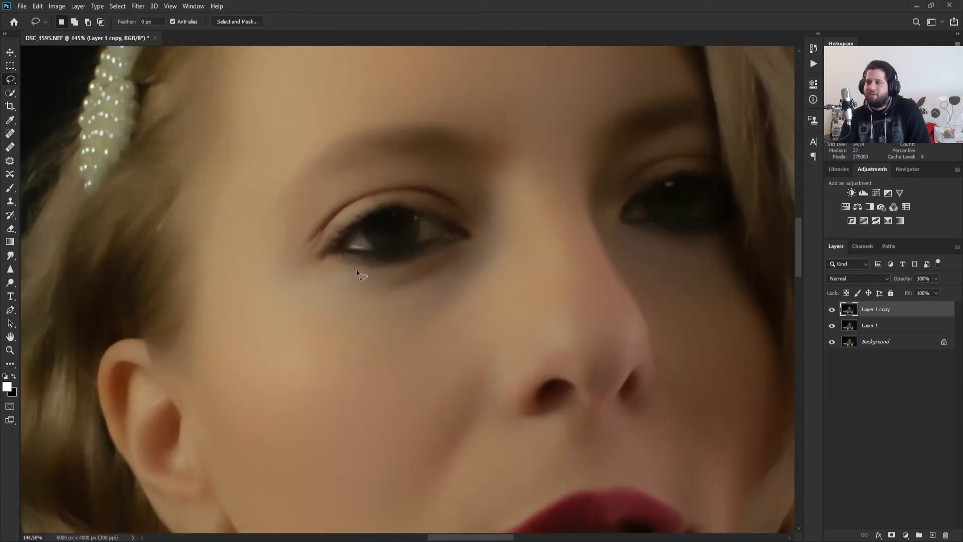
{"action": "scroll", "coordinate": [357, 270], "scroll_direction": "down", "scroll_amount": 6}
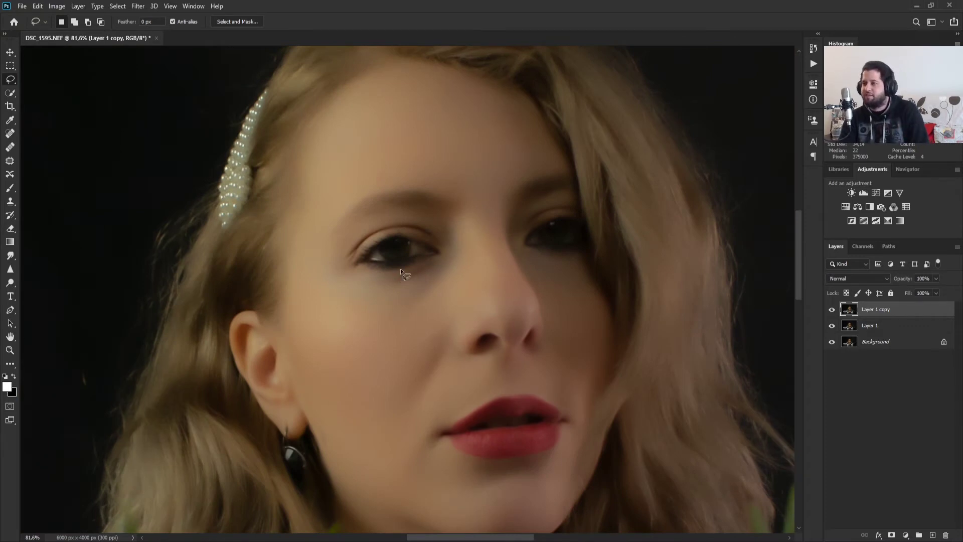
{"action": "scroll", "coordinate": [400, 268], "scroll_direction": "down", "scroll_amount": 10}
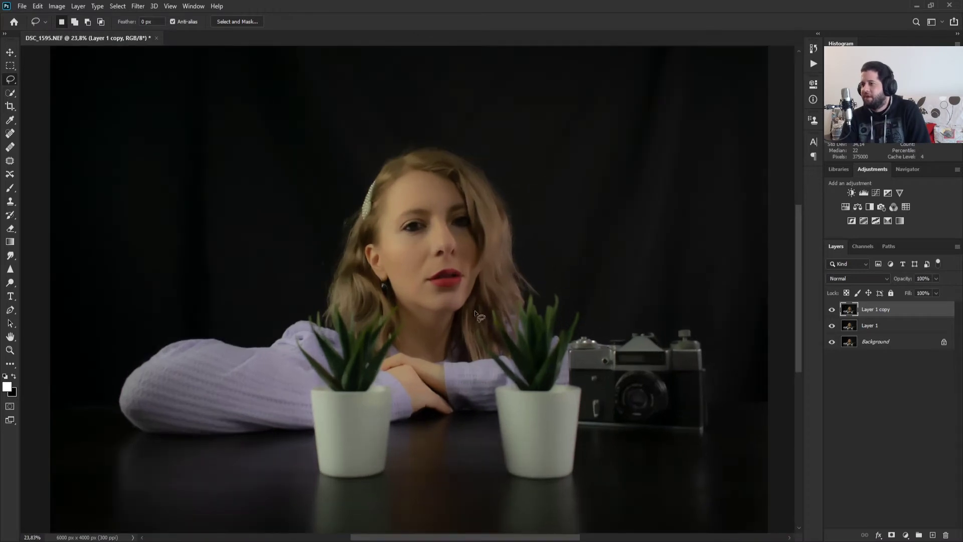
{"action": "left_click", "coordinate": [891, 535]}
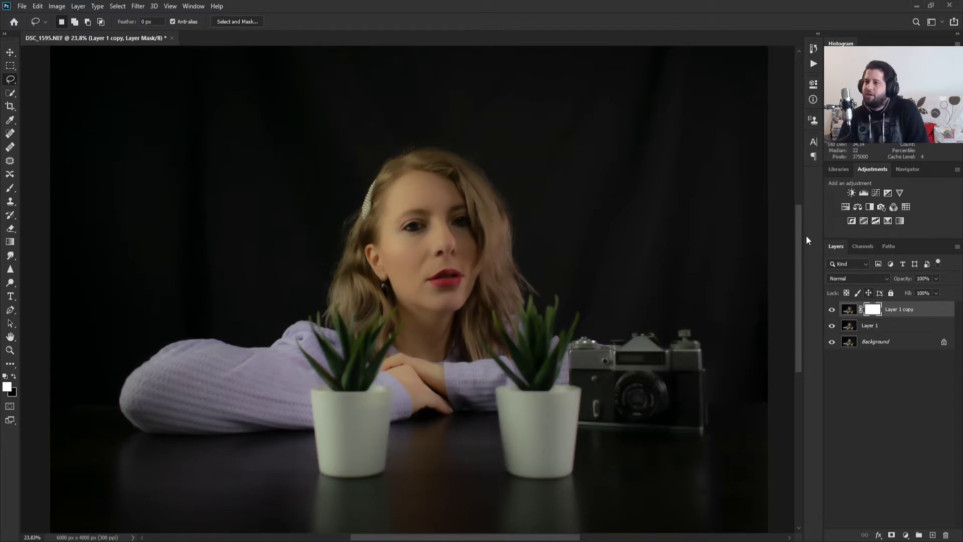
{"action": "key", "text": "b"}
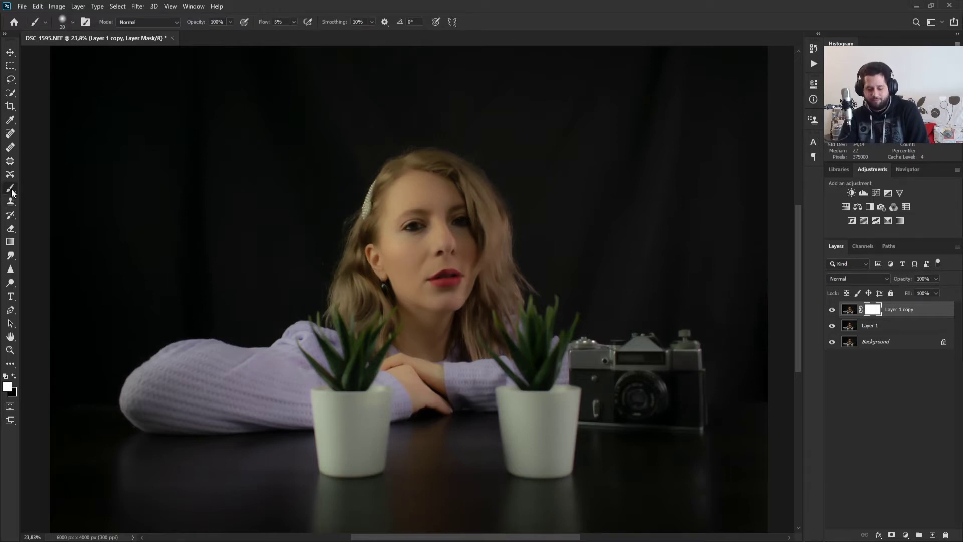
{"action": "key", "text": "x"}
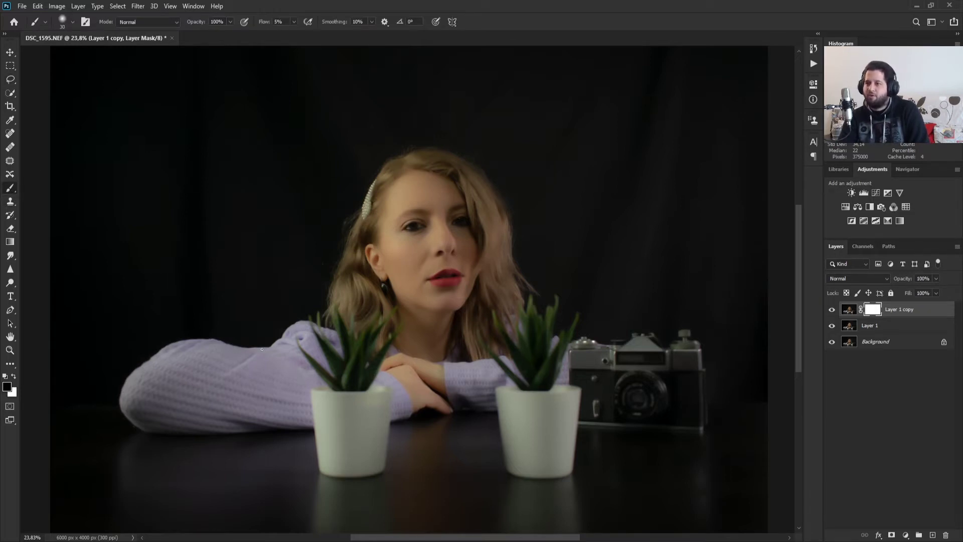
Step: Paint black over the woman's face and hair on the Layer 1 copy mask with a 600 px brush at 100% flow
{"action": "scroll", "coordinate": [361, 264], "scroll_direction": "down", "scroll_amount": 2}
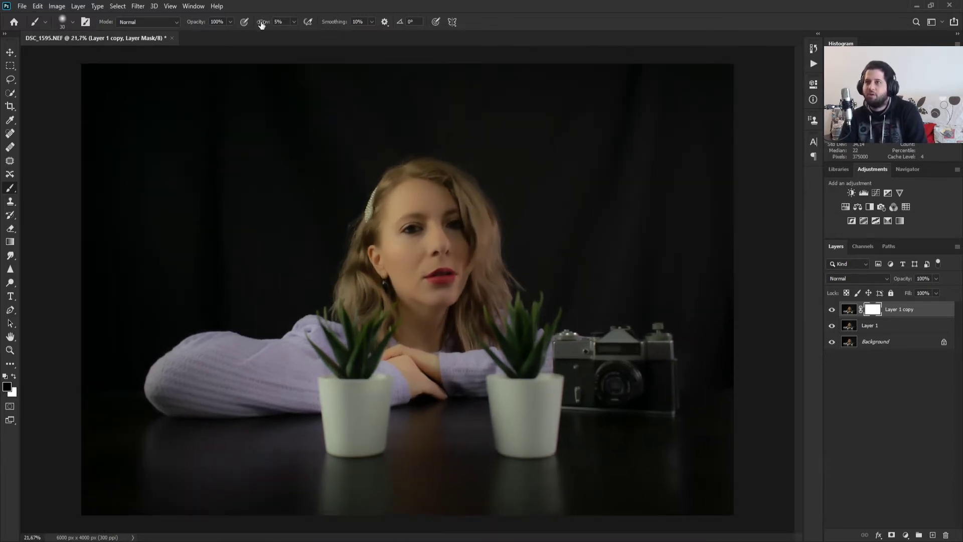
{"action": "key", "text": "shift+0"}
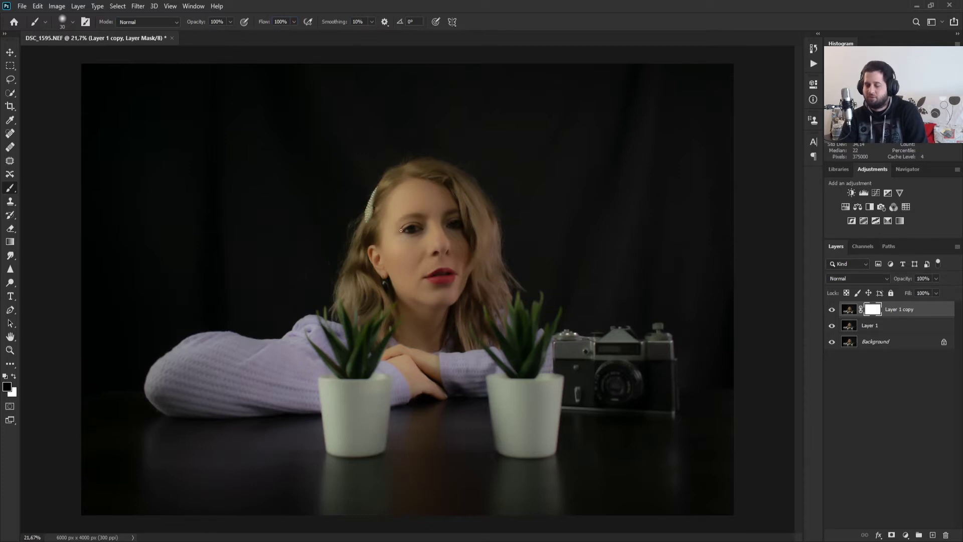
{"action": "key", "text": "bracketright"}
{"action": "key", "text": "bracketright"}
{"action": "key", "text": "bracketright"}
{"action": "key", "text": "bracketright"}
{"action": "key", "text": "bracketright"}
{"action": "key", "text": "bracketright"}
{"action": "key", "text": "bracketright"}
{"action": "key", "text": "bracketright"}
{"action": "key", "text": "bracketright"}
{"action": "key", "text": "bracketright"}
{"action": "key", "text": "bracketright"}
{"action": "key", "text": "bracketright"}
{"action": "key", "text": "bracketright"}
{"action": "key", "text": "bracketright"}
{"action": "key", "text": "bracketright"}
{"action": "key", "text": "bracketright"}
{"action": "key", "text": "bracketright"}
{"action": "key", "text": "bracketright"}
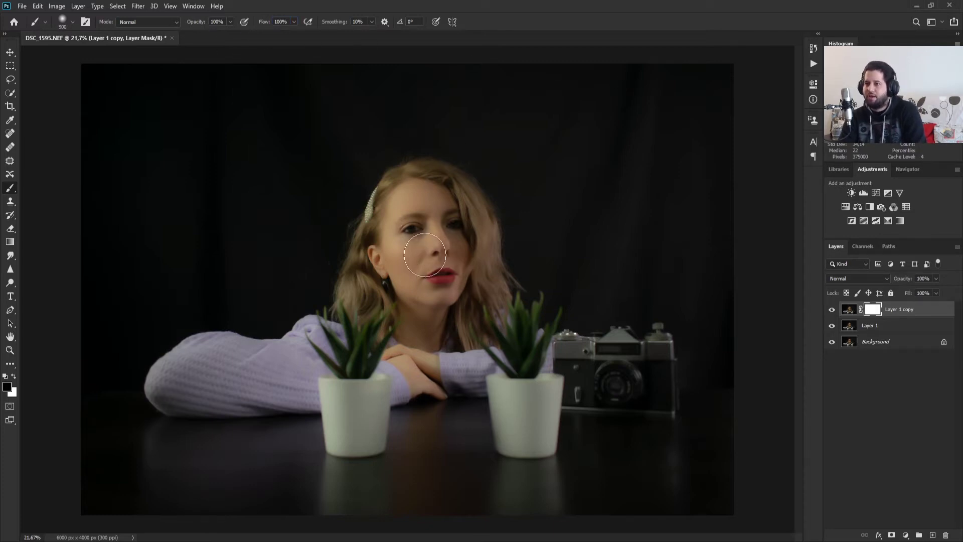
{"action": "key", "text": "bracketleft"}
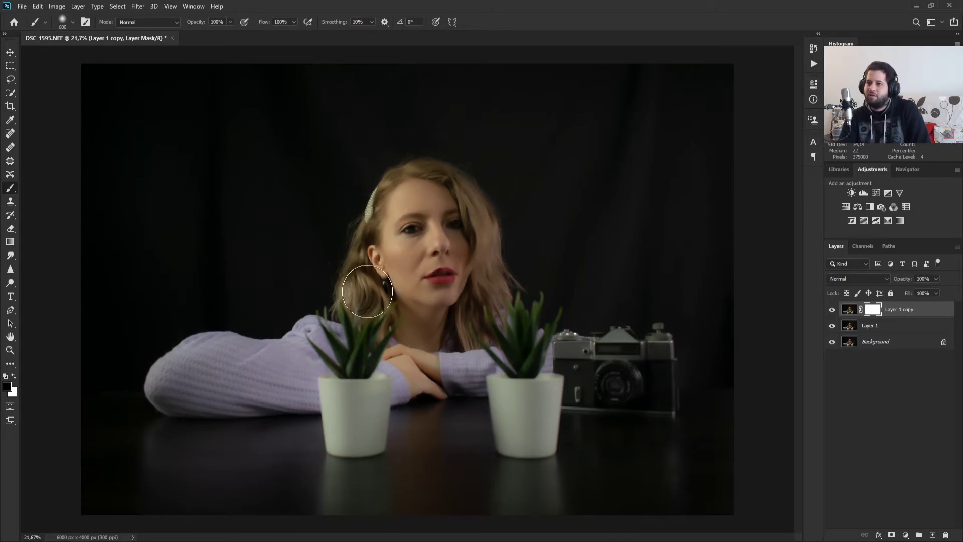
{"action": "mouse_move", "coordinate": [443, 203]}
{"action": "left_mouse_down"}
{"action": "mouse_move", "coordinate": [473, 281]}
{"action": "mouse_move", "coordinate": [481, 262]}
{"action": "left_mouse_up"}
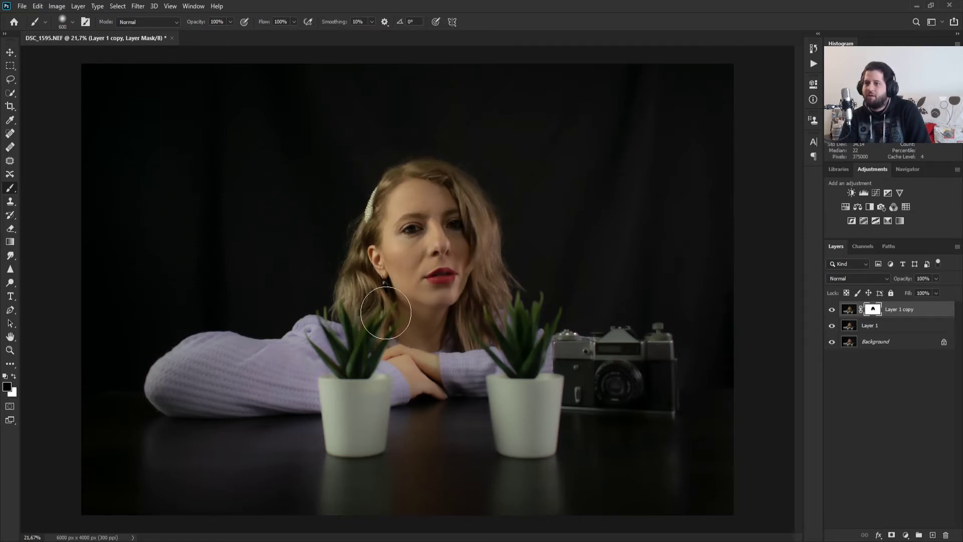
Step: Mask the softening off the sweater sleeves, hands, plants and camera with the black brush
{"action": "mouse_move", "coordinate": [185, 377]}
{"action": "left_mouse_down"}
{"action": "mouse_move", "coordinate": [241, 358]}
{"action": "mouse_move", "coordinate": [193, 361]}
{"action": "mouse_move", "coordinate": [181, 385]}
{"action": "left_mouse_up"}
{"action": "mouse_move", "coordinate": [320, 340]}
{"action": "left_mouse_down"}
{"action": "mouse_move", "coordinate": [514, 372]}
{"action": "mouse_move", "coordinate": [489, 360]}
{"action": "left_mouse_up"}
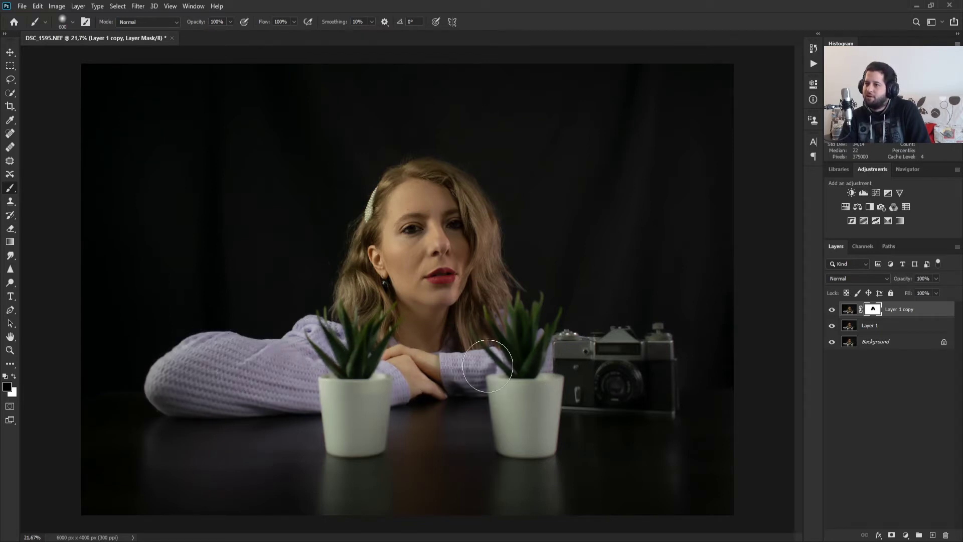
{"action": "mouse_move", "coordinate": [652, 385]}
{"action": "left_mouse_down"}
{"action": "mouse_move", "coordinate": [659, 411]}
{"action": "mouse_move", "coordinate": [657, 388]}
{"action": "mouse_move", "coordinate": [615, 361]}
{"action": "mouse_move", "coordinate": [582, 363]}
{"action": "mouse_move", "coordinate": [671, 355]}
{"action": "mouse_move", "coordinate": [649, 374]}
{"action": "left_mouse_up"}
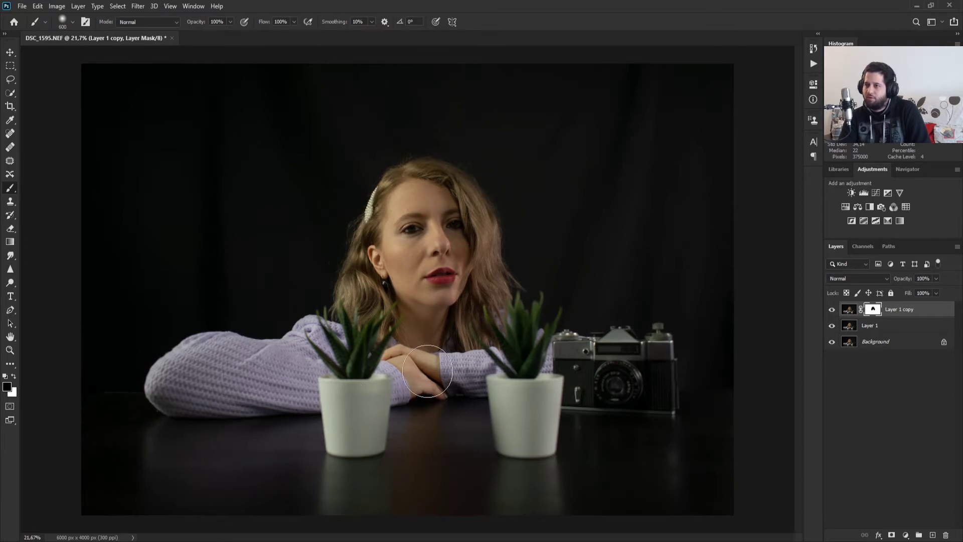
{"action": "mouse_move", "coordinate": [530, 340]}
{"action": "left_mouse_down"}
{"action": "mouse_move", "coordinate": [495, 329]}
{"action": "mouse_move", "coordinate": [424, 200]}
{"action": "mouse_move", "coordinate": [365, 302]}
{"action": "mouse_move", "coordinate": [364, 328]}
{"action": "left_mouse_up"}
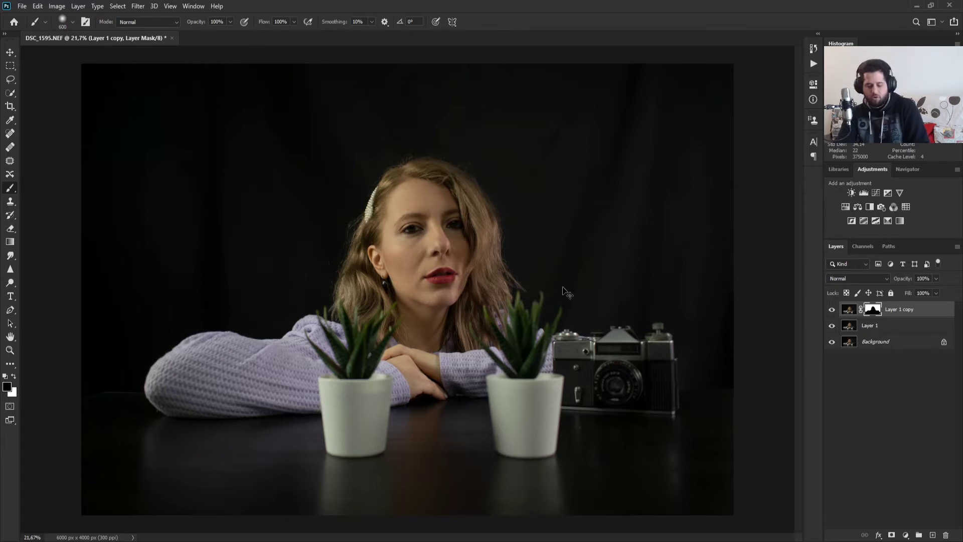
Step: Stamp all visible layers into a new layer on top and add an empty layer above it
{"action": "key", "text": "ctrl+shift+alt+e"}
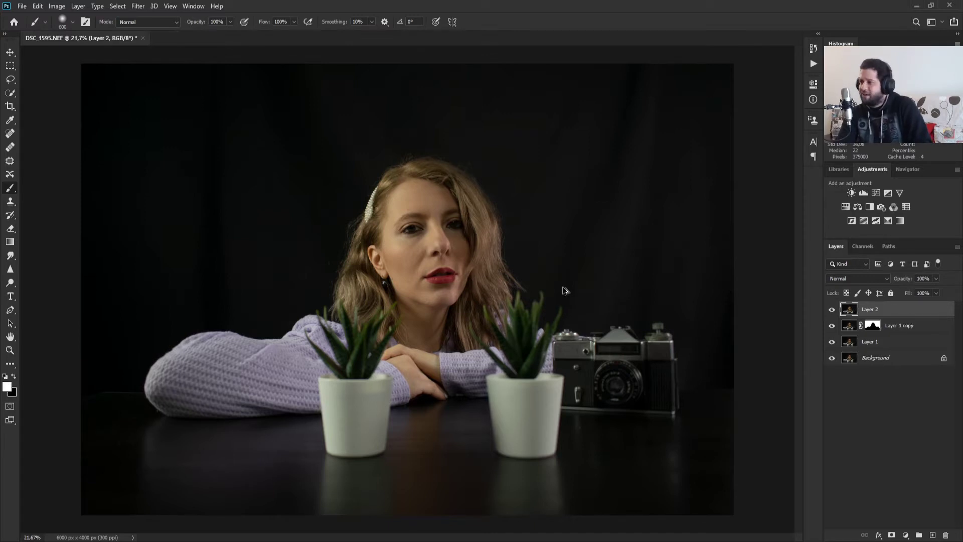
{"action": "key", "text": "x"}
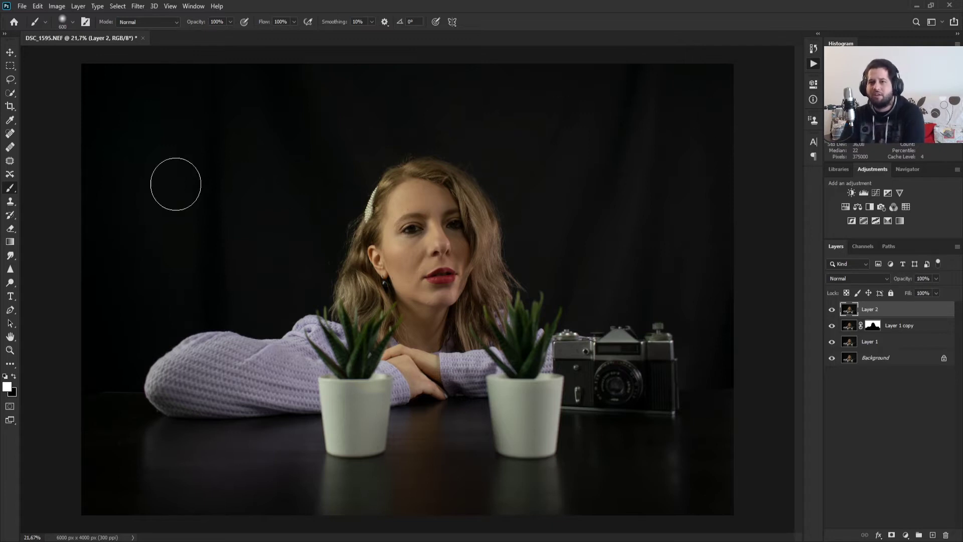
{"action": "left_click", "coordinate": [932, 535]}
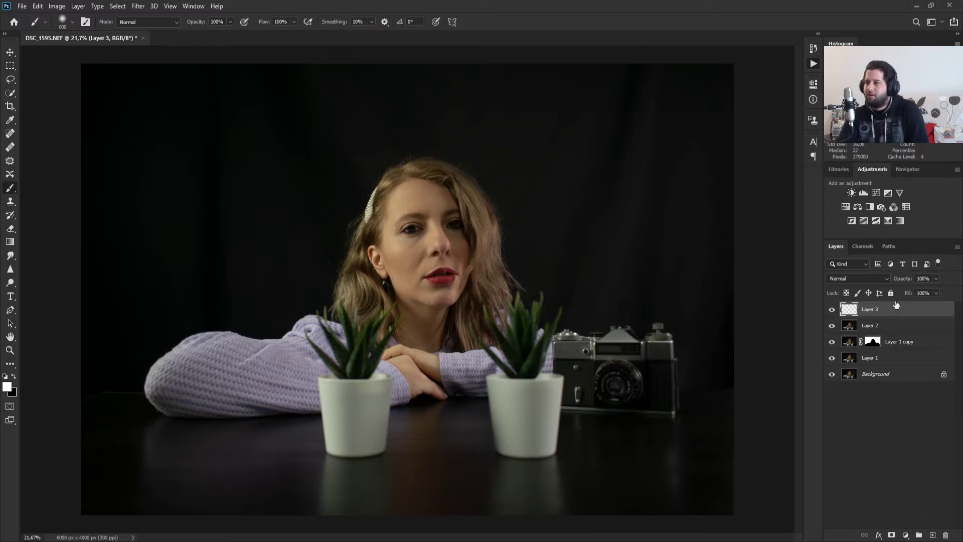
Step: Heal the blemish above the eyebrow on the empty layer with the Healing Brush, sampling clean forehead skin
{"action": "scroll", "coordinate": [481, 235], "scroll_direction": "up", "scroll_amount": 5}
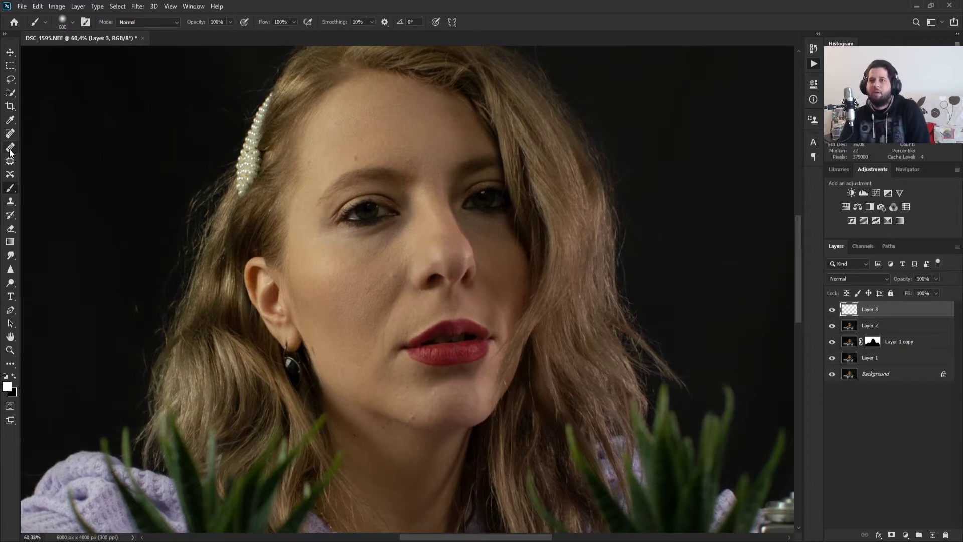
{"action": "left_click", "coordinate": [9, 149]}
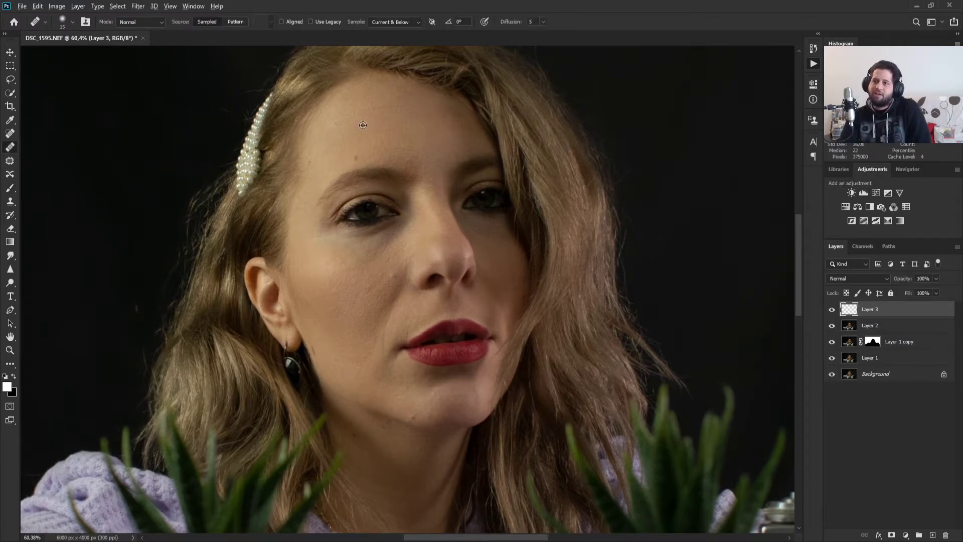
{"action": "scroll", "coordinate": [364, 129], "scroll_direction": "up", "scroll_amount": 5}
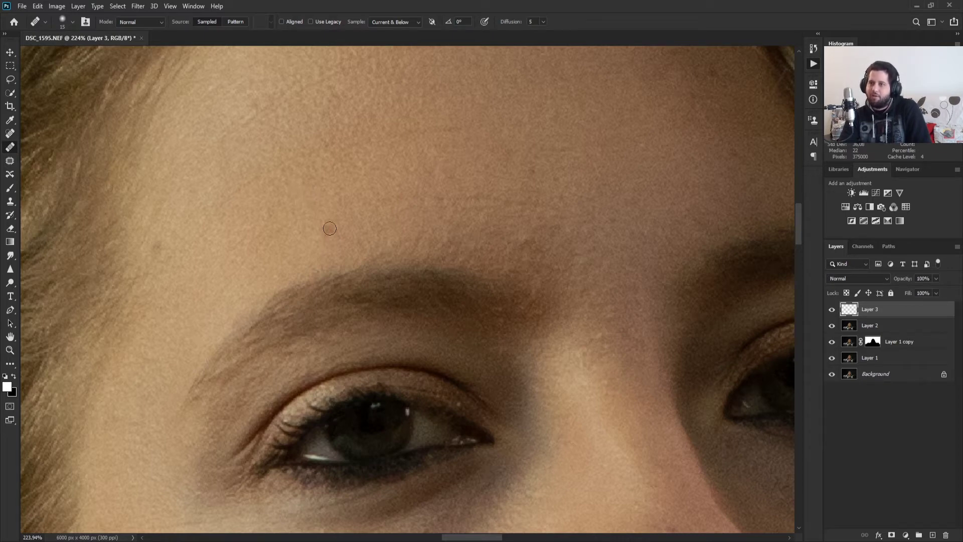
{"action": "left_click", "coordinate": [299, 190], "text": "alt"}
{"action": "left_click", "coordinate": [329, 228]}
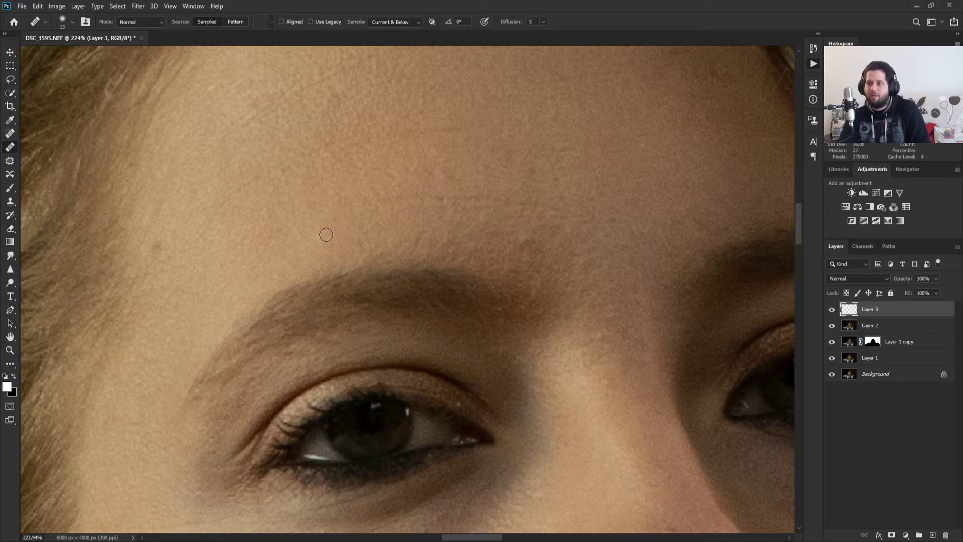
Step: Heal the spots on the cheek beside the nose with the Healing Brush at 30 px
{"action": "scroll", "coordinate": [505, 269], "scroll_direction": "down", "scroll_amount": 4}
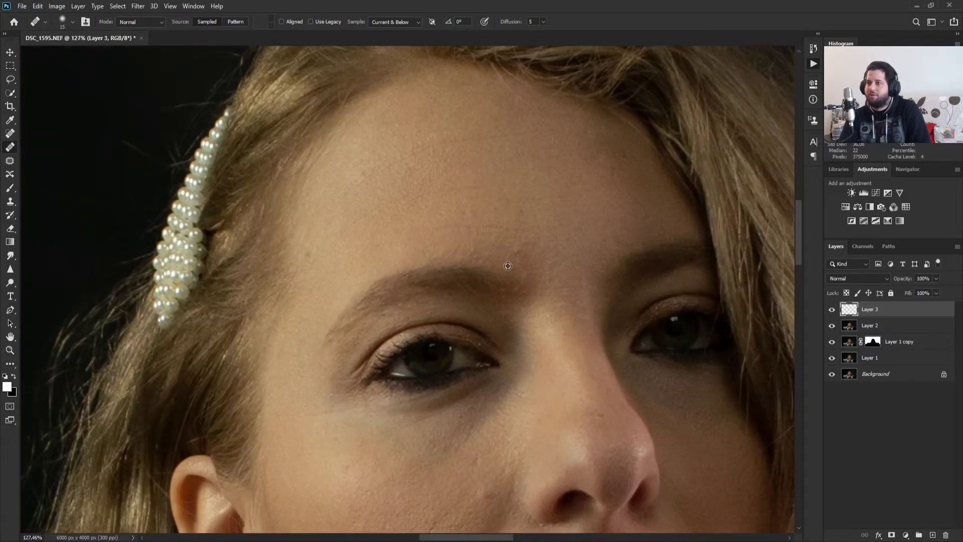
{"action": "scroll", "coordinate": [541, 323], "scroll_direction": "up", "scroll_amount": 5}
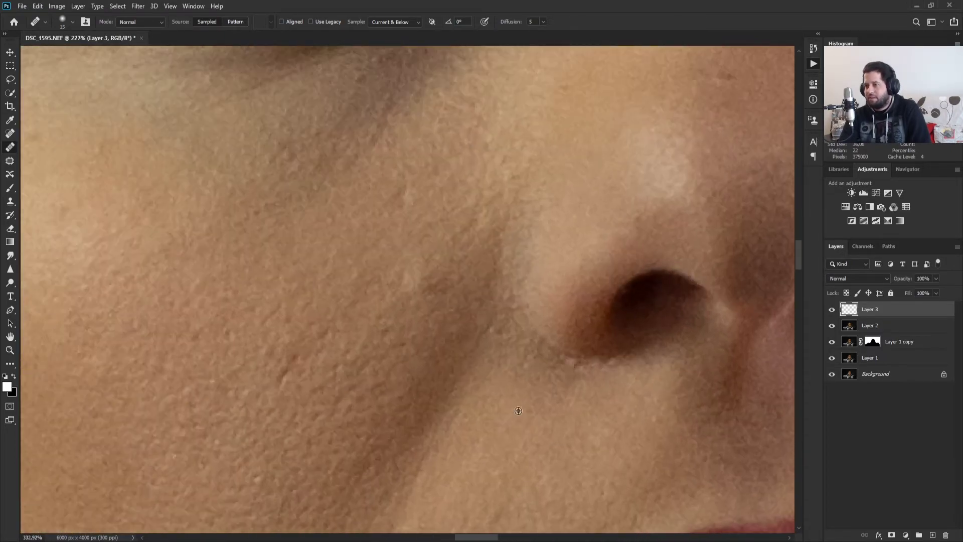
{"action": "key", "text": "bracketright"}
{"action": "key", "text": "bracketright"}
{"action": "key", "text": "bracketright"}
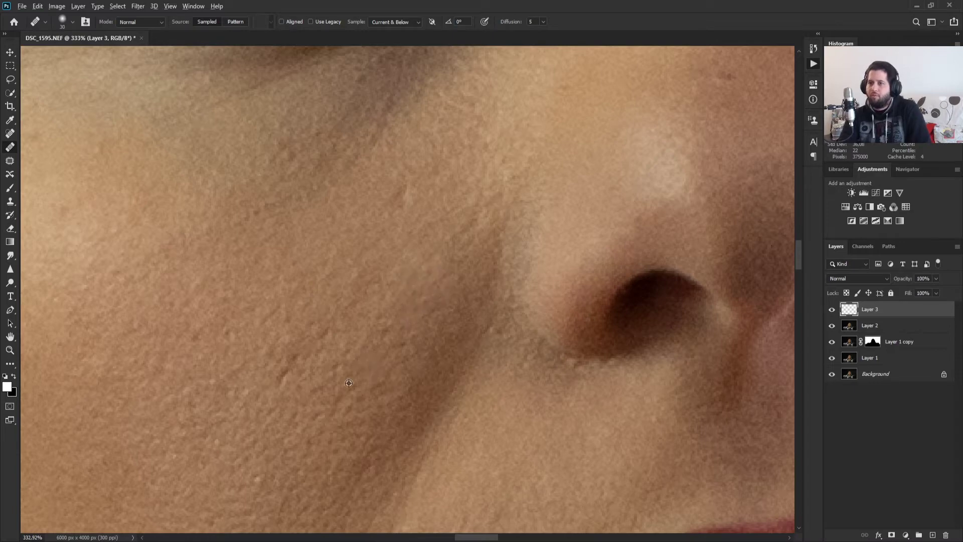
{"action": "scroll", "coordinate": [248, 346], "scroll_direction": "down", "scroll_amount": 2}
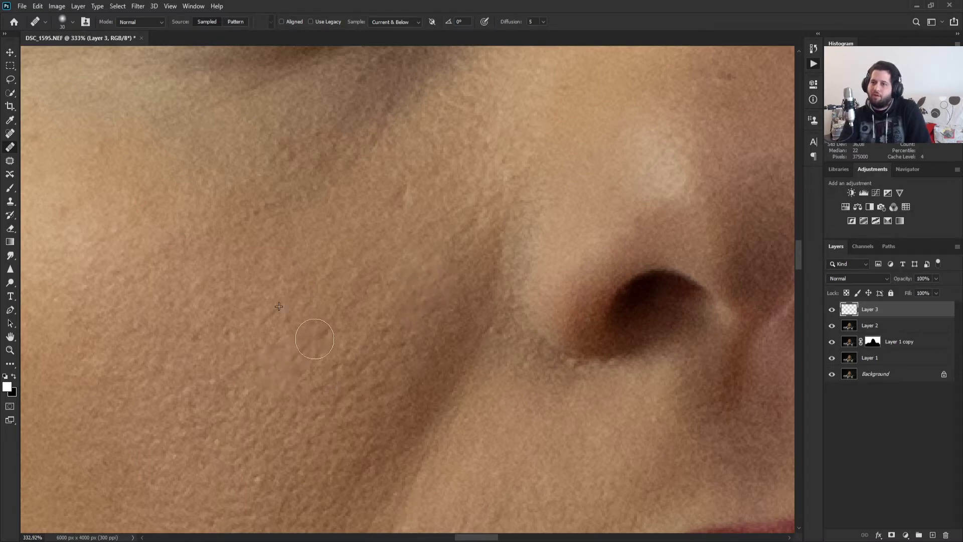
{"action": "scroll", "coordinate": [361, 236], "scroll_direction": "up", "scroll_amount": 3}
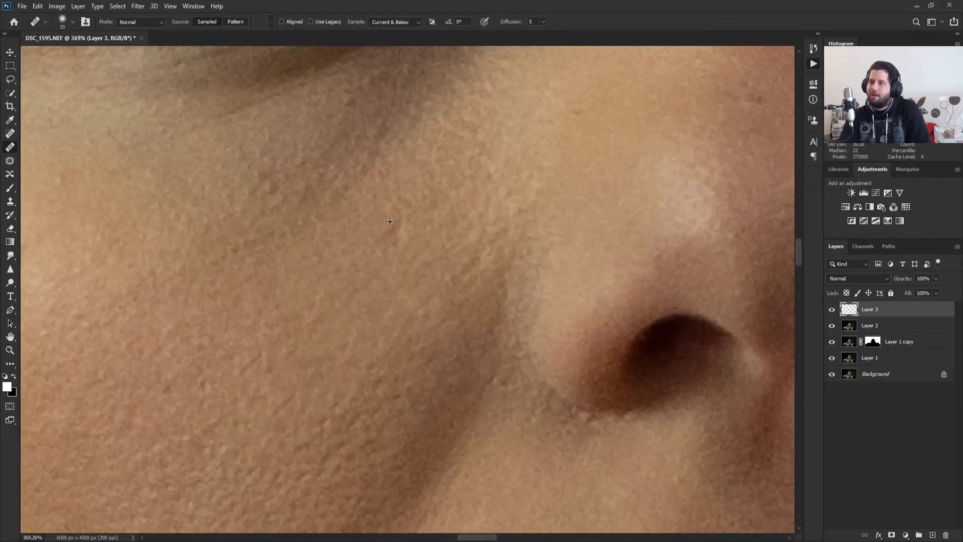
{"action": "scroll", "coordinate": [479, 285], "scroll_direction": "down", "scroll_amount": 3}
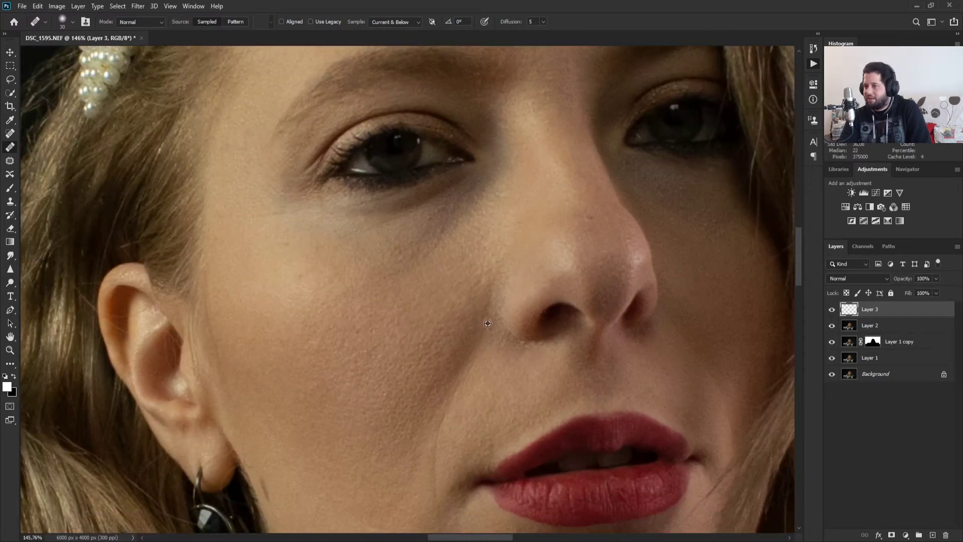
{"action": "scroll", "coordinate": [487, 323], "scroll_direction": "down", "scroll_amount": 2}
{"action": "scroll", "coordinate": [418, 465], "scroll_direction": "down", "scroll_amount": 3}
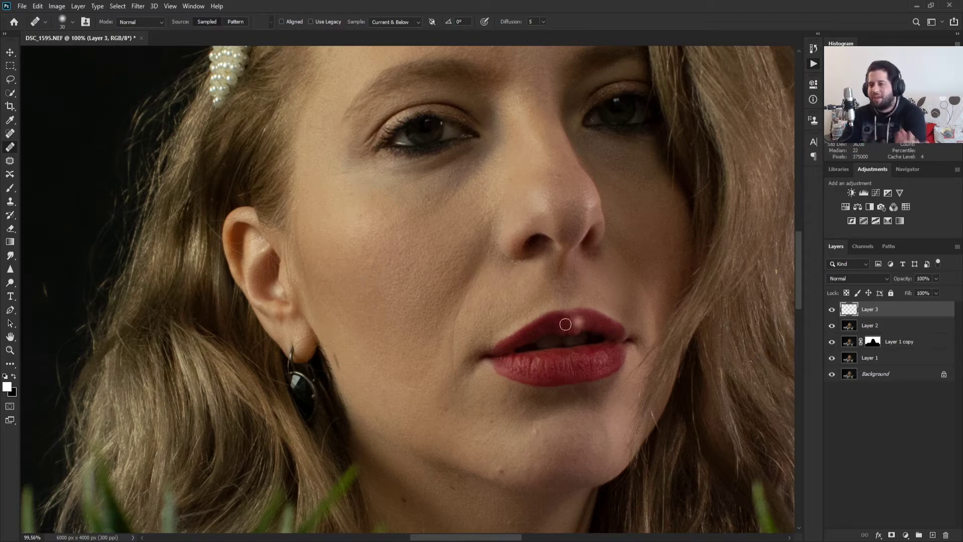
Step: Heal the small spots on the lower cheek below the corner of the mouth, sampling nearby clean skin
{"action": "scroll", "coordinate": [414, 401], "scroll_direction": "up", "scroll_amount": 5}
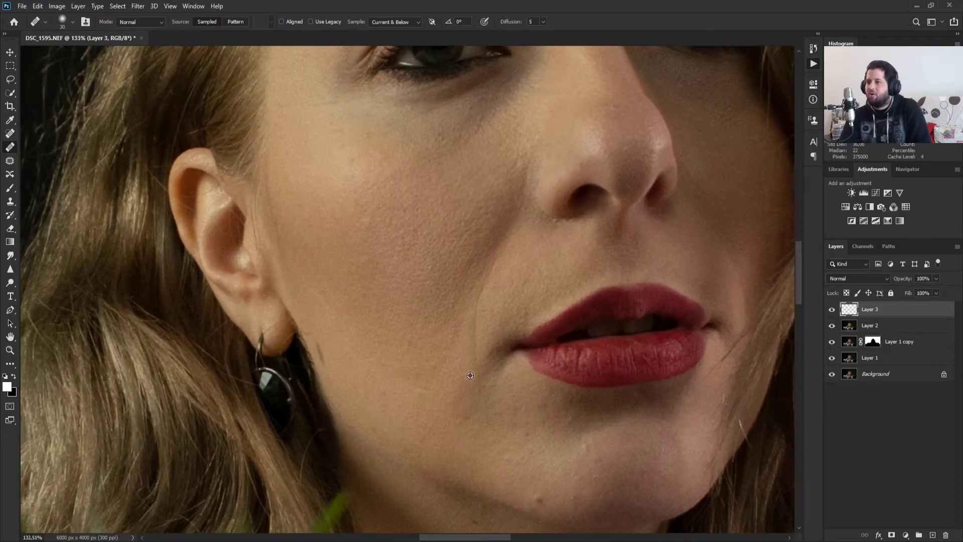
{"action": "scroll", "coordinate": [495, 446], "scroll_direction": "up", "scroll_amount": 3}
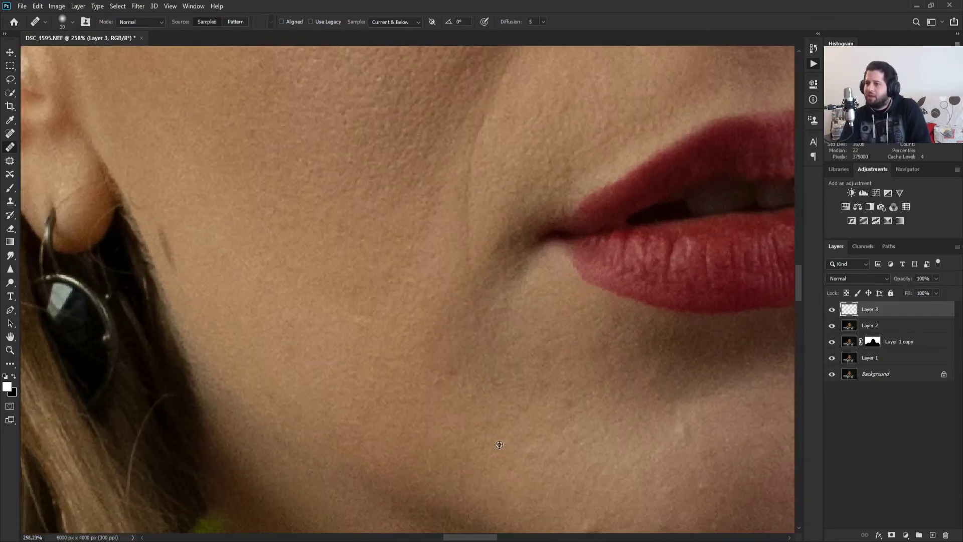
{"action": "left_click", "coordinate": [355, 324], "text": "alt"}
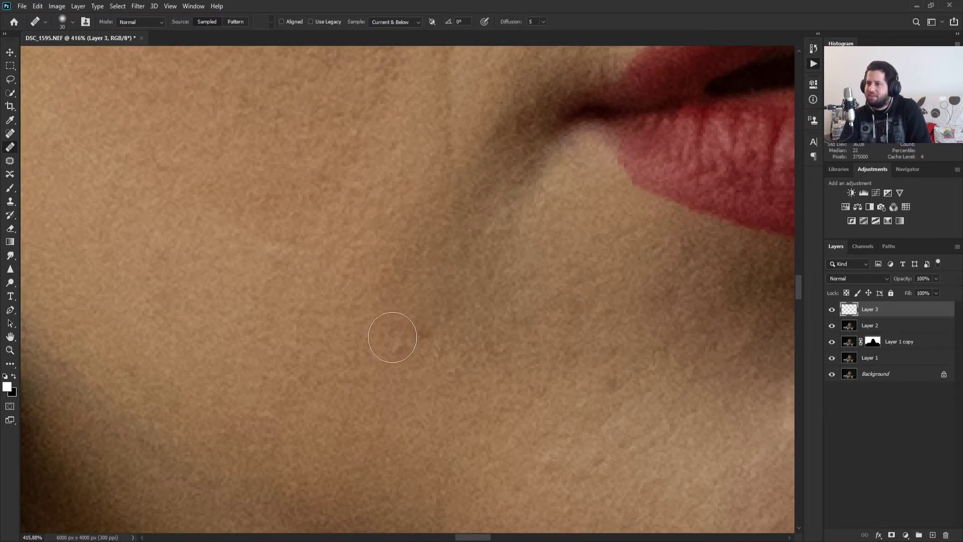
{"action": "left_click", "coordinate": [403, 343]}
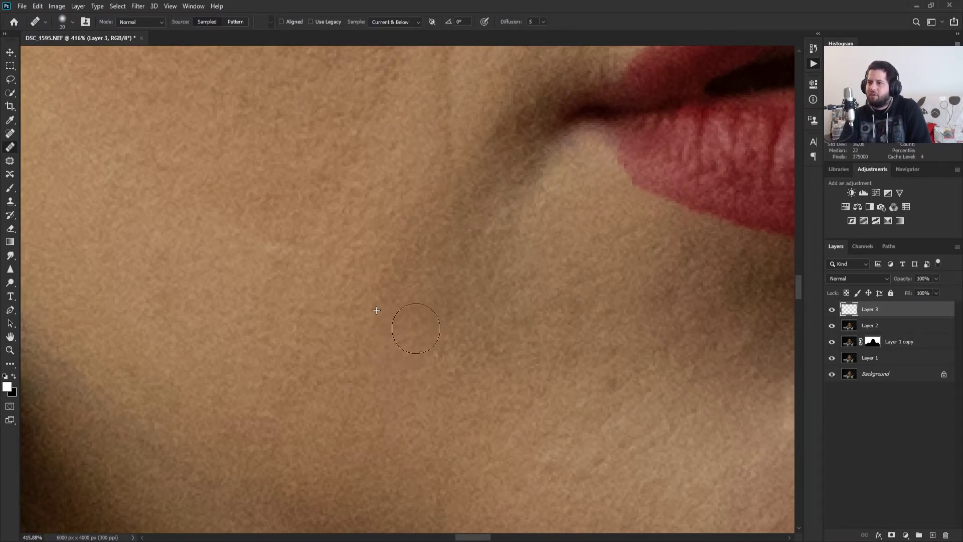
{"action": "left_click", "coordinate": [426, 356], "text": "alt"}
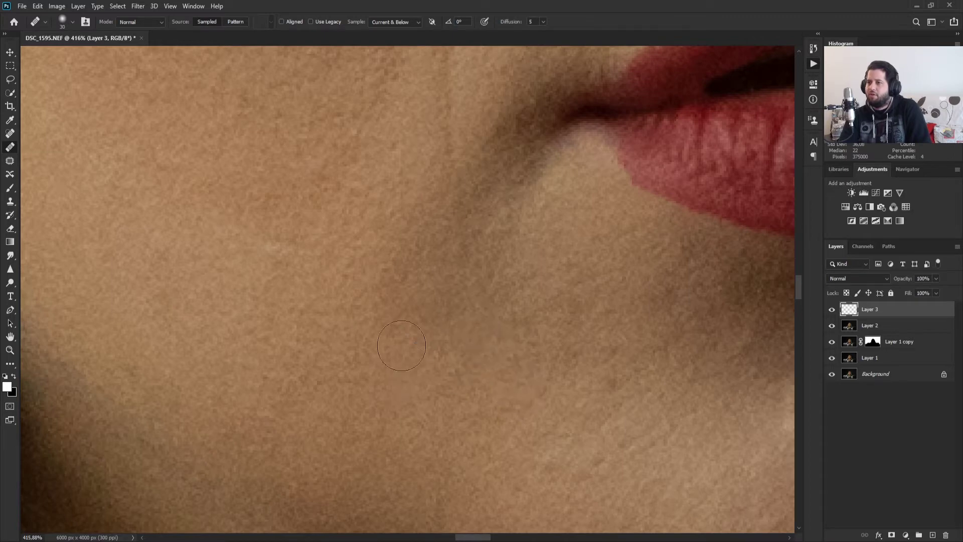
Step: Heal the fine vertical crease between the cheek and the mouth corner, reducing the Healing Brush to 20 px
{"action": "scroll", "coordinate": [393, 258], "scroll_direction": "up", "scroll_amount": 5}
{"action": "scroll", "coordinate": [422, 244], "scroll_direction": "up", "scroll_amount": 4}
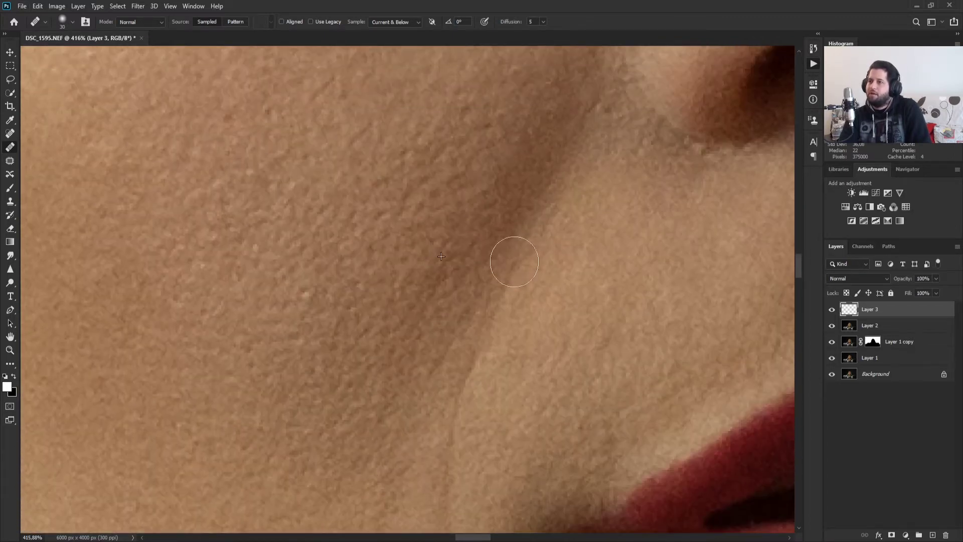
{"action": "scroll", "coordinate": [384, 371], "scroll_direction": "down", "scroll_amount": 2}
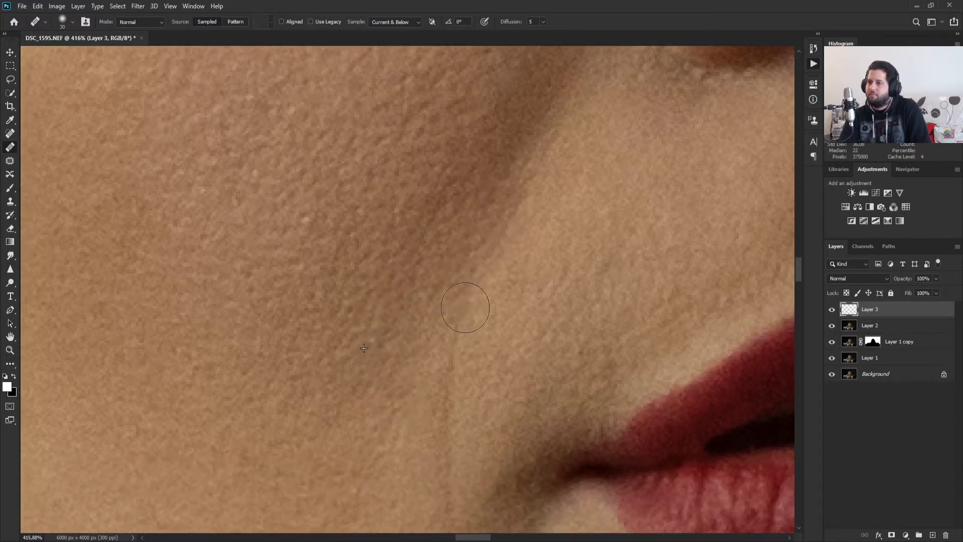
{"action": "scroll", "coordinate": [371, 371], "scroll_direction": "down", "scroll_amount": 3}
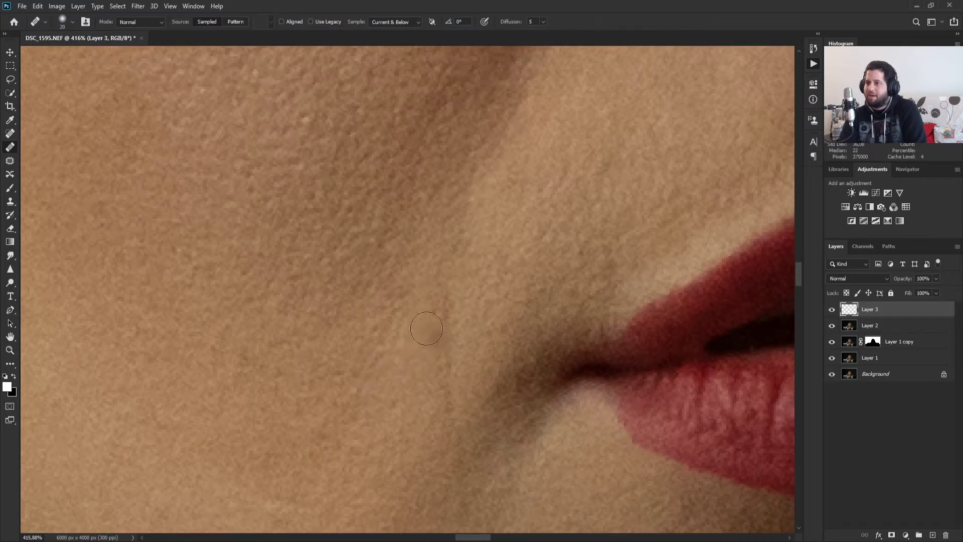
{"action": "key", "text": "bracketleft"}
{"action": "left_click", "coordinate": [495, 279], "text": "alt"}
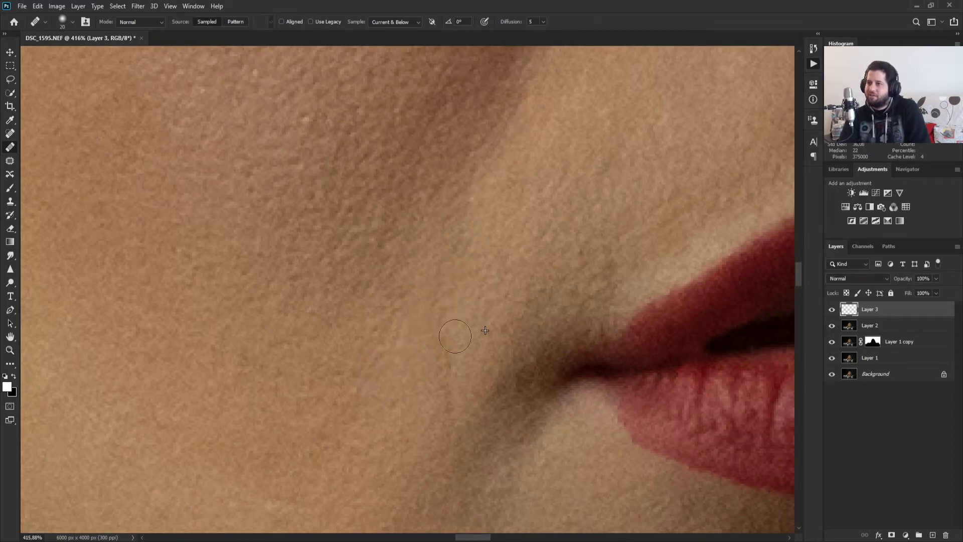
{"action": "mouse_move", "coordinate": [449, 328]}
{"action": "left_mouse_down"}
{"action": "mouse_move", "coordinate": [444, 391]}
{"action": "mouse_move", "coordinate": [442, 348]}
{"action": "mouse_move", "coordinate": [442, 413]}
{"action": "mouse_move", "coordinate": [448, 381]}
{"action": "left_mouse_up"}
{"action": "scroll", "coordinate": [492, 319], "scroll_direction": "down", "scroll_amount": 10}
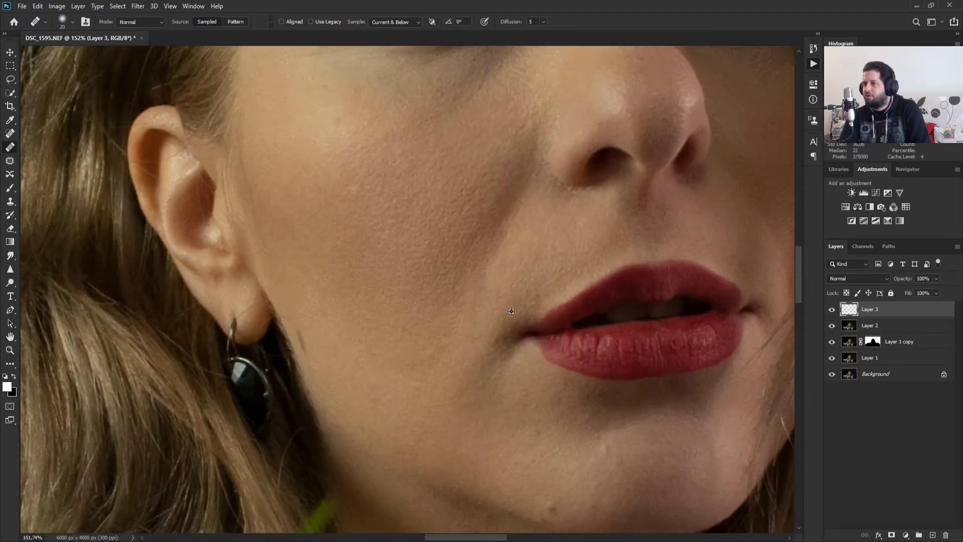
Step: Heal the dark mole and the light bump on the chin with the Healing Brush
{"action": "scroll", "coordinate": [615, 409], "scroll_direction": "up", "scroll_amount": 10}
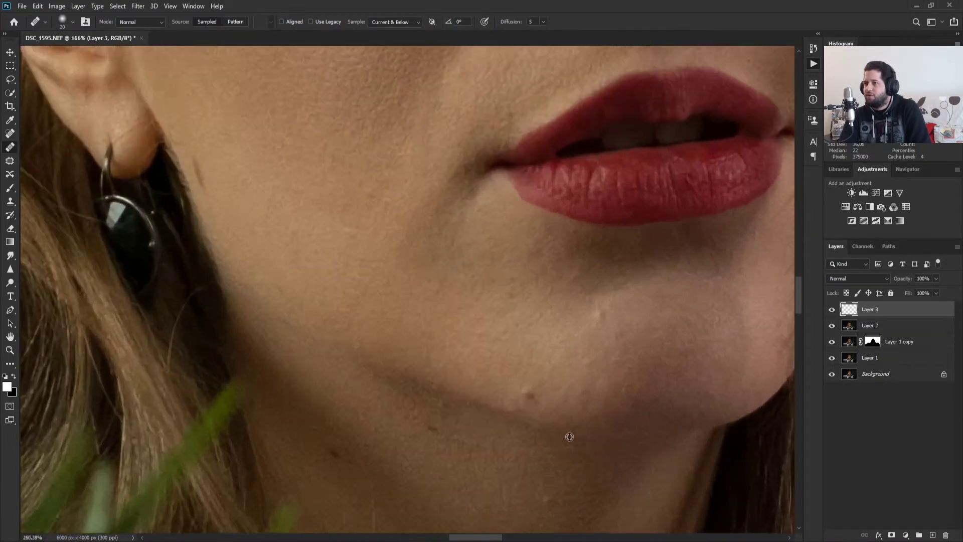
{"action": "mouse_move", "coordinate": [466, 336]}
{"action": "left_mouse_down"}
{"action": "mouse_move", "coordinate": [507, 378]}
{"action": "mouse_move", "coordinate": [475, 357]}
{"action": "left_mouse_up"}
{"action": "left_click_drag", "start_coordinate": [655, 241], "coordinate": [514, 272]}
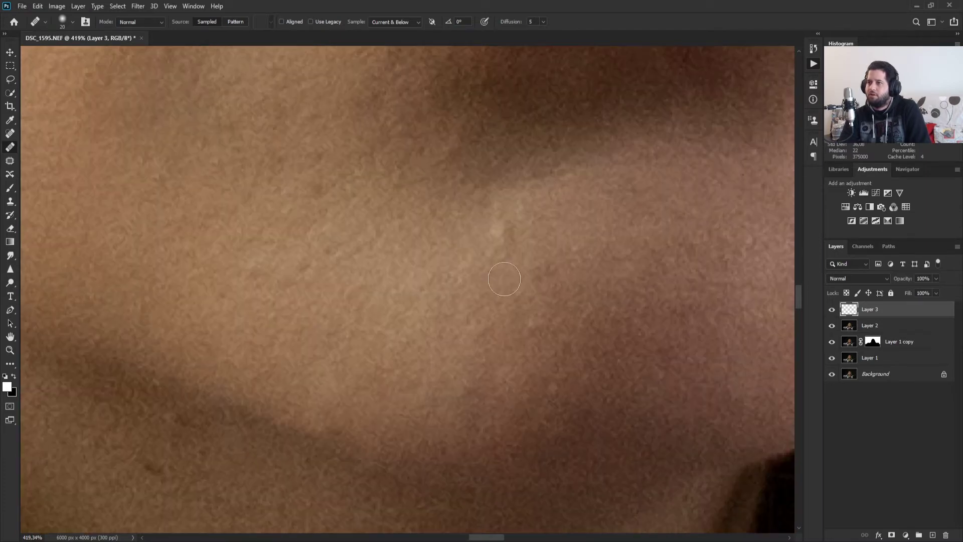
{"action": "left_click", "coordinate": [498, 235]}
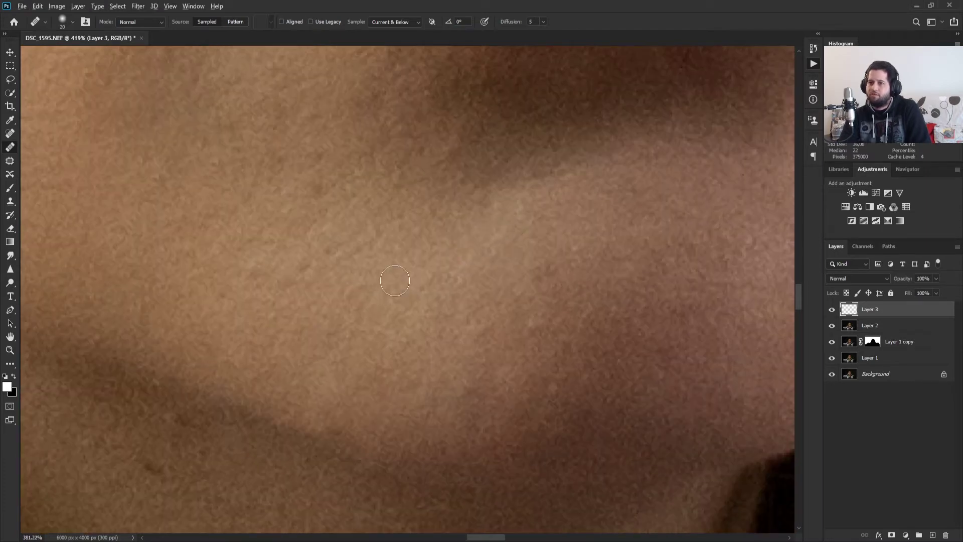
Step: Heal the small dark spot on the skin just below the jawline with the Healing Brush at 20 px
{"action": "scroll", "coordinate": [296, 346], "scroll_direction": "down", "scroll_amount": 6}
{"action": "scroll", "coordinate": [326, 293], "scroll_direction": "up", "scroll_amount": 6}
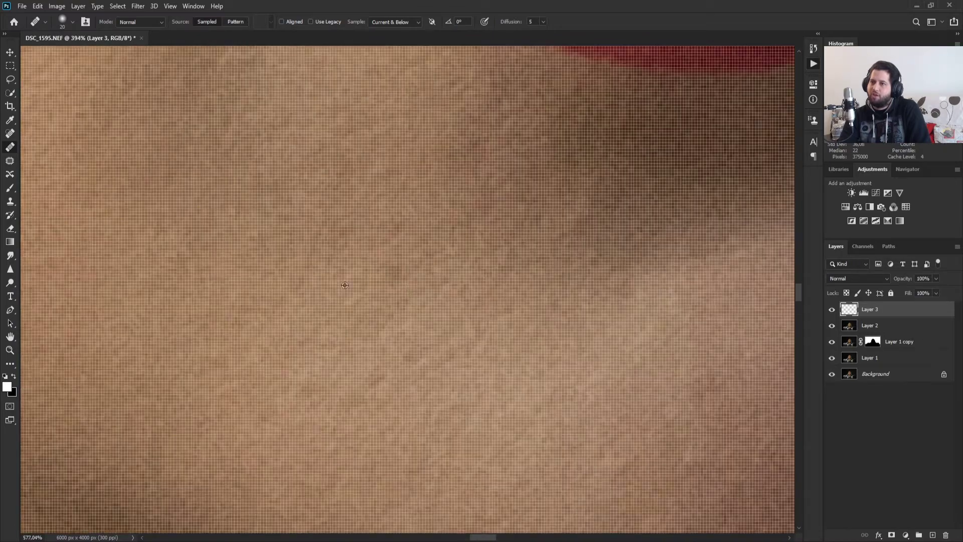
{"action": "scroll", "coordinate": [450, 282], "scroll_direction": "down", "scroll_amount": 2}
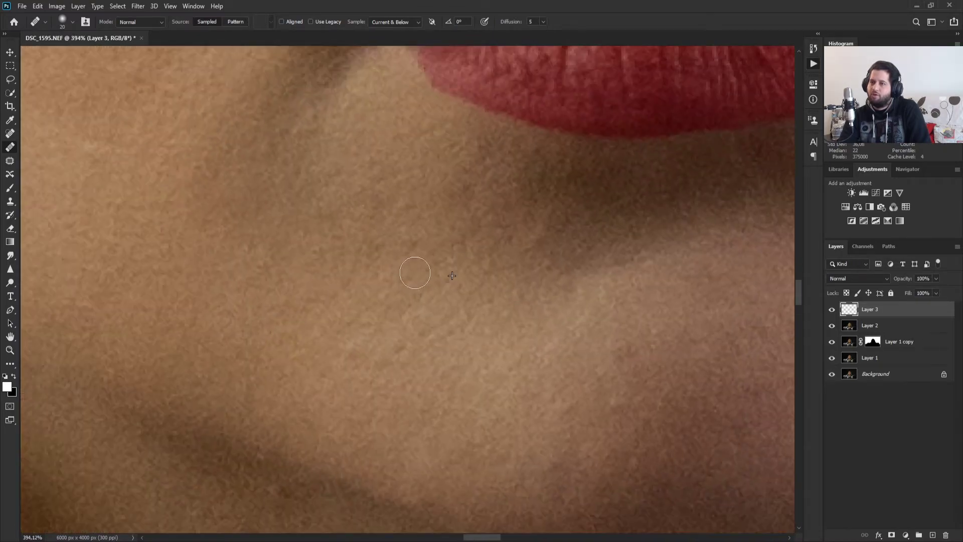
{"action": "scroll", "coordinate": [481, 286], "scroll_direction": "down", "scroll_amount": 4}
{"action": "scroll", "coordinate": [370, 399], "scroll_direction": "down", "scroll_amount": 3}
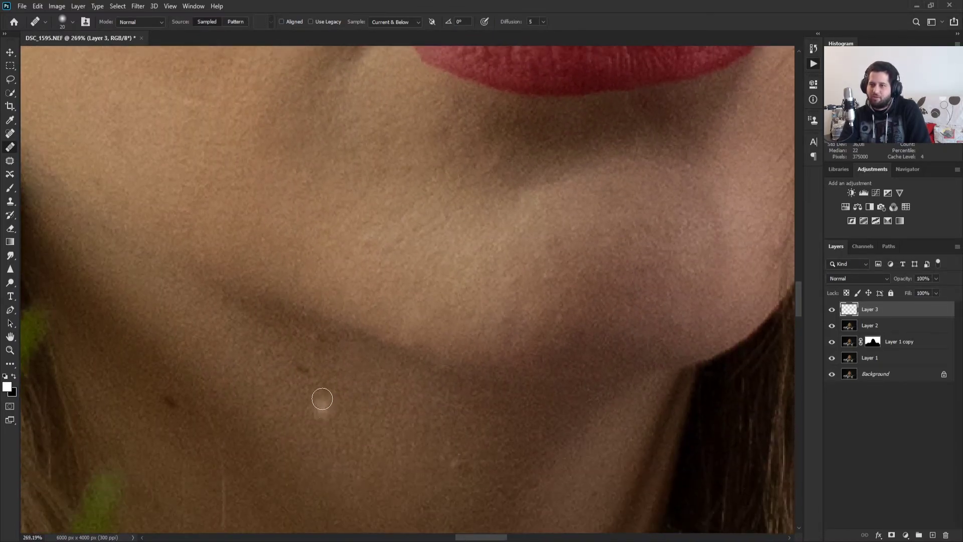
{"action": "scroll", "coordinate": [323, 397], "scroll_direction": "up", "scroll_amount": 5}
{"action": "scroll", "coordinate": [321, 397], "scroll_direction": "up", "scroll_amount": 1}
{"action": "scroll", "coordinate": [290, 386], "scroll_direction": "up", "scroll_amount": 1}
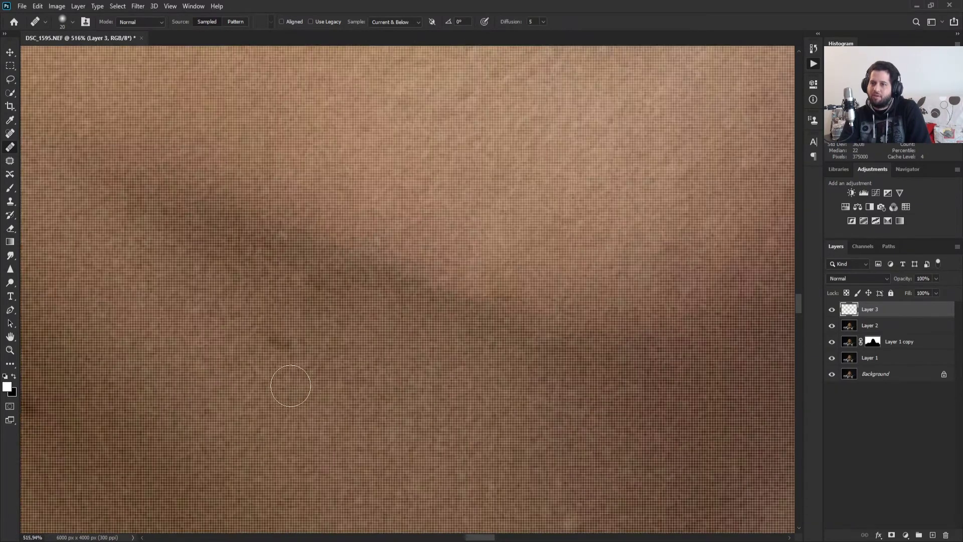
{"action": "scroll", "coordinate": [309, 405], "scroll_direction": "down", "scroll_amount": 1}
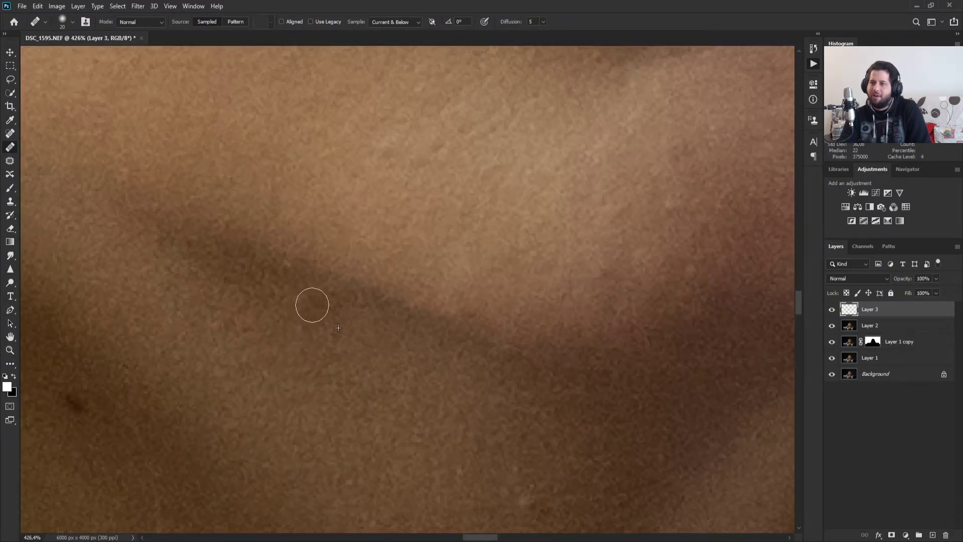
Step: Heal the dark mole on the shaded side of the neck and the light spot beneath the chin
{"action": "left_click_drag", "start_coordinate": [223, 424], "coordinate": [356, 354]}
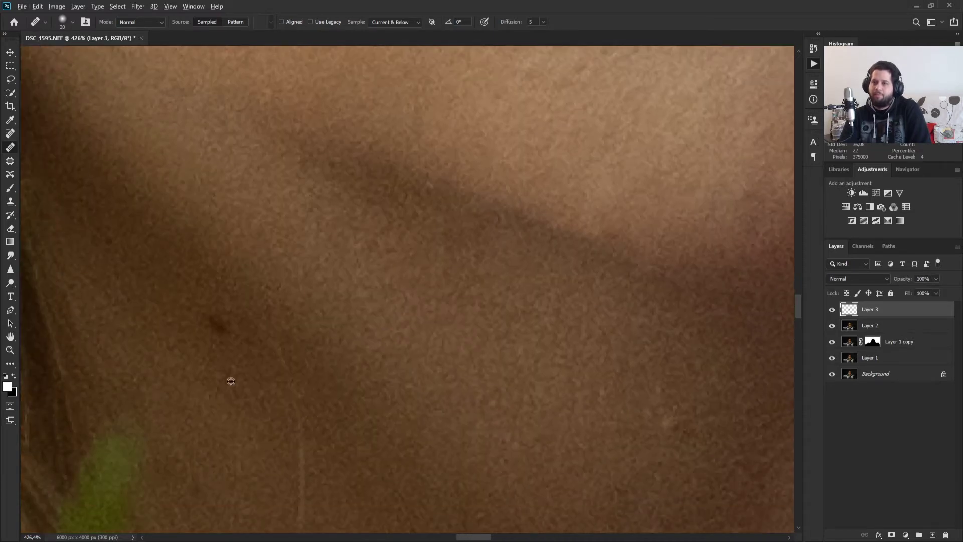
{"action": "left_click", "coordinate": [217, 326]}
{"action": "scroll", "coordinate": [595, 318], "scroll_direction": "down", "scroll_amount": 10}
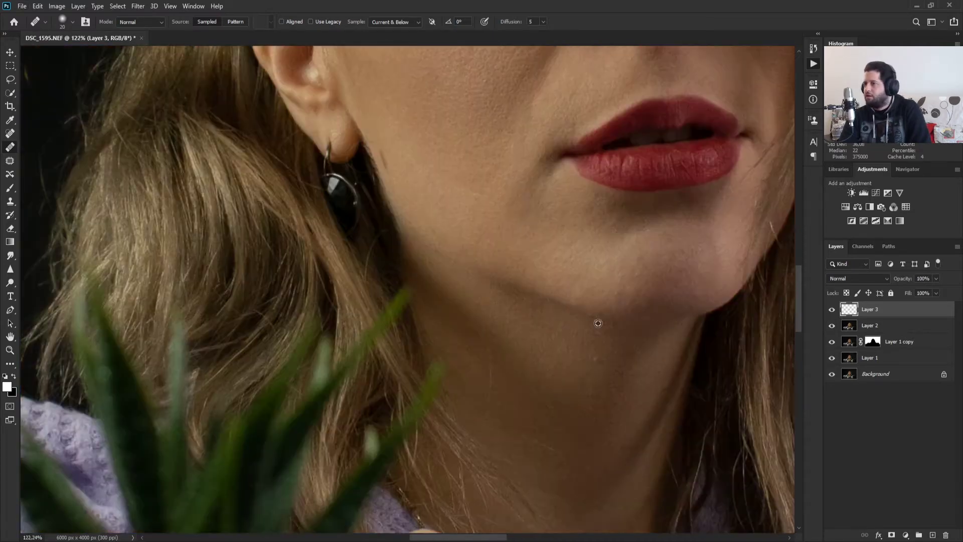
{"action": "scroll", "coordinate": [595, 318], "scroll_direction": "up", "scroll_amount": 10}
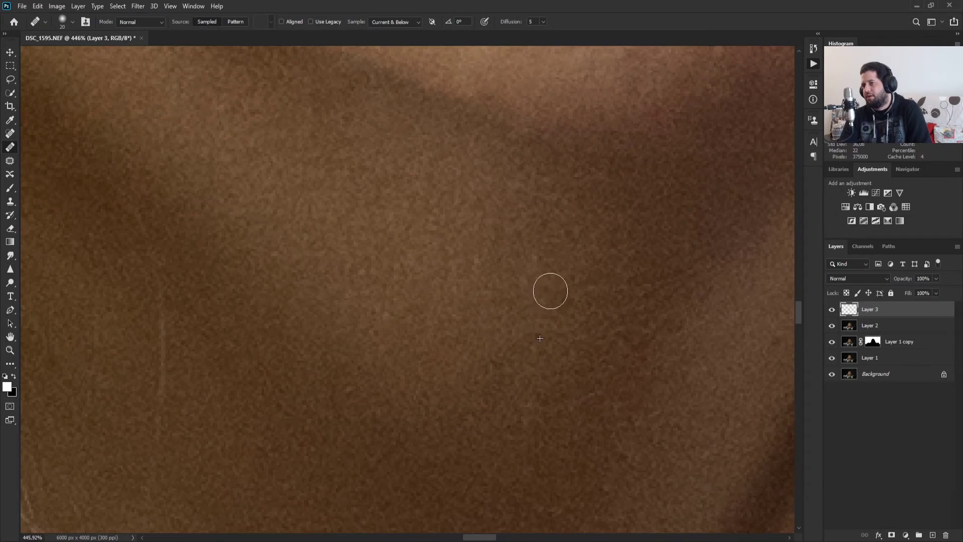
Step: Heal the small blemishes on the upper cheek below the outer corner of the eye, sampling nearby skin
{"action": "scroll", "coordinate": [556, 284], "scroll_direction": "down", "scroll_amount": 10}
{"action": "scroll", "coordinate": [566, 125], "scroll_direction": "up", "scroll_amount": 3}
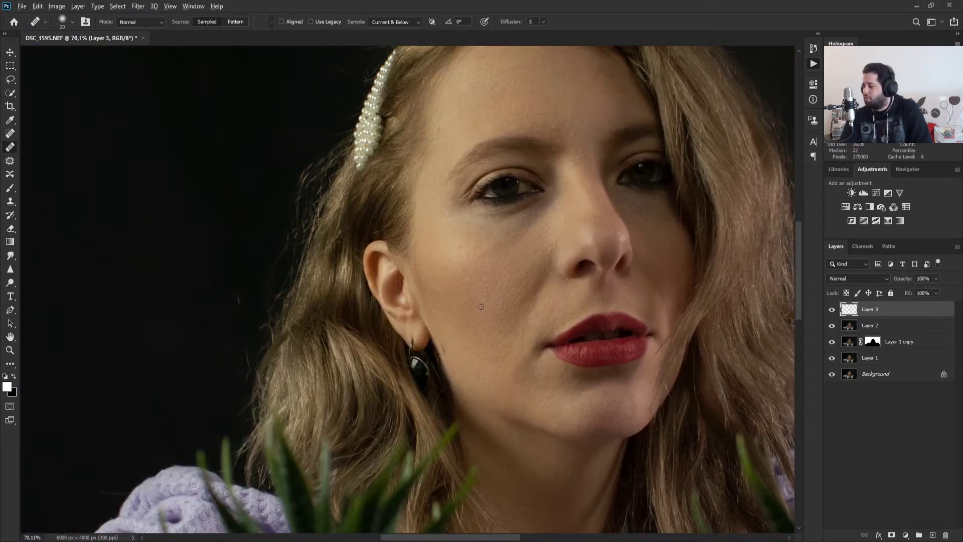
{"action": "scroll", "coordinate": [481, 306], "scroll_direction": "up", "scroll_amount": 5}
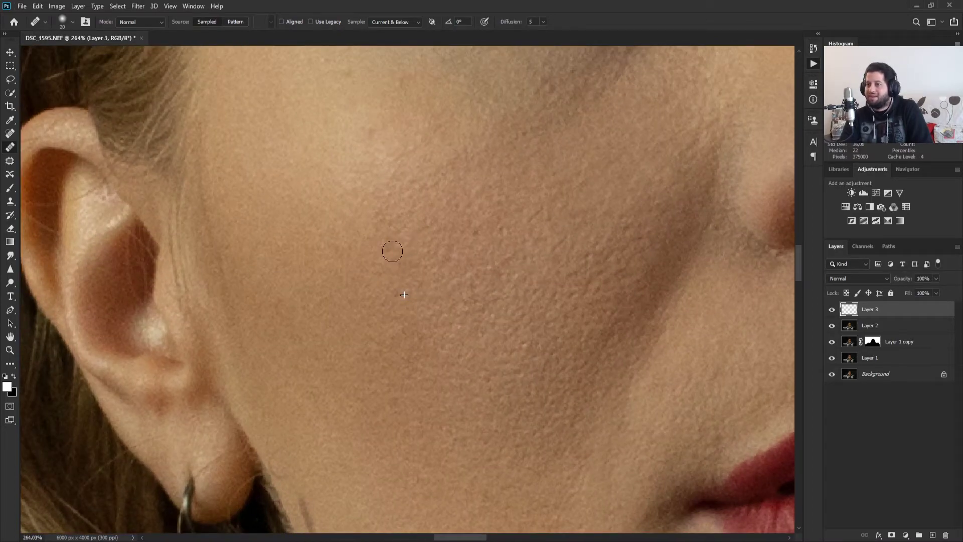
{"action": "scroll", "coordinate": [540, 242], "scroll_direction": "down", "scroll_amount": 2}
{"action": "scroll", "coordinate": [540, 242], "scroll_direction": "down", "scroll_amount": 2}
{"action": "scroll", "coordinate": [410, 251], "scroll_direction": "up", "scroll_amount": 3}
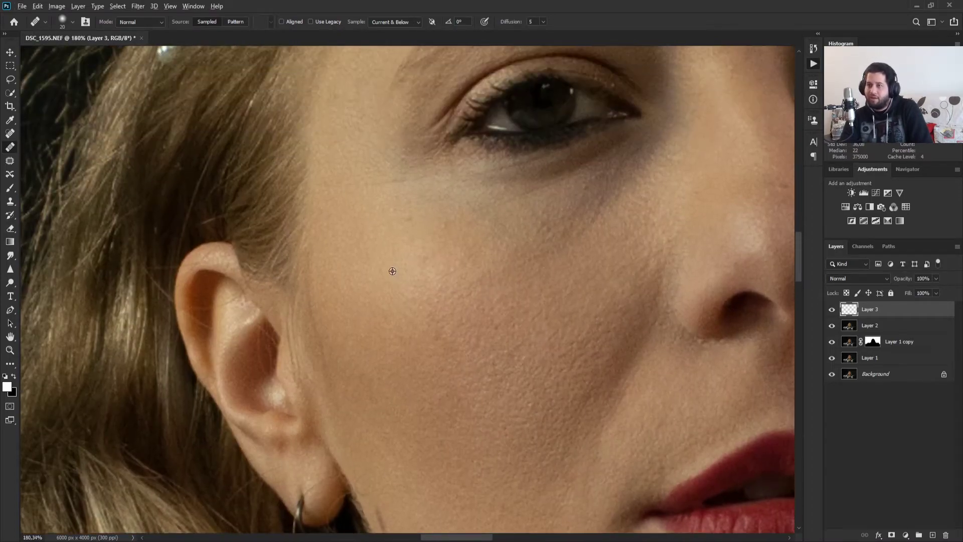
{"action": "scroll", "coordinate": [411, 251], "scroll_direction": "up", "scroll_amount": 3}
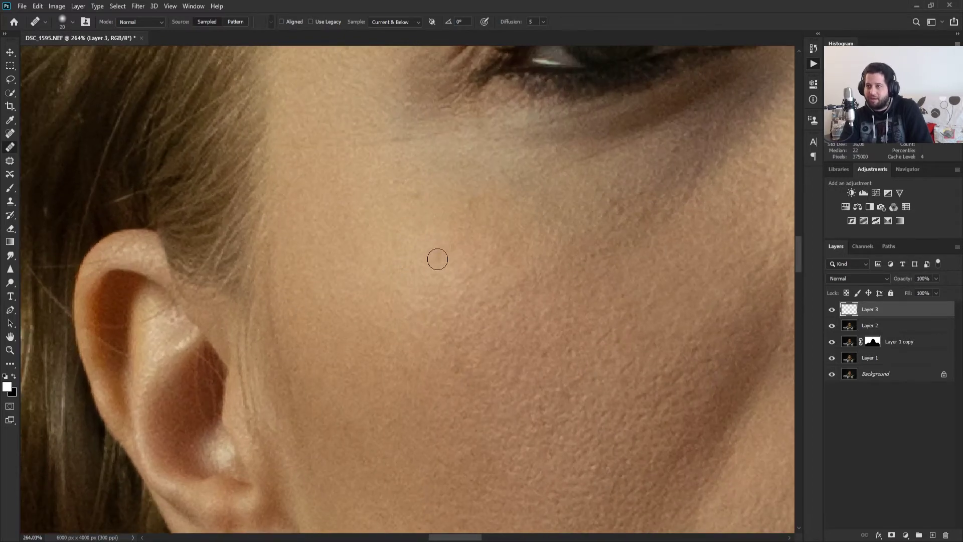
{"action": "left_click_drag", "start_coordinate": [437, 259], "coordinate": [441, 253]}
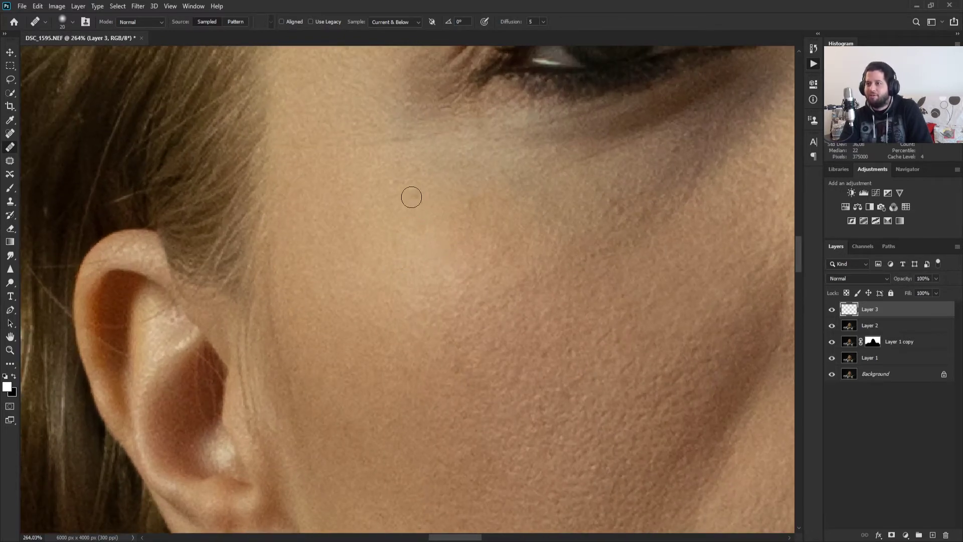
Step: Heal the small dark spot on the shaded side of the nose above the tip
{"action": "left_click_drag", "start_coordinate": [623, 208], "coordinate": [393, 300]}
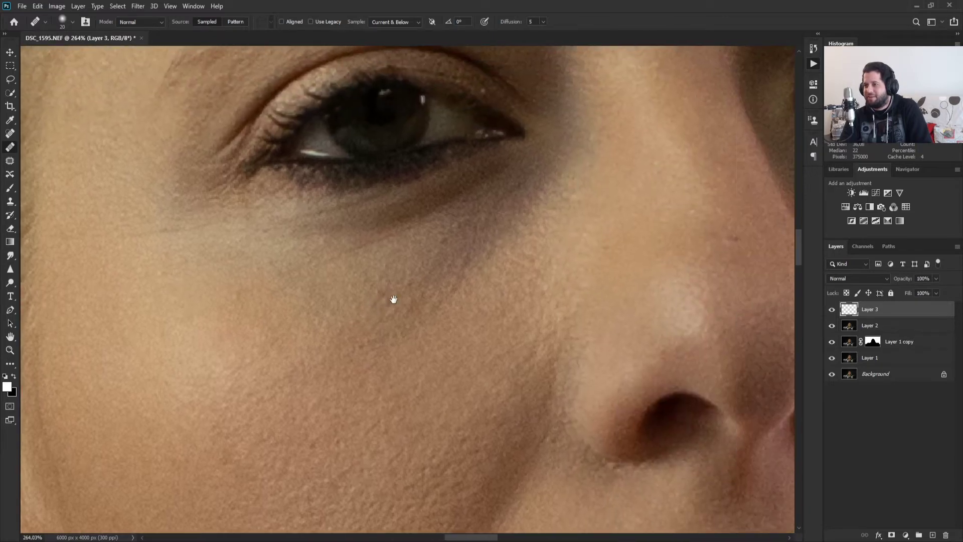
{"action": "left_click_drag", "start_coordinate": [651, 259], "coordinate": [437, 327]}
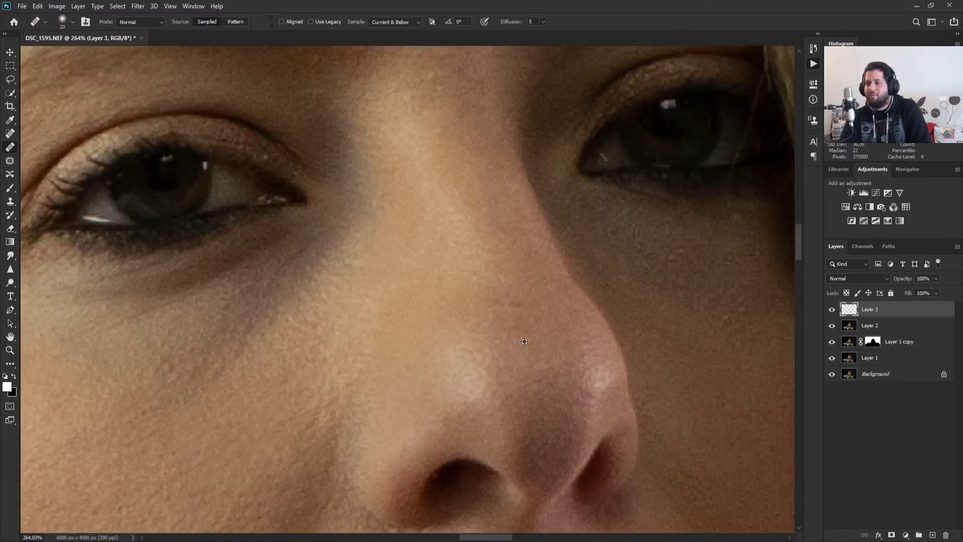
{"action": "scroll", "coordinate": [519, 286], "scroll_direction": "up", "scroll_amount": 3}
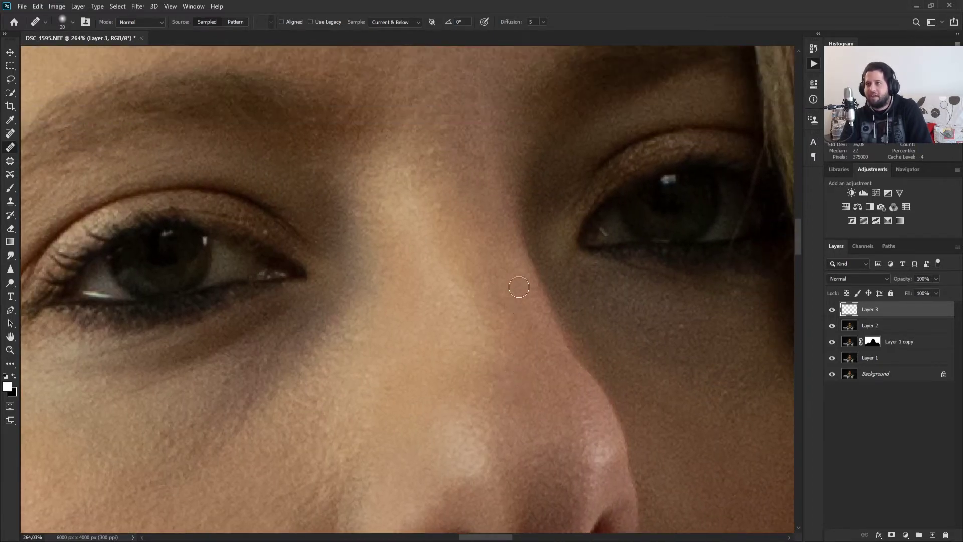
Step: Heal the dark blemish on the shaded side of the forehead near the hairline
{"action": "scroll", "coordinate": [519, 286], "scroll_direction": "up", "scroll_amount": 8}
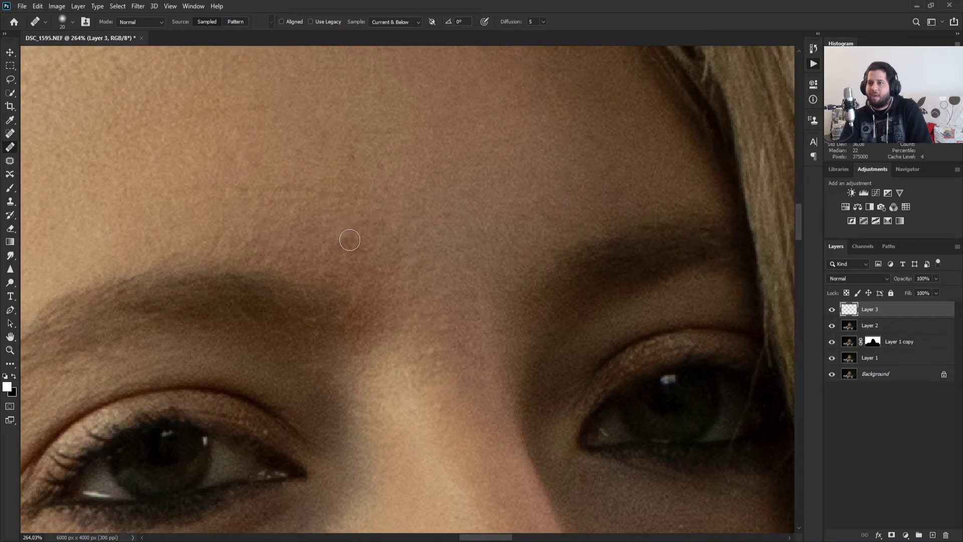
{"action": "scroll", "coordinate": [559, 255], "scroll_direction": "up", "scroll_amount": 5}
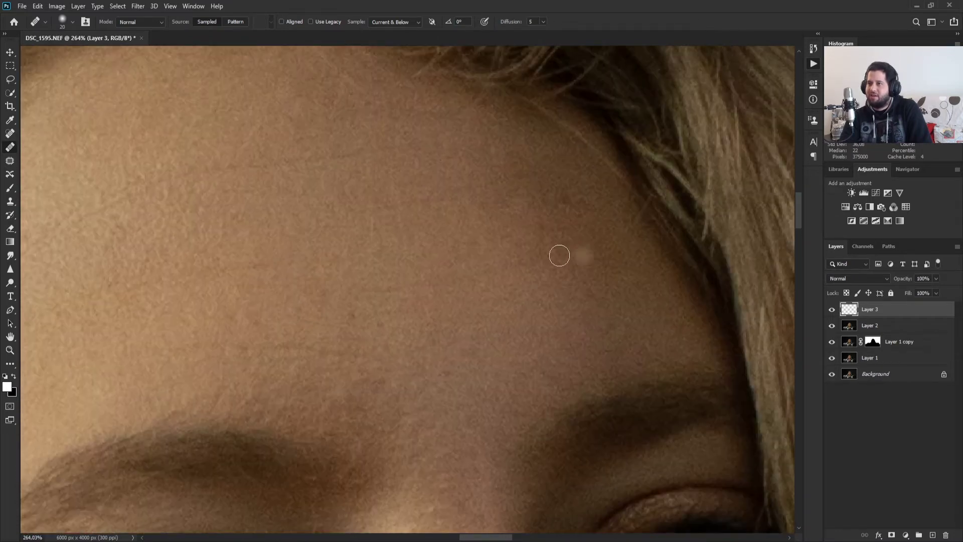
{"action": "left_click", "coordinate": [583, 255]}
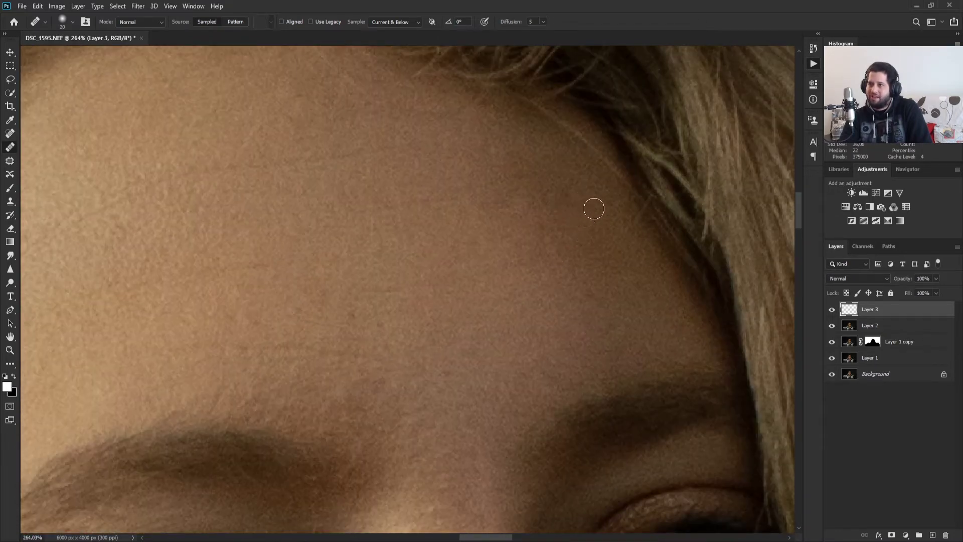
Step: Heal the fine crease and small marks on the forehead above the inner end of the eyebrow
{"action": "scroll", "coordinate": [528, 257], "scroll_direction": "down", "scroll_amount": 3}
{"action": "scroll", "coordinate": [376, 247], "scroll_direction": "up", "scroll_amount": 4}
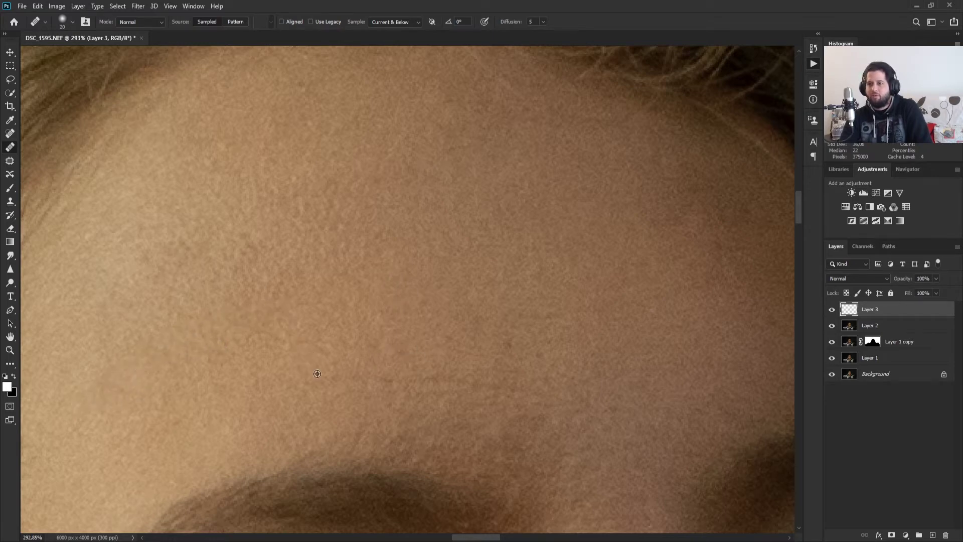
{"action": "left_click", "coordinate": [530, 405]}
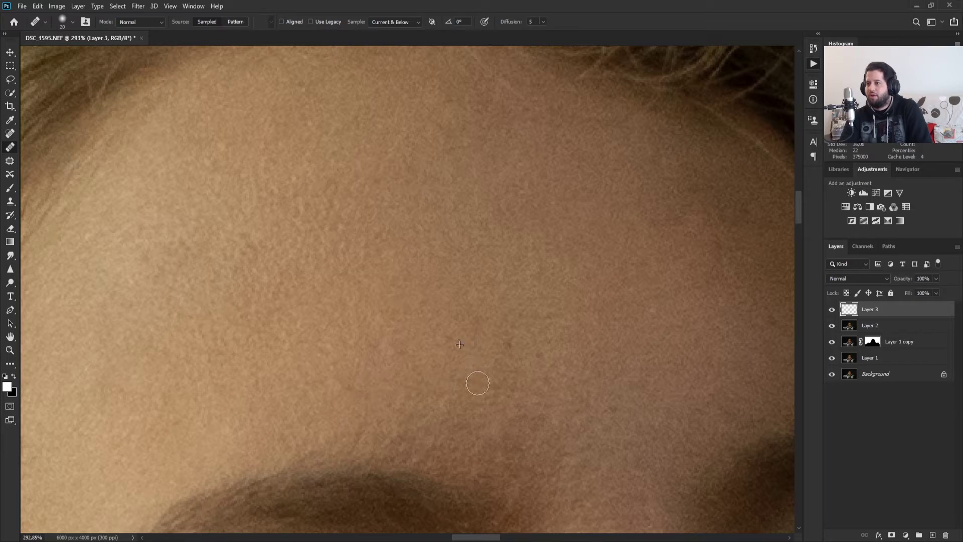
{"action": "scroll", "coordinate": [590, 333], "scroll_direction": "down", "scroll_amount": 3}
{"action": "scroll", "coordinate": [590, 334], "scroll_direction": "down", "scroll_amount": 2}
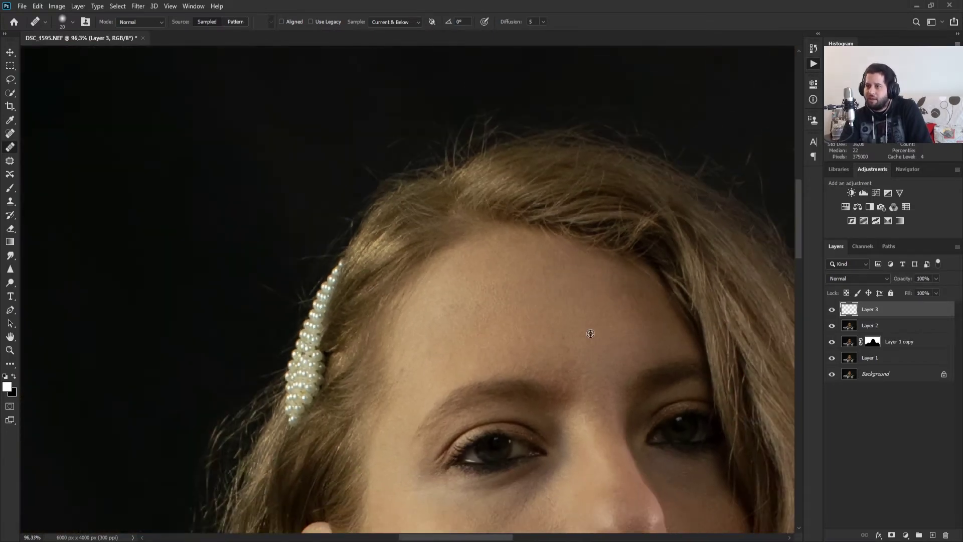
{"action": "scroll", "coordinate": [620, 320], "scroll_direction": "up", "scroll_amount": 3}
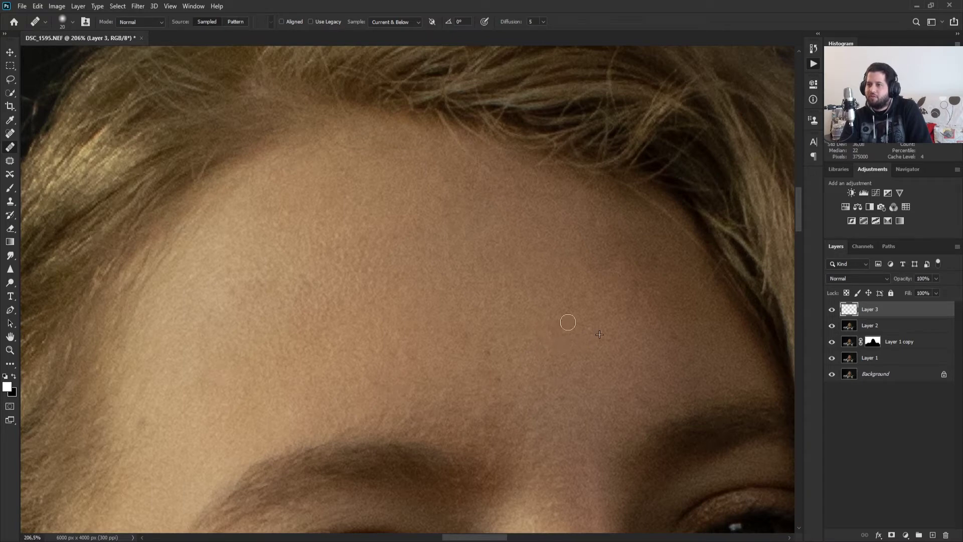
{"action": "scroll", "coordinate": [559, 380], "scroll_direction": "down", "scroll_amount": 3}
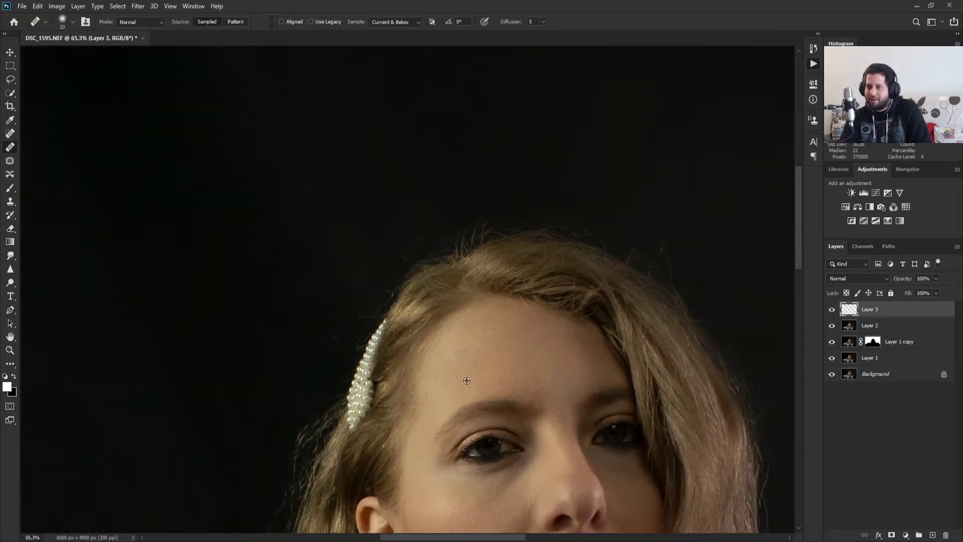
Step: Heal the small spot on the temple between the eyebrow and the hairline beside the pearl hair clip
{"action": "scroll", "coordinate": [424, 401], "scroll_direction": "up", "scroll_amount": 5}
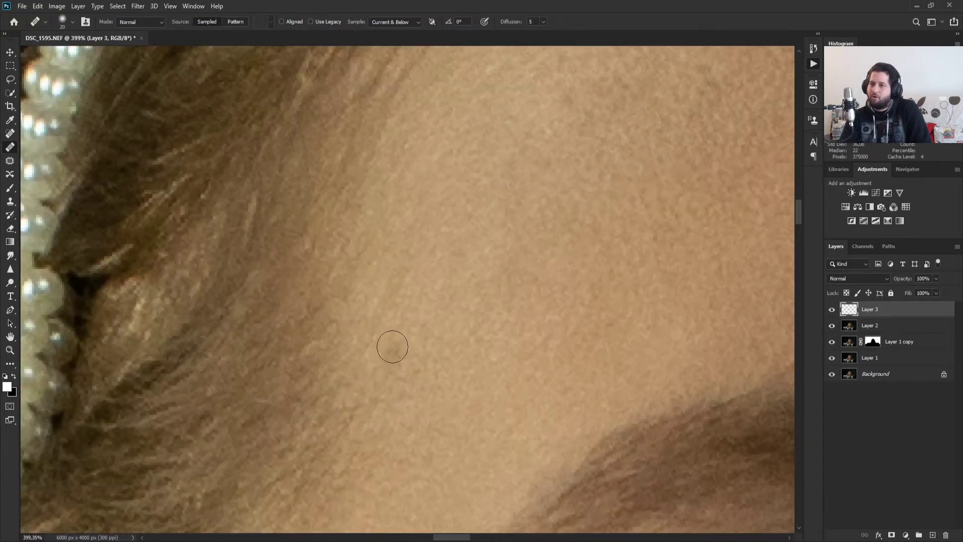
{"action": "scroll", "coordinate": [523, 379], "scroll_direction": "down", "scroll_amount": 3}
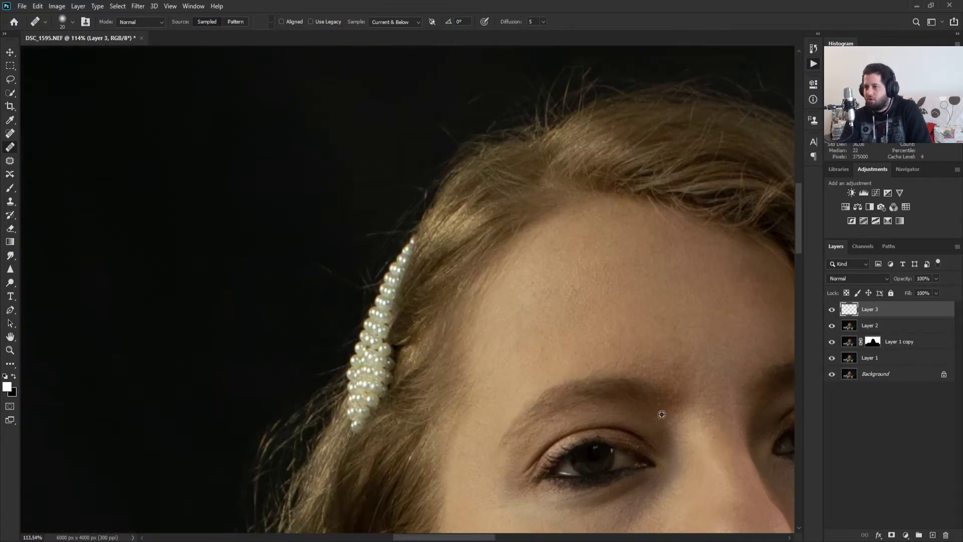
{"action": "scroll", "coordinate": [661, 414], "scroll_direction": "down", "scroll_amount": 1}
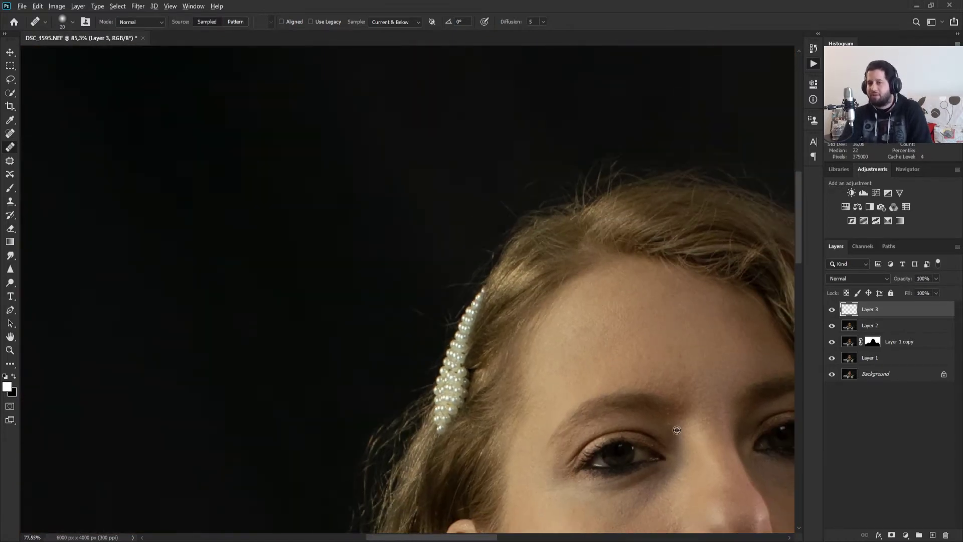
{"action": "scroll", "coordinate": [674, 442], "scroll_direction": "down", "scroll_amount": 4}
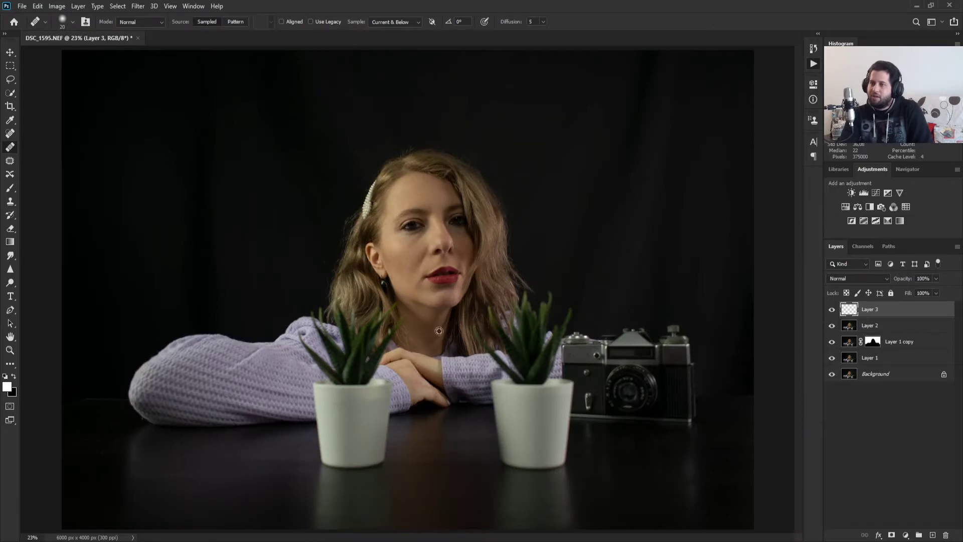
Step: Heal the remaining uneven patch in the middle of the chin with the Healing Brush
{"action": "scroll", "coordinate": [455, 286], "scroll_direction": "up", "scroll_amount": 5}
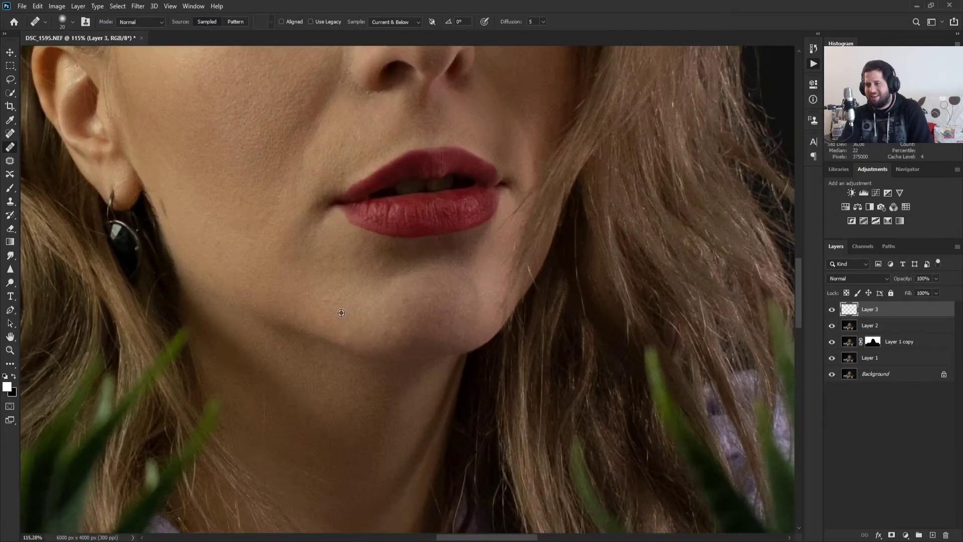
{"action": "scroll", "coordinate": [412, 316], "scroll_direction": "up", "scroll_amount": 3}
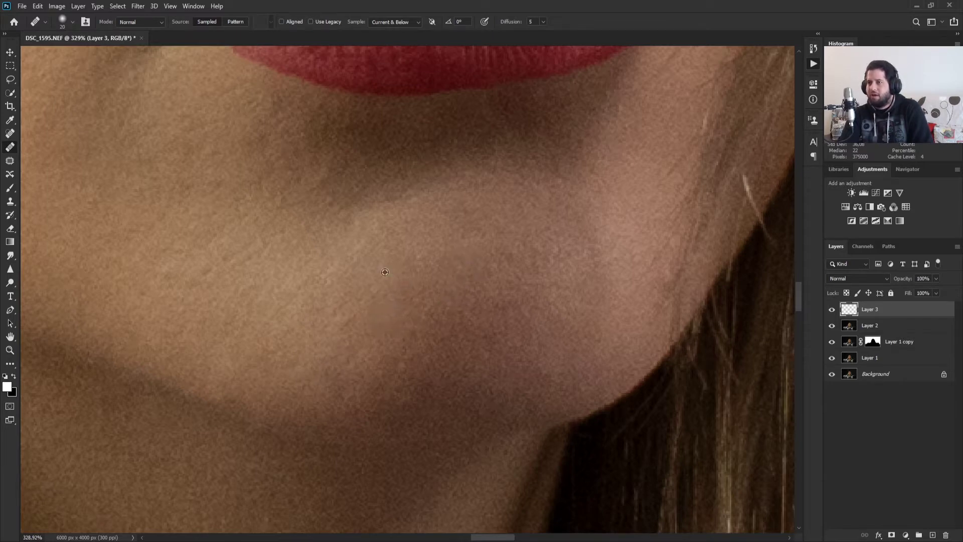
{"action": "left_click_drag", "start_coordinate": [368, 303], "coordinate": [377, 289]}
{"action": "scroll", "coordinate": [495, 292], "scroll_direction": "down", "scroll_amount": 10}
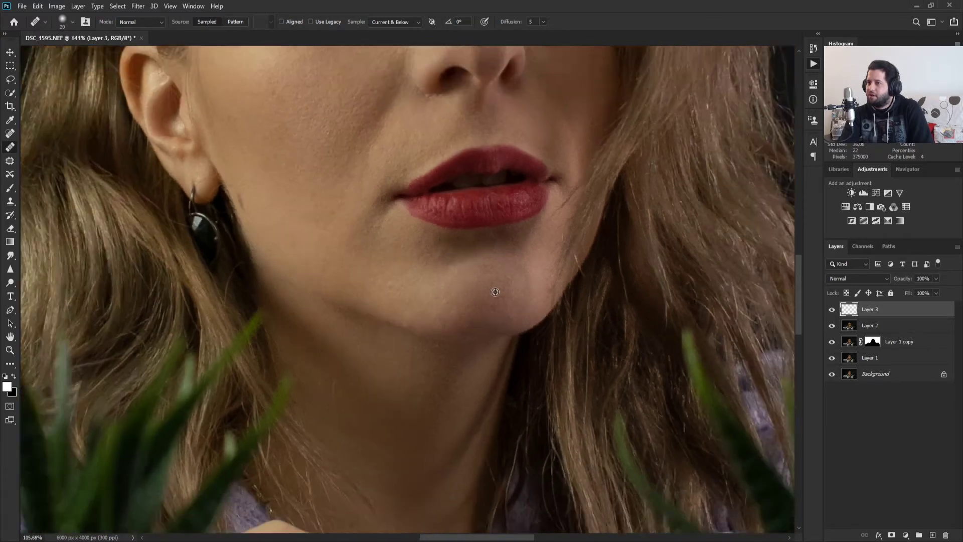
Step: Build a Skin Softening group above the healing layer from a Softening layer and a Skin Texture layer
{"action": "scroll", "coordinate": [495, 292], "scroll_direction": "down", "scroll_amount": 4}
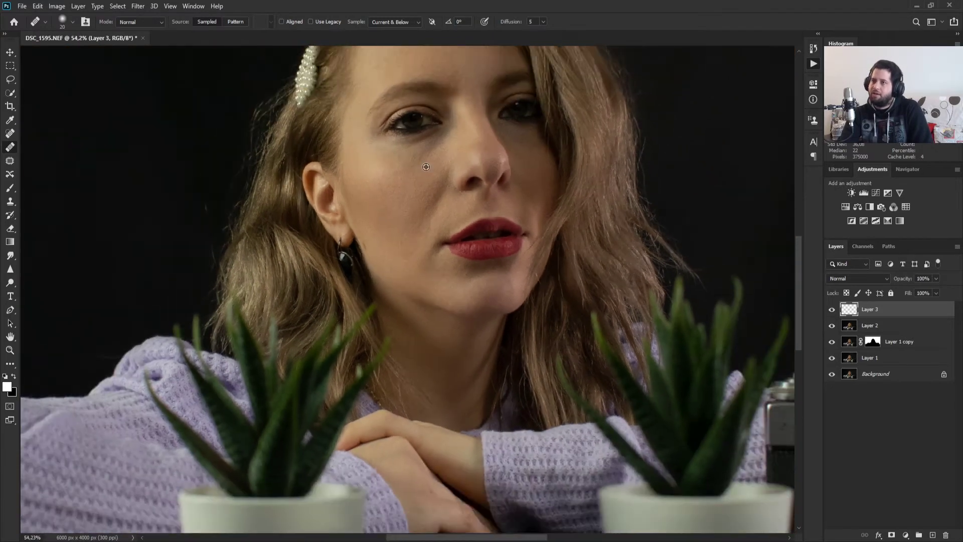
{"action": "scroll", "coordinate": [520, 161], "scroll_direction": "down", "scroll_amount": 4}
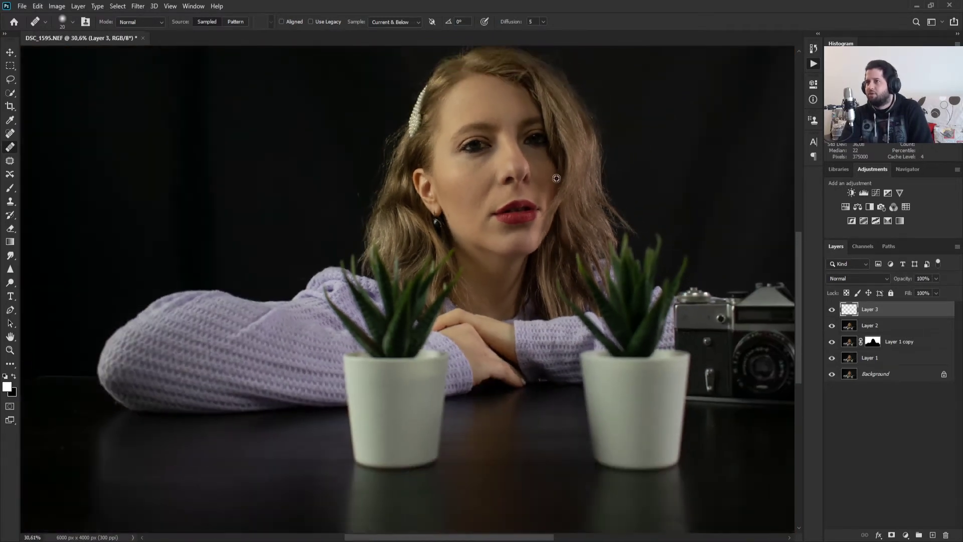
{"action": "scroll", "coordinate": [557, 173], "scroll_direction": "down", "scroll_amount": 2}
{"action": "scroll", "coordinate": [566, 323], "scroll_direction": "down", "scroll_amount": 2}
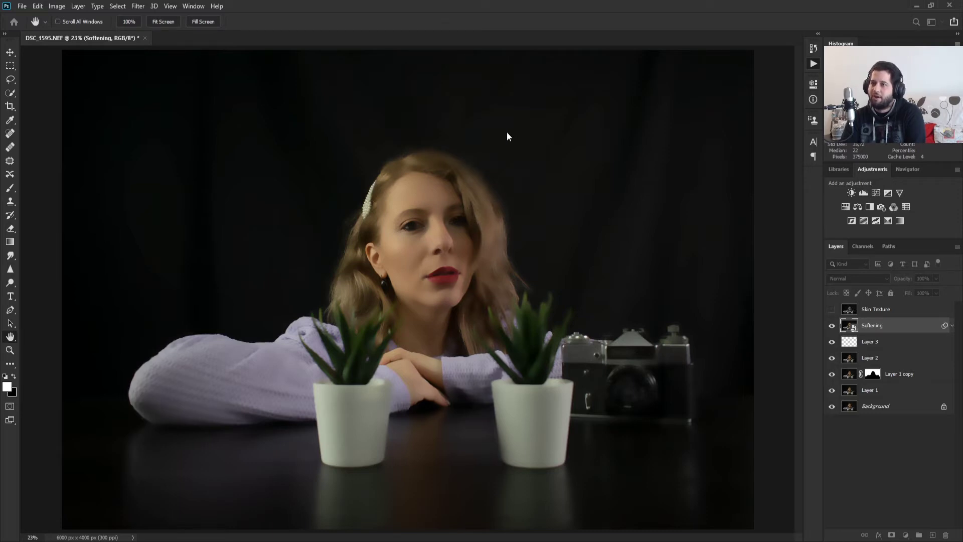
{"action": "key", "text": "j"}
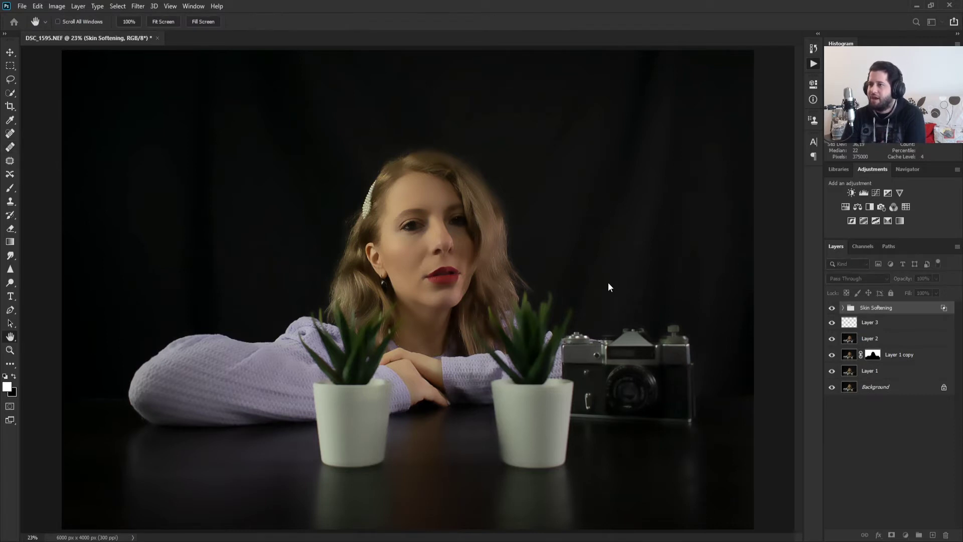
Step: Add a black mask to the Skin Softening group and paint it white over the cheek with a soft 150 px brush
{"action": "key", "text": "b"}
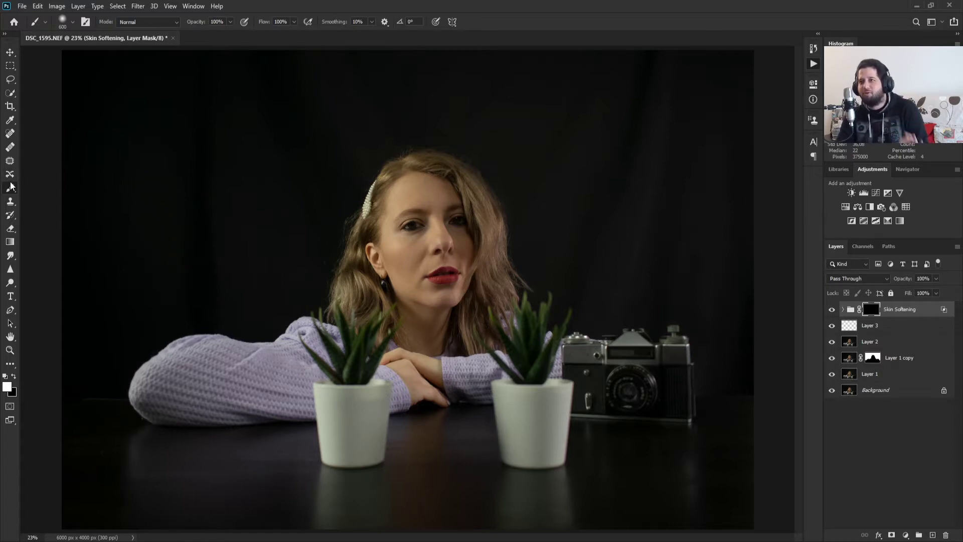
{"action": "scroll", "coordinate": [424, 239], "scroll_direction": "up", "scroll_amount": 5}
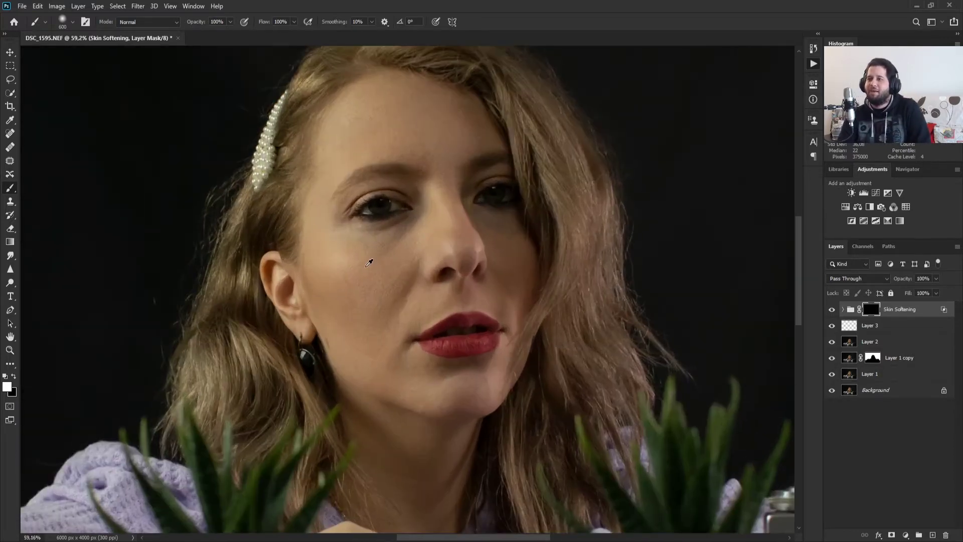
{"action": "scroll", "coordinate": [368, 264], "scroll_direction": "up", "scroll_amount": 3}
{"action": "key", "text": "bracketleft"}
{"action": "key", "text": "bracketleft"}
{"action": "key", "text": "bracketleft"}
{"action": "key", "text": "bracketleft"}
{"action": "key", "text": "bracketleft"}
{"action": "key", "text": "bracketleft"}
{"action": "key", "text": "bracketleft"}
{"action": "key", "text": "bracketleft"}
{"action": "key", "text": "bracketleft"}
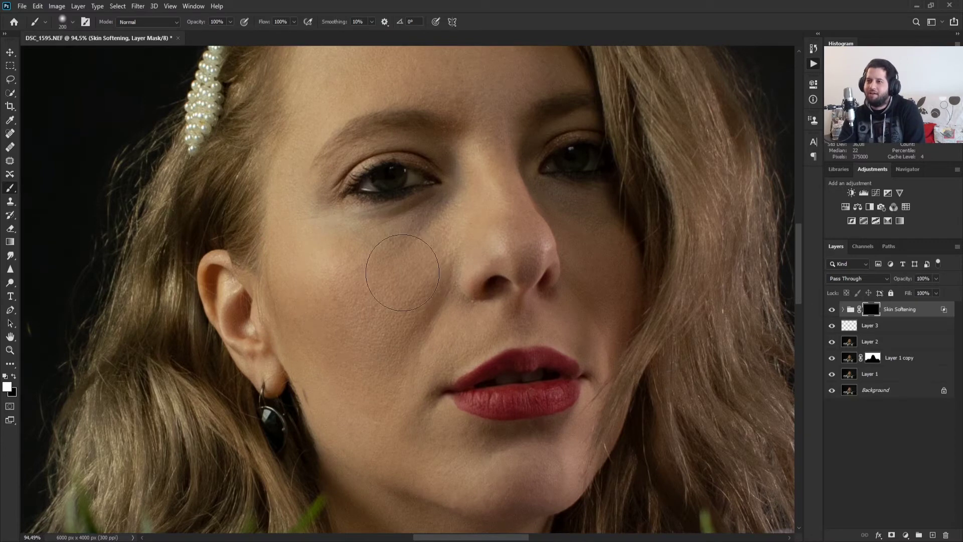
{"action": "key", "text": "bracketleft"}
{"action": "key", "text": "bracketleft"}
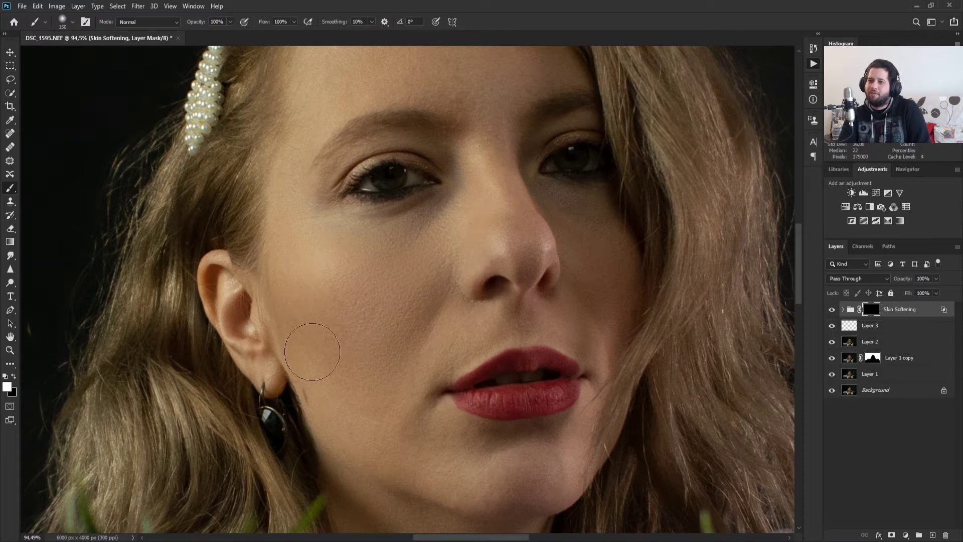
Step: Reveal the softening on the nose and forehead by painting white on the group mask with an 80 px brush
{"action": "key", "text": "bracketleft"}
{"action": "key", "text": "bracketleft"}
{"action": "key", "text": "bracketleft"}
{"action": "key", "text": "bracketleft"}
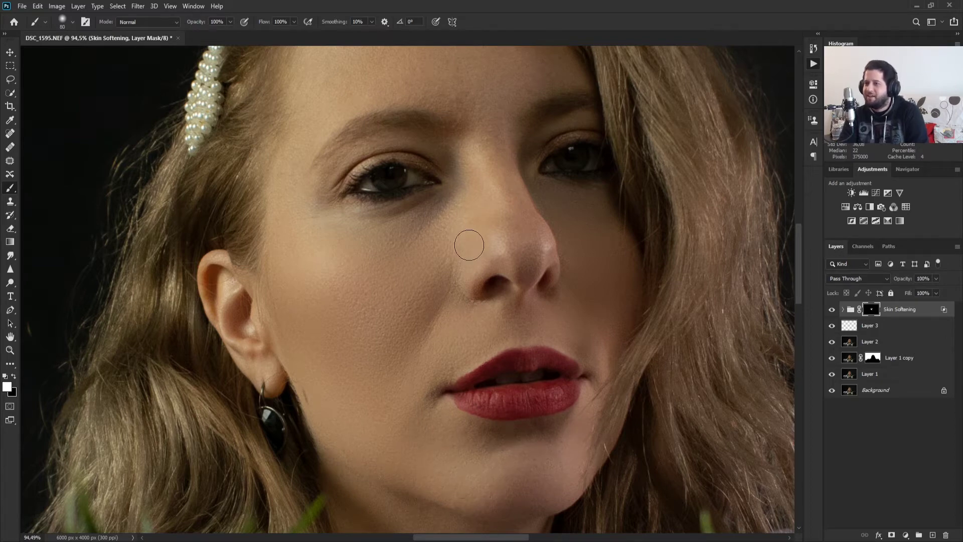
{"action": "left_click_drag", "start_coordinate": [469, 245], "coordinate": [431, 319]}
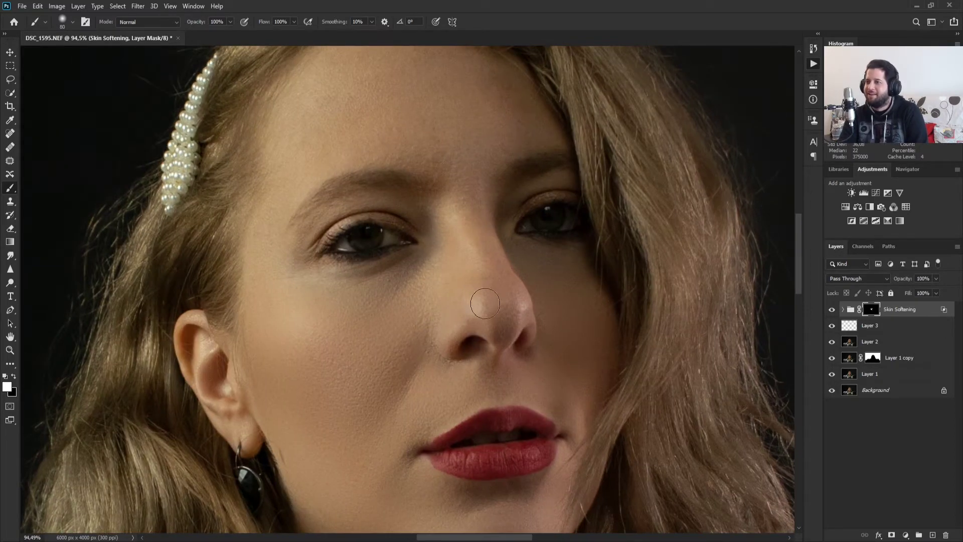
{"action": "left_click_drag", "start_coordinate": [462, 167], "coordinate": [431, 281]}
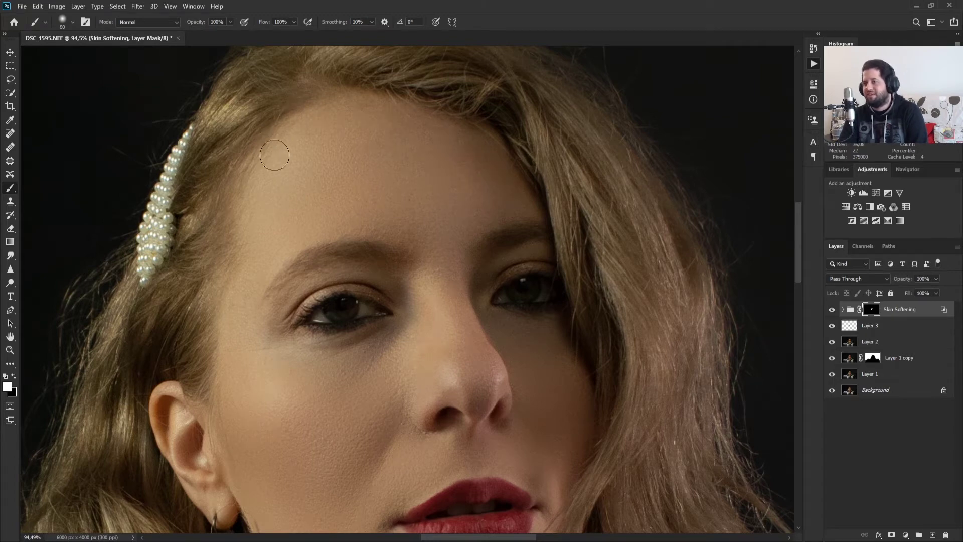
{"action": "scroll", "coordinate": [452, 298], "scroll_direction": "down", "scroll_amount": 2}
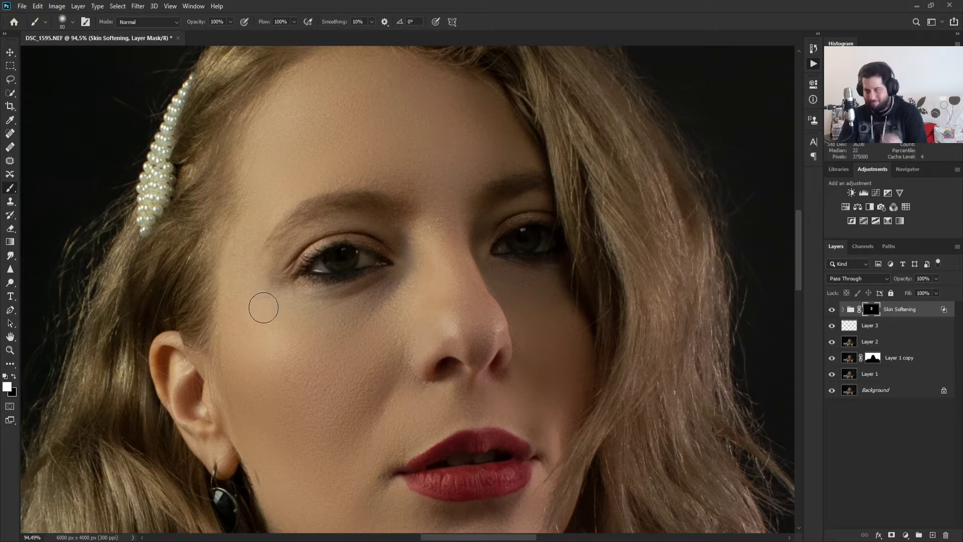
{"action": "scroll", "coordinate": [326, 401], "scroll_direction": "down", "scroll_amount": 2}
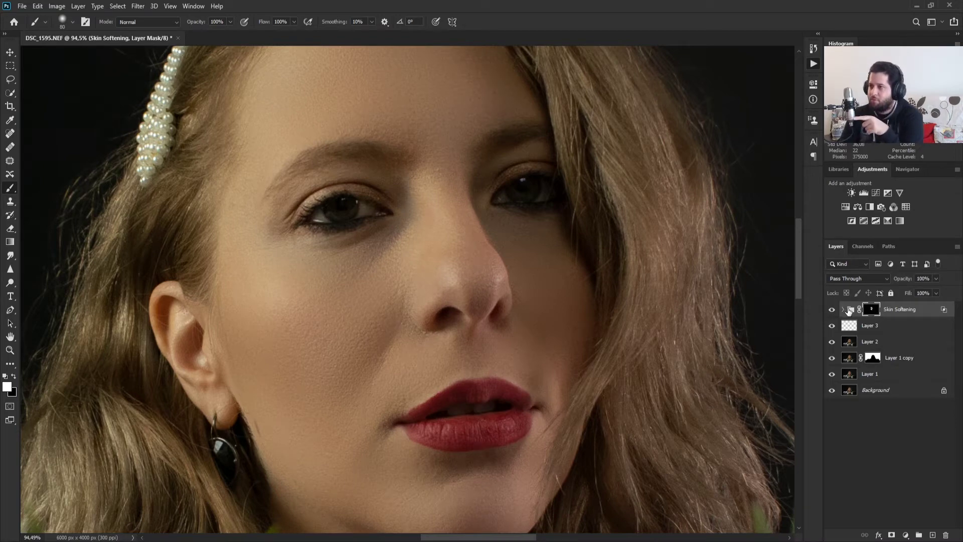
Step: Paint white on the Skin Softening mask over the neck below the chin with a 100 px brush
{"action": "left_click", "coordinate": [844, 309]}
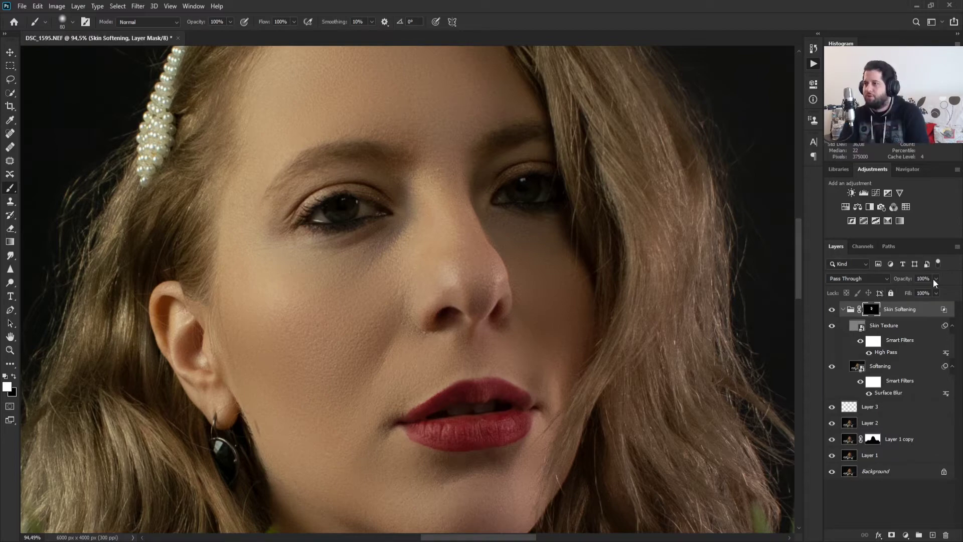
{"action": "left_click", "coordinate": [842, 309]}
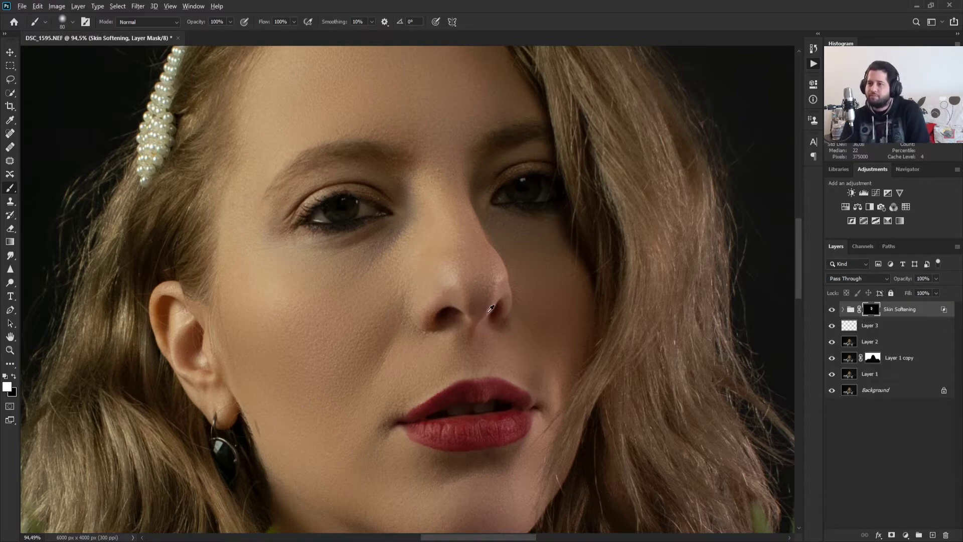
{"action": "scroll", "coordinate": [498, 326], "scroll_direction": "down", "scroll_amount": 3}
{"action": "scroll", "coordinate": [413, 397], "scroll_direction": "up", "scroll_amount": 4}
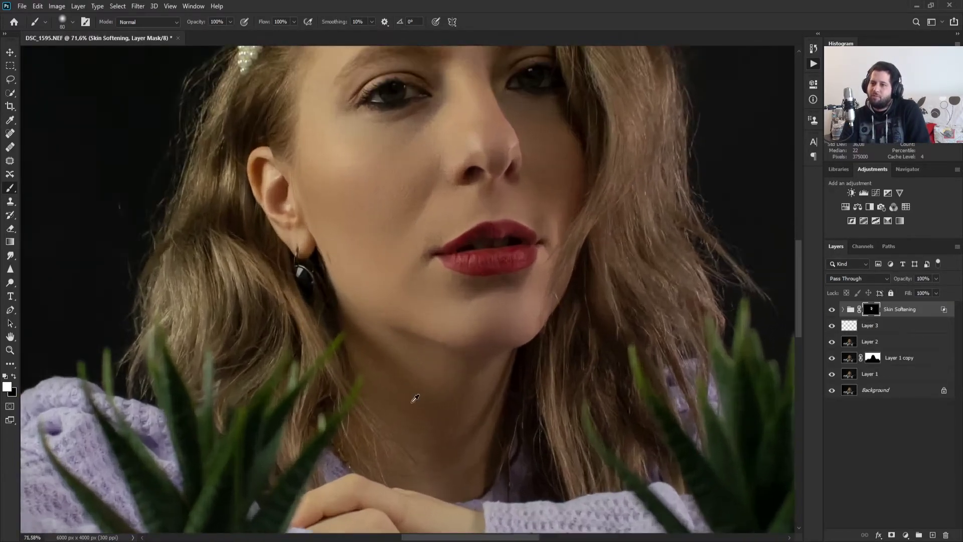
{"action": "key", "text": "bracketright"}
{"action": "key", "text": "bracketright"}
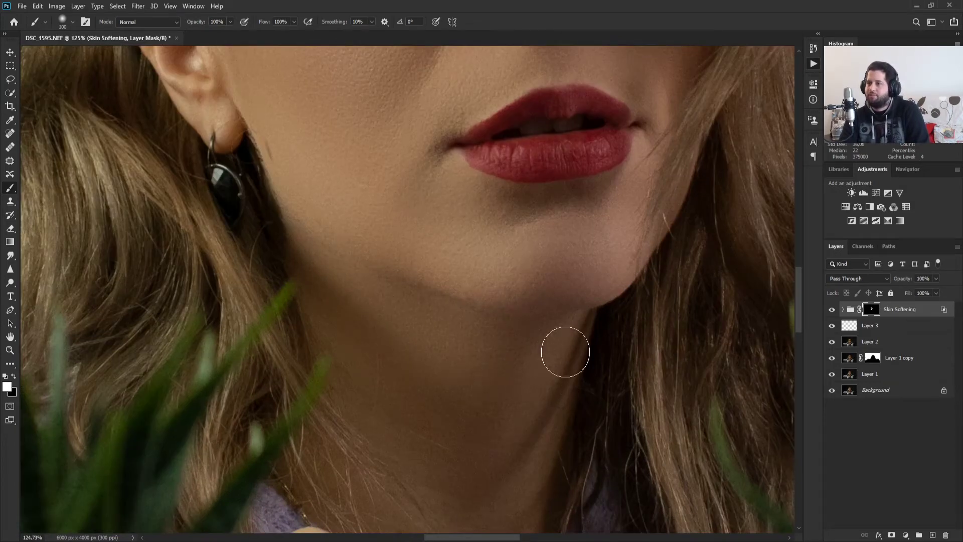
{"action": "scroll", "coordinate": [526, 416], "scroll_direction": "down", "scroll_amount": 2}
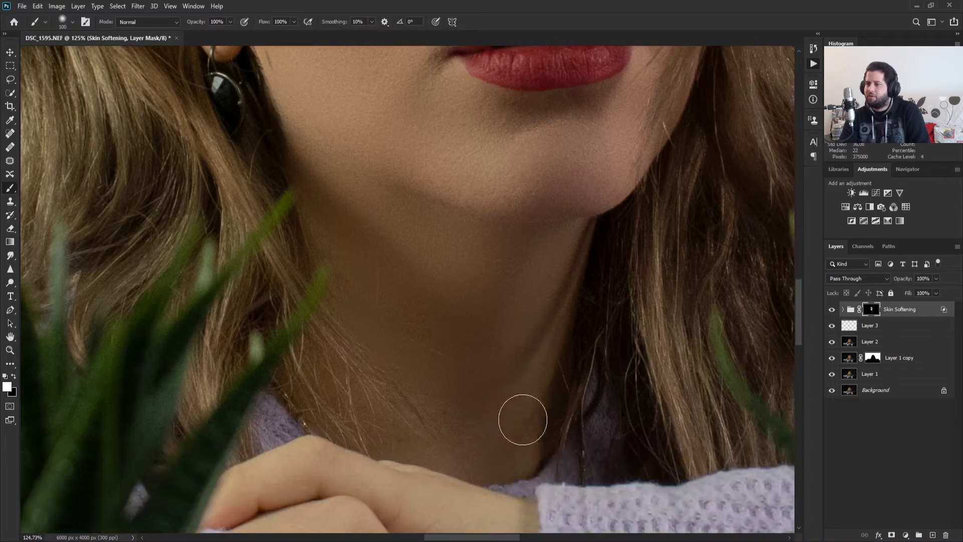
{"action": "scroll", "coordinate": [461, 429], "scroll_direction": "down", "scroll_amount": 2}
{"action": "scroll", "coordinate": [451, 433], "scroll_direction": "down", "scroll_amount": 5}
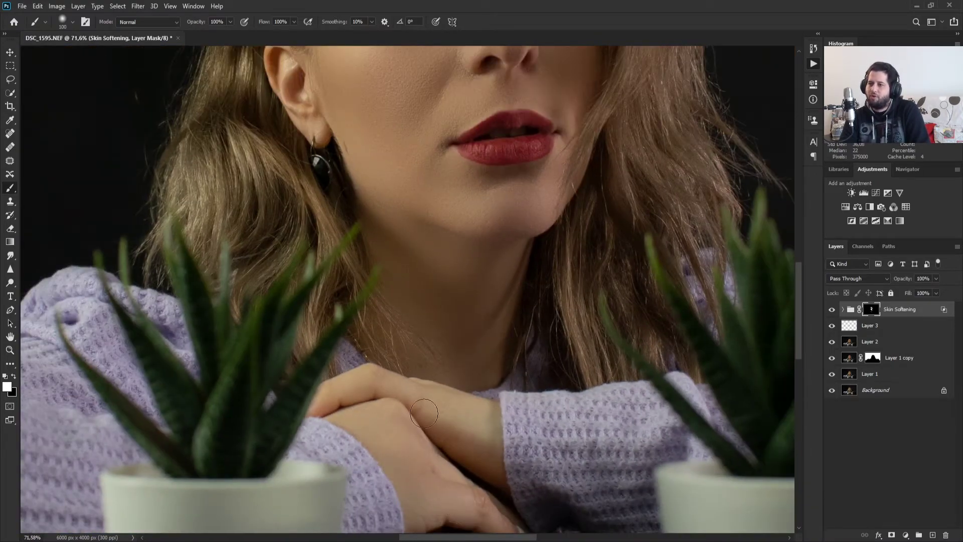
Step: Check the softened skin over the whole portrait and set the Skin Softening group's fill to 50%
{"action": "scroll", "coordinate": [451, 370], "scroll_direction": "down", "scroll_amount": 10}
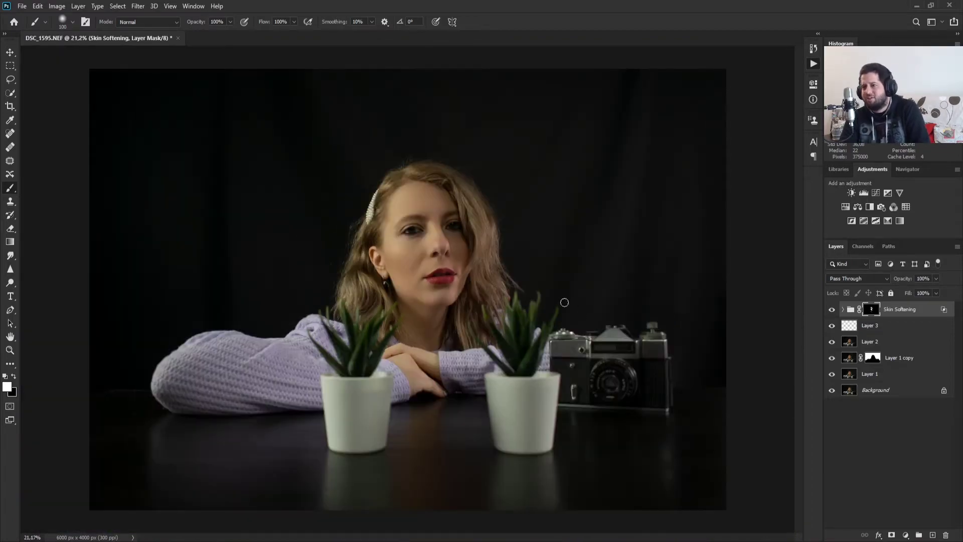
{"action": "scroll", "coordinate": [448, 239], "scroll_direction": "up", "scroll_amount": 10}
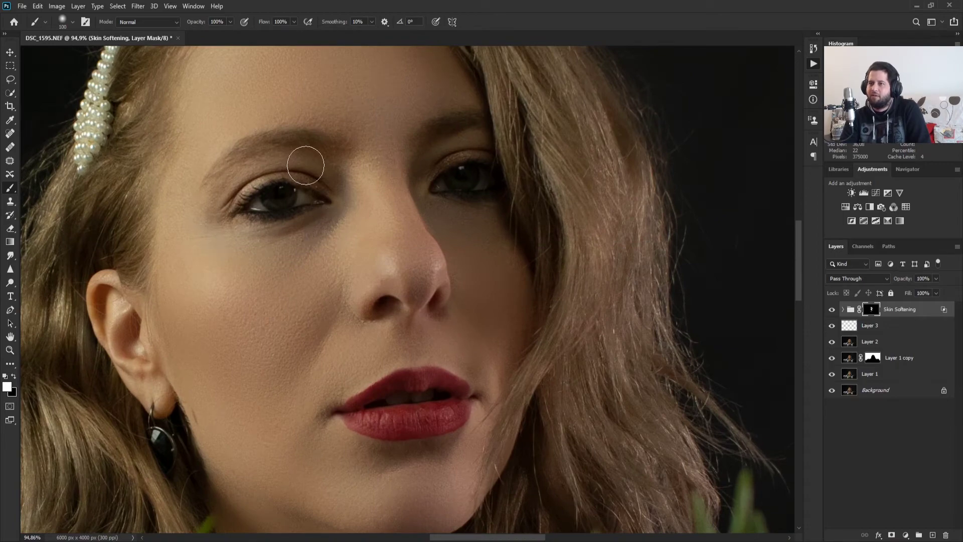
{"action": "scroll", "coordinate": [408, 193], "scroll_direction": "down", "scroll_amount": 2}
{"action": "scroll", "coordinate": [411, 190], "scroll_direction": "down", "scroll_amount": 3}
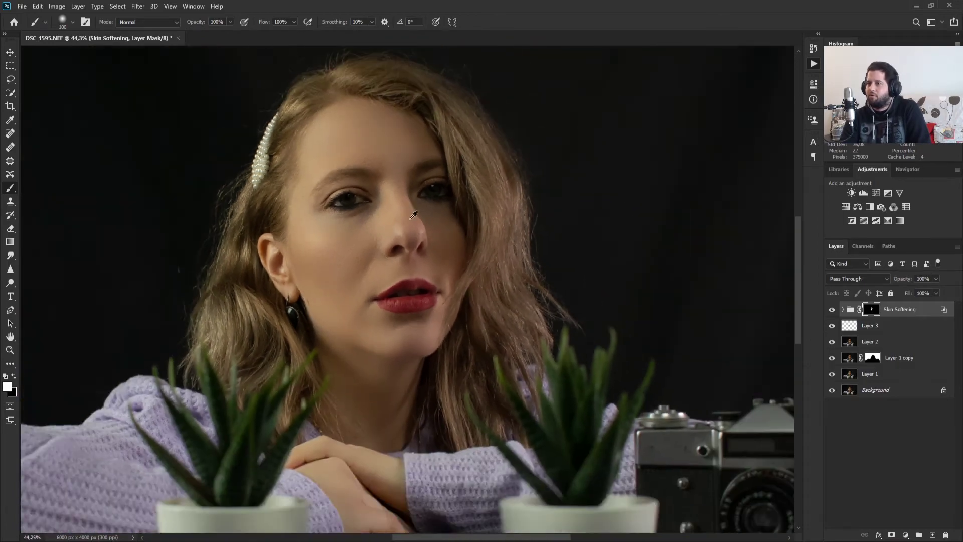
{"action": "scroll", "coordinate": [344, 205], "scroll_direction": "down", "scroll_amount": 3}
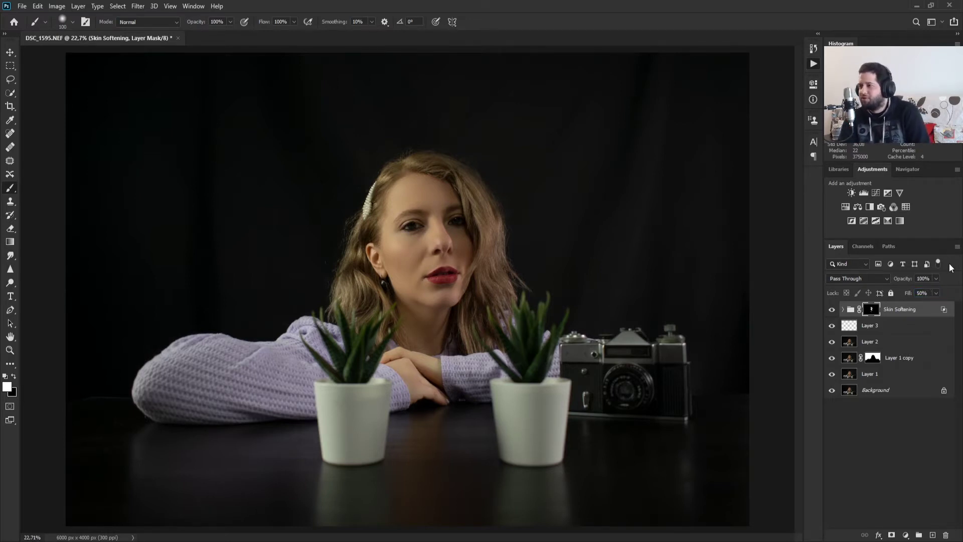
Step: Group the healing layer with the Skin Softening group and toggle the new group's visibility to compare before and after
{"action": "left_click", "coordinate": [906, 331]}
{"action": "key", "text": "ctrl+g"}
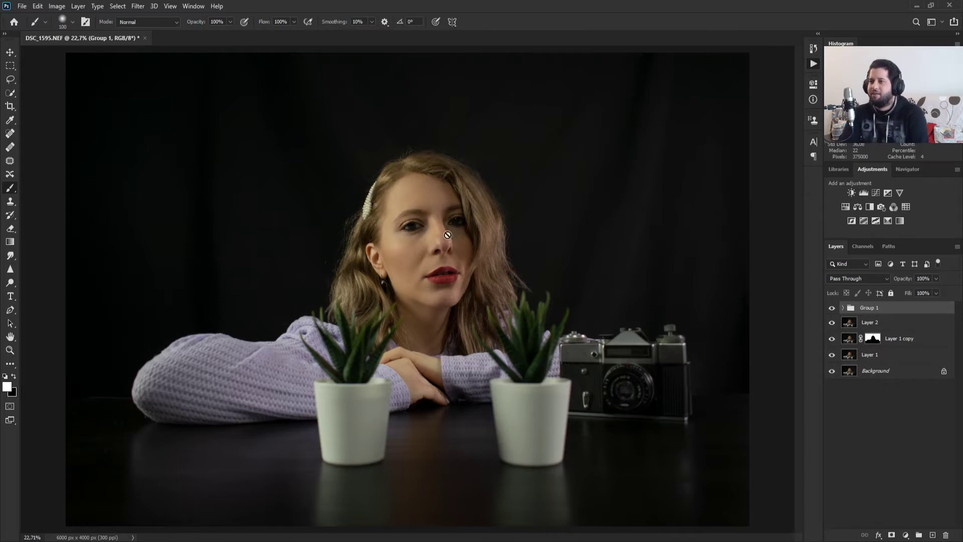
{"action": "scroll", "coordinate": [434, 271], "scroll_direction": "up", "scroll_amount": 5}
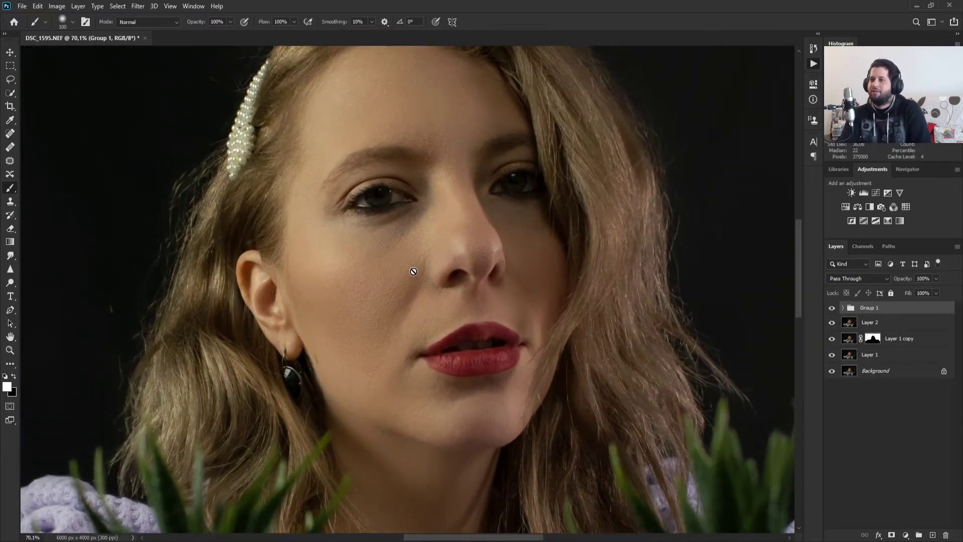
{"action": "left_click", "coordinate": [830, 308]}
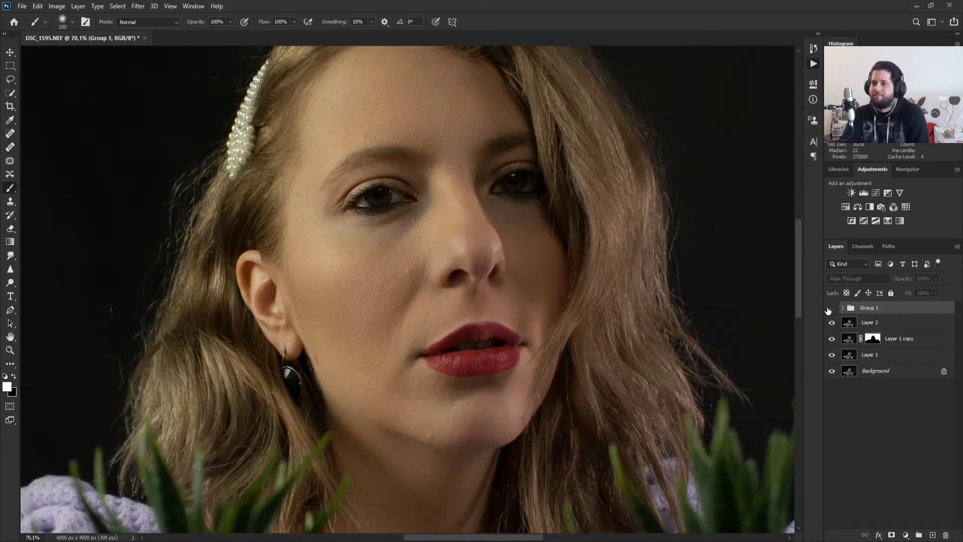
{"action": "left_click", "coordinate": [829, 308]}
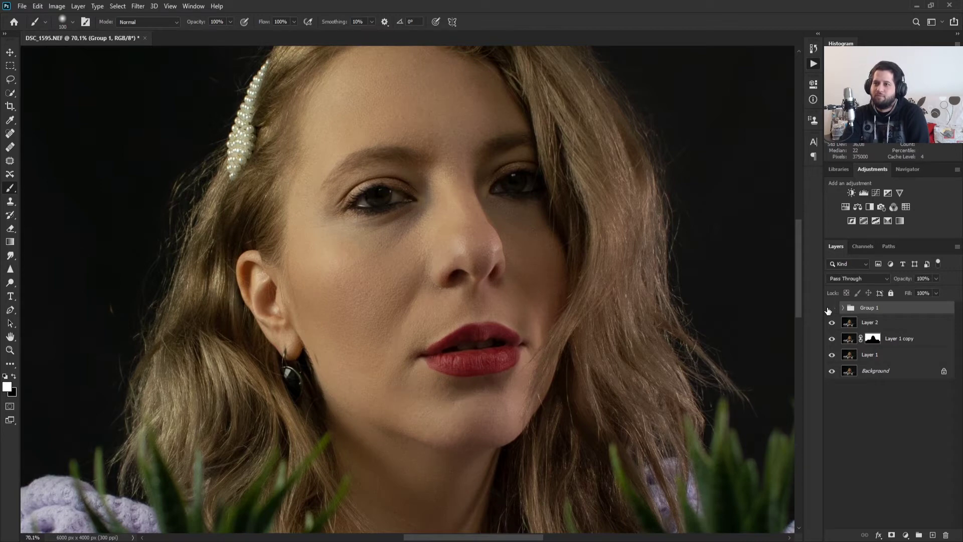
{"action": "left_click", "coordinate": [830, 307]}
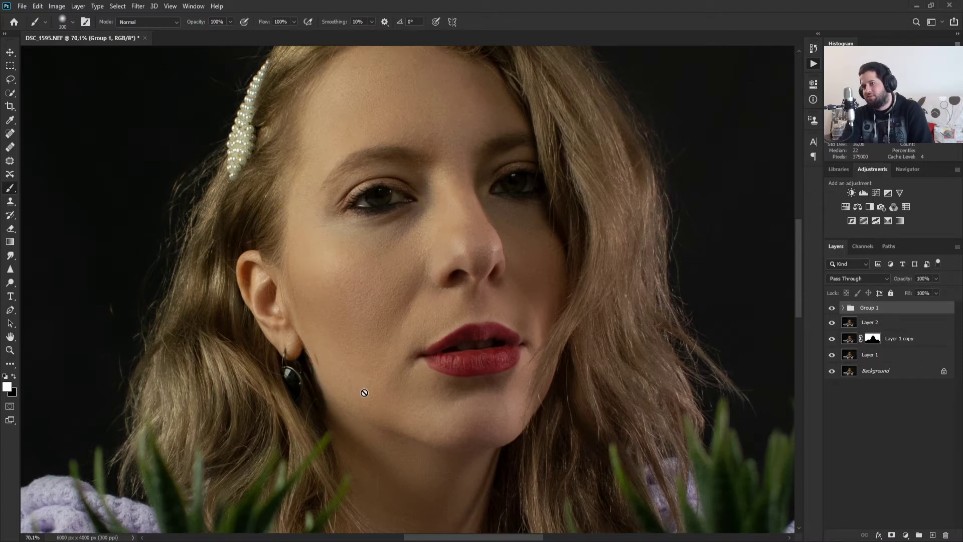
Step: Add a Color Lookup adjustment layer above the retouching group and keep it selected
{"action": "scroll", "coordinate": [367, 388], "scroll_direction": "down", "scroll_amount": 5}
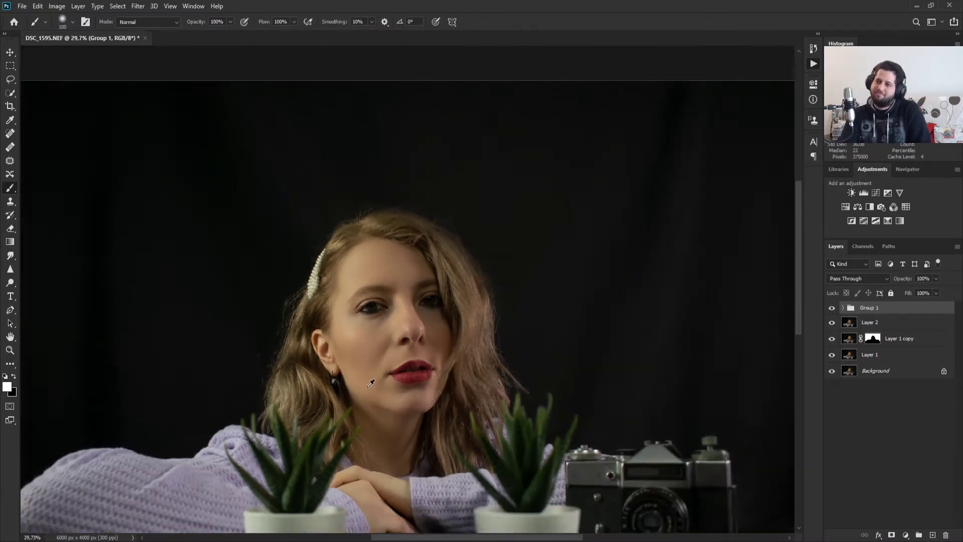
{"action": "scroll", "coordinate": [370, 383], "scroll_direction": "up", "scroll_amount": 2}
{"action": "scroll", "coordinate": [421, 376], "scroll_direction": "down", "scroll_amount": 3}
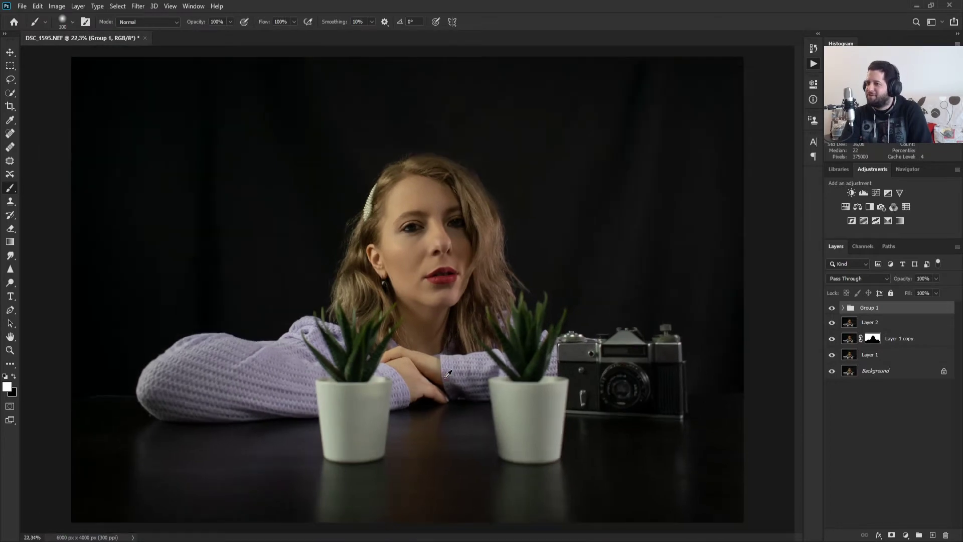
{"action": "scroll", "coordinate": [474, 369], "scroll_direction": "up", "scroll_amount": 1}
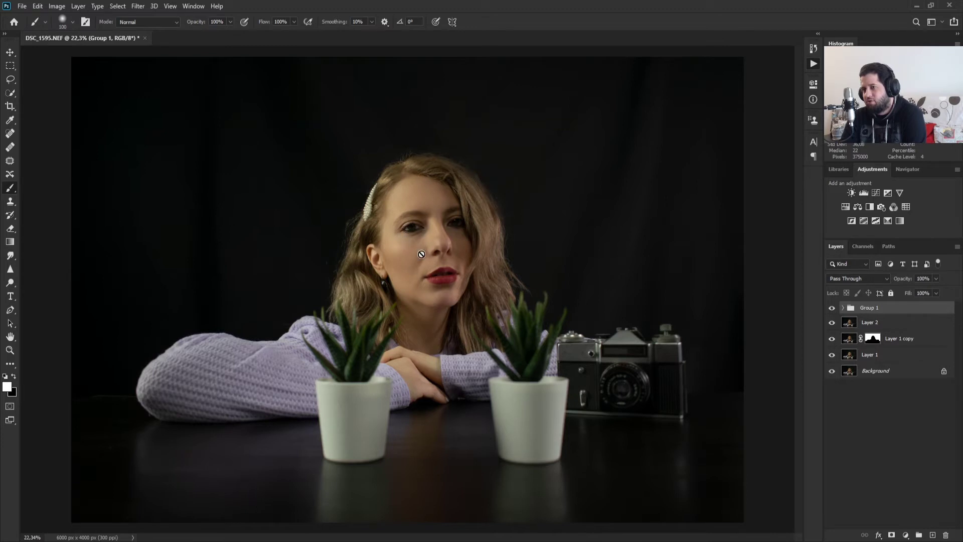
{"action": "left_click", "coordinate": [906, 207]}
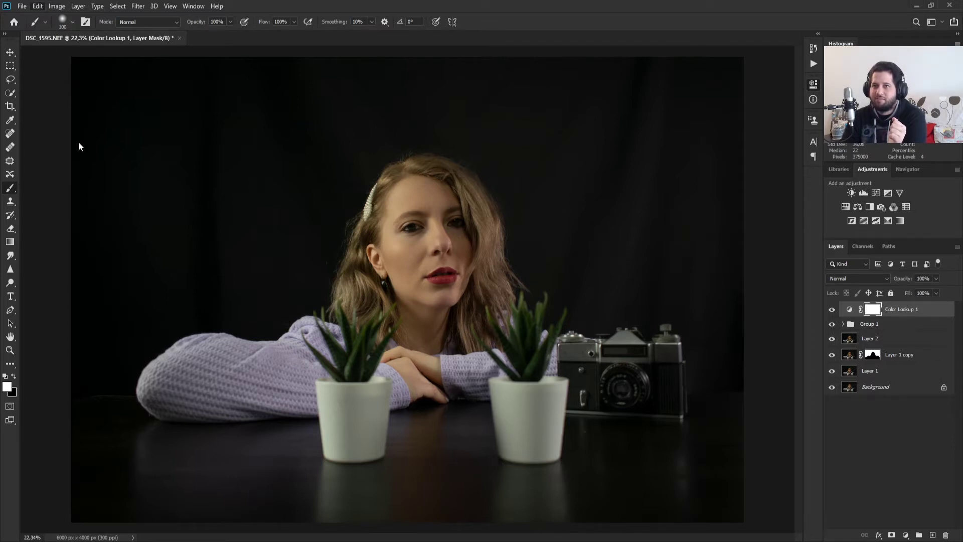
{"action": "left_click", "coordinate": [913, 489]}
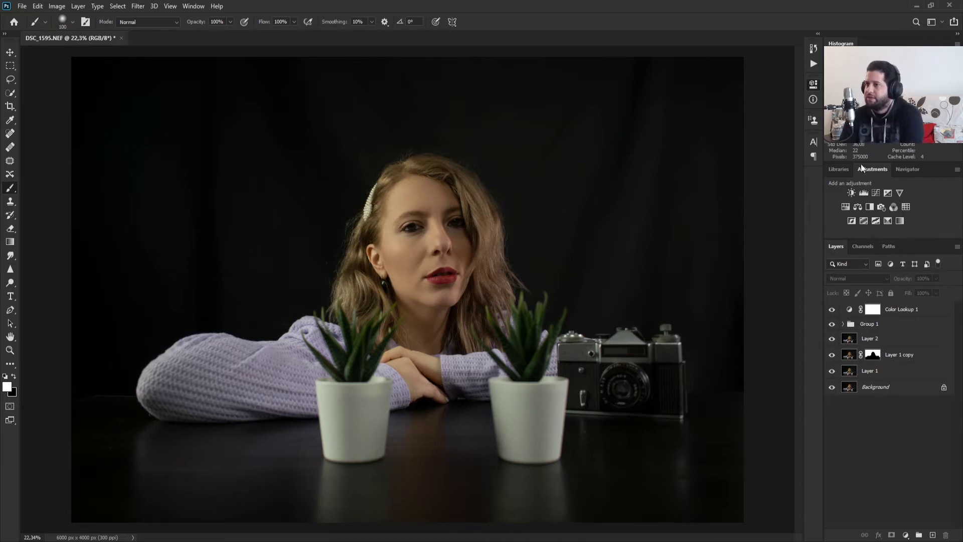
{"action": "left_click", "coordinate": [909, 310]}
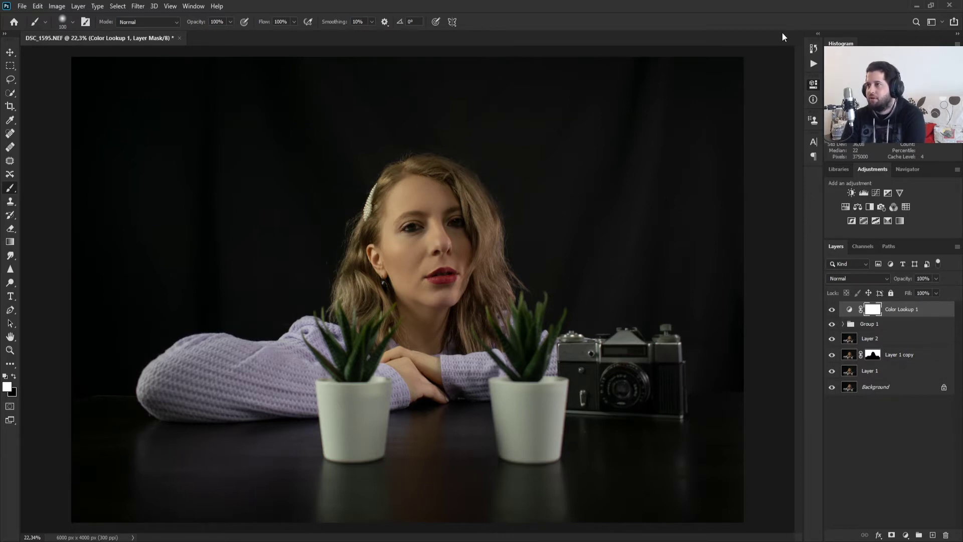
Step: Try a series of different lookup presets on the Color Lookup 1 layer to compare color grades for the portrait
{"action": "key", "text": "ctrl+z"}
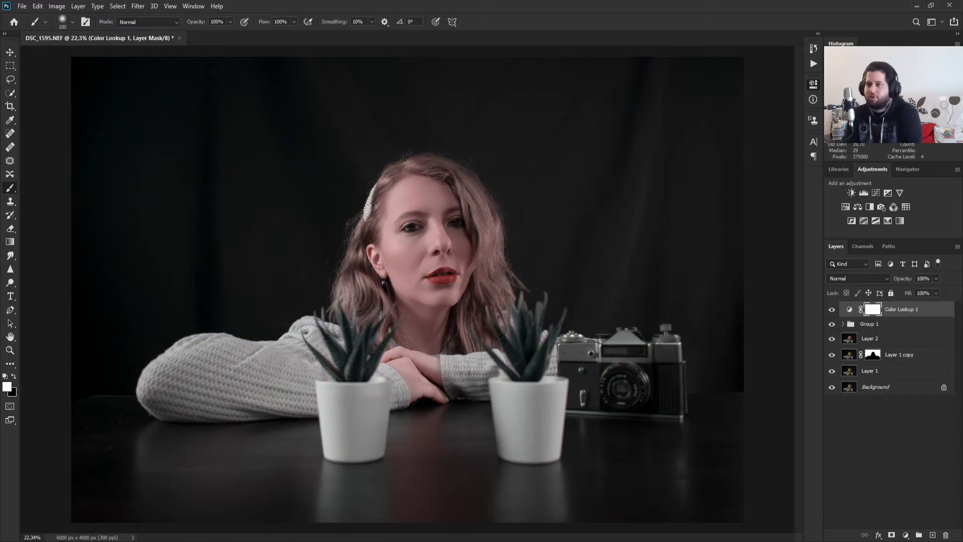
{"action": "key", "text": "ctrl+shift+z"}
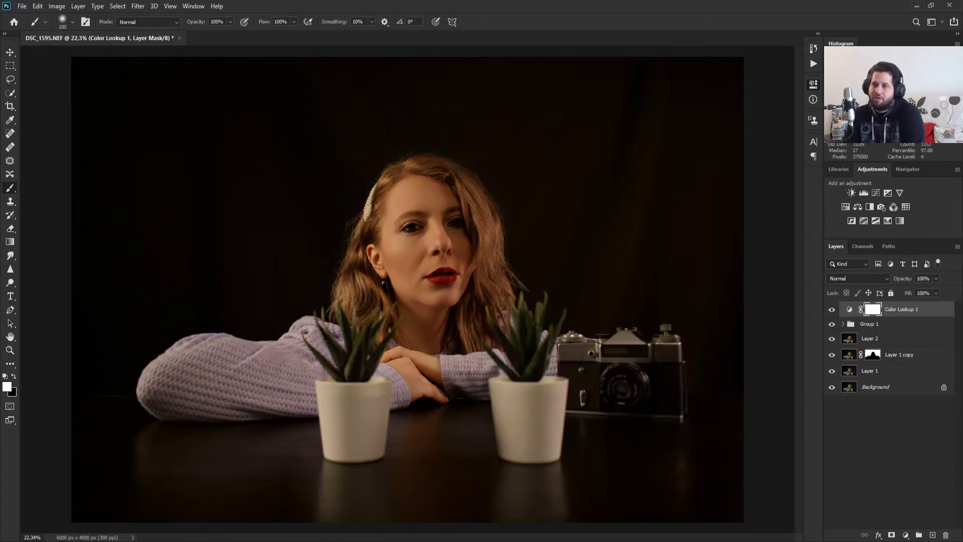
{"action": "key", "text": "ctrl+z"}
{"action": "key", "text": "ctrl+z"}
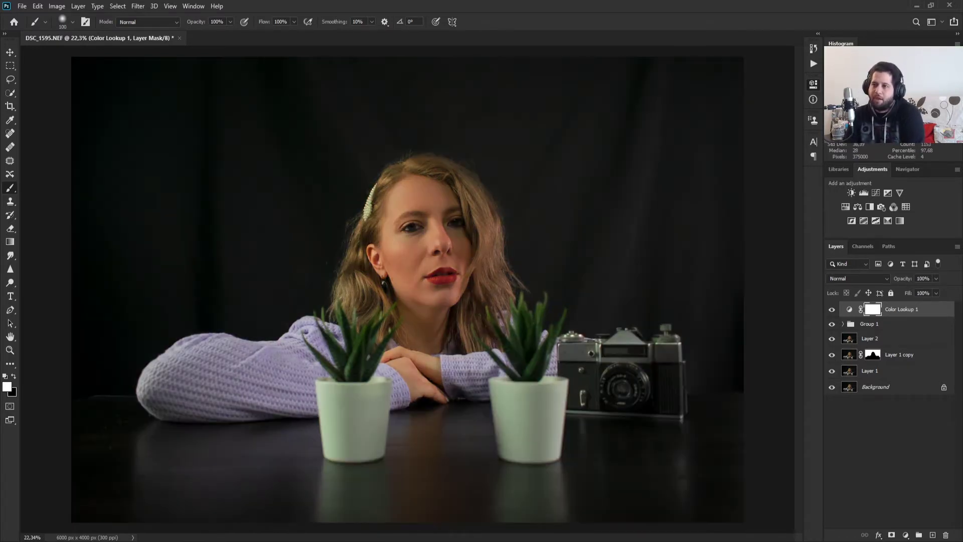
{"action": "key", "text": "ctrl+shift+z"}
{"action": "key", "text": "ctrl+z"}
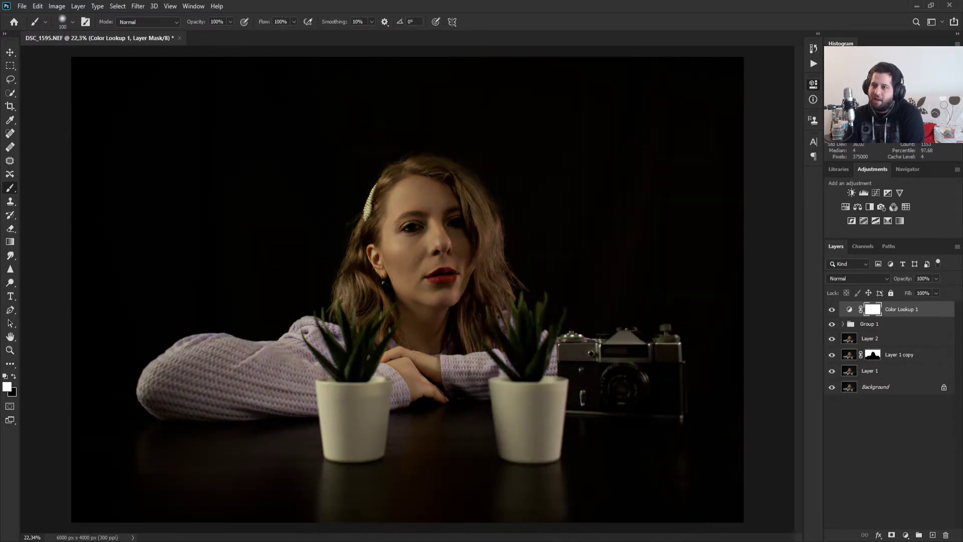
{"action": "key", "text": "ctrl+shift+z"}
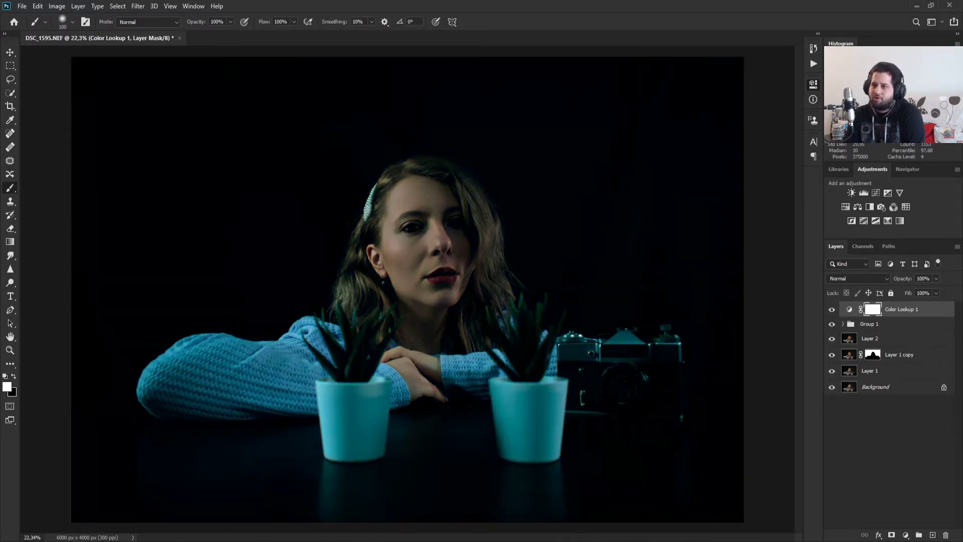
{"action": "key", "text": "ctrl+z"}
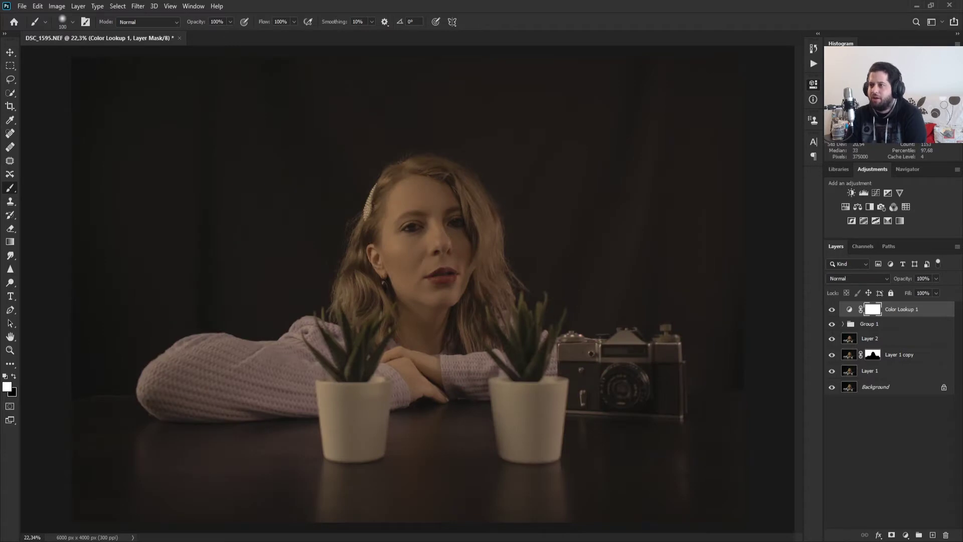
{"action": "key", "text": "ctrl+shift+z"}
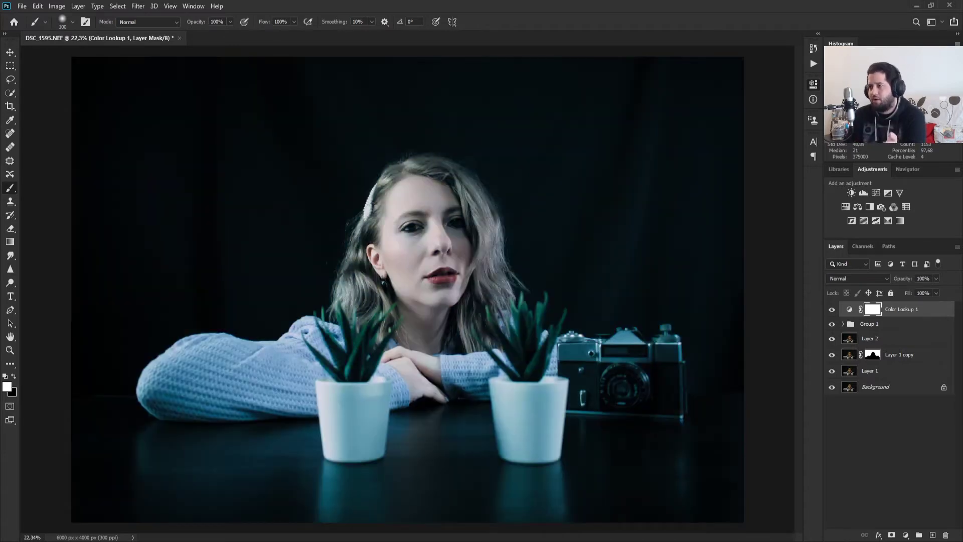
{"action": "key", "text": "ctrl+z"}
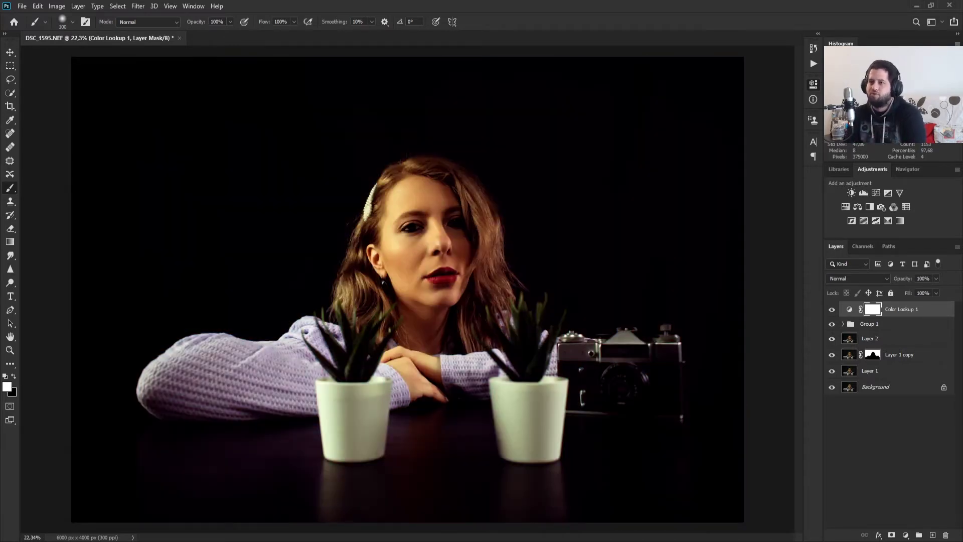
{"action": "key", "text": "ctrl+shift+z"}
{"action": "key", "text": "ctrl+z"}
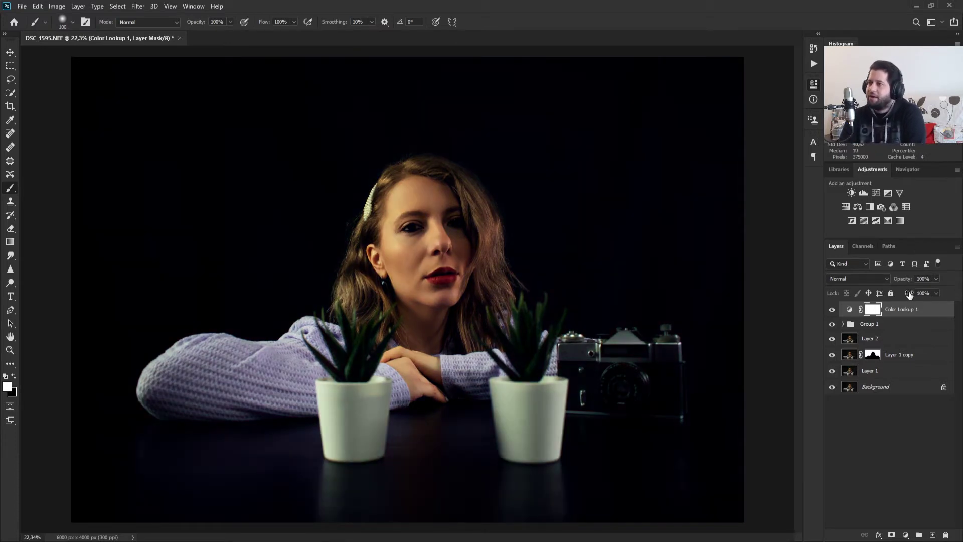
Step: Try Color Lookup 1 at 86% opacity and 69% fill, and restore both values to 100%
{"action": "left_click_drag", "start_coordinate": [910, 294], "coordinate": [892, 283]}
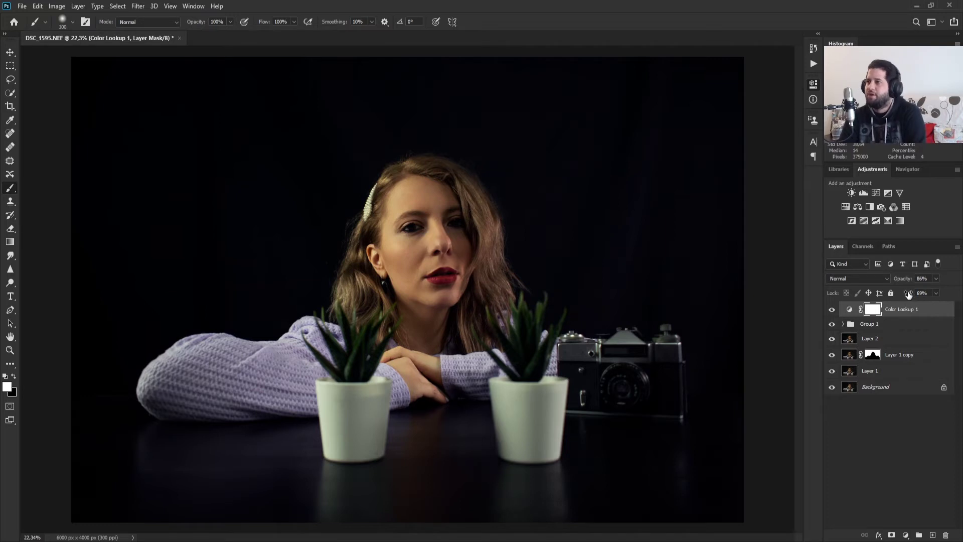
{"action": "mouse_move", "coordinate": [909, 293]}
{"action": "left_mouse_down"}
{"action": "mouse_move", "coordinate": [925, 293]}
{"action": "mouse_move", "coordinate": [905, 282]}
{"action": "mouse_move", "coordinate": [923, 282]}
{"action": "left_mouse_up"}
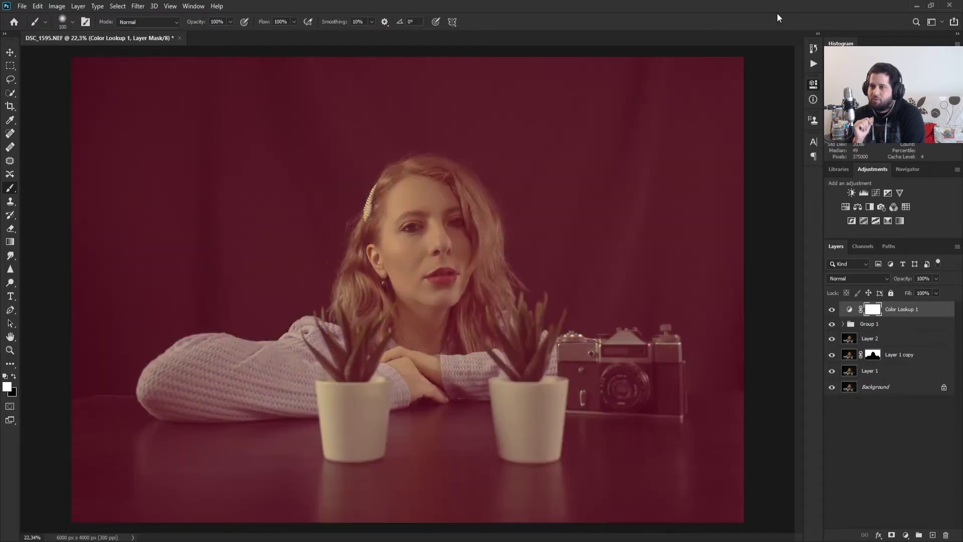
Step: Step through further lookup presets on Color Lookup 1, comparing how each one tints the skin, sweater and dark backdrop
{"action": "key", "text": "Down"}
{"action": "key", "text": "Down"}
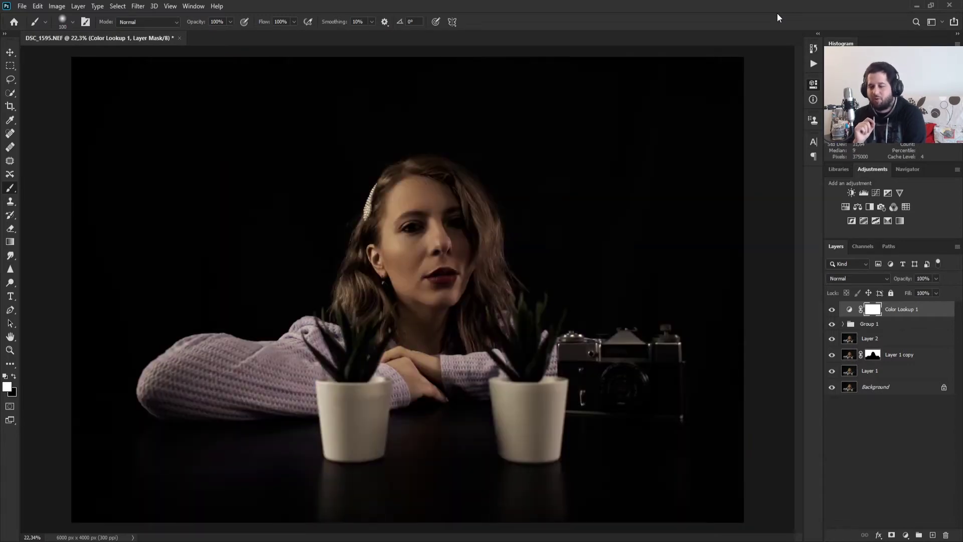
{"action": "key", "text": "Down"}
{"action": "key", "text": "Down"}
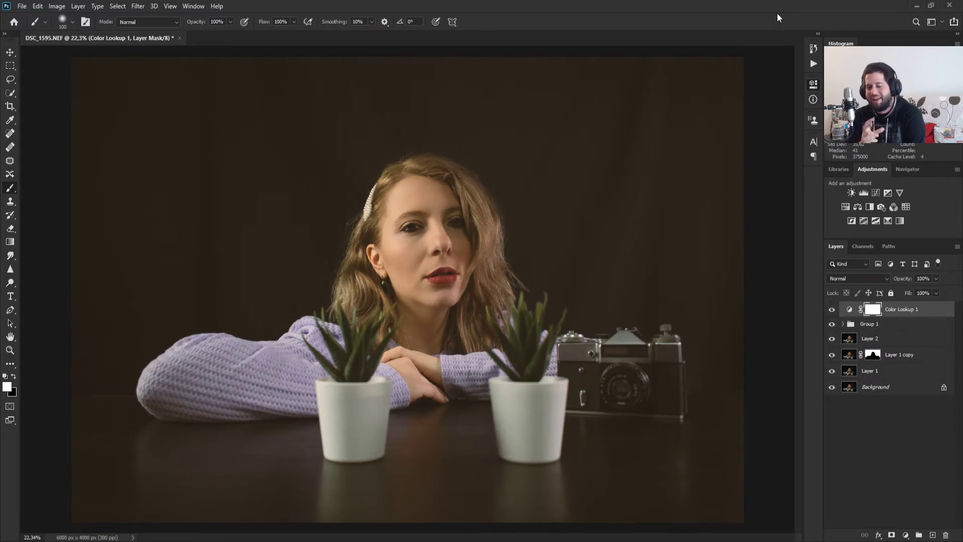
{"action": "key", "text": "Down"}
{"action": "key", "text": "Down"}
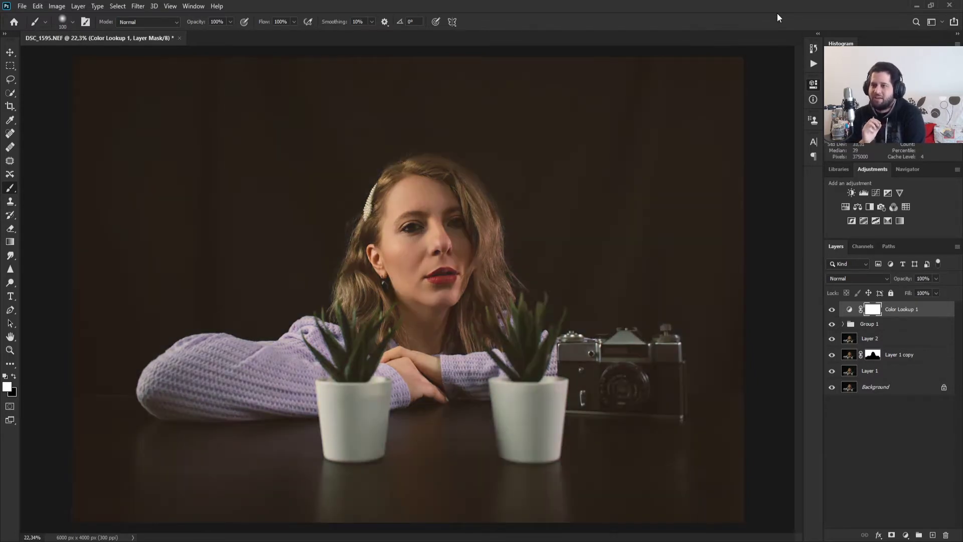
{"action": "key", "text": "Down"}
{"action": "key", "text": "Down"}
{"action": "key", "text": "Down"}
{"action": "key", "text": "Down"}
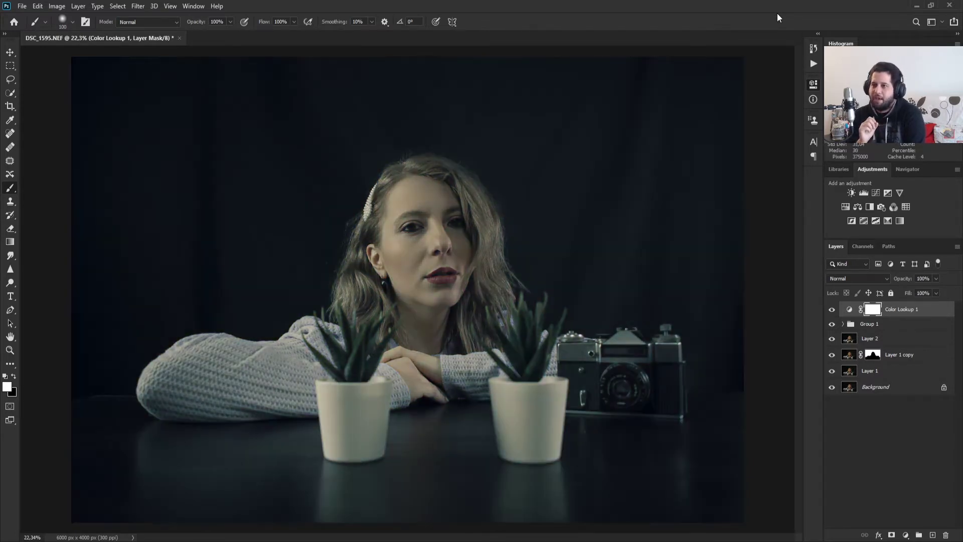
{"action": "key", "text": "Down"}
{"action": "key", "text": "Down"}
{"action": "key", "text": "Down"}
{"action": "key", "text": "Down"}
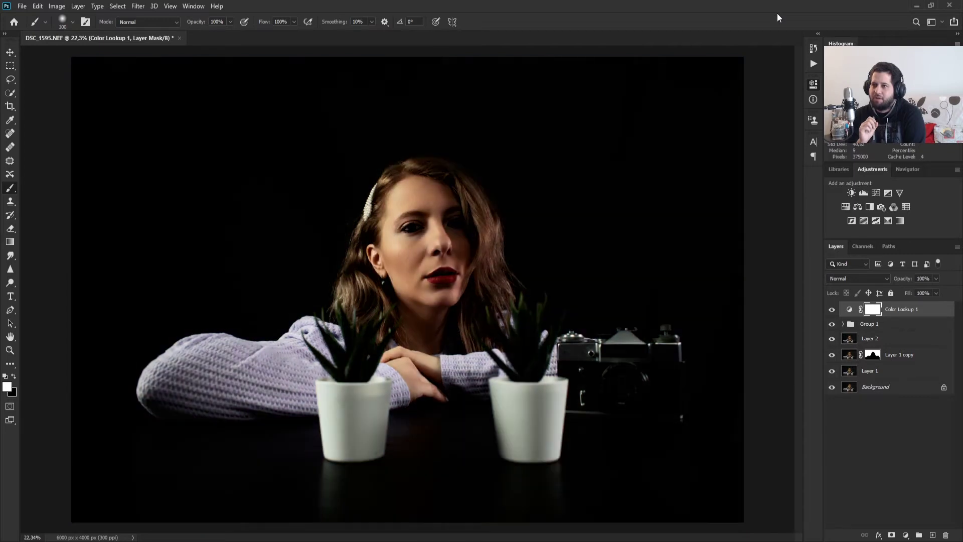
{"action": "key", "text": "Down"}
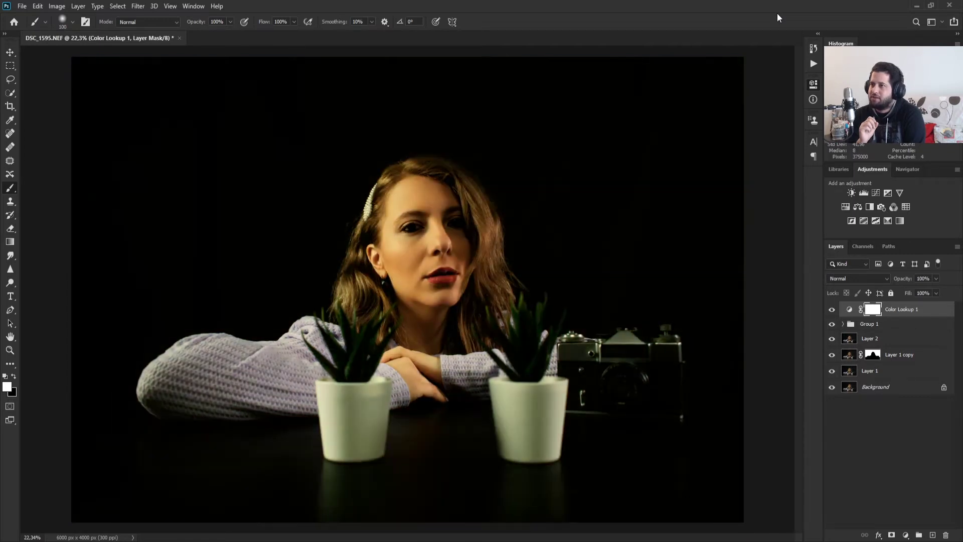
{"action": "key", "text": "Down"}
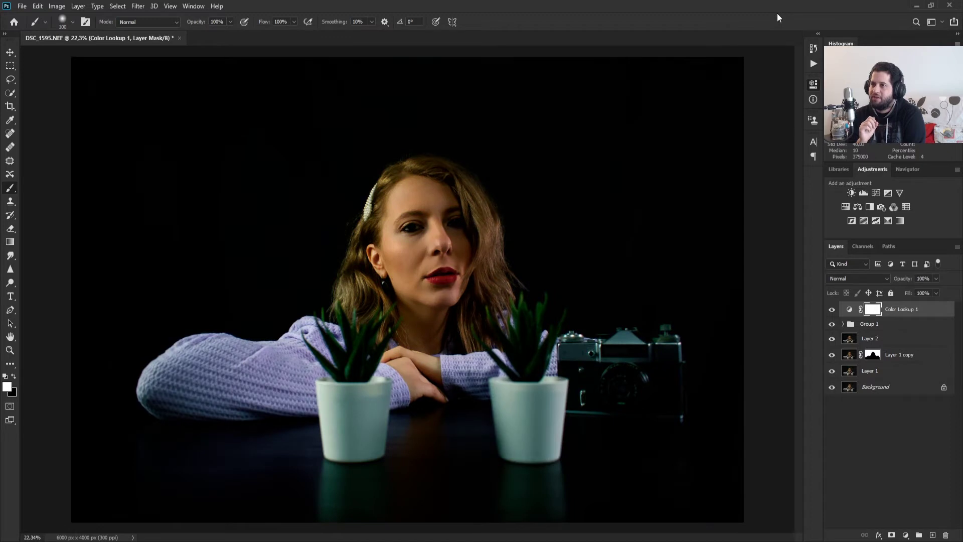
{"action": "key", "text": "Down"}
{"action": "key", "text": "Down"}
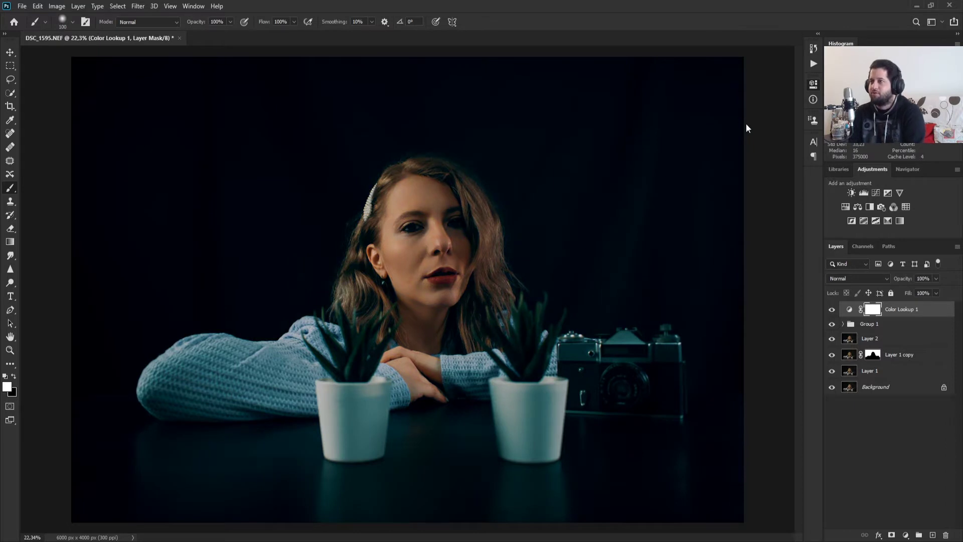
Step: Cycle through many alternative color grades on Color Lookup 1, and compare the portrait with the layer hidden and shown
{"action": "key", "text": "ctrl+z"}
{"action": "key", "text": "ctrl+z"}
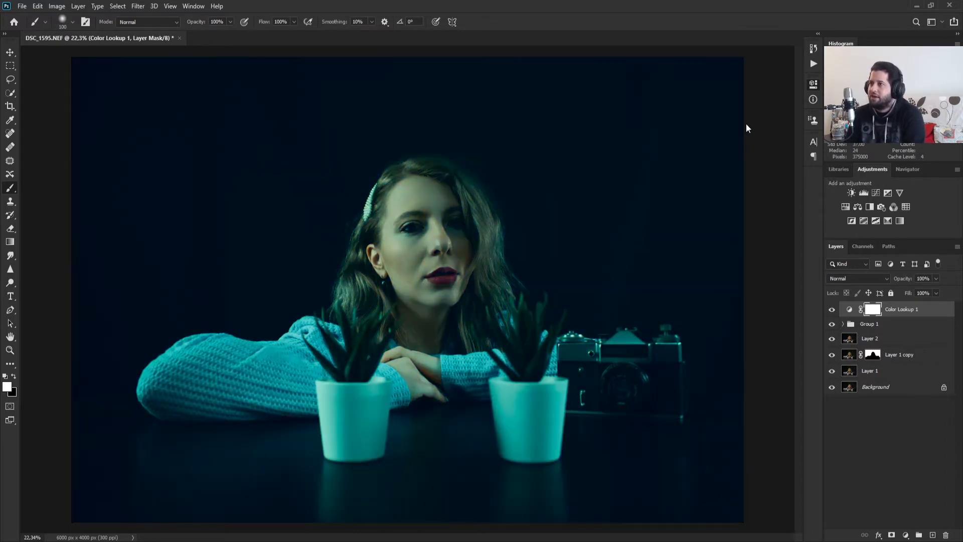
{"action": "key", "text": "ctrl+z"}
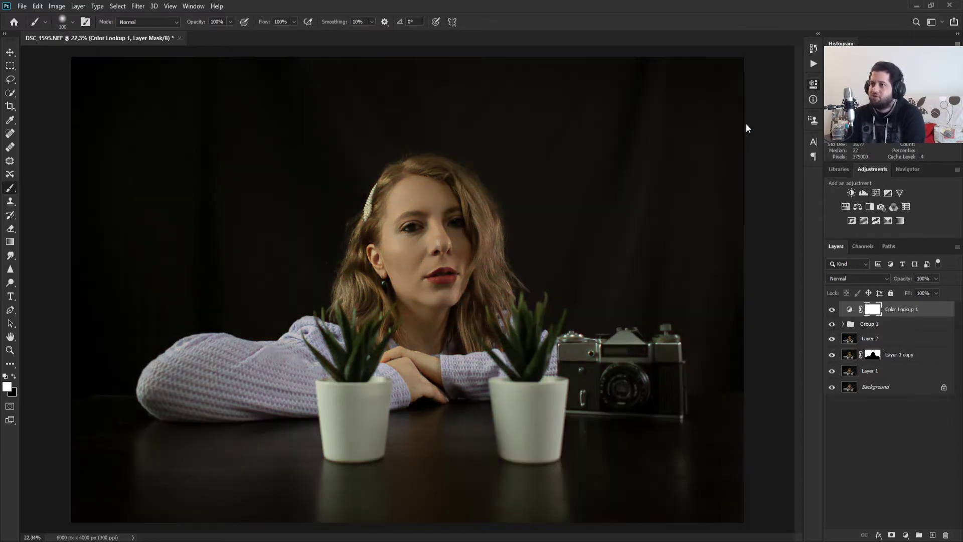
{"action": "key", "text": "ctrl+z"}
{"action": "key", "text": "ctrl+z"}
{"action": "key", "text": "ctrl+z"}
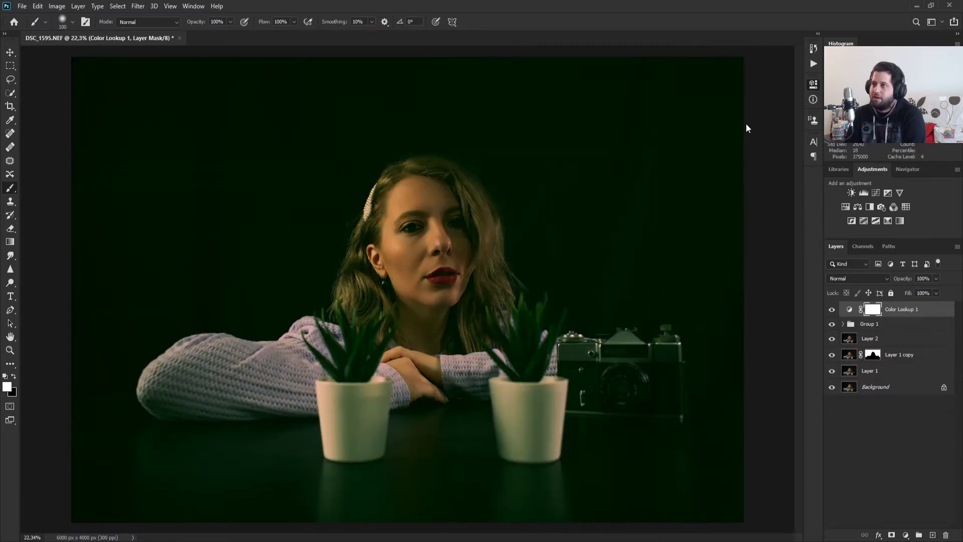
{"action": "key", "text": "ctrl+z"}
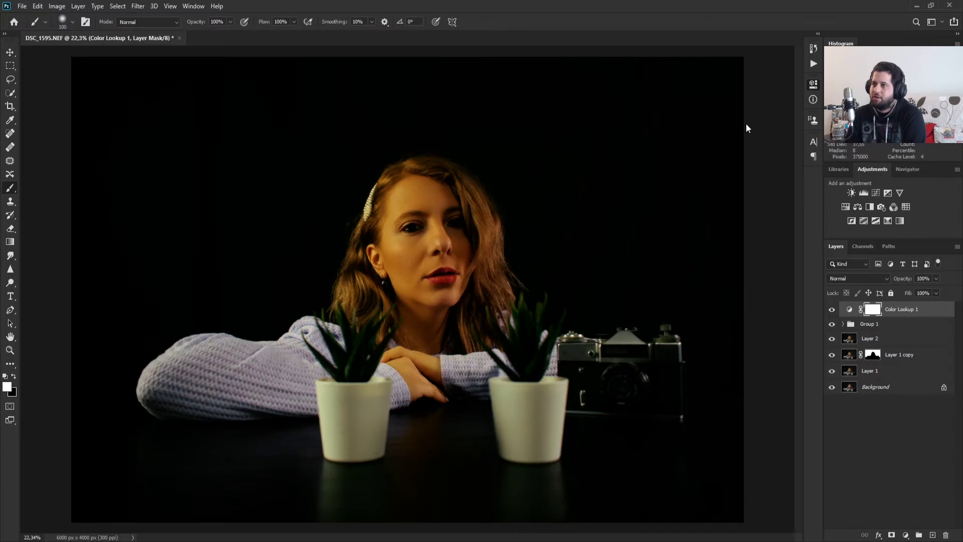
{"action": "key", "text": "ctrl+z"}
{"action": "key", "text": "ctrl+z"}
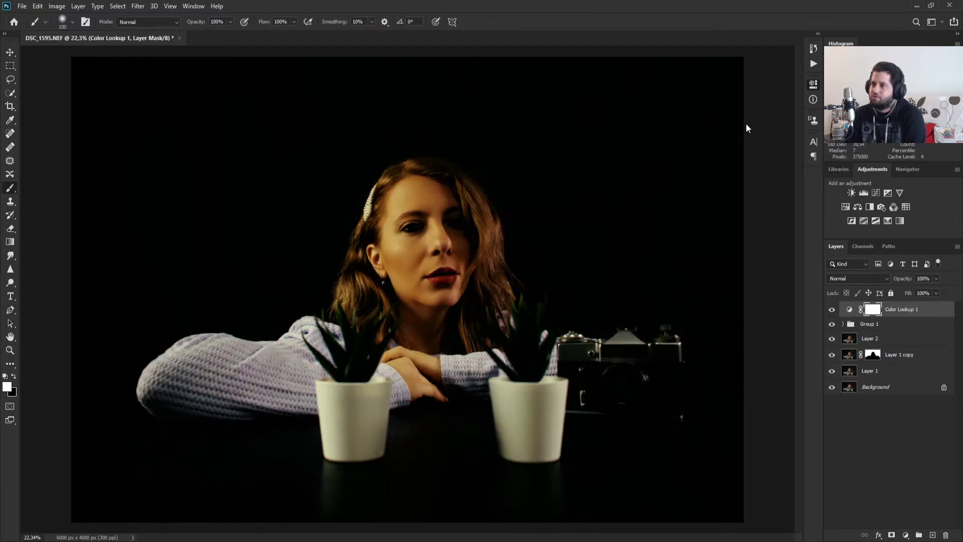
{"action": "key", "text": "ctrl+z"}
{"action": "key", "text": "ctrl+z"}
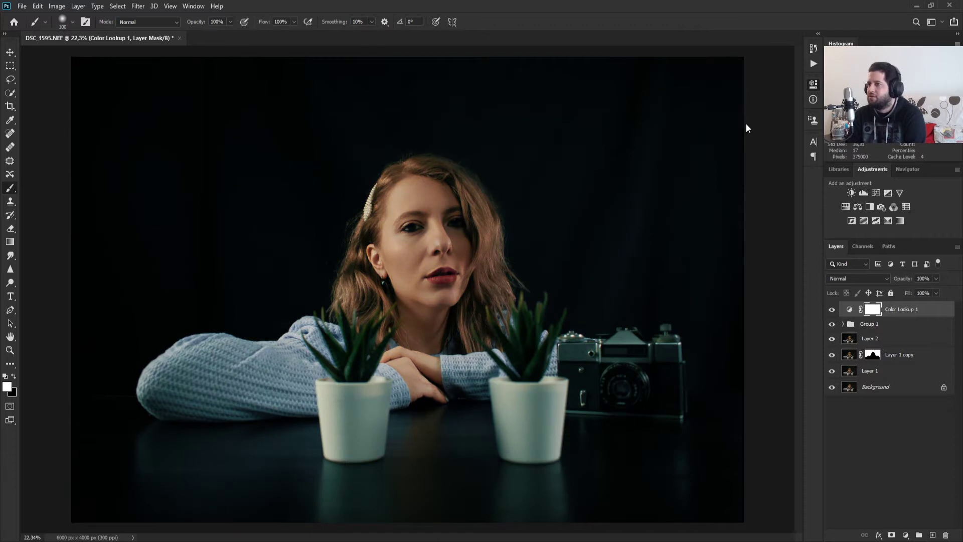
{"action": "key", "text": "ctrl+z"}
{"action": "key", "text": "ctrl+z"}
{"action": "key", "text": "ctrl+z"}
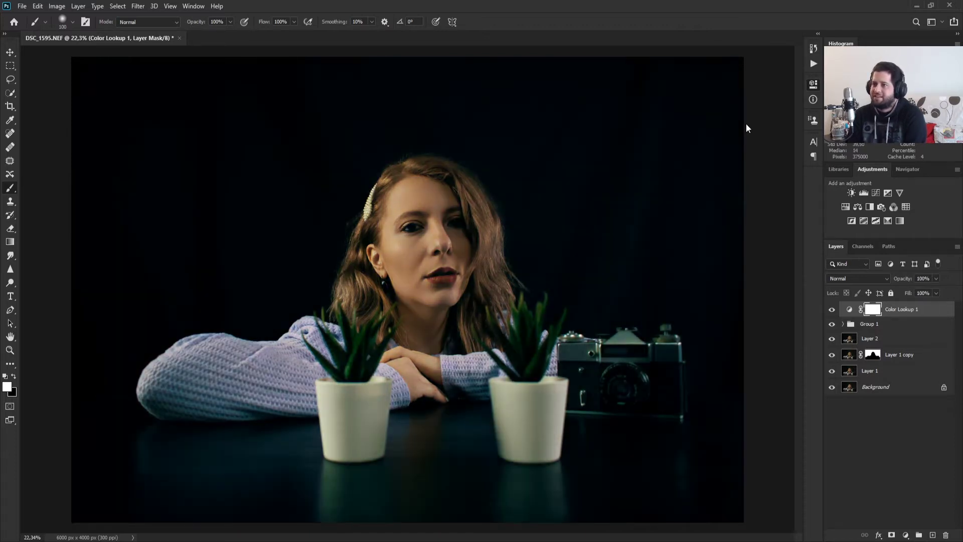
{"action": "key", "text": "ctrl+z"}
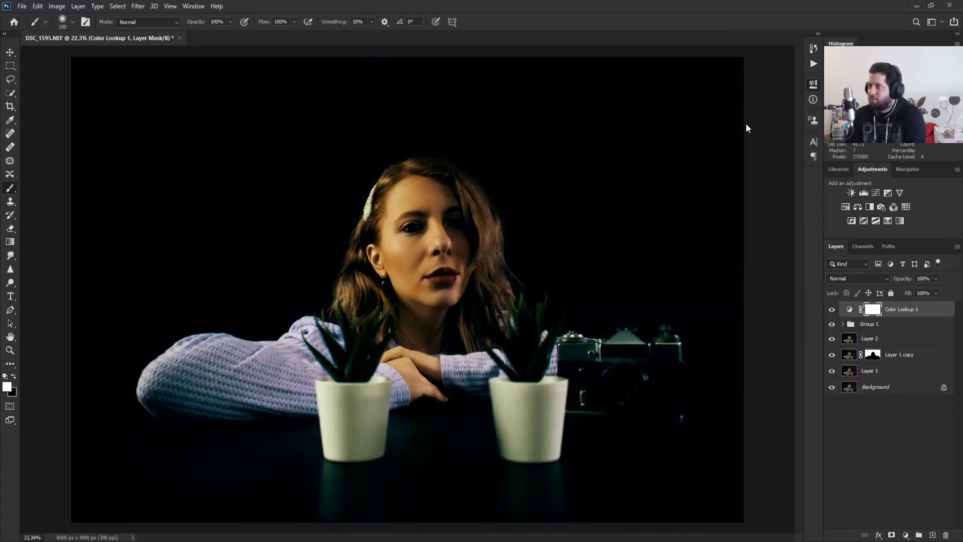
{"action": "key", "text": "ctrl+z"}
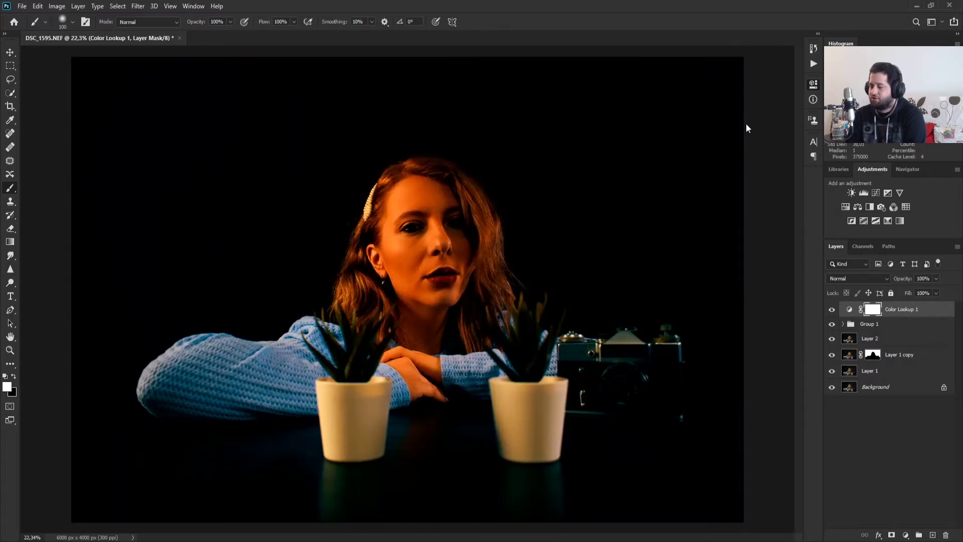
{"action": "key", "text": "ctrl+z"}
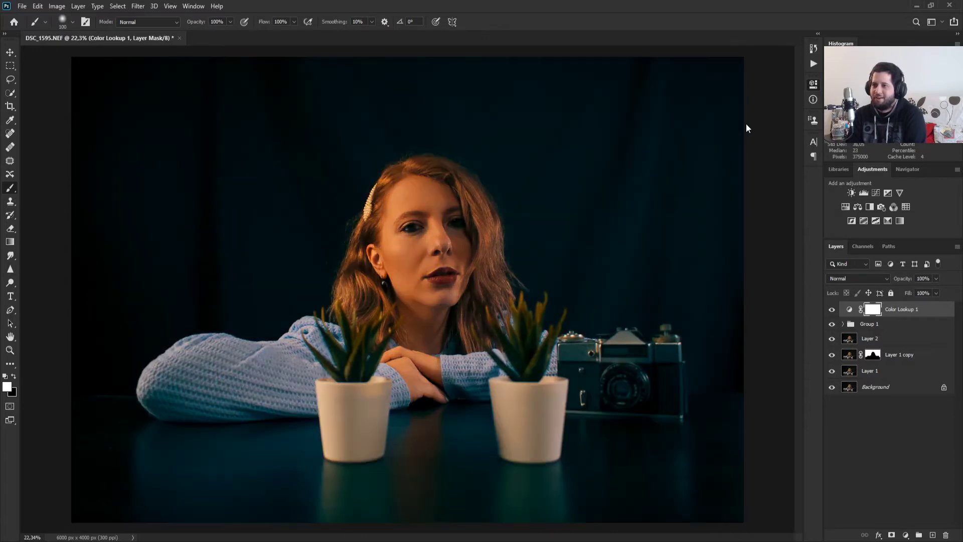
{"action": "key", "text": "ctrl+z"}
{"action": "key", "text": "ctrl+z"}
{"action": "key", "text": "ctrl+z"}
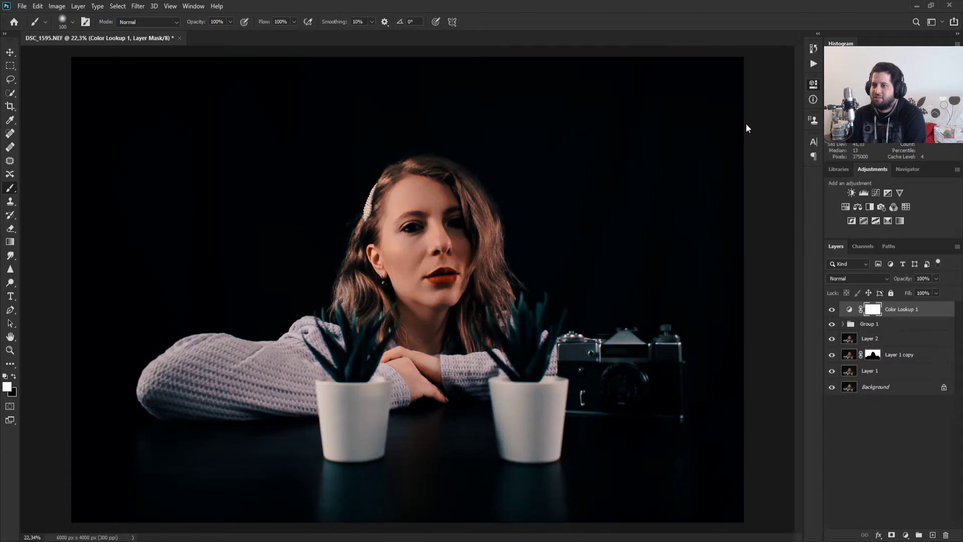
{"action": "key", "text": "ctrl+z"}
{"action": "key", "text": "ctrl+shift+z"}
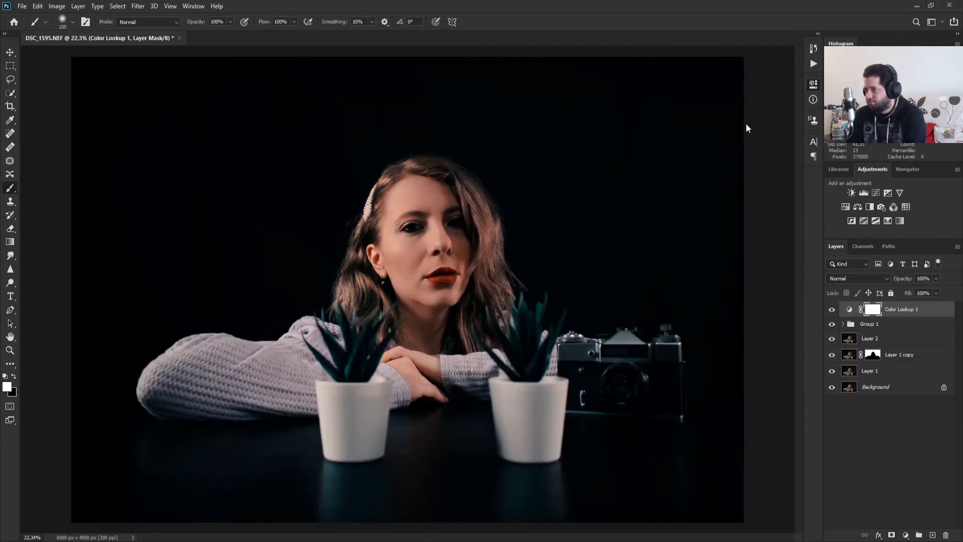
{"action": "key", "text": "ctrl+z"}
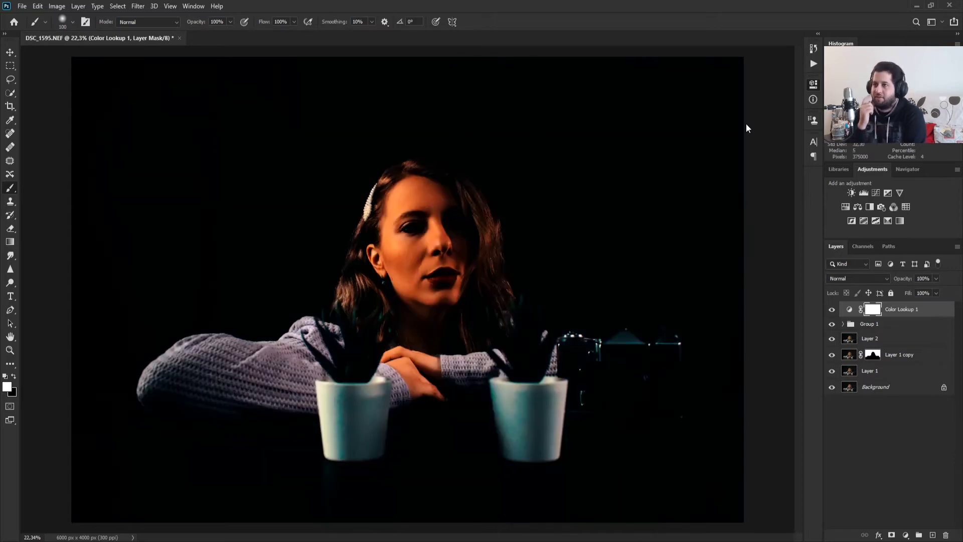
{"action": "key", "text": "ctrl+z"}
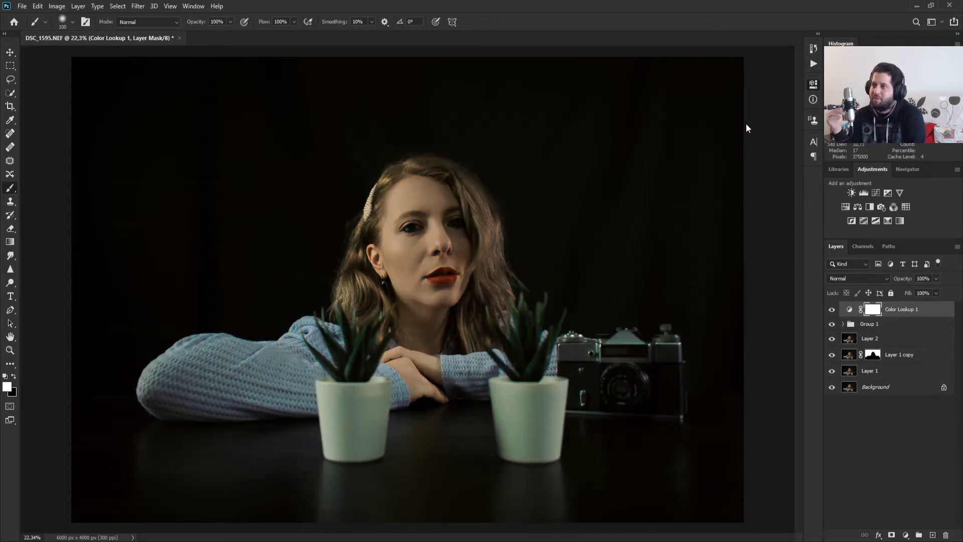
{"action": "key", "text": "ctrl+z"}
{"action": "key", "text": "ctrl+shift+z"}
{"action": "key", "text": "ctrl+shift+z"}
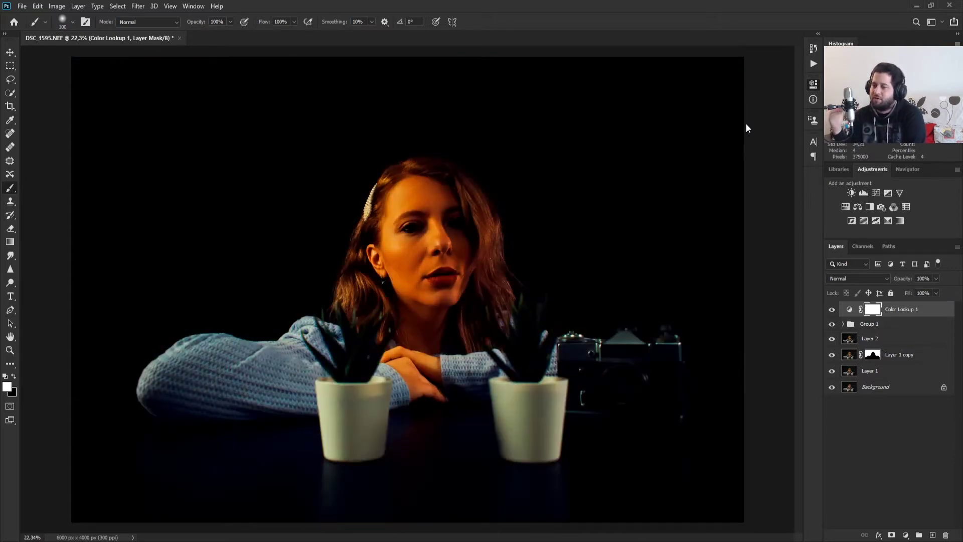
{"action": "key", "text": "ctrl+z"}
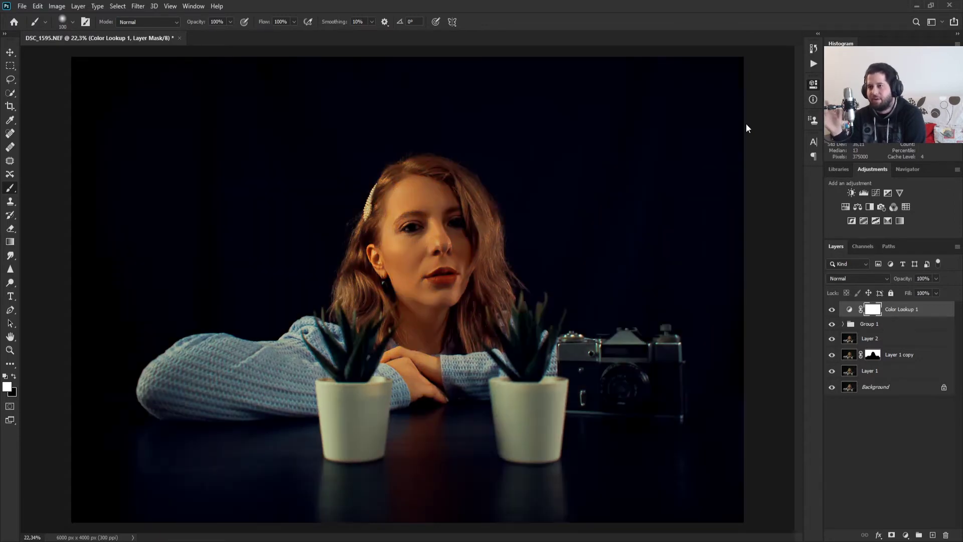
{"action": "key", "text": "ctrl+z"}
{"action": "key", "text": "ctrl+z"}
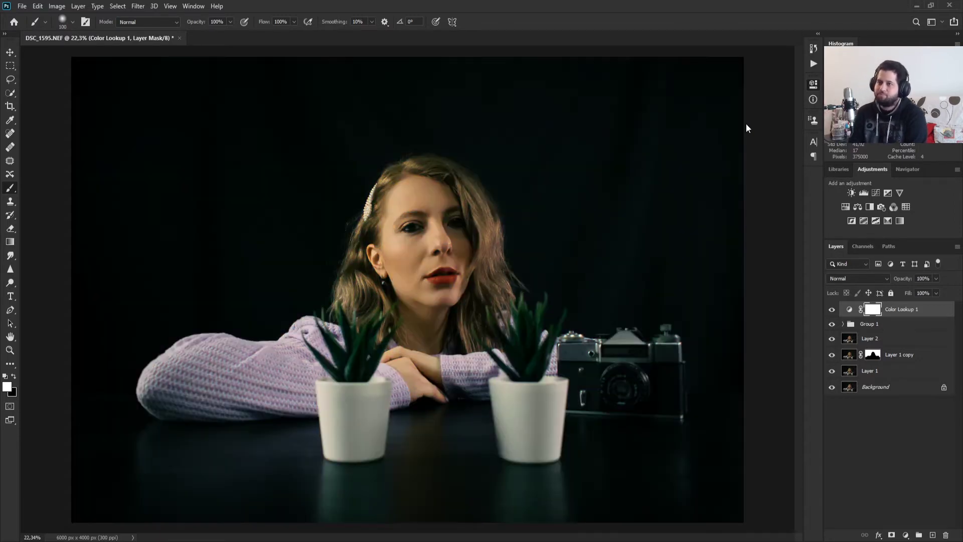
{"action": "key", "text": "ctrl+z"}
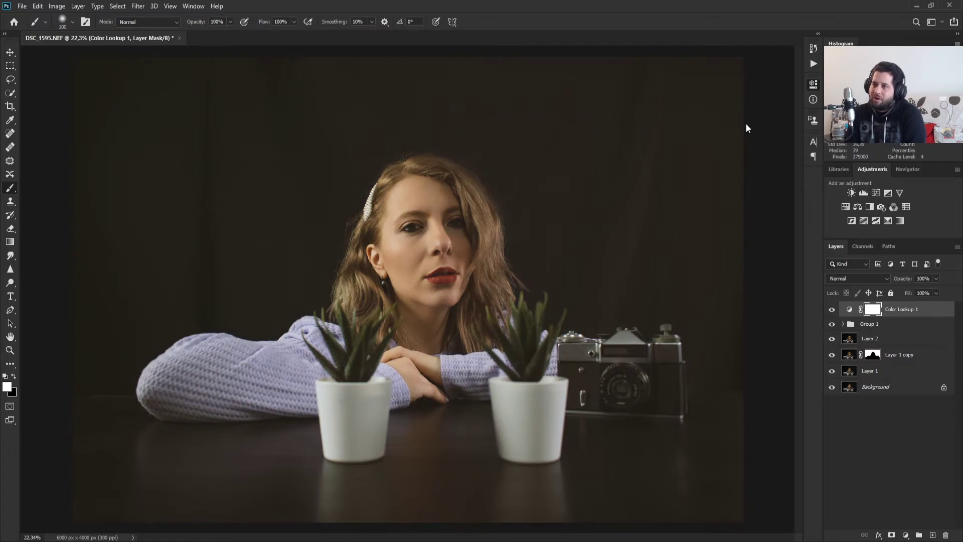
{"action": "key", "text": "ctrl+z"}
{"action": "key", "text": "ctrl+z"}
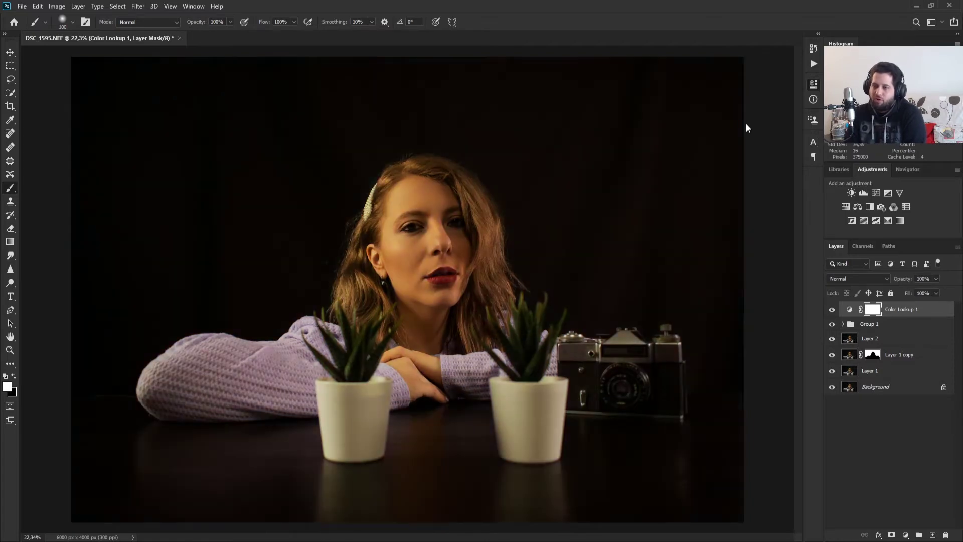
{"action": "key", "text": "ctrl+z"}
{"action": "key", "text": "ctrl+z"}
{"action": "key", "text": "ctrl+z"}
{"action": "key", "text": "ctrl+z"}
{"action": "key", "text": "ctrl+z"}
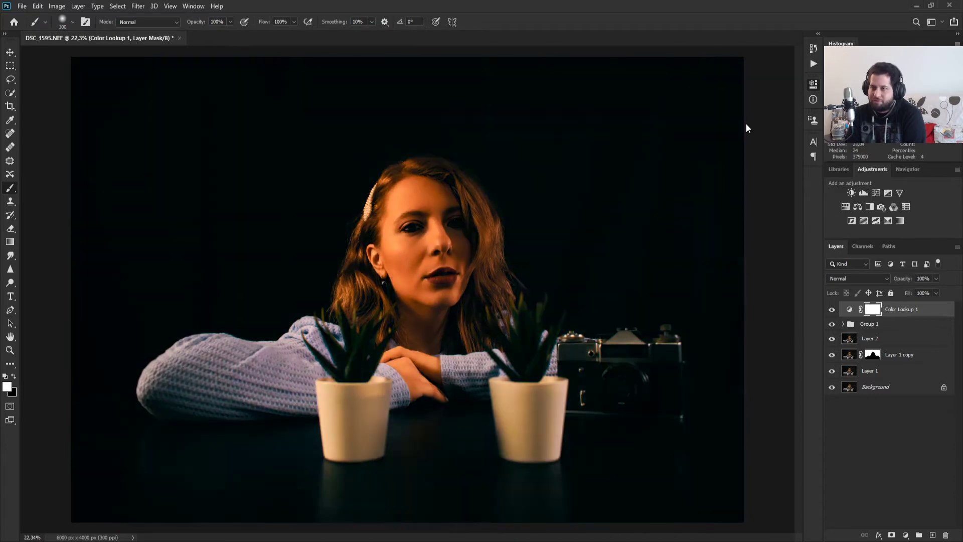
{"action": "key", "text": "ctrl+z"}
{"action": "key", "text": "ctrl+z"}
{"action": "key", "text": "ctrl+z"}
{"action": "key", "text": "ctrl+z"}
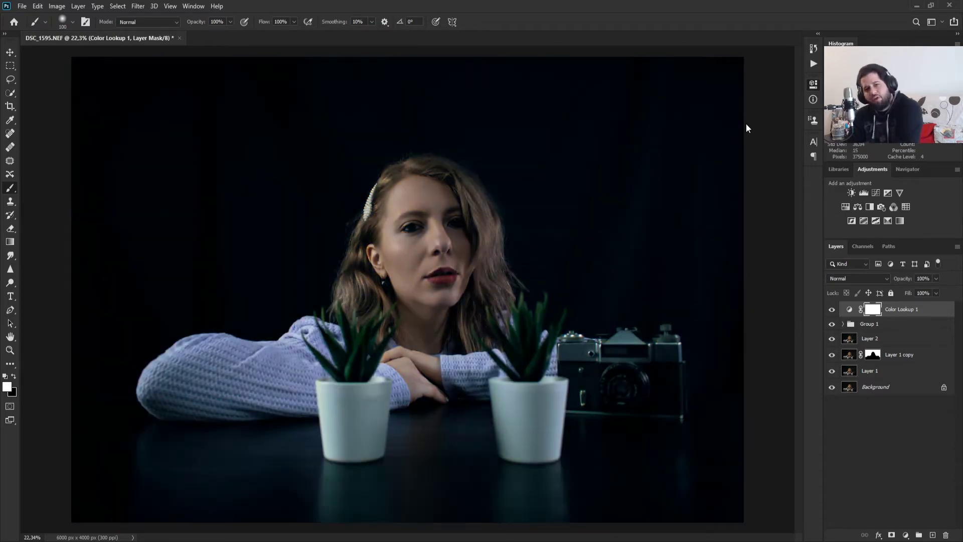
{"action": "key", "text": "ctrl+z"}
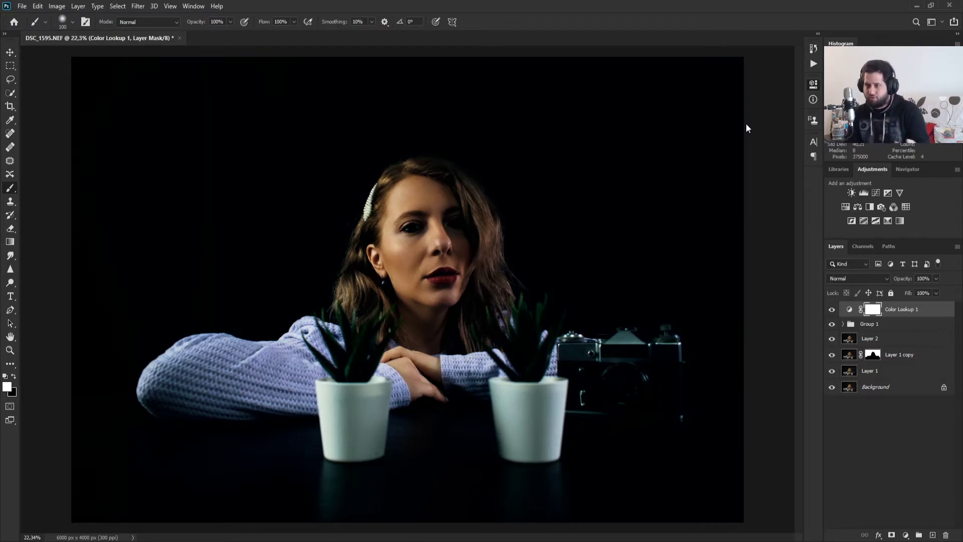
{"action": "key", "text": "ctrl+z"}
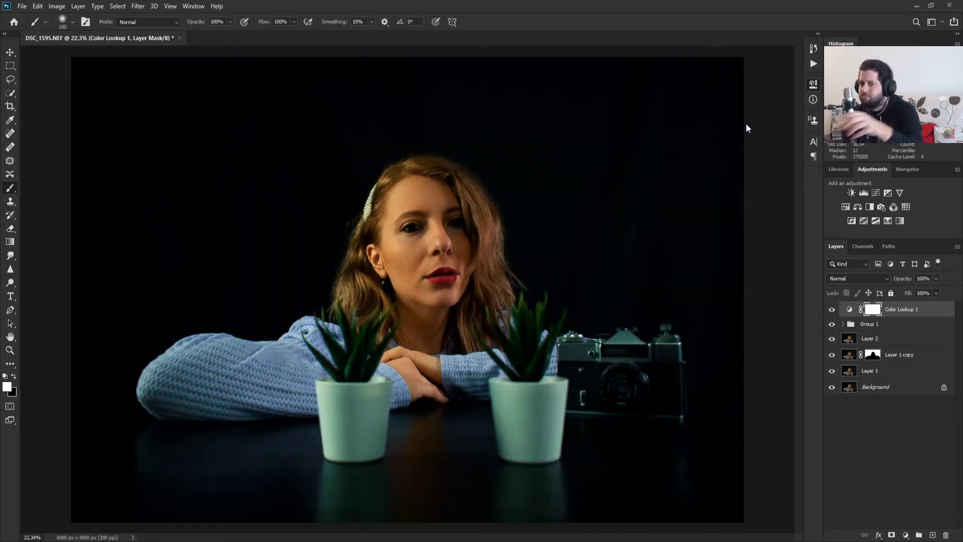
{"action": "key", "text": "ctrl+z"}
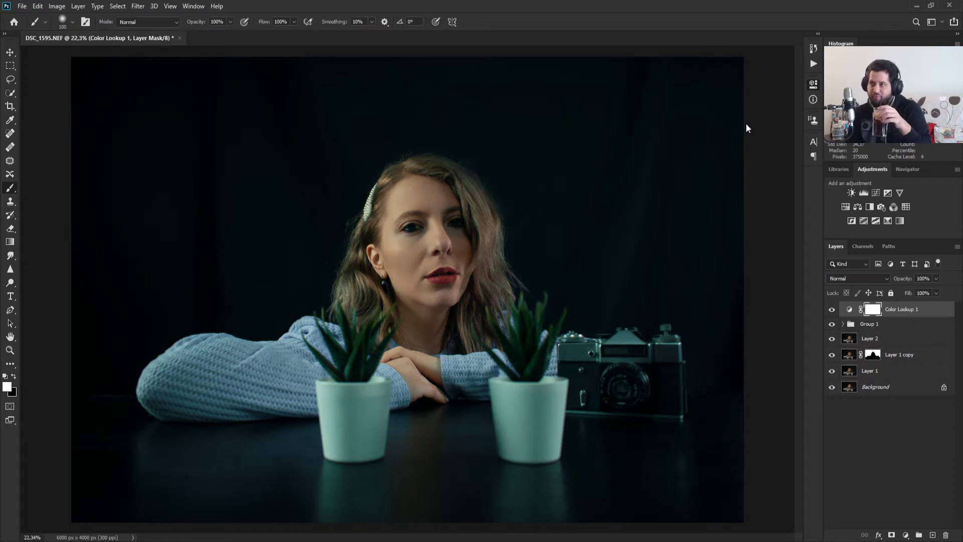
{"action": "key", "text": "ctrl+z"}
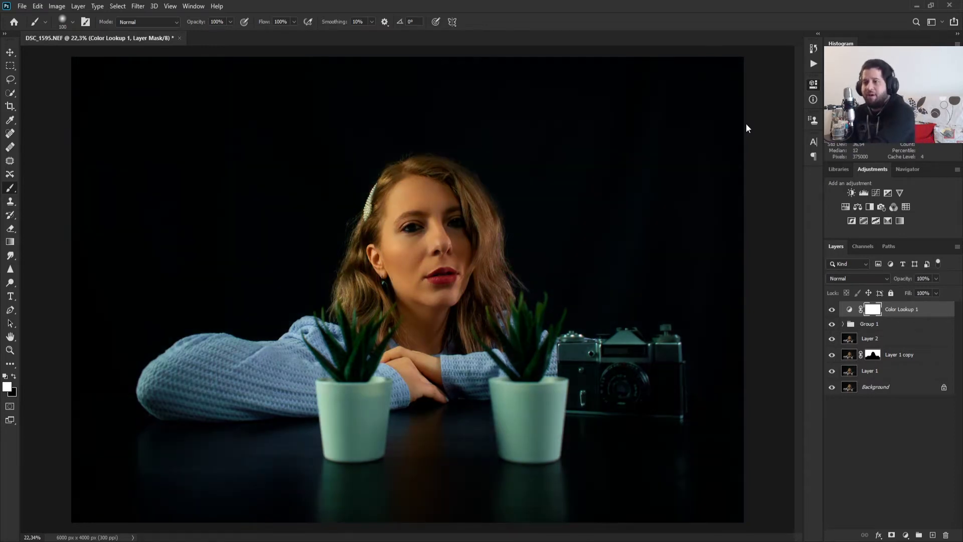
{"action": "left_click", "coordinate": [831, 310]}
{"action": "left_click", "coordinate": [831, 310]}
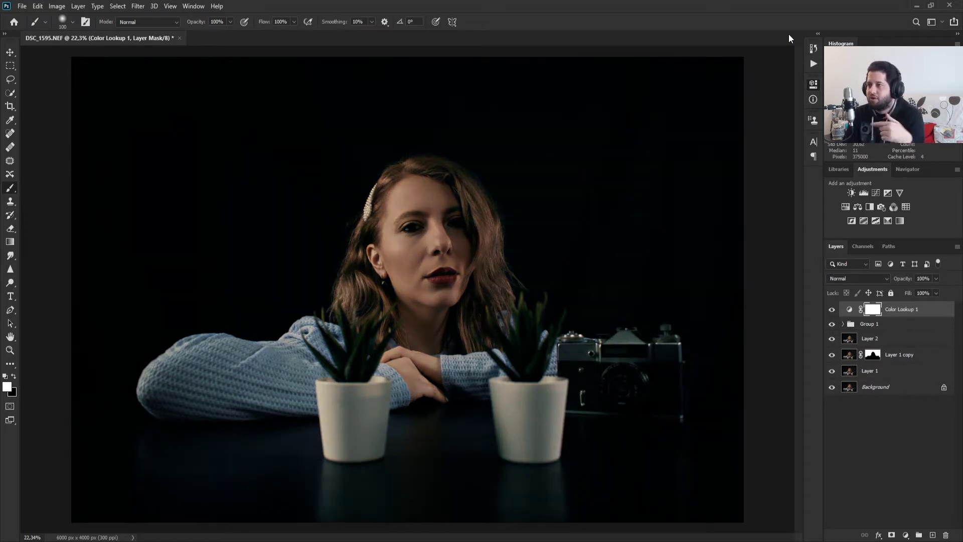
Step: Try more lookup presets on Color Lookup 1, comparing dark, warm, green and teal grades on the portrait
{"action": "key", "text": "ctrl+z"}
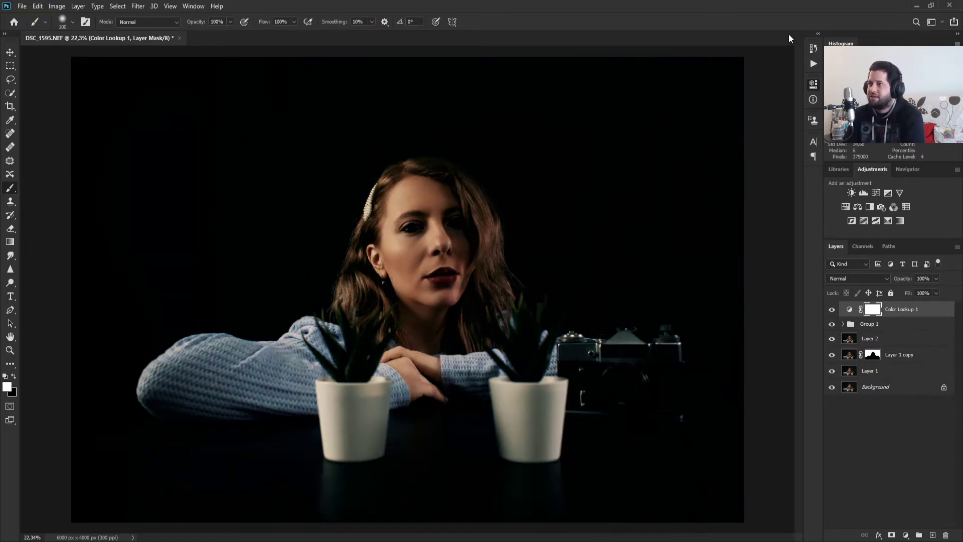
{"action": "key", "text": "ctrl+shift+z"}
{"action": "key", "text": "ctrl+shift+z"}
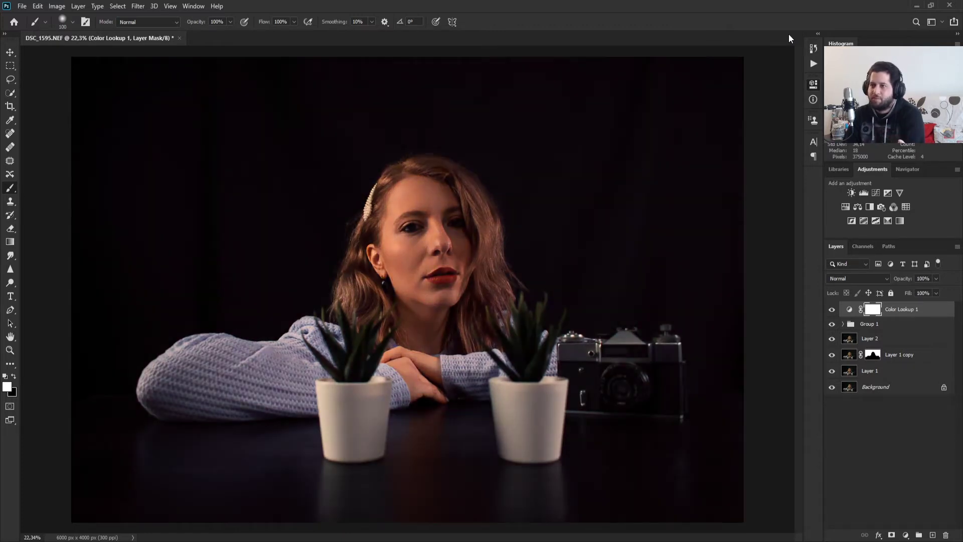
{"action": "key", "text": "ctrl+z"}
{"action": "key", "text": "ctrl+z"}
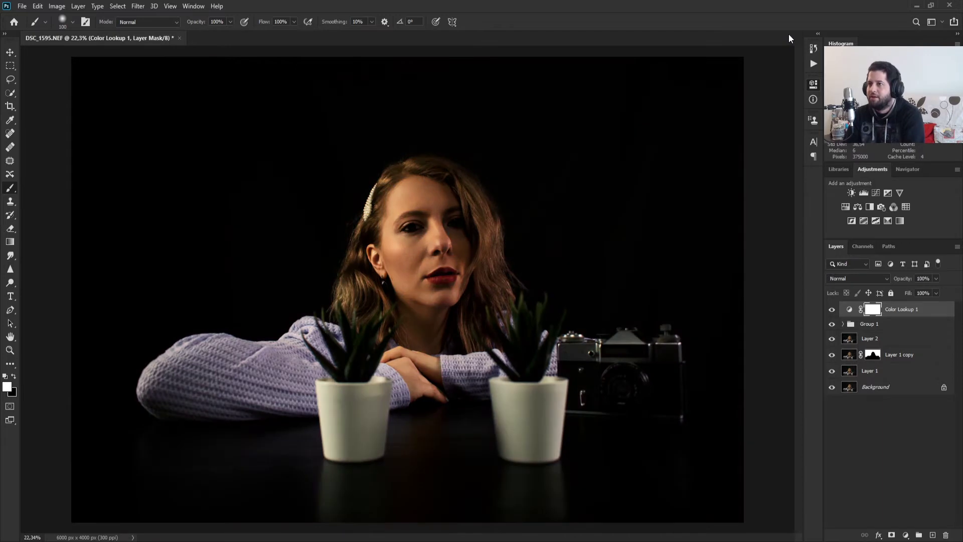
{"action": "key", "text": "ctrl+shift+z"}
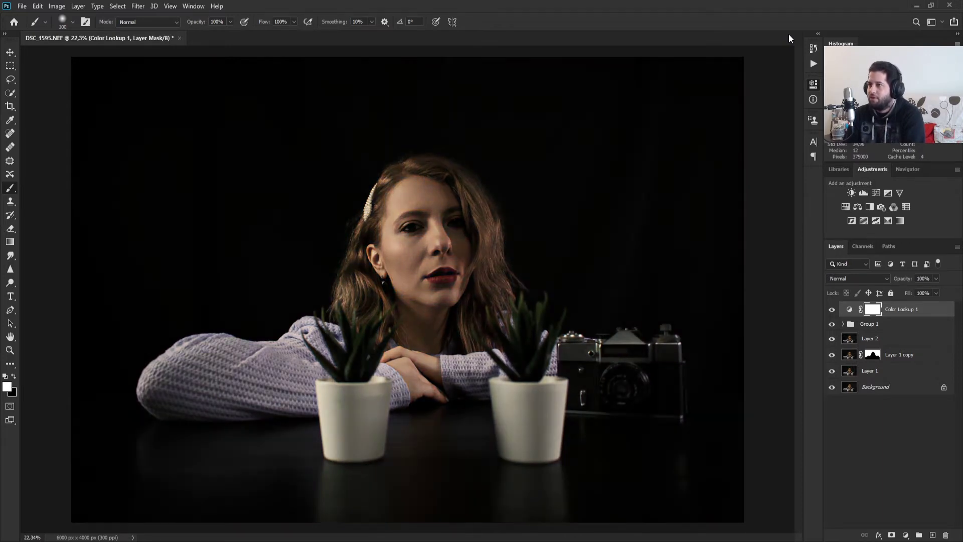
{"action": "key", "text": "ctrl+z"}
{"action": "key", "text": "ctrl+shift+z"}
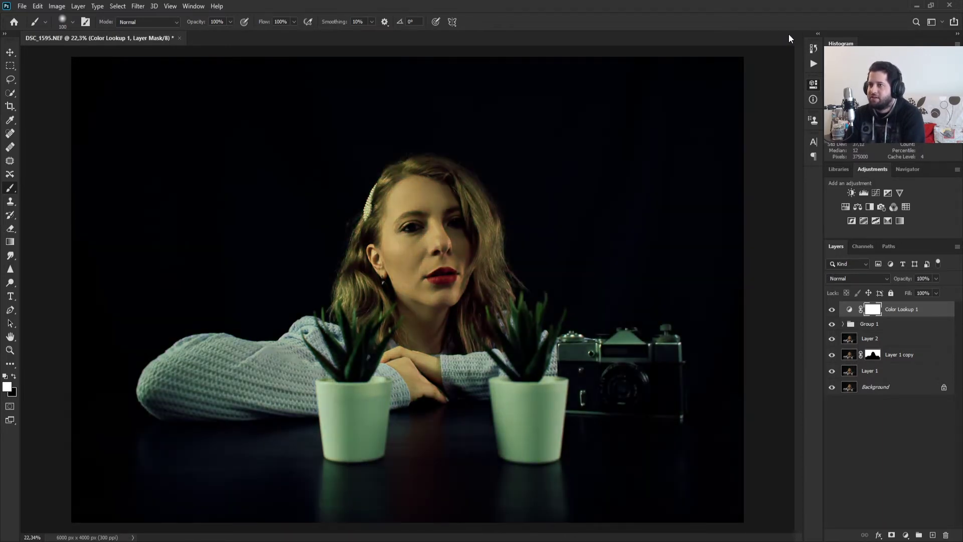
{"action": "key", "text": "ctrl+z"}
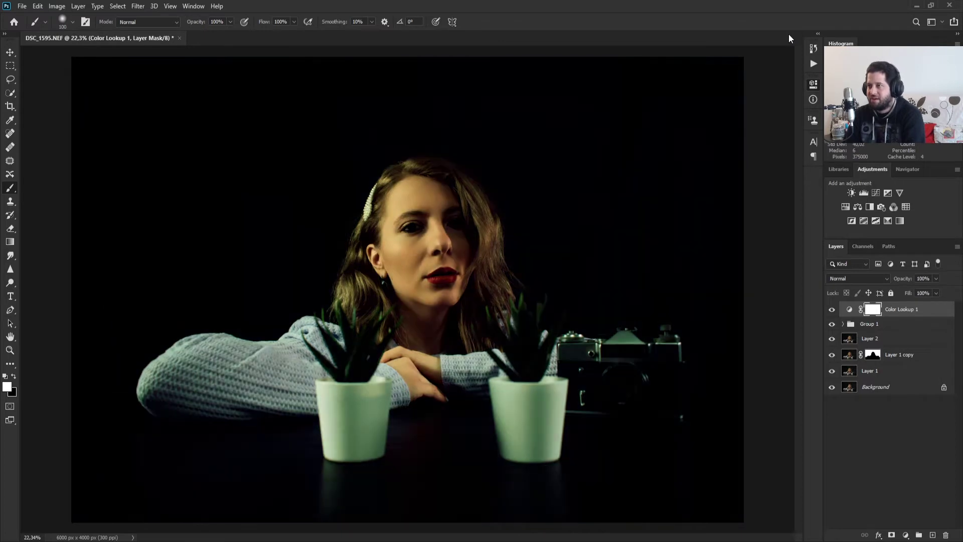
{"action": "key", "text": "ctrl+z"}
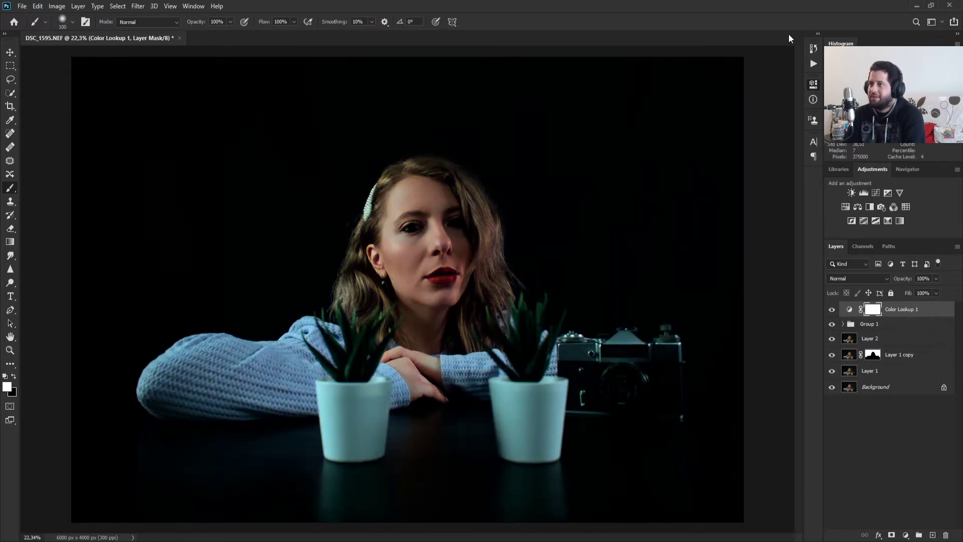
{"action": "key", "text": "ctrl+z"}
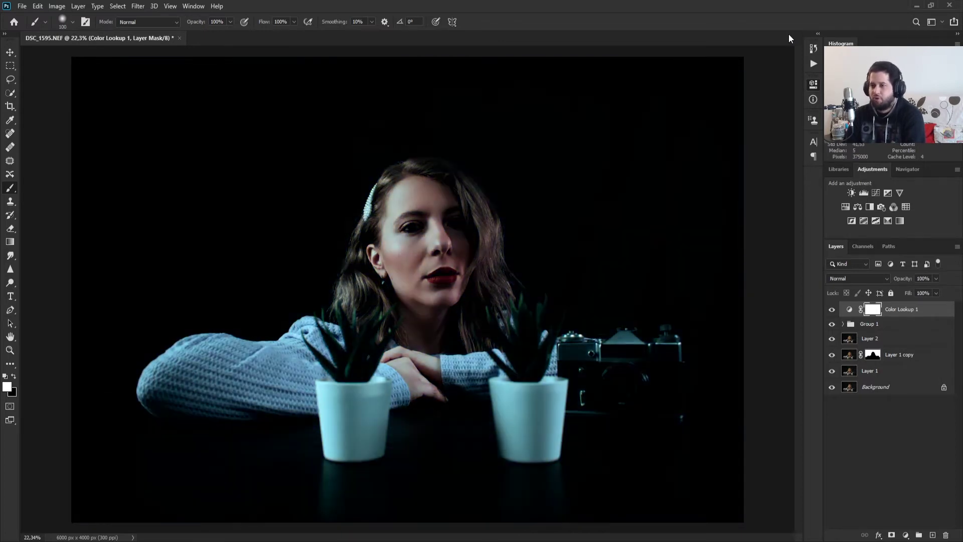
{"action": "key", "text": "ctrl+z"}
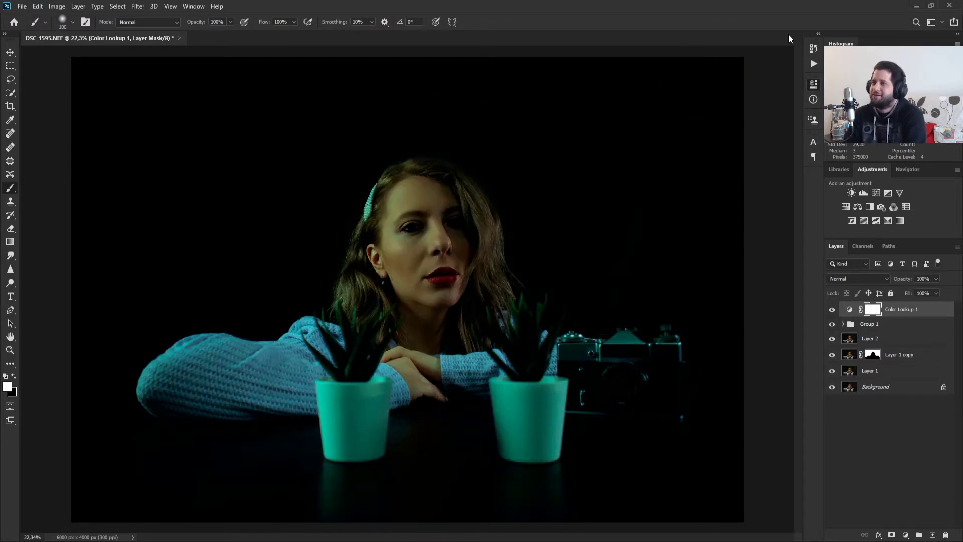
Step: Keep switching Color Lookup 1 between alternative lookups, weighing natural, cyan, brown-tinted and faded sepia versions of the portrait
{"action": "key", "text": "ctrl+z"}
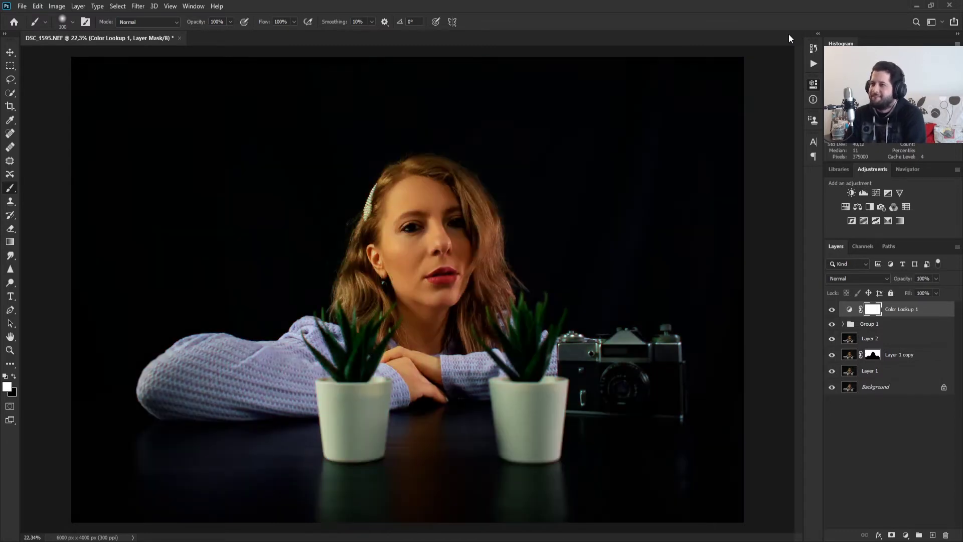
{"action": "key", "text": "ctrl+z"}
{"action": "key", "text": "ctrl+z"}
{"action": "key", "text": "ctrl+z"}
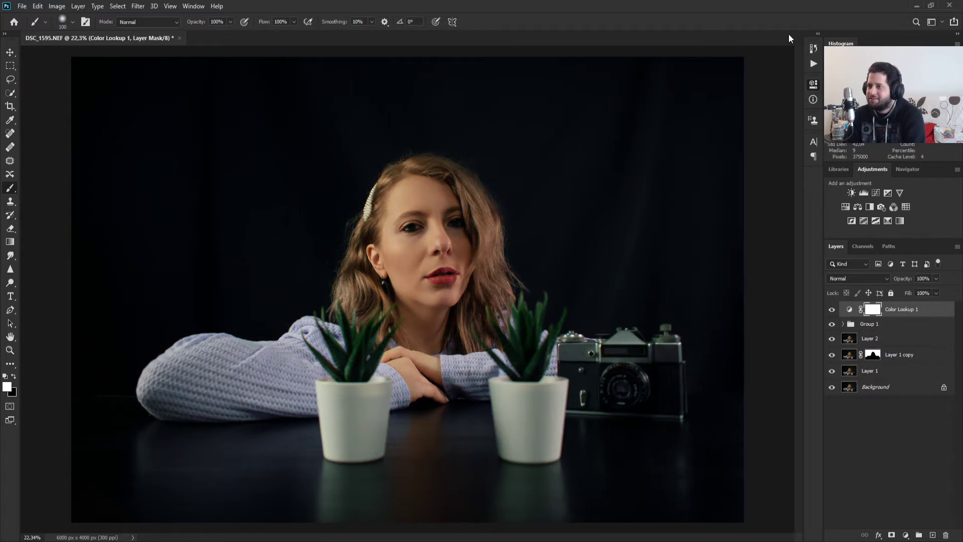
{"action": "key", "text": "ctrl+z"}
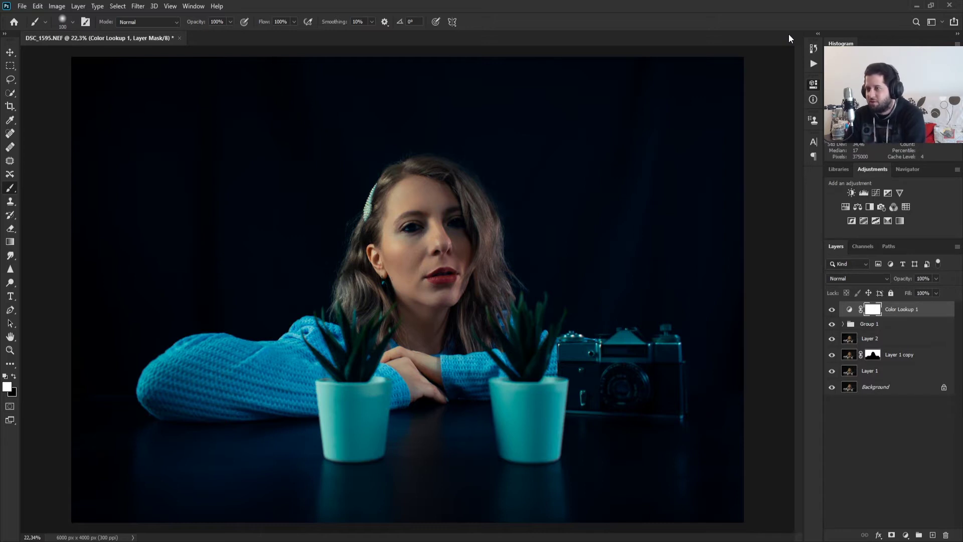
{"action": "key", "text": "ctrl+z"}
{"action": "key", "text": "ctrl+z"}
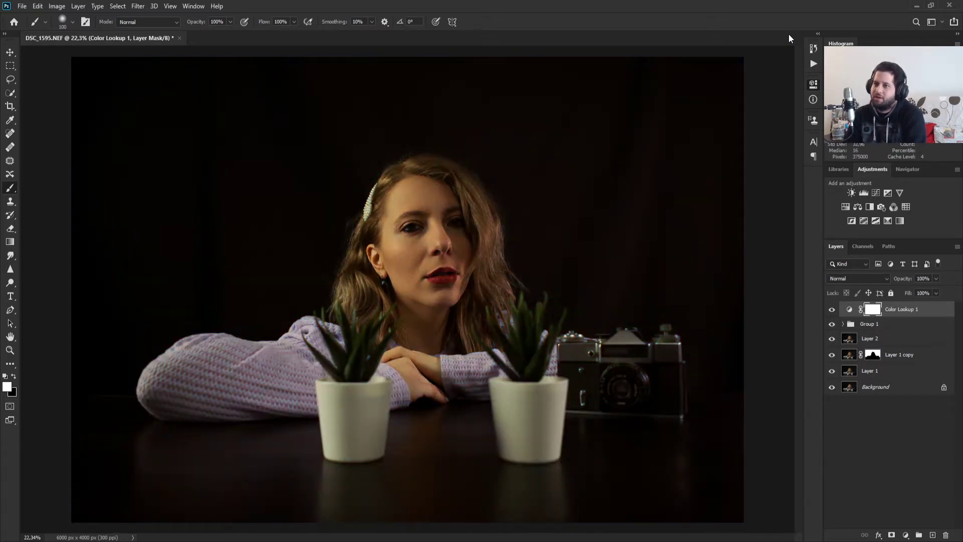
{"action": "key", "text": "ctrl+z"}
{"action": "key", "text": "ctrl+z"}
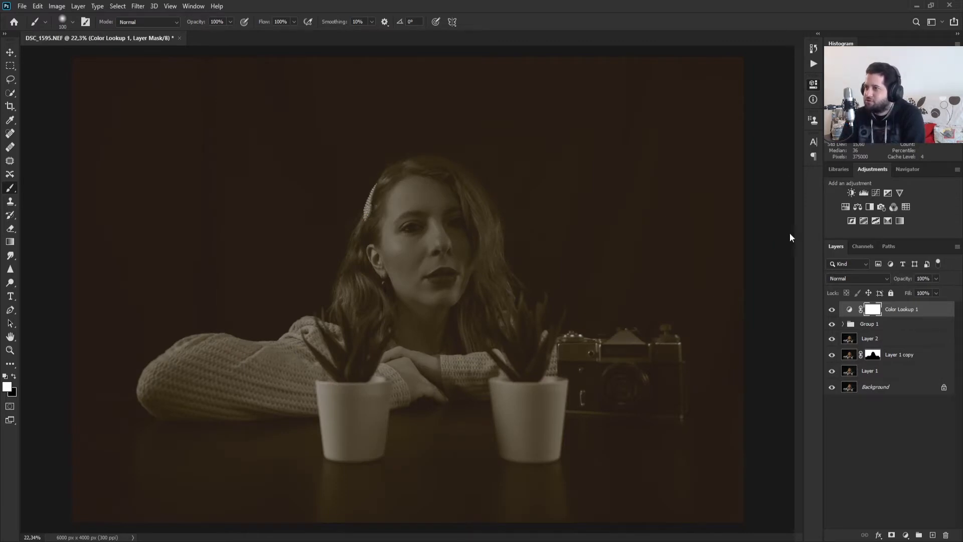
{"action": "key", "text": "ctrl+z"}
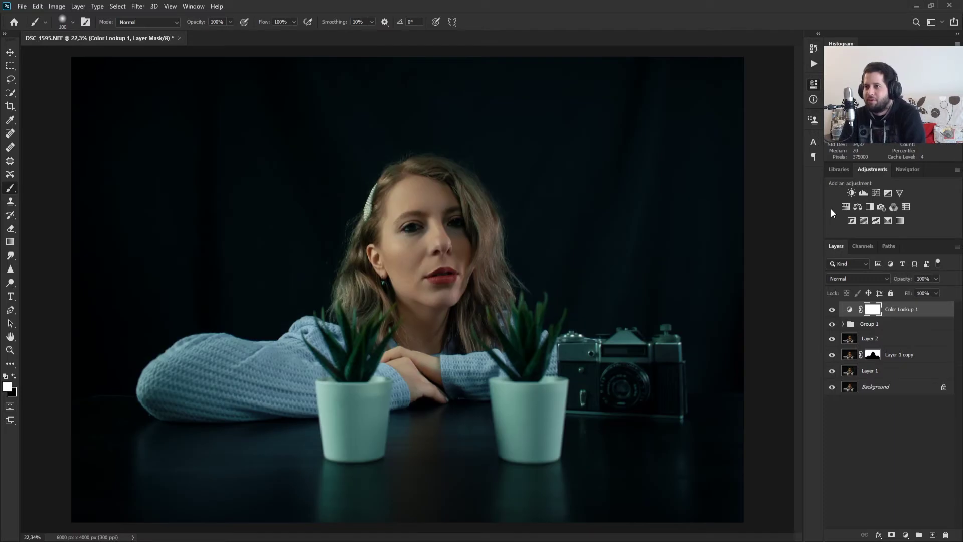
Step: Choose a lookup with teal shadows and warm skin for Color Lookup 1, and reduce the layer's fill to 58%
{"action": "key", "text": "ctrl+z"}
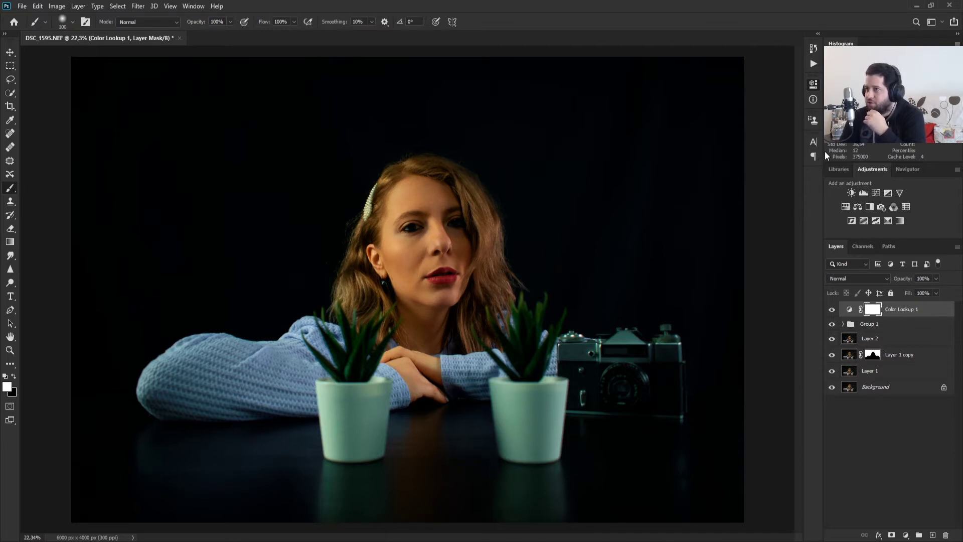
{"action": "key", "text": "ctrl+z"}
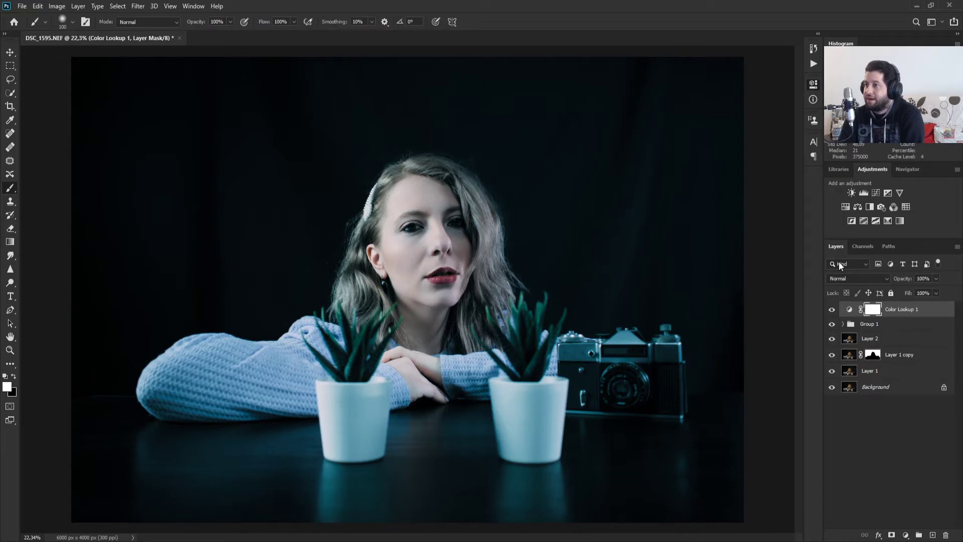
{"action": "key", "text": "ctrl+z"}
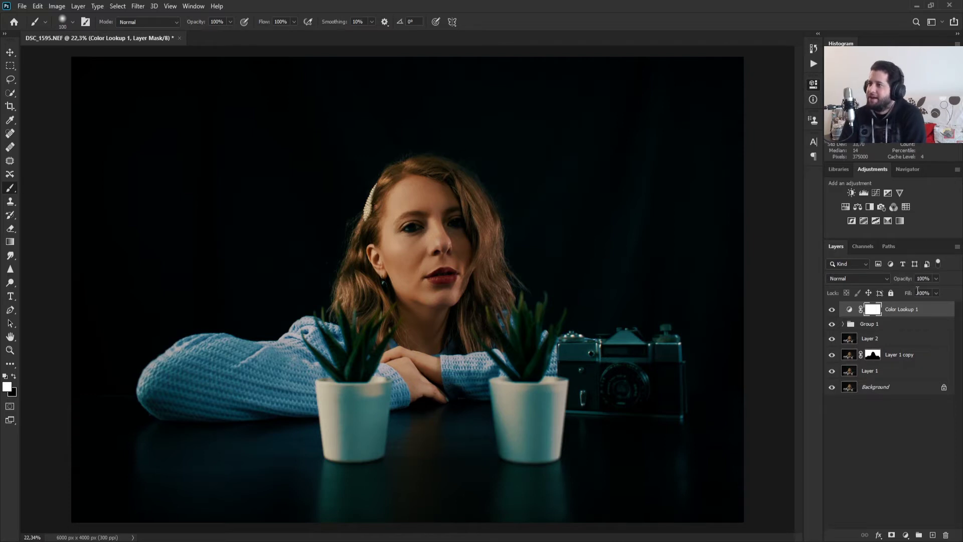
{"action": "mouse_move", "coordinate": [910, 295]}
{"action": "left_mouse_down"}
{"action": "mouse_move", "coordinate": [893, 298]}
{"action": "mouse_move", "coordinate": [910, 294]}
{"action": "left_mouse_up"}
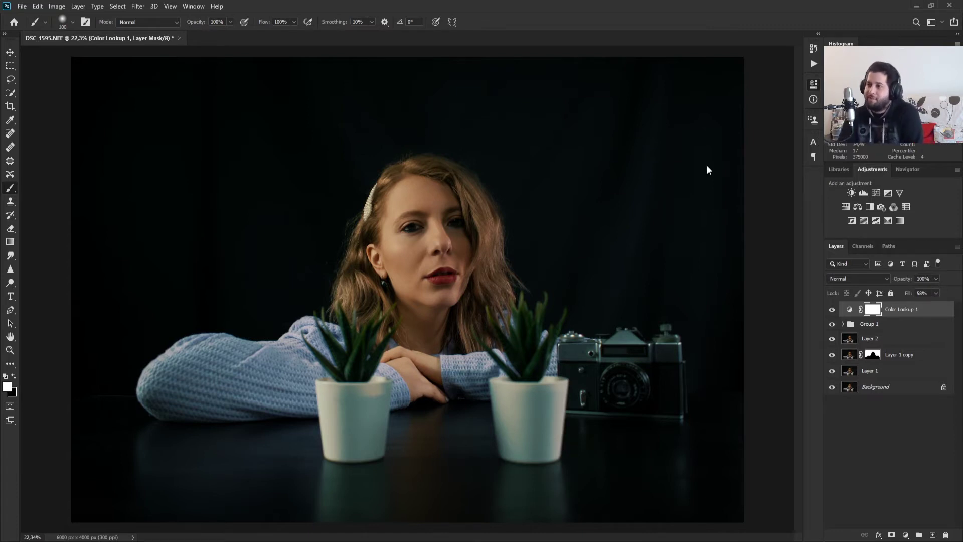
Step: Compare the portrait with and without the Color Lookup 1 grade, and leave that layer hidden
{"action": "left_click", "coordinate": [830, 309]}
{"action": "left_click", "coordinate": [830, 309]}
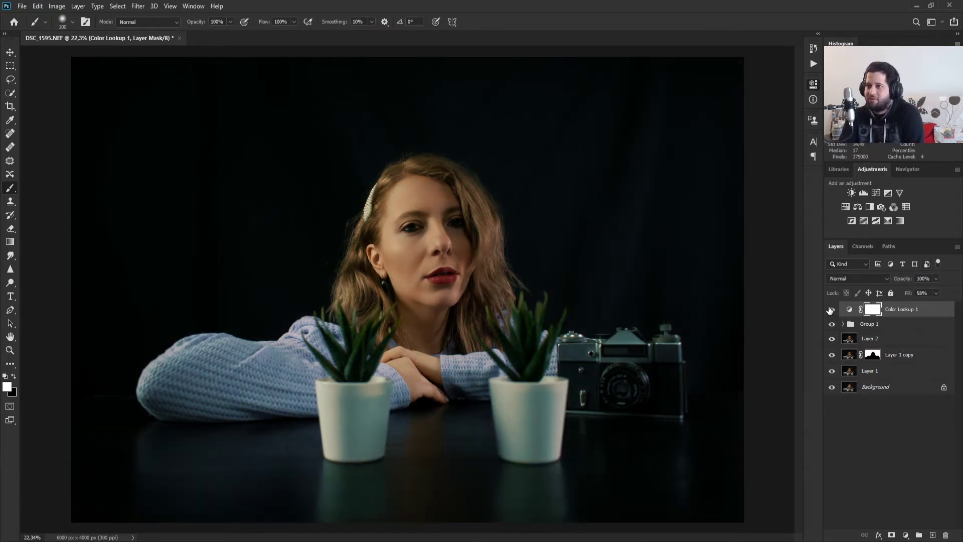
{"action": "left_click", "coordinate": [830, 309]}
{"action": "left_click", "coordinate": [830, 310]}
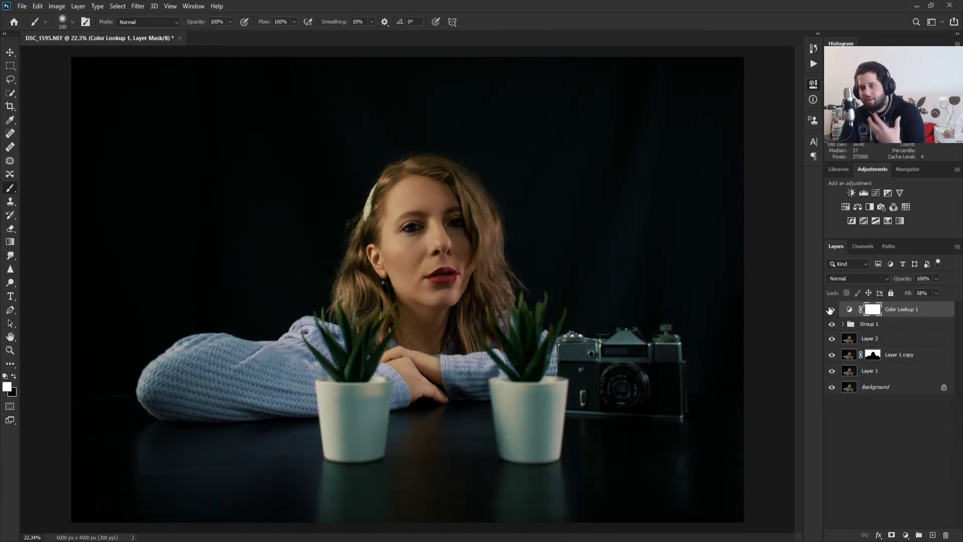
{"action": "left_click", "coordinate": [830, 310]}
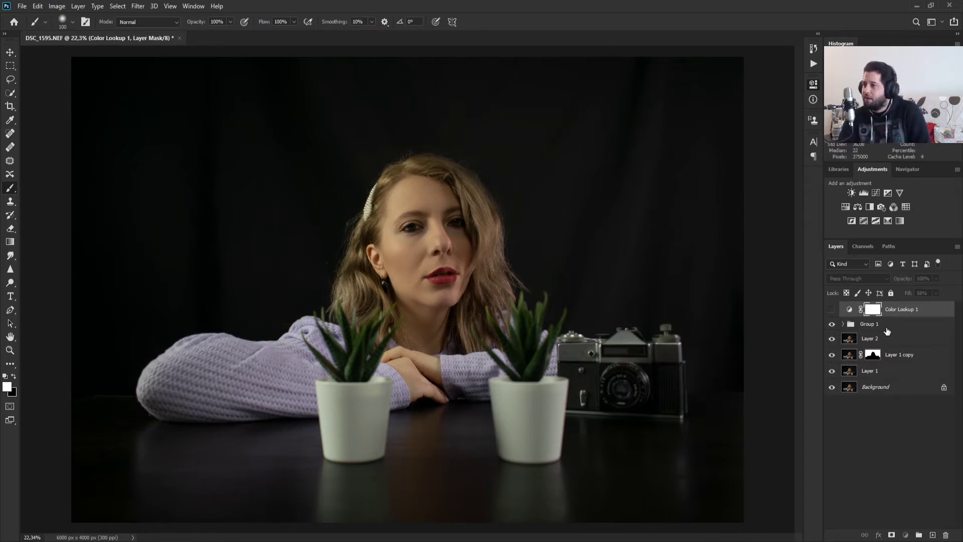
Step: Add a new empty layer directly above Group 1 and set its blend mode to Overlay
{"action": "left_click", "coordinate": [867, 326]}
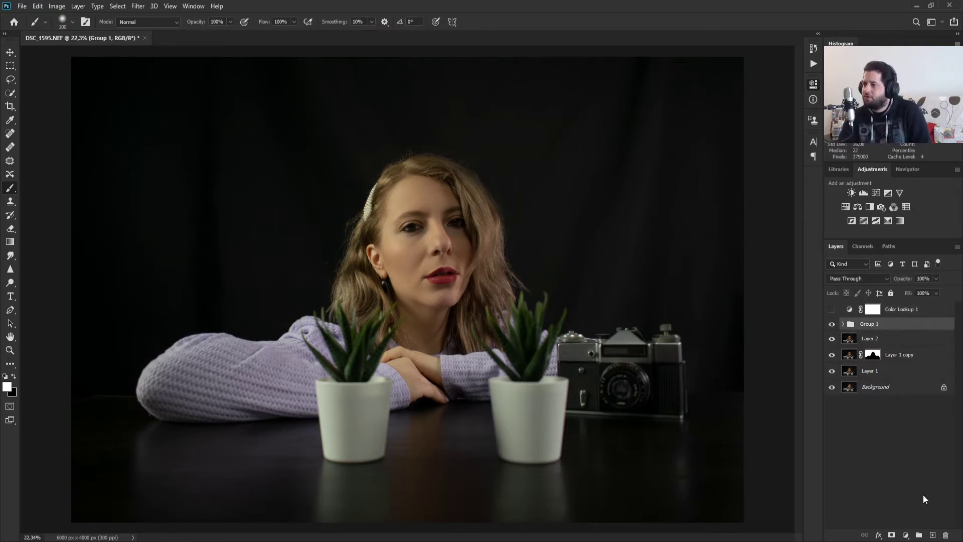
{"action": "left_click", "coordinate": [932, 535]}
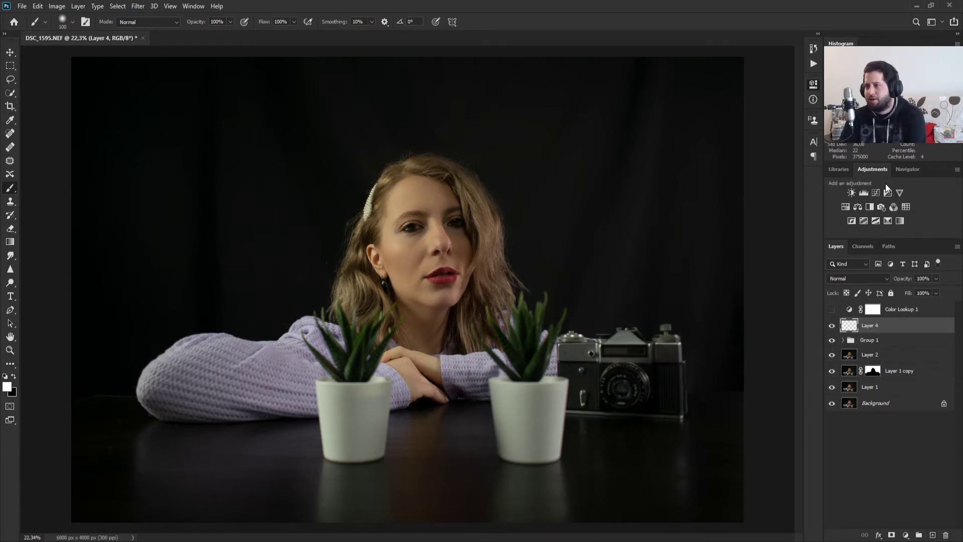
{"action": "scroll", "coordinate": [428, 209], "scroll_direction": "up", "scroll_amount": 10}
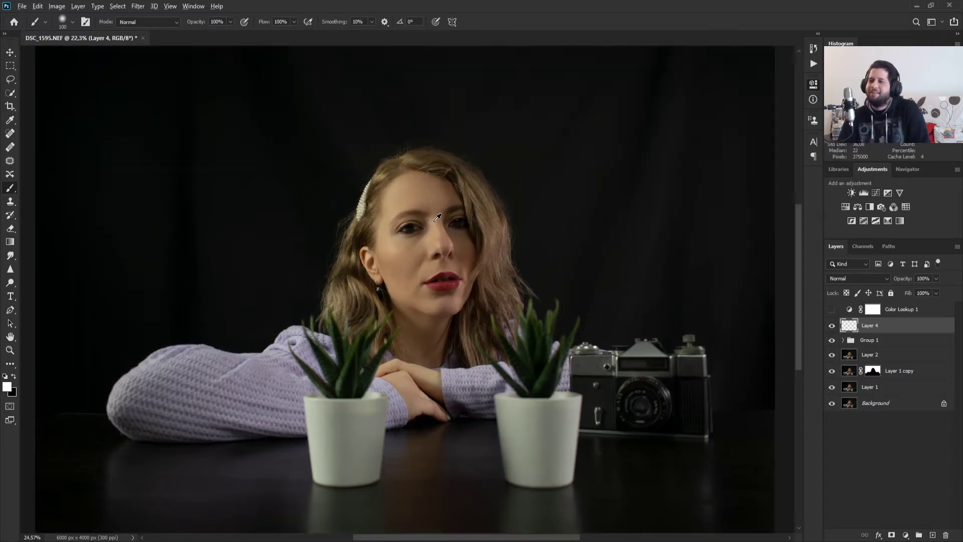
{"action": "scroll", "coordinate": [421, 303], "scroll_direction": "up", "scroll_amount": 2}
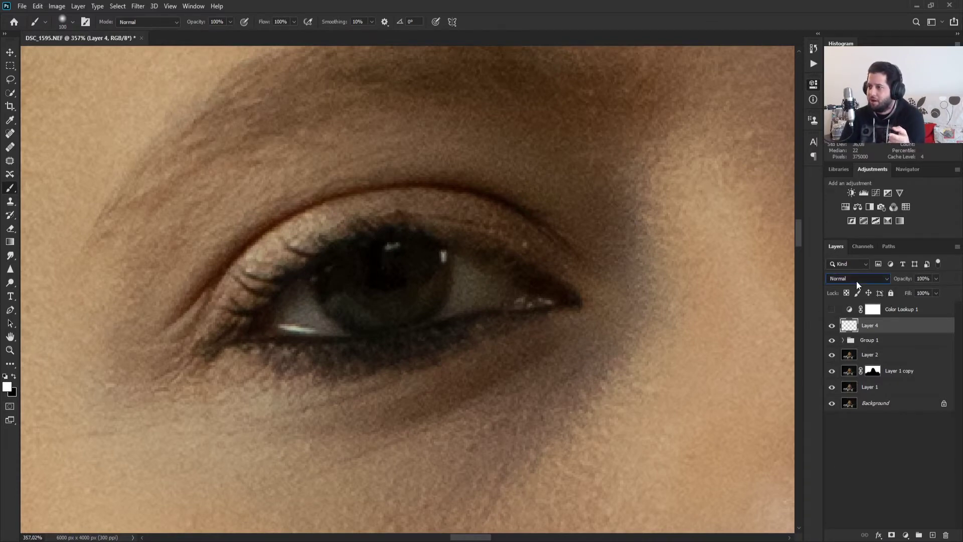
{"action": "left_click", "coordinate": [856, 280]}
{"action": "left_click", "coordinate": [859, 431]}
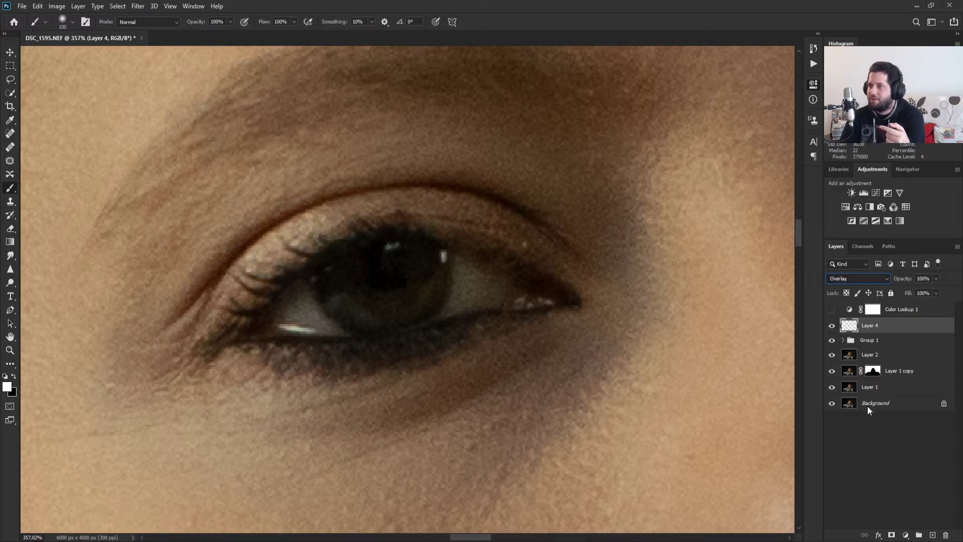
Step: Set the brush flow to 5% and reduce the brush size to 15 px for detail work on the eye
{"action": "left_click", "coordinate": [282, 21]}
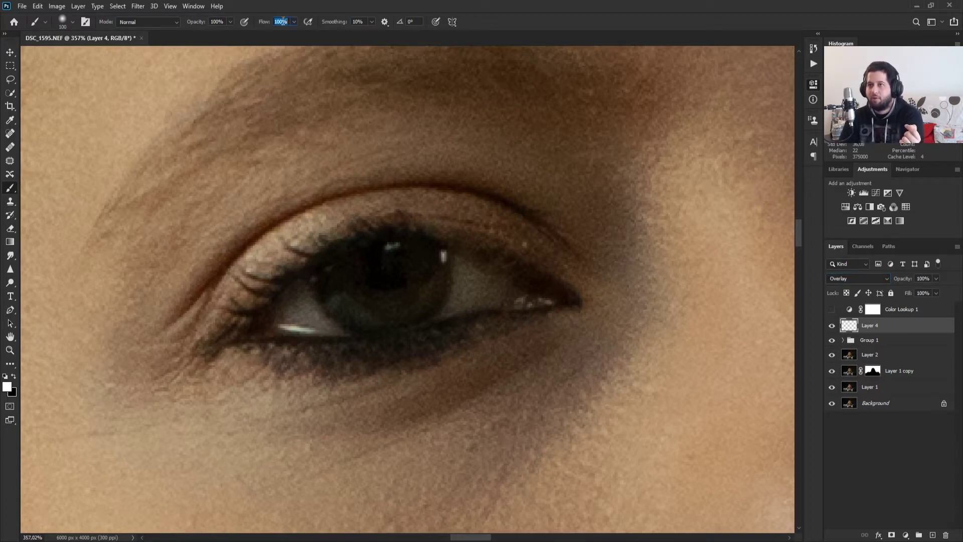
{"action": "type", "text": "5"}
{"action": "key", "text": "Return"}
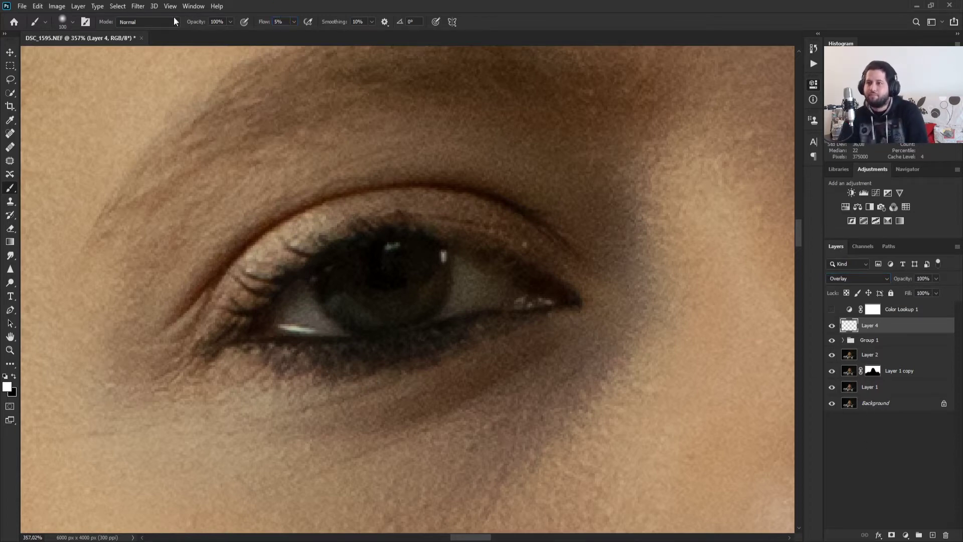
{"action": "key", "text": "bracketleft"}
{"action": "key", "text": "bracketleft"}
{"action": "key", "text": "bracketleft"}
{"action": "key", "text": "bracketleft"}
{"action": "key", "text": "bracketleft"}
{"action": "key", "text": "bracketleft"}
{"action": "key", "text": "bracketleft"}
{"action": "key", "text": "bracketleft"}
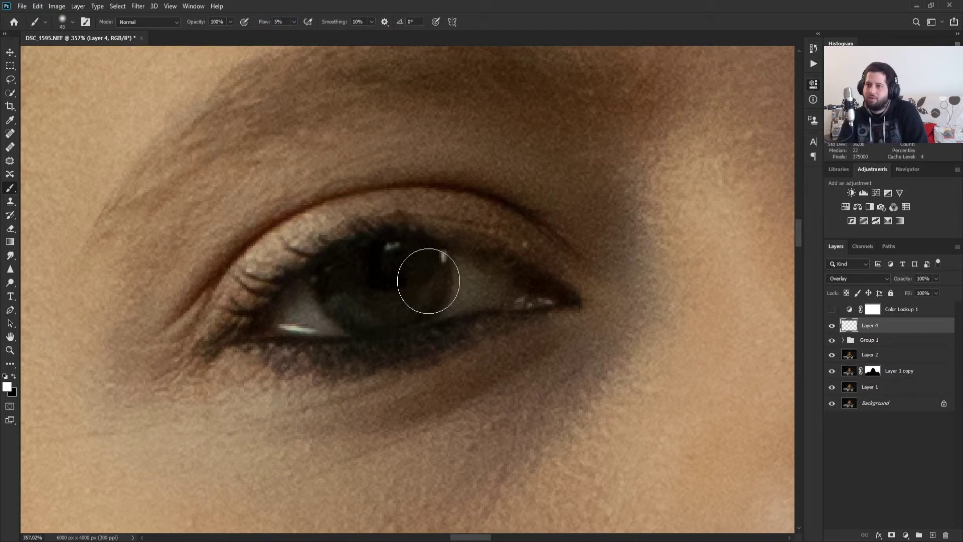
{"action": "key", "text": "bracketleft"}
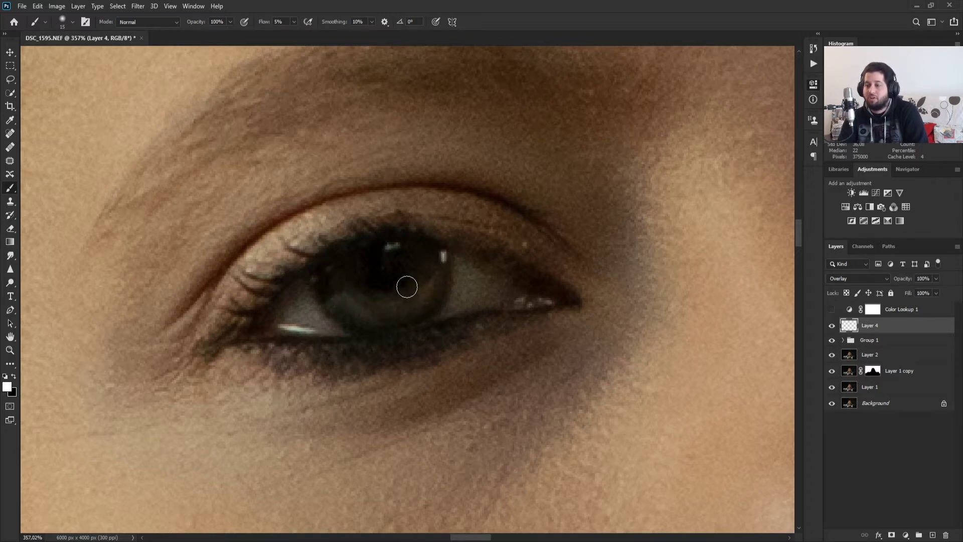
Step: Brighten the iris and the white of the eye with white strokes on the Overlay layer, checking them with Color Lookup 1 shown and hidden
{"action": "mouse_move", "coordinate": [466, 291]}
{"action": "left_mouse_down"}
{"action": "mouse_move", "coordinate": [508, 295]}
{"action": "mouse_move", "coordinate": [473, 277]}
{"action": "mouse_move", "coordinate": [500, 298]}
{"action": "mouse_move", "coordinate": [448, 312]}
{"action": "mouse_move", "coordinate": [482, 292]}
{"action": "mouse_move", "coordinate": [465, 278]}
{"action": "mouse_move", "coordinate": [461, 304]}
{"action": "mouse_move", "coordinate": [504, 300]}
{"action": "left_mouse_up"}
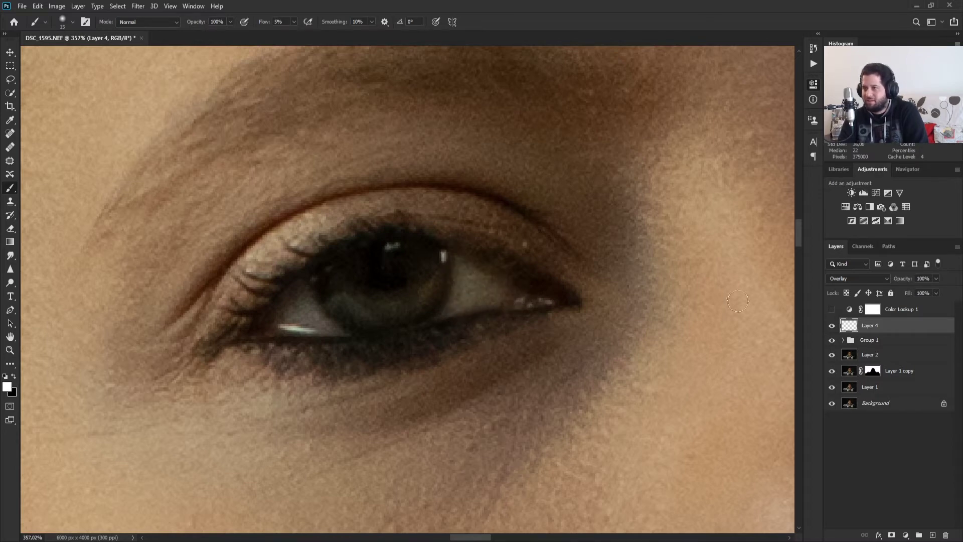
{"action": "left_click", "coordinate": [832, 309]}
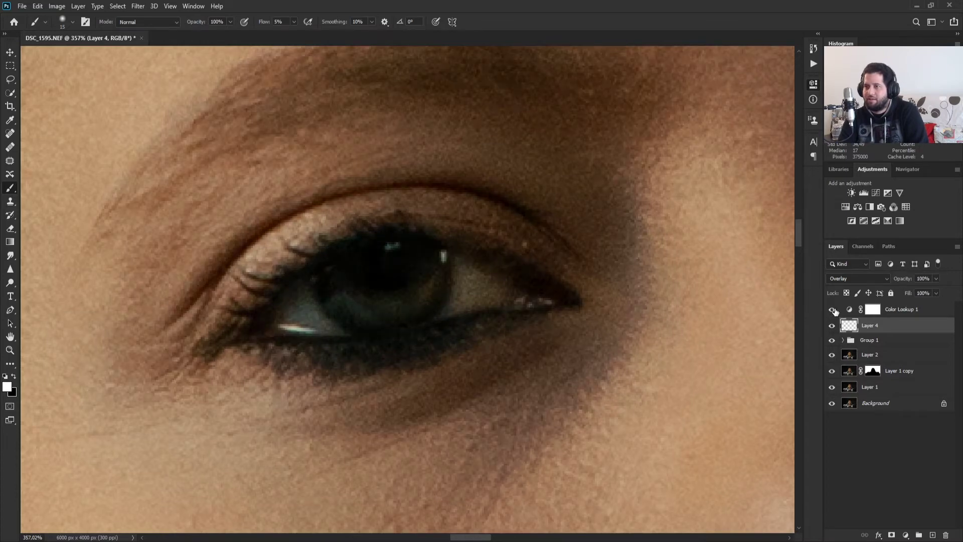
{"action": "left_click", "coordinate": [832, 309]}
{"action": "left_click", "coordinate": [832, 310]}
{"action": "left_click", "coordinate": [832, 309]}
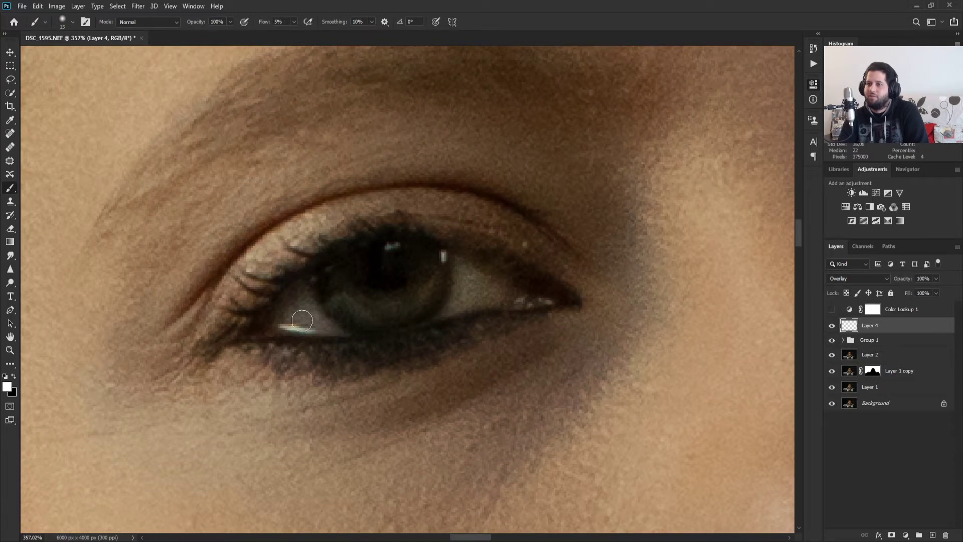
{"action": "mouse_move", "coordinate": [298, 301]}
{"action": "left_mouse_down"}
{"action": "mouse_move", "coordinate": [290, 316]}
{"action": "mouse_move", "coordinate": [311, 322]}
{"action": "mouse_move", "coordinate": [296, 295]}
{"action": "mouse_move", "coordinate": [334, 287]}
{"action": "mouse_move", "coordinate": [378, 305]}
{"action": "mouse_move", "coordinate": [432, 267]}
{"action": "mouse_move", "coordinate": [415, 299]}
{"action": "left_mouse_up"}
{"action": "mouse_move", "coordinate": [331, 353]}
{"action": "left_mouse_down"}
{"action": "mouse_move", "coordinate": [462, 343]}
{"action": "mouse_move", "coordinate": [440, 340]}
{"action": "mouse_move", "coordinate": [359, 370]}
{"action": "mouse_move", "coordinate": [322, 369]}
{"action": "mouse_move", "coordinate": [386, 361]}
{"action": "mouse_move", "coordinate": [466, 330]}
{"action": "mouse_move", "coordinate": [278, 358]}
{"action": "mouse_move", "coordinate": [411, 286]}
{"action": "mouse_move", "coordinate": [383, 273]}
{"action": "mouse_move", "coordinate": [348, 278]}
{"action": "mouse_move", "coordinate": [342, 285]}
{"action": "mouse_move", "coordinate": [398, 309]}
{"action": "mouse_move", "coordinate": [430, 266]}
{"action": "mouse_move", "coordinate": [397, 302]}
{"action": "mouse_move", "coordinate": [349, 285]}
{"action": "mouse_move", "coordinate": [363, 288]}
{"action": "mouse_move", "coordinate": [351, 289]}
{"action": "mouse_move", "coordinate": [356, 300]}
{"action": "mouse_move", "coordinate": [426, 291]}
{"action": "mouse_move", "coordinate": [435, 255]}
{"action": "mouse_move", "coordinate": [426, 286]}
{"action": "mouse_move", "coordinate": [365, 307]}
{"action": "mouse_move", "coordinate": [339, 283]}
{"action": "mouse_move", "coordinate": [386, 315]}
{"action": "mouse_move", "coordinate": [439, 266]}
{"action": "mouse_move", "coordinate": [532, 319]}
{"action": "mouse_move", "coordinate": [644, 334]}
{"action": "mouse_move", "coordinate": [366, 330]}
{"action": "mouse_move", "coordinate": [288, 317]}
{"action": "mouse_move", "coordinate": [318, 319]}
{"action": "left_mouse_up"}
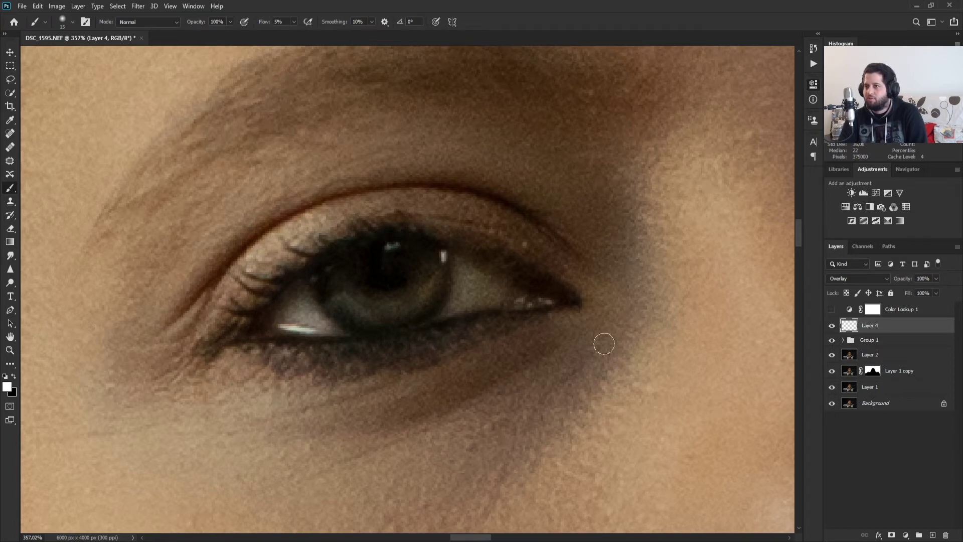
Step: Brighten the white and the iris of the shadowed eye beside the hair with white brush strokes on the Overlay layer
{"action": "left_click_drag", "start_coordinate": [671, 327], "coordinate": [248, 361]}
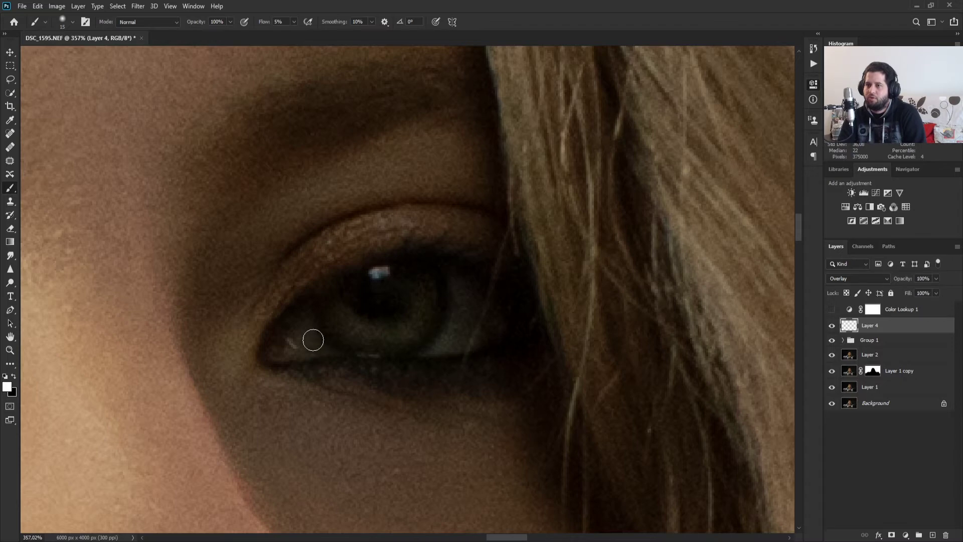
{"action": "mouse_move", "coordinate": [311, 337]}
{"action": "left_mouse_down"}
{"action": "mouse_move", "coordinate": [303, 320]}
{"action": "mouse_move", "coordinate": [309, 350]}
{"action": "mouse_move", "coordinate": [292, 347]}
{"action": "left_mouse_up"}
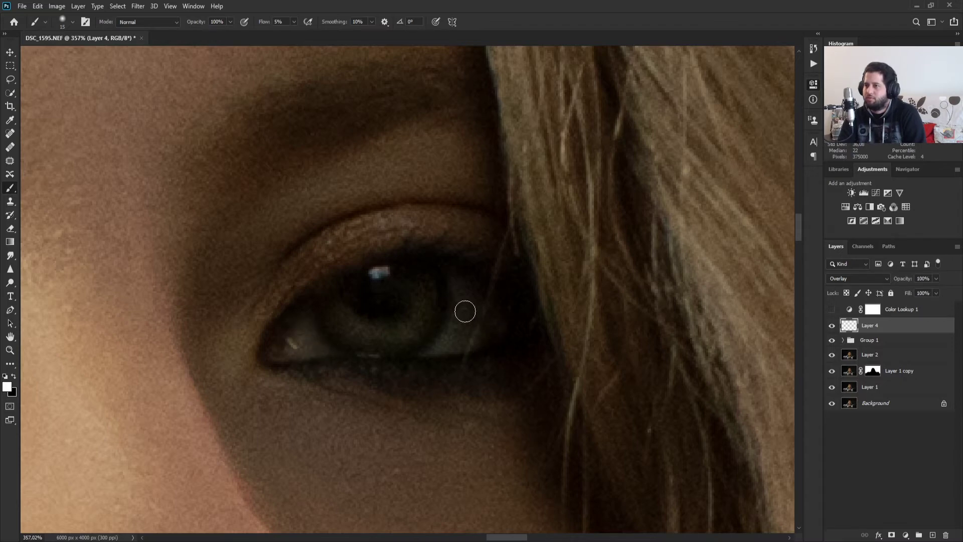
{"action": "mouse_move", "coordinate": [464, 311]}
{"action": "left_mouse_down"}
{"action": "mouse_move", "coordinate": [466, 292]}
{"action": "mouse_move", "coordinate": [454, 344]}
{"action": "mouse_move", "coordinate": [466, 286]}
{"action": "left_mouse_up"}
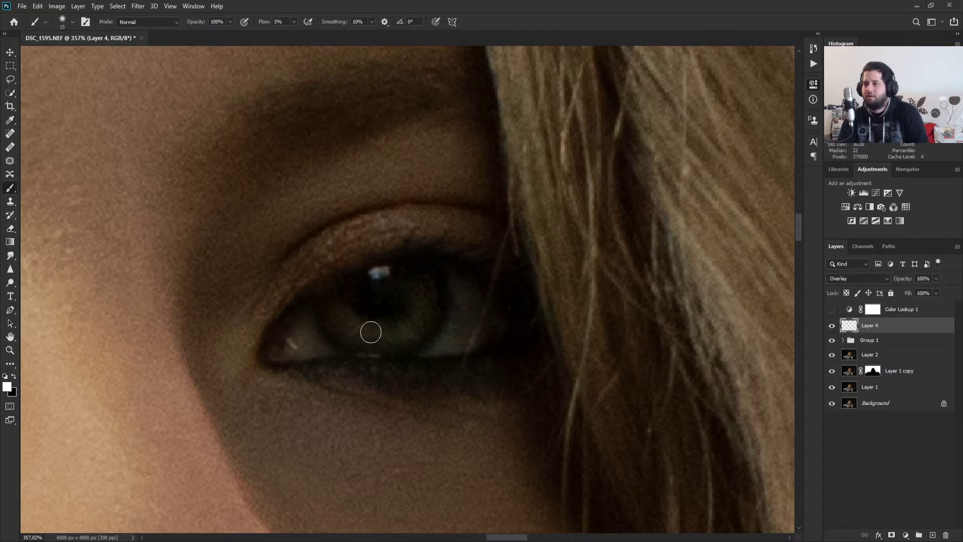
Step: Compare both eyes with and without the Layer 4 brightening, and turn Color Lookup 1 back on
{"action": "scroll", "coordinate": [351, 351], "scroll_direction": "down", "scroll_amount": 5}
{"action": "scroll", "coordinate": [70, 366], "scroll_direction": "up", "scroll_amount": 3}
{"action": "scroll", "coordinate": [34, 417], "scroll_direction": "left", "scroll_amount": 3}
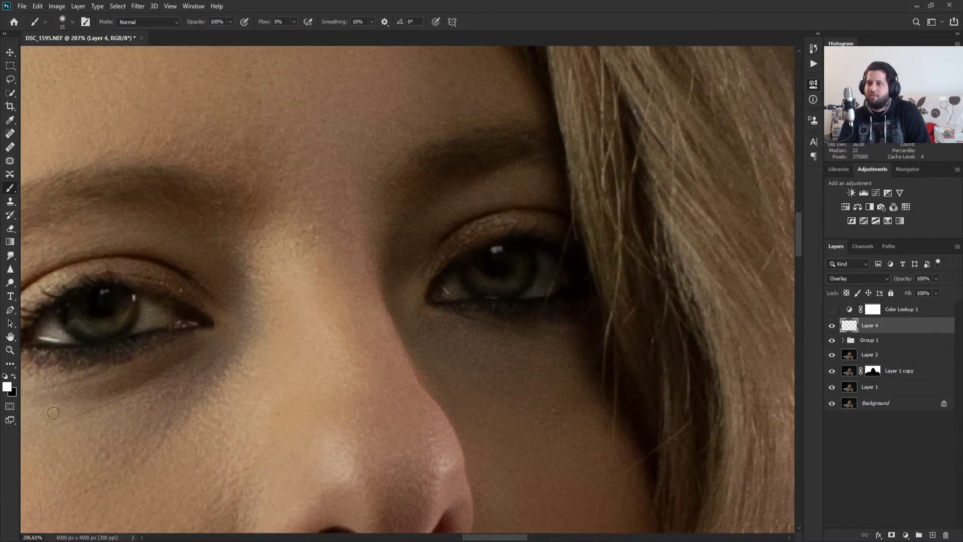
{"action": "scroll", "coordinate": [318, 382], "scroll_direction": "up", "scroll_amount": 1}
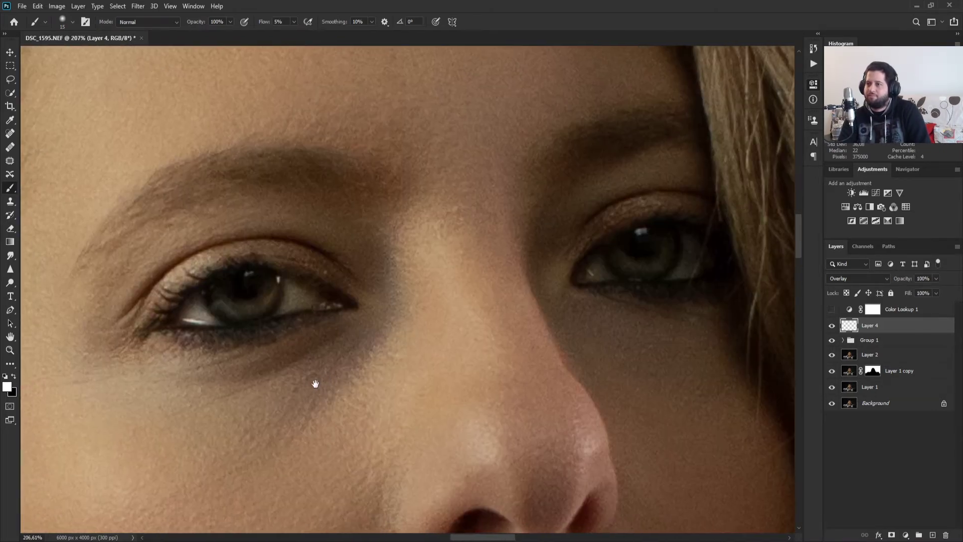
{"action": "left_click", "coordinate": [831, 326]}
{"action": "left_click", "coordinate": [830, 326]}
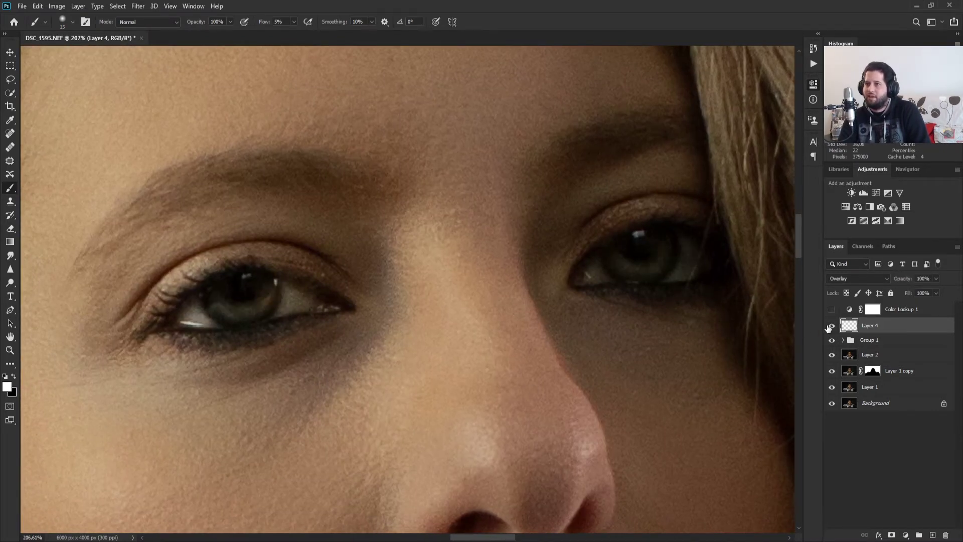
{"action": "left_click", "coordinate": [830, 325]}
{"action": "left_click", "coordinate": [831, 326]}
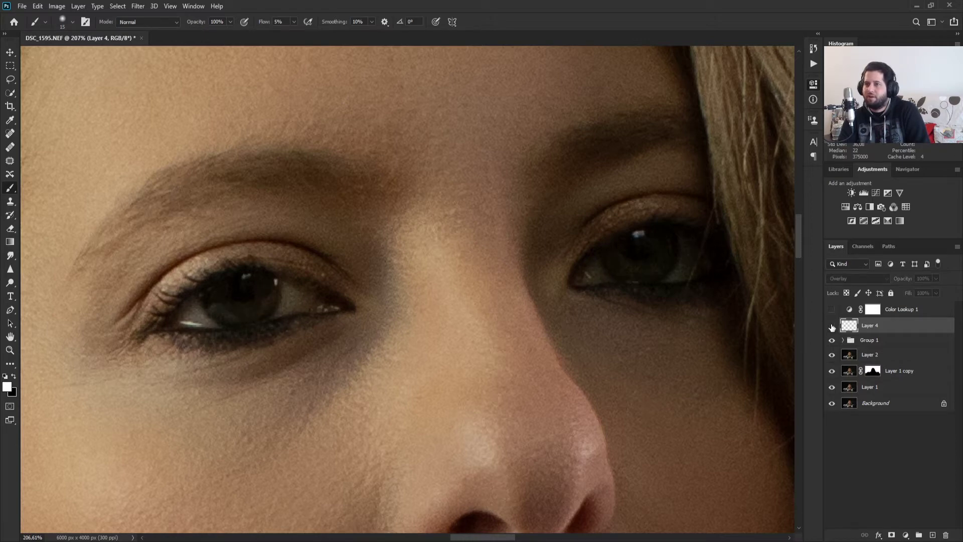
{"action": "left_click", "coordinate": [830, 326]}
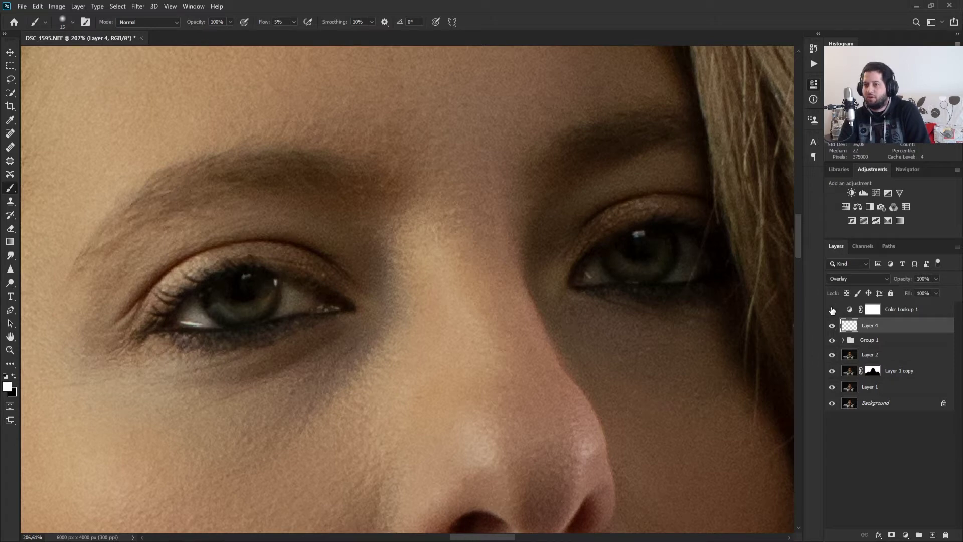
{"action": "left_click", "coordinate": [831, 309]}
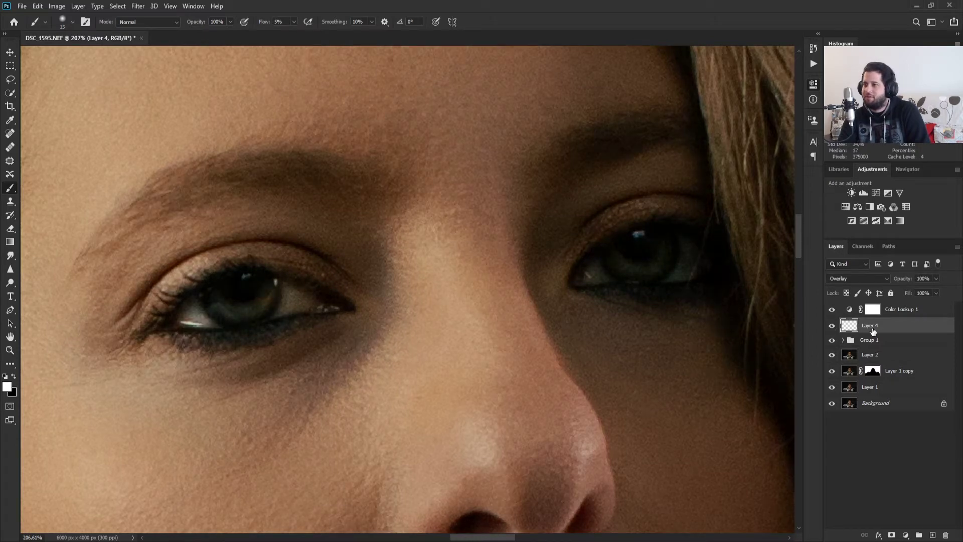
{"action": "scroll", "coordinate": [474, 245], "scroll_direction": "down", "scroll_amount": 3}
{"action": "scroll", "coordinate": [452, 248], "scroll_direction": "up", "scroll_amount": 1}
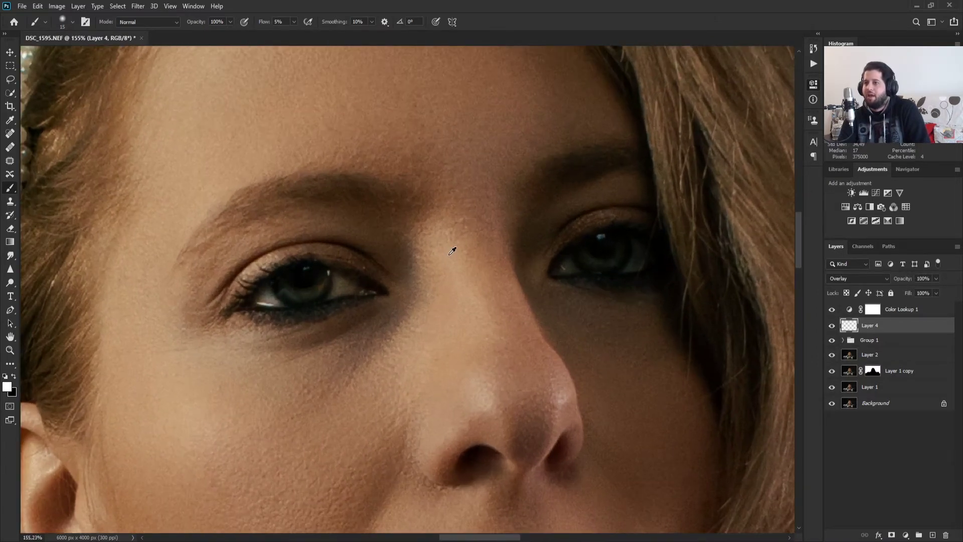
{"action": "scroll", "coordinate": [437, 288], "scroll_direction": "up", "scroll_amount": 1}
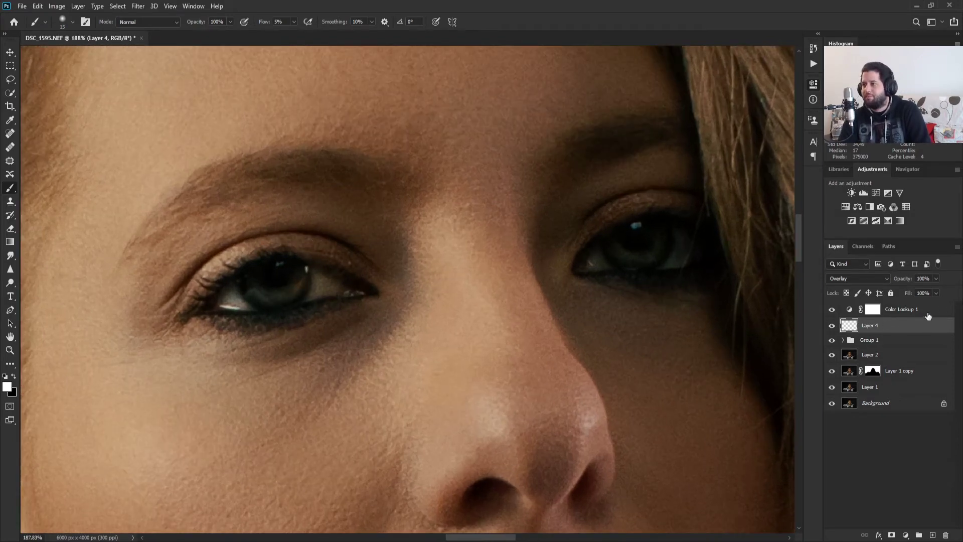
Step: Select the Color Lookup 1 layer mask and set up a black brush at 20% flow and 50 px
{"action": "left_click", "coordinate": [871, 310]}
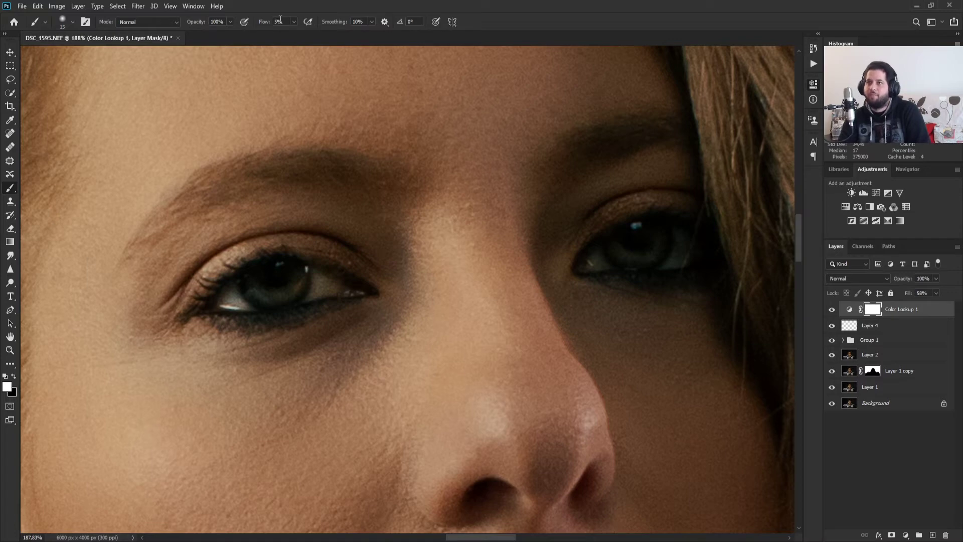
{"action": "left_click", "coordinate": [282, 24]}
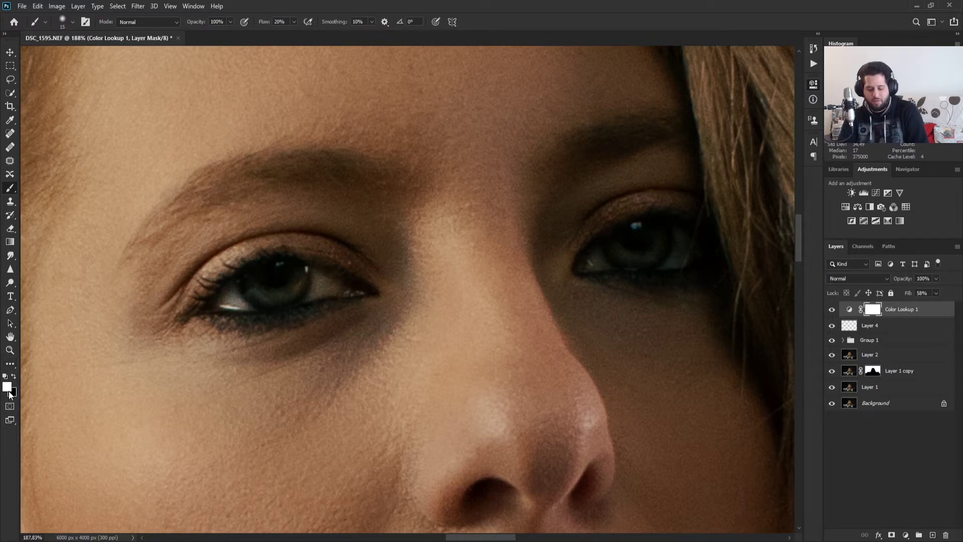
{"action": "key", "text": "x"}
{"action": "key", "text": "bracketright"}
{"action": "key", "text": "bracketright"}
{"action": "key", "text": "bracketright"}
{"action": "key", "text": "bracketright"}
{"action": "key", "text": "bracketright"}
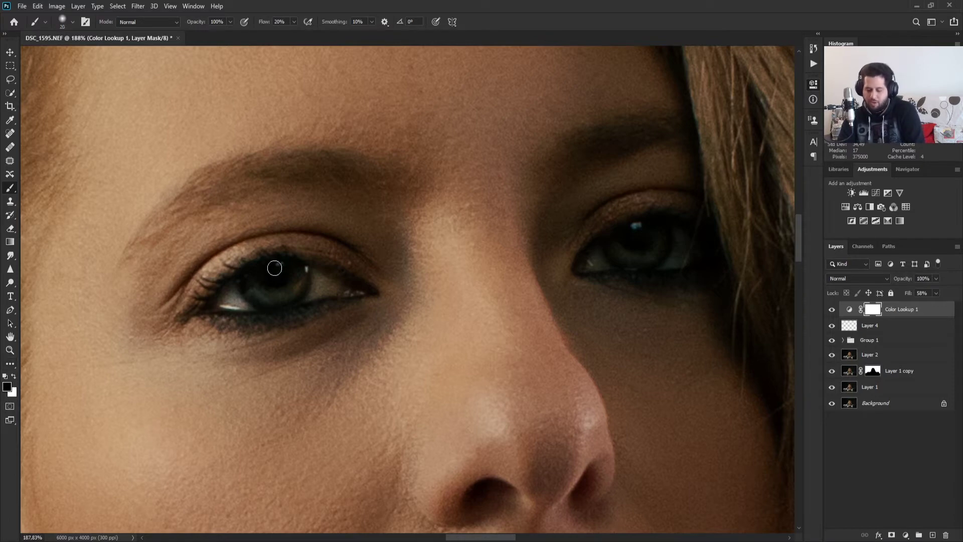
{"action": "key", "text": "bracketright"}
{"action": "key", "text": "bracketright"}
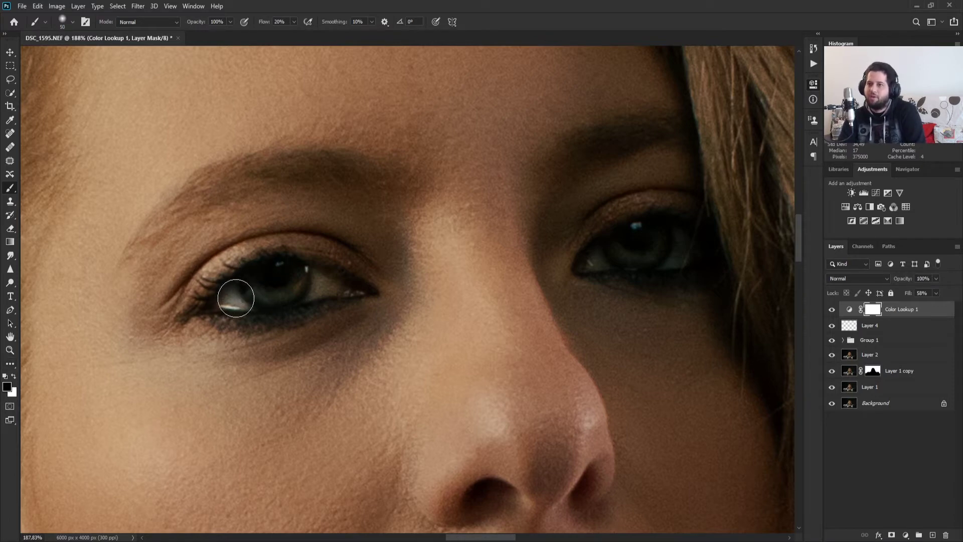
Step: Mask the Color Lookup 1 grade off both eyes with black strokes, and check them with the grade hidden and shown
{"action": "mouse_move", "coordinate": [241, 298]}
{"action": "left_mouse_down"}
{"action": "mouse_move", "coordinate": [324, 289]}
{"action": "mouse_move", "coordinate": [299, 274]}
{"action": "mouse_move", "coordinate": [226, 301]}
{"action": "mouse_move", "coordinate": [326, 302]}
{"action": "mouse_move", "coordinate": [339, 285]}
{"action": "left_mouse_up"}
{"action": "mouse_move", "coordinate": [690, 265]}
{"action": "left_mouse_down"}
{"action": "mouse_move", "coordinate": [610, 259]}
{"action": "mouse_move", "coordinate": [666, 237]}
{"action": "mouse_move", "coordinate": [677, 248]}
{"action": "mouse_move", "coordinate": [655, 268]}
{"action": "left_mouse_up"}
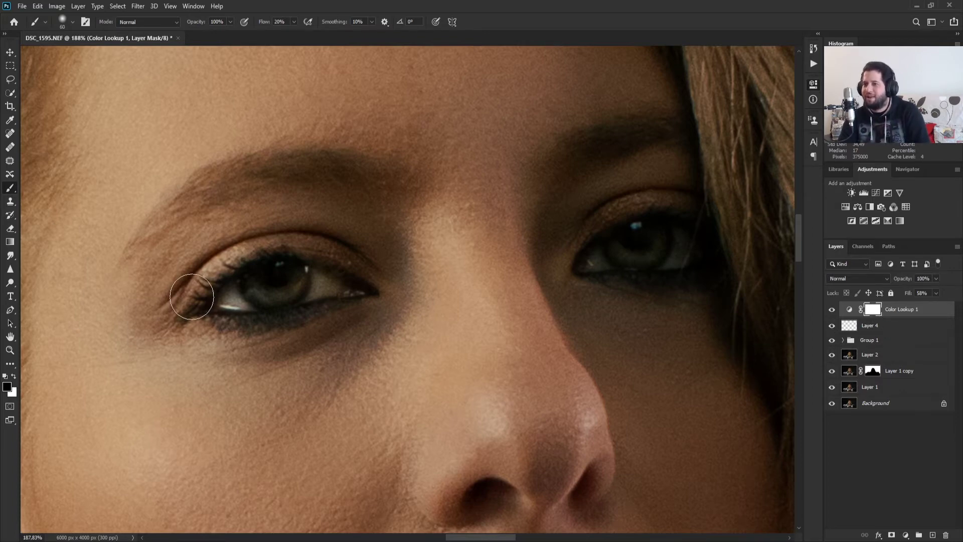
{"action": "mouse_move", "coordinate": [263, 291]}
{"action": "left_mouse_down"}
{"action": "mouse_move", "coordinate": [279, 279]}
{"action": "mouse_move", "coordinate": [260, 275]}
{"action": "mouse_move", "coordinate": [240, 290]}
{"action": "mouse_move", "coordinate": [294, 294]}
{"action": "left_mouse_up"}
{"action": "left_click", "coordinate": [831, 310]}
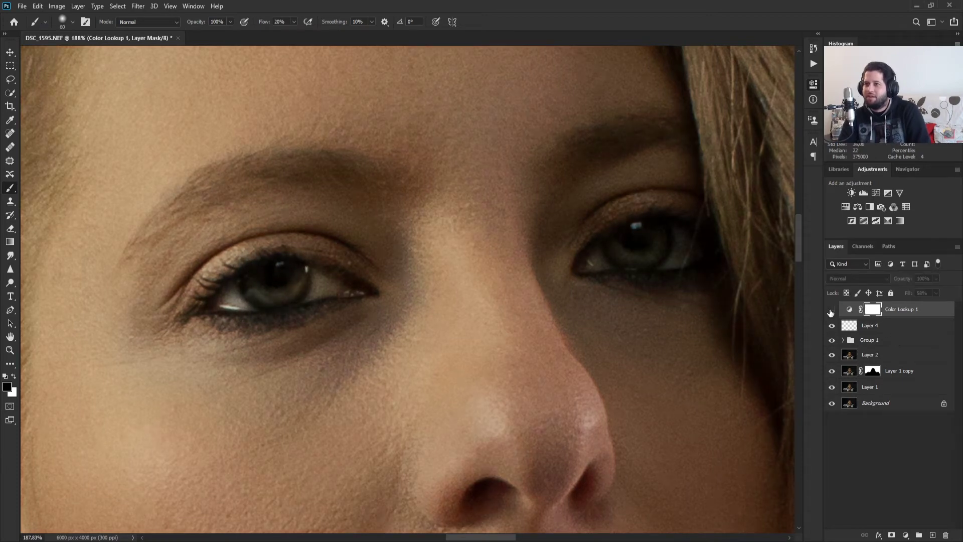
{"action": "left_click", "coordinate": [830, 310]}
{"action": "left_click", "coordinate": [831, 310]}
{"action": "left_click", "coordinate": [830, 311]}
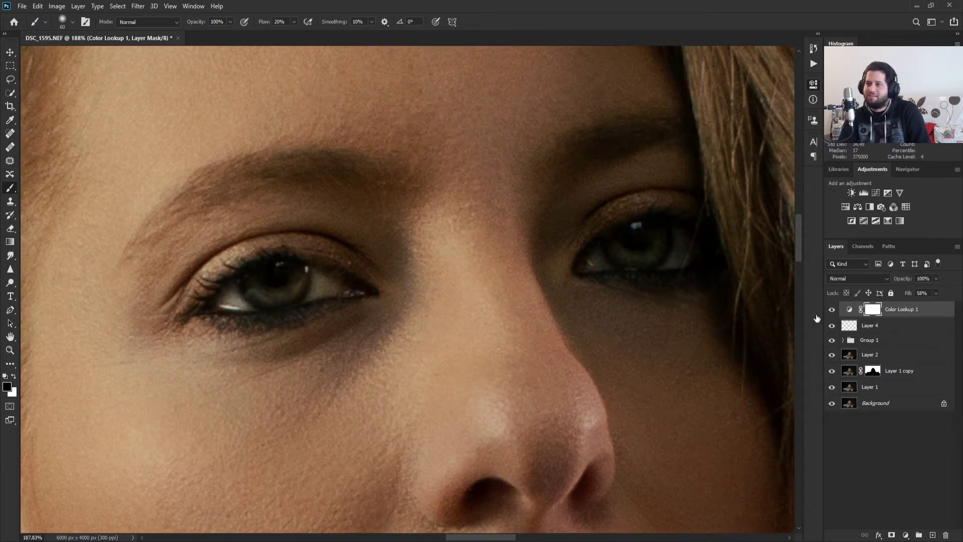
Step: Rename Layer 4, which holds the eye brightening, as Eyes
{"action": "scroll", "coordinate": [416, 292], "scroll_direction": "down", "scroll_amount": 3}
{"action": "scroll", "coordinate": [415, 291], "scroll_direction": "down", "scroll_amount": 2}
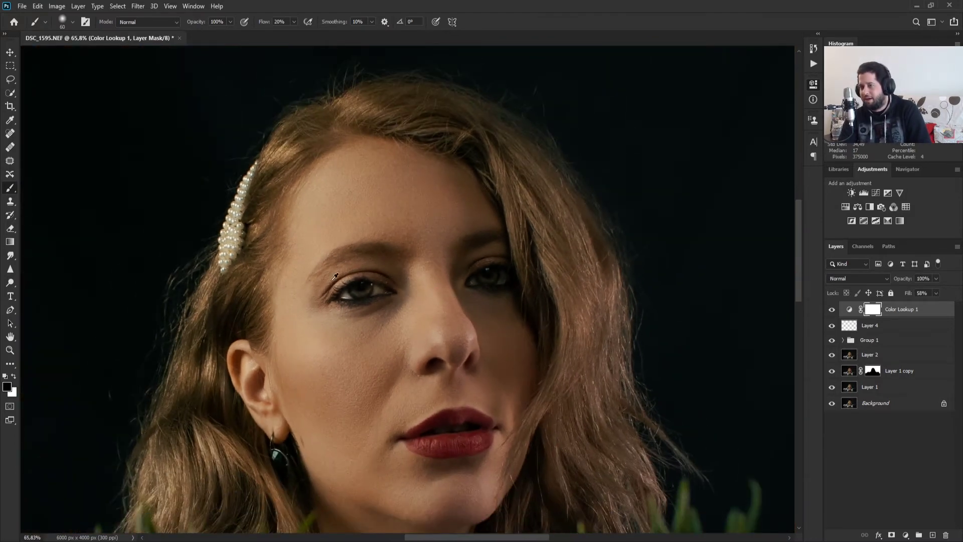
{"action": "scroll", "coordinate": [366, 188], "scroll_direction": "down", "scroll_amount": 5}
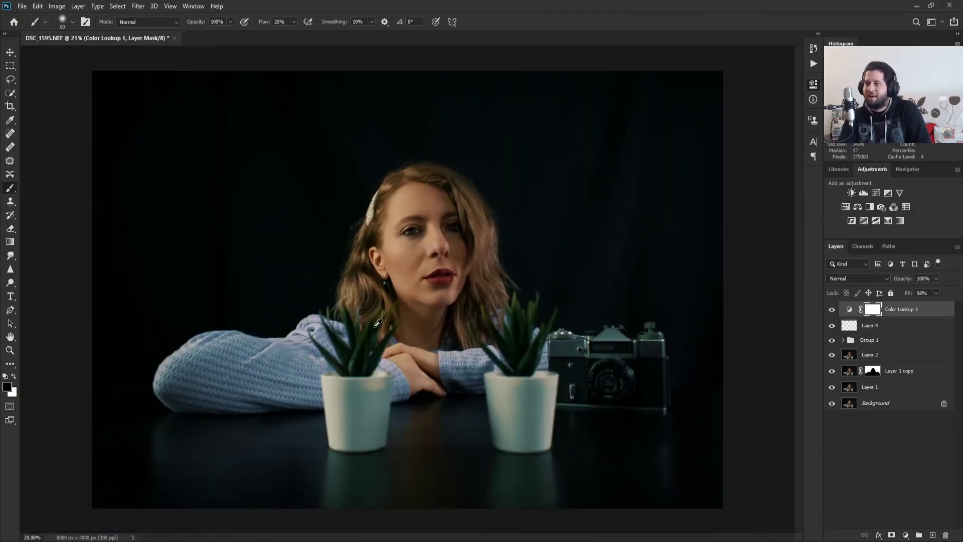
{"action": "key", "text": "ctrl+0"}
{"action": "left_click", "coordinate": [879, 329]}
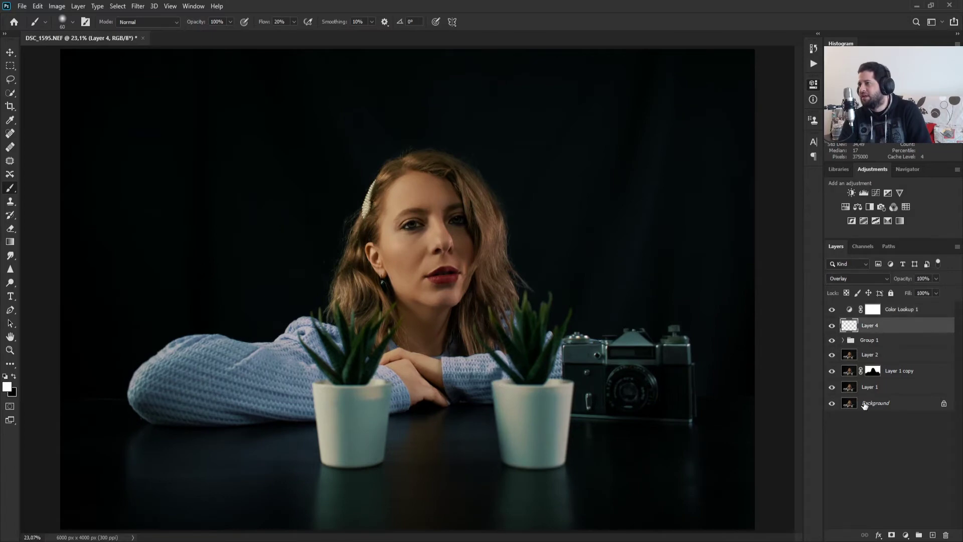
{"action": "double_click", "coordinate": [870, 327]}
{"action": "type", "text": "M"}
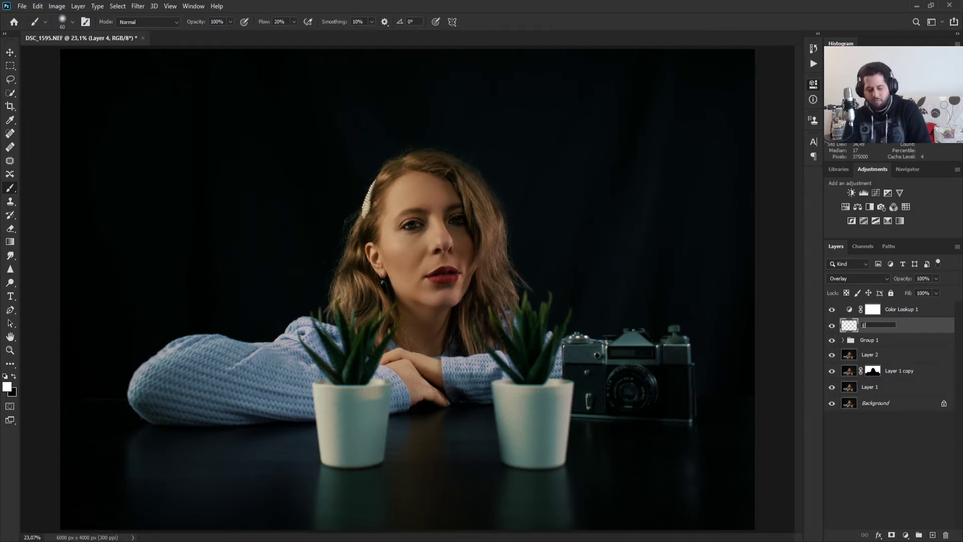
{"action": "type", "text": "yes"}
{"action": "key", "text": "Return"}
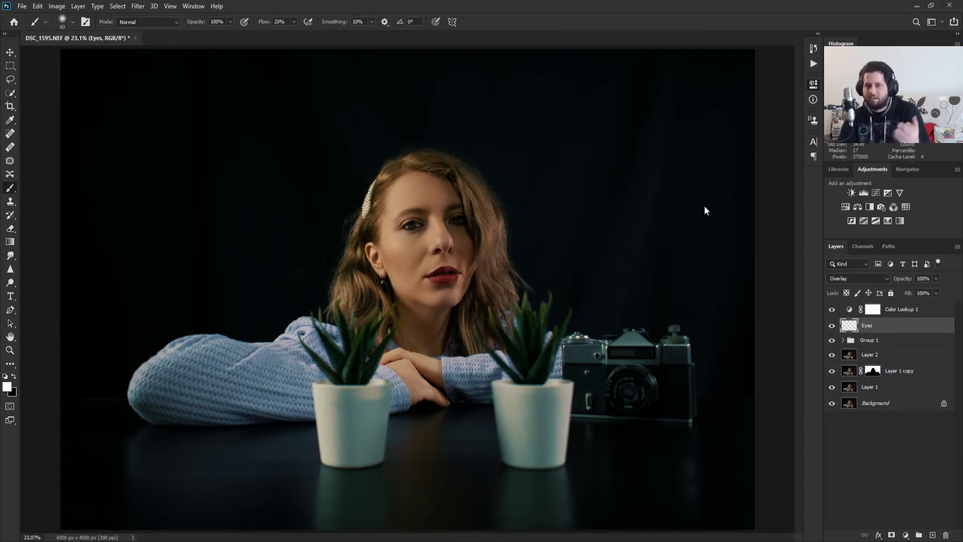
Step: Add a new Overlay layer above Eyes for the lips and set the brush flow to 5%
{"action": "left_click", "coordinate": [932, 535]}
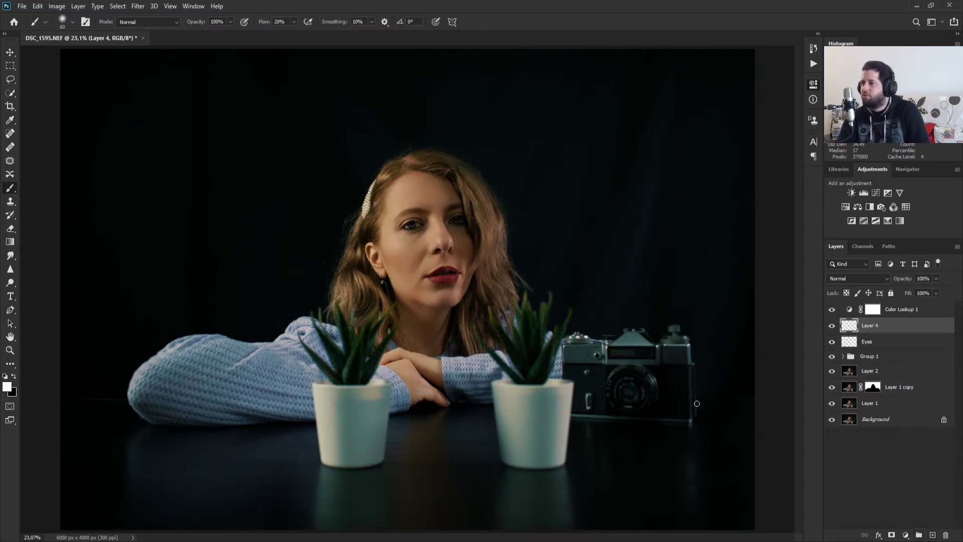
{"action": "left_click_drag", "start_coordinate": [437, 280], "coordinate": [682, 288]}
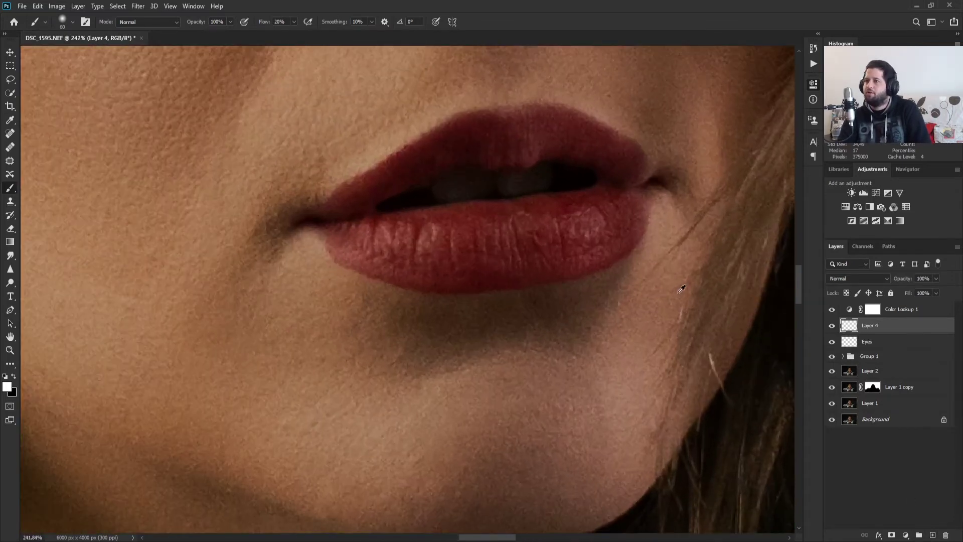
{"action": "scroll", "coordinate": [539, 243], "scroll_direction": "up", "scroll_amount": 2}
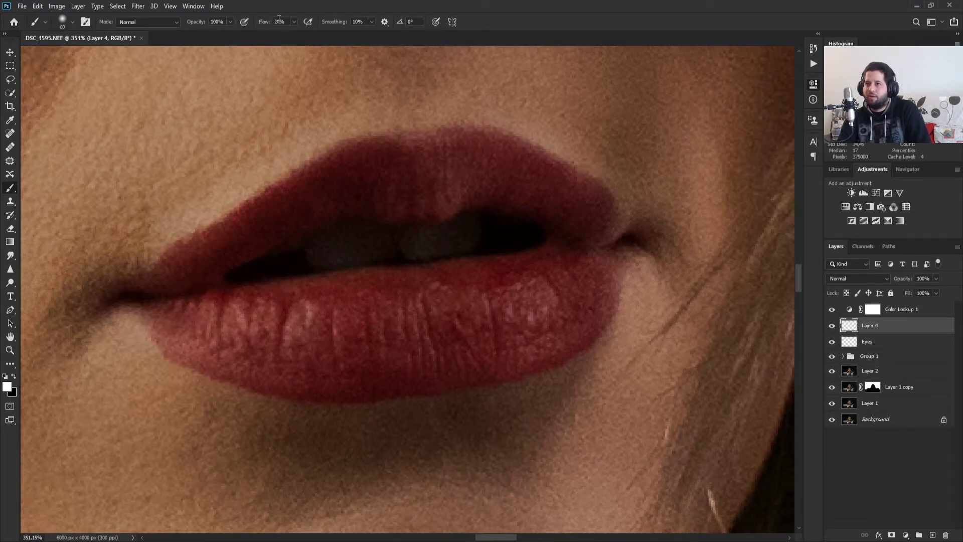
{"action": "type", "text": "5"}
{"action": "key", "text": "Return"}
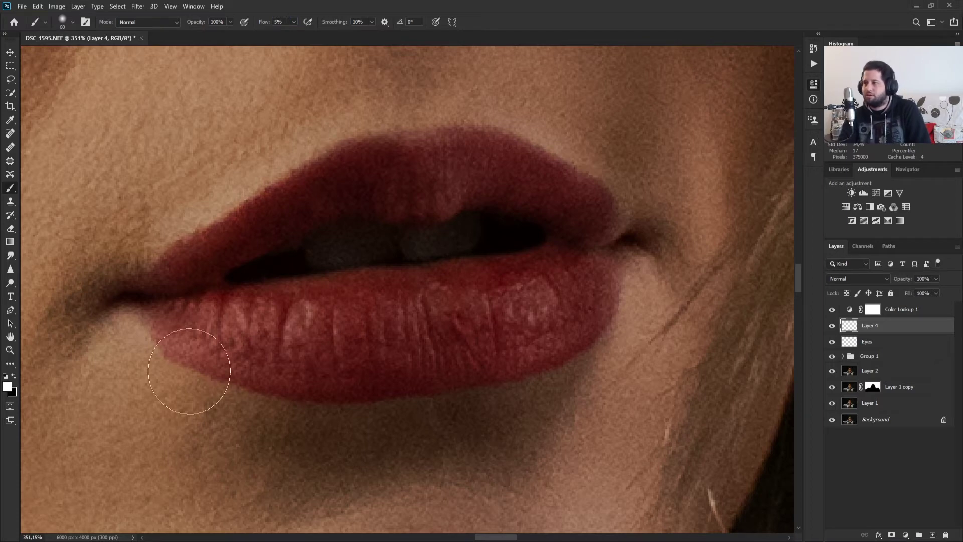
{"action": "left_click", "coordinate": [880, 280]}
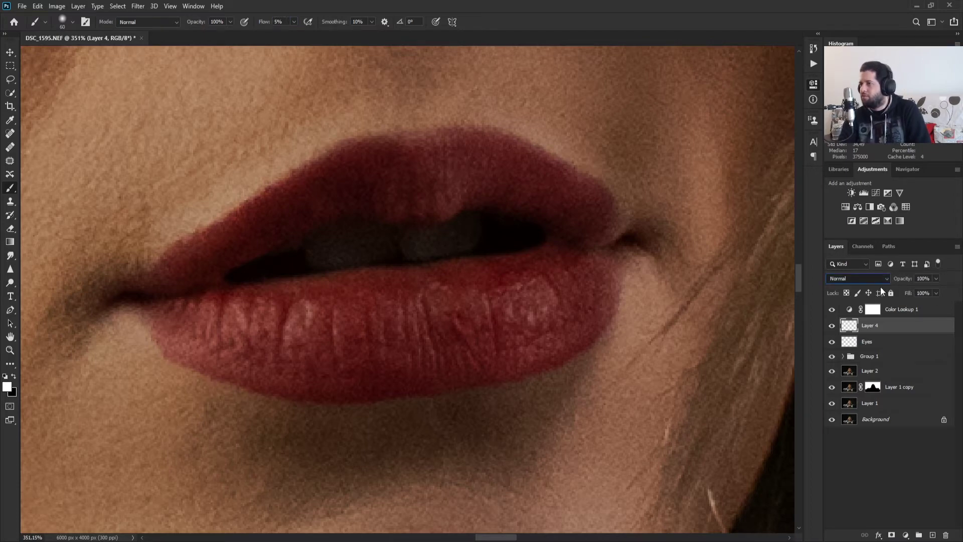
{"action": "left_click", "coordinate": [863, 404]}
Step: Brighten the lower lip with white strokes, and the middle of the upper lip with the brush reduced to 30 px
{"action": "mouse_move", "coordinate": [201, 296]}
{"action": "left_mouse_down"}
{"action": "mouse_move", "coordinate": [251, 316]}
{"action": "mouse_move", "coordinate": [237, 333]}
{"action": "mouse_move", "coordinate": [235, 322]}
{"action": "mouse_move", "coordinate": [271, 345]}
{"action": "mouse_move", "coordinate": [412, 341]}
{"action": "mouse_move", "coordinate": [525, 312]}
{"action": "mouse_move", "coordinate": [470, 358]}
{"action": "mouse_move", "coordinate": [253, 336]}
{"action": "mouse_move", "coordinate": [502, 328]}
{"action": "mouse_move", "coordinate": [551, 303]}
{"action": "mouse_move", "coordinate": [467, 337]}
{"action": "mouse_move", "coordinate": [341, 340]}
{"action": "mouse_move", "coordinate": [238, 316]}
{"action": "mouse_move", "coordinate": [330, 325]}
{"action": "mouse_move", "coordinate": [555, 289]}
{"action": "mouse_move", "coordinate": [445, 335]}
{"action": "mouse_move", "coordinate": [324, 336]}
{"action": "mouse_move", "coordinate": [255, 323]}
{"action": "mouse_move", "coordinate": [330, 327]}
{"action": "mouse_move", "coordinate": [522, 309]}
{"action": "mouse_move", "coordinate": [556, 289]}
{"action": "mouse_move", "coordinate": [454, 309]}
{"action": "left_mouse_up"}
{"action": "key", "text": "bracketleft"}
{"action": "key", "text": "bracketleft"}
{"action": "key", "text": "bracketleft"}
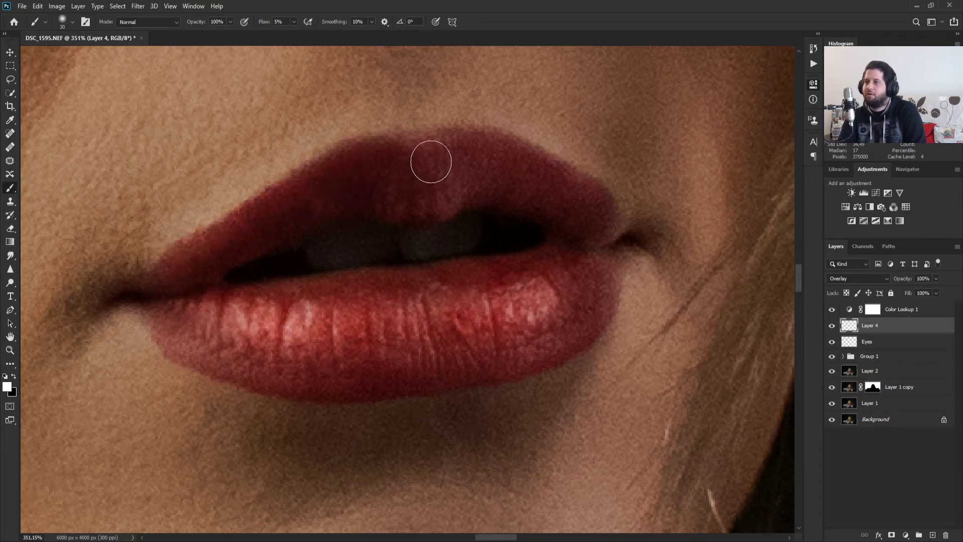
{"action": "mouse_move", "coordinate": [430, 159]}
{"action": "left_mouse_down"}
{"action": "mouse_move", "coordinate": [429, 200]}
{"action": "mouse_move", "coordinate": [479, 156]}
{"action": "left_mouse_up"}
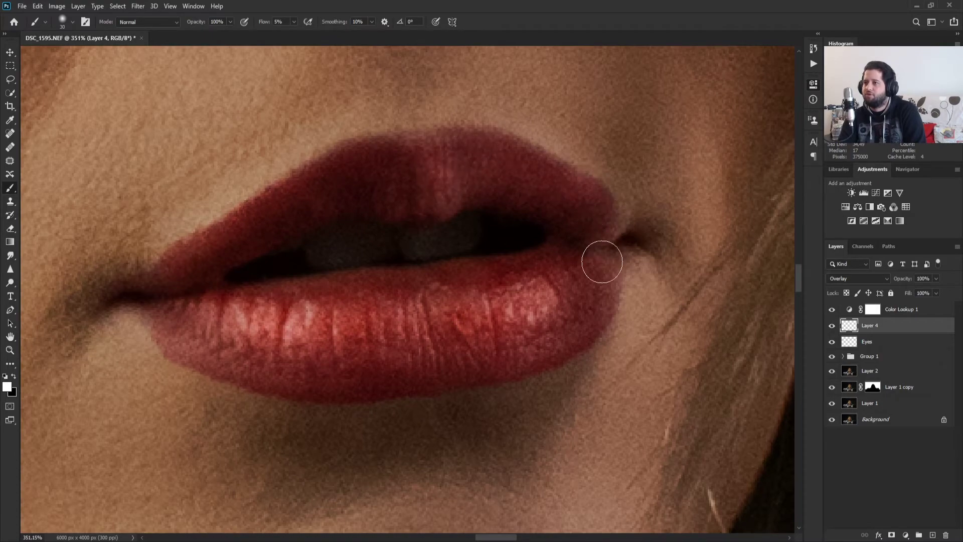
Step: Compare the lips with and without the highlights on Layer 4, and reduce that layer's fill to 57%
{"action": "scroll", "coordinate": [330, 294], "scroll_direction": "down", "scroll_amount": 3}
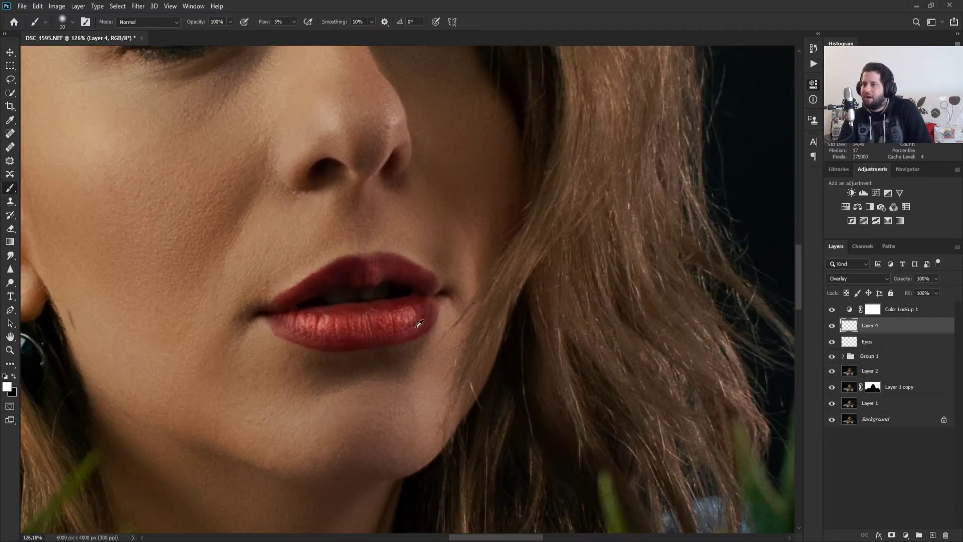
{"action": "scroll", "coordinate": [330, 294], "scroll_direction": "down", "scroll_amount": 2}
{"action": "scroll", "coordinate": [294, 237], "scroll_direction": "up", "scroll_amount": 3}
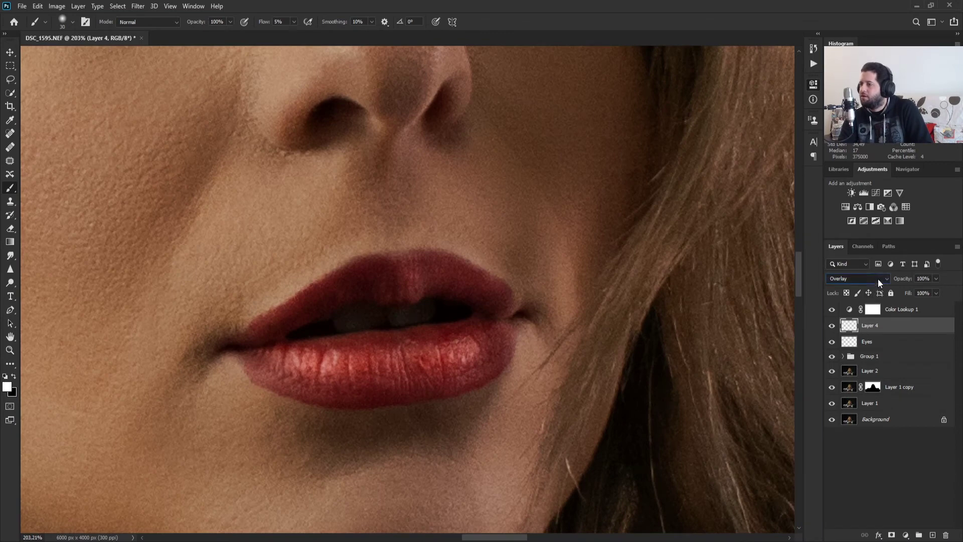
{"action": "left_click", "coordinate": [831, 326]}
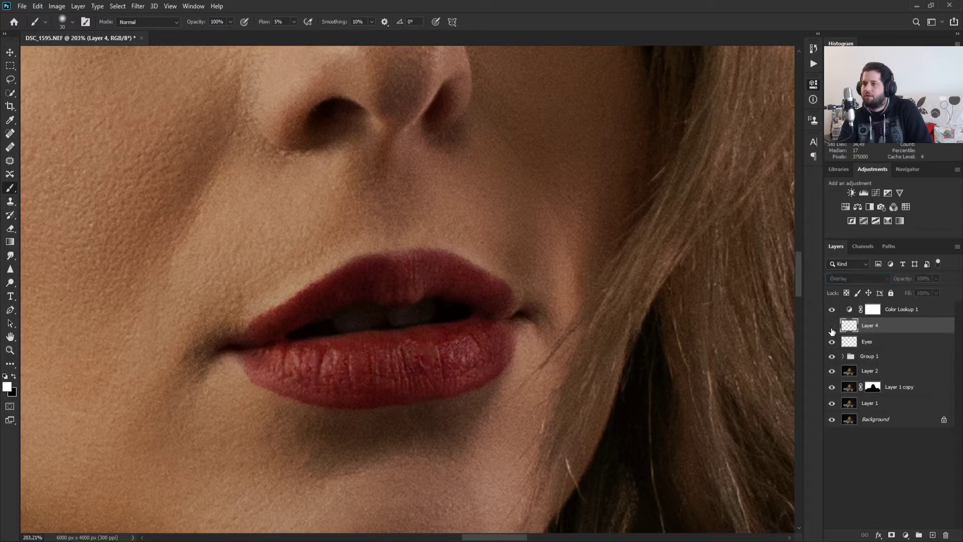
{"action": "left_click", "coordinate": [831, 326]}
{"action": "left_click", "coordinate": [831, 327]}
{"action": "left_click", "coordinate": [831, 327]}
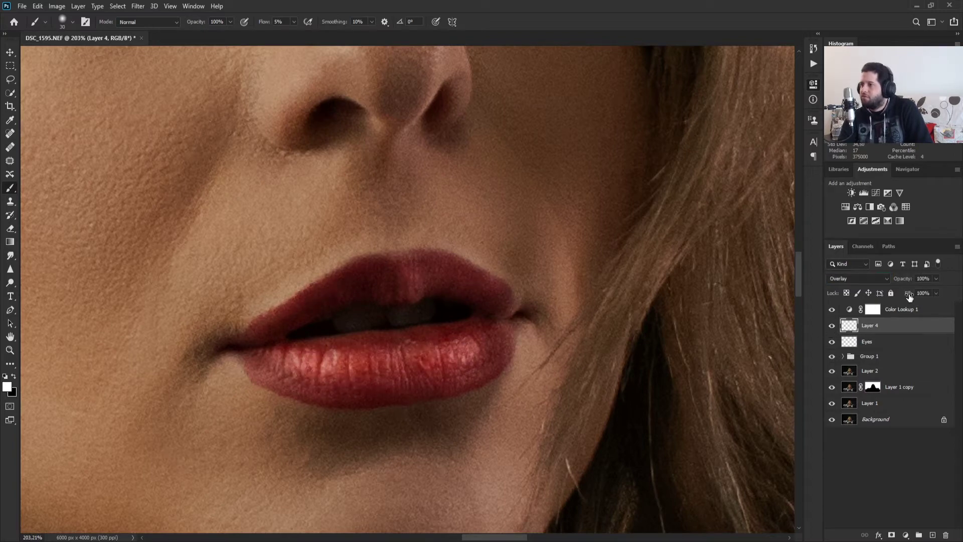
{"action": "left_click_drag", "start_coordinate": [914, 297], "coordinate": [903, 299]}
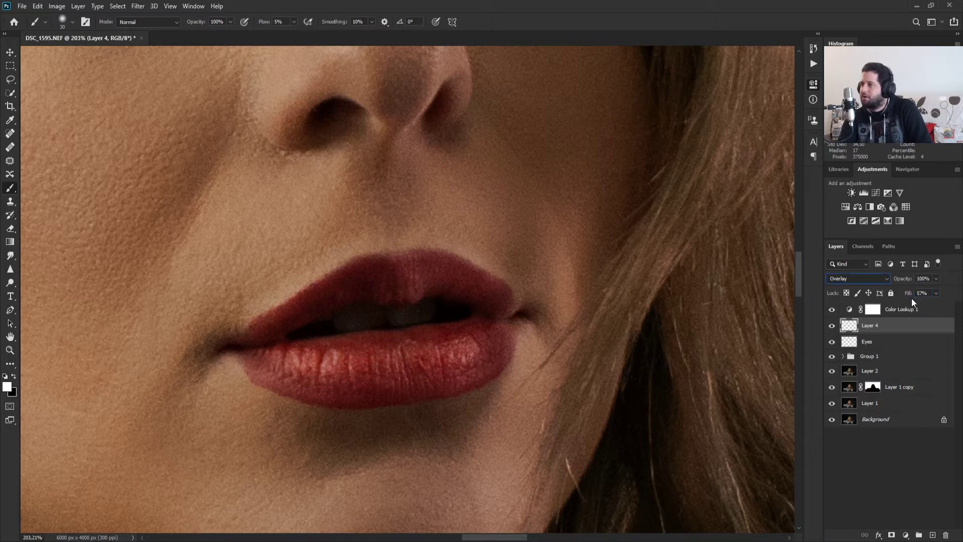
Step: Reduce Layer 4 to 82% opacity and 45% fill, comparing the lips with and without that layer
{"action": "left_click", "coordinate": [832, 326]}
{"action": "left_click", "coordinate": [831, 326]}
{"action": "scroll", "coordinate": [571, 326], "scroll_direction": "down", "scroll_amount": 8}
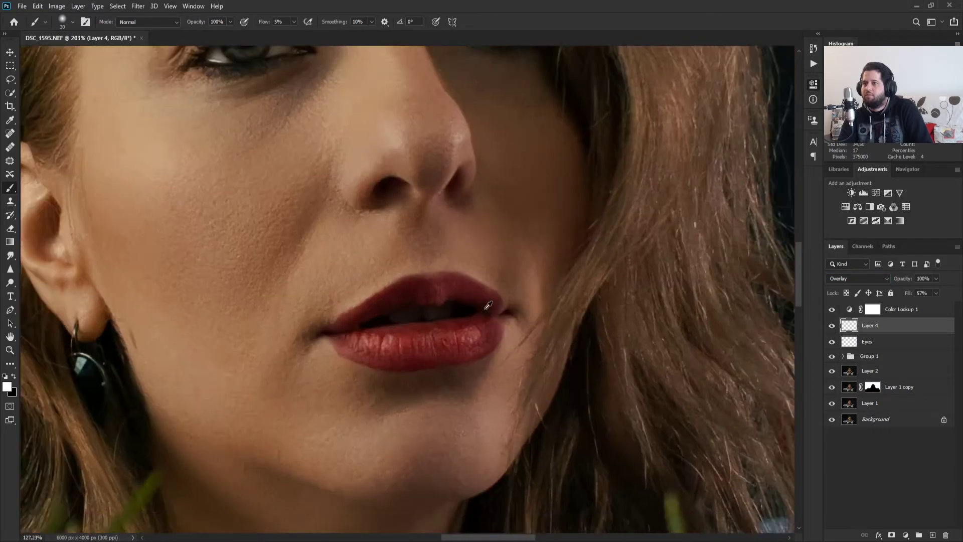
{"action": "scroll", "coordinate": [574, 329], "scroll_direction": "up", "scroll_amount": 3}
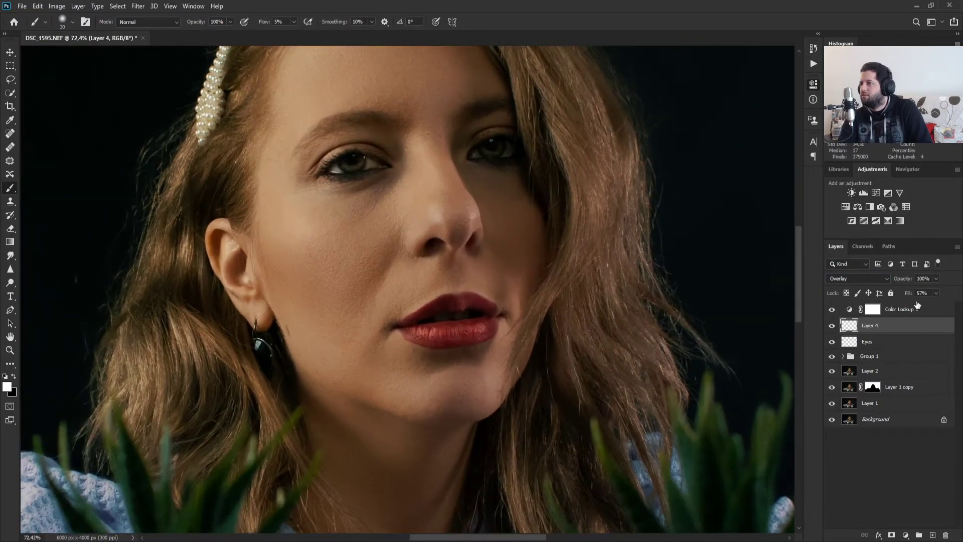
{"action": "left_click_drag", "start_coordinate": [904, 295], "coordinate": [895, 281]}
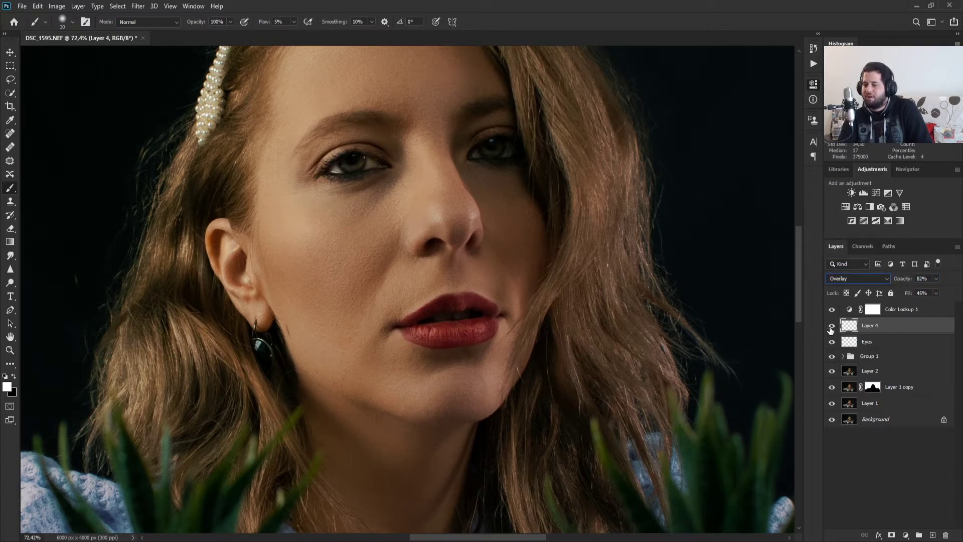
{"action": "left_click", "coordinate": [831, 325]}
{"action": "left_click", "coordinate": [832, 326]}
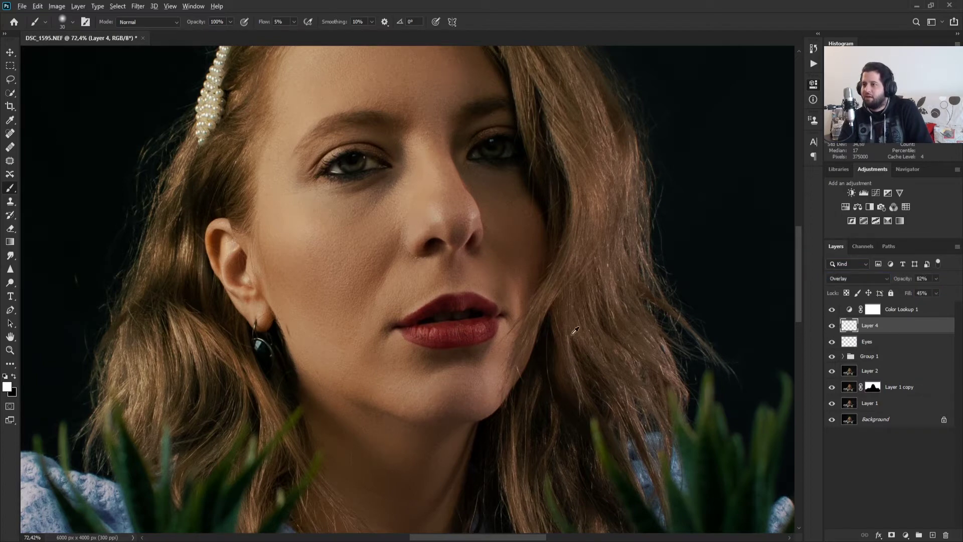
Step: Hide the Color Lookup 1 layer and stamp all visible layers into a new layer directly above Layer 4
{"action": "scroll", "coordinate": [575, 331], "scroll_direction": "down", "scroll_amount": 5}
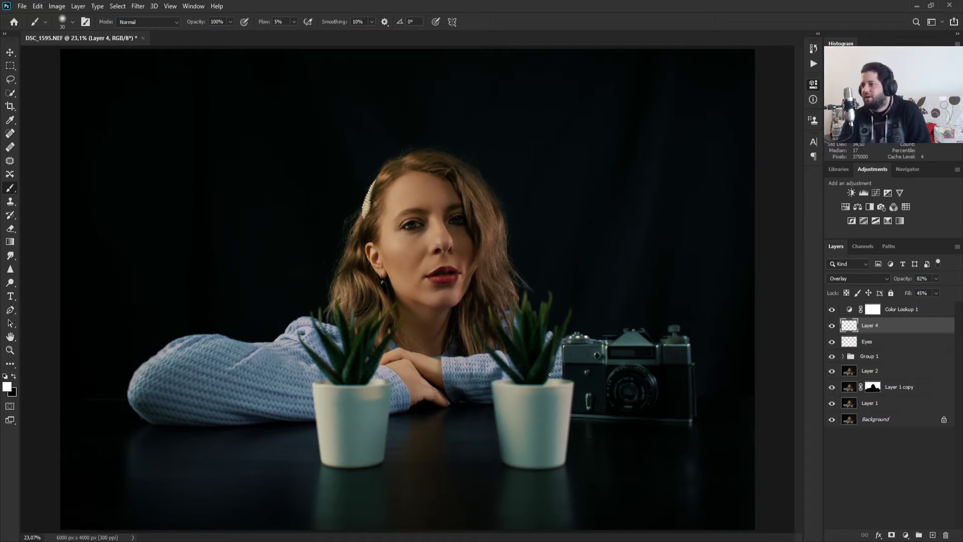
{"action": "key", "text": "ctrl+minus"}
{"action": "key", "text": "ctrl+0"}
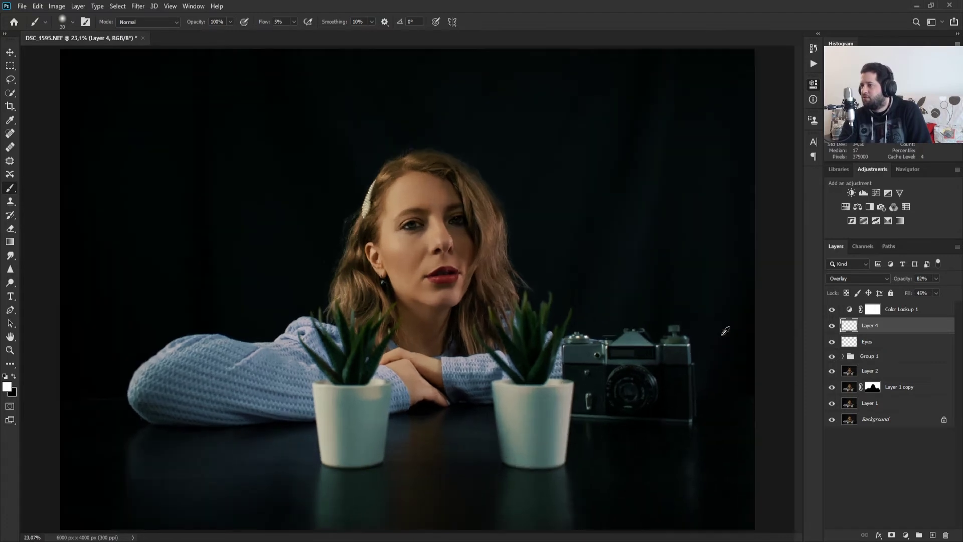
{"action": "left_click", "coordinate": [831, 309]}
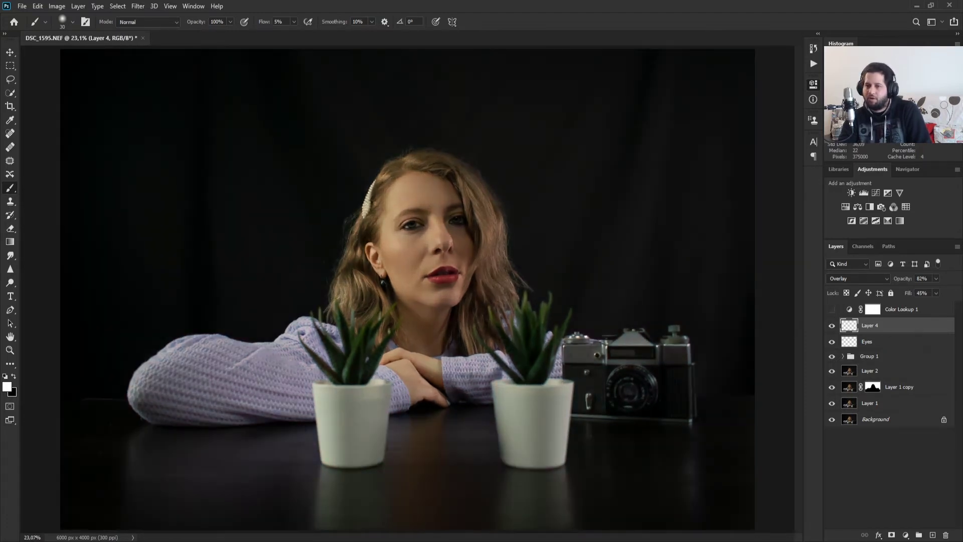
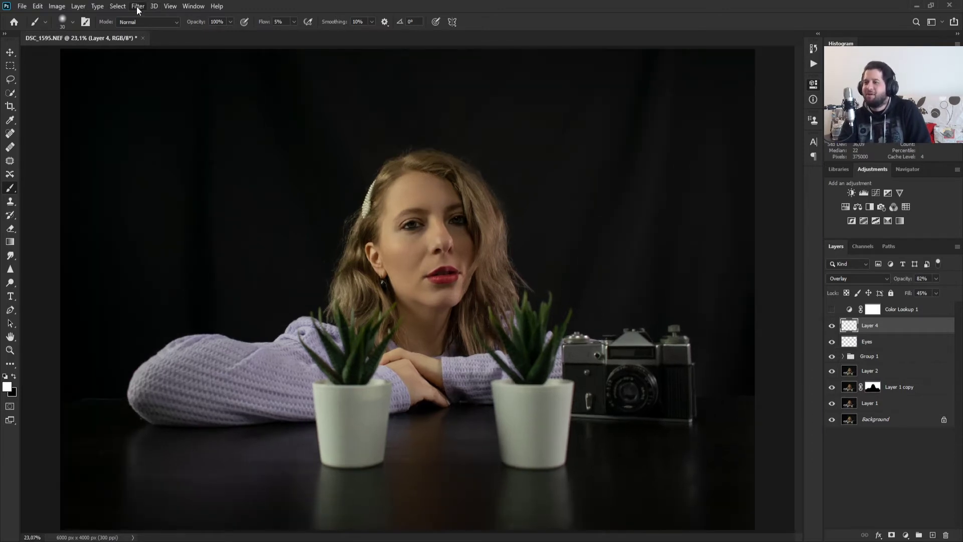
{"action": "left_click", "coordinate": [915, 309]}
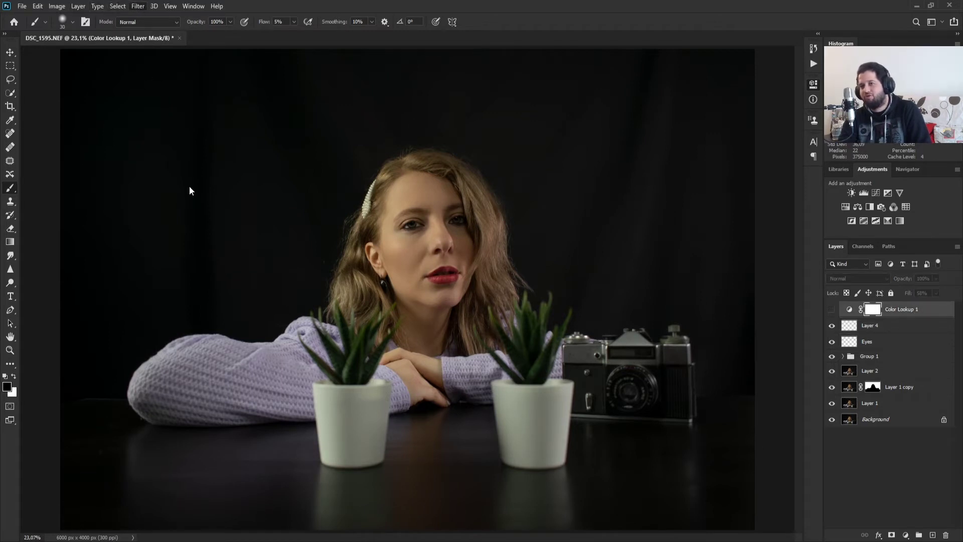
{"action": "left_click", "coordinate": [879, 470]}
{"action": "key", "text": "x"}
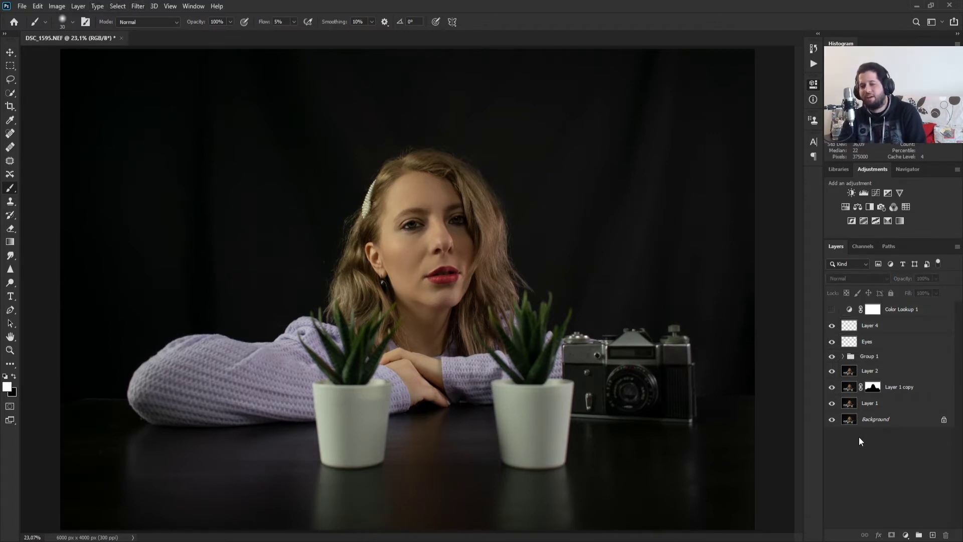
{"action": "left_click", "coordinate": [893, 330]}
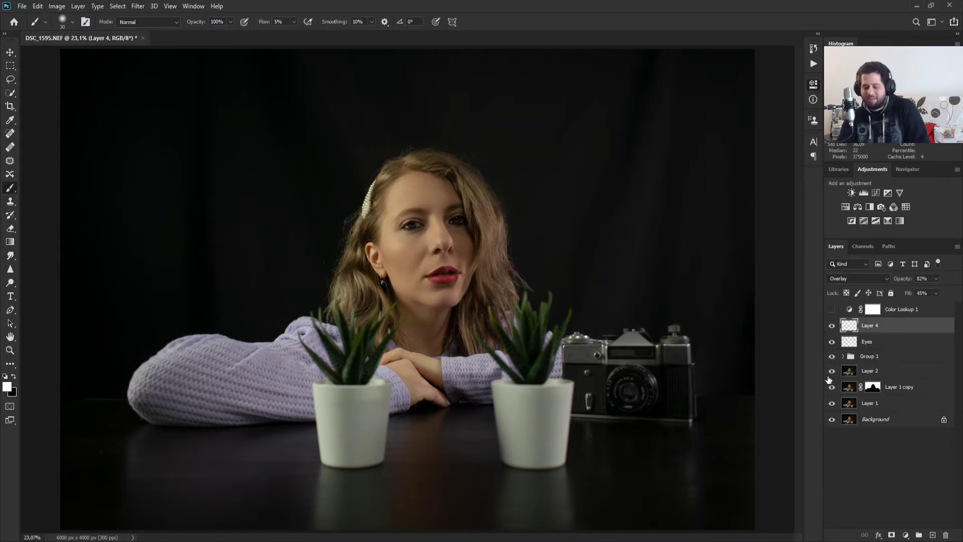
{"action": "key", "text": "ctrl+shift+alt+e"}
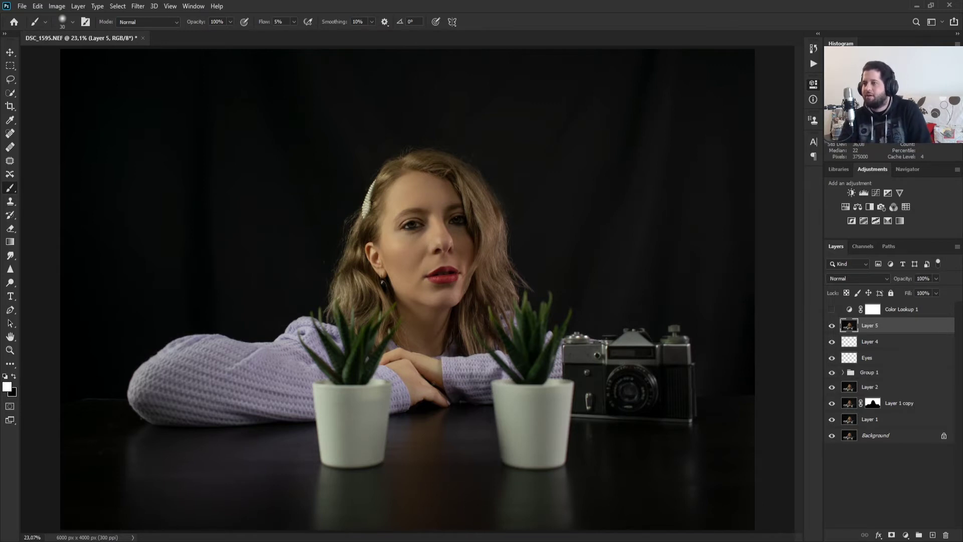
Step: Add a brightening Curves adjustment layer above Layer 5 and exclude the dark tones from it with Blend If
{"action": "left_click", "coordinate": [876, 193]}
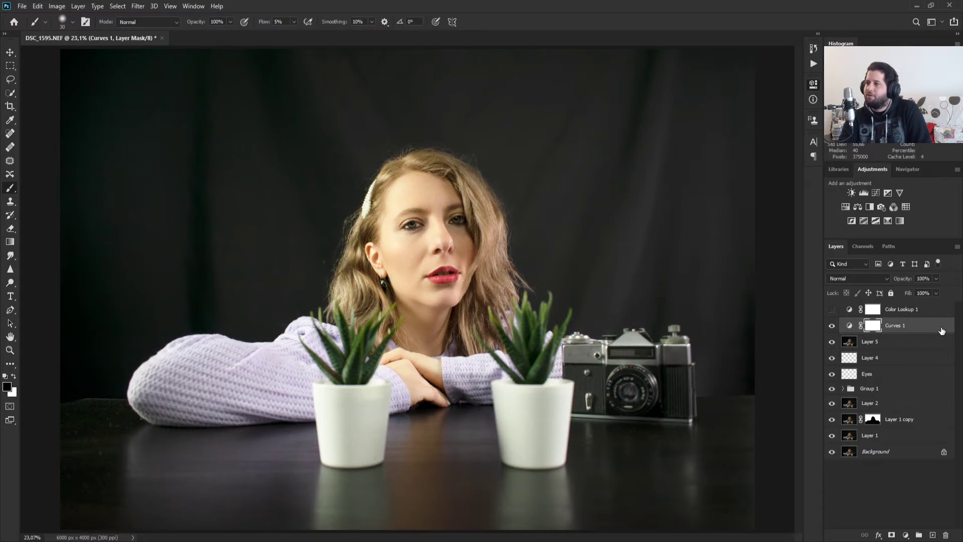
{"action": "key", "text": "h"}
{"action": "key", "text": "x"}
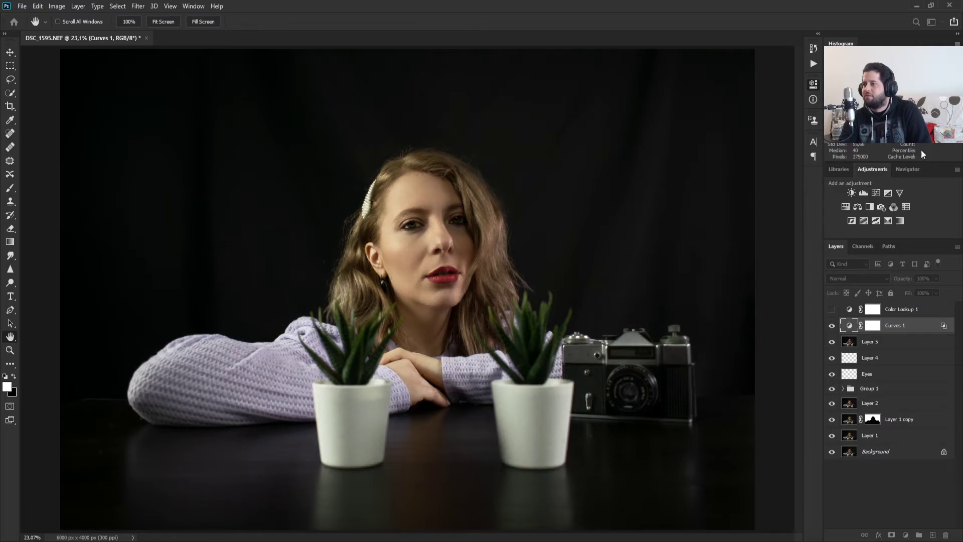
{"action": "key", "text": "b"}
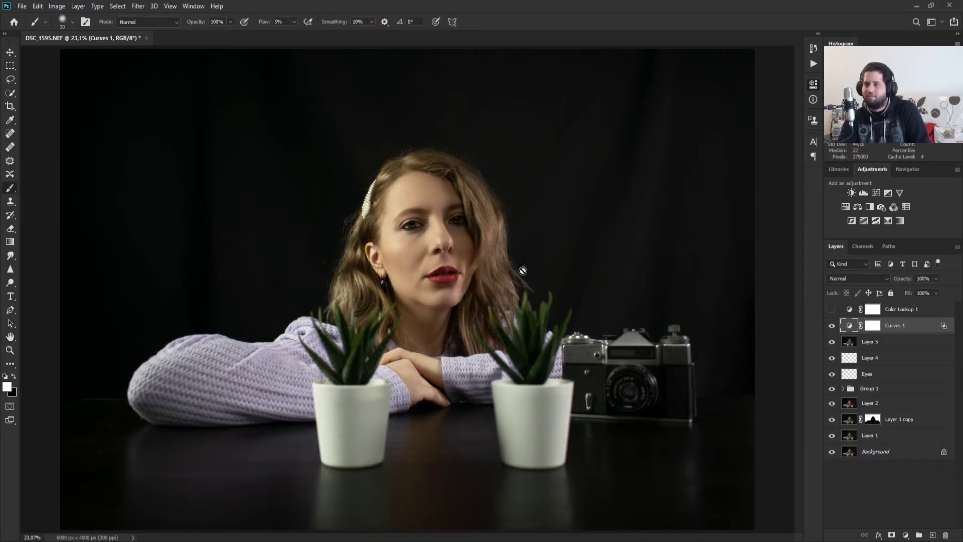
Step: Invert the Curves 1 layer mask to black and raise the brush flow to 100%
{"action": "left_click", "coordinate": [872, 327]}
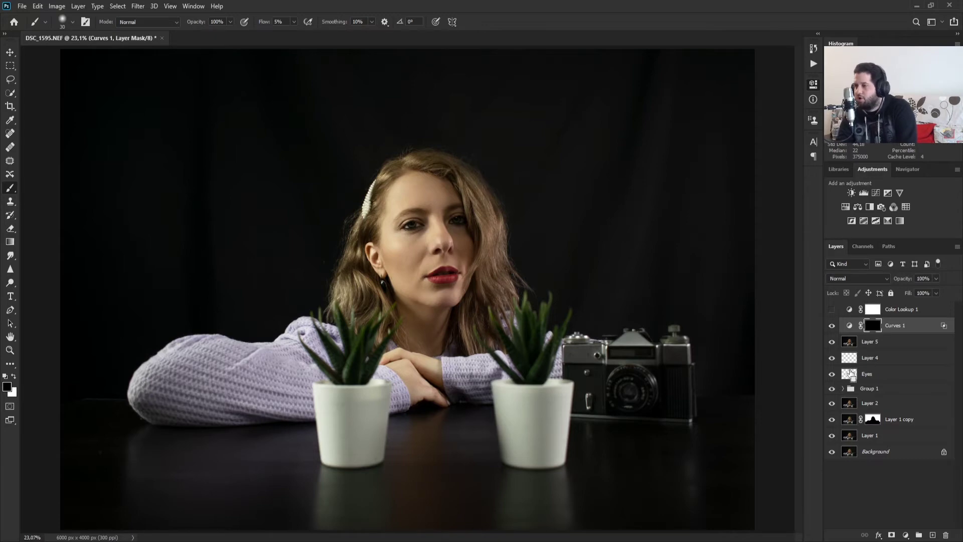
{"action": "key", "text": "ctrl+i"}
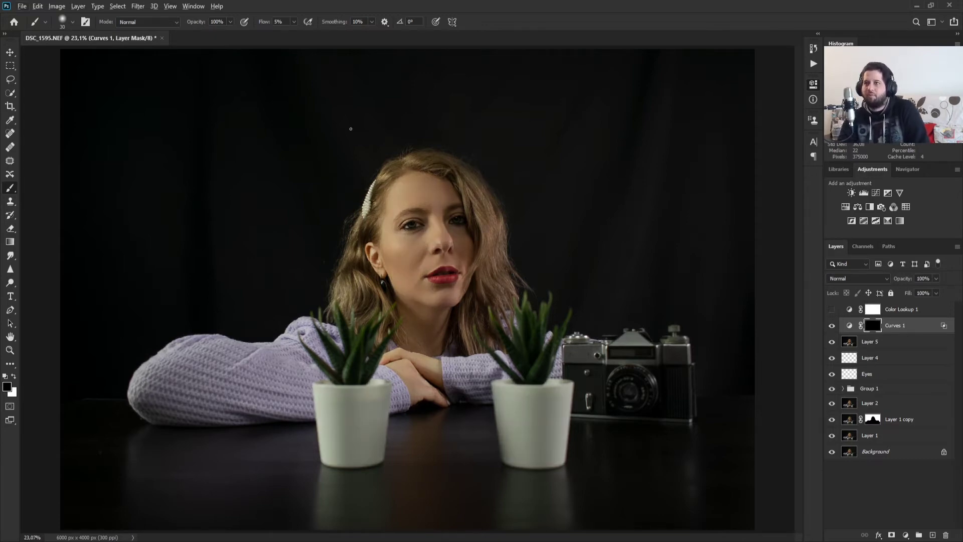
{"action": "left_click_drag", "start_coordinate": [259, 24], "coordinate": [329, 28]}
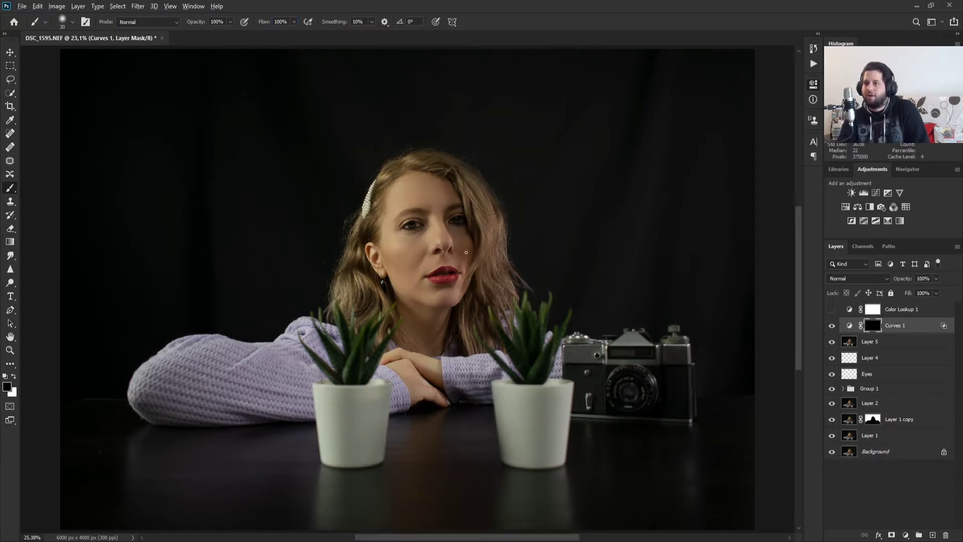
Step: Paint white over the face and hair on the Curves 1 mask with a 200 px brush to brighten them
{"action": "scroll", "coordinate": [376, 203], "scroll_direction": "up", "scroll_amount": 3}
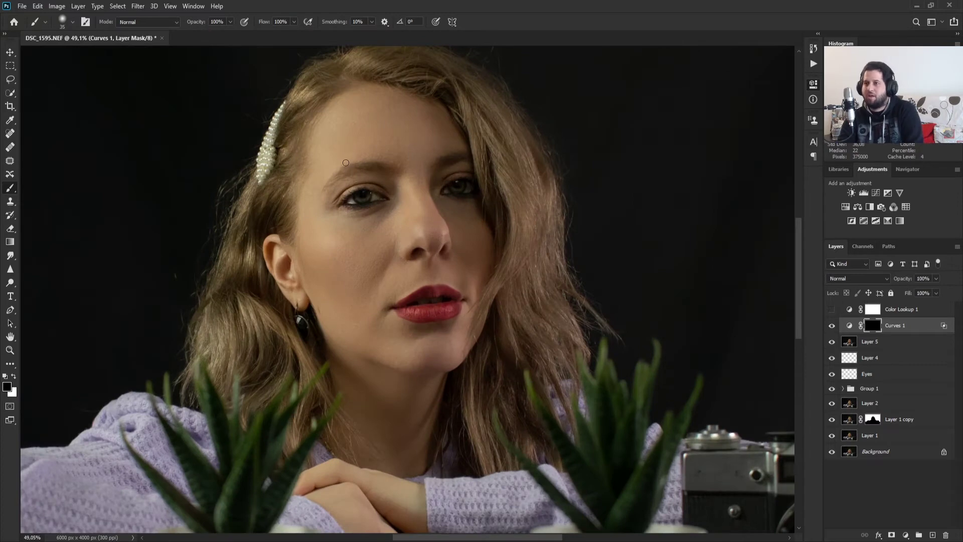
{"action": "key", "text": "bracketright"}
{"action": "key", "text": "bracketright"}
{"action": "key", "text": "bracketright"}
{"action": "key", "text": "bracketright"}
{"action": "key", "text": "bracketright"}
{"action": "key", "text": "bracketright"}
{"action": "key", "text": "bracketright"}
{"action": "key", "text": "bracketright"}
{"action": "key", "text": "bracketright"}
{"action": "key", "text": "bracketright"}
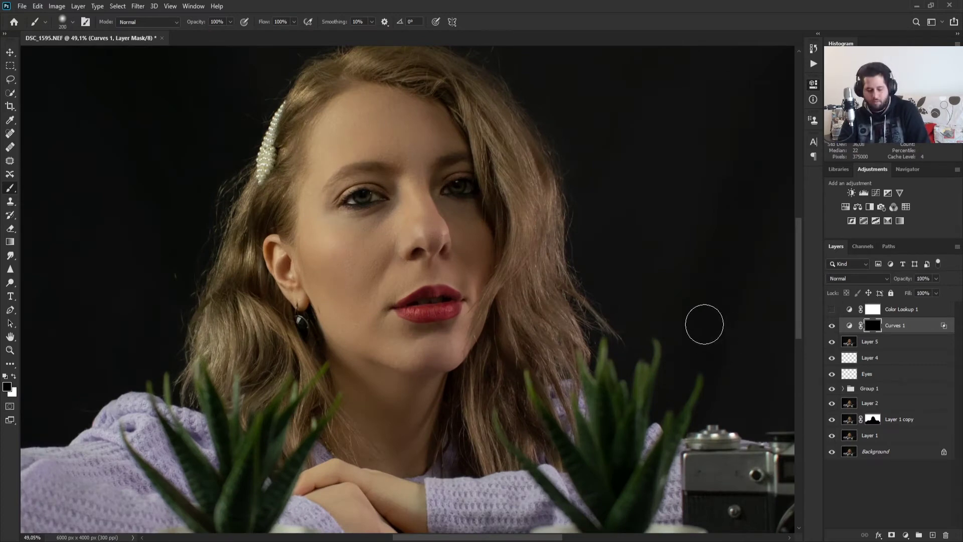
{"action": "left_click", "coordinate": [13, 376]}
{"action": "mouse_move", "coordinate": [354, 248]}
{"action": "left_mouse_down"}
{"action": "mouse_move", "coordinate": [341, 288]}
{"action": "mouse_move", "coordinate": [355, 300]}
{"action": "mouse_move", "coordinate": [376, 283]}
{"action": "mouse_move", "coordinate": [318, 220]}
{"action": "mouse_move", "coordinate": [327, 316]}
{"action": "mouse_move", "coordinate": [397, 357]}
{"action": "left_mouse_up"}
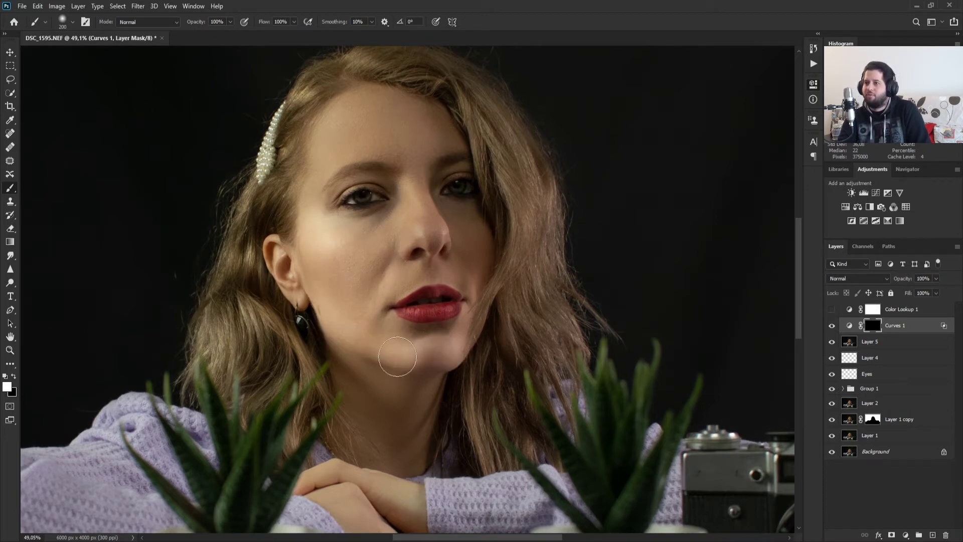
{"action": "mouse_move", "coordinate": [426, 281]}
{"action": "left_mouse_down"}
{"action": "mouse_move", "coordinate": [415, 218]}
{"action": "mouse_move", "coordinate": [436, 239]}
{"action": "mouse_move", "coordinate": [459, 329]}
{"action": "left_mouse_up"}
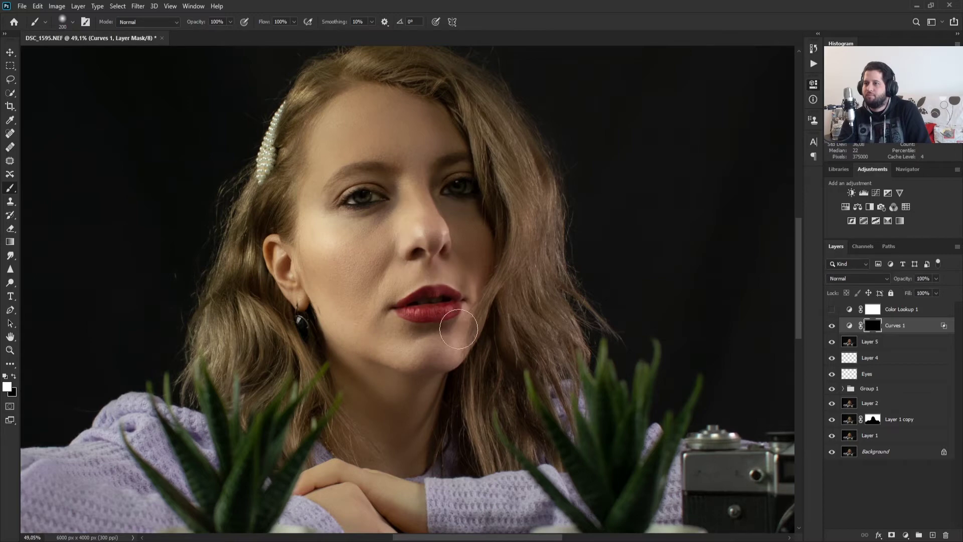
{"action": "mouse_move", "coordinate": [457, 280]}
{"action": "left_mouse_down"}
{"action": "mouse_move", "coordinate": [418, 208]}
{"action": "mouse_move", "coordinate": [409, 148]}
{"action": "mouse_move", "coordinate": [321, 100]}
{"action": "mouse_move", "coordinate": [286, 237]}
{"action": "mouse_move", "coordinate": [300, 300]}
{"action": "mouse_move", "coordinate": [296, 211]}
{"action": "mouse_move", "coordinate": [337, 113]}
{"action": "mouse_move", "coordinate": [228, 348]}
{"action": "mouse_move", "coordinate": [245, 325]}
{"action": "mouse_move", "coordinate": [221, 340]}
{"action": "mouse_move", "coordinate": [219, 370]}
{"action": "left_mouse_up"}
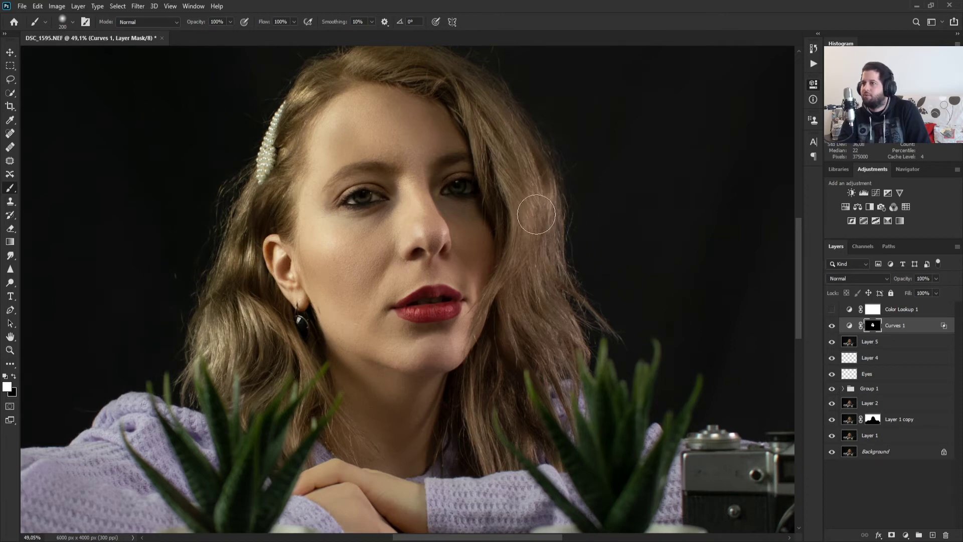
{"action": "left_click_drag", "start_coordinate": [552, 301], "coordinate": [438, 88]}
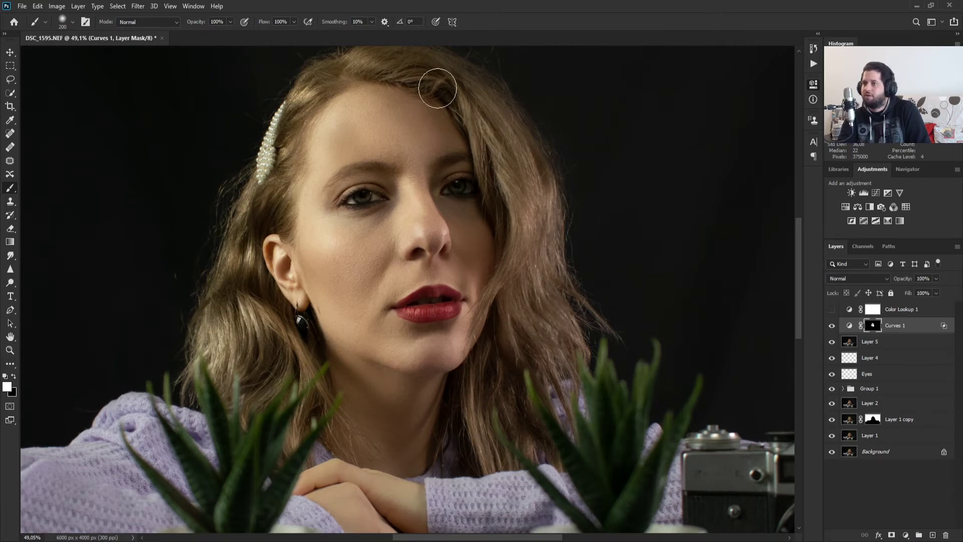
{"action": "left_click_drag", "start_coordinate": [283, 107], "coordinate": [267, 179]}
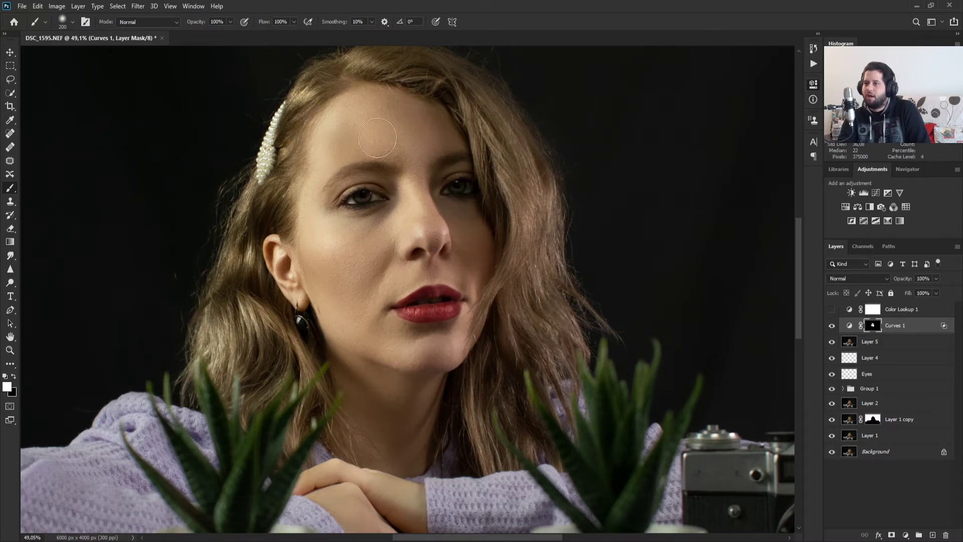
{"action": "mouse_move", "coordinate": [351, 140]}
{"action": "left_mouse_down"}
{"action": "mouse_move", "coordinate": [322, 198]}
{"action": "mouse_move", "coordinate": [336, 146]}
{"action": "left_mouse_up"}
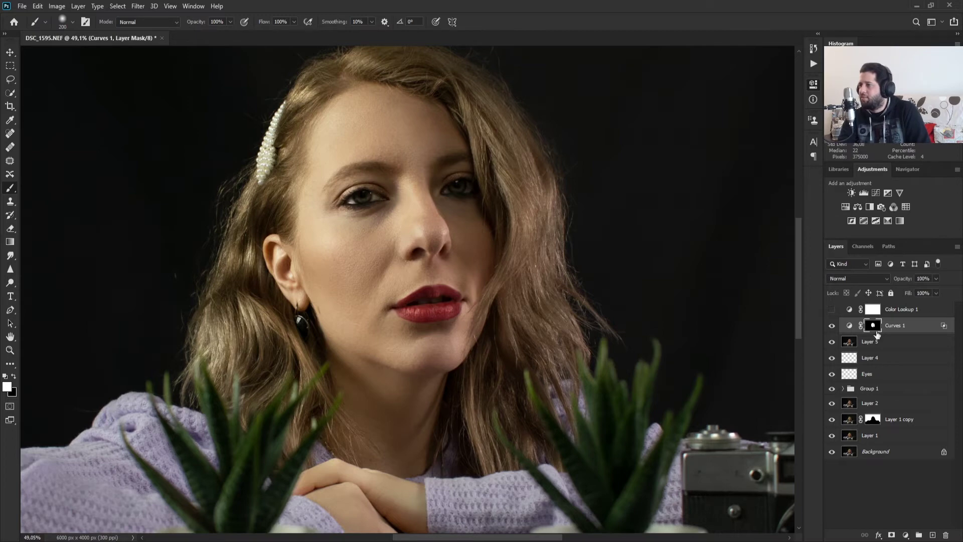
Step: Reduce the fill of the Curves 1 layer to 67%
{"action": "left_click_drag", "start_coordinate": [912, 295], "coordinate": [903, 296]}
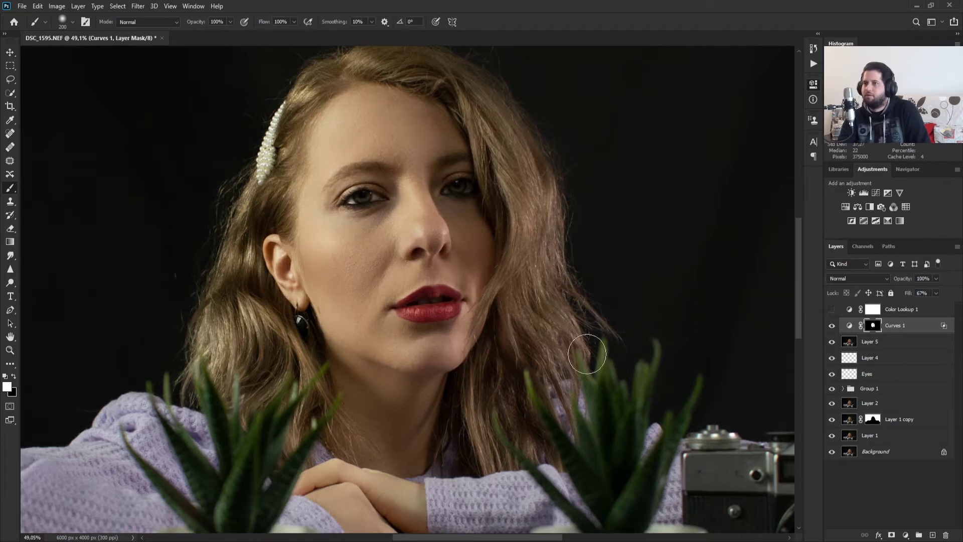
{"action": "scroll", "coordinate": [526, 337], "scroll_direction": "down", "scroll_amount": 5}
{"action": "scroll", "coordinate": [526, 337], "scroll_direction": "up", "scroll_amount": 2}
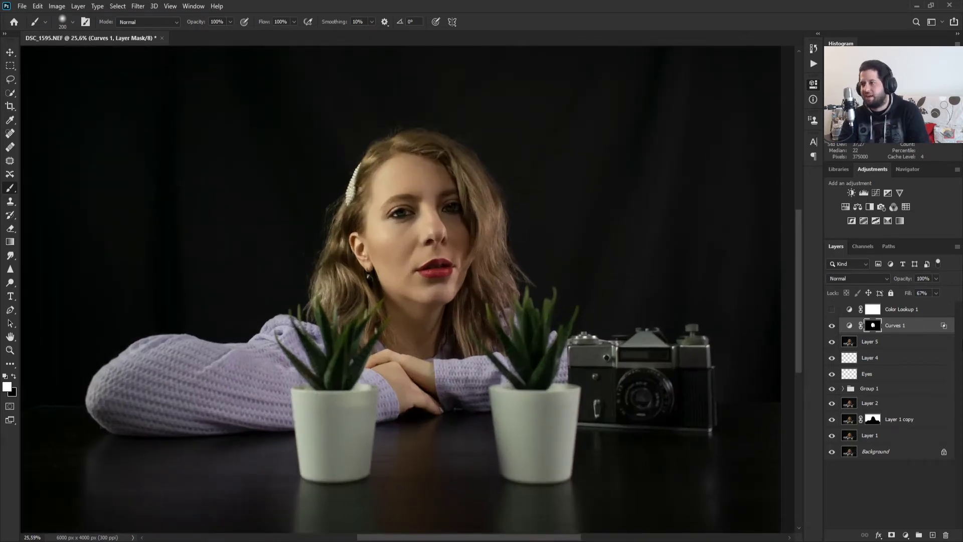
Step: Add a darkening Curves adjustment layer above Curves 1 and exclude the bright tones from it with Blend If
{"action": "left_click", "coordinate": [876, 193]}
{"action": "left_click_drag", "start_coordinate": [754, 173], "coordinate": [767, 181]}
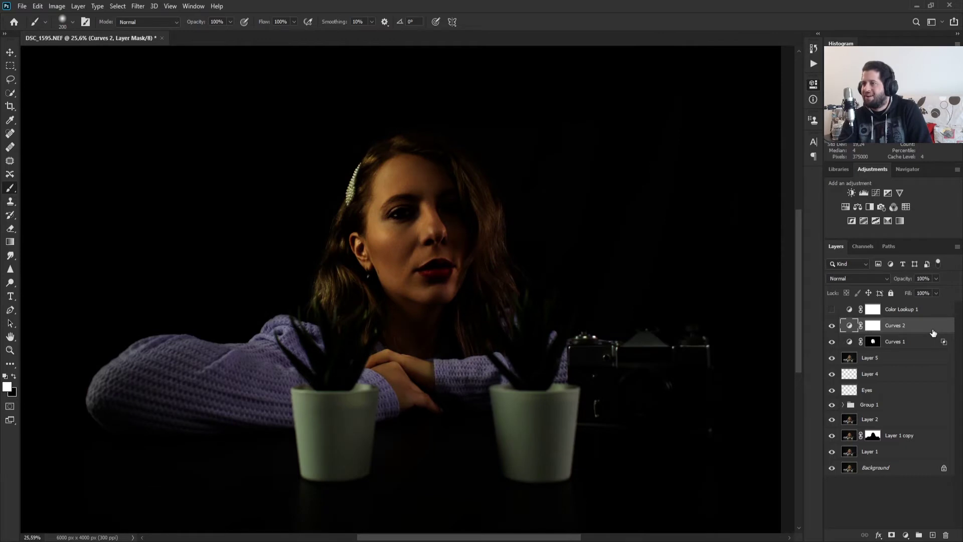
{"action": "key", "text": "h"}
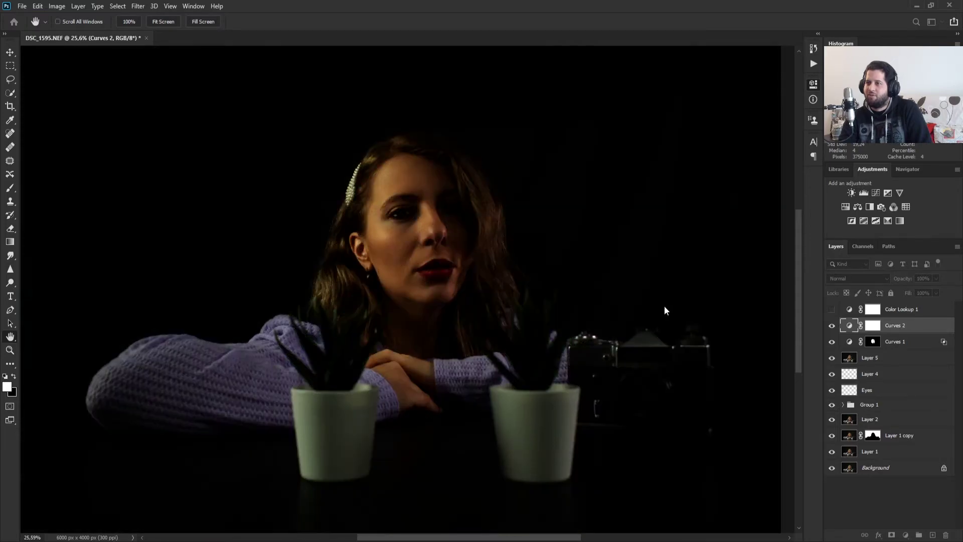
{"action": "left_click", "coordinate": [831, 319]}
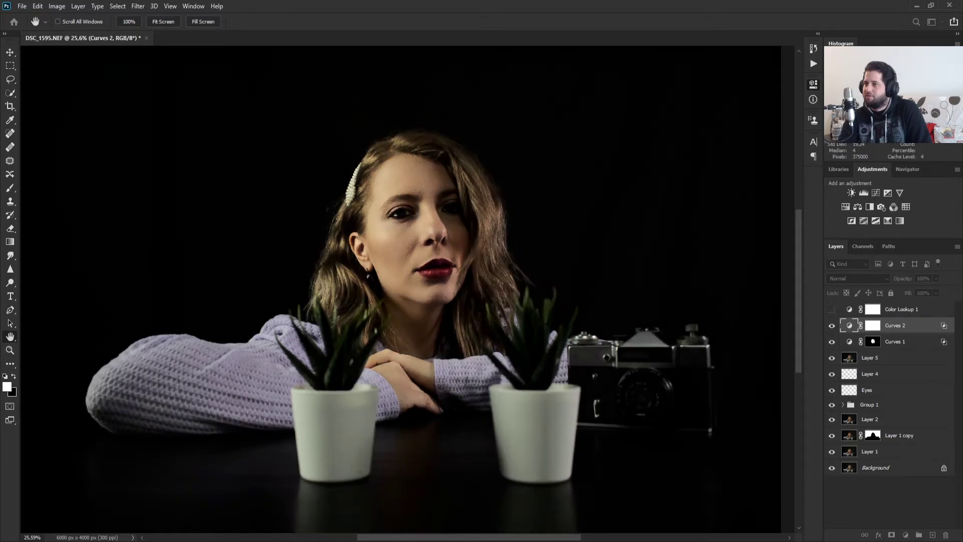
{"action": "key", "text": "b"}
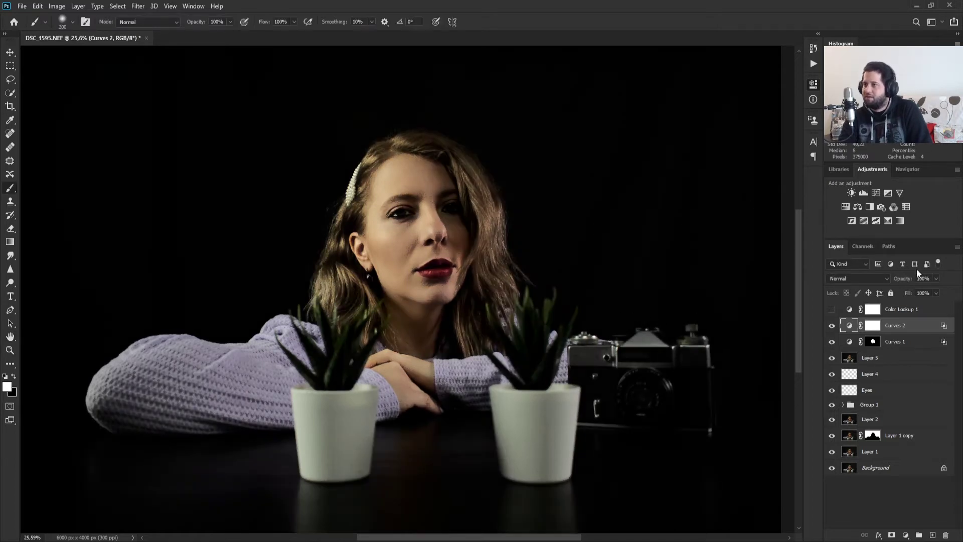
Step: Reduce the fill of the Curves 2 layer to 63% and invert its mask to black
{"action": "mouse_move", "coordinate": [904, 293]}
{"action": "left_mouse_down"}
{"action": "mouse_move", "coordinate": [894, 300]}
{"action": "mouse_move", "coordinate": [903, 298]}
{"action": "left_mouse_up"}
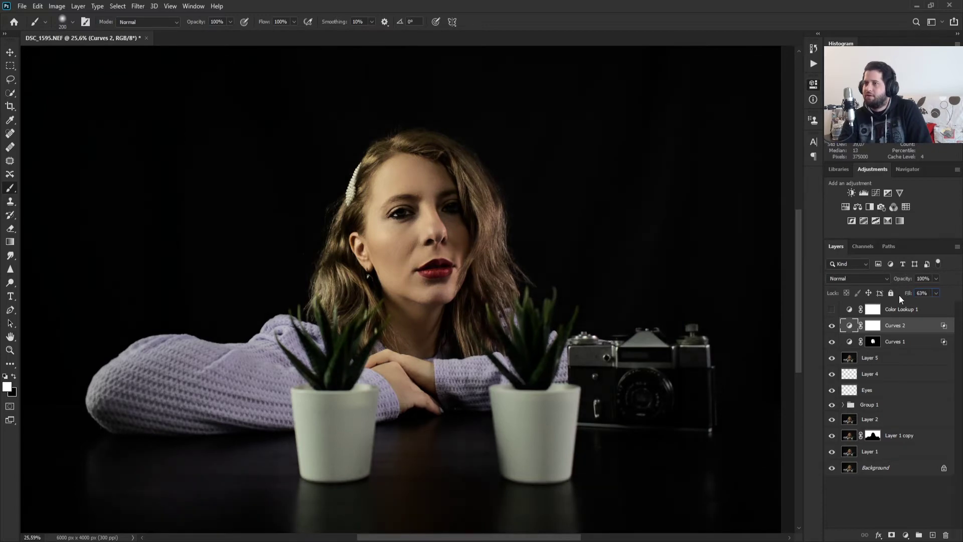
{"action": "left_click", "coordinate": [871, 325]}
{"action": "key", "text": "ctrl+i"}
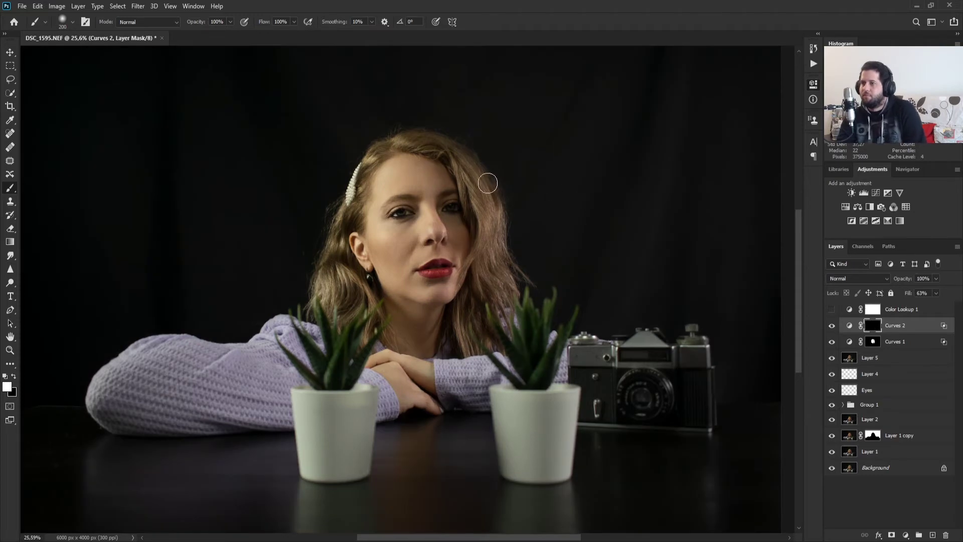
{"action": "scroll", "coordinate": [479, 205], "scroll_direction": "up", "scroll_amount": 4}
{"action": "scroll", "coordinate": [362, 394], "scroll_direction": "down", "scroll_amount": 6}
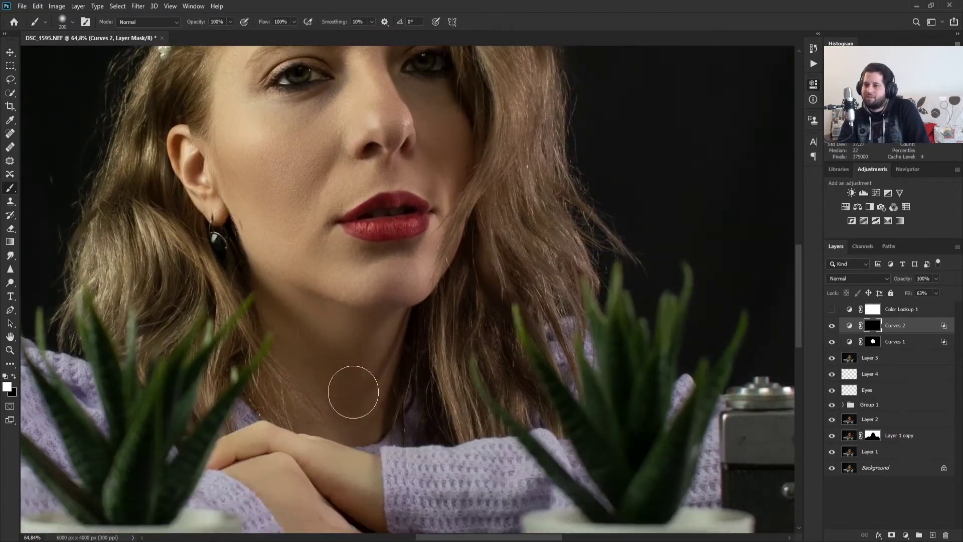
Step: Paint white on the Curves 2 mask over the shadows of the hands, neck and hair to deepen them
{"action": "scroll", "coordinate": [358, 463], "scroll_direction": "up", "scroll_amount": 3}
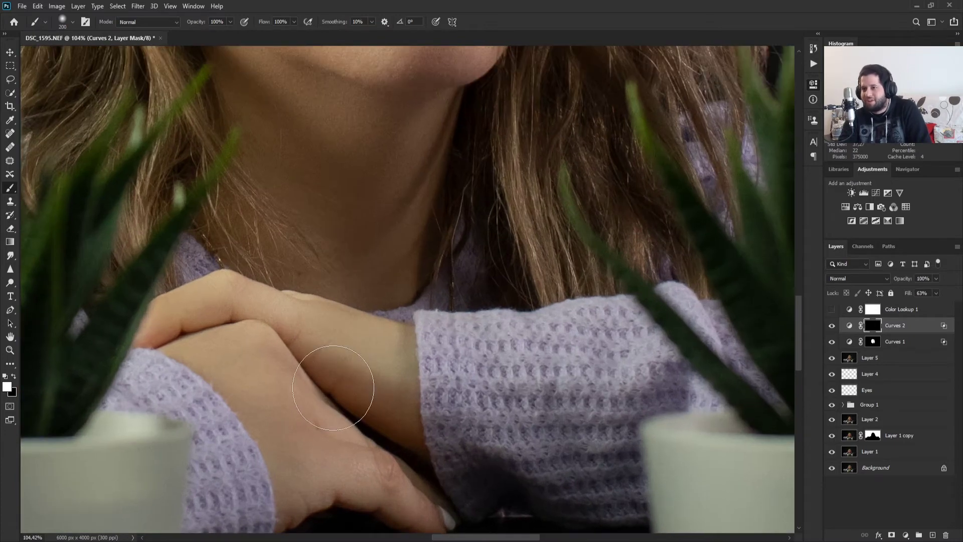
{"action": "mouse_move", "coordinate": [333, 388]}
{"action": "left_mouse_down"}
{"action": "mouse_move", "coordinate": [365, 401]}
{"action": "mouse_move", "coordinate": [398, 441]}
{"action": "left_mouse_up"}
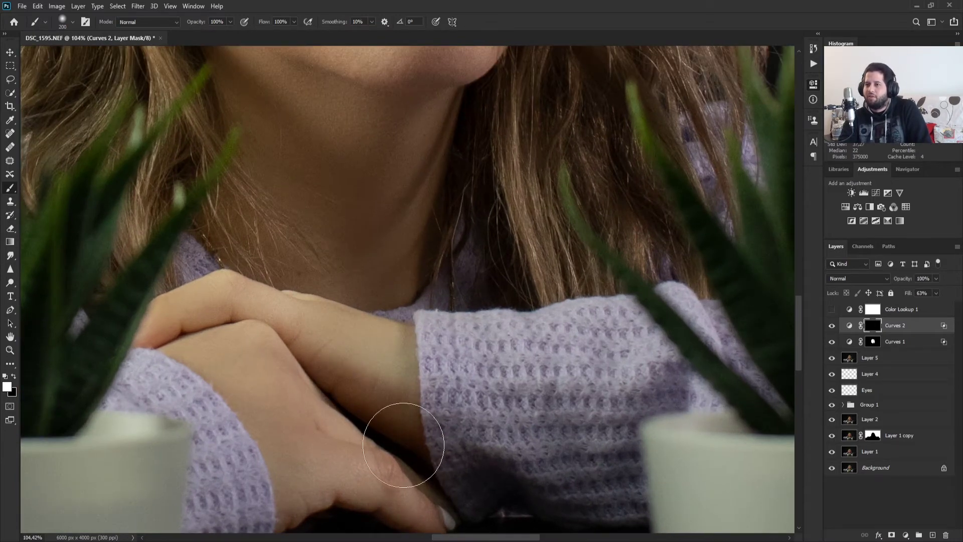
{"action": "left_click_drag", "start_coordinate": [438, 207], "coordinate": [418, 354]}
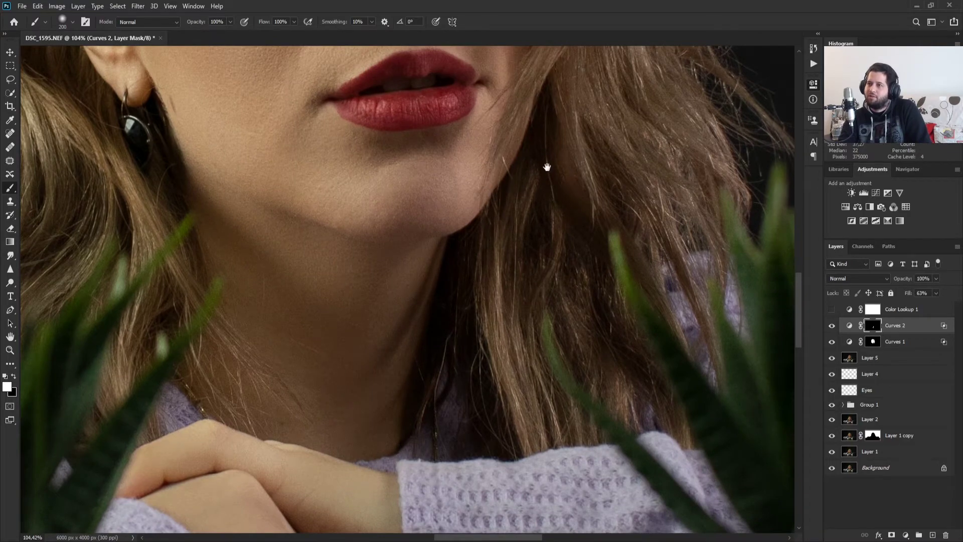
{"action": "left_click_drag", "start_coordinate": [546, 166], "coordinate": [428, 369]}
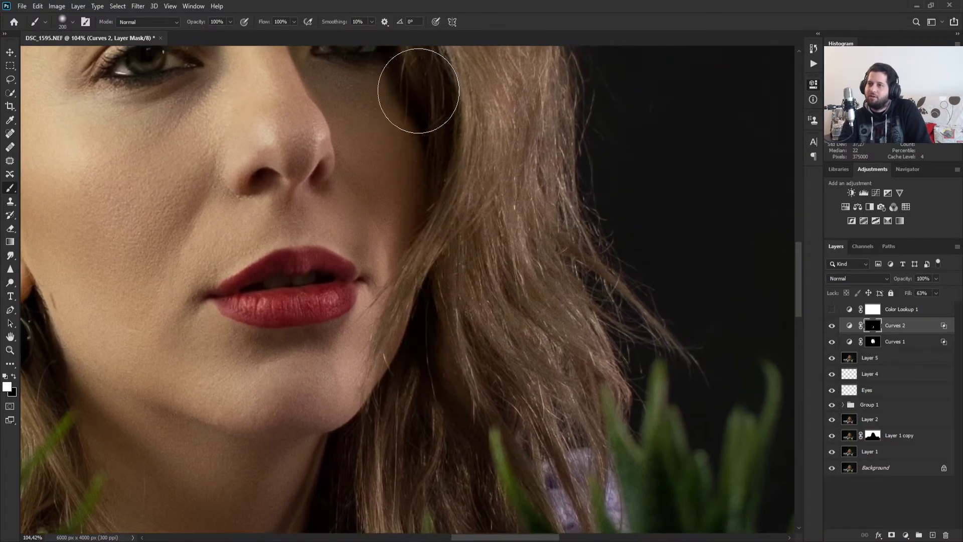
{"action": "left_click_drag", "start_coordinate": [469, 250], "coordinate": [470, 400]}
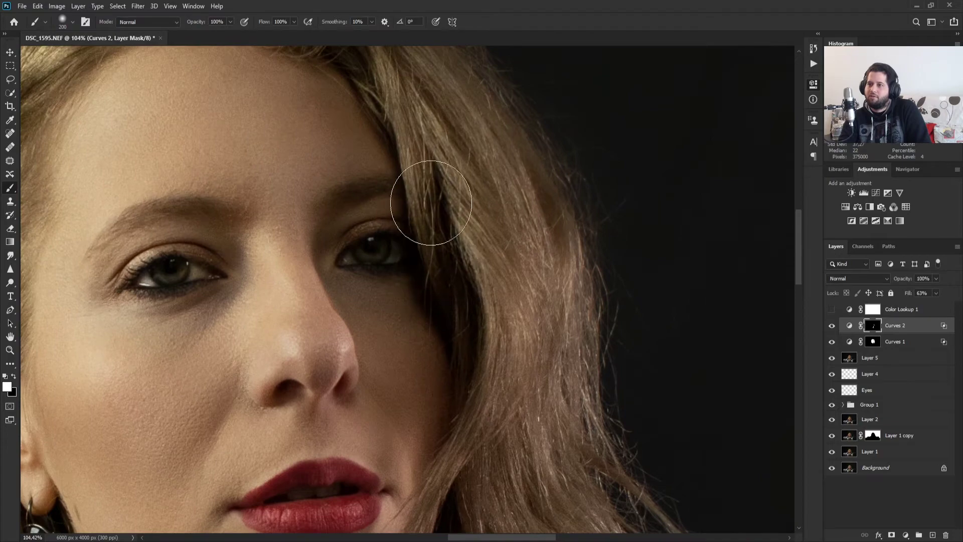
{"action": "left_click_drag", "start_coordinate": [440, 279], "coordinate": [561, 350]}
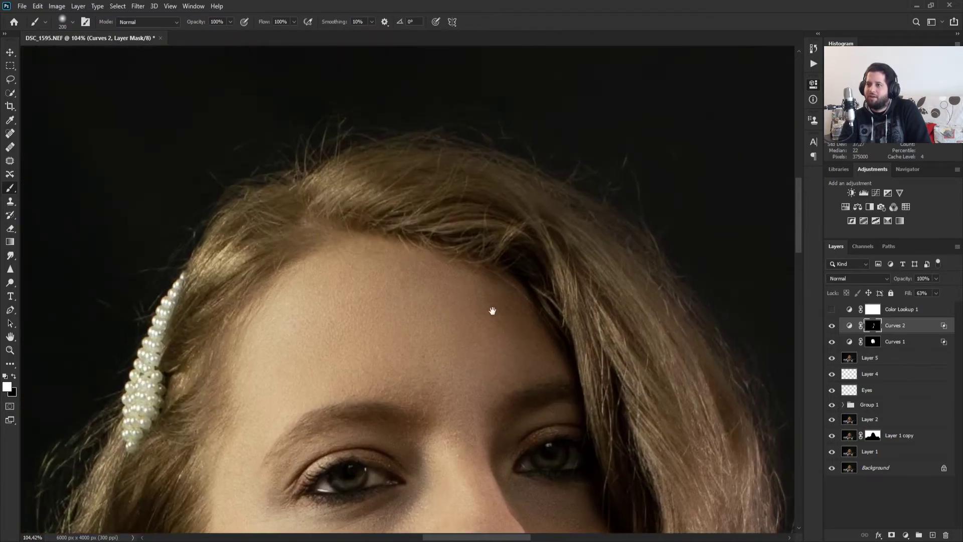
{"action": "mouse_move", "coordinate": [272, 320]}
{"action": "left_mouse_down"}
{"action": "mouse_move", "coordinate": [385, 258]}
{"action": "mouse_move", "coordinate": [438, 155]}
{"action": "mouse_move", "coordinate": [332, 291]}
{"action": "mouse_move", "coordinate": [341, 202]}
{"action": "mouse_move", "coordinate": [330, 115]}
{"action": "left_mouse_up"}
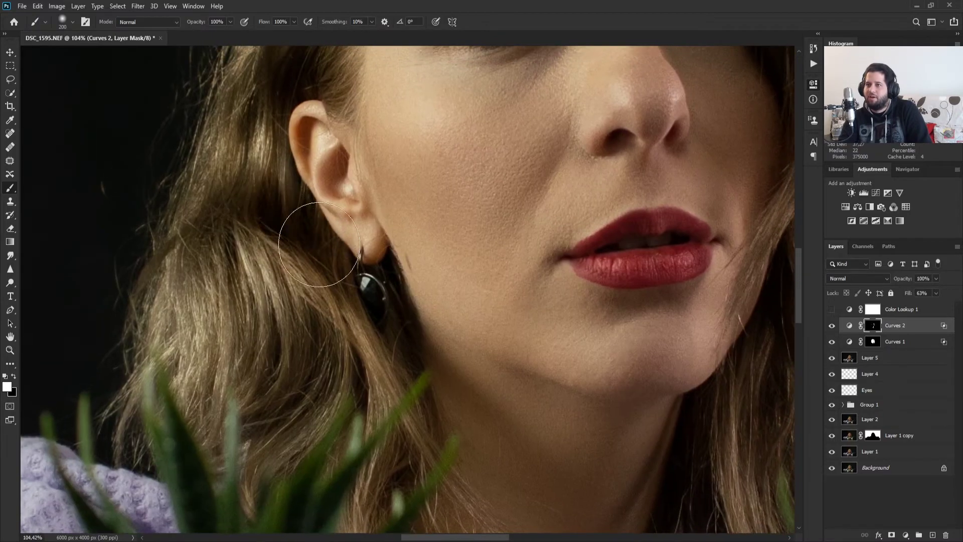
{"action": "left_click_drag", "start_coordinate": [408, 377], "coordinate": [307, 228]}
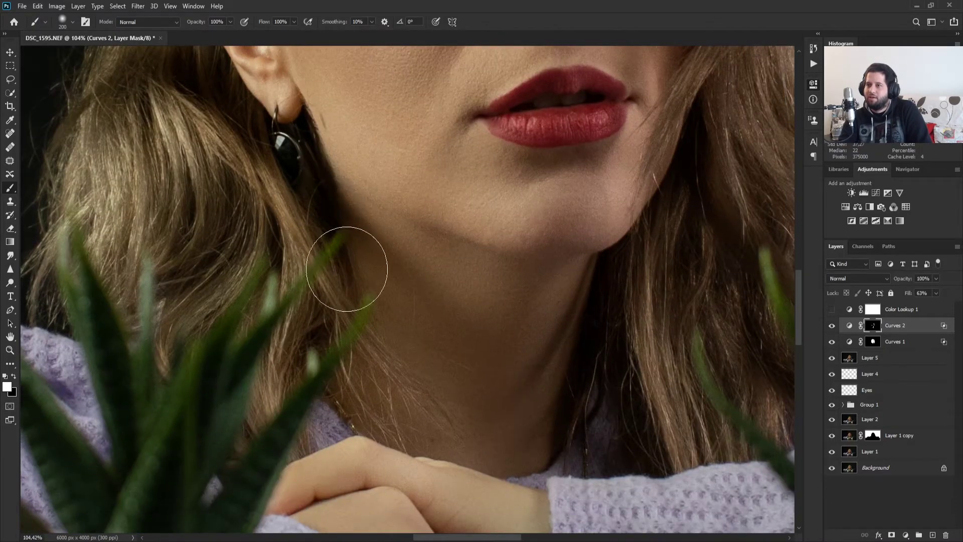
Step: Reduce the fill of the Curves 2 layer to 36%
{"action": "scroll", "coordinate": [533, 267], "scroll_direction": "down", "scroll_amount": 8}
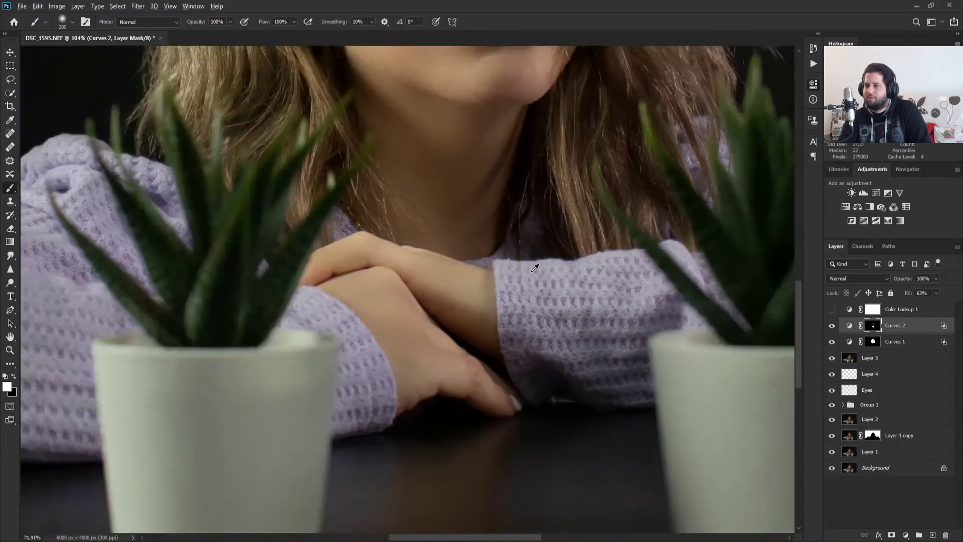
{"action": "scroll", "coordinate": [534, 267], "scroll_direction": "down", "scroll_amount": 2}
{"action": "scroll", "coordinate": [604, 264], "scroll_direction": "up", "scroll_amount": 5}
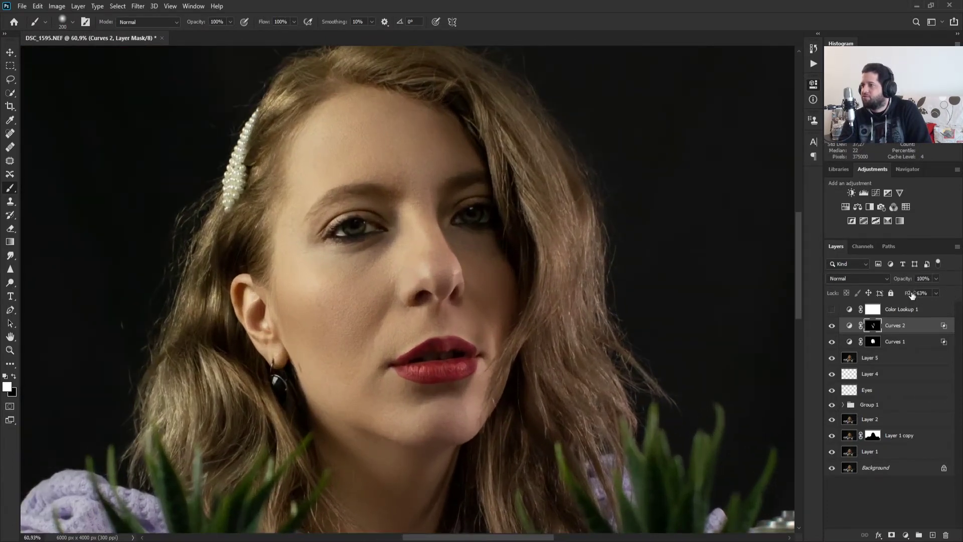
{"action": "left_click_drag", "start_coordinate": [912, 295], "coordinate": [898, 295]}
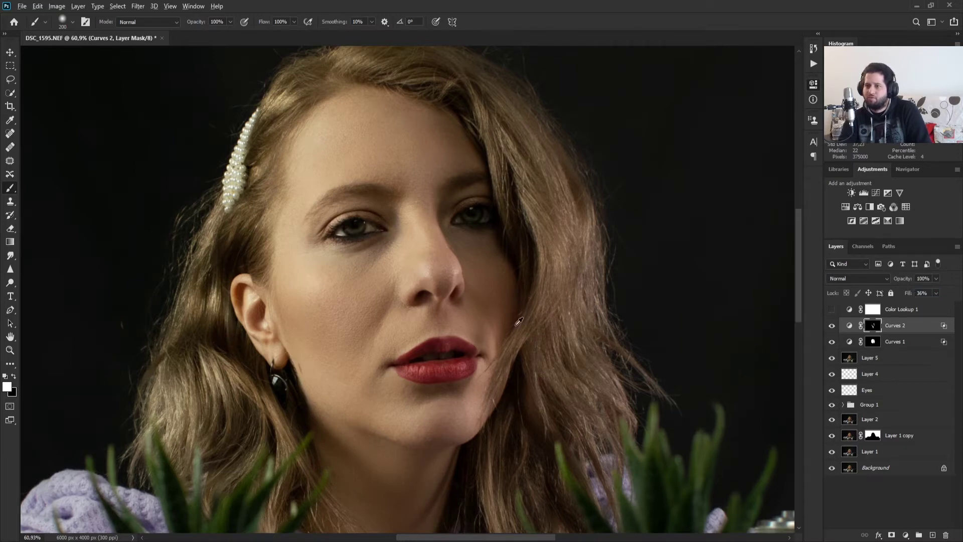
{"action": "scroll", "coordinate": [519, 322], "scroll_direction": "down", "scroll_amount": 2}
{"action": "scroll", "coordinate": [520, 322], "scroll_direction": "down", "scroll_amount": 3}
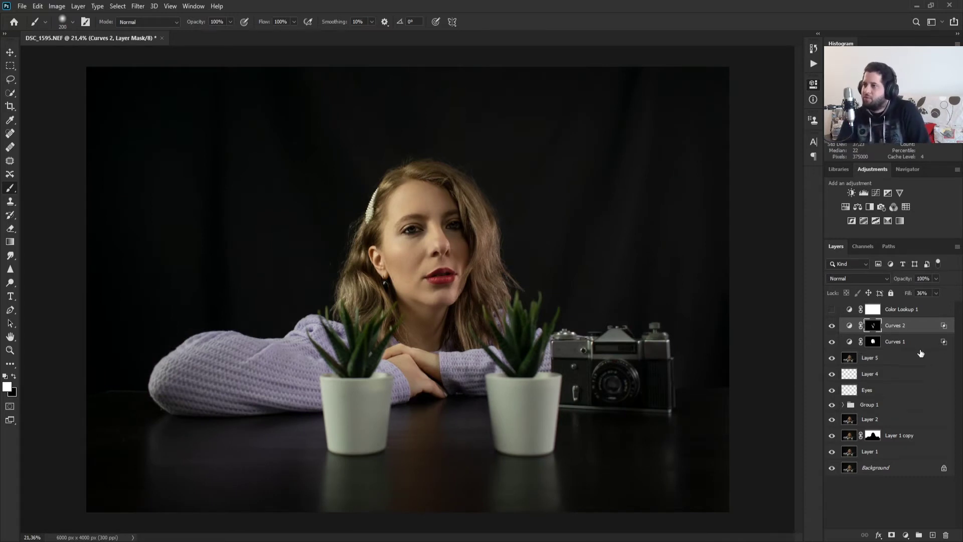
Step: Add an empty layer above Curves 2 in Overlay mode and set the brush flow to 5%
{"action": "left_click", "coordinate": [875, 193]}
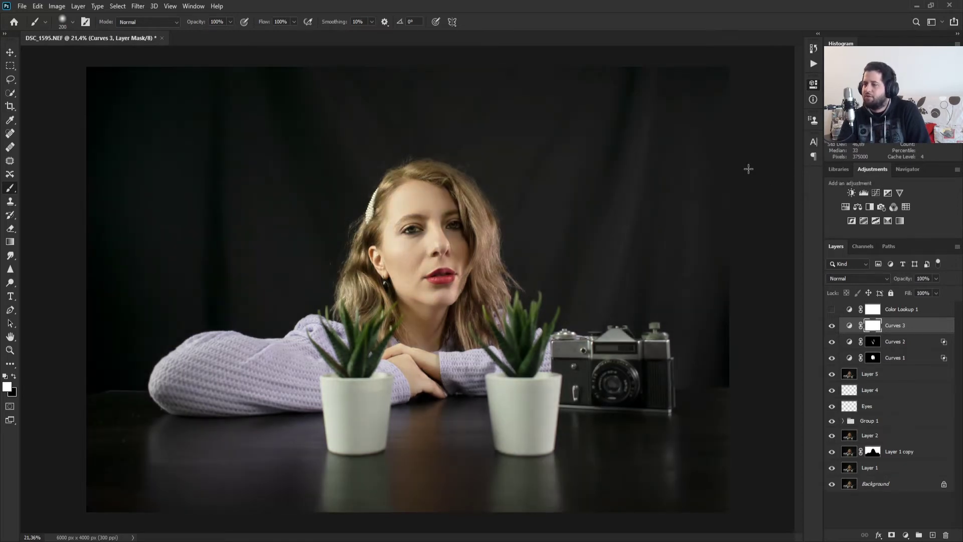
{"action": "key", "text": "Delete"}
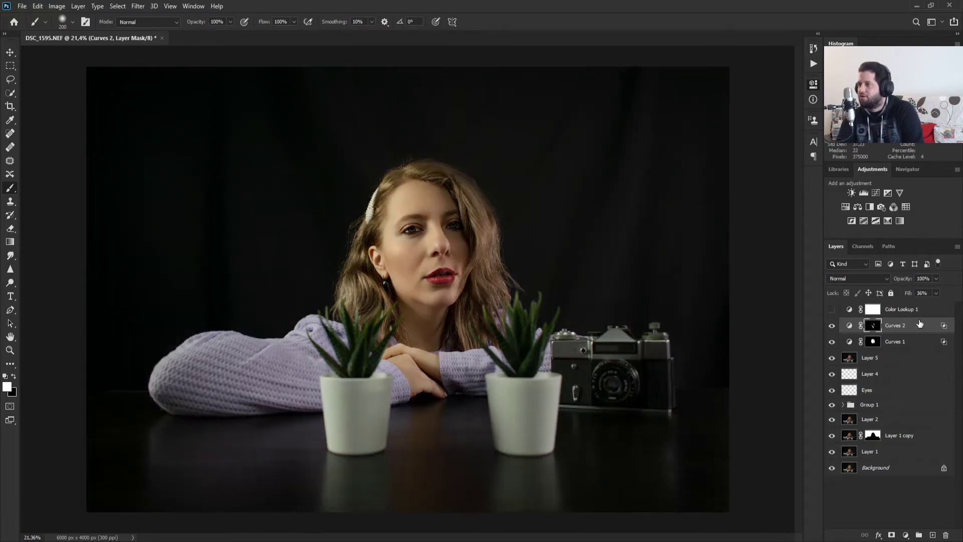
{"action": "left_click", "coordinate": [932, 535]}
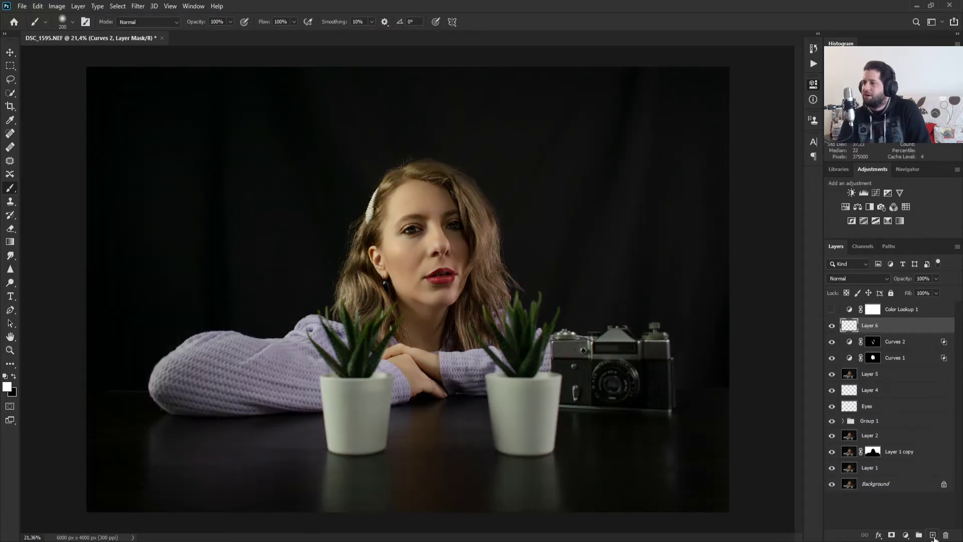
{"action": "scroll", "coordinate": [633, 369], "scroll_direction": "up", "scroll_amount": 5}
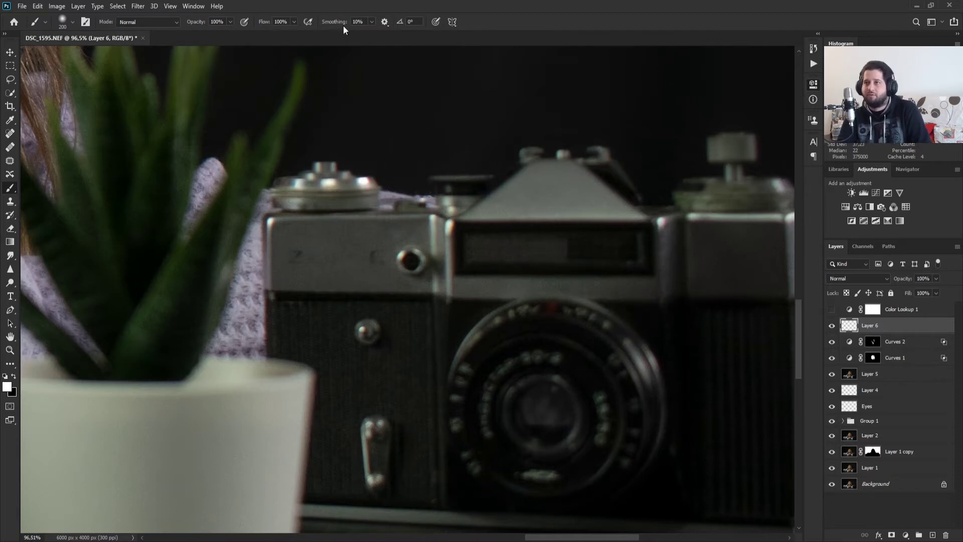
{"action": "left_click", "coordinate": [281, 23]}
{"action": "type", "text": "5"}
{"action": "key", "text": "Return"}
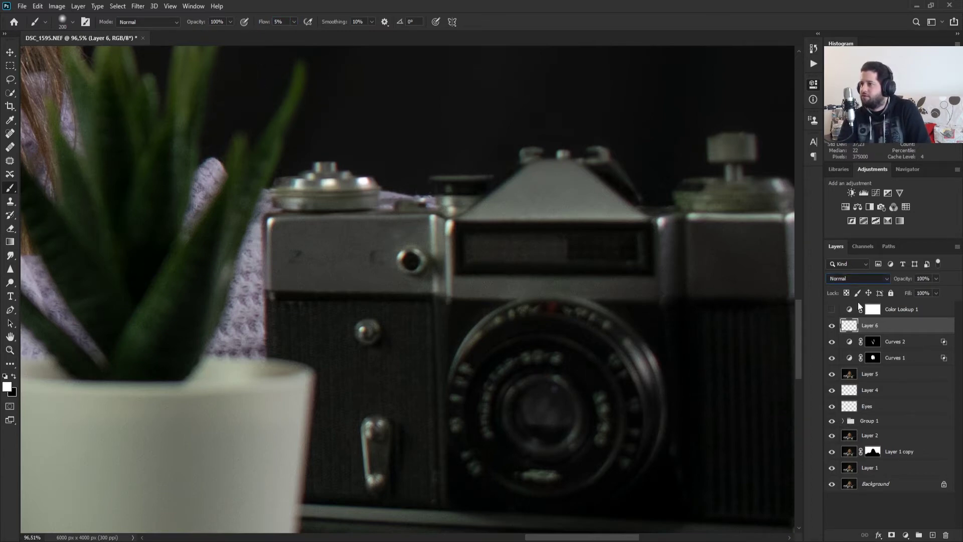
{"action": "scroll", "coordinate": [860, 279], "scroll_direction": "down", "scroll_amount": 12}
Step: Paint white over the camera's lens rim and the small lever beside it with a 100 px brush
{"action": "mouse_move", "coordinate": [664, 408]}
{"action": "left_mouse_down"}
{"action": "mouse_move", "coordinate": [653, 383]}
{"action": "mouse_move", "coordinate": [657, 446]}
{"action": "mouse_move", "coordinate": [621, 441]}
{"action": "mouse_move", "coordinate": [625, 451]}
{"action": "mouse_move", "coordinate": [577, 475]}
{"action": "mouse_move", "coordinate": [618, 383]}
{"action": "mouse_move", "coordinate": [616, 356]}
{"action": "mouse_move", "coordinate": [620, 446]}
{"action": "mouse_move", "coordinate": [655, 366]}
{"action": "mouse_move", "coordinate": [649, 358]}
{"action": "mouse_move", "coordinate": [623, 367]}
{"action": "left_mouse_up"}
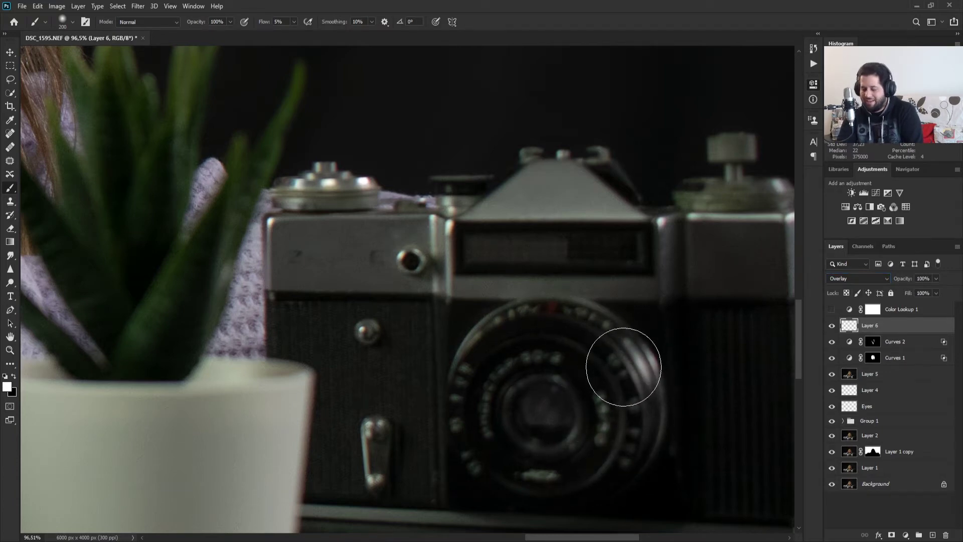
{"action": "key", "text": "bracketleft"}
{"action": "key", "text": "bracketleft"}
{"action": "key", "text": "bracketleft"}
{"action": "key", "text": "bracketleft"}
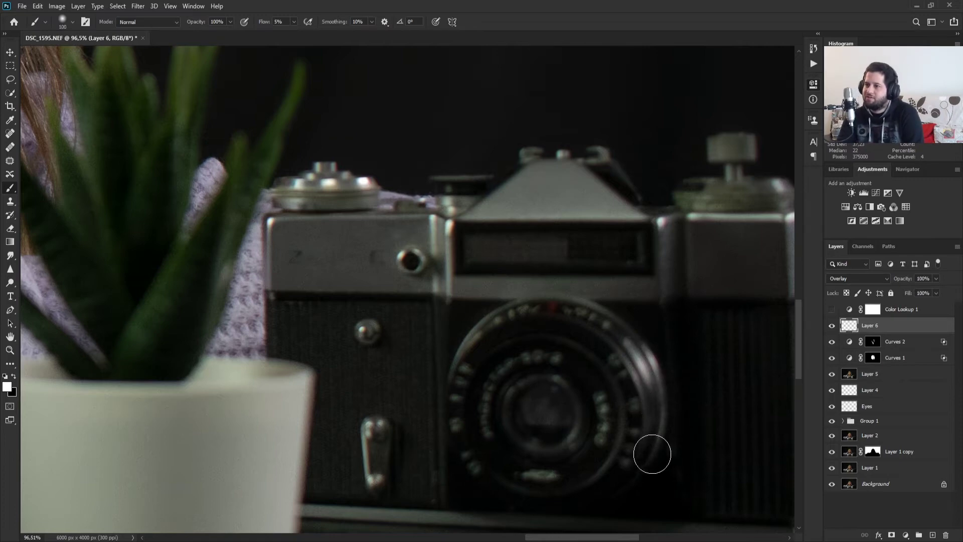
{"action": "mouse_move", "coordinate": [652, 454]}
{"action": "left_mouse_down"}
{"action": "mouse_move", "coordinate": [638, 344]}
{"action": "mouse_move", "coordinate": [645, 436]}
{"action": "mouse_move", "coordinate": [595, 333]}
{"action": "mouse_move", "coordinate": [469, 396]}
{"action": "mouse_move", "coordinate": [494, 473]}
{"action": "mouse_move", "coordinate": [365, 436]}
{"action": "left_mouse_up"}
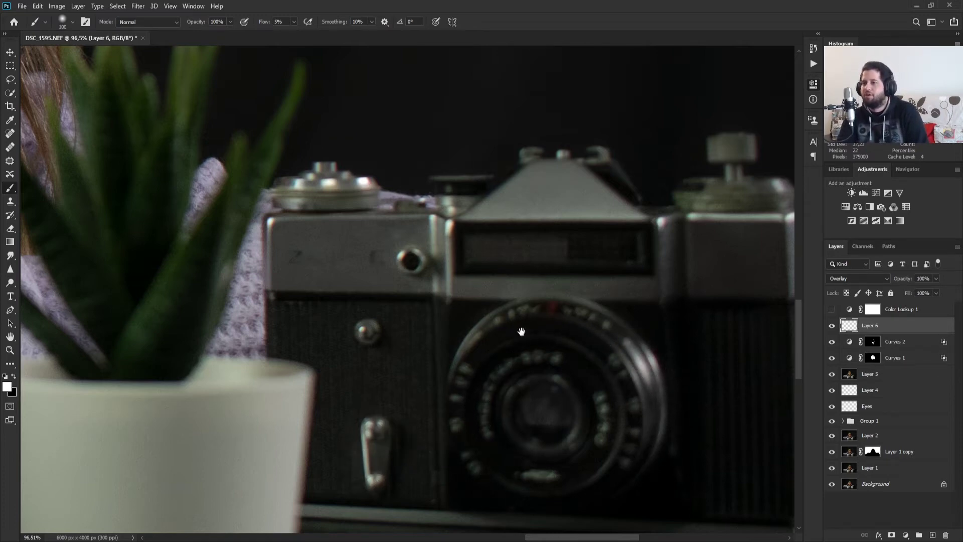
Step: Brighten the camera's top dials, viewfinder hump and upper metal edges with soft white strokes on the Overlay layer
{"action": "mouse_move", "coordinate": [521, 332]}
{"action": "left_mouse_down"}
{"action": "mouse_move", "coordinate": [517, 520]}
{"action": "mouse_move", "coordinate": [384, 444]}
{"action": "mouse_move", "coordinate": [398, 454]}
{"action": "left_mouse_up"}
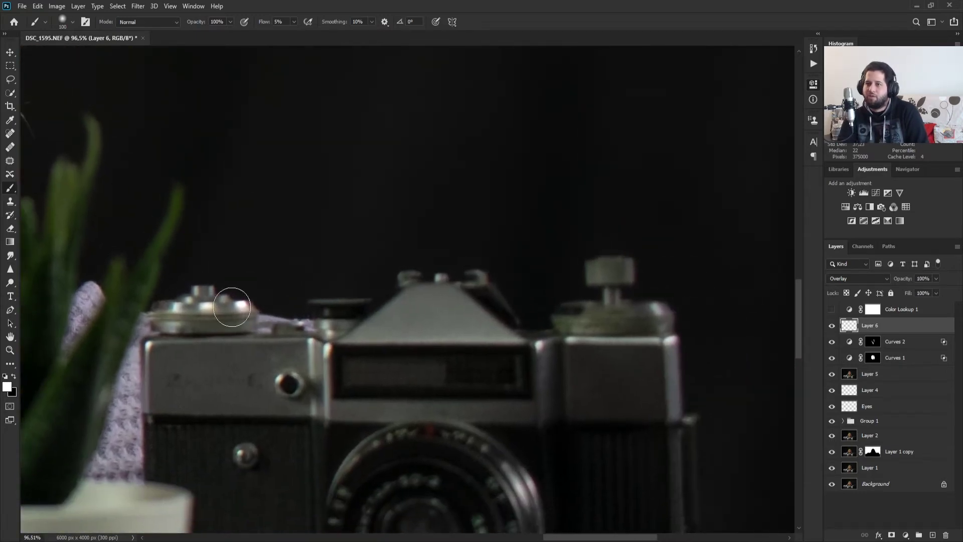
{"action": "mouse_move", "coordinate": [232, 307]}
{"action": "left_mouse_down"}
{"action": "mouse_move", "coordinate": [208, 301]}
{"action": "mouse_move", "coordinate": [204, 318]}
{"action": "mouse_move", "coordinate": [234, 318]}
{"action": "left_mouse_up"}
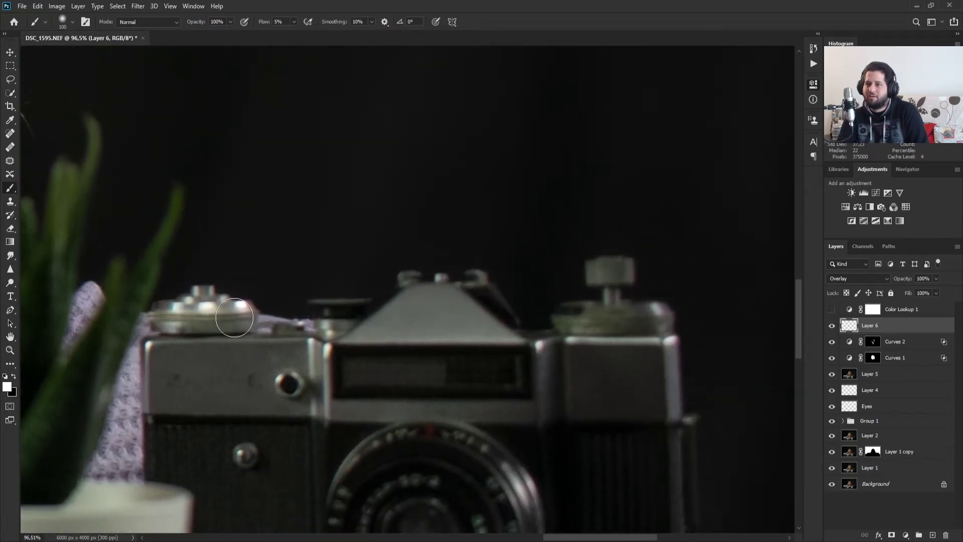
{"action": "mouse_move", "coordinate": [679, 344]}
{"action": "left_mouse_down"}
{"action": "mouse_move", "coordinate": [664, 348]}
{"action": "mouse_move", "coordinate": [657, 316]}
{"action": "mouse_move", "coordinate": [619, 269]}
{"action": "mouse_move", "coordinate": [608, 284]}
{"action": "left_mouse_up"}
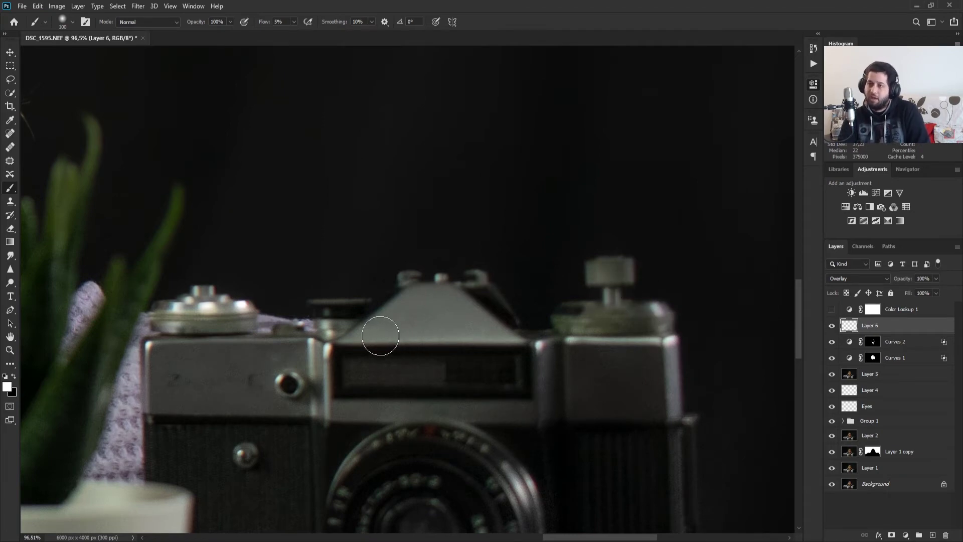
{"action": "mouse_move", "coordinate": [380, 336]}
{"action": "left_mouse_down"}
{"action": "mouse_move", "coordinate": [284, 327]}
{"action": "mouse_move", "coordinate": [311, 352]}
{"action": "mouse_move", "coordinate": [321, 411]}
{"action": "mouse_move", "coordinate": [321, 358]}
{"action": "mouse_move", "coordinate": [316, 395]}
{"action": "mouse_move", "coordinate": [339, 376]}
{"action": "mouse_move", "coordinate": [417, 386]}
{"action": "mouse_move", "coordinate": [270, 393]}
{"action": "mouse_move", "coordinate": [238, 384]}
{"action": "mouse_move", "coordinate": [240, 364]}
{"action": "mouse_move", "coordinate": [380, 348]}
{"action": "mouse_move", "coordinate": [288, 362]}
{"action": "mouse_move", "coordinate": [292, 348]}
{"action": "mouse_move", "coordinate": [205, 331]}
{"action": "mouse_move", "coordinate": [320, 290]}
{"action": "mouse_move", "coordinate": [309, 196]}
{"action": "mouse_move", "coordinate": [315, 143]}
{"action": "mouse_move", "coordinate": [316, 183]}
{"action": "mouse_move", "coordinate": [317, 163]}
{"action": "left_mouse_up"}
Step: Add more white strokes around the camera's lens ring to strengthen its highlights
{"action": "scroll", "coordinate": [322, 393], "scroll_direction": "down", "scroll_amount": 5}
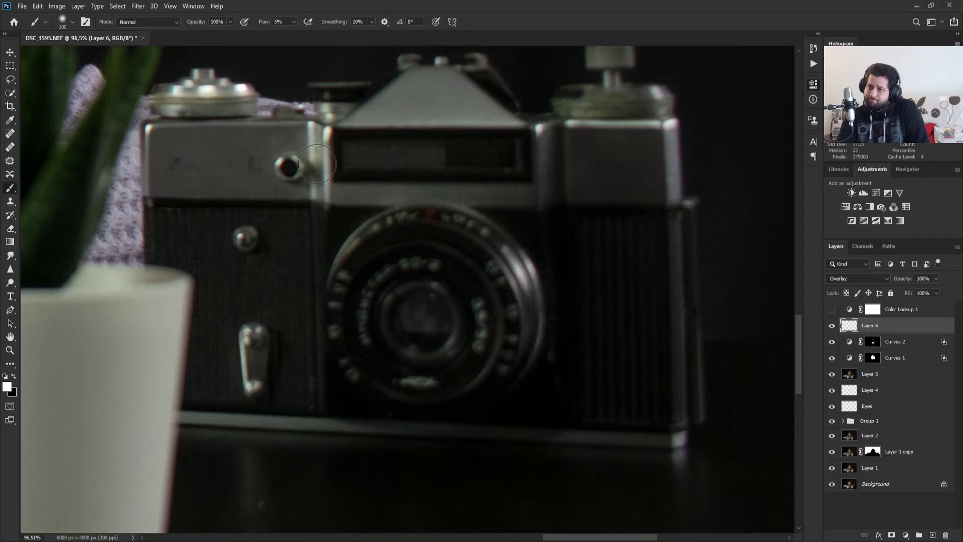
{"action": "scroll", "coordinate": [464, 239], "scroll_direction": "down", "scroll_amount": 4}
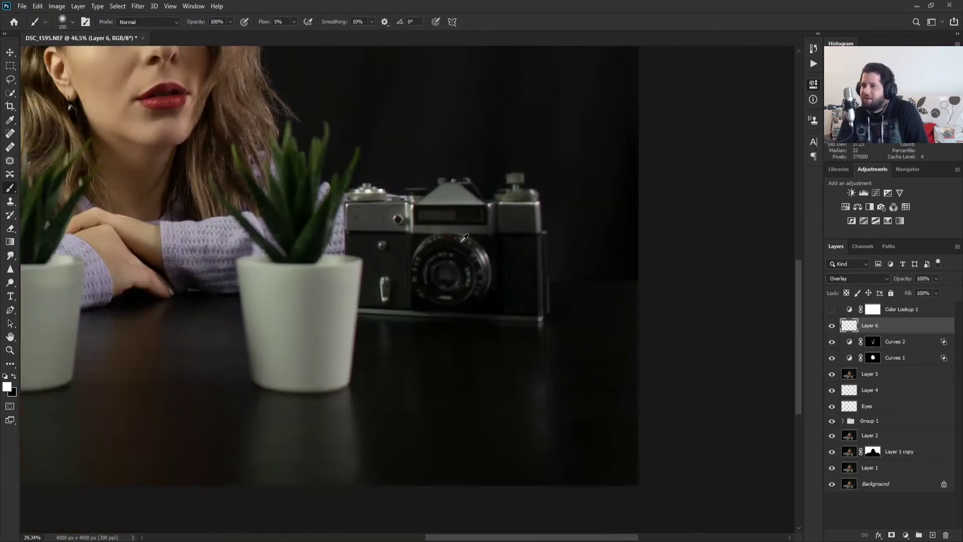
{"action": "scroll", "coordinate": [464, 238], "scroll_direction": "up", "scroll_amount": 5}
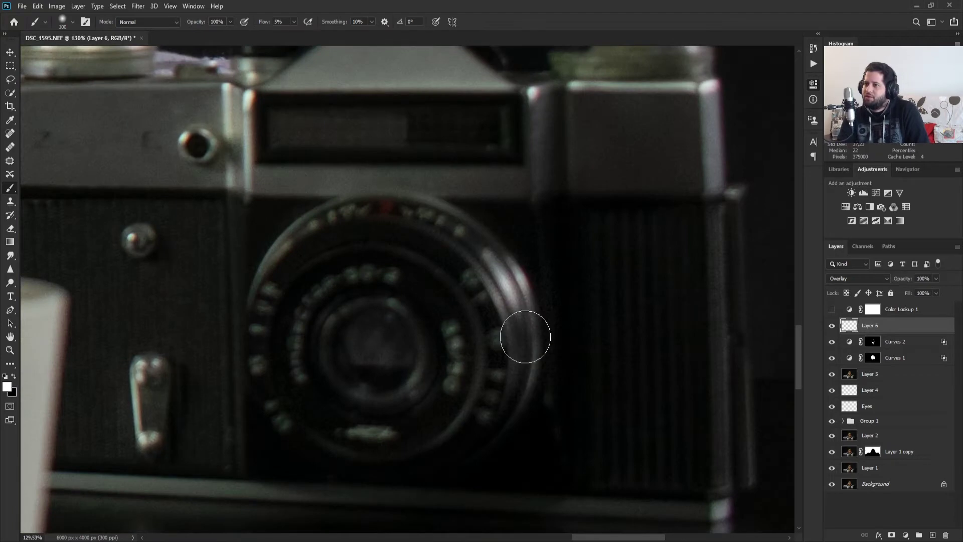
{"action": "mouse_move", "coordinate": [525, 337]}
{"action": "left_mouse_down"}
{"action": "mouse_move", "coordinate": [509, 280]}
{"action": "mouse_move", "coordinate": [495, 422]}
{"action": "mouse_move", "coordinate": [477, 273]}
{"action": "mouse_move", "coordinate": [266, 246]}
{"action": "mouse_move", "coordinate": [296, 247]}
{"action": "mouse_move", "coordinate": [258, 293]}
{"action": "left_mouse_up"}
{"action": "scroll", "coordinate": [404, 249], "scroll_direction": "down", "scroll_amount": 5}
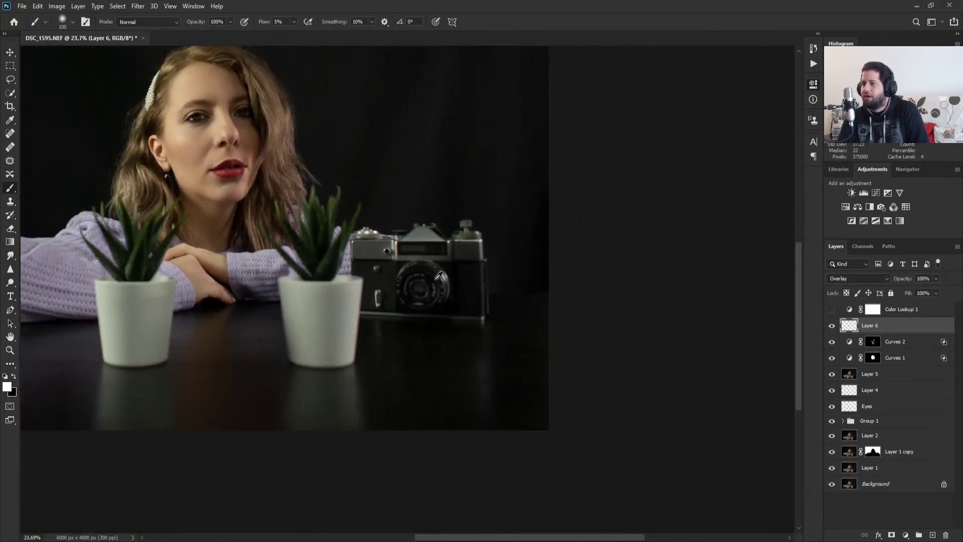
{"action": "scroll", "coordinate": [437, 276], "scroll_direction": "down", "scroll_amount": 2}
{"action": "scroll", "coordinate": [438, 276], "scroll_direction": "up", "scroll_amount": 1}
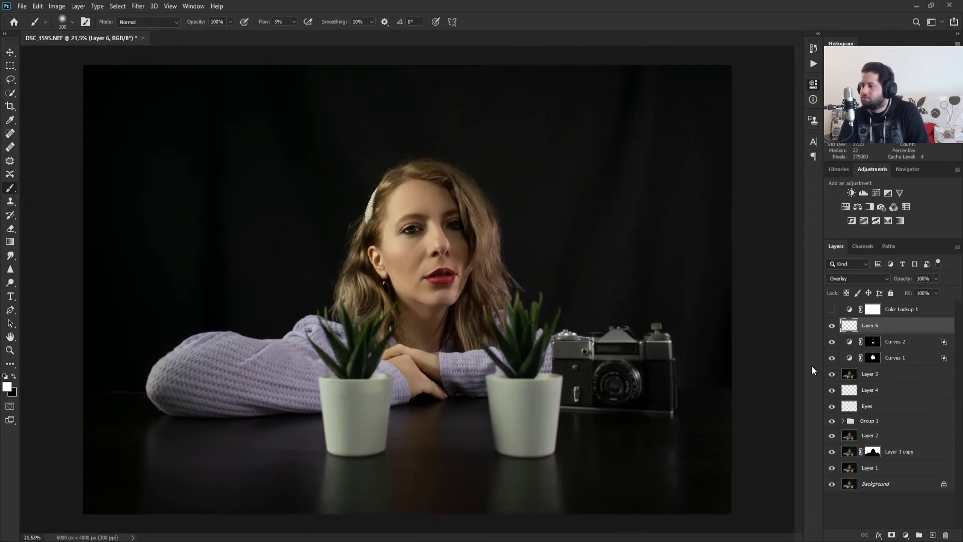
Step: Add a mask to Layer 6 and paint black on it over the camera's dark front panel around the lever
{"action": "left_click", "coordinate": [891, 535]}
{"action": "scroll", "coordinate": [534, 288], "scroll_direction": "up", "scroll_amount": 6}
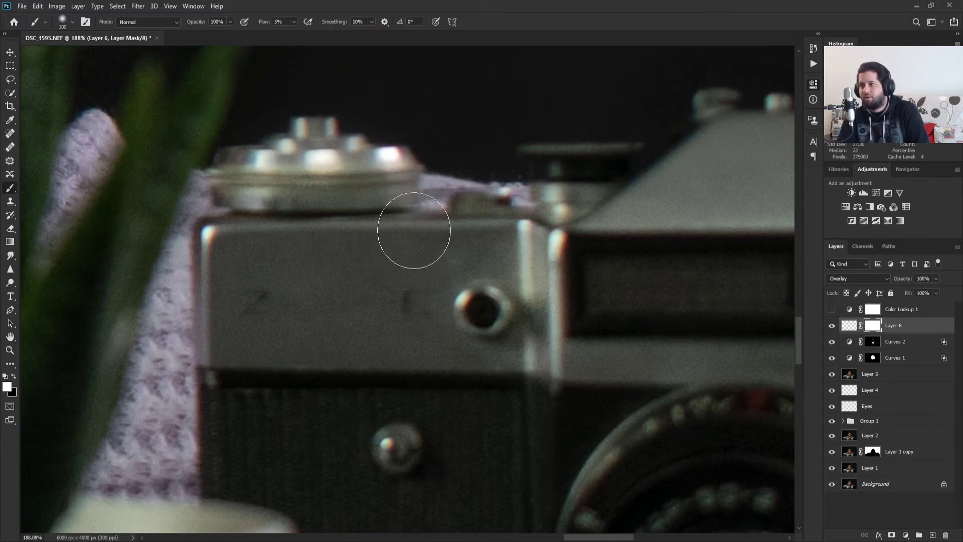
{"action": "key", "text": "x"}
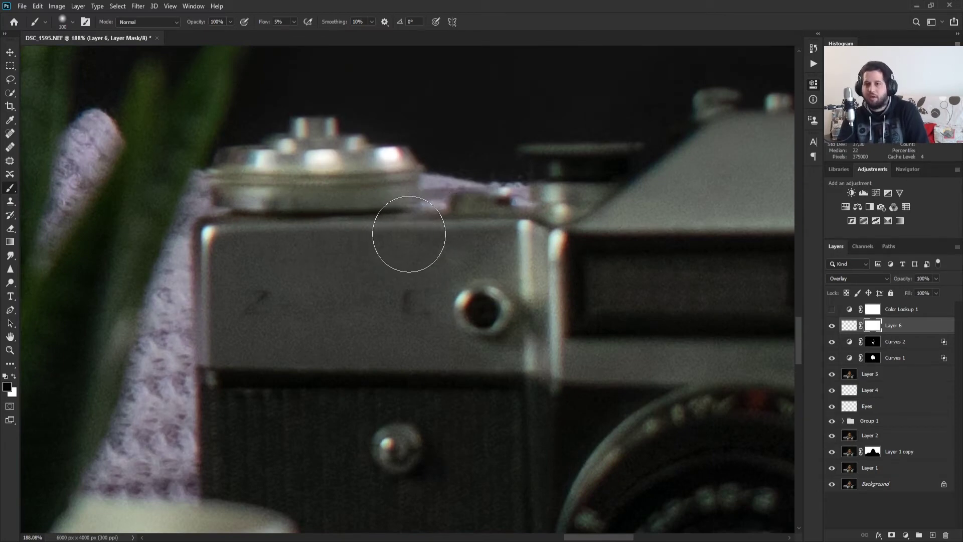
{"action": "scroll", "coordinate": [415, 362], "scroll_direction": "down", "scroll_amount": 3}
{"action": "scroll", "coordinate": [415, 361], "scroll_direction": "down", "scroll_amount": 10}
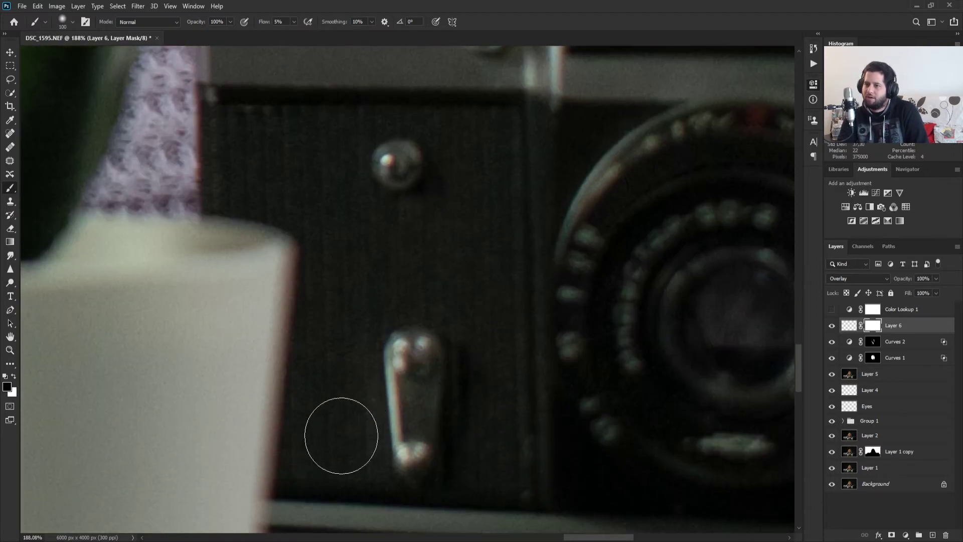
{"action": "mouse_move", "coordinate": [335, 361]}
{"action": "left_mouse_down"}
{"action": "mouse_move", "coordinate": [344, 441]}
{"action": "mouse_move", "coordinate": [348, 409]}
{"action": "mouse_move", "coordinate": [365, 415]}
{"action": "left_mouse_up"}
{"action": "mouse_move", "coordinate": [482, 440]}
{"action": "left_mouse_down"}
{"action": "mouse_move", "coordinate": [475, 376]}
{"action": "mouse_move", "coordinate": [366, 408]}
{"action": "left_mouse_up"}
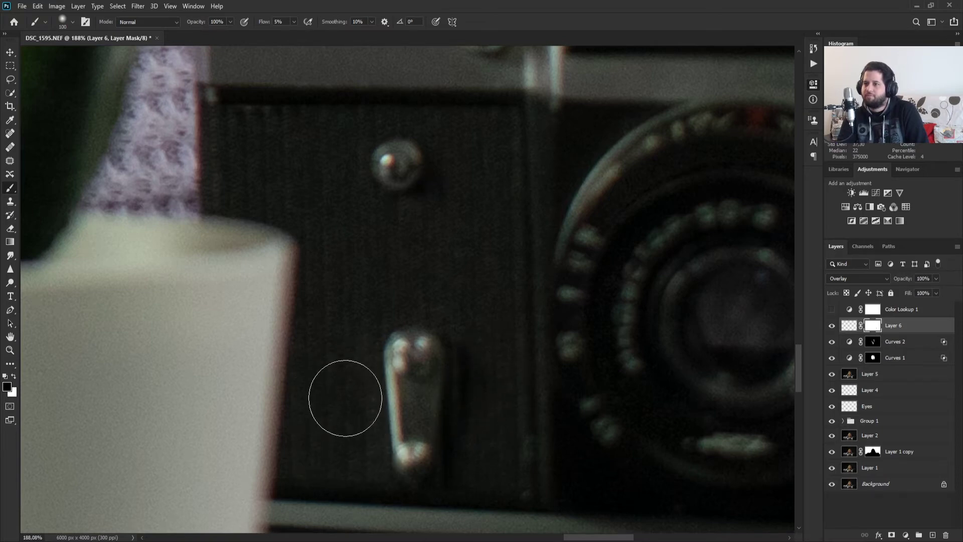
{"action": "left_click_drag", "start_coordinate": [503, 387], "coordinate": [504, 385]}
{"action": "scroll", "coordinate": [504, 385], "scroll_direction": "down", "scroll_amount": 10}
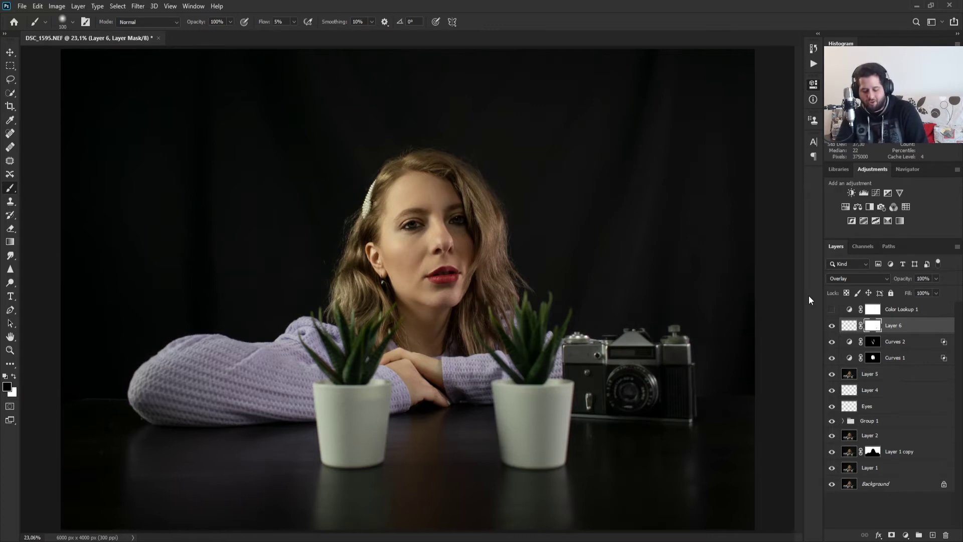
Step: Stamp all visible layers onto a new layer above Layer 6 and swap the foreground and background colours
{"action": "key", "text": "ctrl+shift+alt+e"}
{"action": "key", "text": "x"}
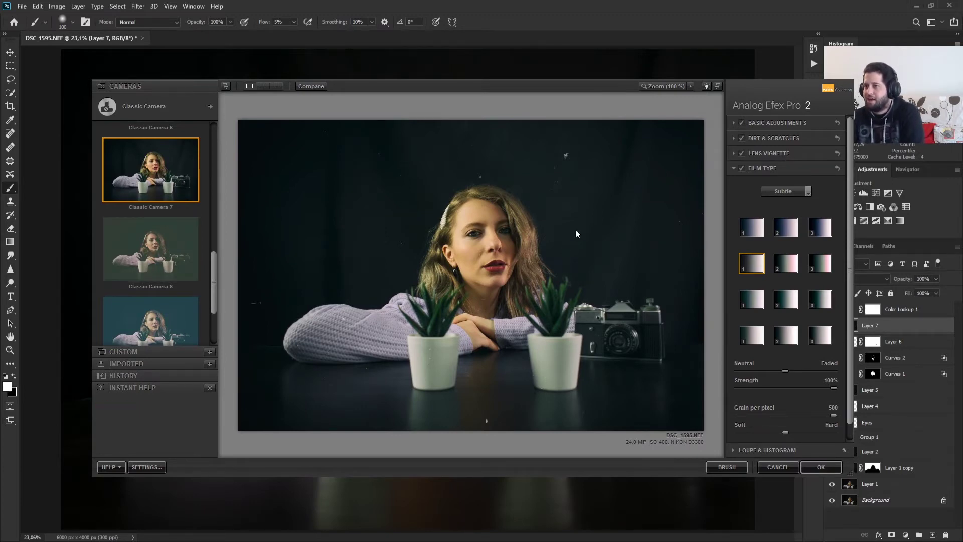
Step: Try the Classic Camera 8 and Classic Camera 9 presets on the portrait
{"action": "left_click", "coordinate": [168, 264]}
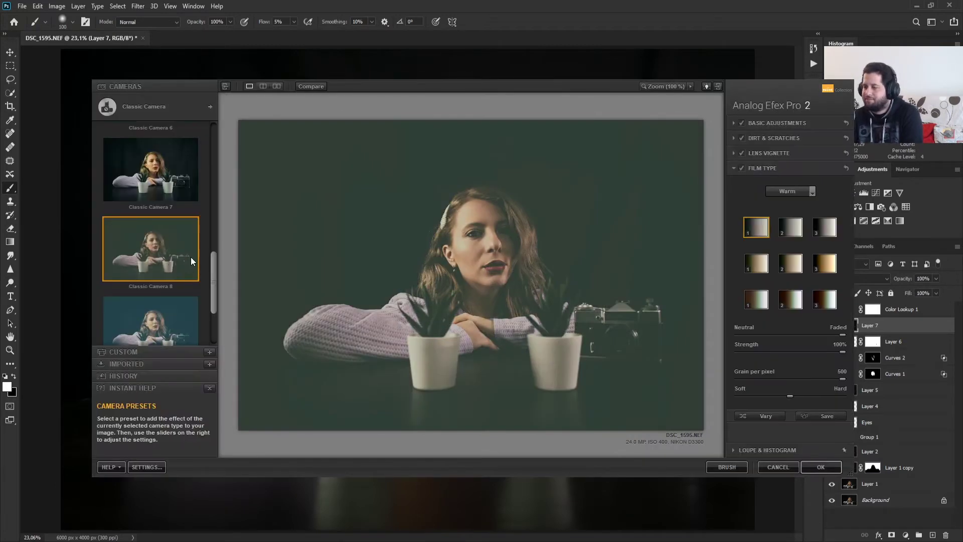
{"action": "scroll", "coordinate": [190, 256], "scroll_direction": "down", "scroll_amount": 3}
{"action": "left_click", "coordinate": [145, 256]}
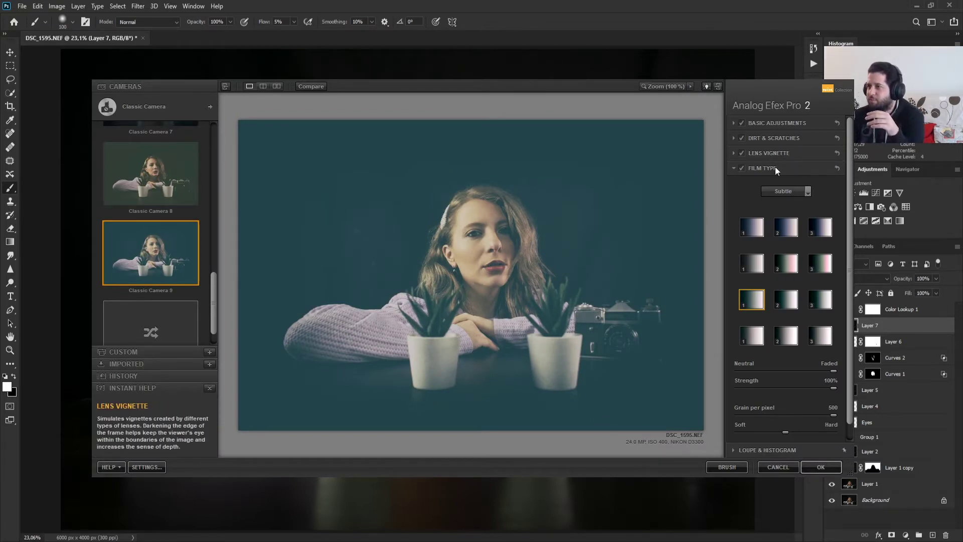
Step: Switch to the Color Cast camera and apply its Color Cast 1 preset
{"action": "left_click", "coordinate": [160, 102]}
{"action": "left_click", "coordinate": [474, 144]}
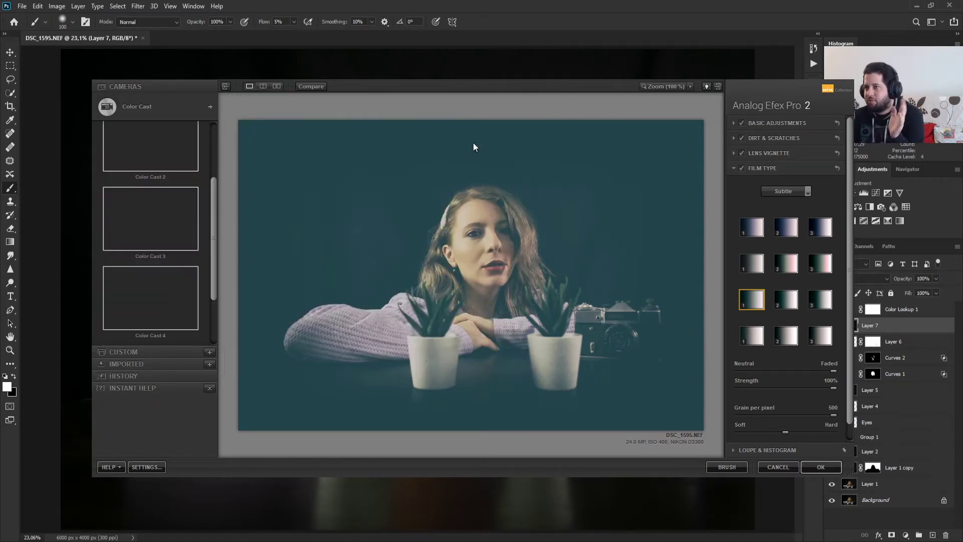
{"action": "left_click", "coordinate": [159, 160]}
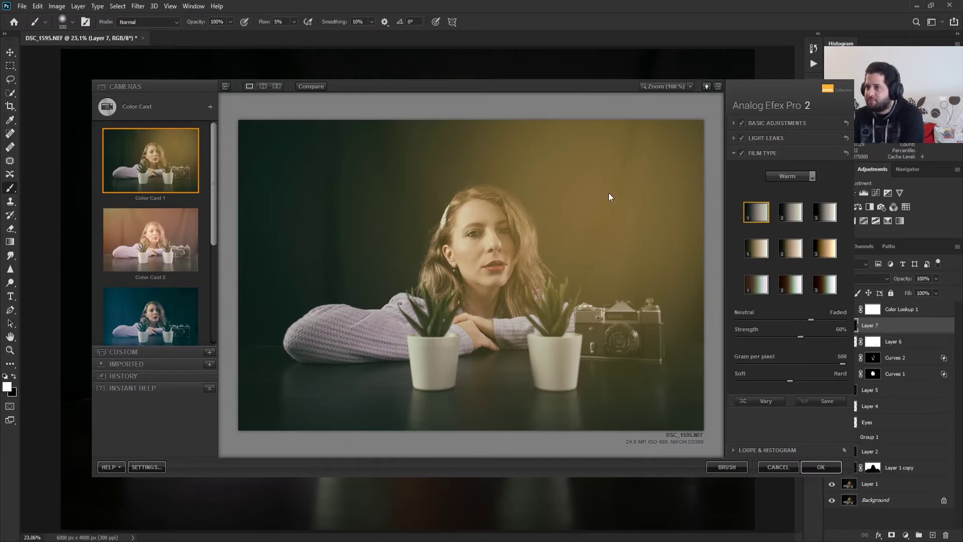
Step: Try the first two Soft light leaks, moving their centre onto the woman's face and hair, and set the strength to 25%
{"action": "left_click", "coordinate": [814, 137]}
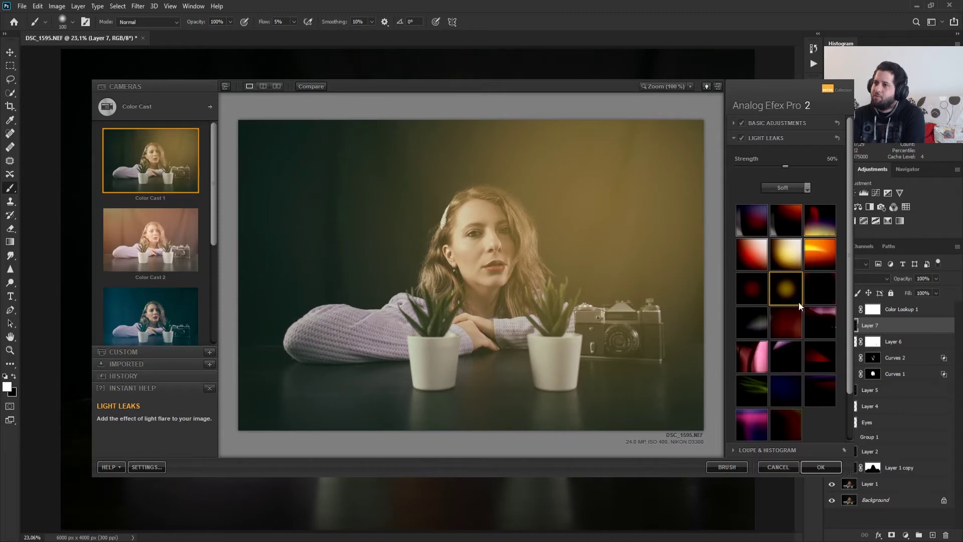
{"action": "left_click", "coordinate": [812, 225]}
{"action": "left_click", "coordinate": [751, 232]}
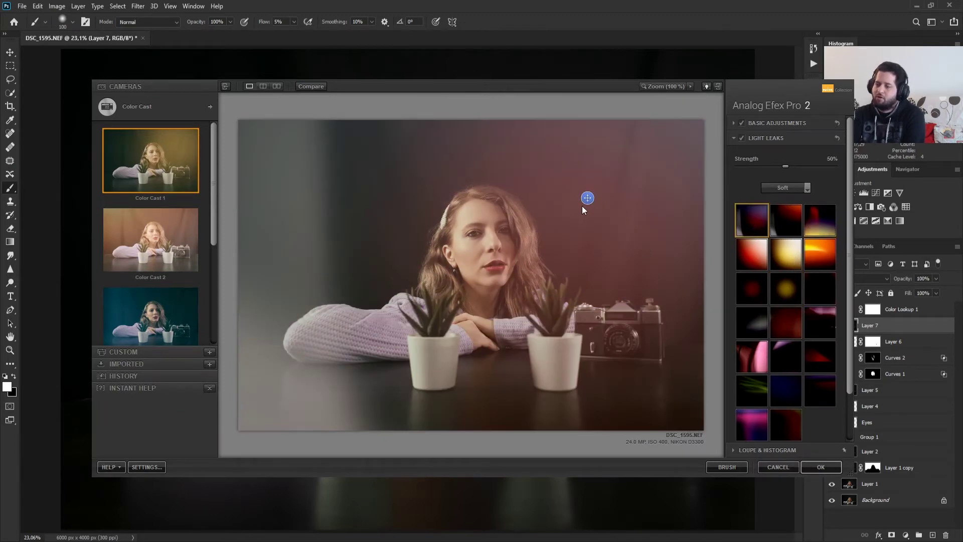
{"action": "left_click_drag", "start_coordinate": [586, 197], "coordinate": [486, 258]}
{"action": "left_click", "coordinate": [786, 221]}
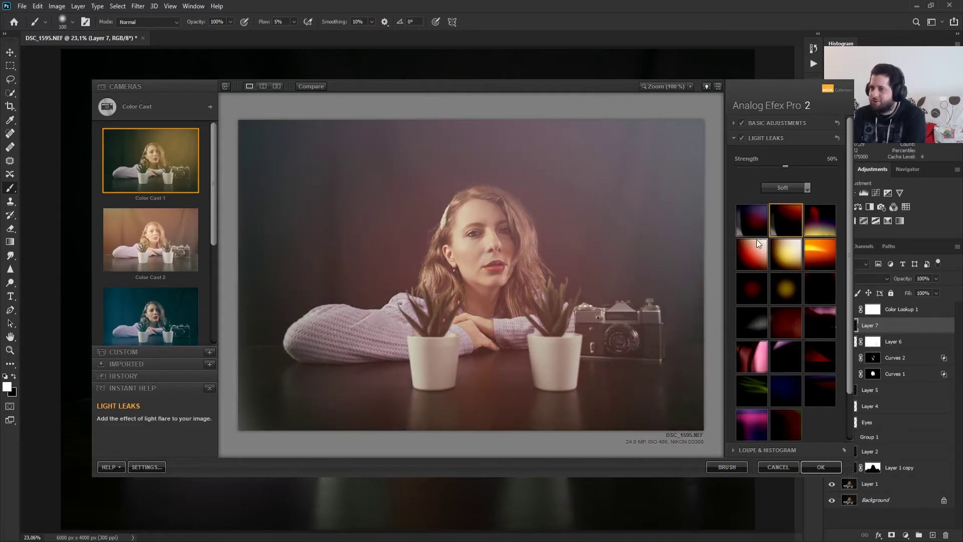
{"action": "left_click_drag", "start_coordinate": [486, 257], "coordinate": [437, 272]}
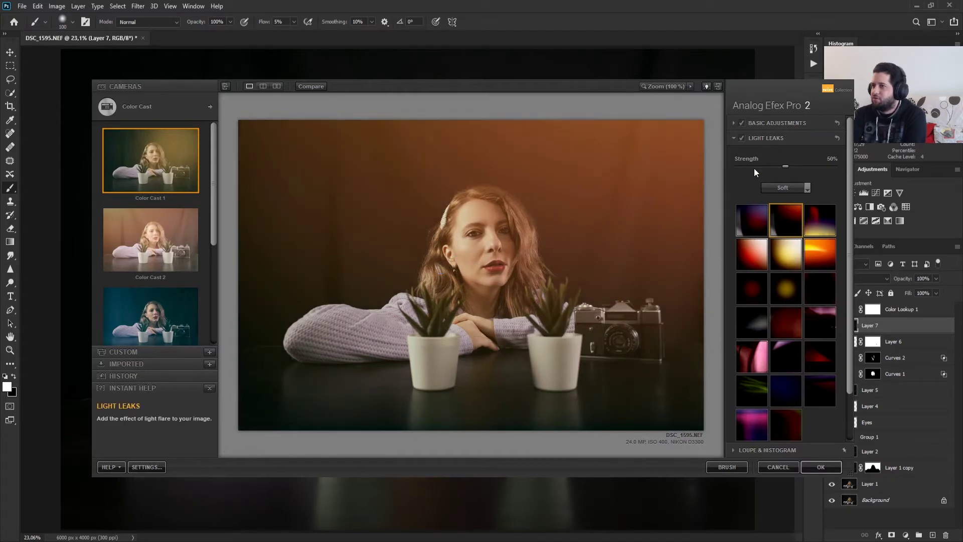
{"action": "left_click_drag", "start_coordinate": [753, 167], "coordinate": [762, 167]}
Step: Try Crisp light leaks, place the pink and blue one at the table edge below the hands, and set its strength to 20%
{"action": "left_click", "coordinate": [798, 189]}
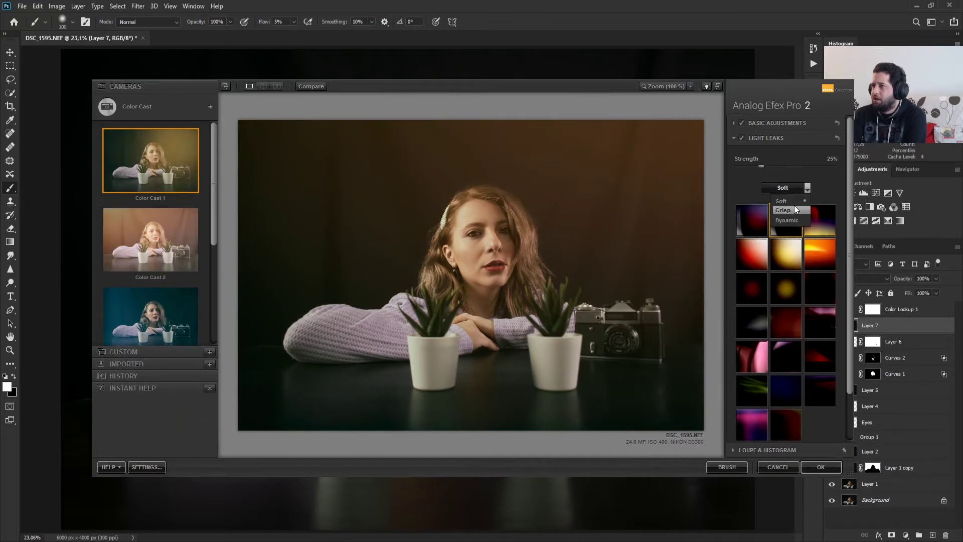
{"action": "left_click", "coordinate": [789, 209]}
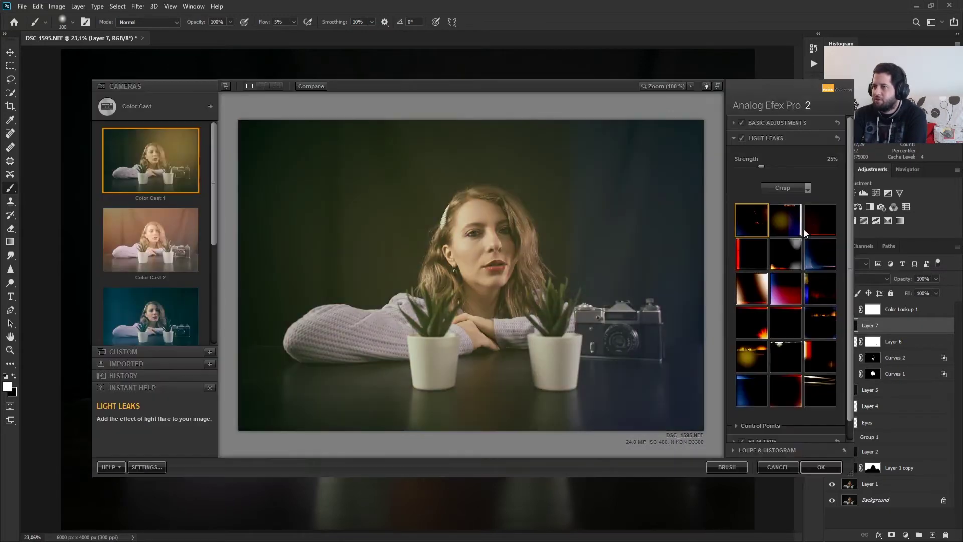
{"action": "left_click", "coordinate": [805, 228]}
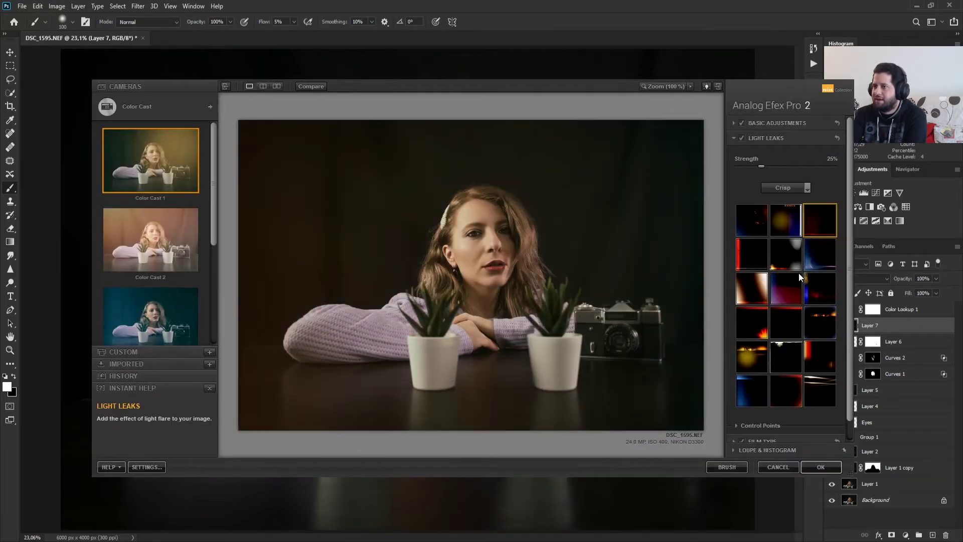
{"action": "left_click", "coordinate": [794, 292]}
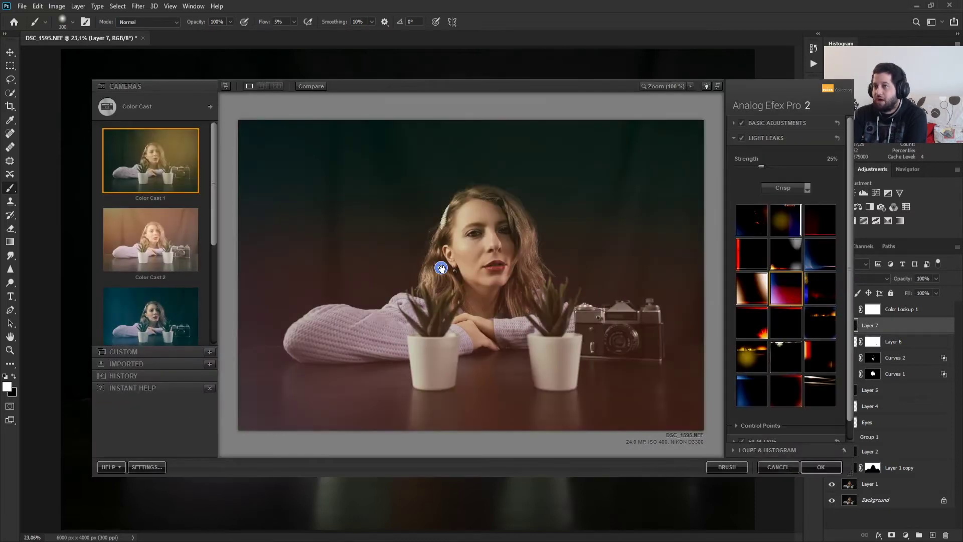
{"action": "left_click_drag", "start_coordinate": [441, 268], "coordinate": [476, 353]}
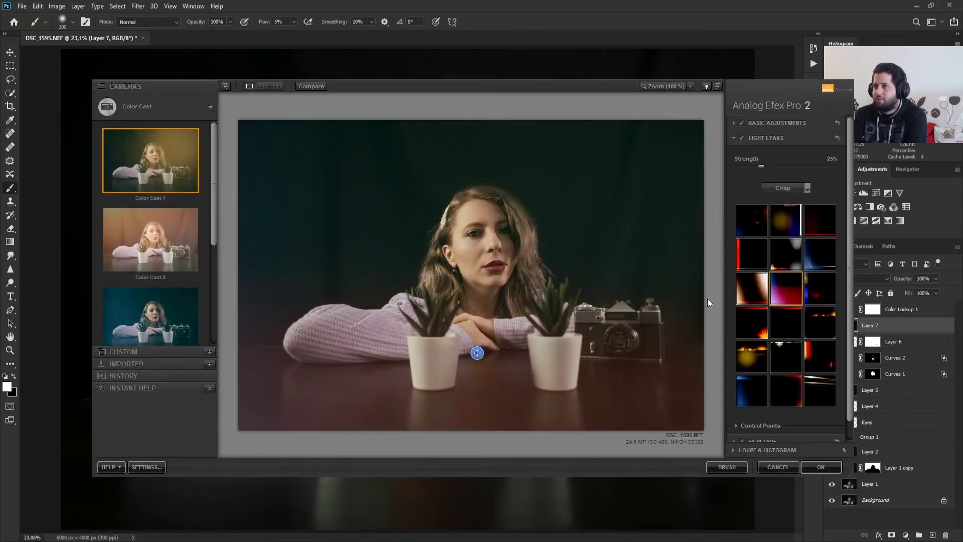
{"action": "left_click_drag", "start_coordinate": [757, 166], "coordinate": [756, 166]}
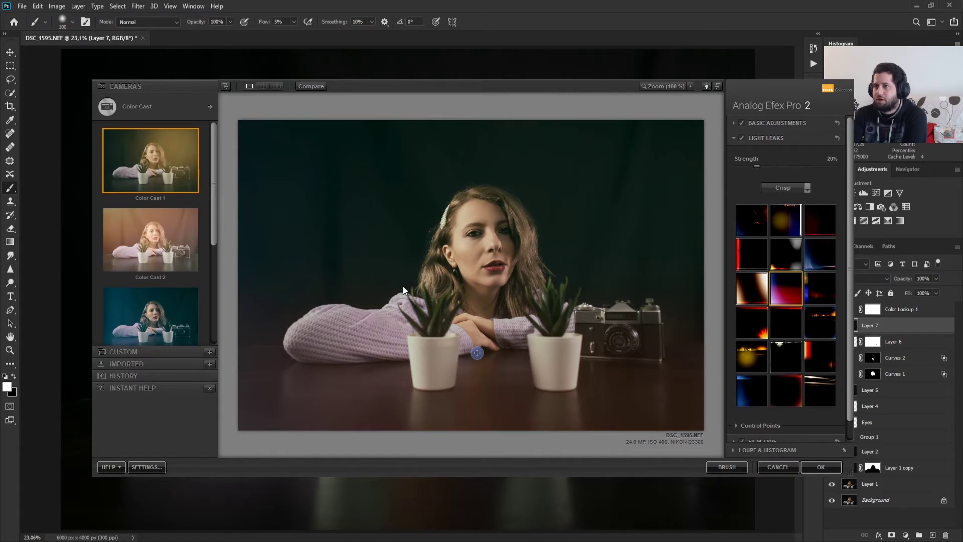
Step: Try the Color Cast 3 preset and move its light leak centre beside the woman's hair above the front plant
{"action": "scroll", "coordinate": [195, 279], "scroll_direction": "down", "scroll_amount": 2}
{"action": "left_click", "coordinate": [194, 279]}
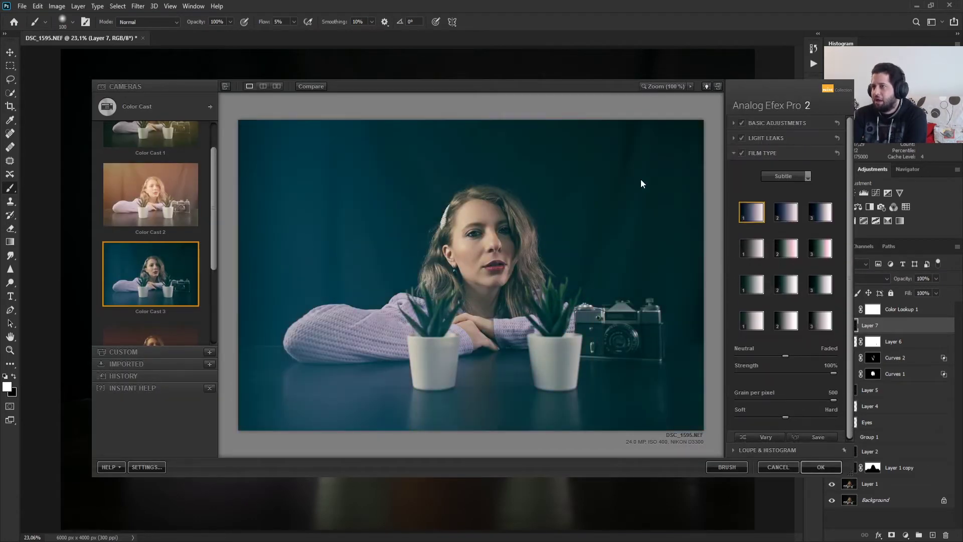
{"action": "left_click", "coordinate": [780, 140]}
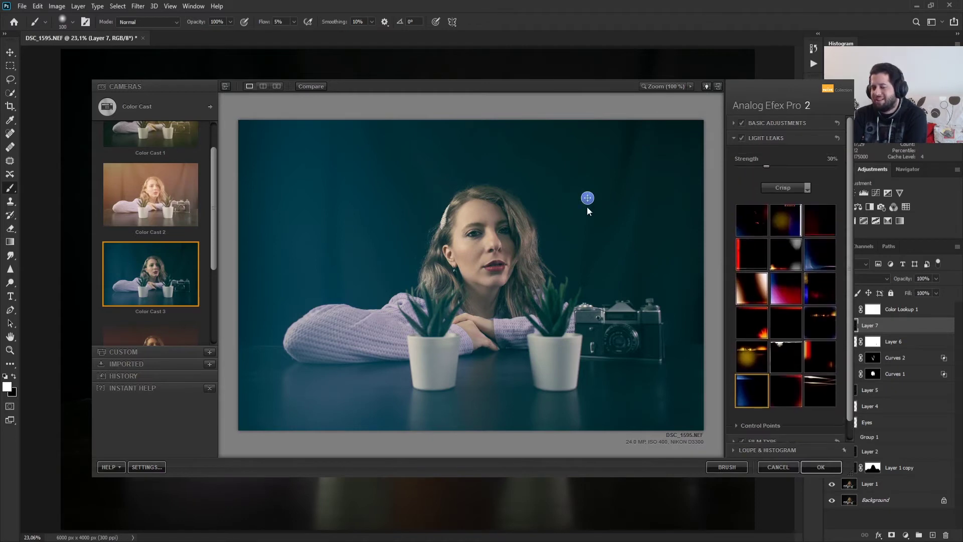
{"action": "left_click_drag", "start_coordinate": [587, 198], "coordinate": [435, 286]}
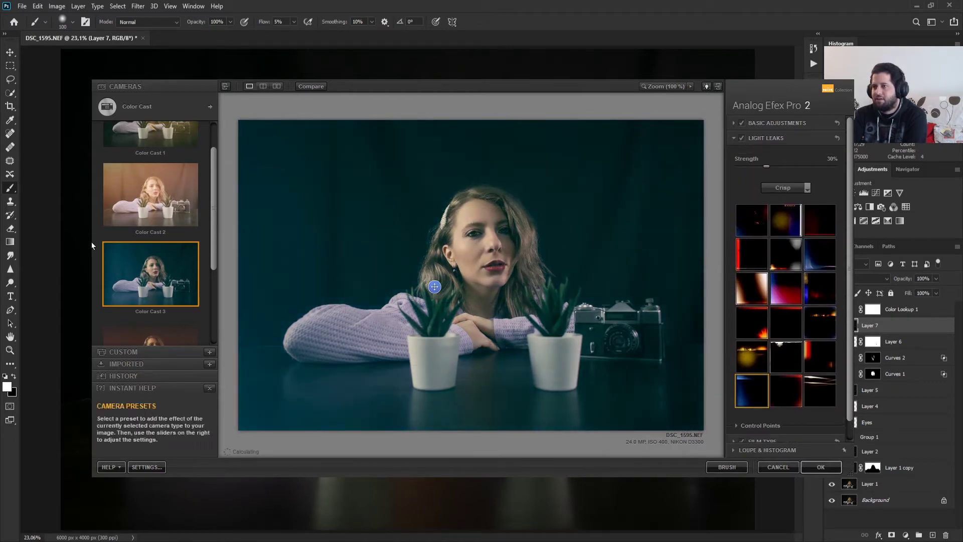
{"action": "scroll", "coordinate": [126, 263], "scroll_direction": "down", "scroll_amount": 5}
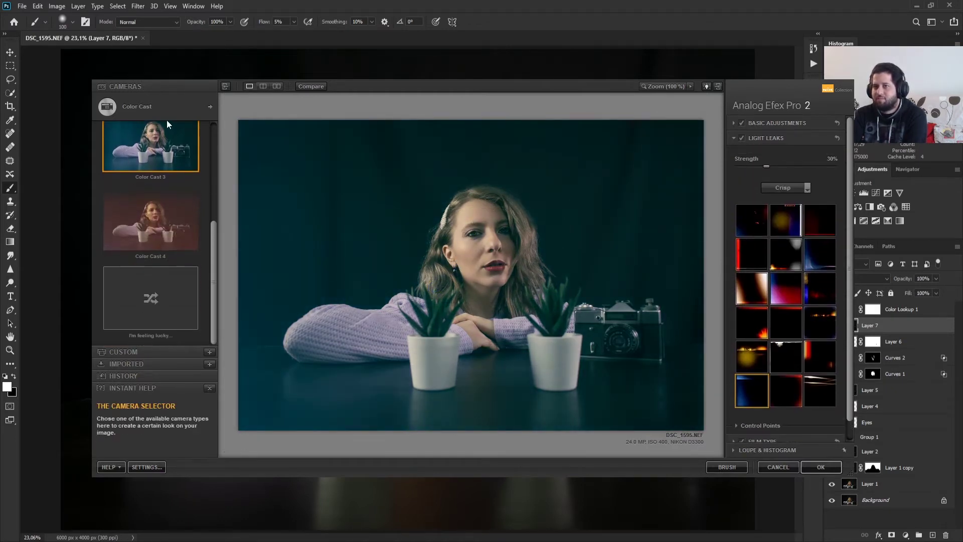
Step: Switch to the Vintage Camera tool combination and apply its Vintage Camera 1 preset
{"action": "left_click", "coordinate": [182, 114]}
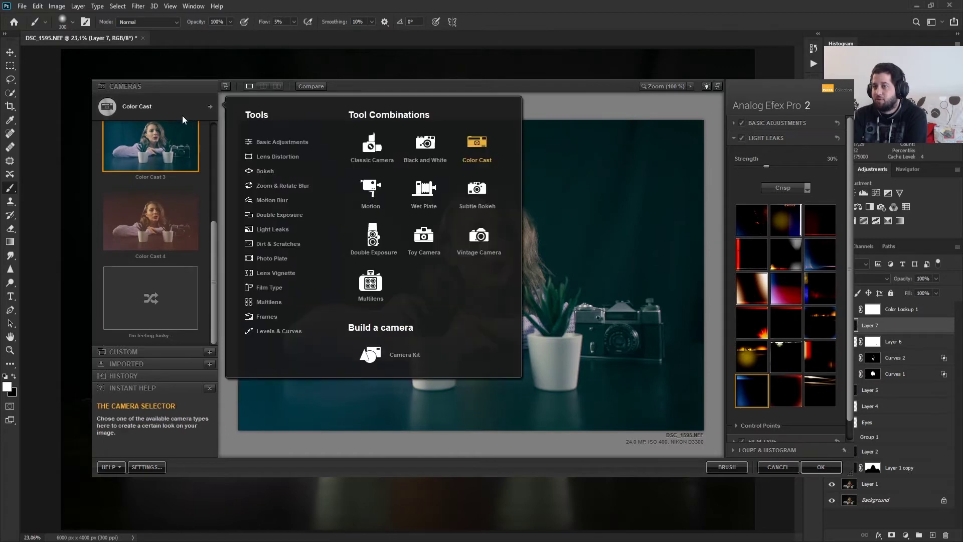
{"action": "left_click", "coordinate": [478, 247]}
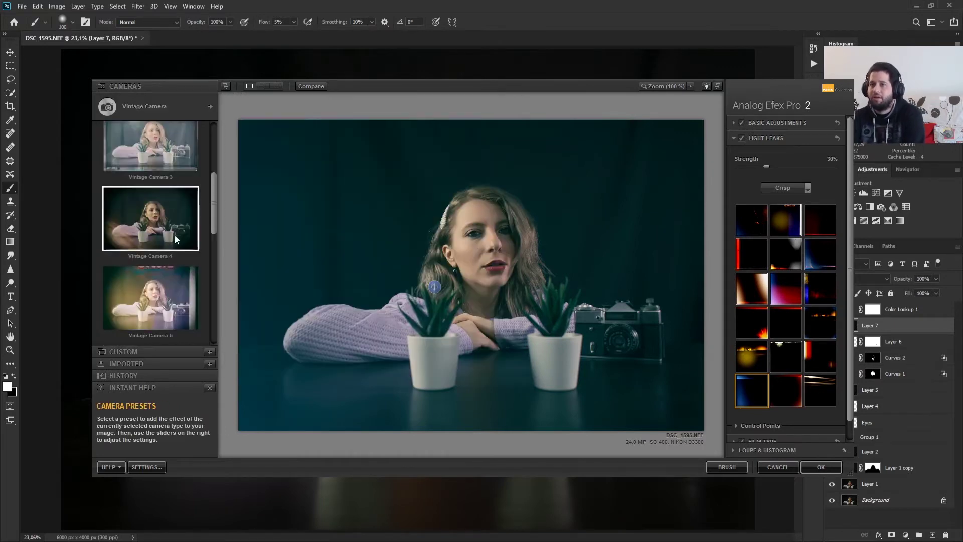
{"action": "scroll", "coordinate": [173, 236], "scroll_direction": "up", "scroll_amount": 3}
{"action": "left_click", "coordinate": [145, 167]}
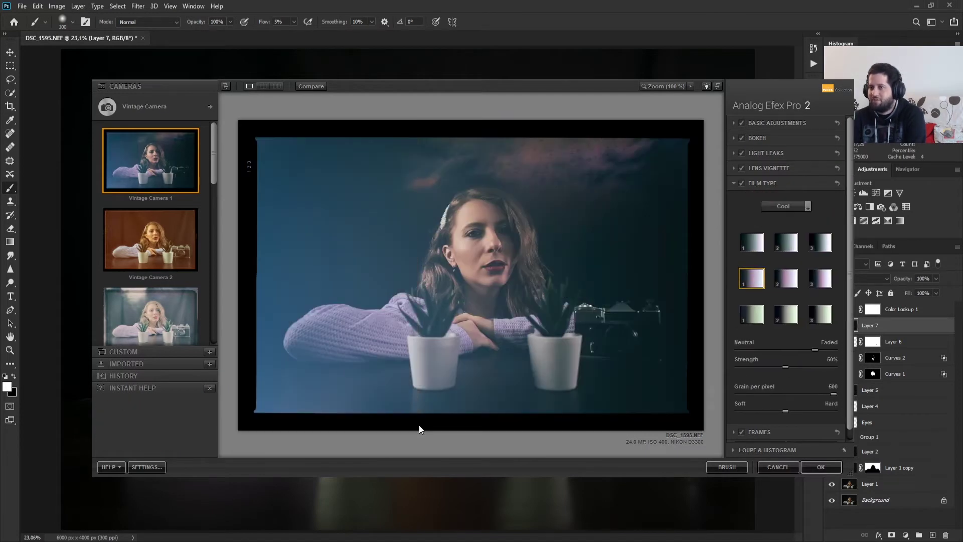
Step: Turn off the Frames, Bokeh and Lens Vignette effects of the Vintage Camera 1 preset
{"action": "scroll", "coordinate": [788, 377], "scroll_direction": "down", "scroll_amount": 1}
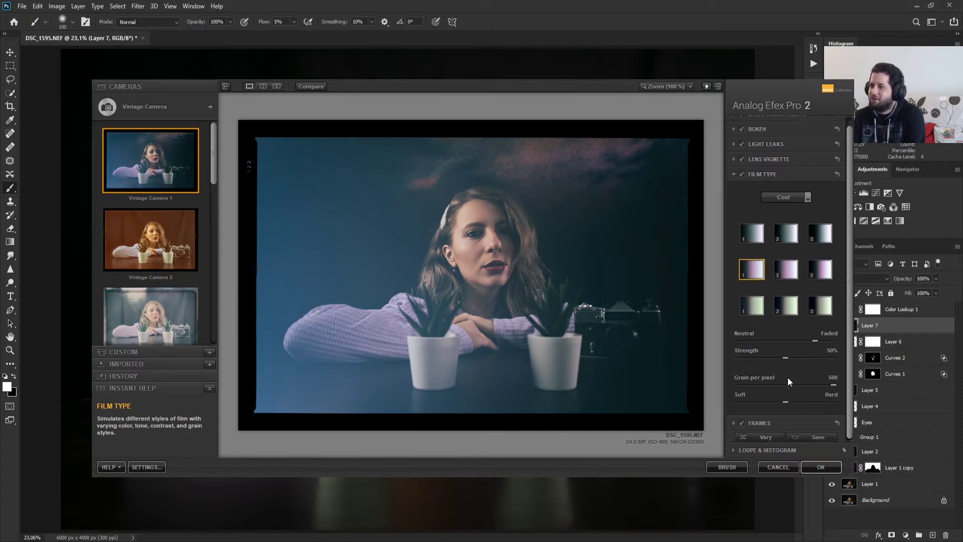
{"action": "left_click", "coordinate": [742, 421]}
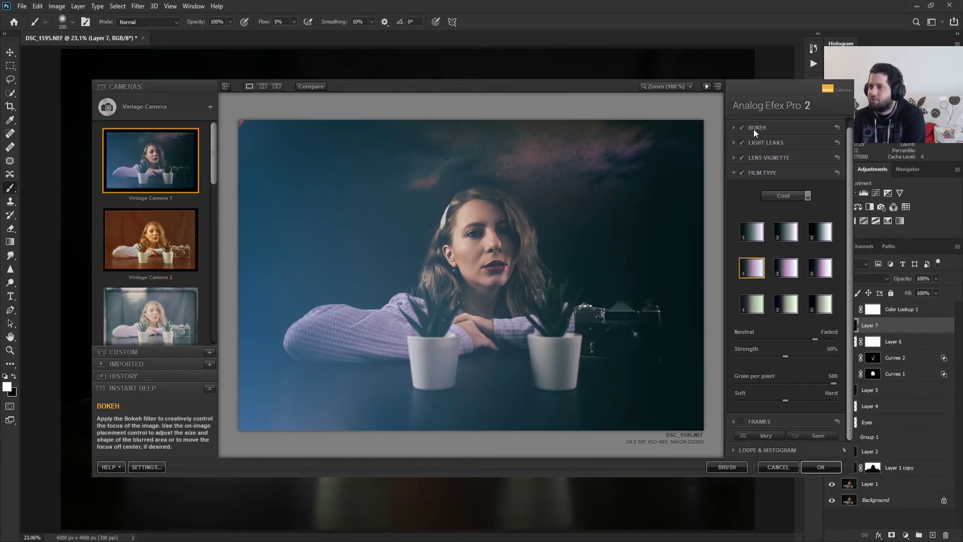
{"action": "left_click", "coordinate": [774, 141]}
{"action": "left_click", "coordinate": [769, 127]}
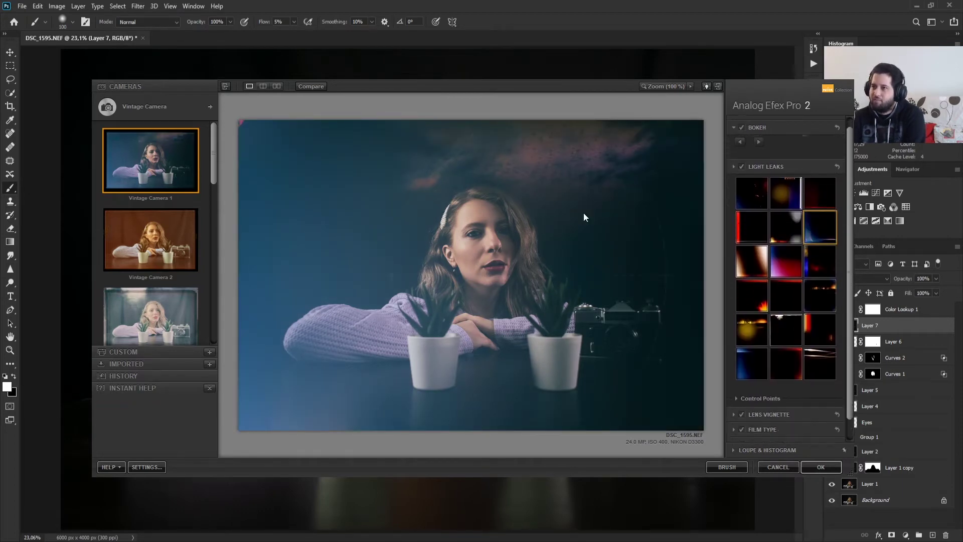
{"action": "left_click_drag", "start_coordinate": [471, 276], "coordinate": [486, 248]}
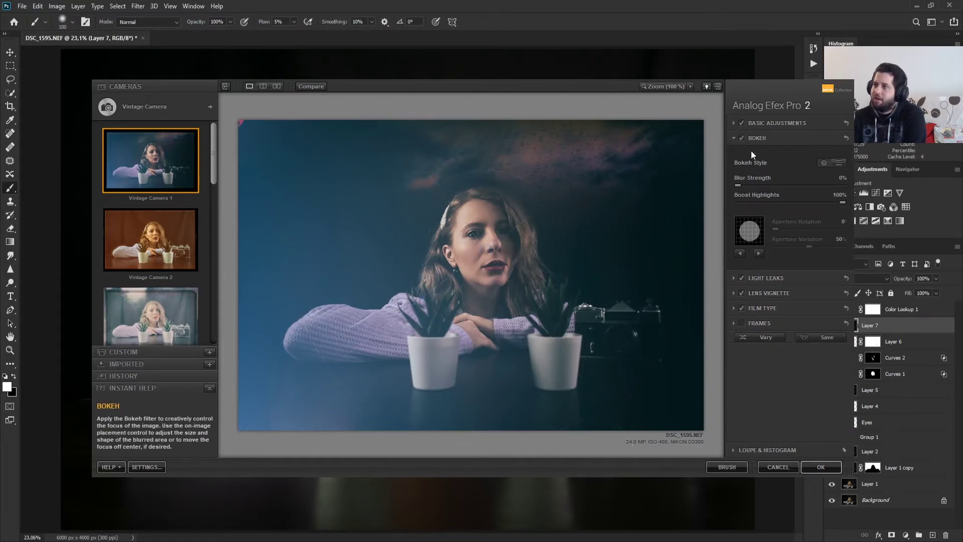
{"action": "left_click", "coordinate": [741, 136]}
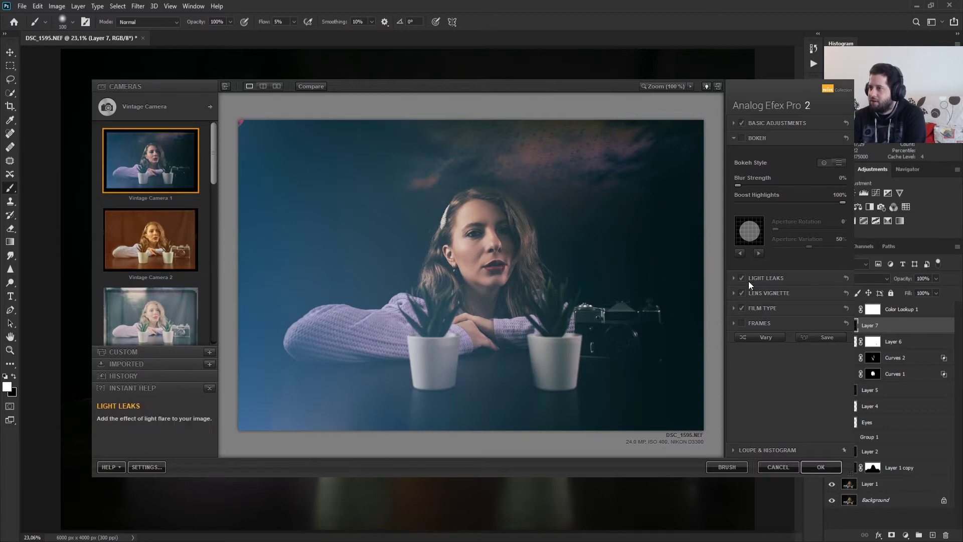
{"action": "left_click", "coordinate": [741, 293]}
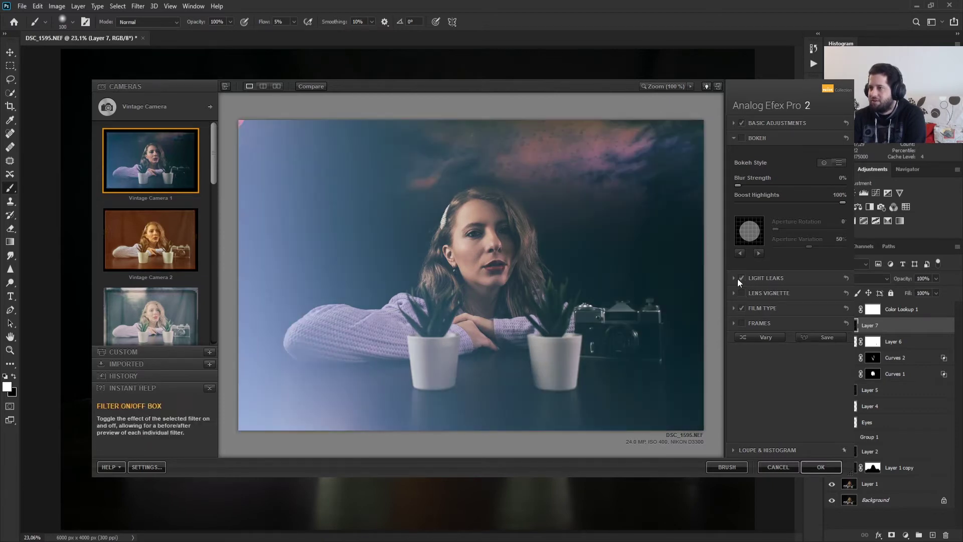
Step: Move the light leak's centre to the woman's neck and reduce its strength to 37%
{"action": "left_click", "coordinate": [788, 277]}
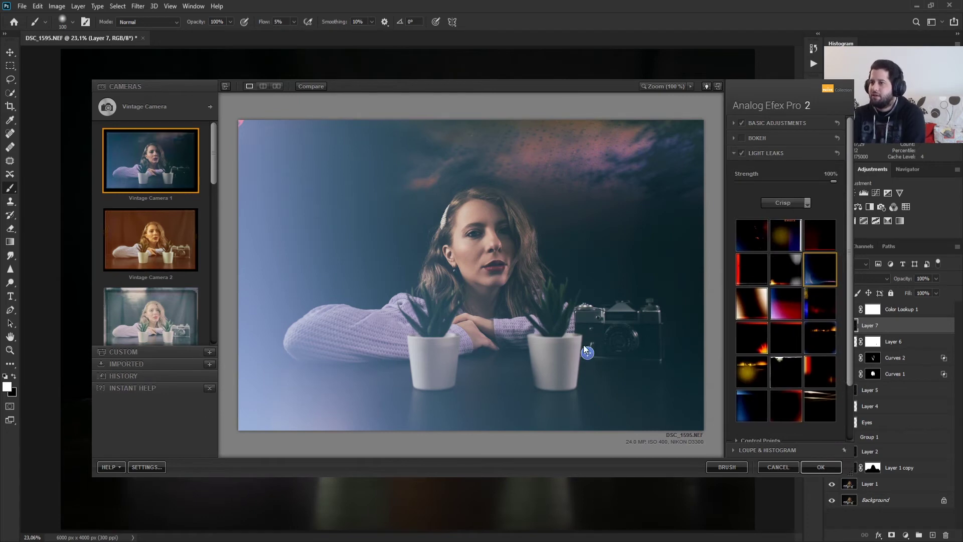
{"action": "left_click_drag", "start_coordinate": [588, 356], "coordinate": [464, 286]}
{"action": "left_click", "coordinate": [767, 181]}
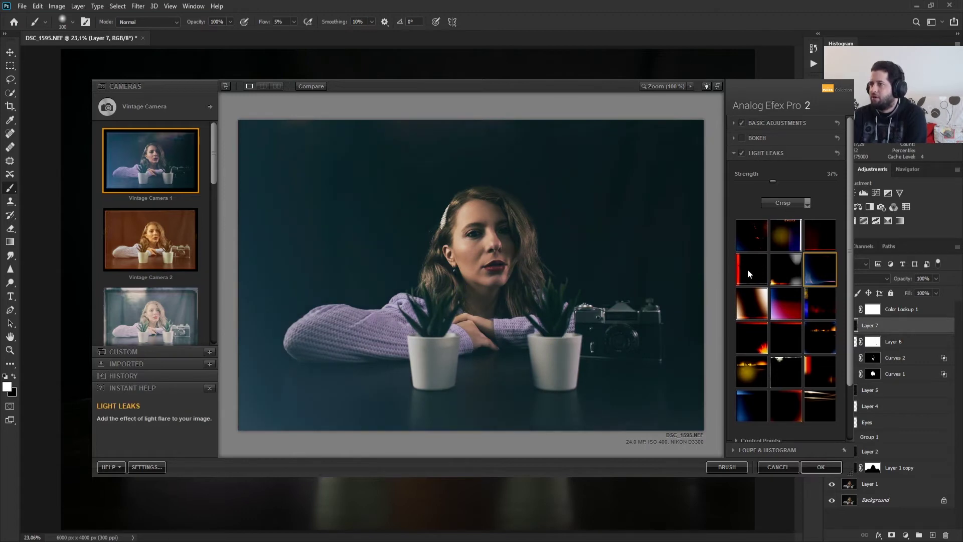
Step: Set Detail Extraction to about 18%, the Light Leaks strength to 23% and the leak style to Soft
{"action": "left_click", "coordinate": [757, 123]}
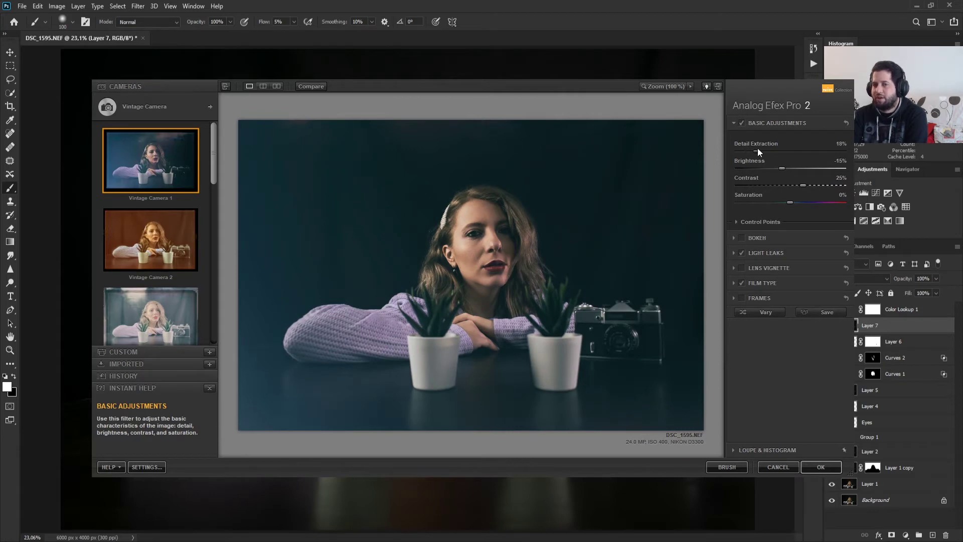
{"action": "left_click", "coordinate": [774, 252]}
{"action": "left_click_drag", "start_coordinate": [758, 181], "coordinate": [748, 184]}
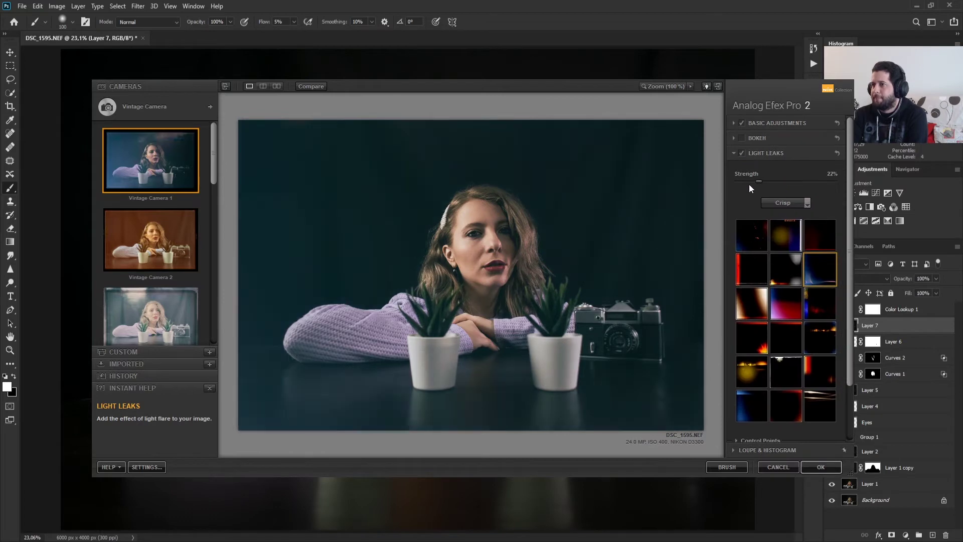
{"action": "left_click", "coordinate": [778, 206]}
{"action": "left_click", "coordinate": [787, 216]}
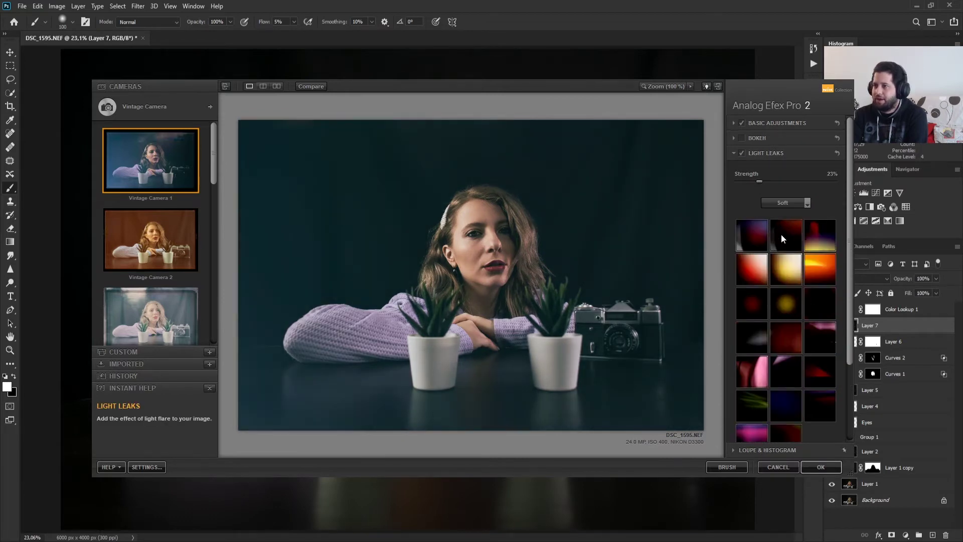
Step: Try a range of Soft light leak textures on the portrait, finishing with the dark one at the end of the sixth row
{"action": "left_click", "coordinate": [782, 235]}
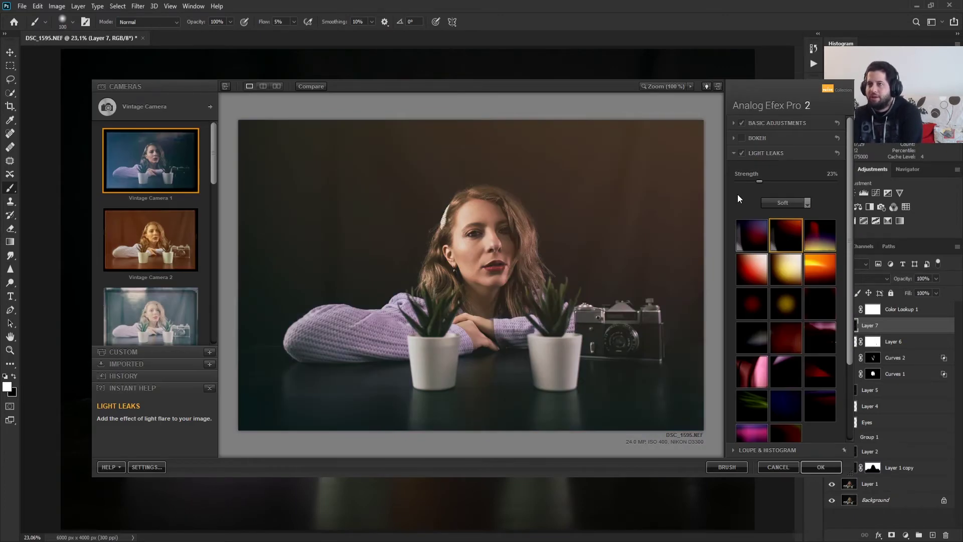
{"action": "left_click", "coordinate": [753, 242]}
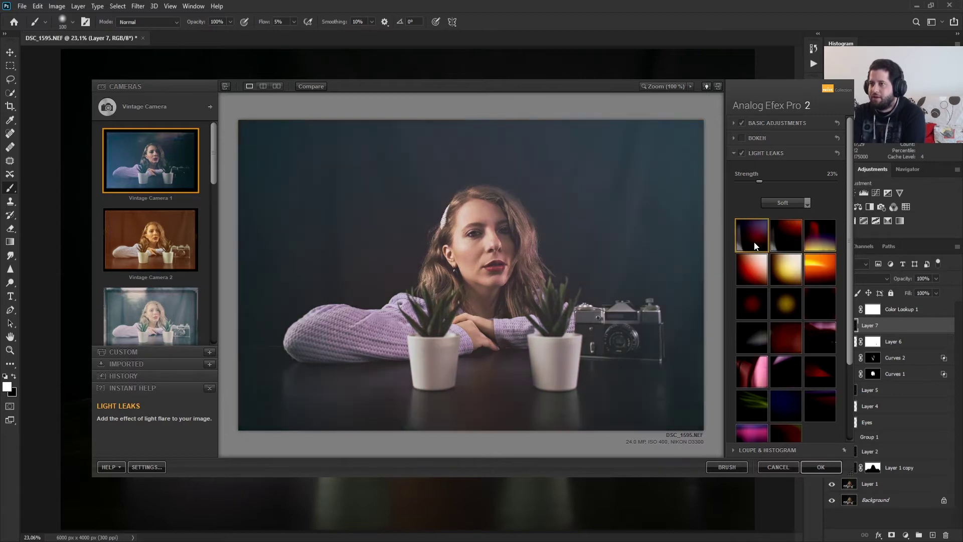
{"action": "left_click", "coordinate": [822, 239]}
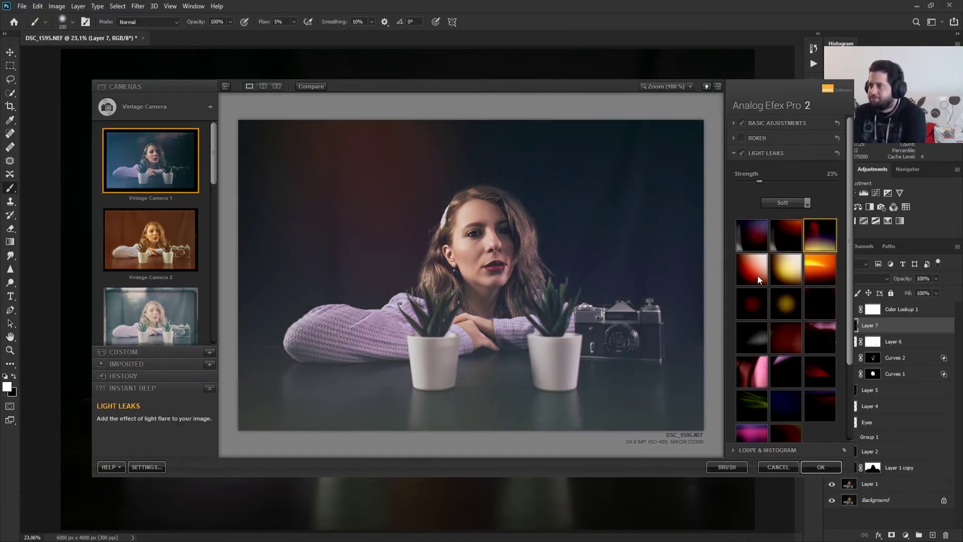
{"action": "left_click", "coordinate": [819, 277]}
{"action": "scroll", "coordinate": [753, 303], "scroll_direction": "down", "scroll_amount": 3}
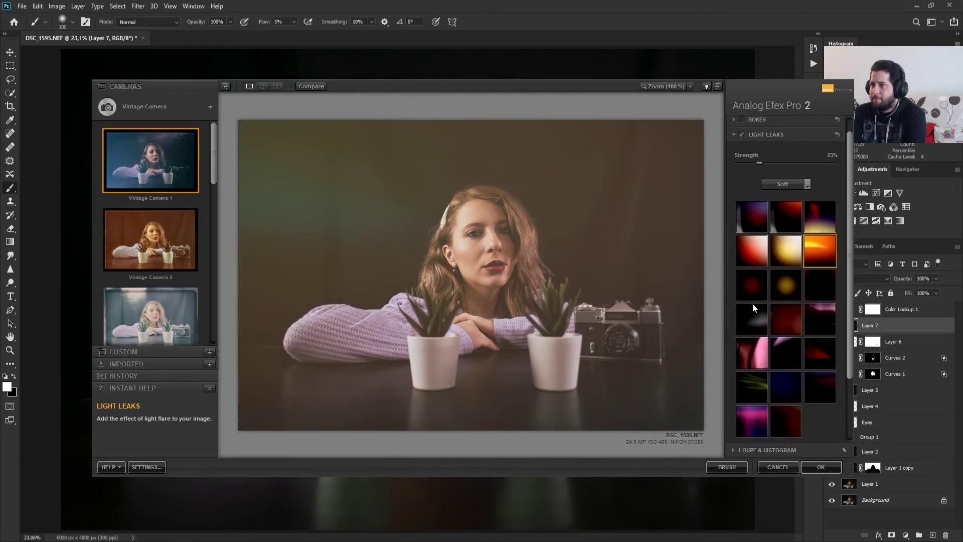
{"action": "left_click", "coordinate": [821, 271]}
{"action": "left_click", "coordinate": [767, 300]}
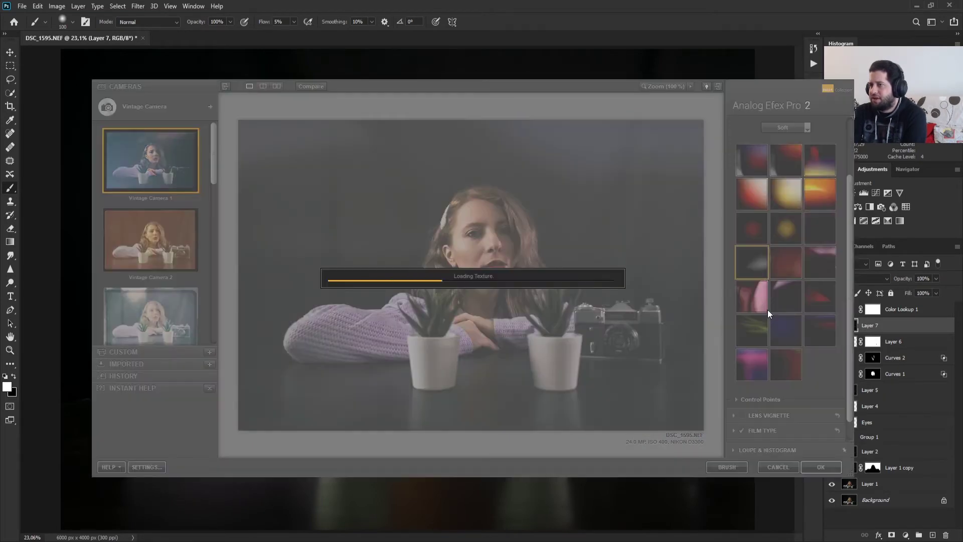
{"action": "left_click", "coordinate": [751, 296]}
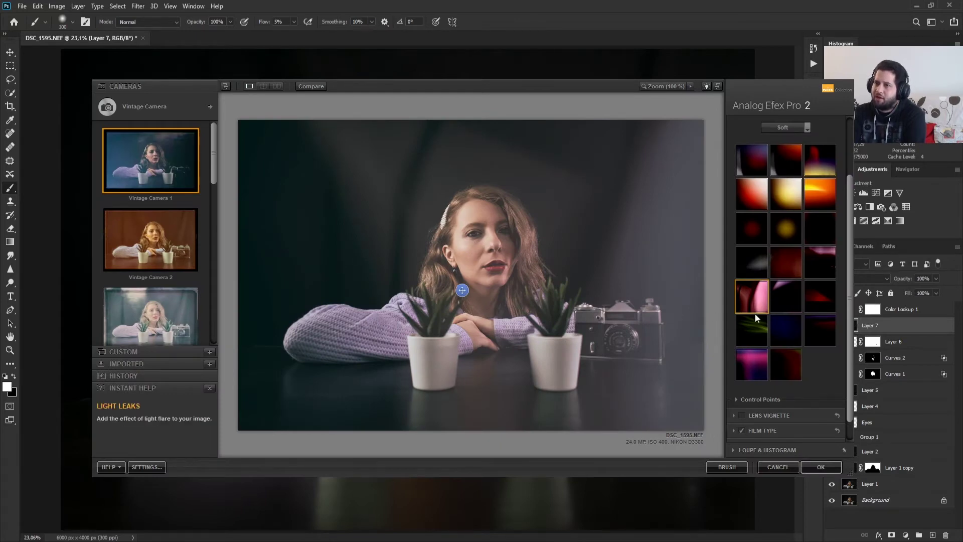
{"action": "left_click", "coordinate": [778, 341]}
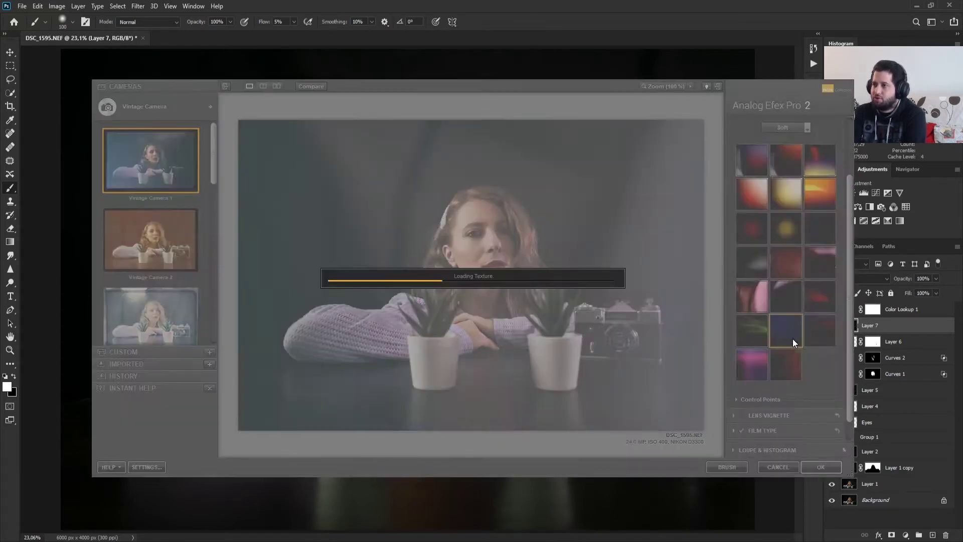
{"action": "left_click", "coordinate": [816, 338]}
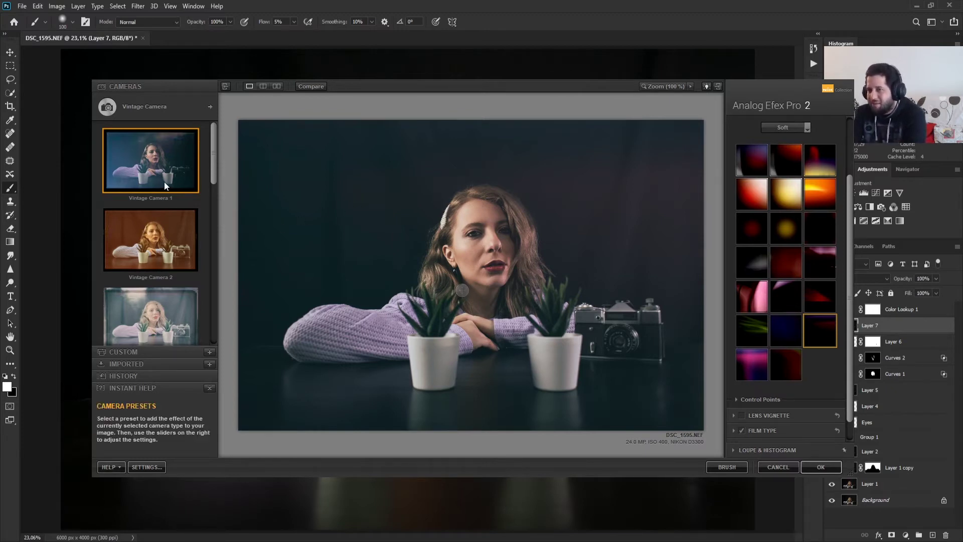
Step: Apply the first Soft light leak texture, then switch the light leak type to Crisp and choose the blue-edged texture in the second row
{"action": "scroll", "coordinate": [174, 194], "scroll_direction": "down", "scroll_amount": 2}
{"action": "scroll", "coordinate": [175, 193], "scroll_direction": "down", "scroll_amount": 5}
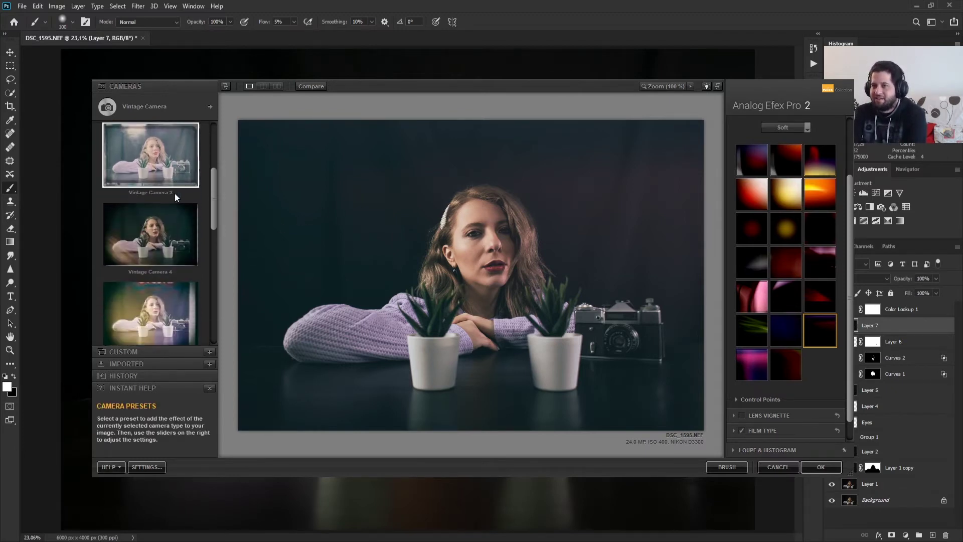
{"action": "scroll", "coordinate": [772, 223], "scroll_direction": "up", "scroll_amount": 3}
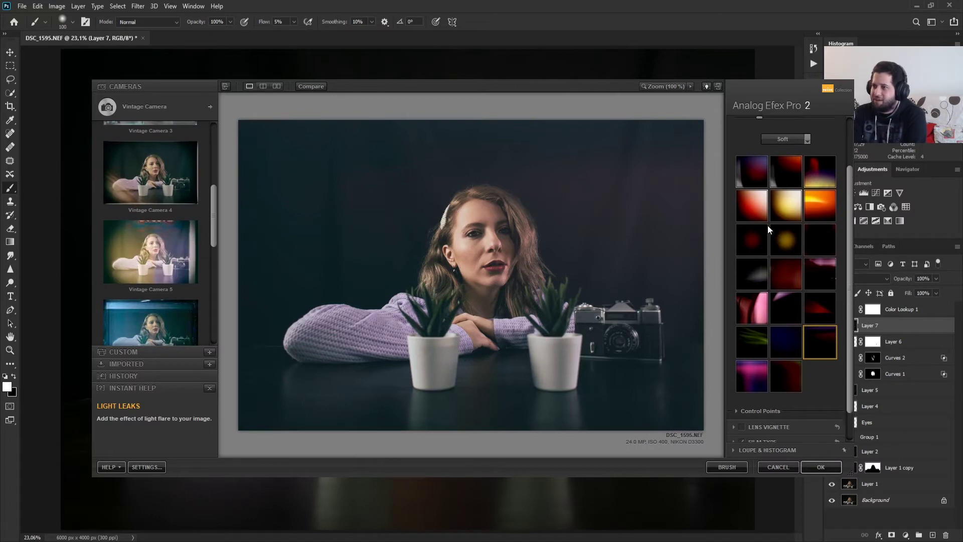
{"action": "left_click", "coordinate": [748, 224]}
{"action": "left_click", "coordinate": [781, 202]}
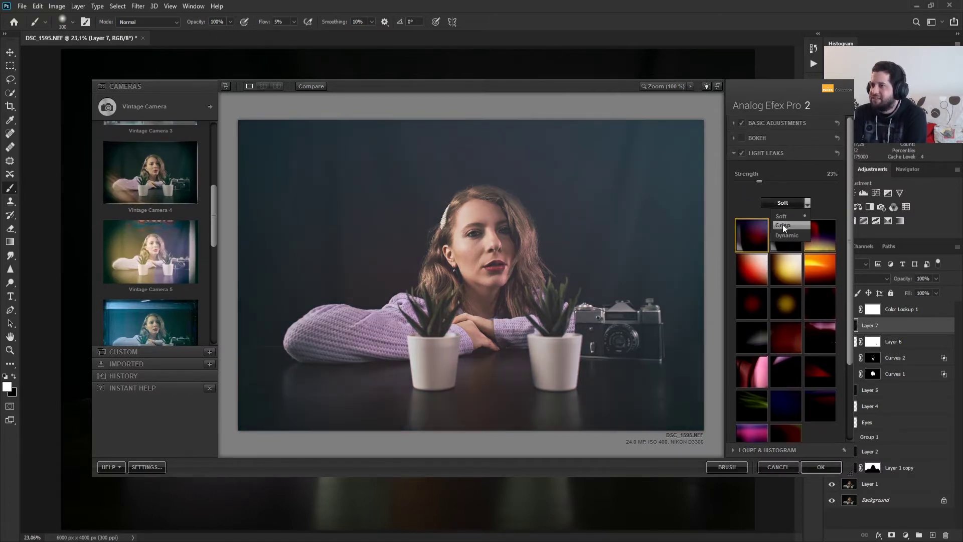
{"action": "left_click", "coordinate": [784, 225]}
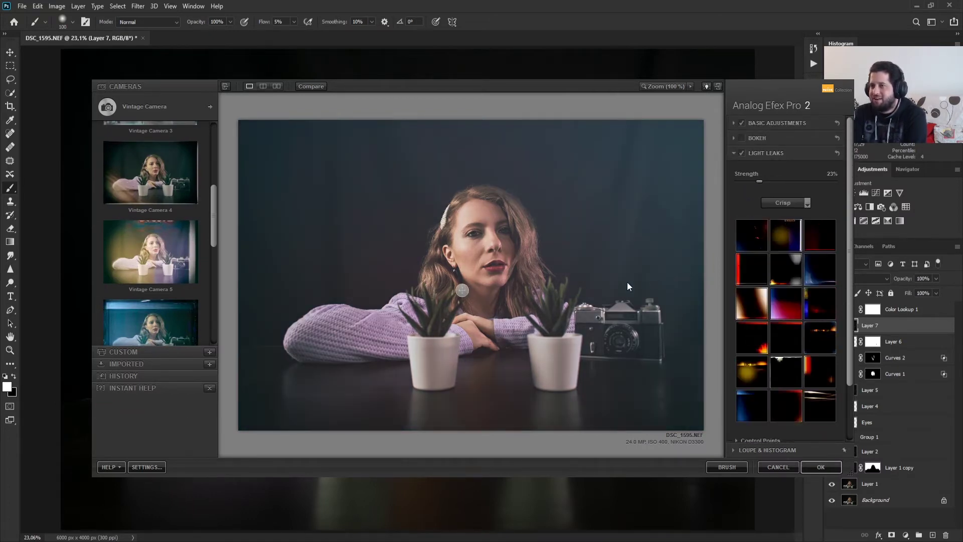
{"action": "left_click", "coordinate": [817, 272]}
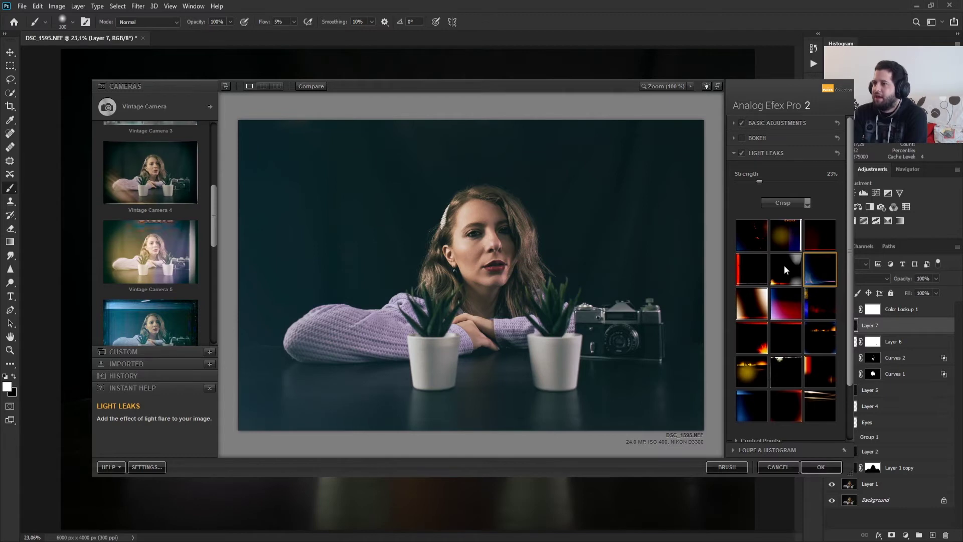
Step: Try the Vintage Camera 4 preset, then change the camera type to Multilens and apply Multilens 3
{"action": "scroll", "coordinate": [166, 177], "scroll_direction": "up", "scroll_amount": 1}
{"action": "left_click", "coordinate": [152, 222]}
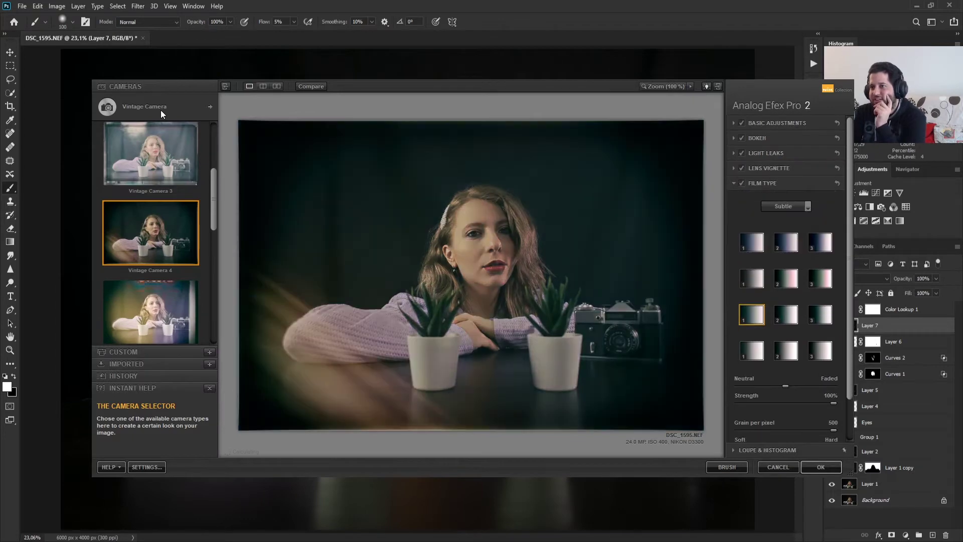
{"action": "left_click", "coordinate": [160, 109]}
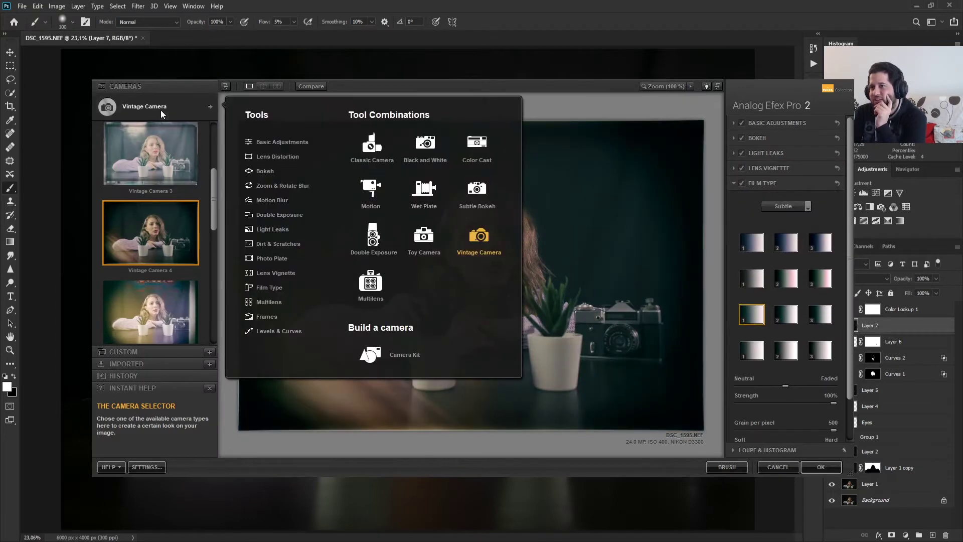
{"action": "left_click", "coordinate": [369, 281]}
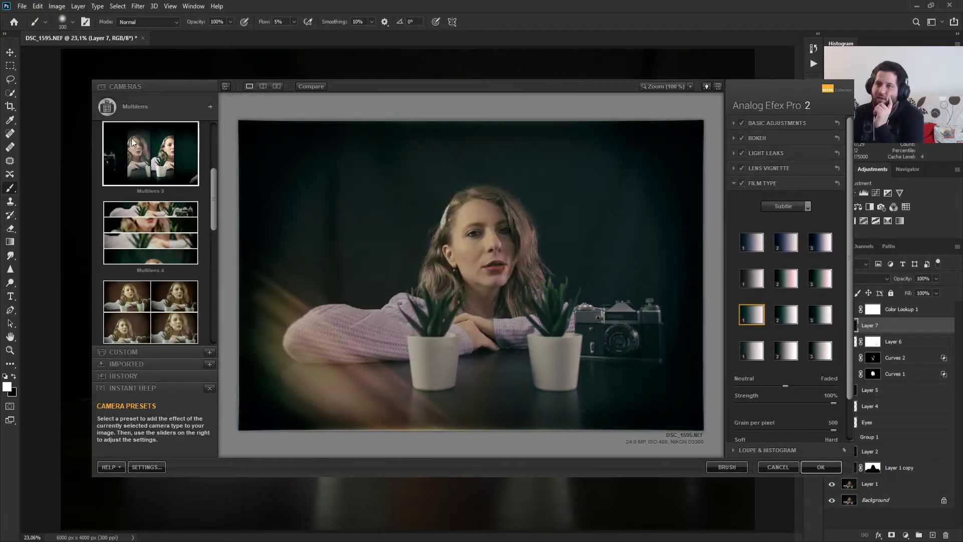
{"action": "left_click", "coordinate": [135, 233]}
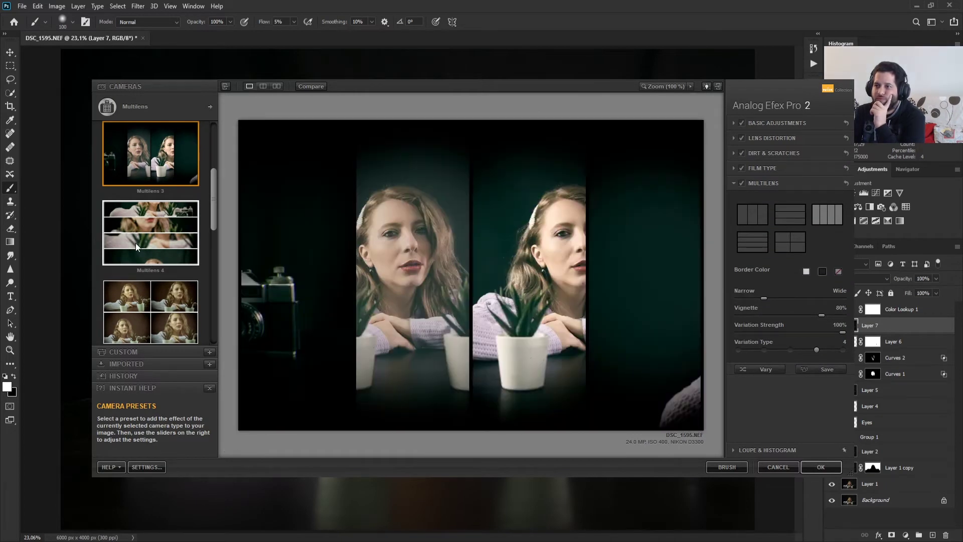
Step: Reposition the image crops inside the four vertical Multilens frames so each shows a different part of the portrait scene
{"action": "mouse_move", "coordinate": [543, 276]}
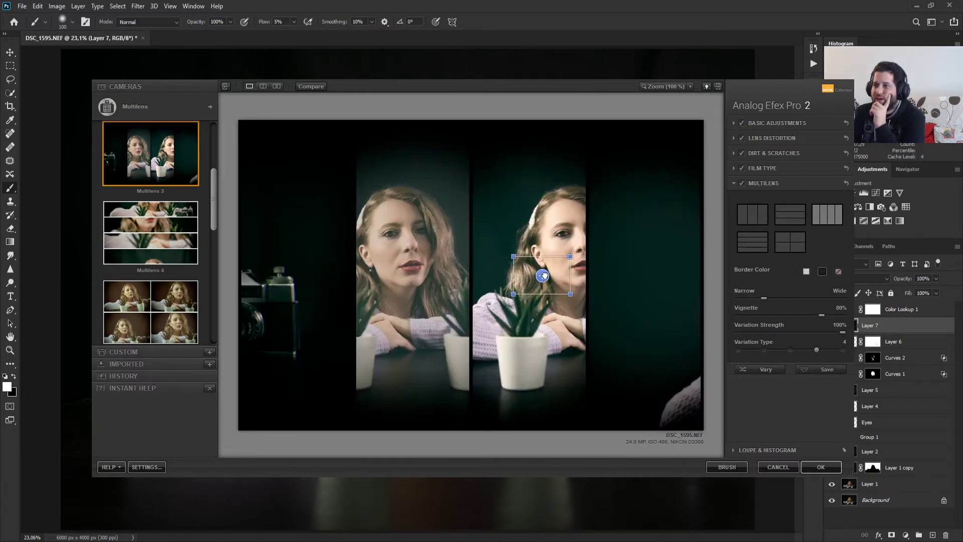
{"action": "mouse_move", "coordinate": [543, 275]}
{"action": "left_mouse_down"}
{"action": "mouse_move", "coordinate": [488, 266]}
{"action": "mouse_move", "coordinate": [522, 254]}
{"action": "mouse_move", "coordinate": [543, 260]}
{"action": "left_mouse_up"}
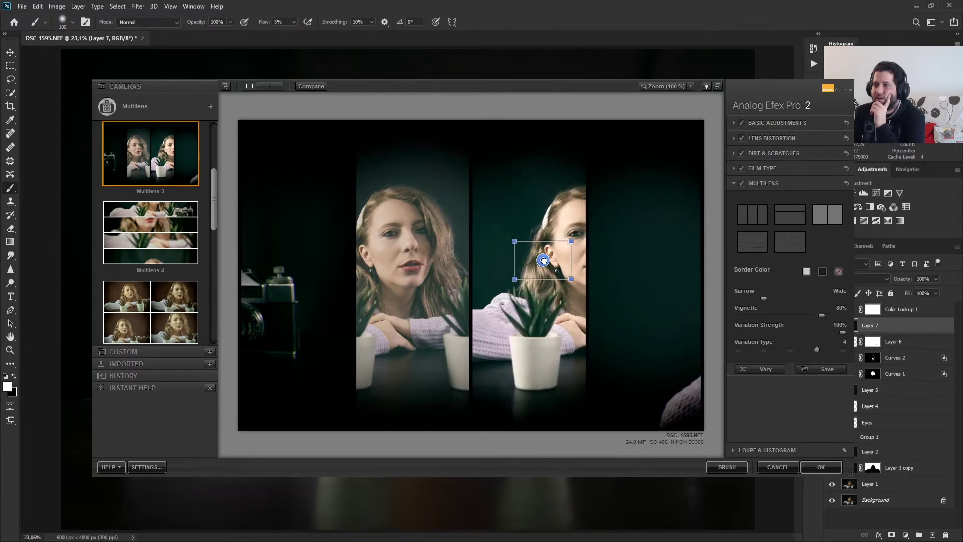
{"action": "mouse_move", "coordinate": [406, 275]}
{"action": "mouse_move", "coordinate": [406, 276]}
{"action": "left_mouse_down"}
{"action": "mouse_move", "coordinate": [369, 265]}
{"action": "mouse_move", "coordinate": [390, 266]}
{"action": "left_mouse_up"}
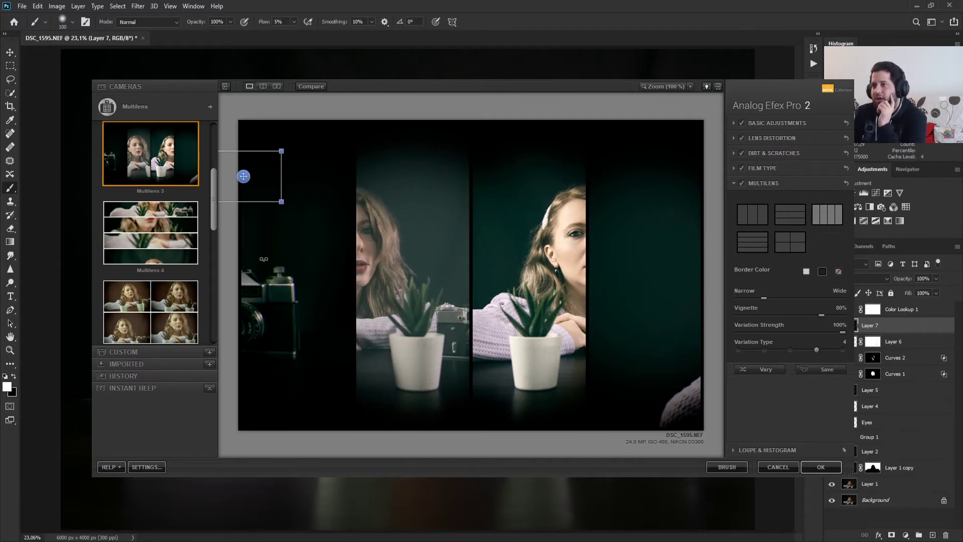
{"action": "left_click_drag", "start_coordinate": [243, 176], "coordinate": [253, 197]}
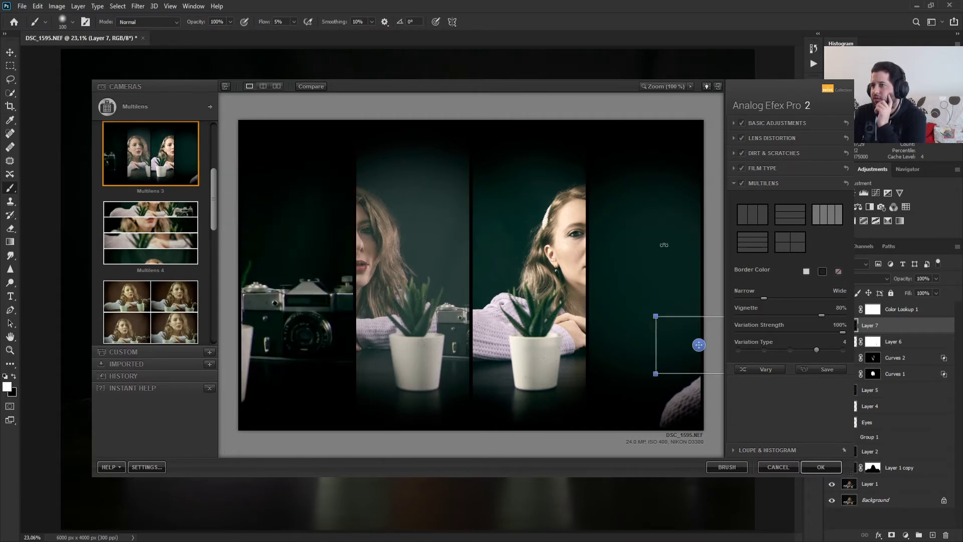
{"action": "left_click_drag", "start_coordinate": [702, 344], "coordinate": [621, 164]}
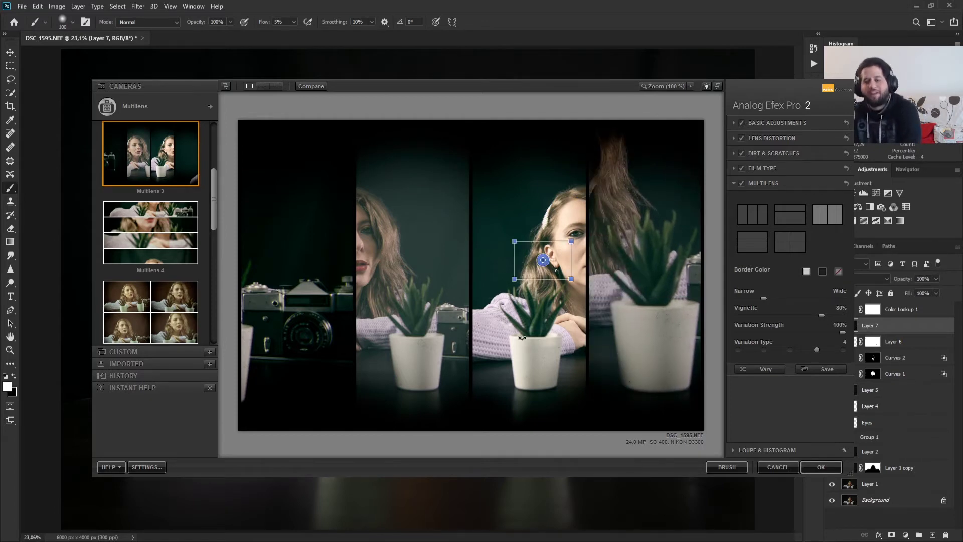
Step: Apply the Multilens 6 preset and browse the remaining Multilens presets
{"action": "scroll", "coordinate": [155, 231], "scroll_direction": "down", "scroll_amount": 2}
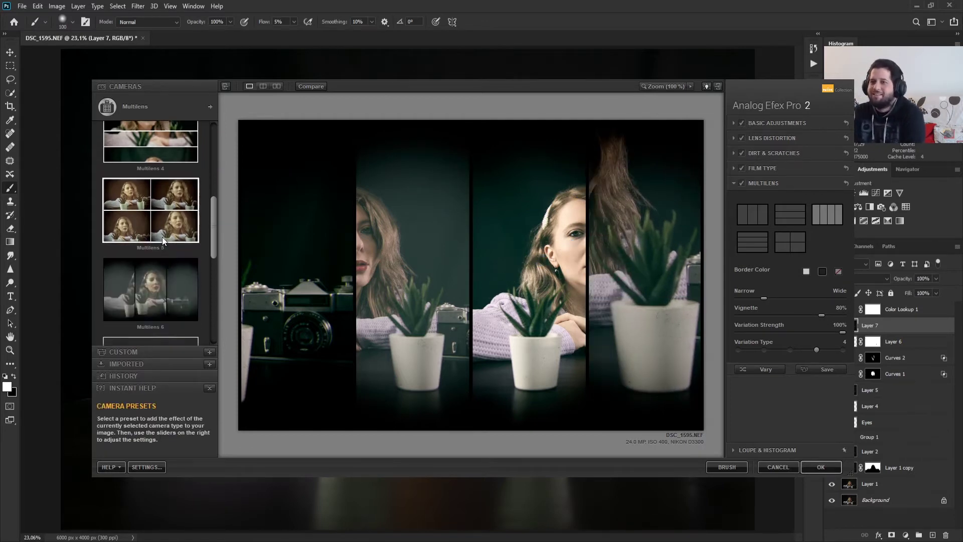
{"action": "left_click", "coordinate": [148, 293]}
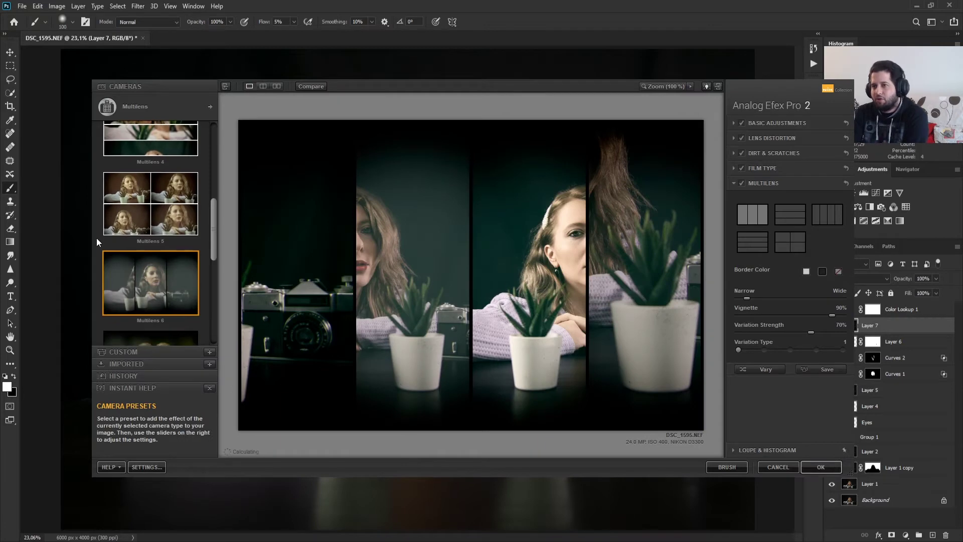
{"action": "scroll", "coordinate": [133, 243], "scroll_direction": "down", "scroll_amount": 2}
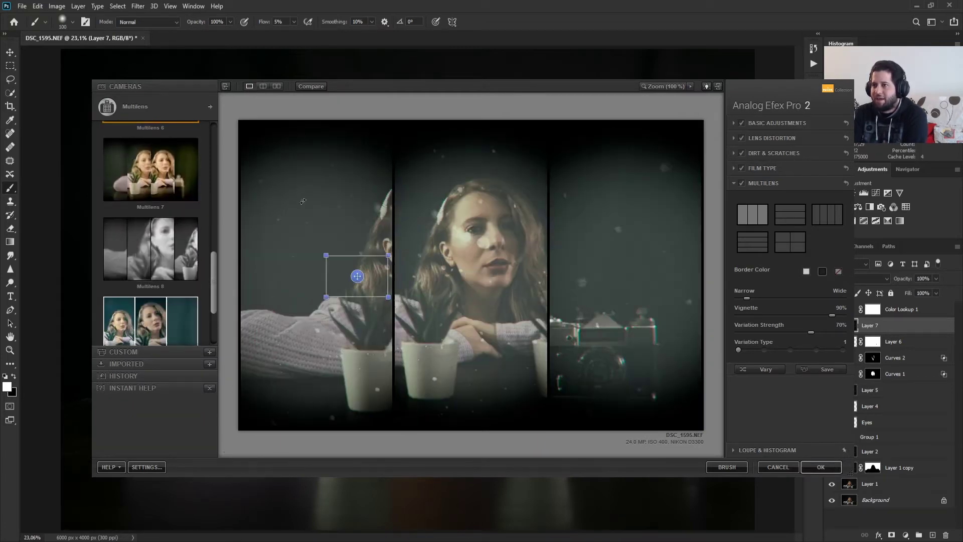
Step: Change the camera type to Double Exposure and apply the Double Exposure 7 preset
{"action": "left_click", "coordinate": [172, 109]}
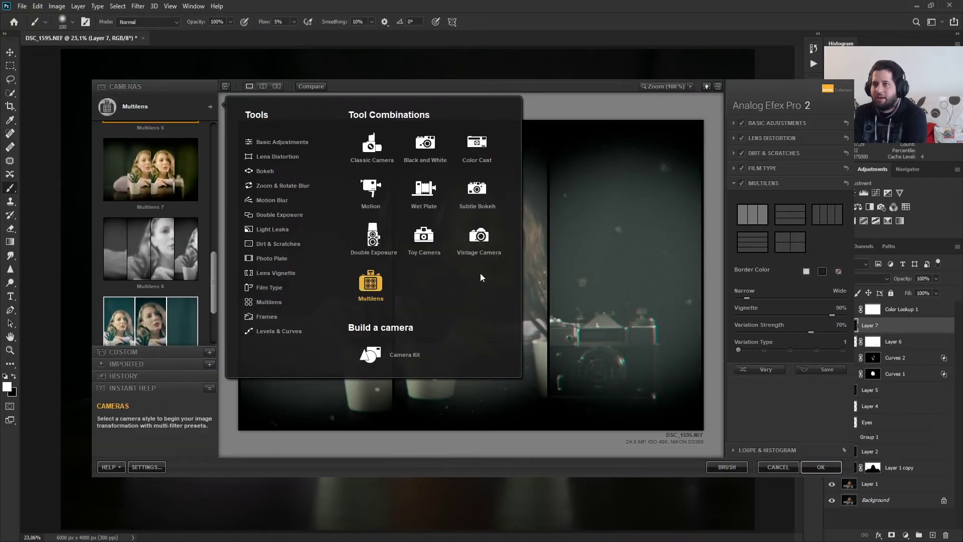
{"action": "left_click", "coordinate": [383, 236]}
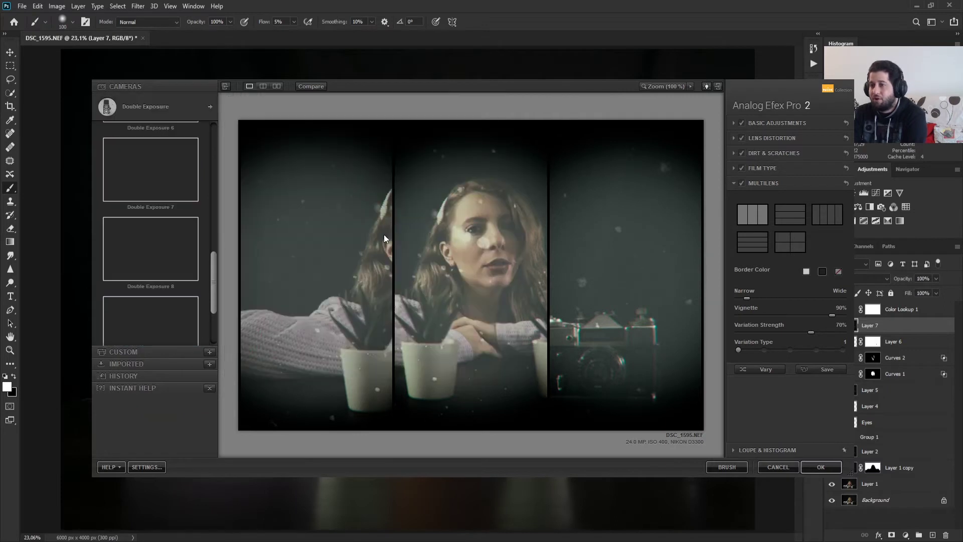
{"action": "left_click", "coordinate": [158, 173]}
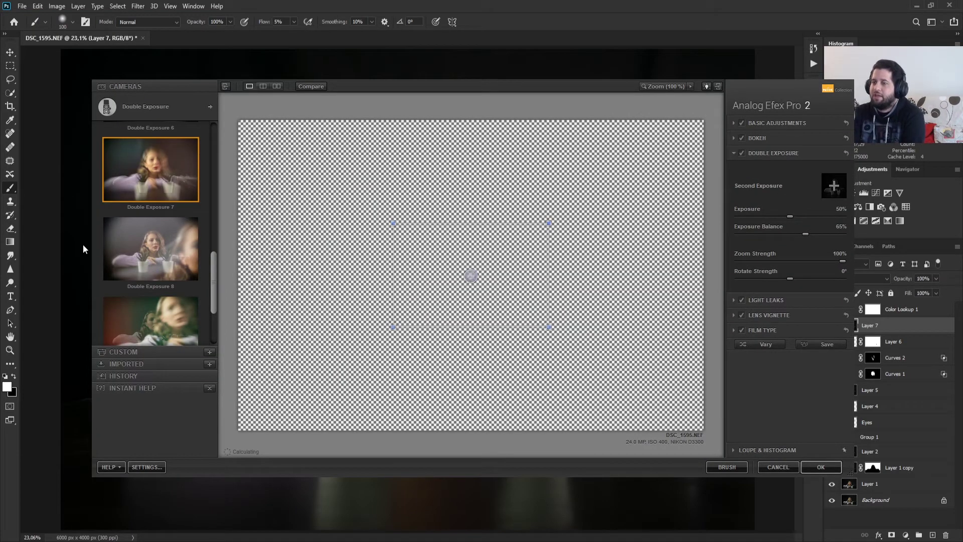
Step: Centre the double exposure's zoom on the face and set Exposure 62%, Exposure Balance 18%, Zoom Strength 43% and Rotate Strength -360°
{"action": "mouse_move", "coordinate": [499, 274]}
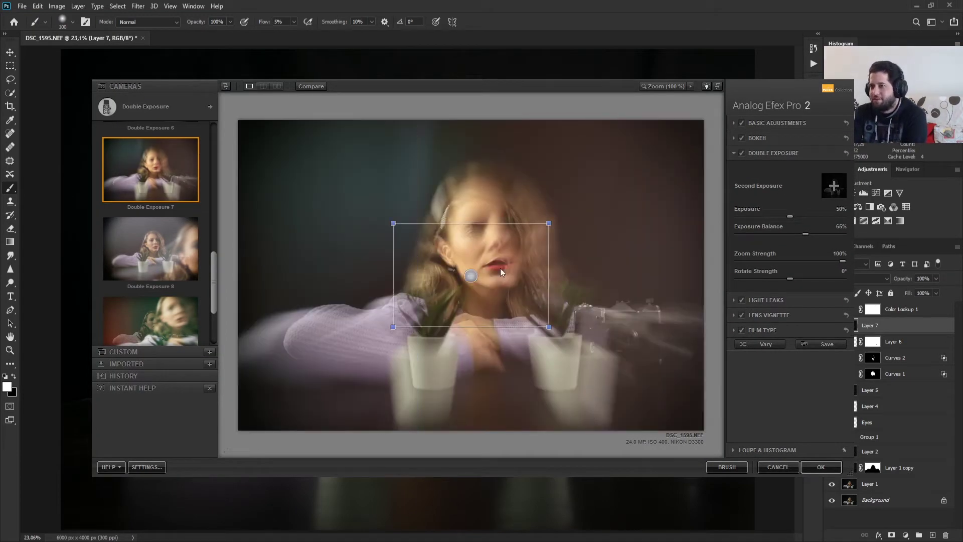
{"action": "left_click_drag", "start_coordinate": [470, 275], "coordinate": [492, 255]}
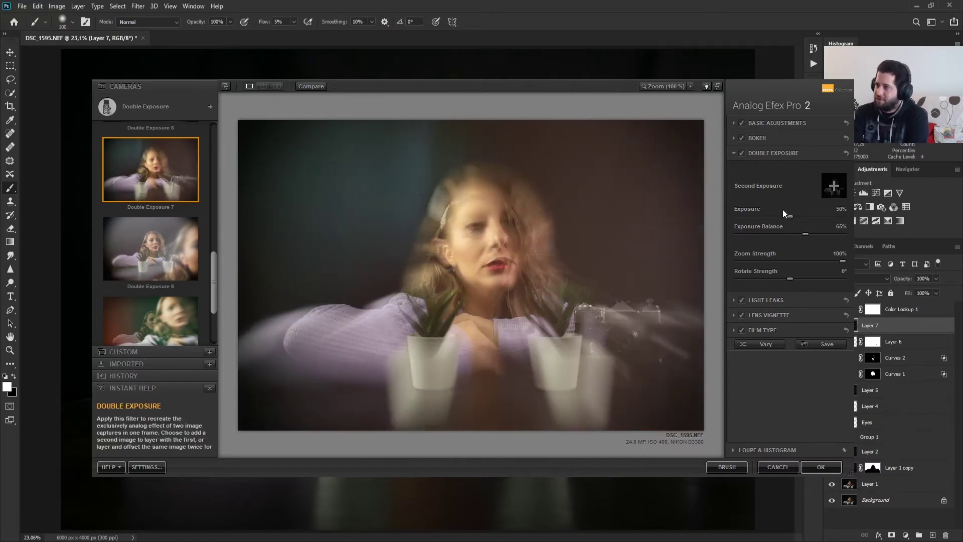
{"action": "left_click_drag", "start_coordinate": [777, 216], "coordinate": [757, 231]}
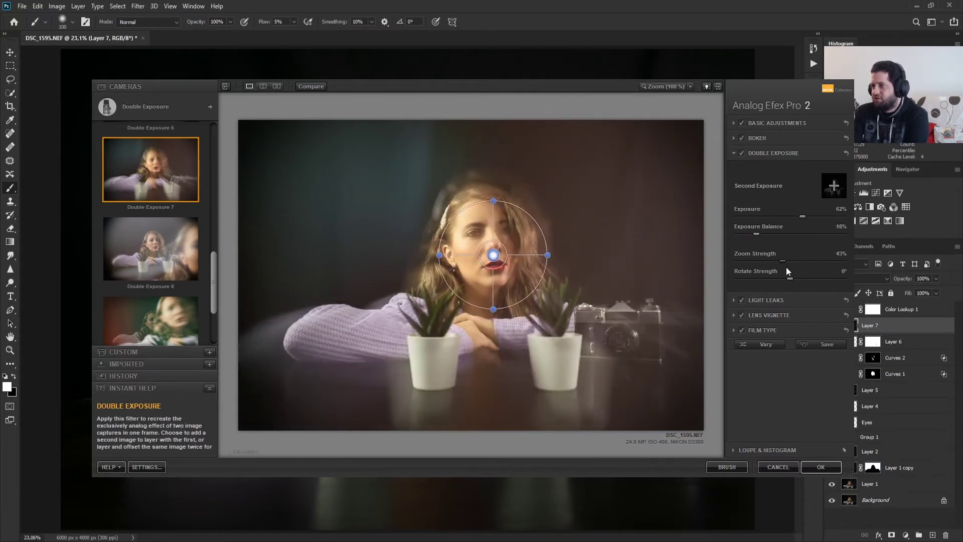
{"action": "left_click_drag", "start_coordinate": [790, 278], "coordinate": [720, 275]}
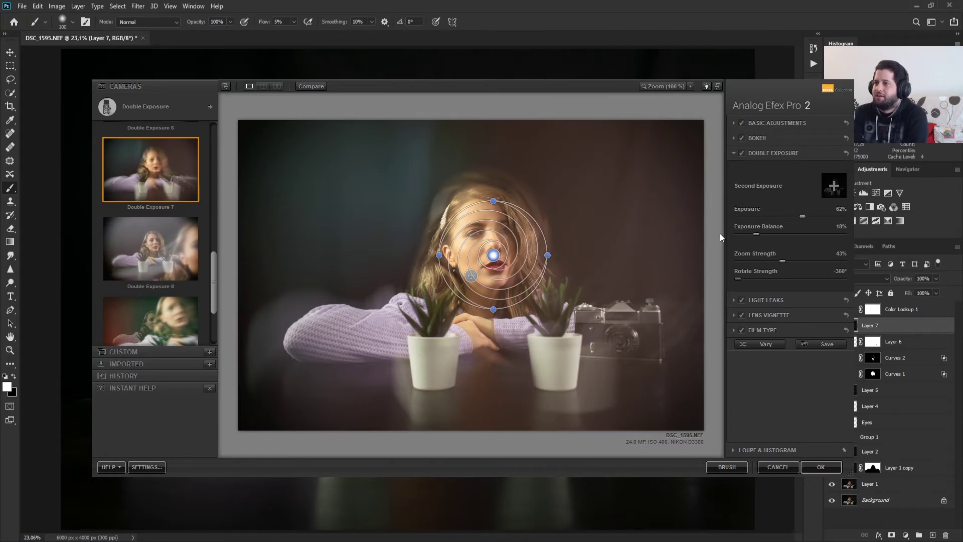
Step: Open the Bokeh settings, then stretch the in-focus ellipse vertically and centre it on the woman's face
{"action": "left_click", "coordinate": [757, 138]}
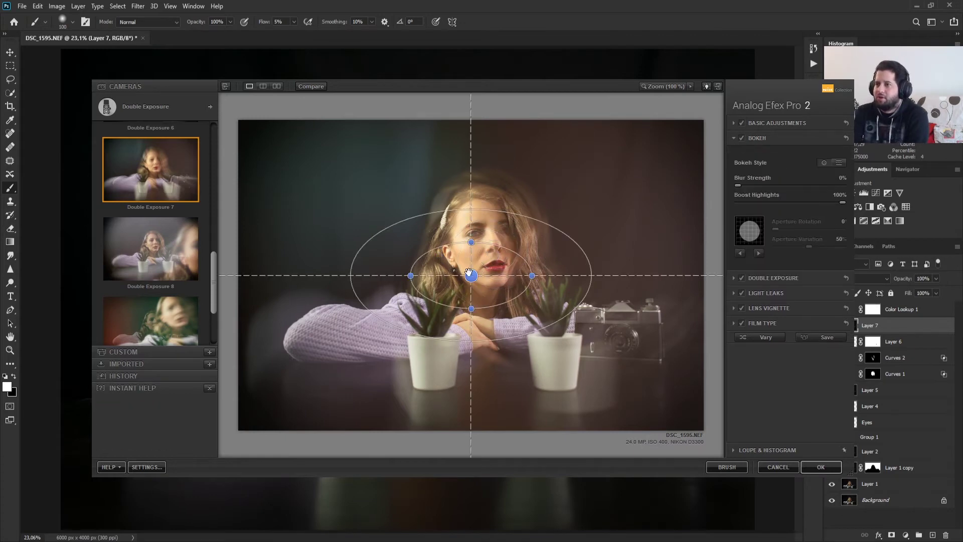
{"action": "left_click_drag", "start_coordinate": [471, 242], "coordinate": [471, 187]}
{"action": "left_click_drag", "start_coordinate": [469, 275], "coordinate": [495, 273]}
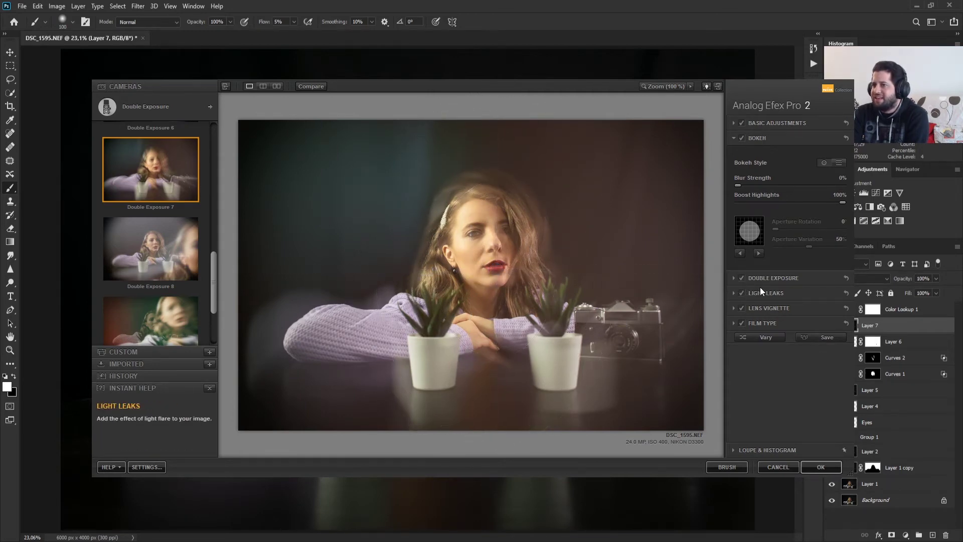
Step: Apply the Double Exposure 8 preset to the portrait
{"action": "left_click", "coordinate": [155, 241]}
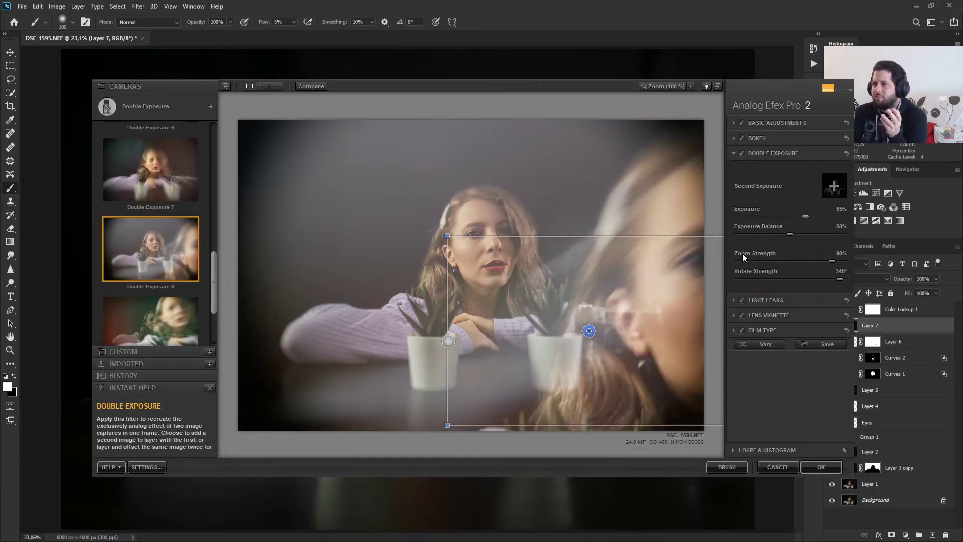
Step: Apply the Double Exposure 9 preset and lower its Exposure to 26%
{"action": "scroll", "coordinate": [128, 277], "scroll_direction": "down", "scroll_amount": 3}
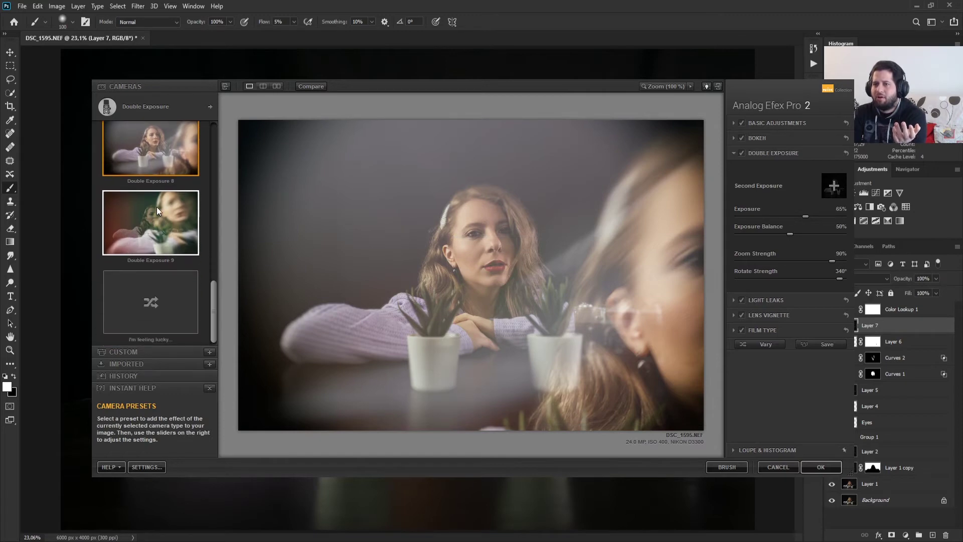
{"action": "left_click", "coordinate": [157, 206]}
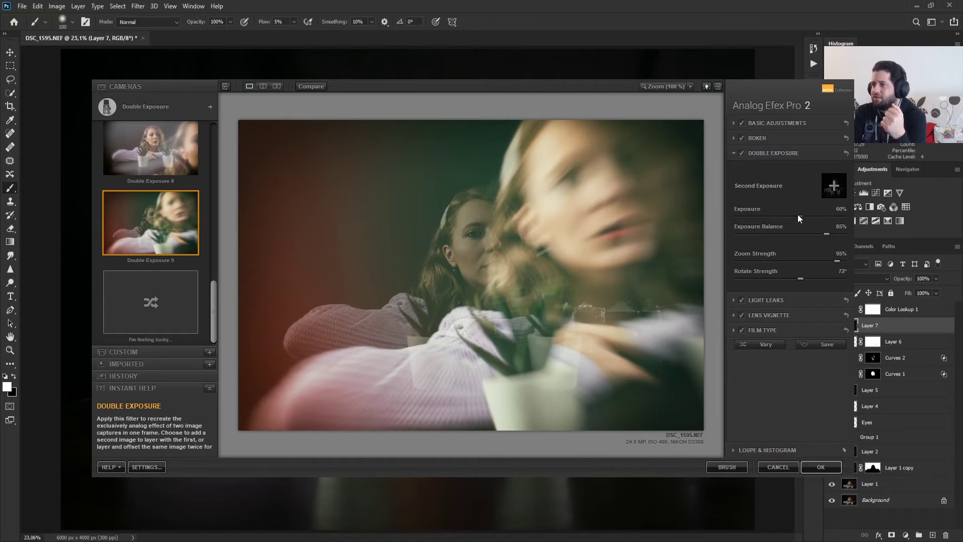
{"action": "left_click_drag", "start_coordinate": [797, 215], "coordinate": [764, 222]}
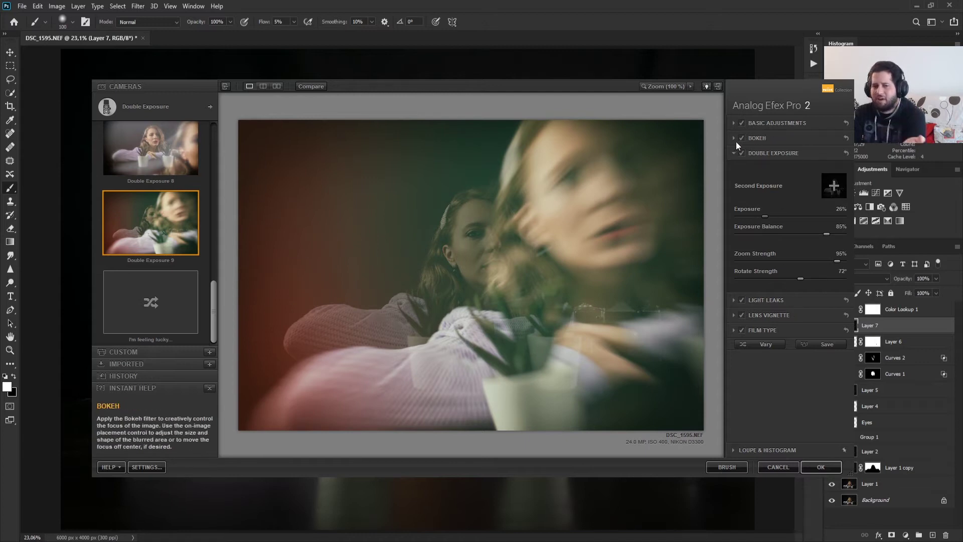
Step: Generate two random Double Exposure looks in succession with the I'm feeling lucky preset
{"action": "scroll", "coordinate": [140, 210], "scroll_direction": "up", "scroll_amount": 1}
{"action": "scroll", "coordinate": [137, 203], "scroll_direction": "down", "scroll_amount": 1}
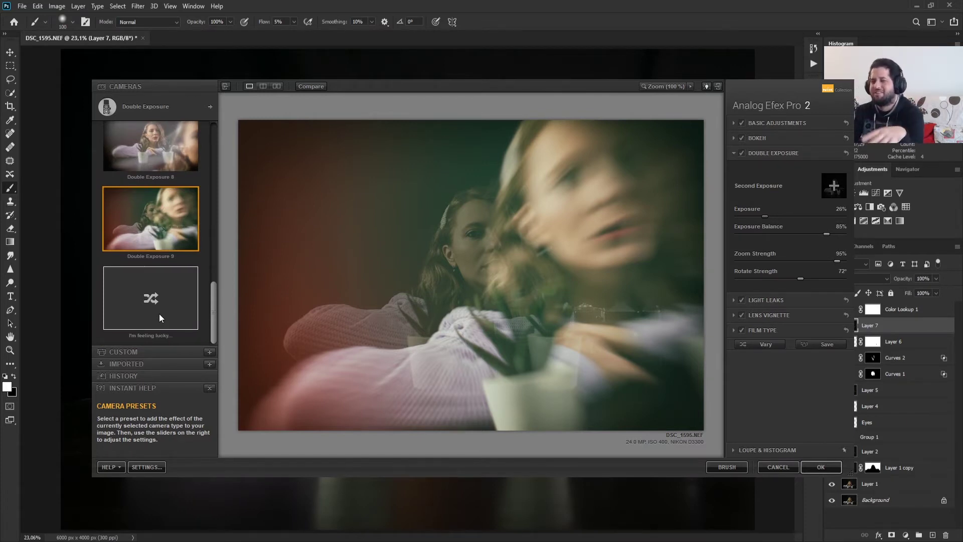
{"action": "left_click", "coordinate": [159, 315]}
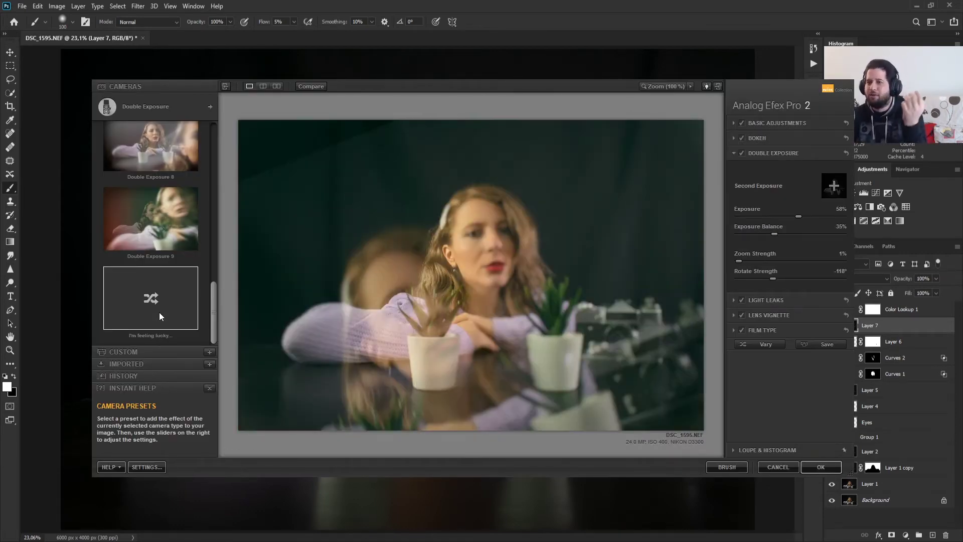
{"action": "left_click", "coordinate": [159, 313]}
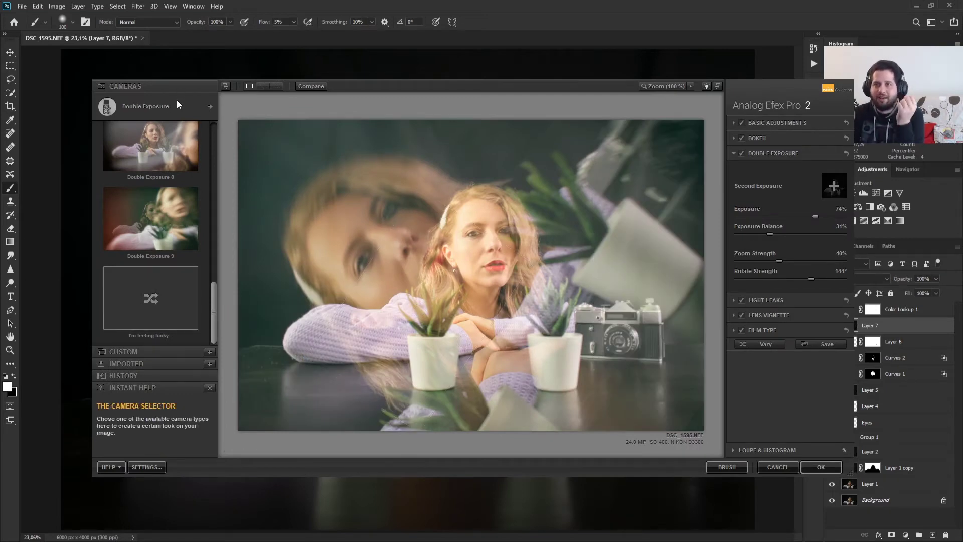
Step: Change the camera type to Motion and try the Motion 5 preset followed by Motion 3
{"action": "left_click", "coordinate": [174, 106]}
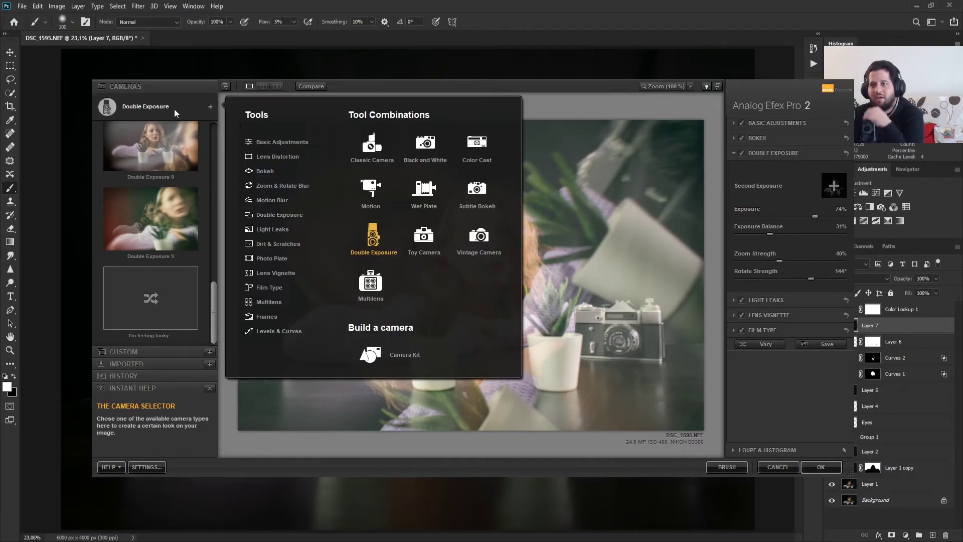
{"action": "left_click", "coordinate": [380, 194]}
{"action": "scroll", "coordinate": [173, 200], "scroll_direction": "down", "scroll_amount": 5}
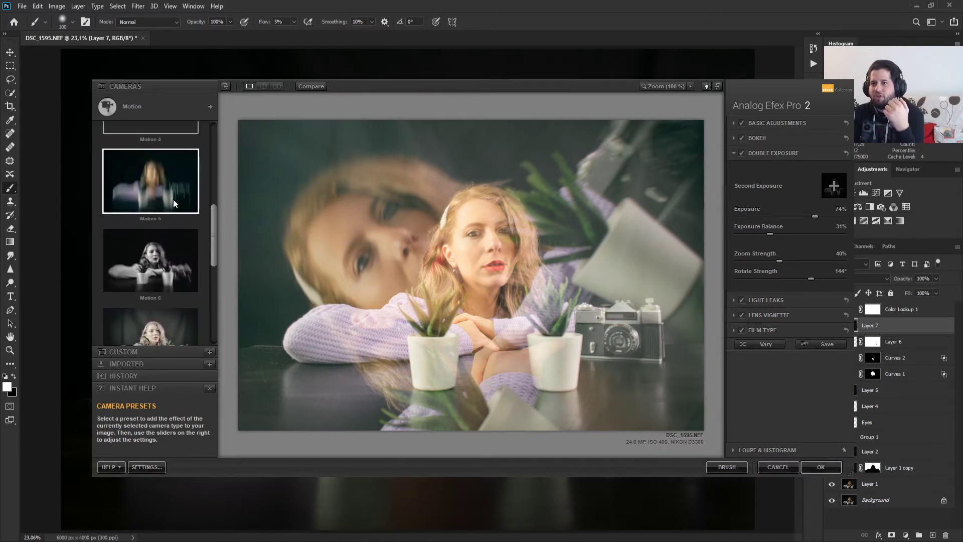
{"action": "scroll", "coordinate": [173, 199], "scroll_direction": "up", "scroll_amount": 3}
{"action": "left_click", "coordinate": [143, 289]}
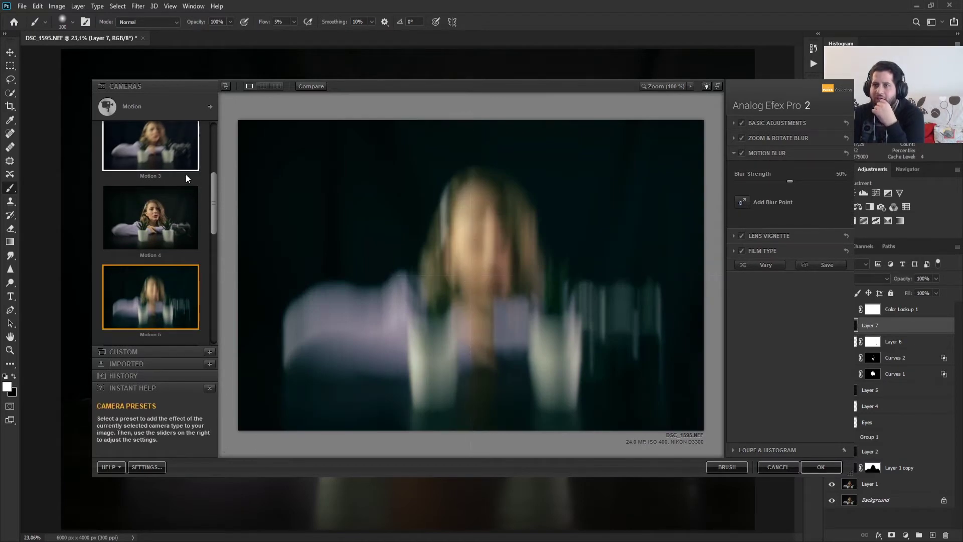
{"action": "scroll", "coordinate": [186, 178], "scroll_direction": "up", "scroll_amount": 1}
{"action": "left_click", "coordinate": [171, 249]}
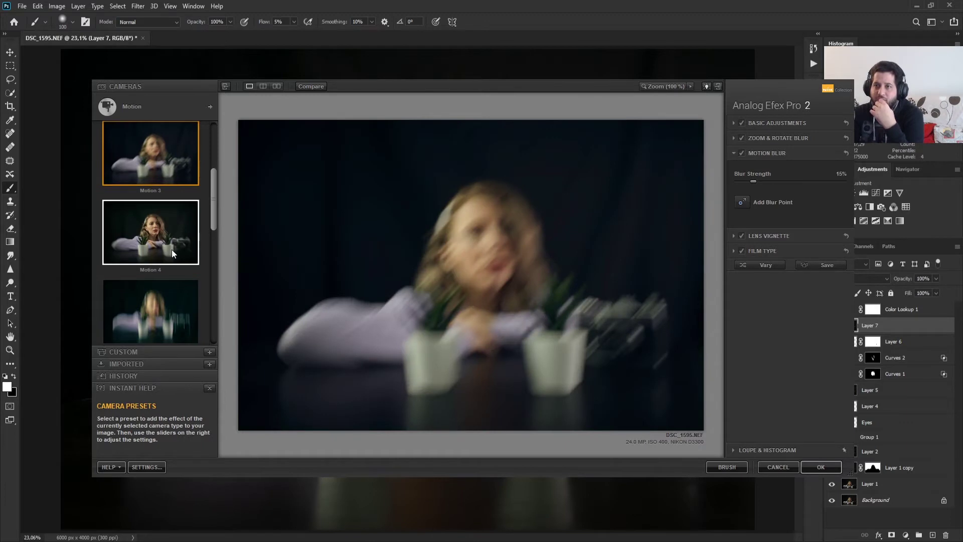
Step: Apply the Motion 4 preset and stretch the inner blur ellipse vertically over the woman's face
{"action": "left_click", "coordinate": [179, 113]}
{"action": "left_click", "coordinate": [369, 189]}
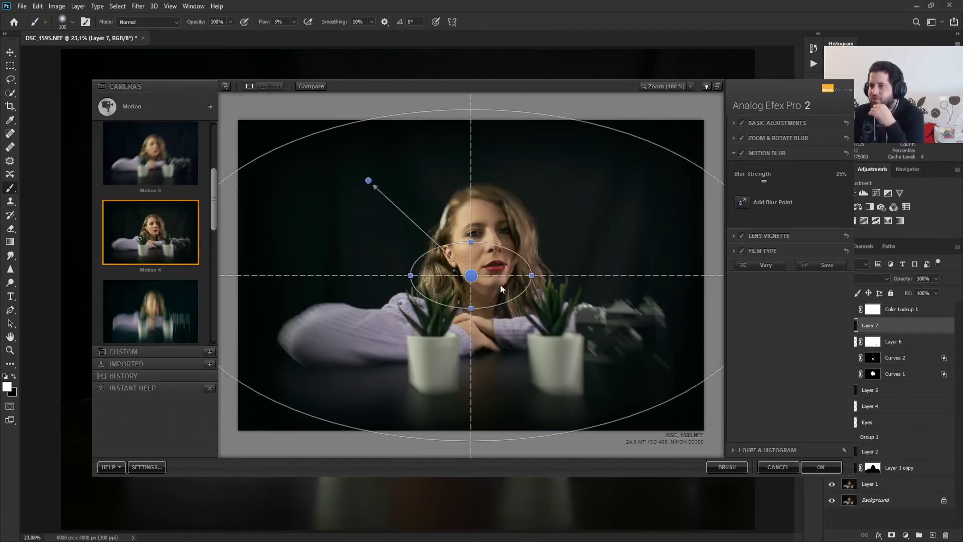
{"action": "left_click_drag", "start_coordinate": [470, 241], "coordinate": [468, 176]}
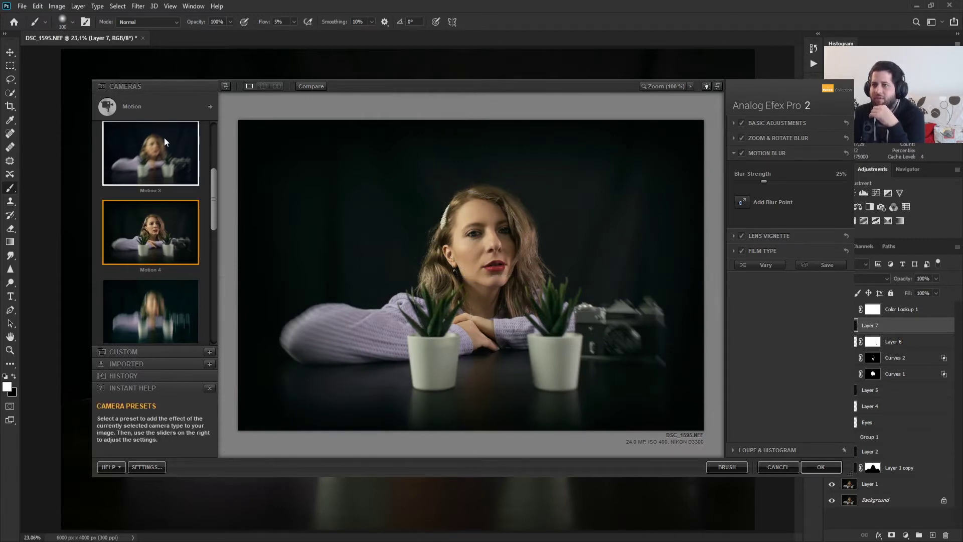
Step: Change the camera type to Wet Plate and try the Wet Plate 3 preset followed by Wet Plate 4
{"action": "left_click", "coordinate": [171, 113]}
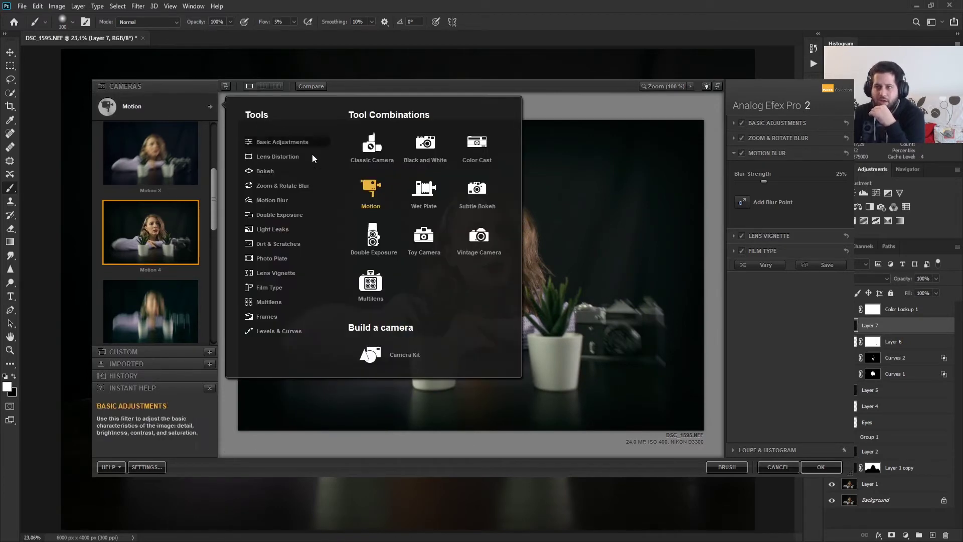
{"action": "left_click", "coordinate": [423, 189]}
{"action": "left_click", "coordinate": [166, 162]}
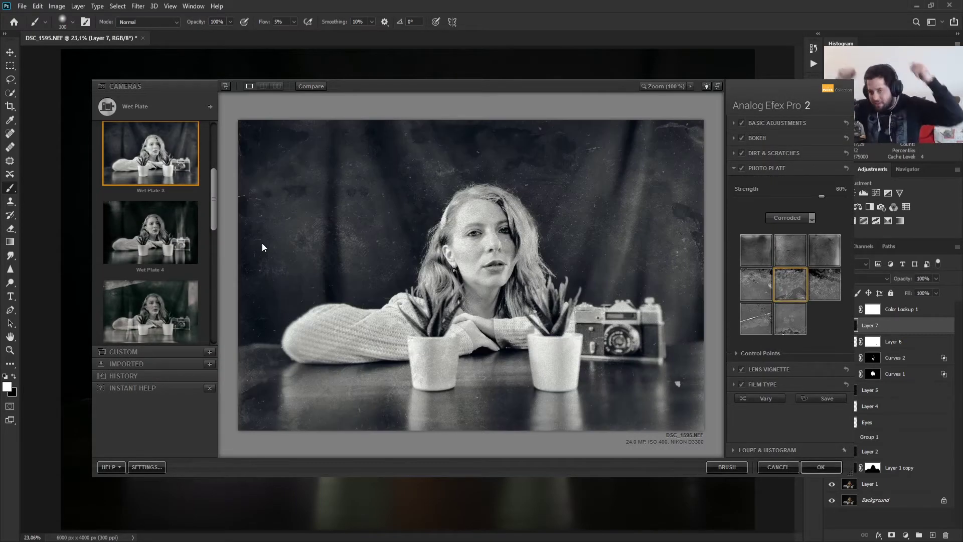
{"action": "left_click", "coordinate": [163, 219]}
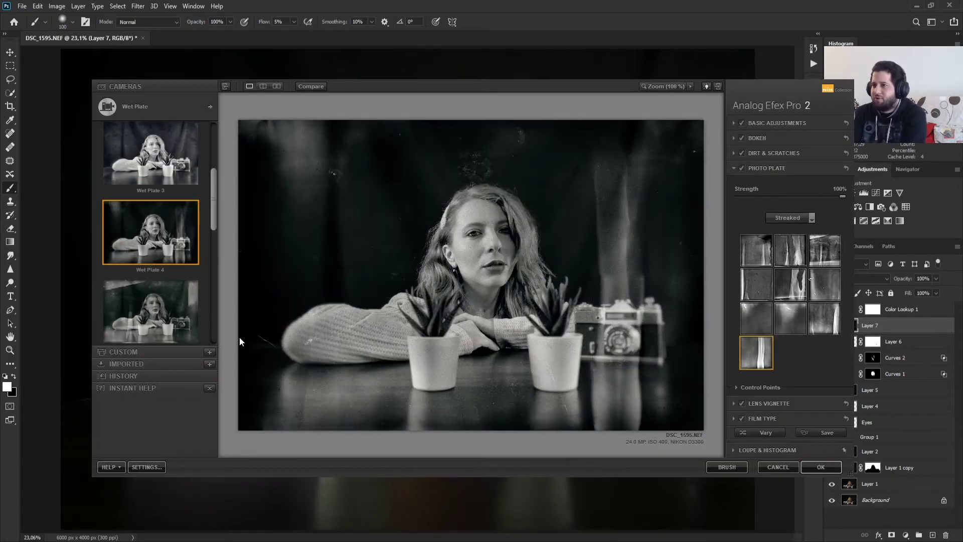
Step: Apply the Wet Plate 5 preset and try the second, then the first Streaked photo plate texture
{"action": "left_click", "coordinate": [166, 314]}
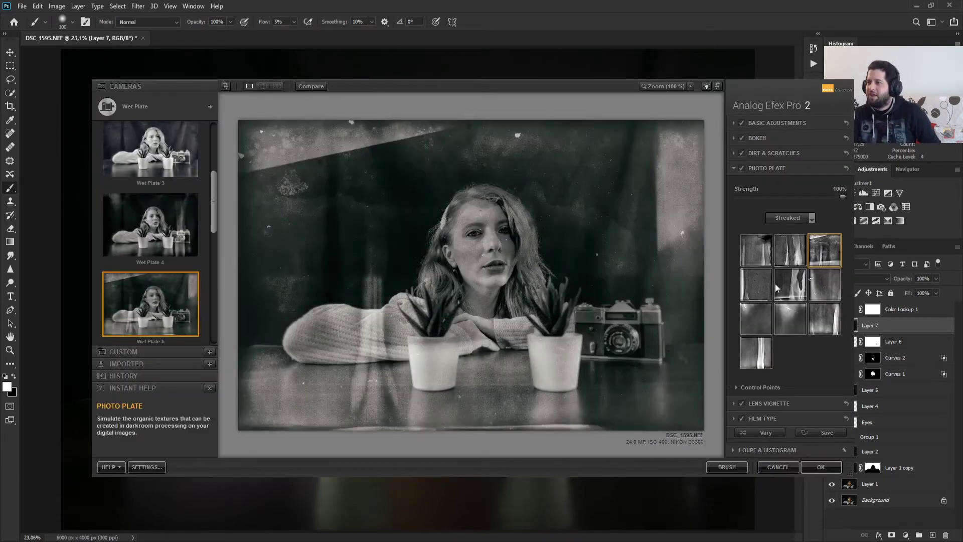
{"action": "left_click", "coordinate": [790, 253]}
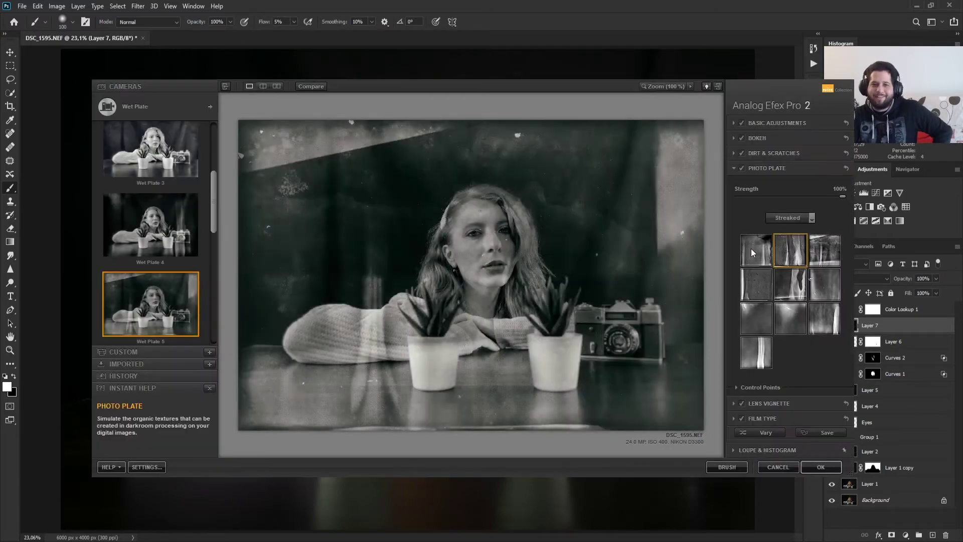
{"action": "left_click", "coordinate": [754, 249]}
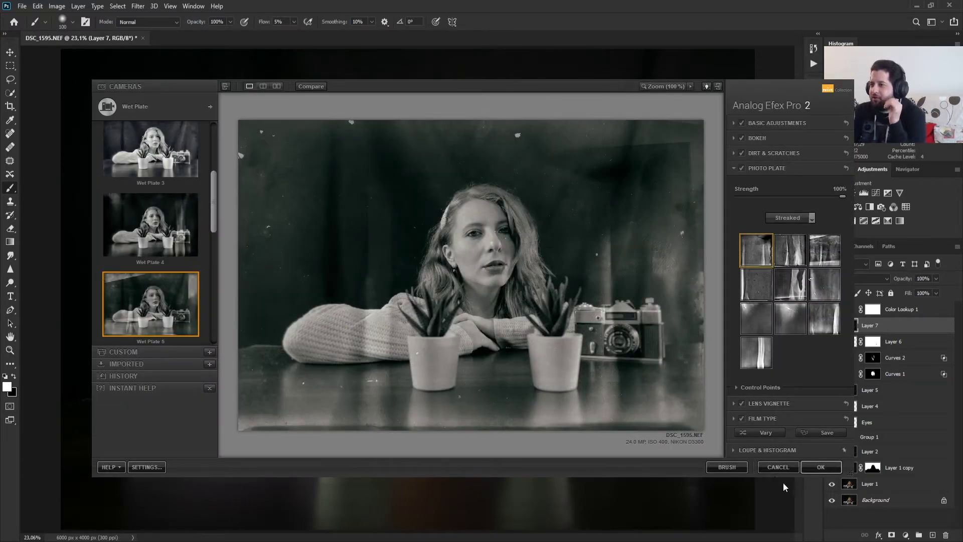
Step: Change the camera type to Color Cast and apply the Color Cast 1 preset
{"action": "left_click", "coordinate": [184, 104]}
{"action": "left_click", "coordinate": [489, 151]}
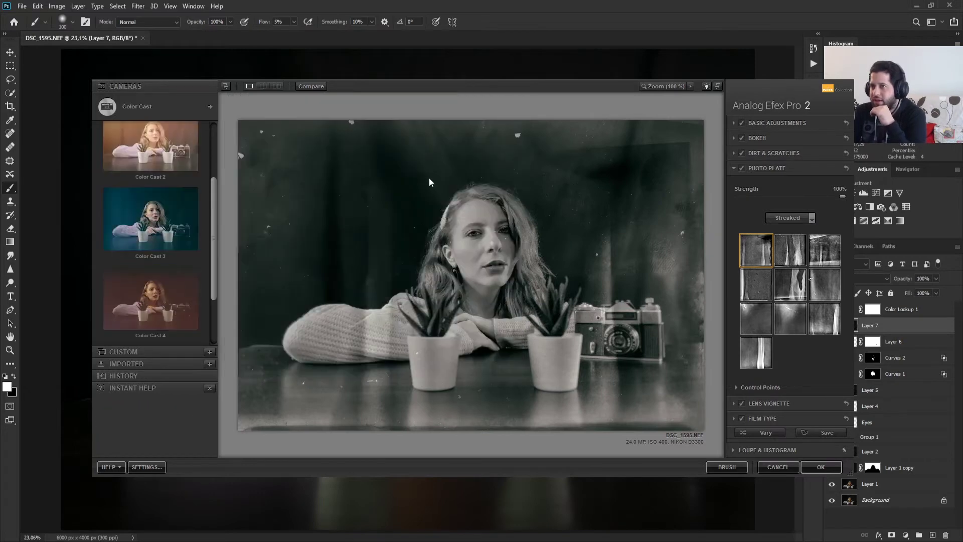
{"action": "scroll", "coordinate": [167, 227], "scroll_direction": "up", "scroll_amount": 3}
{"action": "left_click", "coordinate": [150, 153]}
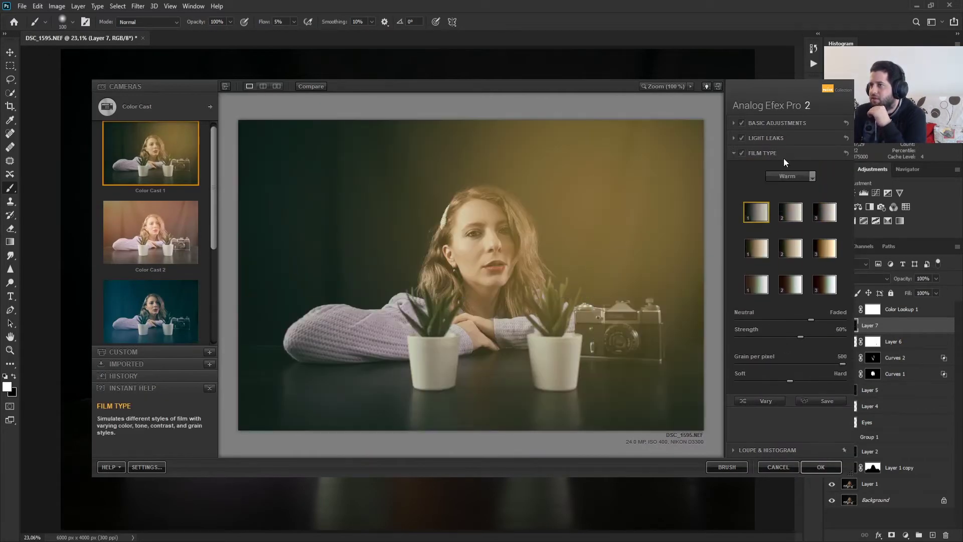
Step: Switch the film type to Subtle, compare the first films of the lower rows and choose the first film in the fourth row
{"action": "left_click", "coordinate": [789, 177]}
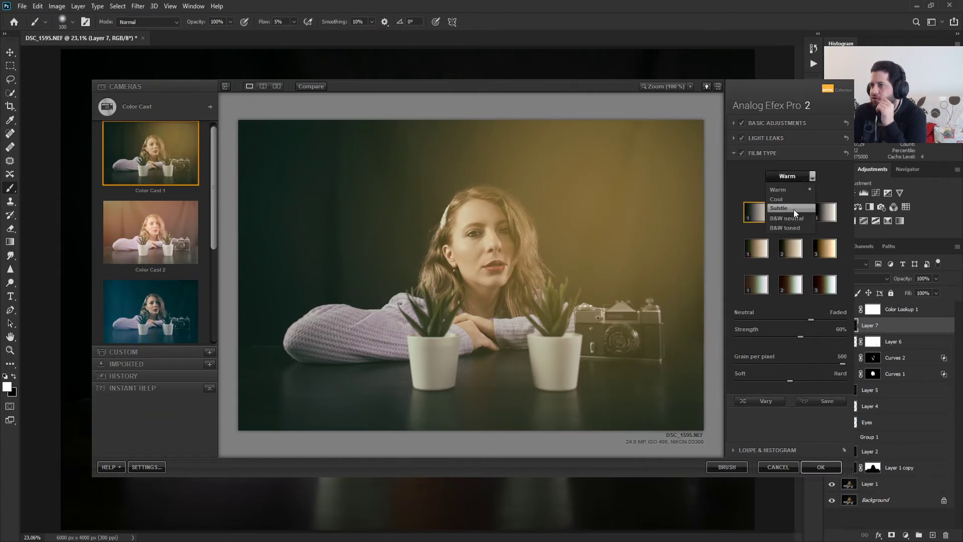
{"action": "left_click", "coordinate": [793, 209]}
{"action": "left_click", "coordinate": [752, 248]}
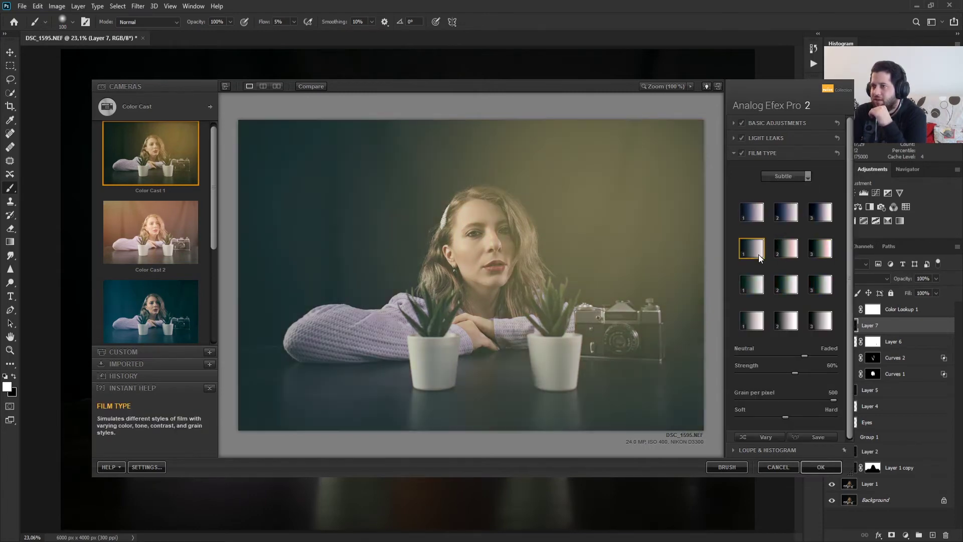
{"action": "left_click", "coordinate": [756, 286]}
{"action": "left_click", "coordinate": [755, 321]}
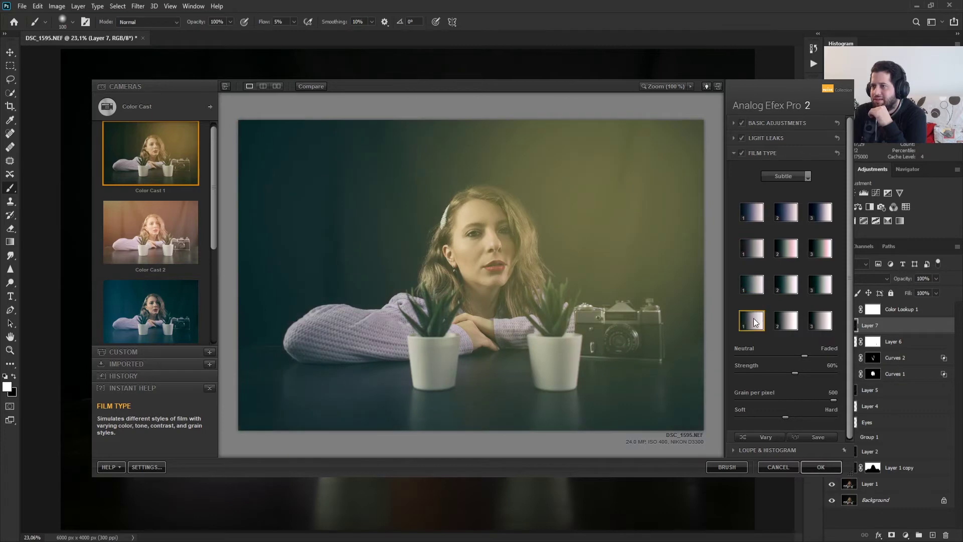
{"action": "left_click", "coordinate": [748, 284]}
{"action": "left_click", "coordinate": [748, 326]}
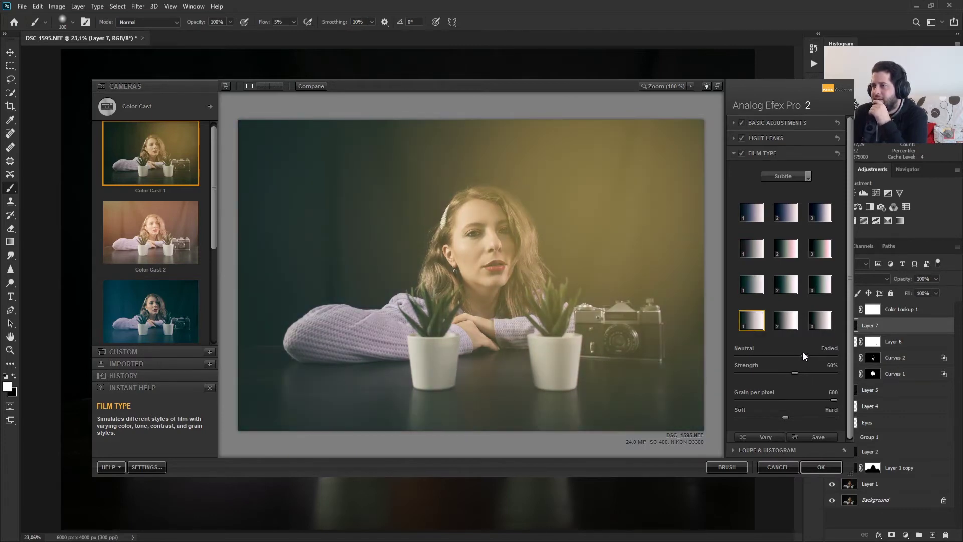
Step: Shift the film's fading toward Neutral and set its Strength to 50%
{"action": "left_click", "coordinate": [760, 356]}
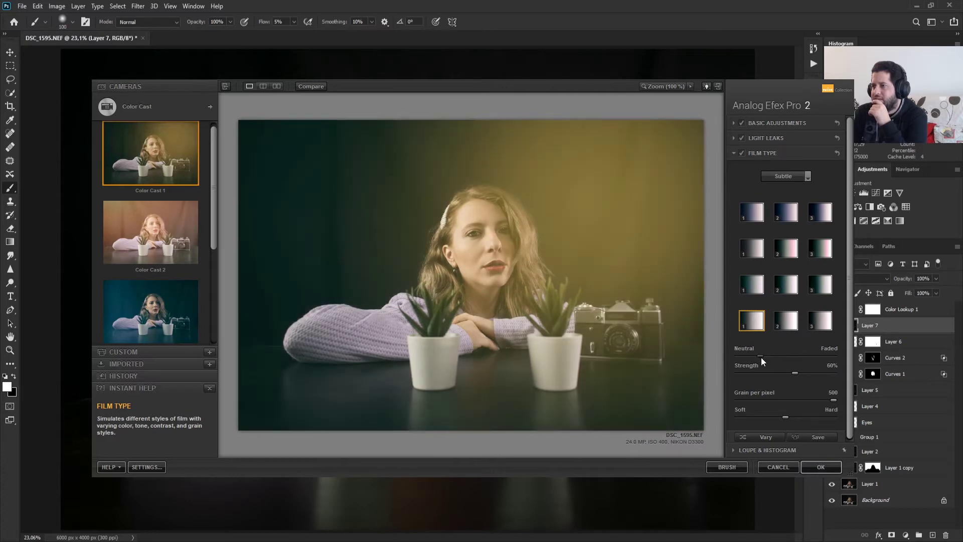
{"action": "left_click_drag", "start_coordinate": [760, 372], "coordinate": [754, 372]}
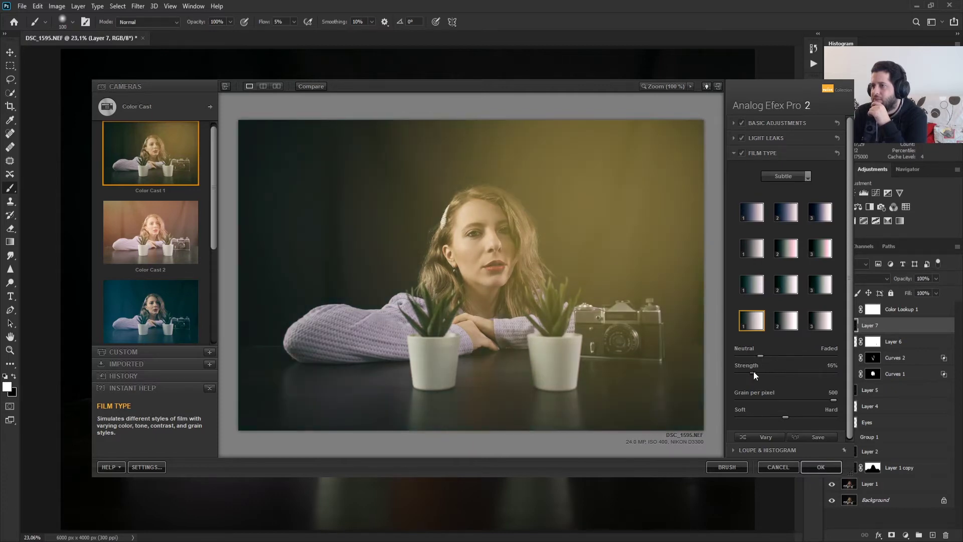
{"action": "double_click", "coordinate": [750, 373]}
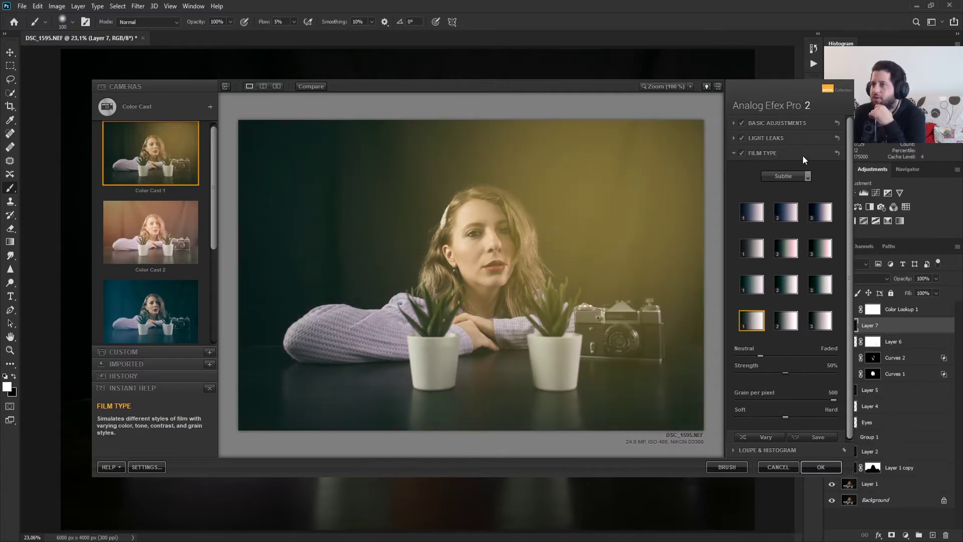
Step: Move the yellow light leak down over the camera, then select the second Soft leak and shift its placement toward the image centre
{"action": "left_click", "coordinate": [767, 137]}
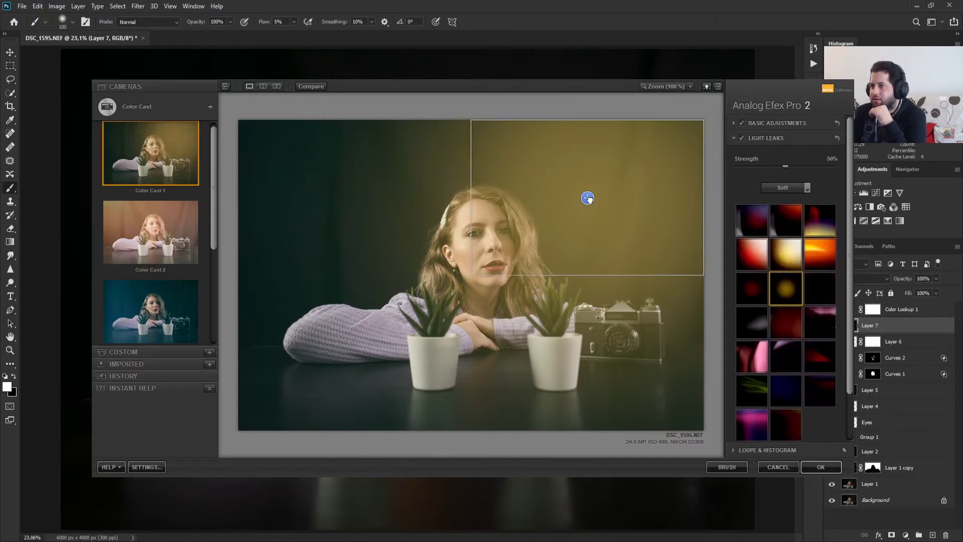
{"action": "left_click_drag", "start_coordinate": [665, 192], "coordinate": [666, 347]}
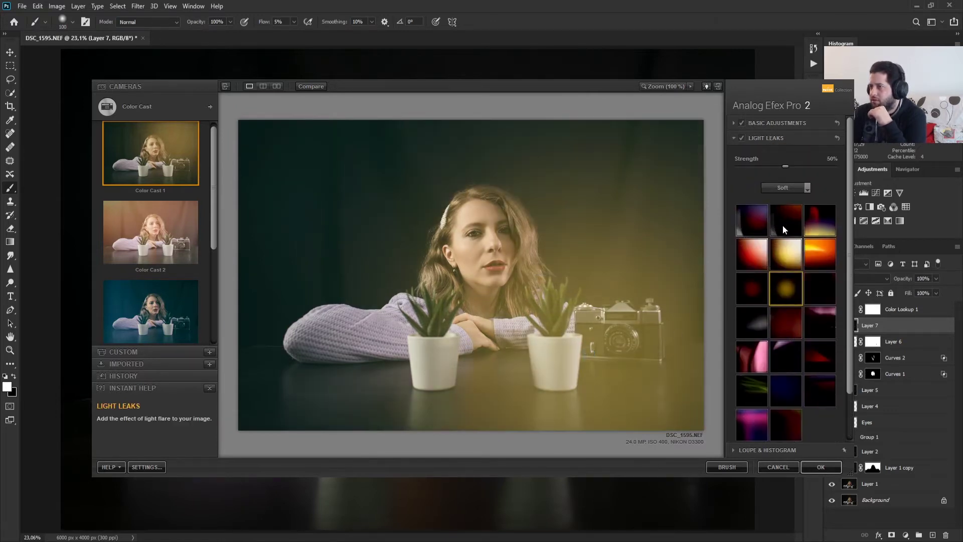
{"action": "left_click", "coordinate": [782, 225]}
{"action": "left_click_drag", "start_coordinate": [582, 351], "coordinate": [473, 312]}
Step: Select the first Soft light leak and reduce the light leak Strength to 33%
{"action": "left_click", "coordinate": [752, 220]}
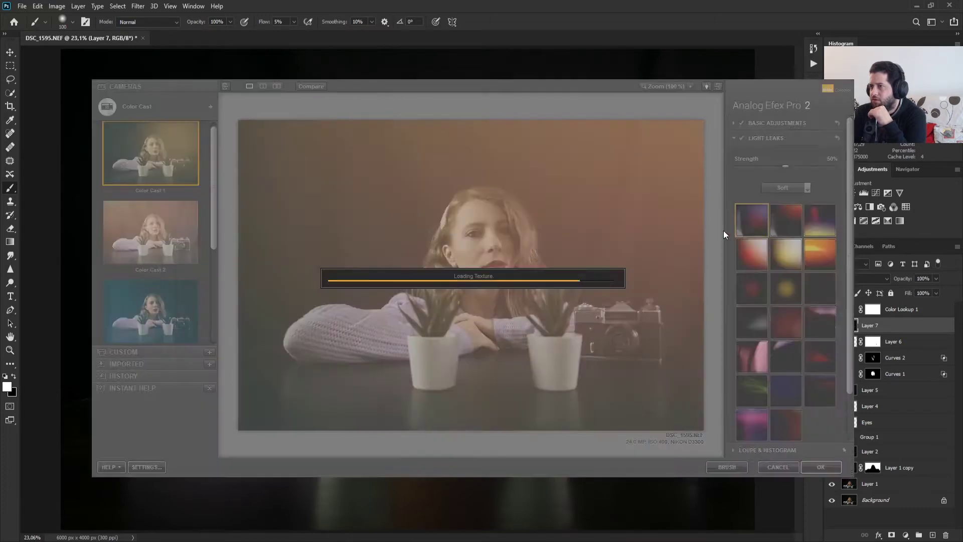
{"action": "left_click_drag", "start_coordinate": [775, 166], "coordinate": [768, 166]}
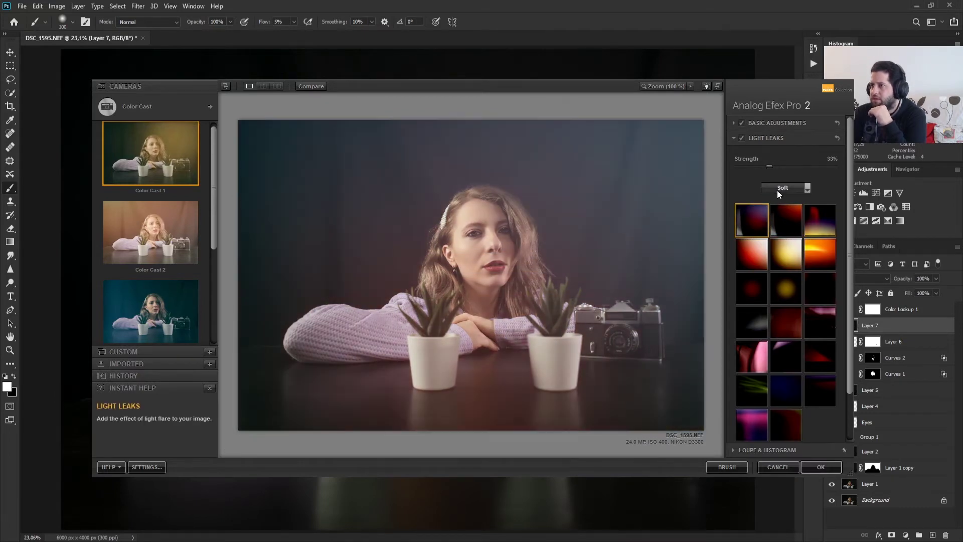
Step: Keep the Soft leak category, try the third leak in the fifth row and choose the third leak in the fourth row
{"action": "left_click", "coordinate": [784, 190]}
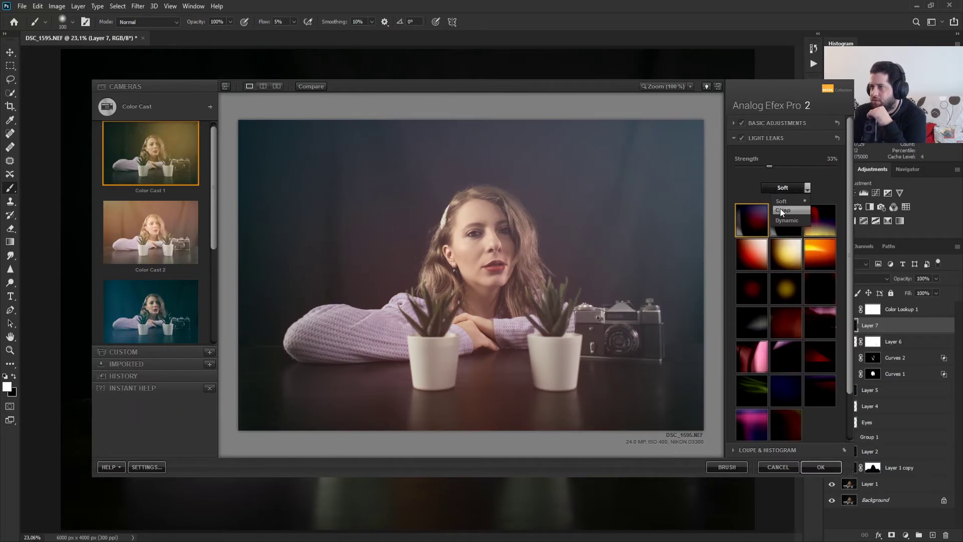
{"action": "left_click", "coordinate": [788, 201]}
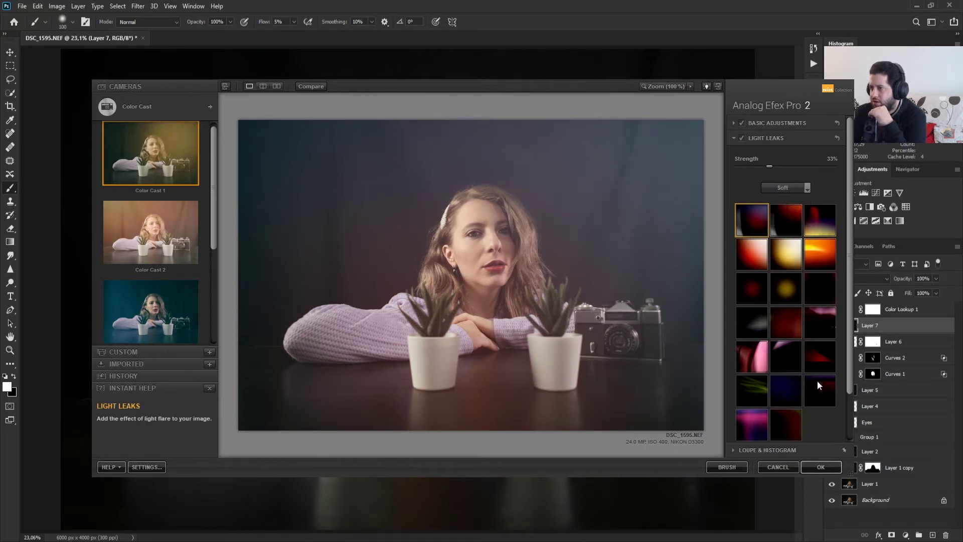
{"action": "left_click", "coordinate": [818, 344]}
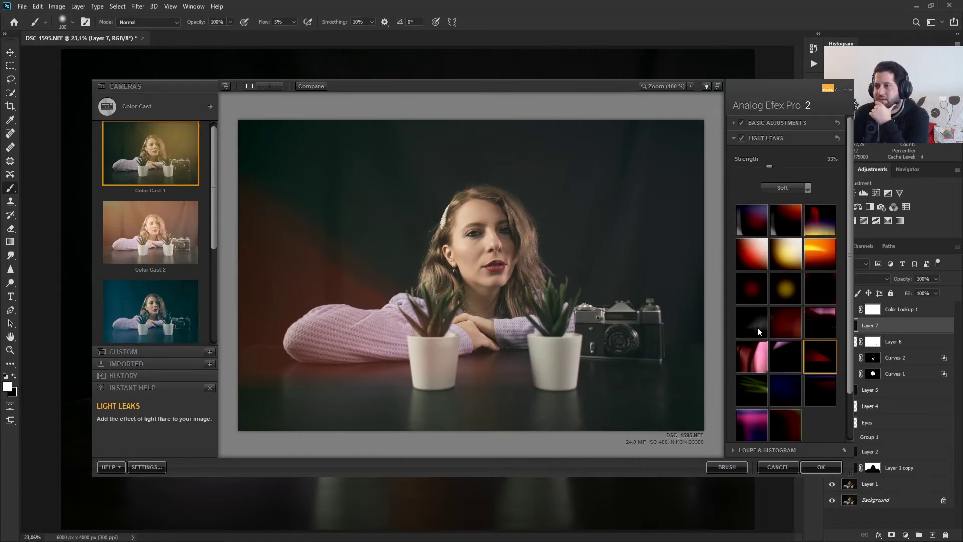
{"action": "left_click", "coordinate": [817, 324]}
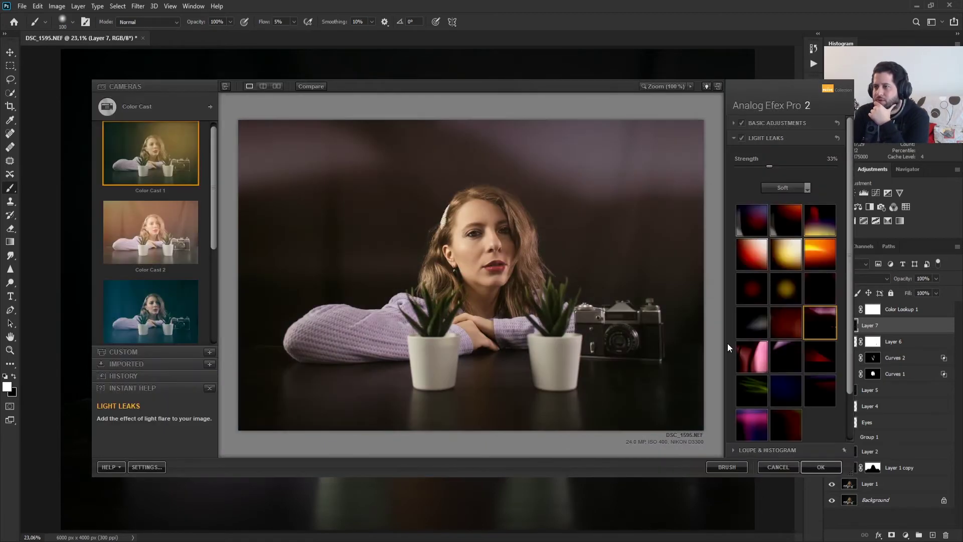
Step: Look at the Crisp light leaks, then return to the Soft category
{"action": "left_click", "coordinate": [802, 189]}
{"action": "left_click", "coordinate": [791, 212]}
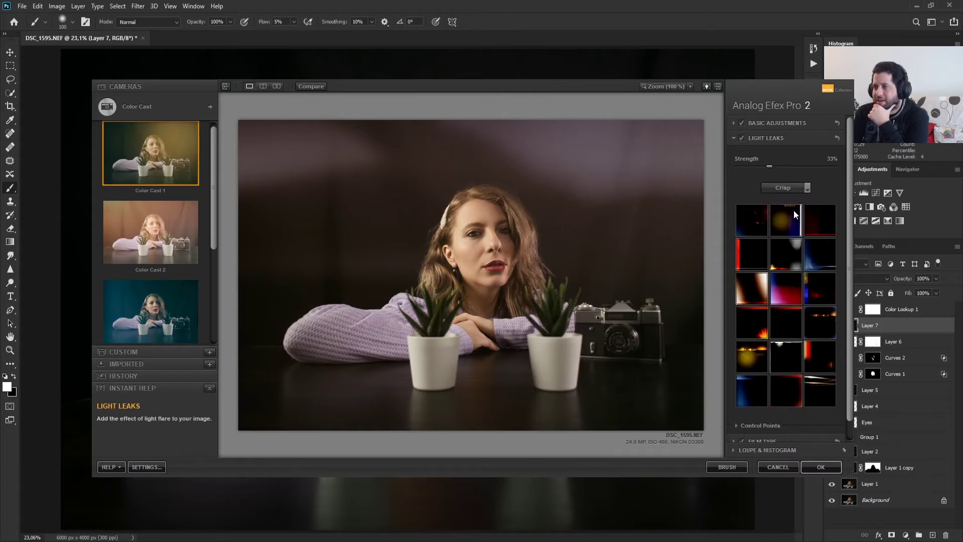
{"action": "left_click", "coordinate": [784, 188]}
{"action": "left_click", "coordinate": [784, 197]}
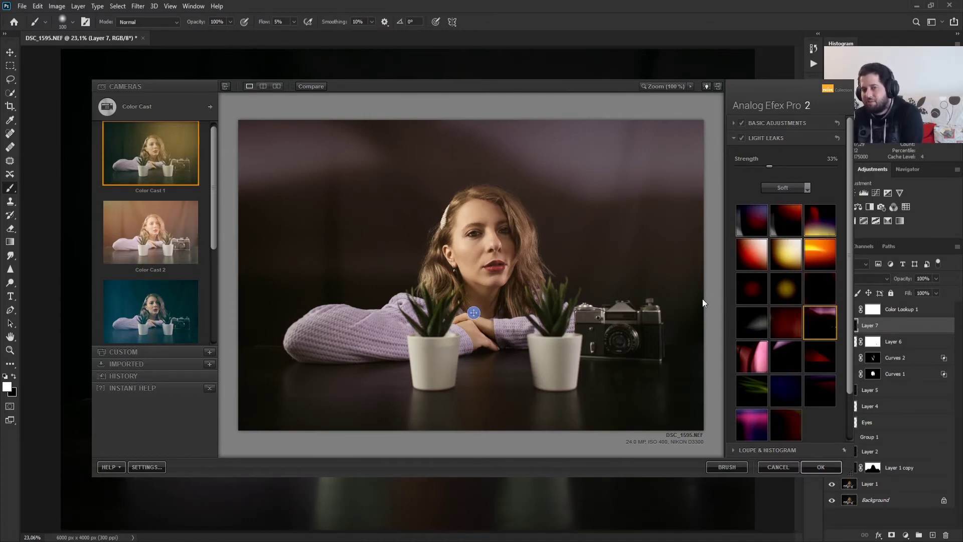
Step: Choose the third Soft leak in the first row, shift it down and left, set its Strength to 26%, and apply the filter
{"action": "left_click", "coordinate": [826, 217]}
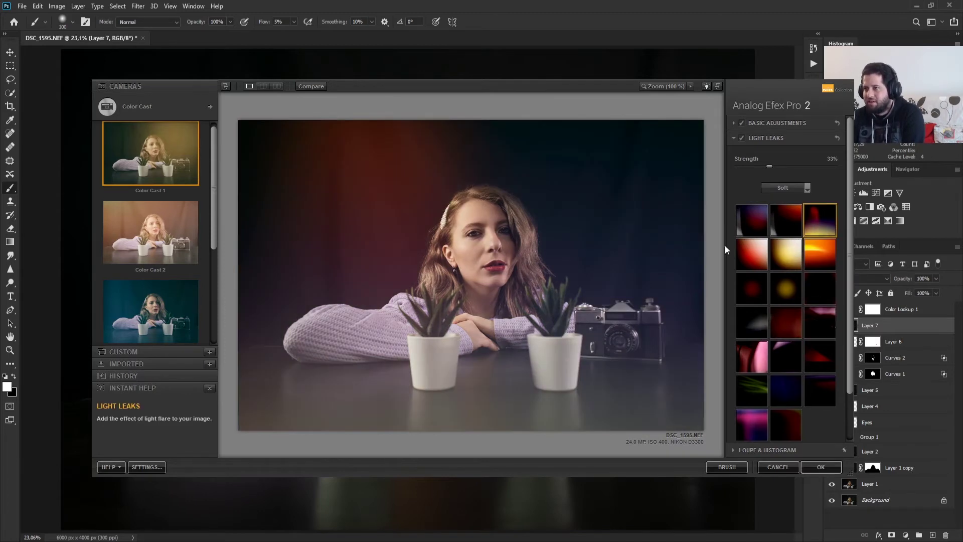
{"action": "left_click_drag", "start_coordinate": [474, 312], "coordinate": [393, 374]}
{"action": "left_click_drag", "start_coordinate": [769, 166], "coordinate": [762, 163]}
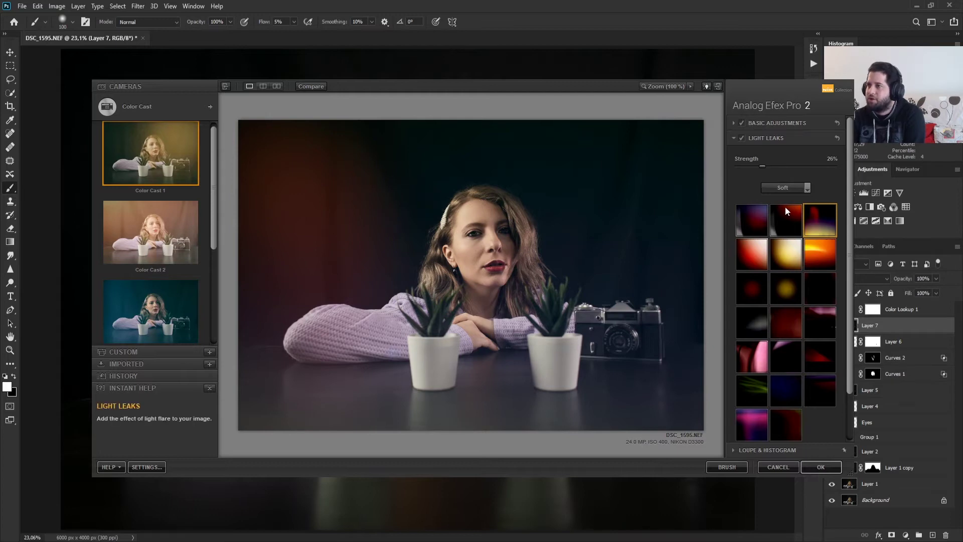
{"action": "left_click", "coordinate": [819, 467]}
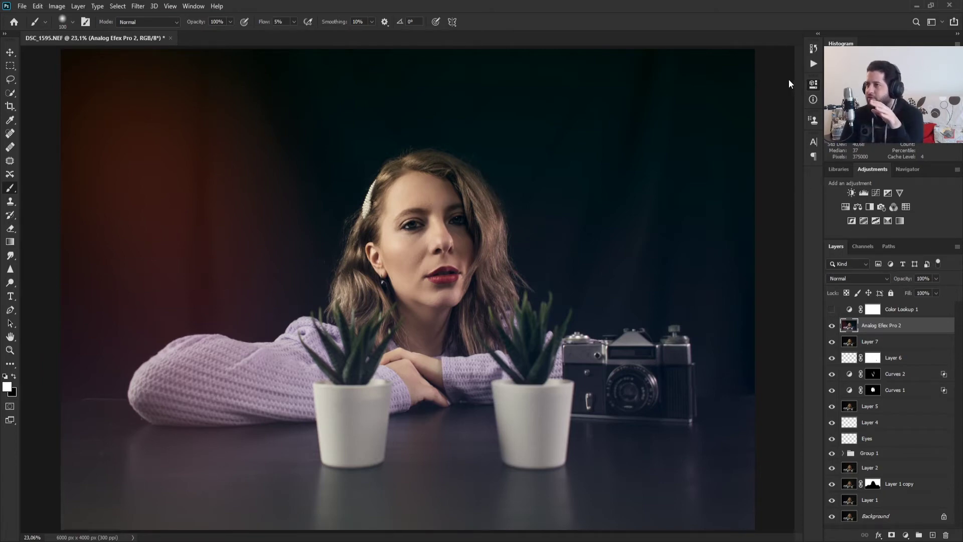
Step: Compare the image with Color Lookup 1, reduce the Analog Efex Pro 2 layer's fill to 42%, and leave Color Lookup 1 visible
{"action": "left_click", "coordinate": [831, 310]}
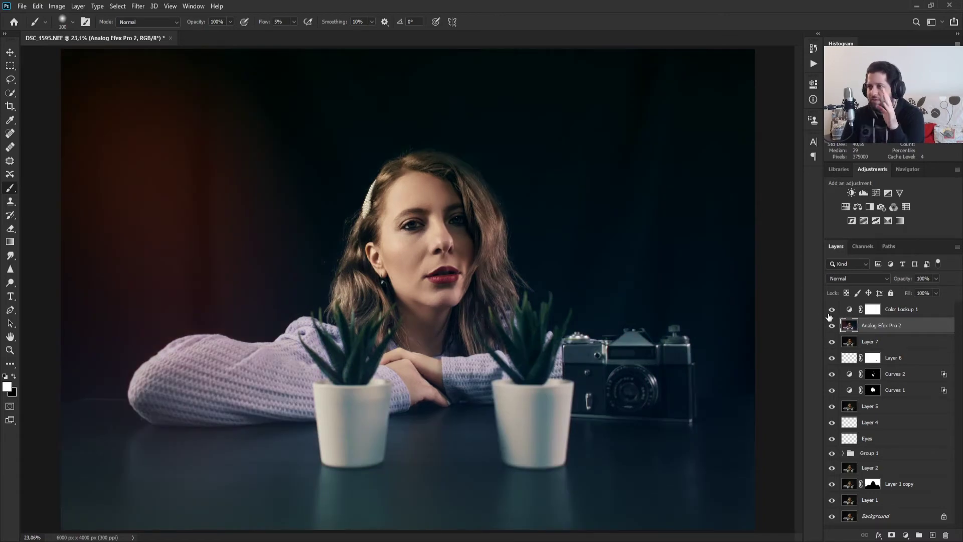
{"action": "left_click", "coordinate": [831, 310]}
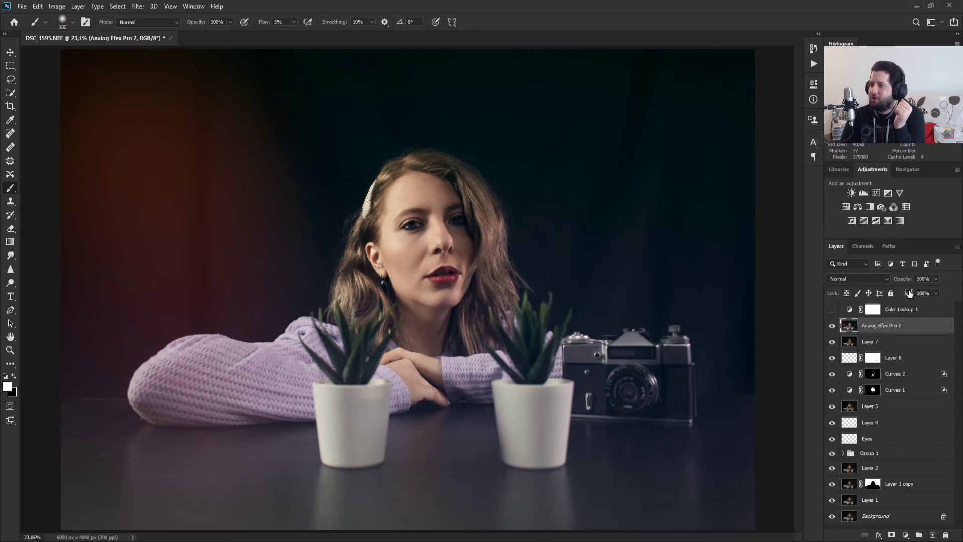
{"action": "mouse_move", "coordinate": [908, 294]}
{"action": "left_mouse_down"}
{"action": "mouse_move", "coordinate": [881, 295]}
{"action": "mouse_move", "coordinate": [904, 295]}
{"action": "left_mouse_up"}
{"action": "left_click", "coordinate": [832, 309]}
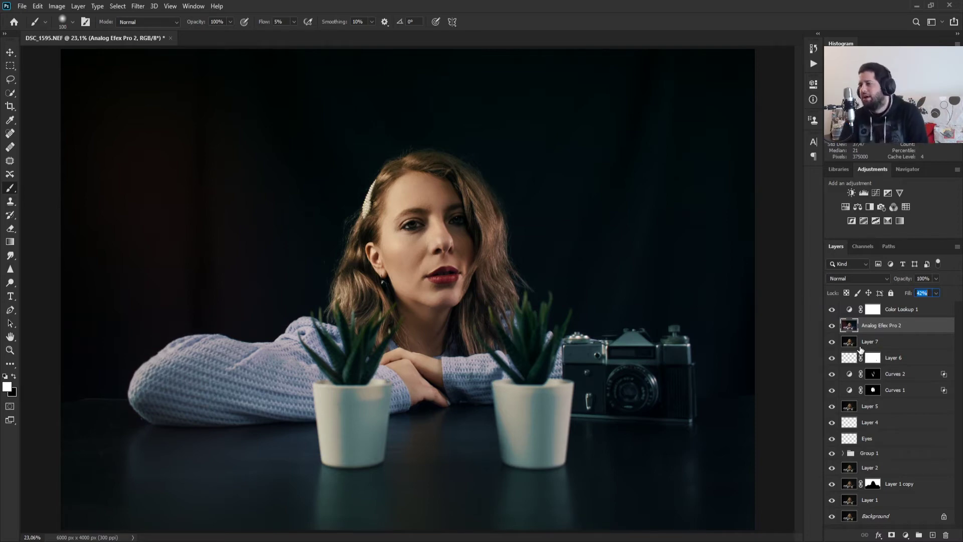
Step: Create a new layer above Color Lookup 1 and enlarge the brush to 4400 px with white as the foreground colour
{"action": "left_click", "coordinate": [932, 312]}
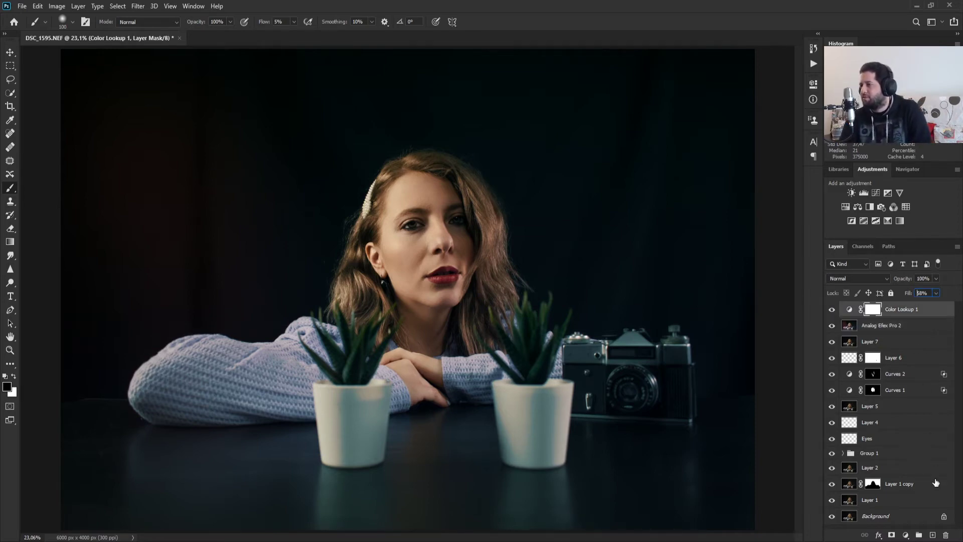
{"action": "left_click", "coordinate": [932, 535]}
{"action": "key", "text": "x"}
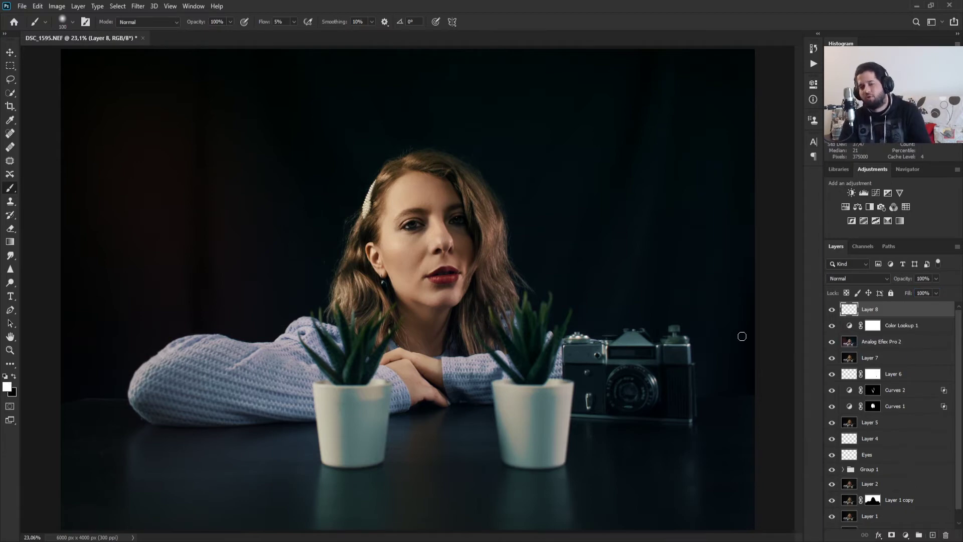
{"action": "scroll", "coordinate": [480, 248], "scroll_direction": "down", "scroll_amount": 1}
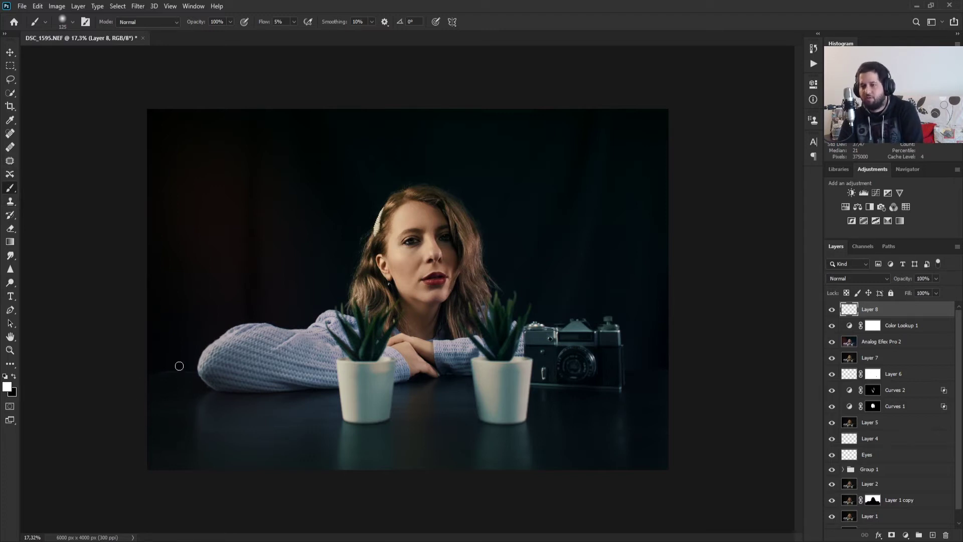
{"action": "key", "text": "bracketright"}
{"action": "key", "text": "bracketright"}
{"action": "key", "text": "bracketright"}
{"action": "key", "text": "bracketright"}
{"action": "key", "text": "bracketright"}
{"action": "key", "text": "bracketright"}
{"action": "key", "text": "bracketright"}
{"action": "key", "text": "bracketright"}
{"action": "key", "text": "bracketright"}
{"action": "key", "text": "bracketright"}
{"action": "key", "text": "bracketright"}
{"action": "key", "text": "bracketright"}
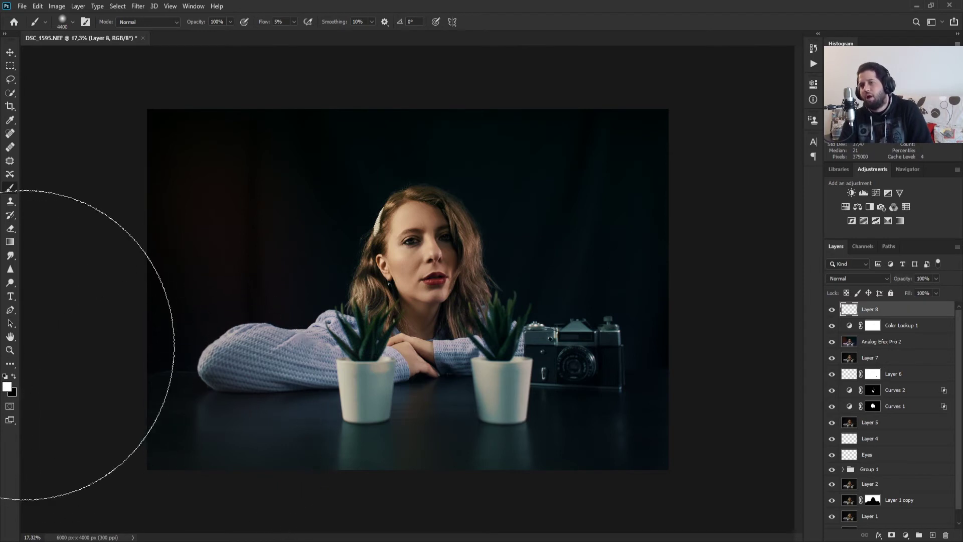
Step: Sample the sweater's colour and change the foreground colour to a light purple
{"action": "key", "text": "i"}
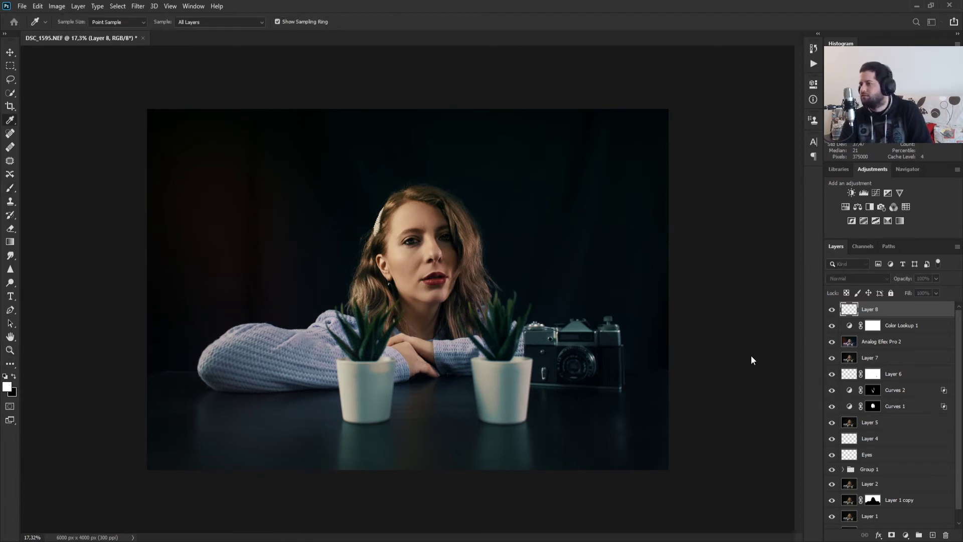
{"action": "key", "text": "b"}
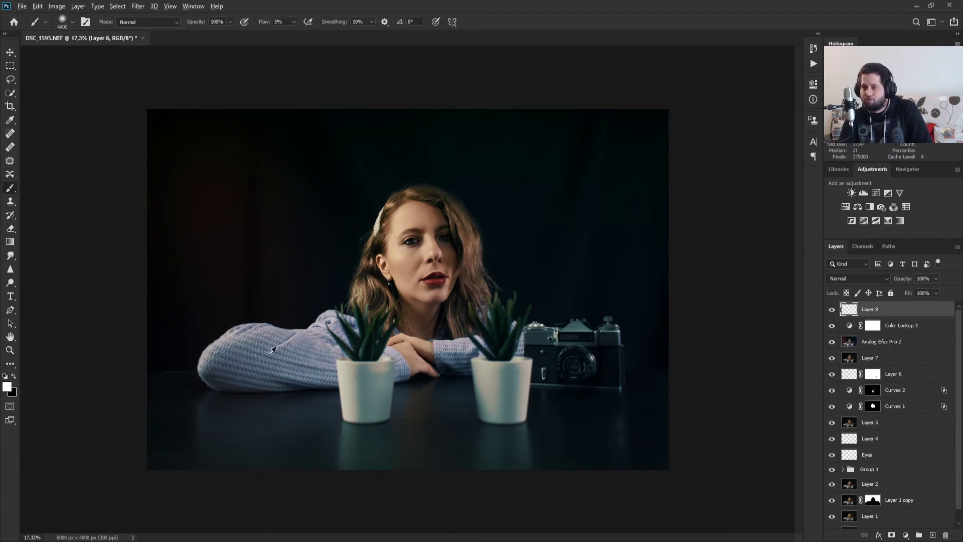
{"action": "left_click", "coordinate": [315, 334], "text": "alt"}
{"action": "key", "text": "i"}
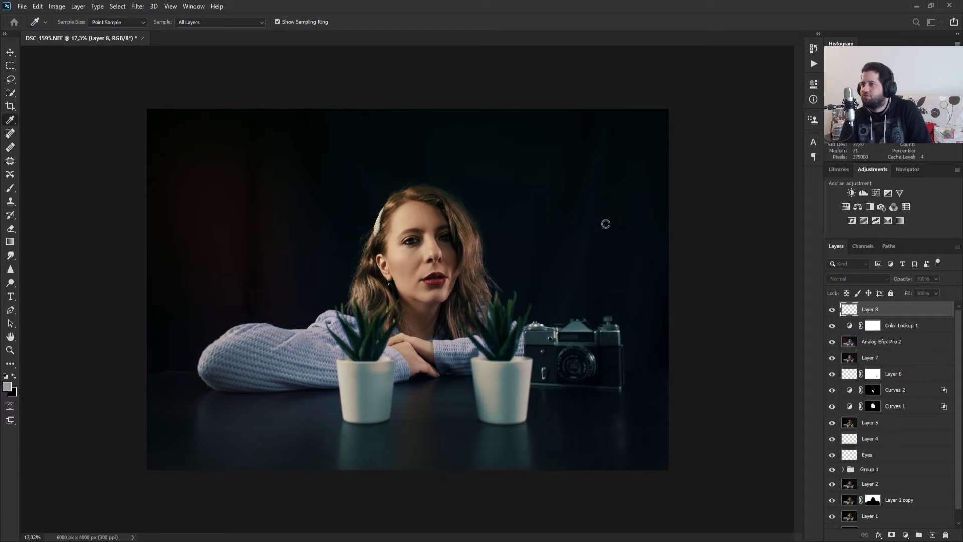
{"action": "key", "text": "b"}
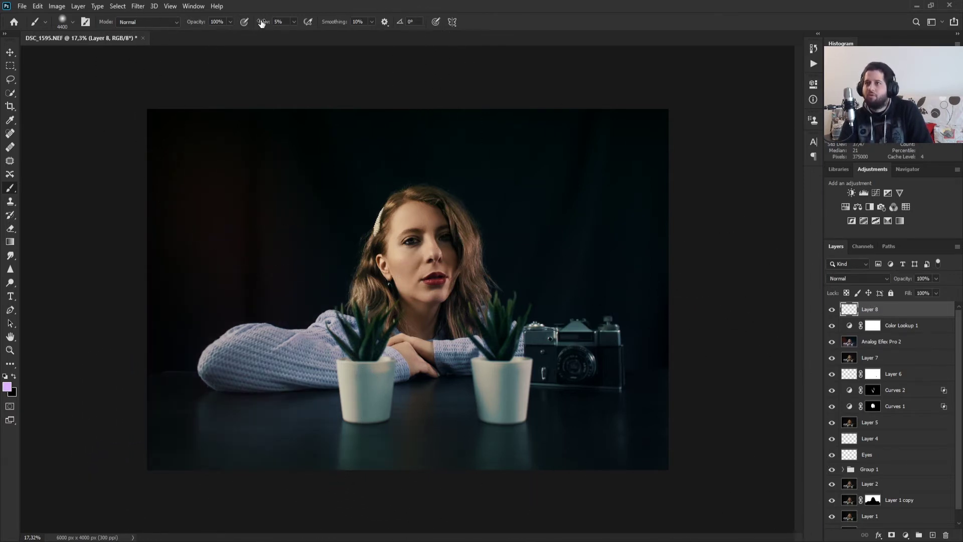
Step: Paint one soft purple spot at 100% flow over the picture's lower-left area and set its layer's blend mode to Screen
{"action": "left_click_drag", "start_coordinate": [265, 22], "coordinate": [289, 21]}
{"action": "left_click", "coordinate": [228, 396]}
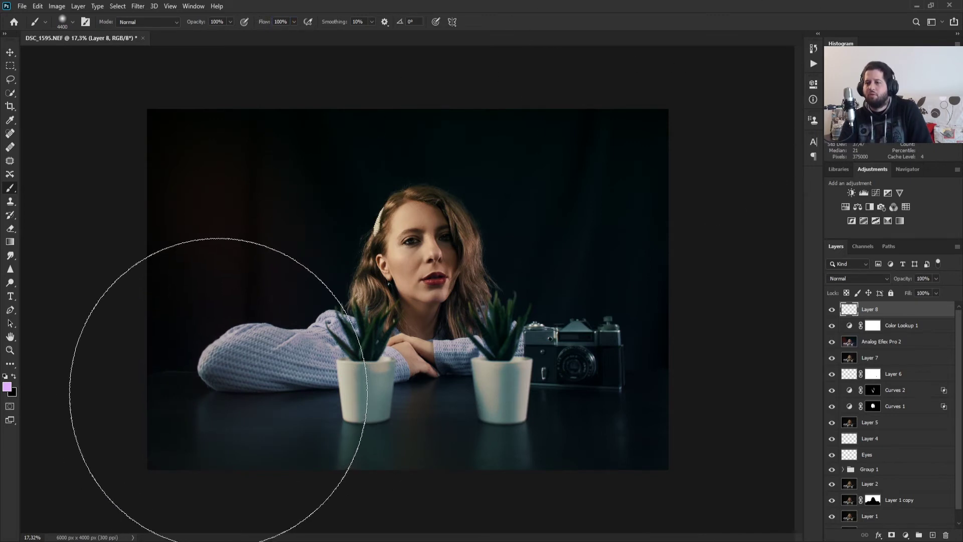
{"action": "scroll", "coordinate": [639, 386], "scroll_direction": "down", "scroll_amount": 2}
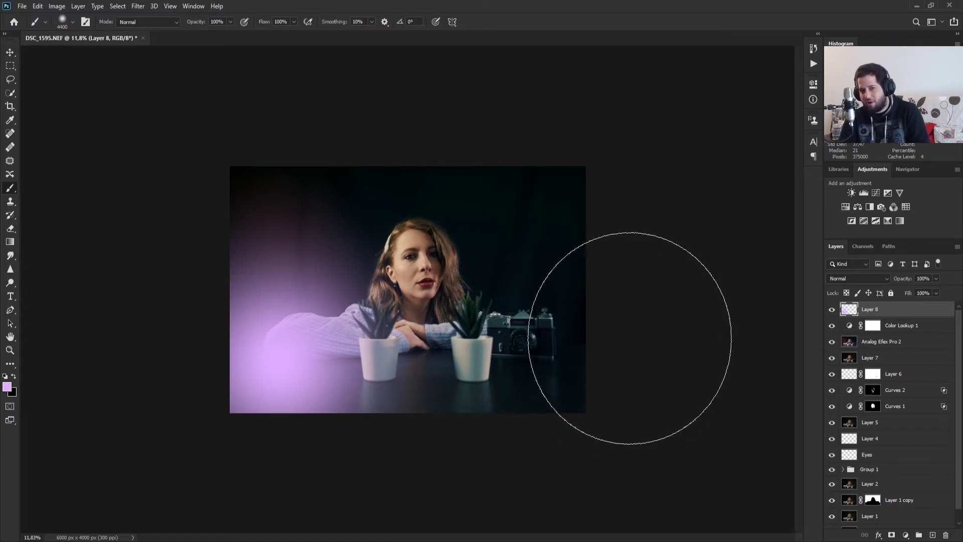
{"action": "left_click", "coordinate": [857, 279]}
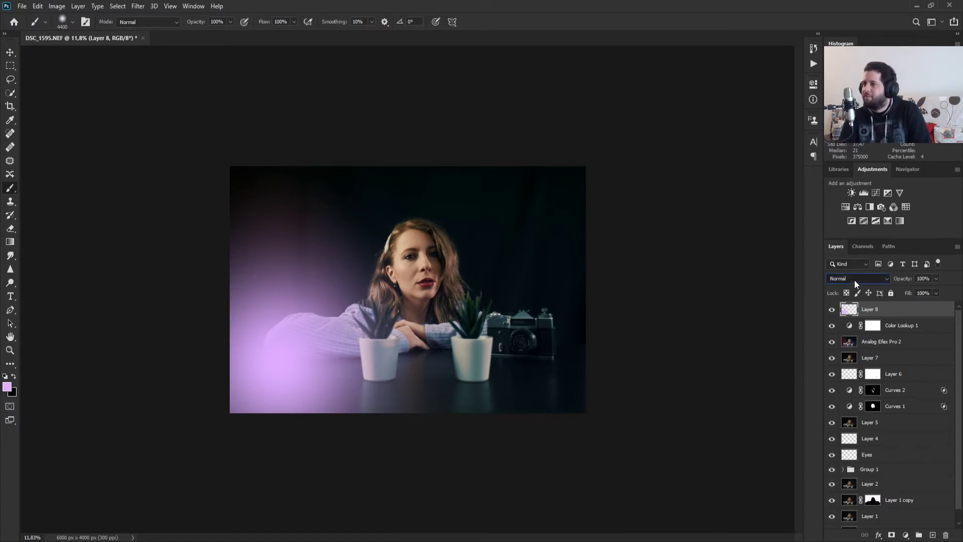
{"action": "scroll", "coordinate": [856, 278], "scroll_direction": "down", "scroll_amount": 8}
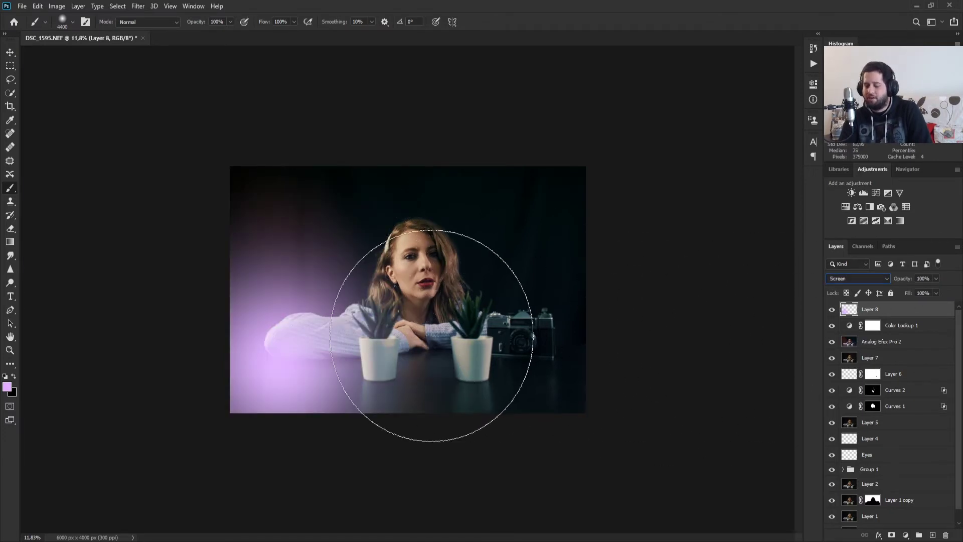
Step: Scale the purple glow to 218.55% around the picture's lower-left corner and lower its layer to 44% opacity and 60% fill
{"action": "key", "text": "ctrl+t"}
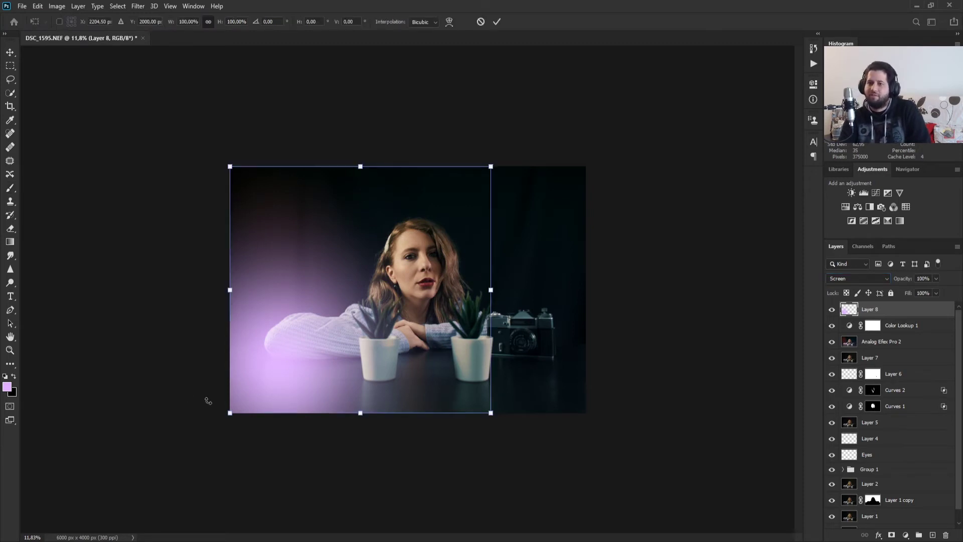
{"action": "left_click_drag", "start_coordinate": [230, 412], "coordinate": [30, 540]}
{"action": "left_click_drag", "start_coordinate": [263, 489], "coordinate": [293, 446]}
{"action": "left_click_drag", "start_coordinate": [521, 125], "coordinate": [631, 20]}
{"action": "left_click_drag", "start_coordinate": [472, 144], "coordinate": [432, 188]}
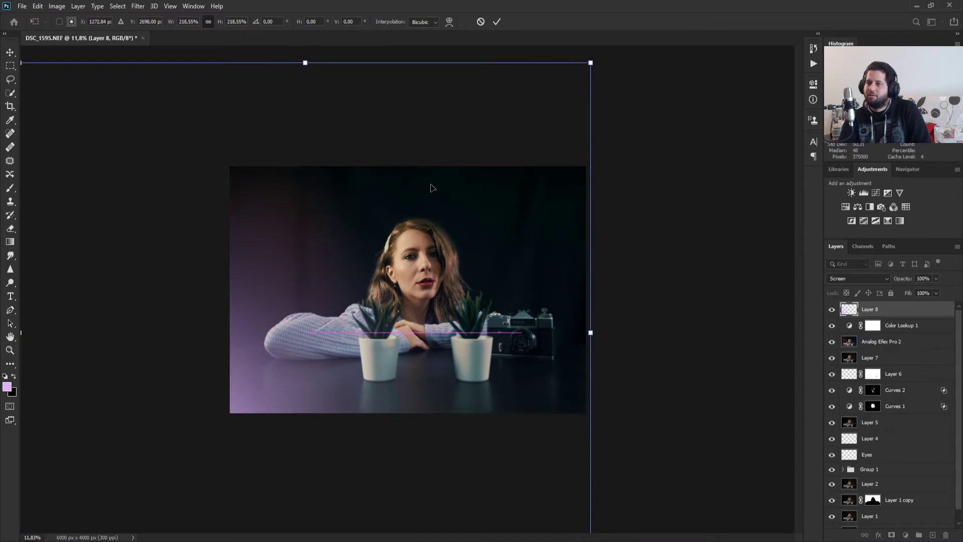
{"action": "key", "text": "Return"}
{"action": "key", "text": "b"}
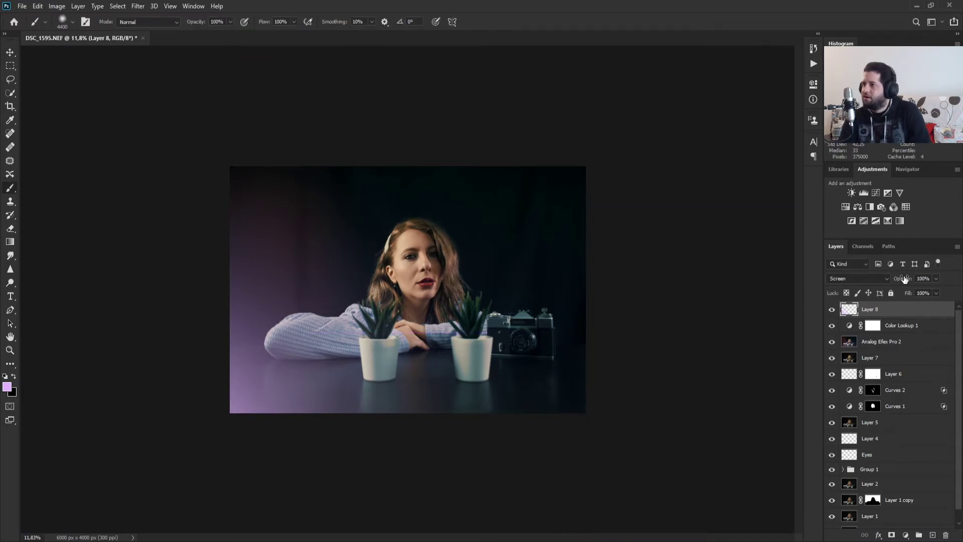
{"action": "mouse_move", "coordinate": [903, 279]}
{"action": "left_mouse_down"}
{"action": "mouse_move", "coordinate": [877, 288]}
{"action": "mouse_move", "coordinate": [898, 281]}
{"action": "mouse_move", "coordinate": [900, 297]}
{"action": "left_mouse_up"}
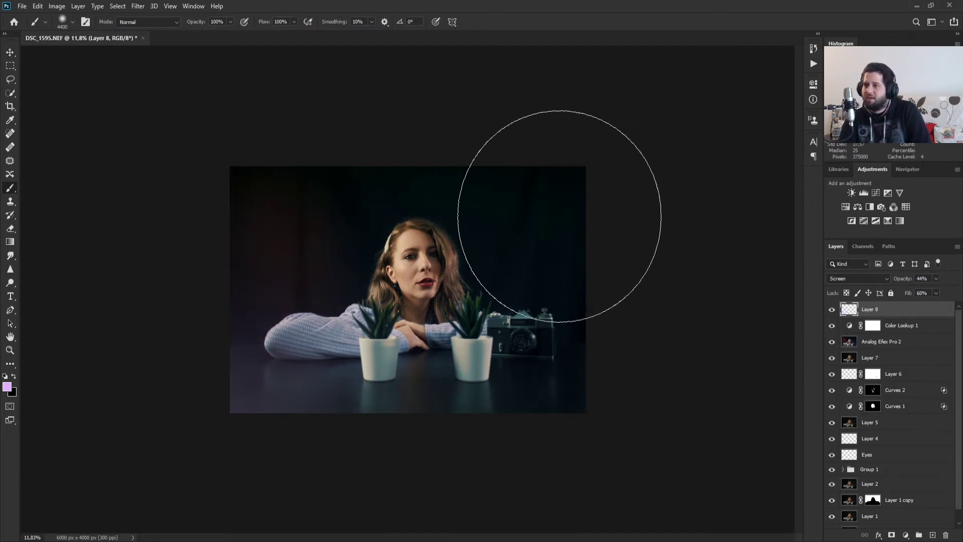
Step: Add a new layer above Layer 8 and pick a coral red as the background colour
{"action": "left_click", "coordinate": [932, 535]}
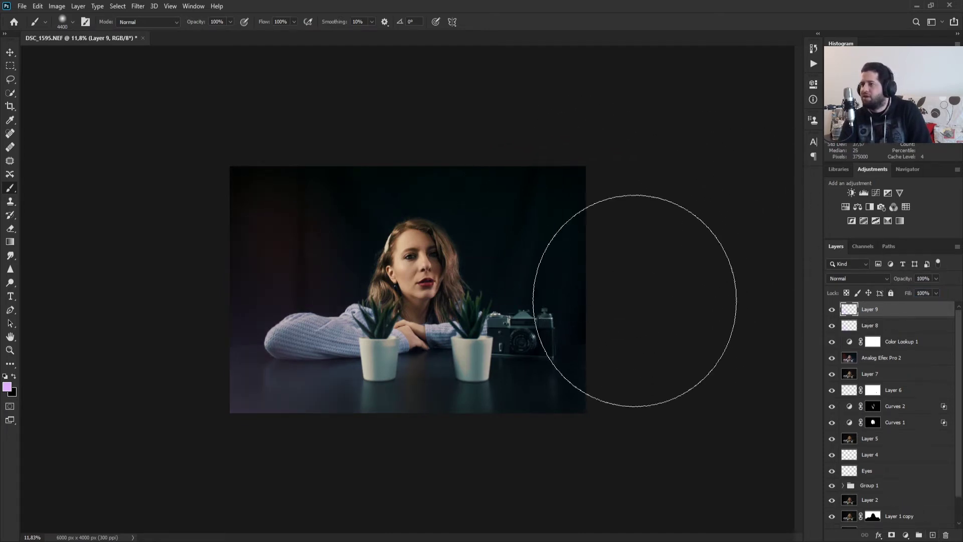
{"action": "key", "text": "i"}
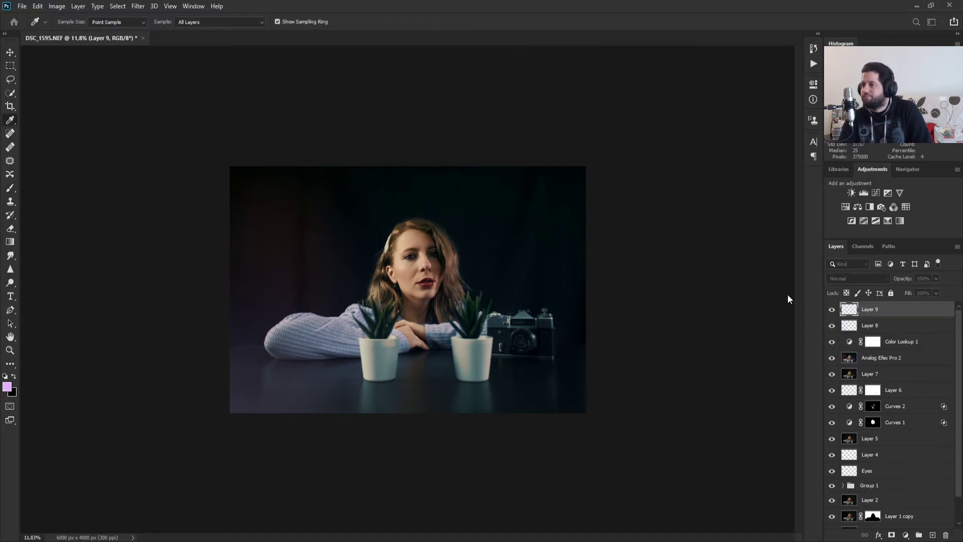
{"action": "key", "text": "b"}
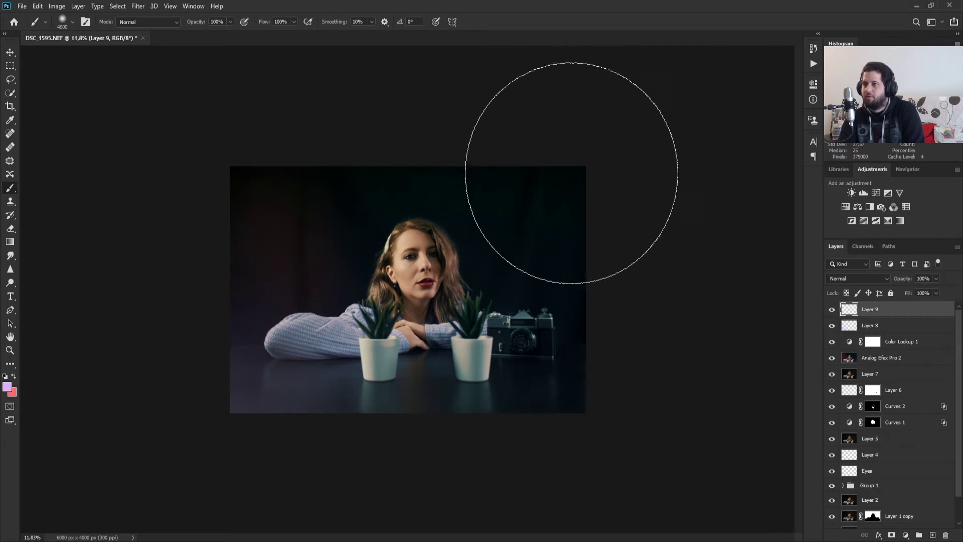
Step: Paint a soft coral red glow in the picture's upper-right corner with a 5000 px brush, undoing the trial purple stroke
{"action": "key", "text": "bracketright"}
{"action": "key", "text": "bracketright"}
{"action": "key", "text": "bracketright"}
{"action": "key", "text": "bracketright"}
{"action": "key", "text": "bracketright"}
{"action": "key", "text": "bracketright"}
{"action": "left_click", "coordinate": [631, 171]}
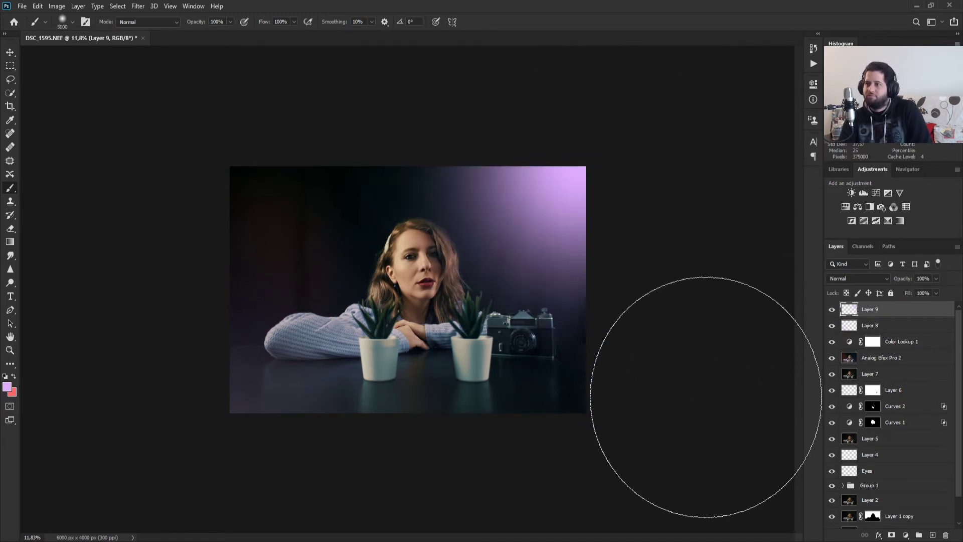
{"action": "key", "text": "ctrl+z"}
{"action": "key", "text": "x"}
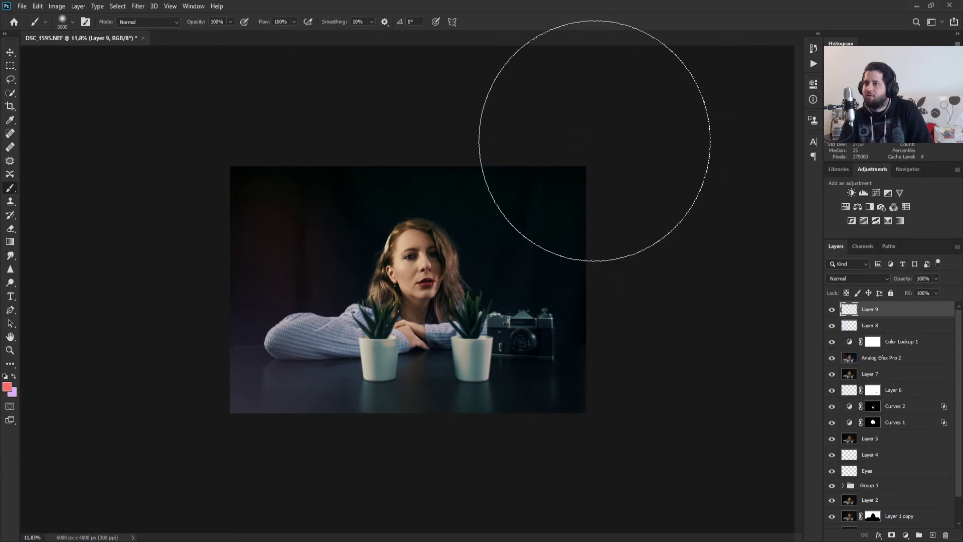
{"action": "left_click", "coordinate": [582, 173]}
Step: Scale the red glow to 197.61% and position it around the picture's upper-right corner
{"action": "key", "text": "ctrl+t"}
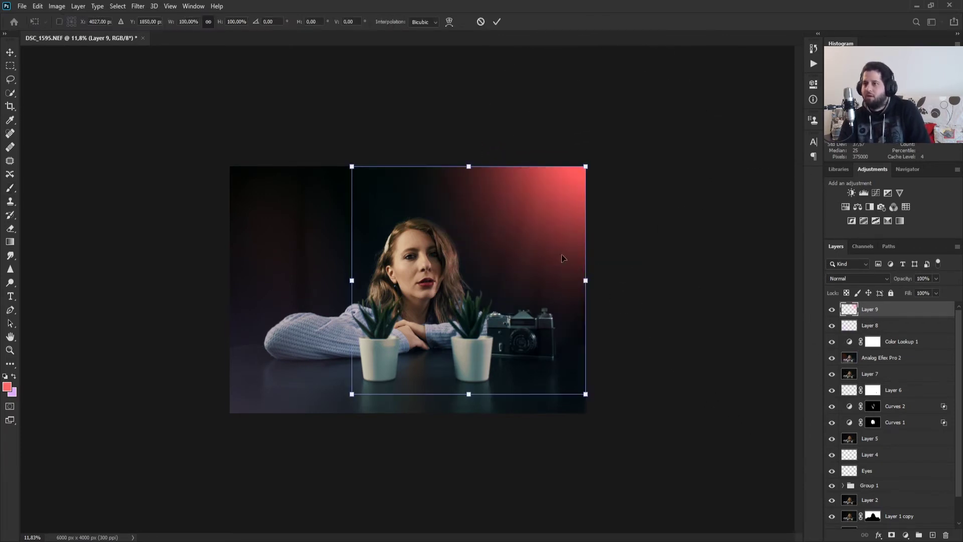
{"action": "left_click_drag", "start_coordinate": [353, 395], "coordinate": [126, 539]}
{"action": "left_click_drag", "start_coordinate": [334, 427], "coordinate": [390, 366]}
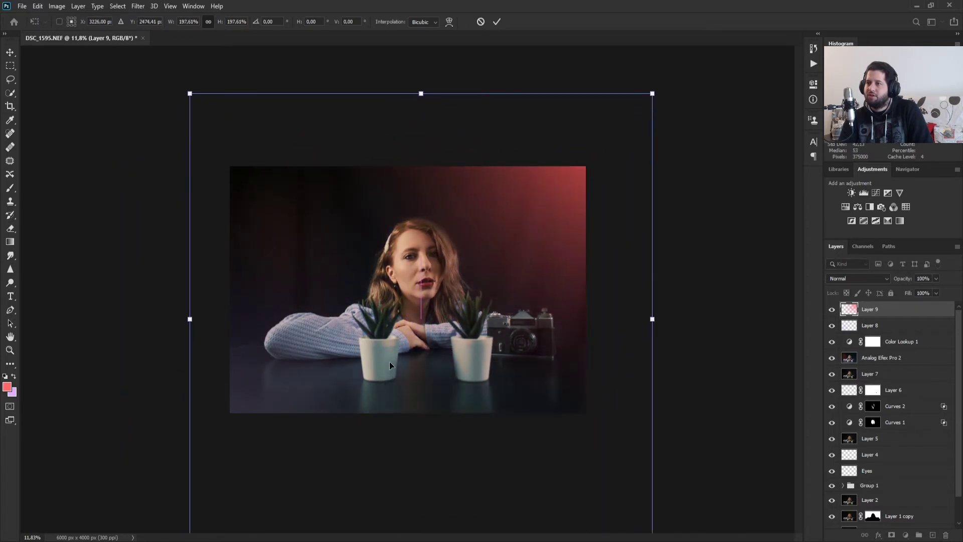
{"action": "left_click_drag", "start_coordinate": [648, 240], "coordinate": [657, 238]}
{"action": "key", "text": "Return"}
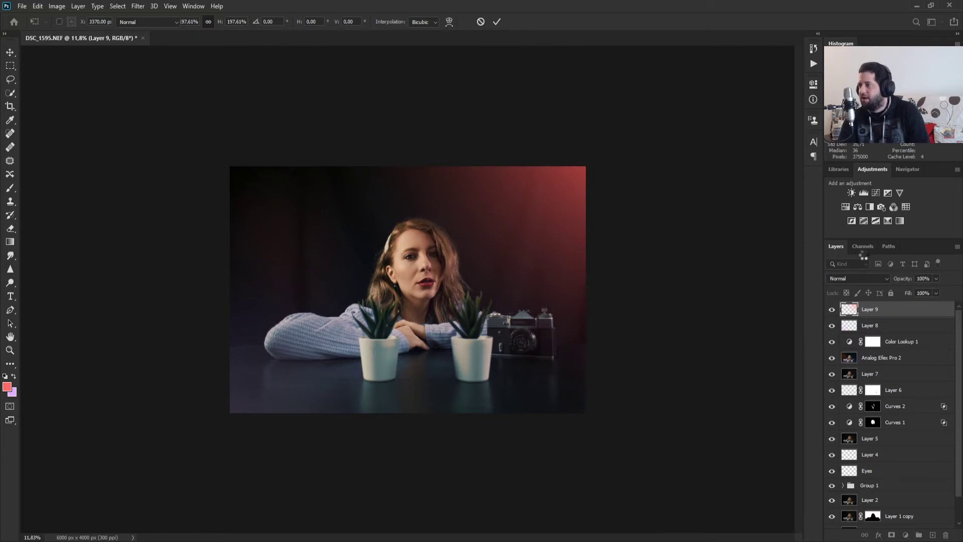
Step: Set the red glow layer's blend mode to Screen and its opacity to 43%
{"action": "key", "text": "b"}
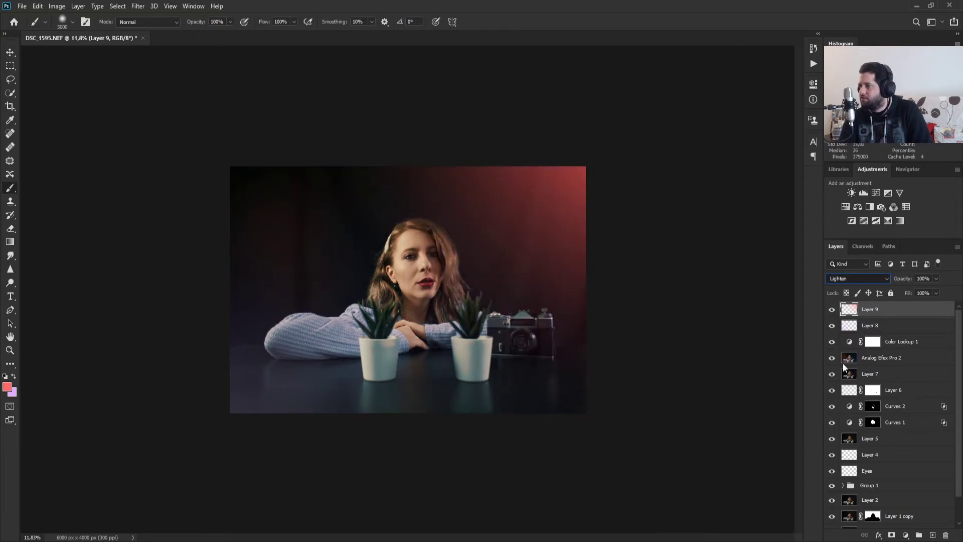
{"action": "left_click", "coordinate": [843, 363]}
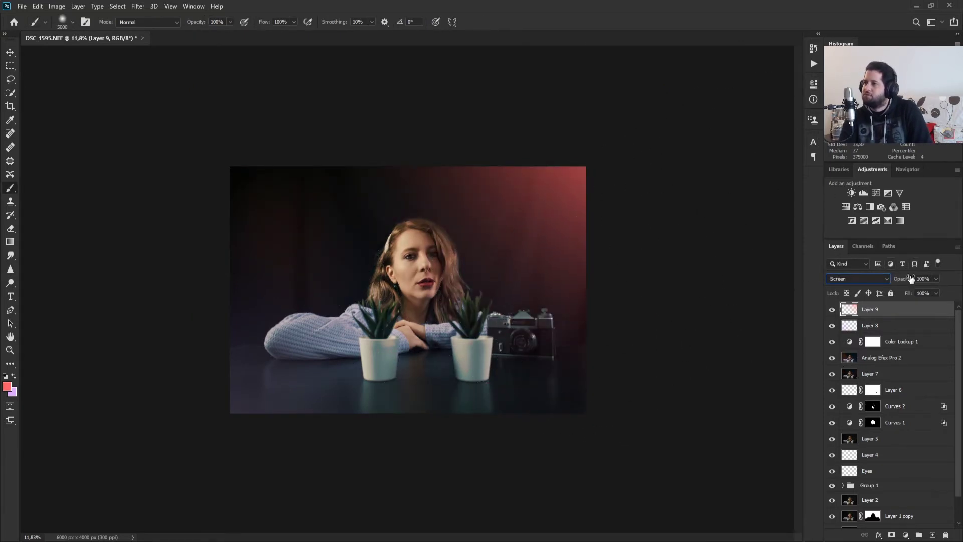
{"action": "mouse_move", "coordinate": [911, 278]}
{"action": "left_mouse_down"}
{"action": "mouse_move", "coordinate": [876, 279]}
{"action": "mouse_move", "coordinate": [904, 279]}
{"action": "left_mouse_up"}
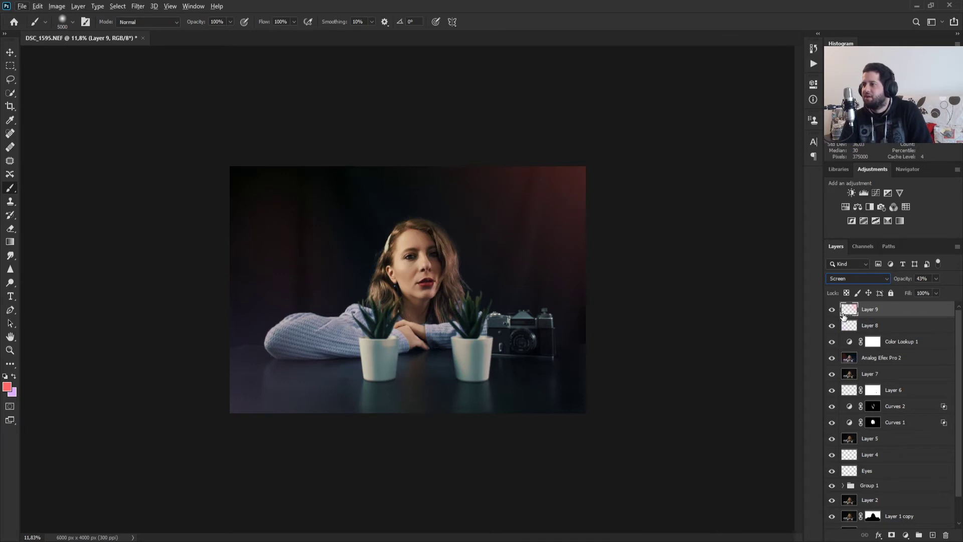
Step: Lower the red glow layer's opacity to 15%
{"action": "left_click_drag", "start_coordinate": [900, 280], "coordinate": [888, 281]}
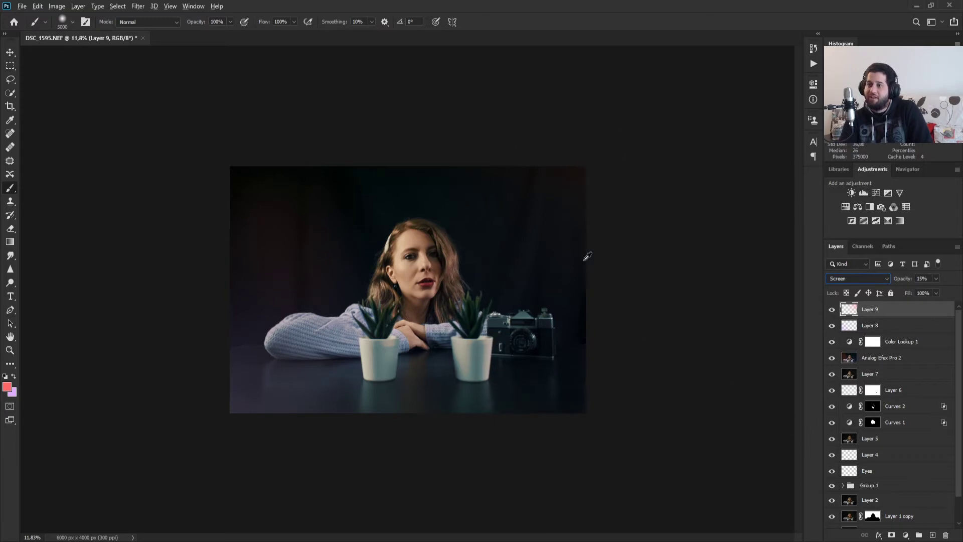
Step: Examine the tonal transitions in the dark backdrop beside the woman's hair at up to 100% magnification
{"action": "left_click", "coordinate": [9, 284]}
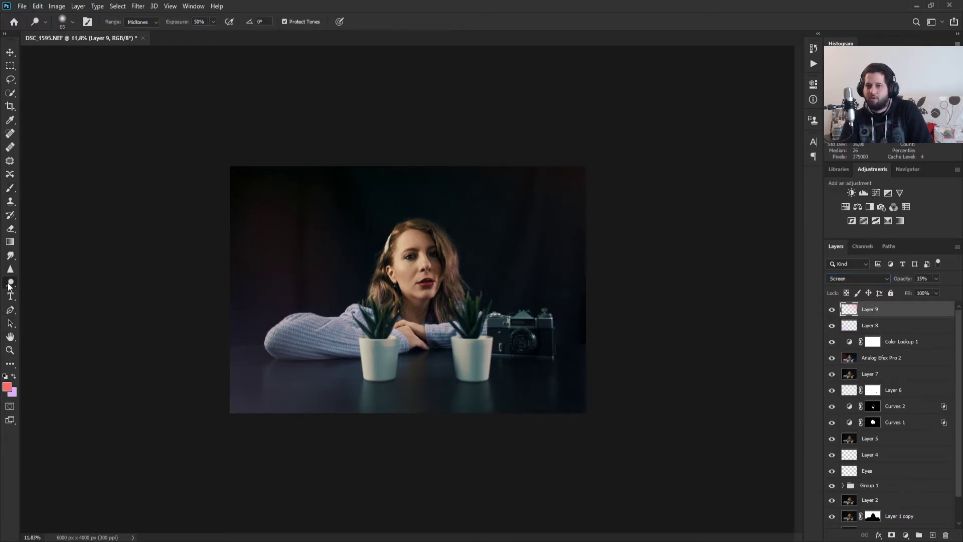
{"action": "left_click", "coordinate": [10, 350]}
{"action": "left_click", "coordinate": [593, 231]}
{"action": "left_click", "coordinate": [504, 240]}
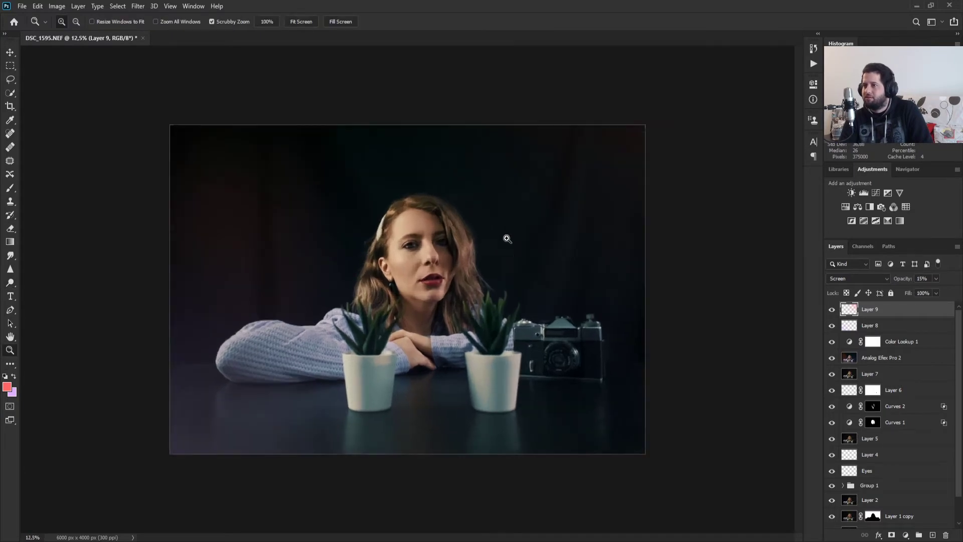
{"action": "left_click", "coordinate": [593, 230]}
{"action": "left_click", "coordinate": [590, 233]}
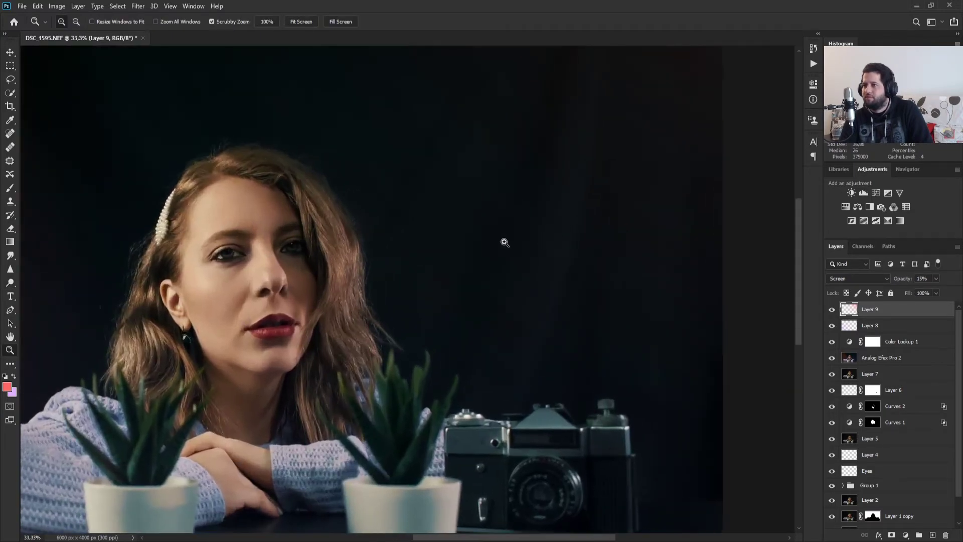
{"action": "left_click", "coordinate": [505, 242]}
{"action": "left_click", "coordinate": [512, 216]}
{"action": "left_click", "coordinate": [518, 211]}
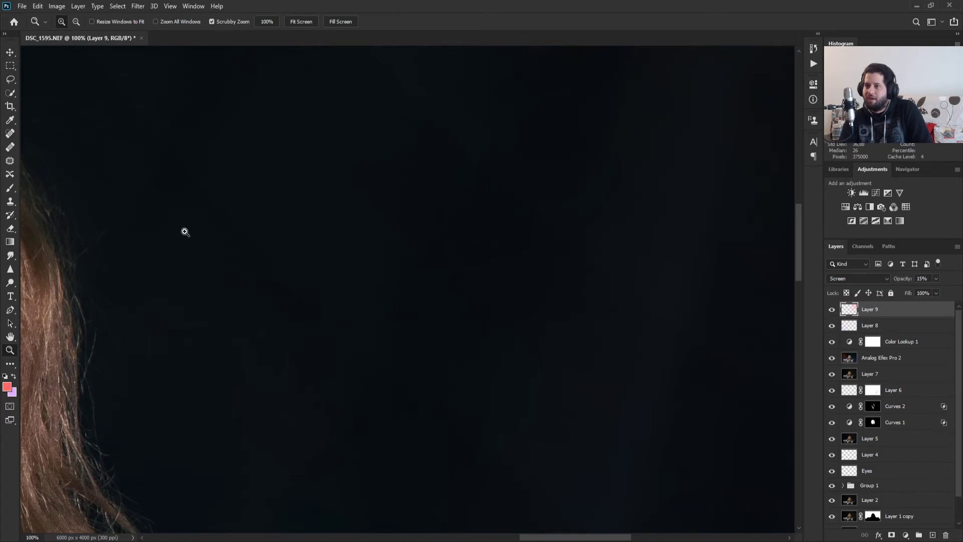
{"action": "left_click", "coordinate": [516, 317], "text": "alt"}
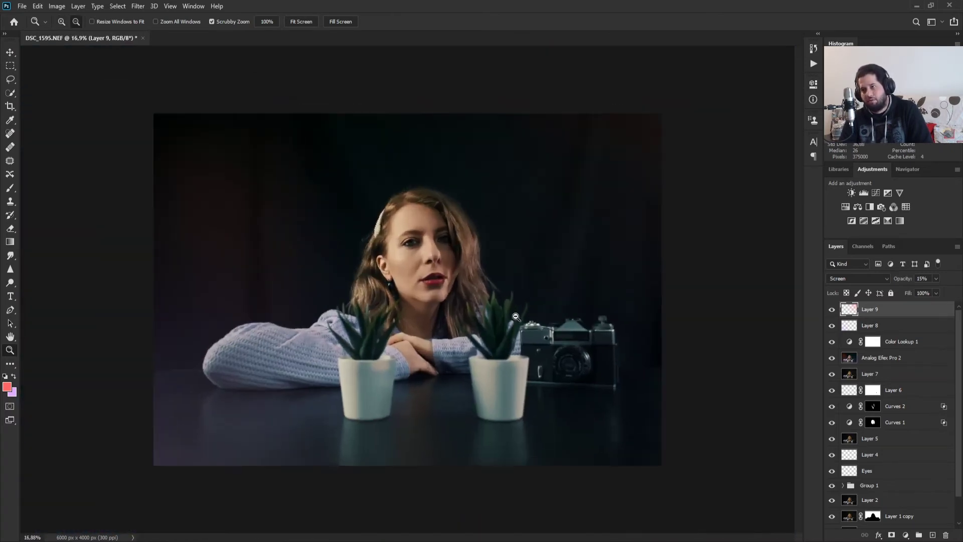
{"action": "left_click", "coordinate": [516, 317]}
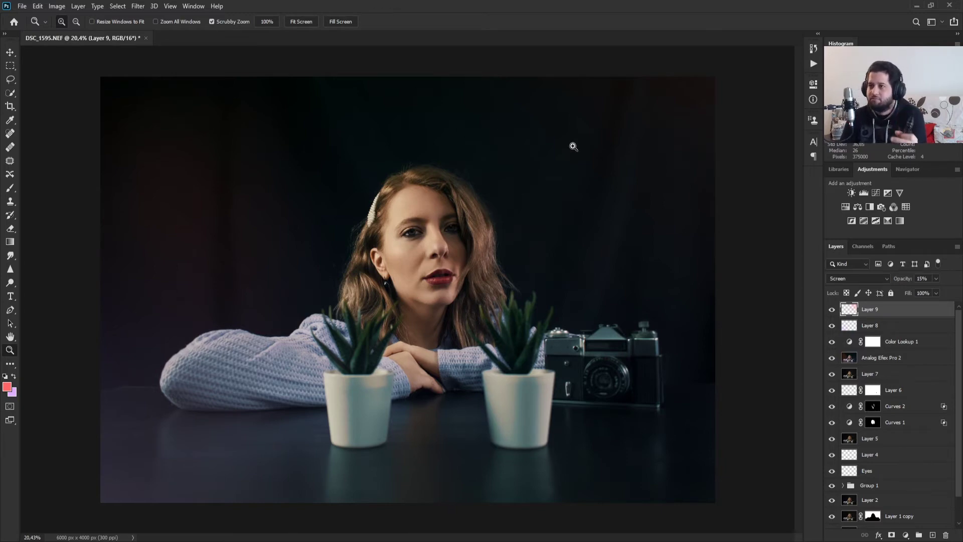
Step: Examine the dark backdrop's tonal transitions again with the document in 16-bit mode, ending on the whole picture
{"action": "scroll", "coordinate": [642, 215], "scroll_direction": "up", "scroll_amount": 8}
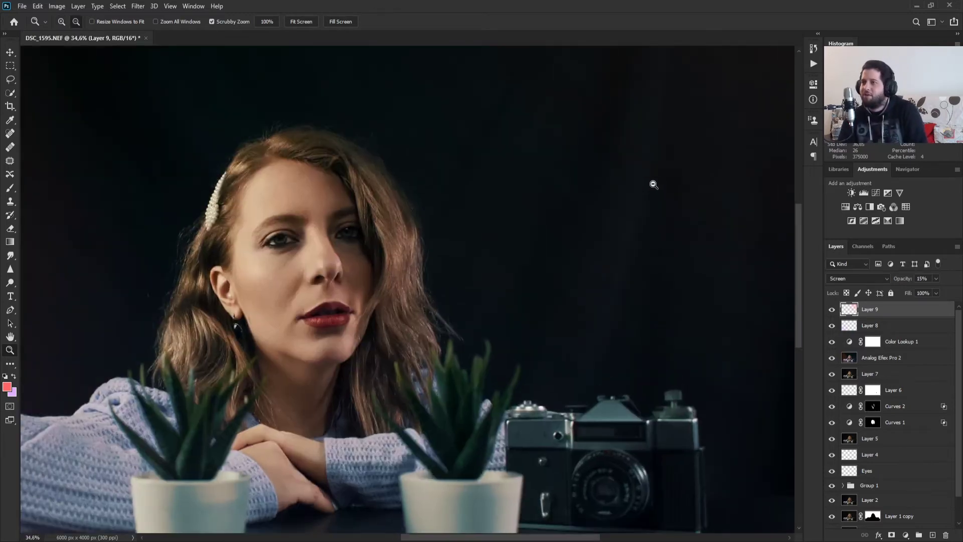
{"action": "scroll", "coordinate": [495, 187], "scroll_direction": "down", "scroll_amount": 3}
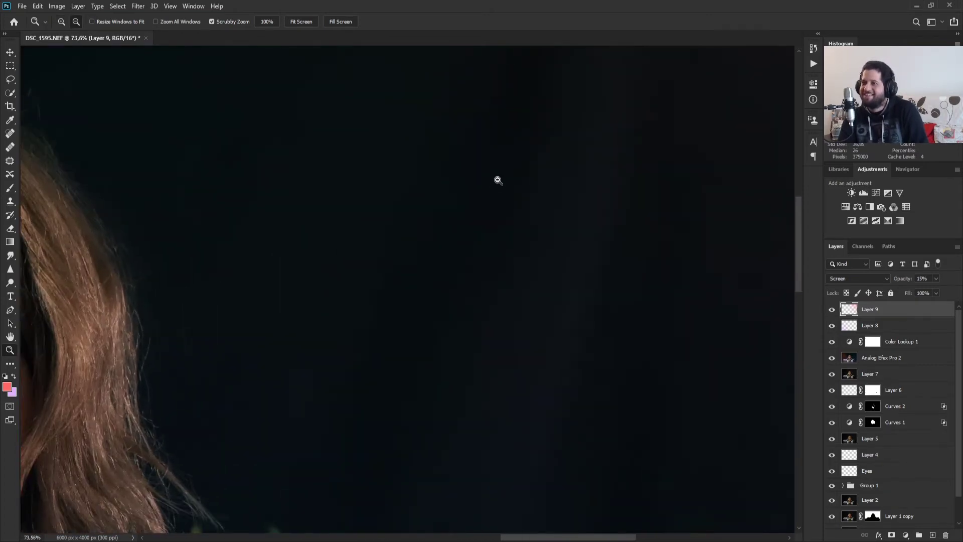
{"action": "scroll", "coordinate": [498, 180], "scroll_direction": "down", "scroll_amount": 1}
{"action": "left_click", "coordinate": [498, 180], "text": "alt"}
{"action": "left_click", "coordinate": [496, 179], "text": "alt"}
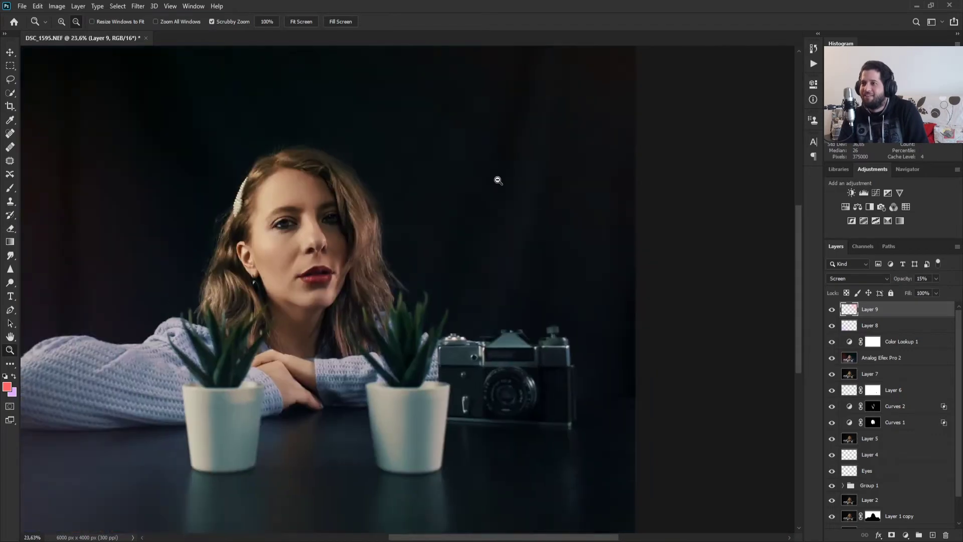
{"action": "left_click", "coordinate": [494, 178], "text": "alt"}
{"action": "key", "text": "ctrl+0"}
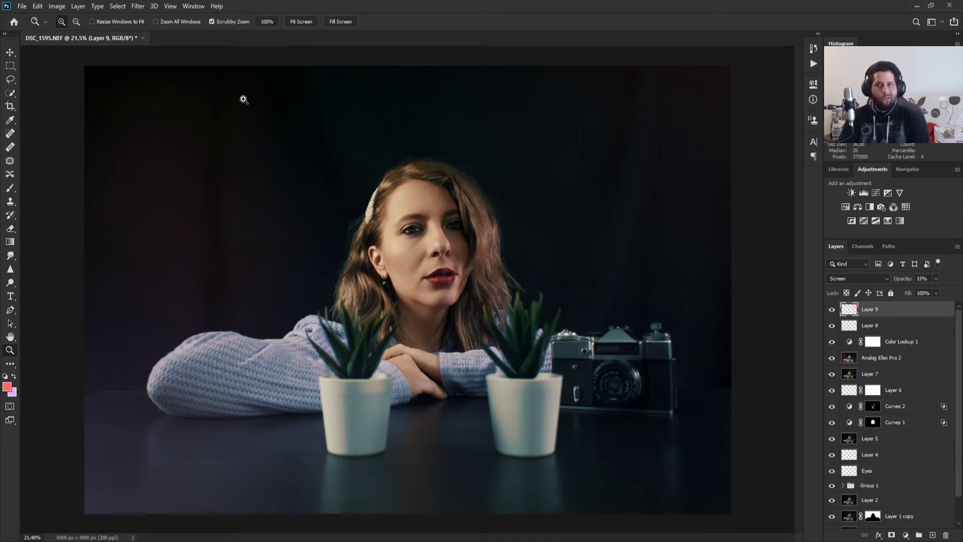
Step: Swap the foreground and background colours and stamp all visible layers into a new layer above Layer 9
{"action": "key", "text": "x"}
{"action": "left_click_drag", "start_coordinate": [180, 201], "coordinate": [234, 191]}
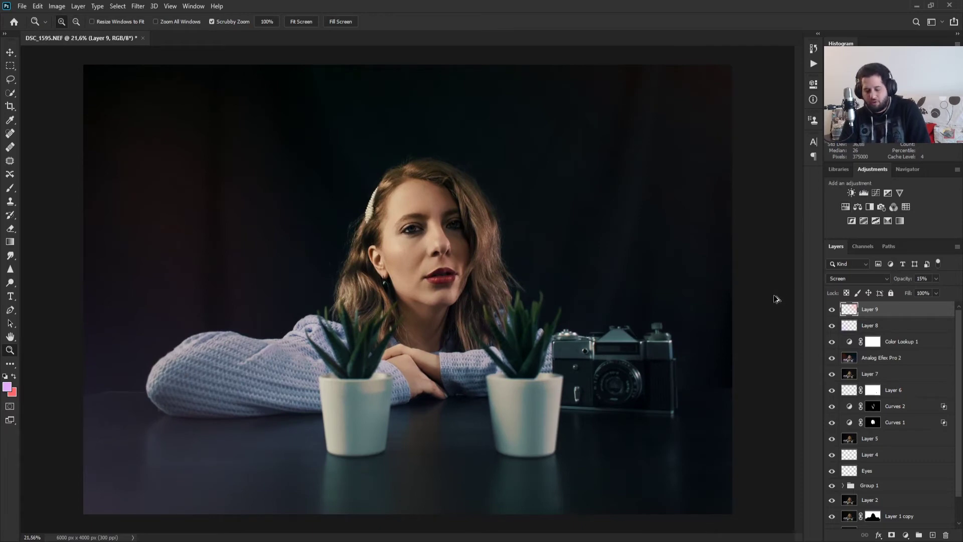
{"action": "key", "text": "ctrl+alt+shift+e"}
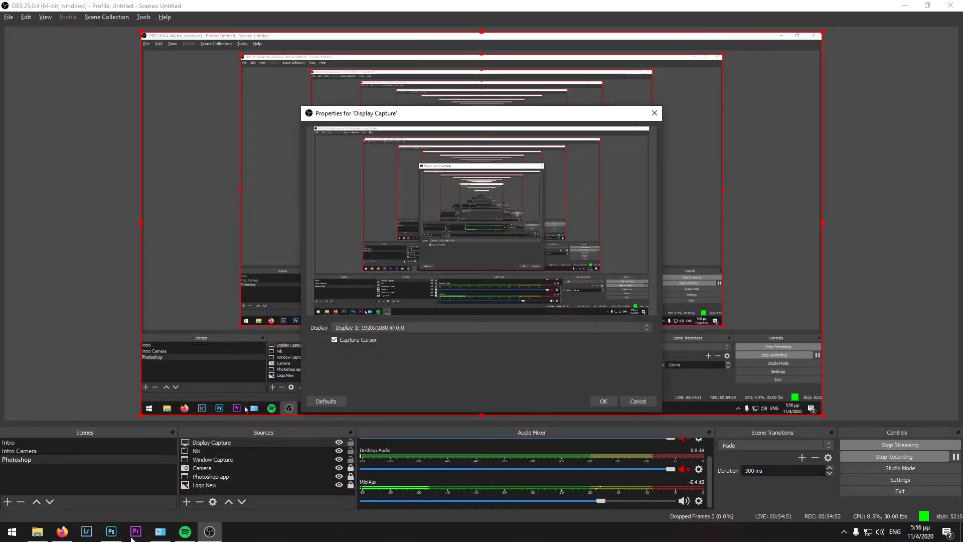
{"action": "left_click", "coordinate": [109, 536]}
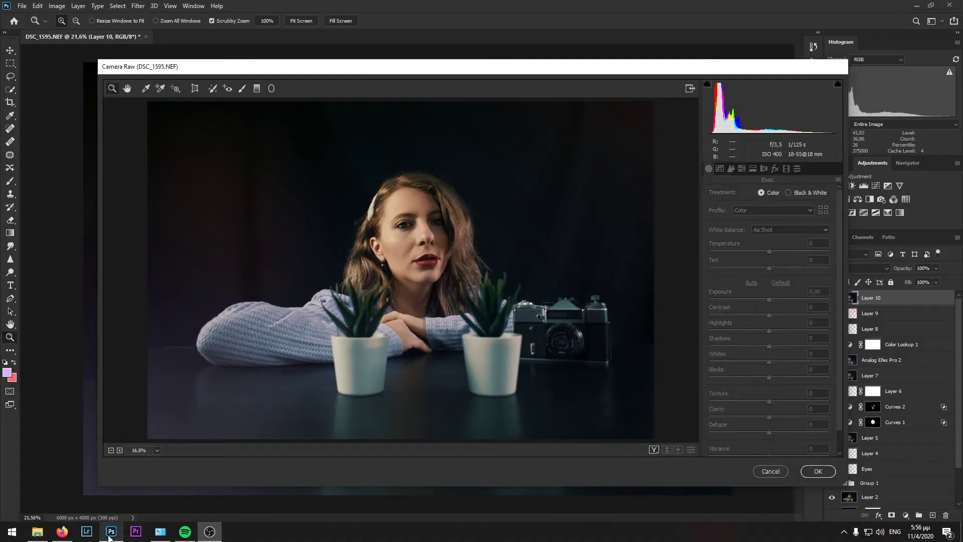
{"action": "mouse_move", "coordinate": [219, 539]}
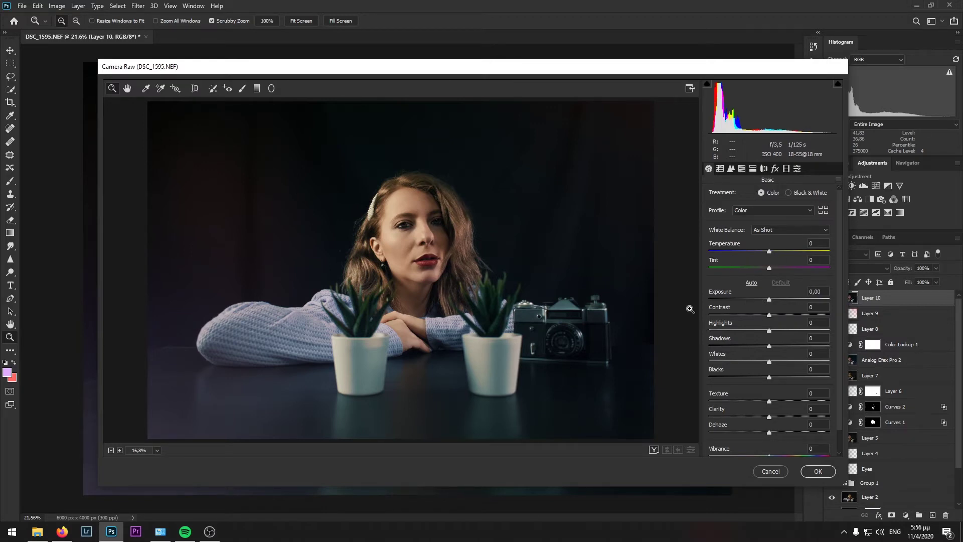
{"action": "left_click", "coordinate": [730, 169]}
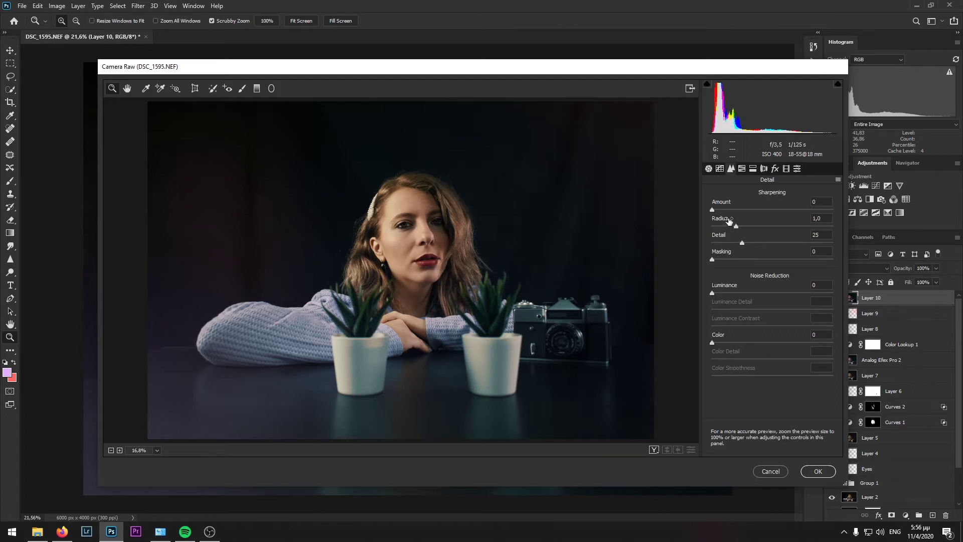
{"action": "left_click", "coordinate": [760, 169]}
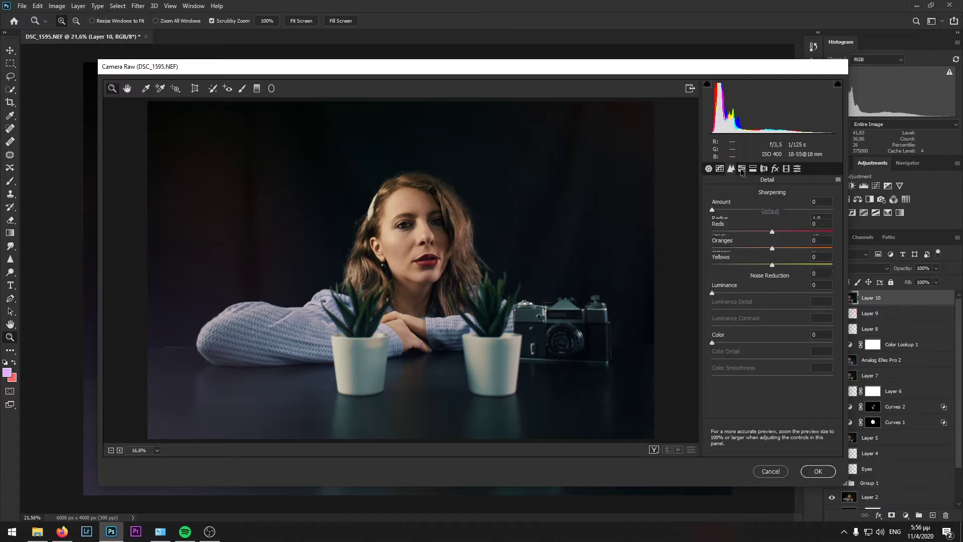
{"action": "left_click", "coordinate": [762, 169]}
{"action": "left_click", "coordinate": [776, 170]}
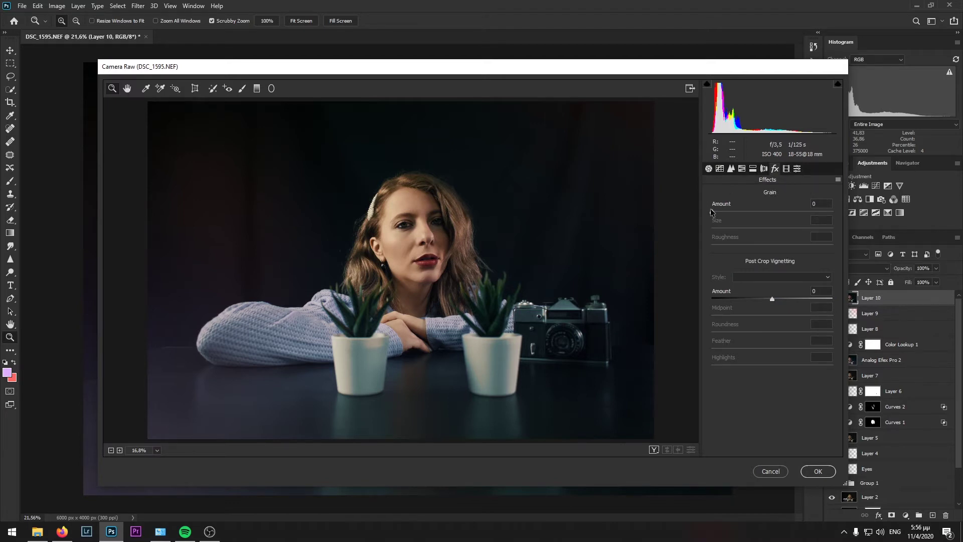
{"action": "mouse_move", "coordinate": [712, 210]}
{"action": "left_mouse_down"}
{"action": "mouse_move", "coordinate": [767, 208]}
{"action": "mouse_move", "coordinate": [712, 210]}
{"action": "left_mouse_up"}
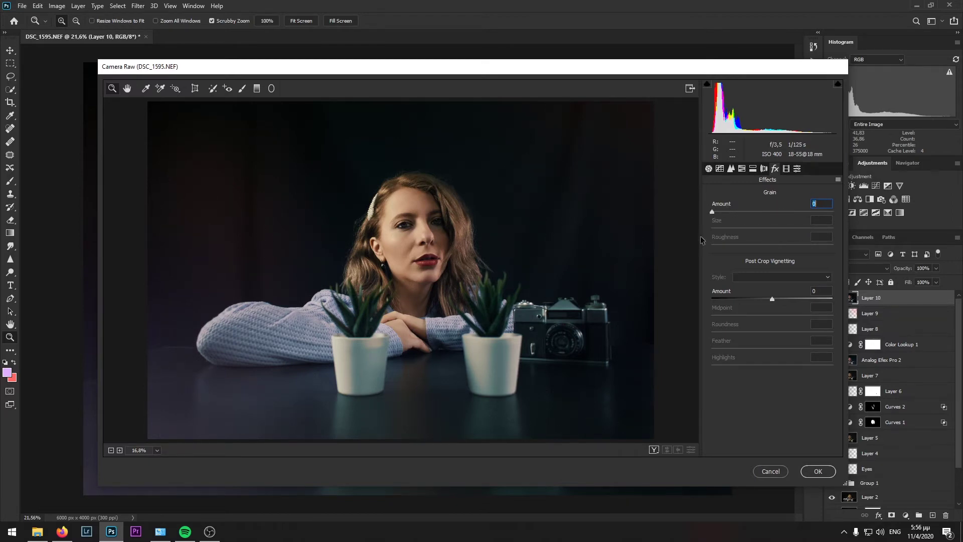
{"action": "left_click", "coordinate": [770, 471]}
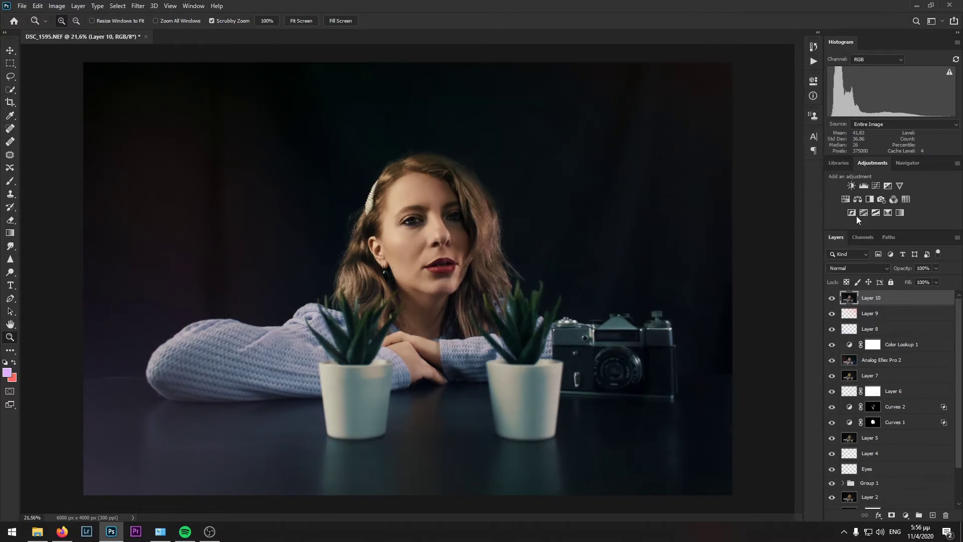
{"action": "left_click", "coordinate": [115, 7]}
{"action": "mouse_move", "coordinate": [138, 6]}
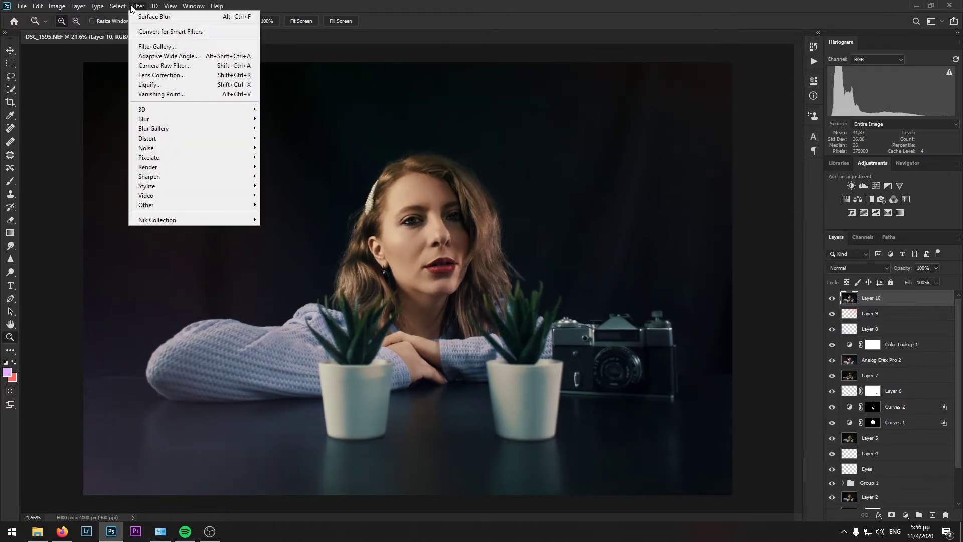
{"action": "mouse_move", "coordinate": [236, 128]}
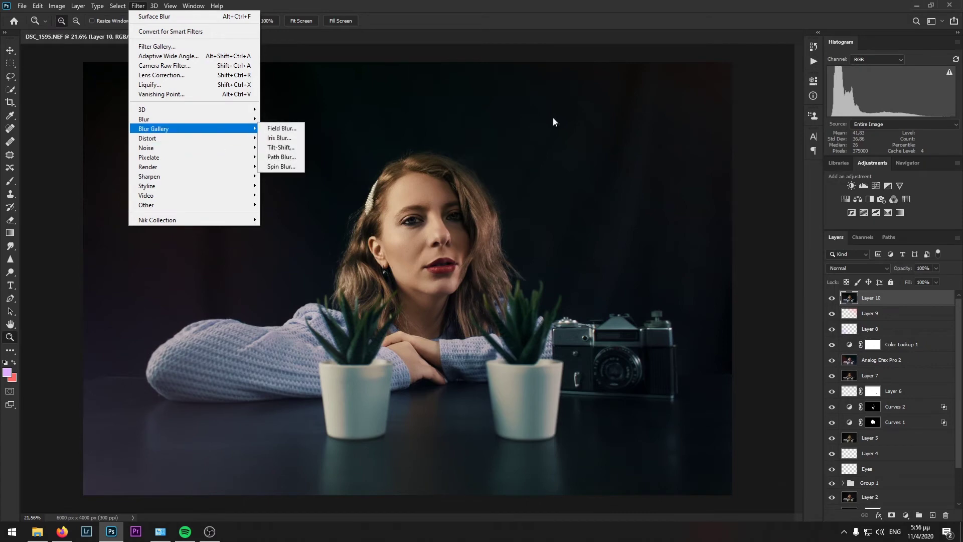
Step: Delete the stamped Layer 10 and the two glow layers, Layer 9 and Layer 8
{"action": "left_click", "coordinate": [888, 314]}
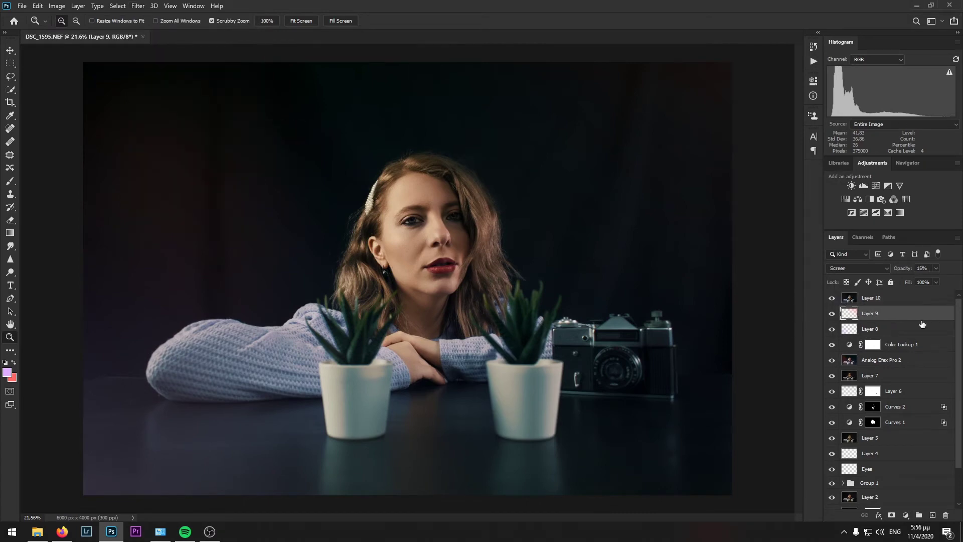
{"action": "left_click", "coordinate": [923, 299]}
{"action": "key", "text": "Delete"}
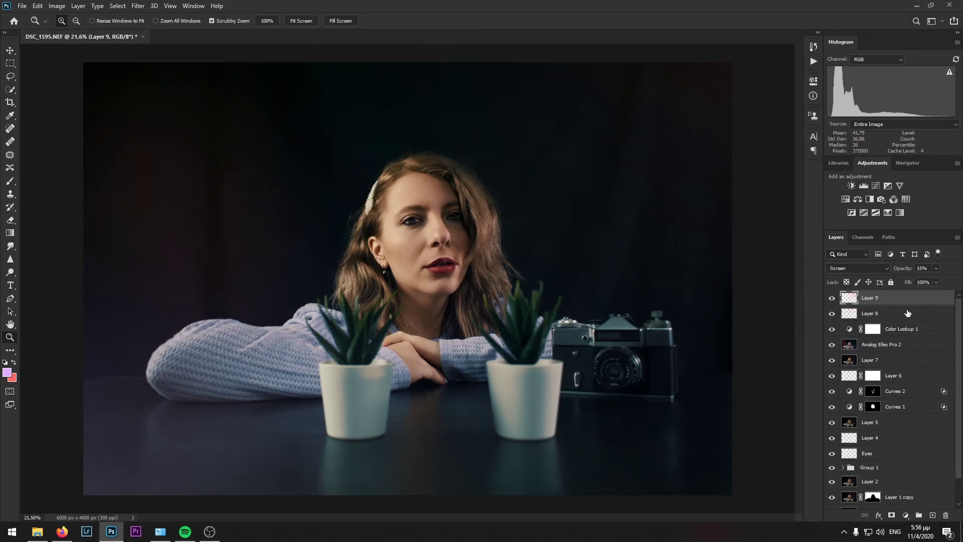
{"action": "key", "text": "Delete"}
{"action": "key", "text": "Delete"}
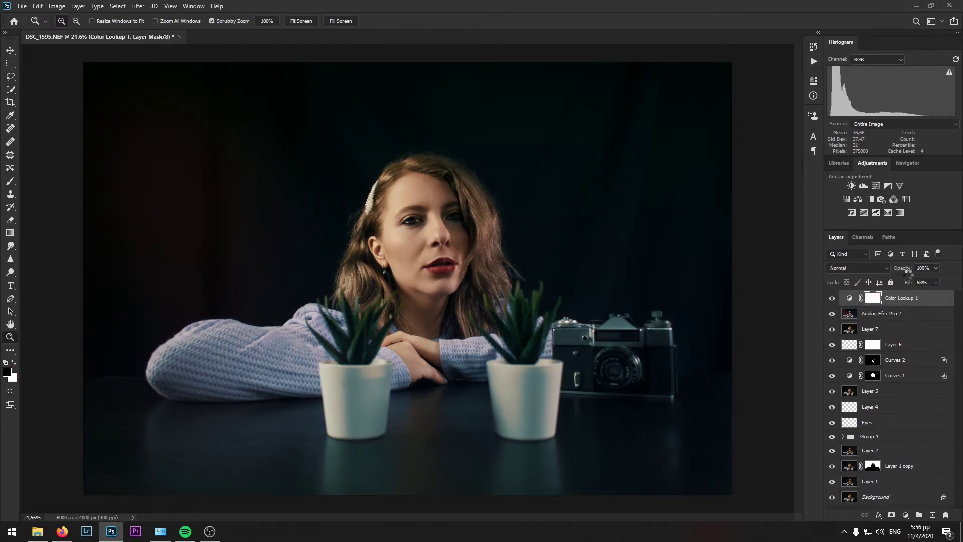
Step: Stamp all visible layers into a new layer above Color Lookup 1 and open it in the Camera Raw Filter
{"action": "key", "text": "ctrl+shift+alt+e"}
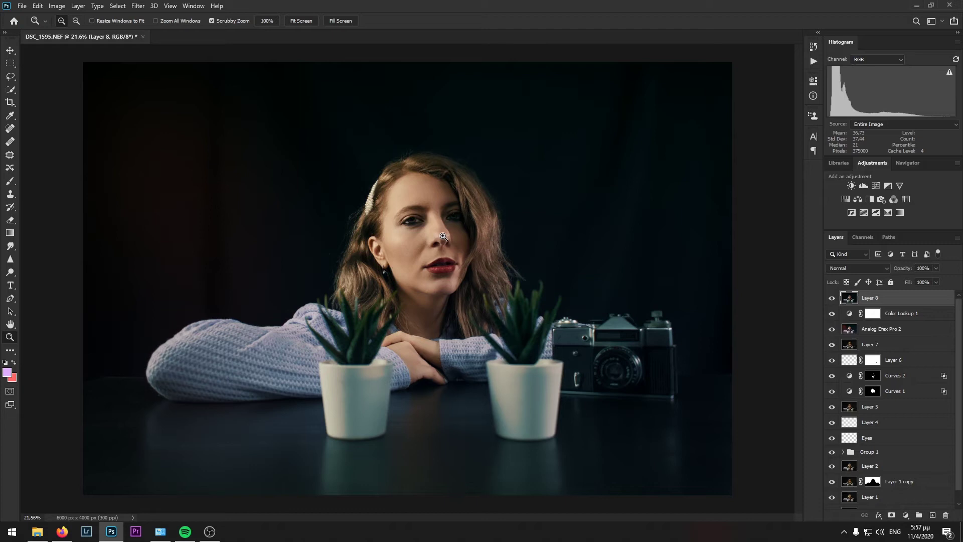
{"action": "left_click", "coordinate": [137, 6]}
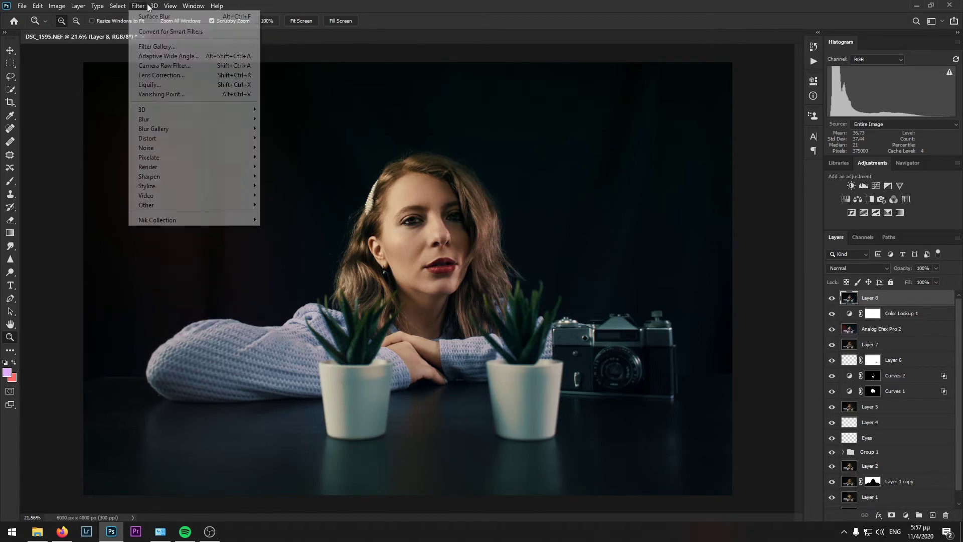
{"action": "left_click", "coordinate": [155, 66]}
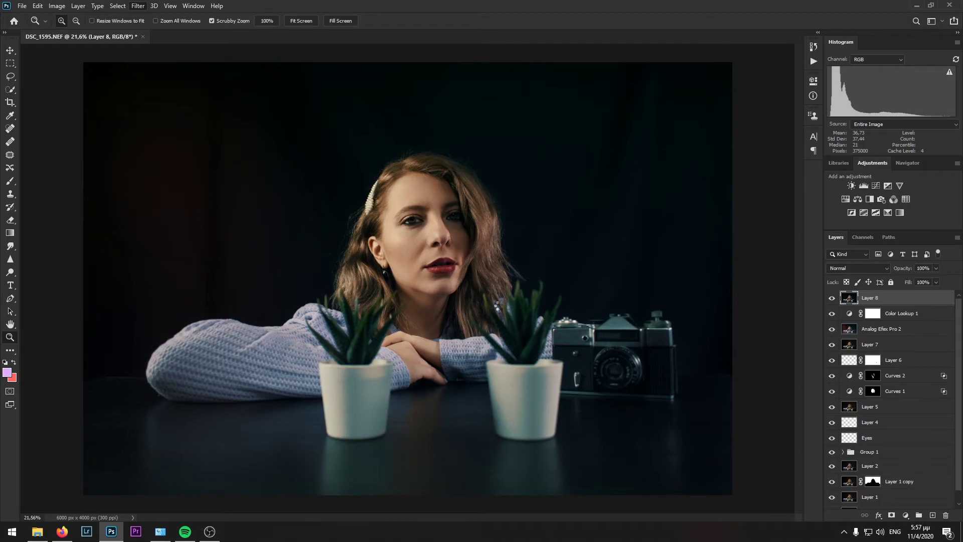
{"action": "left_click", "coordinate": [210, 531]}
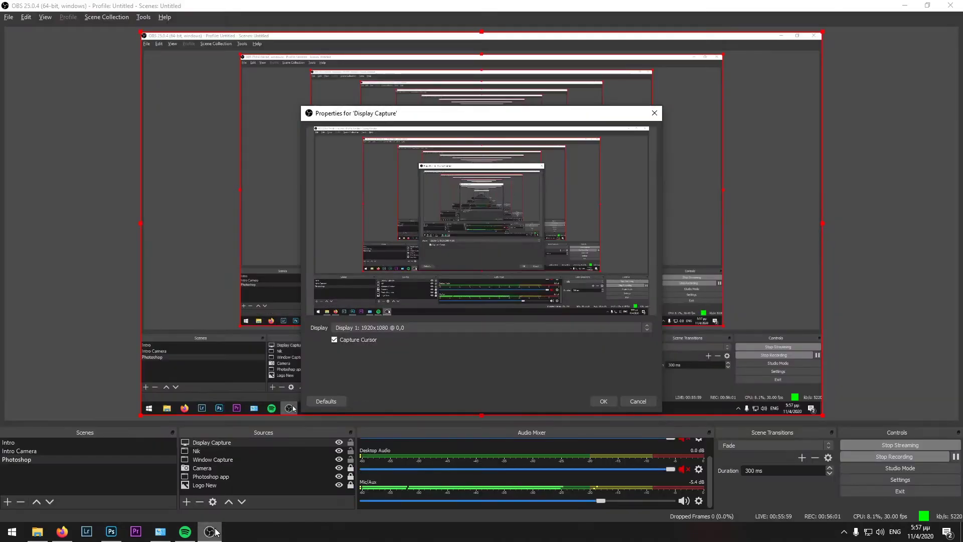
{"action": "left_click", "coordinate": [211, 532]}
{"action": "mouse_move", "coordinate": [206, 537]}
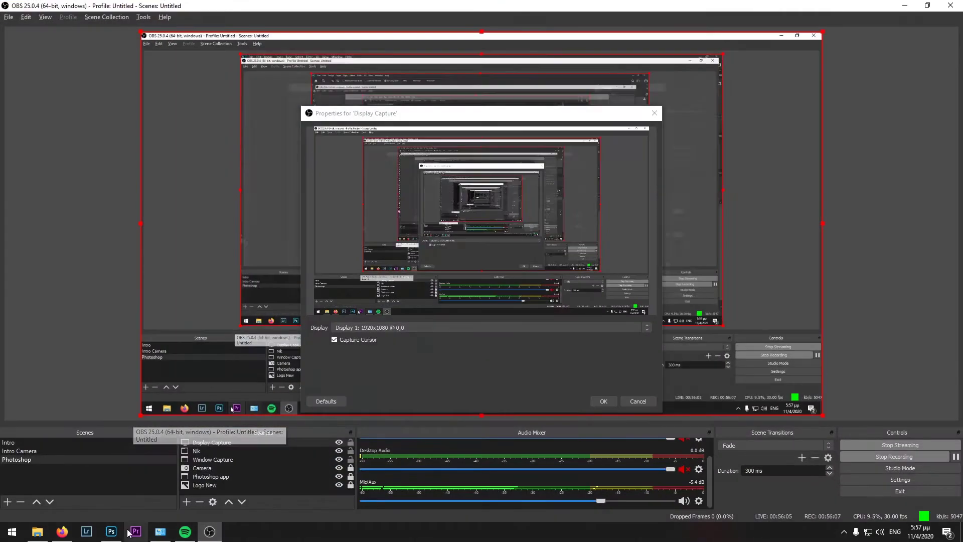
{"action": "left_click", "coordinate": [122, 536]}
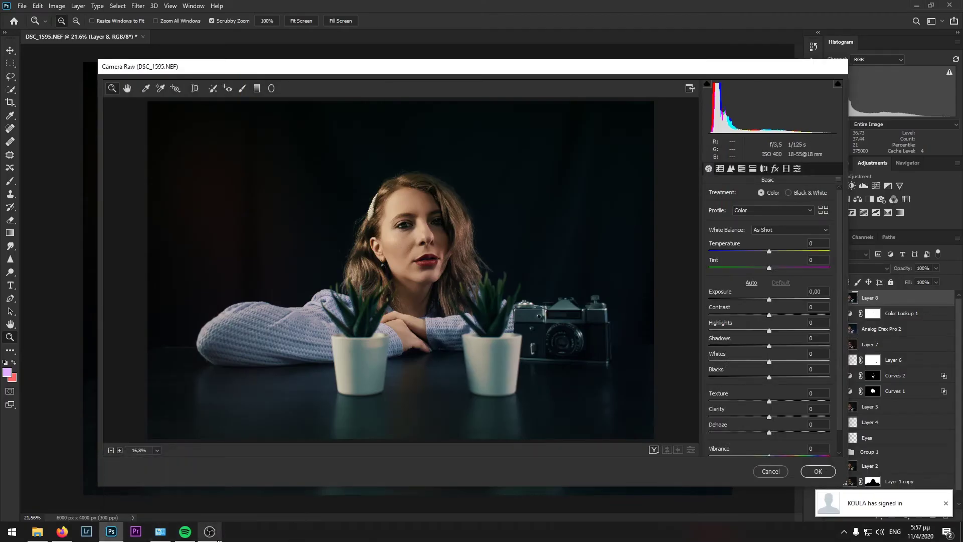
{"action": "mouse_move", "coordinate": [217, 539]}
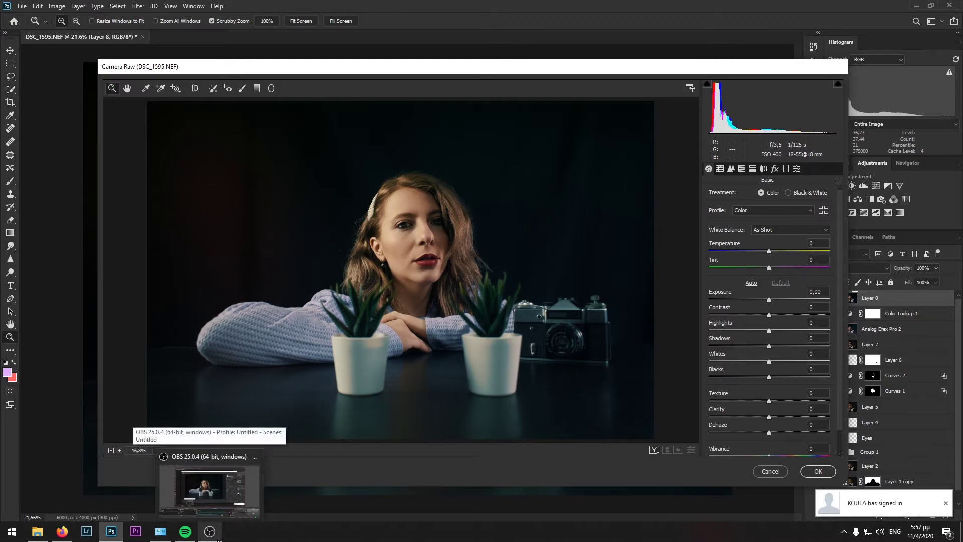
{"action": "left_click", "coordinate": [947, 504]}
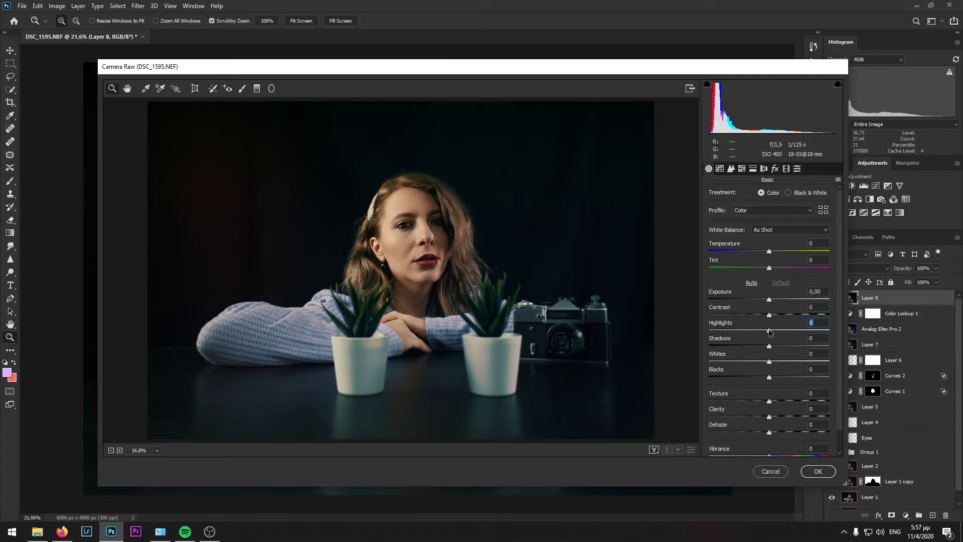
Step: Set Highlights to +6, Shadows to +8, Whites to +4 and Clarity to +13 in the basic adjustments
{"action": "mouse_move", "coordinate": [770, 332]}
{"action": "left_mouse_down"}
{"action": "mouse_move", "coordinate": [771, 362]}
{"action": "mouse_move", "coordinate": [773, 346]}
{"action": "left_mouse_up"}
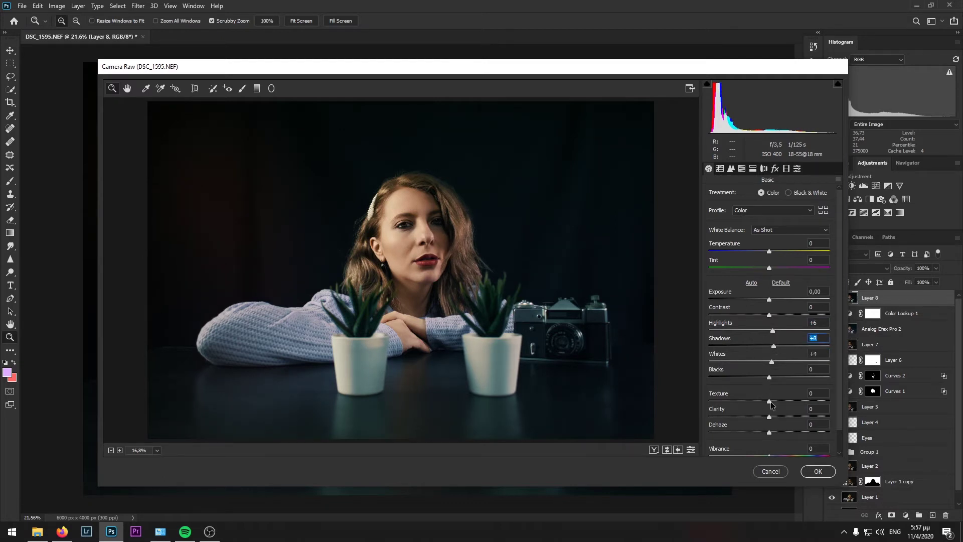
{"action": "left_click_drag", "start_coordinate": [771, 415], "coordinate": [777, 416]}
Step: Try a Lights adjustment on the parametric tone curve, then reset it to its default
{"action": "left_click", "coordinate": [719, 170]}
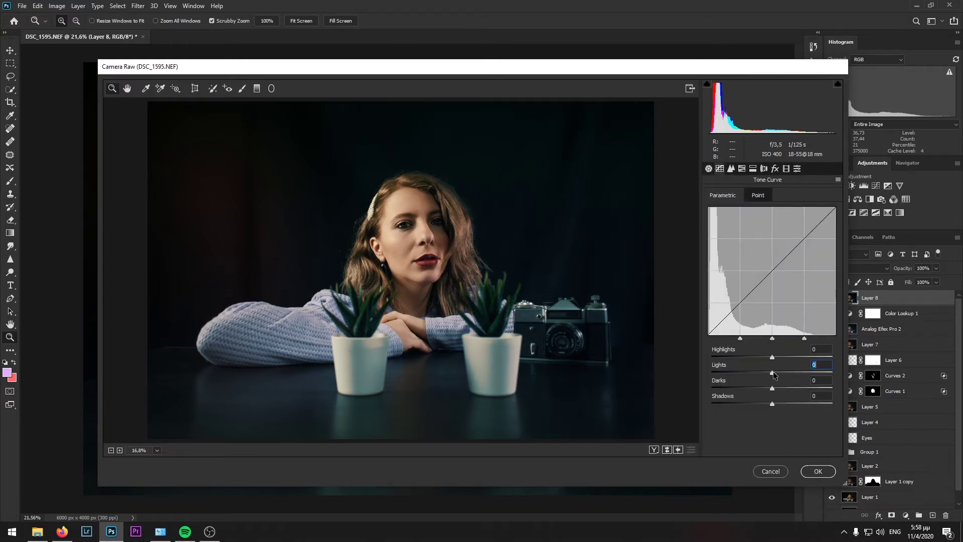
{"action": "mouse_move", "coordinate": [773, 375]}
{"action": "left_mouse_down"}
{"action": "mouse_move", "coordinate": [870, 374]}
{"action": "mouse_move", "coordinate": [692, 359]}
{"action": "mouse_move", "coordinate": [870, 373]}
{"action": "mouse_move", "coordinate": [702, 364]}
{"action": "mouse_move", "coordinate": [758, 384]}
{"action": "mouse_move", "coordinate": [742, 375]}
{"action": "mouse_move", "coordinate": [822, 374]}
{"action": "mouse_move", "coordinate": [767, 376]}
{"action": "mouse_move", "coordinate": [775, 382]}
{"action": "left_mouse_up"}
{"action": "double_click", "coordinate": [774, 374]}
Step: Sharpen the layer with Amount 110 and Masking 68, and set luminance noise reduction to 9
{"action": "left_click", "coordinate": [730, 168]}
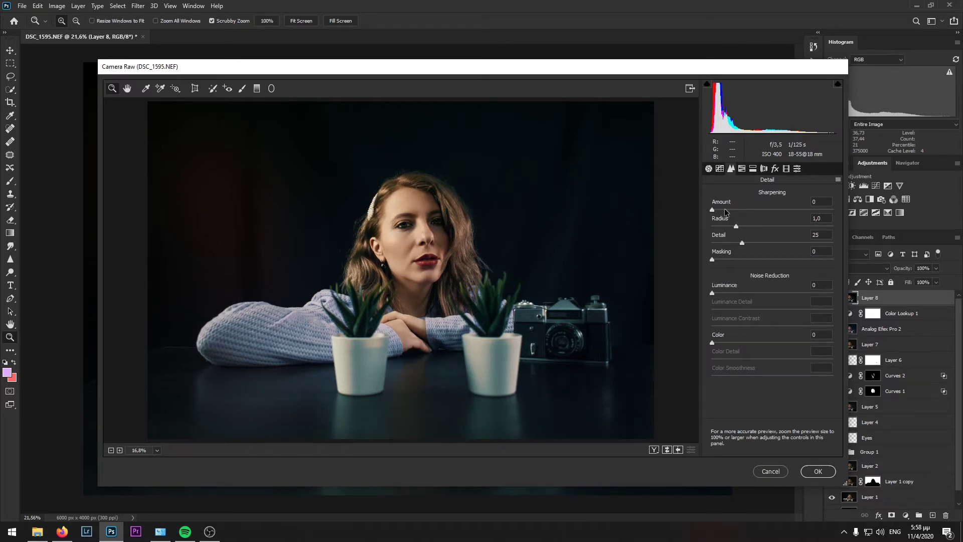
{"action": "left_click_drag", "start_coordinate": [716, 213], "coordinate": [723, 213]}
{"action": "left_click_drag", "start_coordinate": [802, 209], "coordinate": [810, 209]}
{"action": "key", "text": "alt"}
{"action": "left_click_drag", "start_coordinate": [710, 260], "coordinate": [792, 261]}
{"action": "left_click", "coordinate": [799, 209]}
{"action": "left_click_drag", "start_coordinate": [714, 293], "coordinate": [725, 290]}
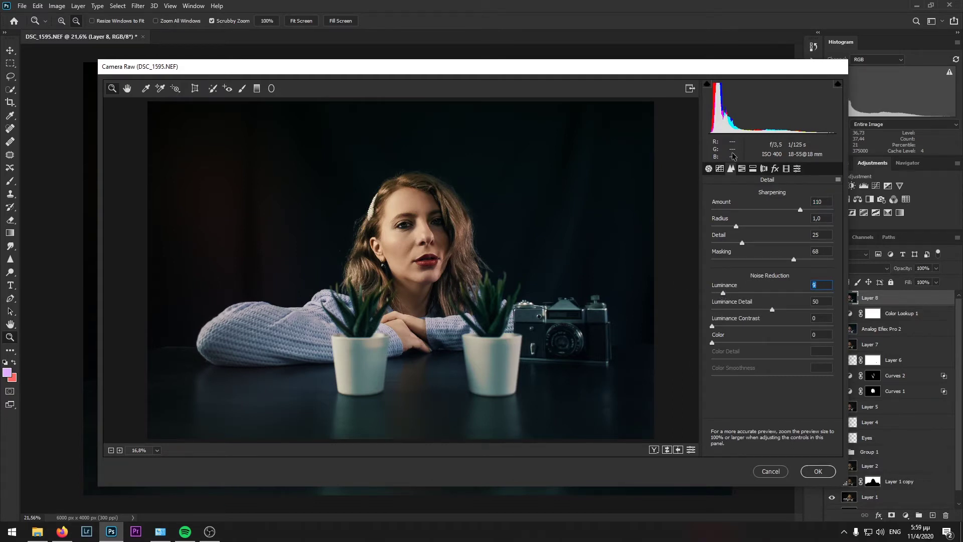
Step: Try a red-only look by setting HSL saturation to -98 for Yellows and -100 for every other colour except Reds
{"action": "left_click", "coordinate": [741, 168]}
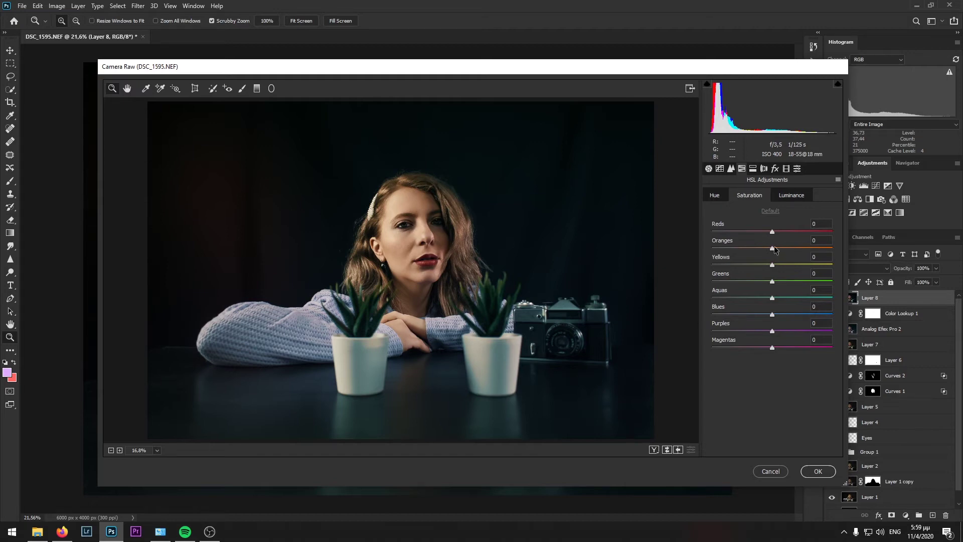
{"action": "left_click_drag", "start_coordinate": [772, 250], "coordinate": [711, 248]}
{"action": "left_click_drag", "start_coordinate": [771, 264], "coordinate": [713, 264]}
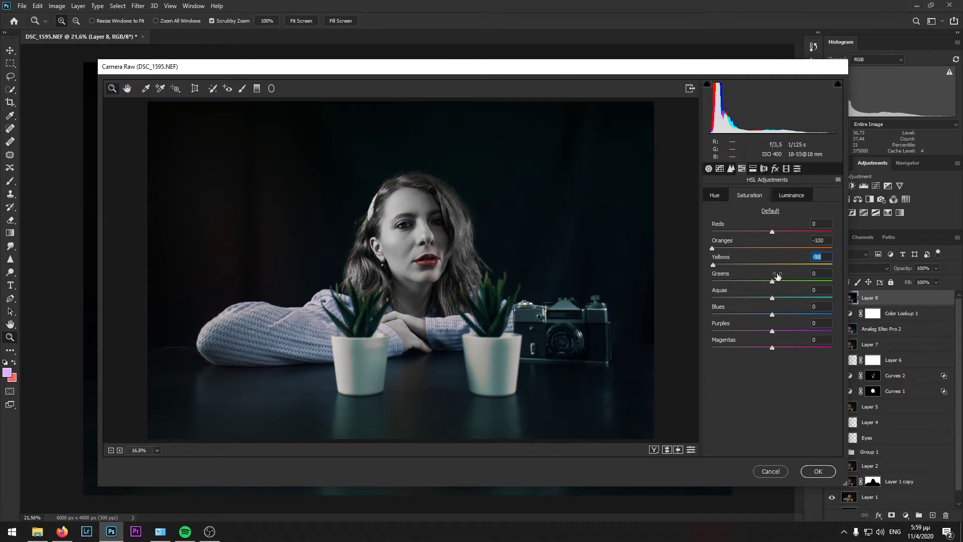
{"action": "left_click_drag", "start_coordinate": [772, 280], "coordinate": [711, 281]}
{"action": "left_click_drag", "start_coordinate": [772, 297], "coordinate": [712, 298]}
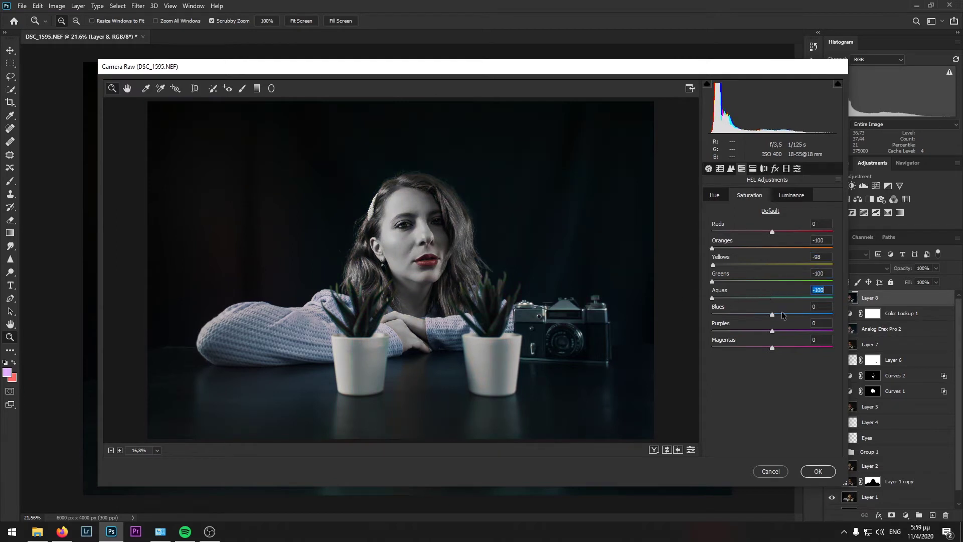
{"action": "left_click_drag", "start_coordinate": [771, 314], "coordinate": [712, 314]}
{"action": "left_click_drag", "start_coordinate": [772, 331], "coordinate": [711, 330]}
{"action": "left_click_drag", "start_coordinate": [771, 347], "coordinate": [712, 347]}
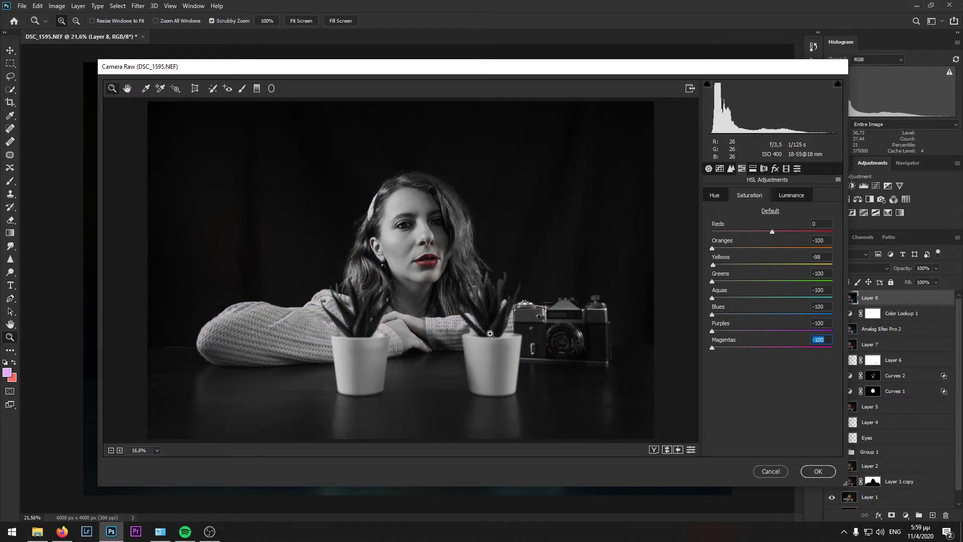
Step: Inspect the red lips up close in the desaturated preview, then reset all saturation values to default
{"action": "left_click", "coordinate": [430, 267]}
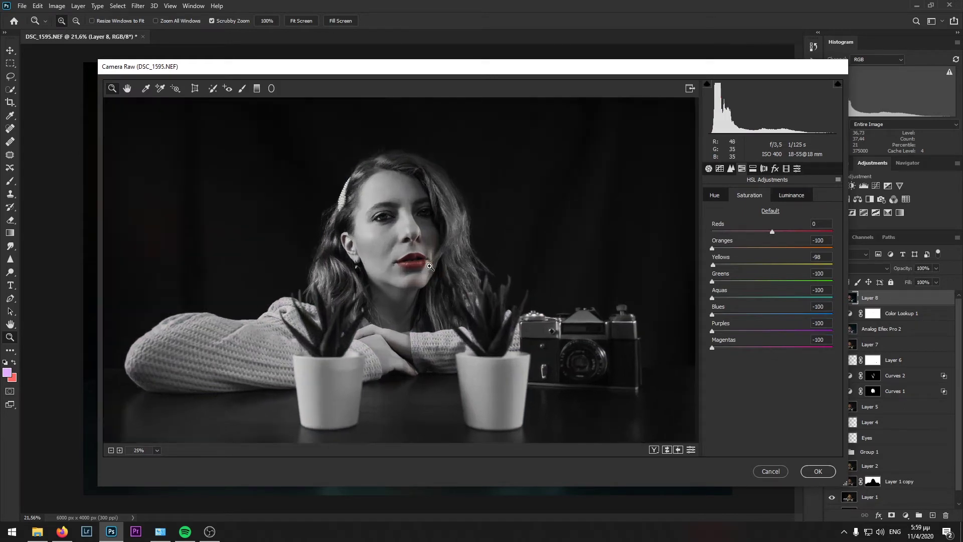
{"action": "left_click_drag", "start_coordinate": [372, 277], "coordinate": [393, 261]}
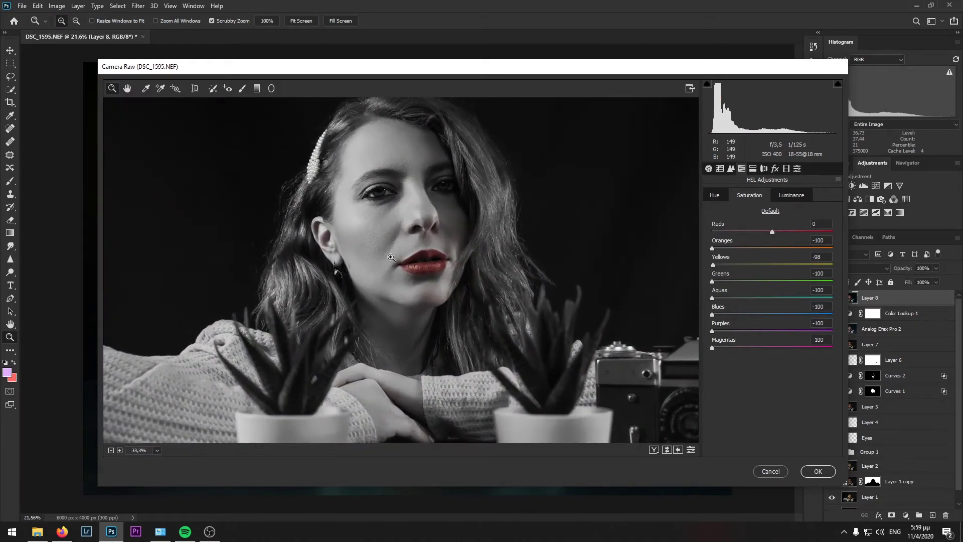
{"action": "right_click", "coordinate": [392, 261]}
{"action": "left_click", "coordinate": [423, 319]}
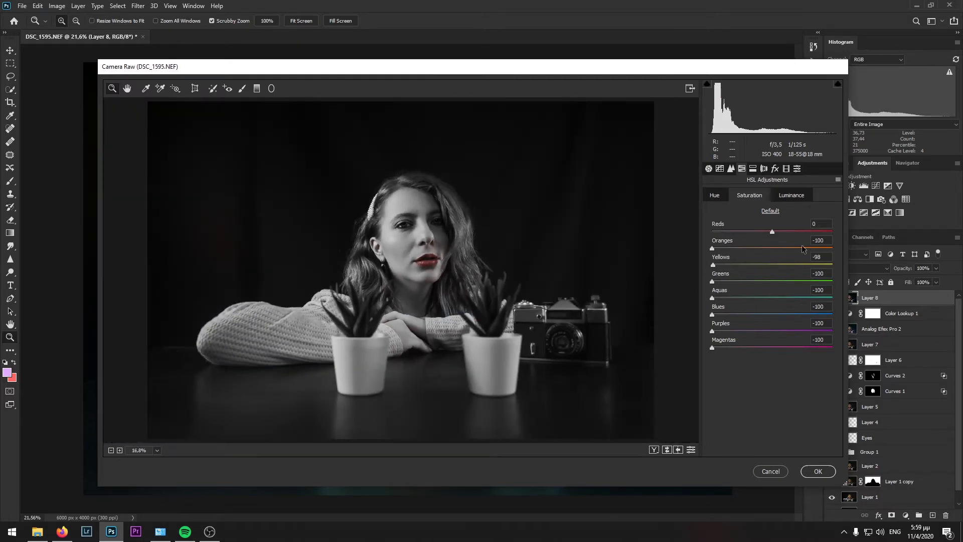
{"action": "left_click", "coordinate": [770, 210]}
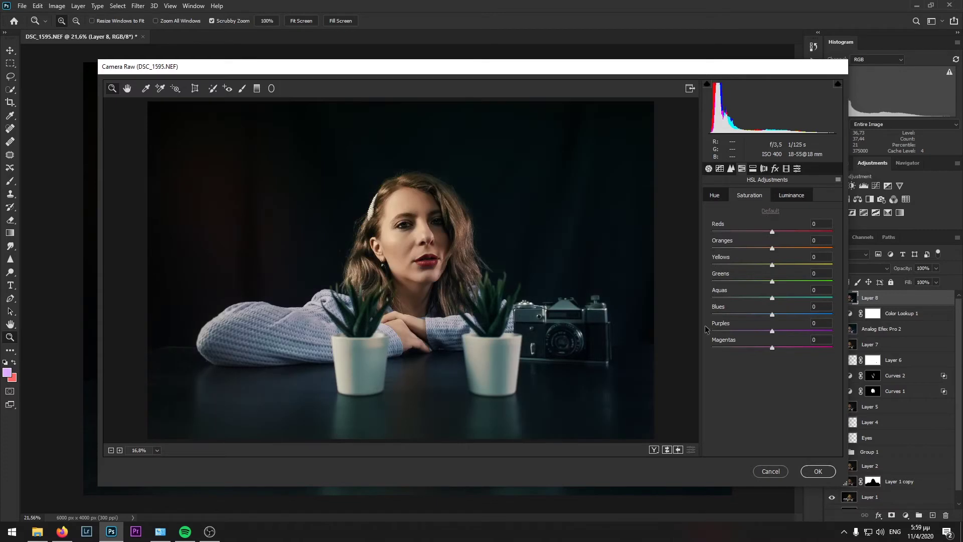
Step: Fine-tune the hue of the Oranges and Reds in the HSL adjustments
{"action": "left_click", "coordinate": [714, 196]}
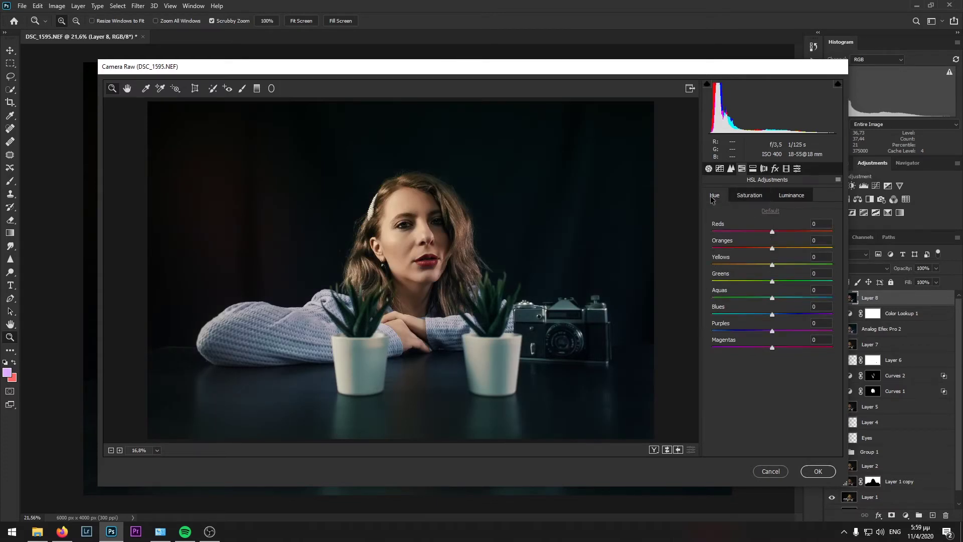
{"action": "left_click", "coordinate": [772, 249]}
{"action": "left_click_drag", "start_coordinate": [773, 249], "coordinate": [685, 249]}
{"action": "mouse_move", "coordinate": [753, 248]}
{"action": "left_mouse_down"}
{"action": "mouse_move", "coordinate": [857, 249]}
{"action": "mouse_move", "coordinate": [769, 251]}
{"action": "left_mouse_up"}
{"action": "left_click", "coordinate": [771, 233]}
{"action": "mouse_move", "coordinate": [771, 234]}
{"action": "left_mouse_down"}
{"action": "mouse_move", "coordinate": [785, 234]}
{"action": "mouse_move", "coordinate": [767, 238]}
{"action": "left_mouse_up"}
Step: Set HSL saturation to Reds -8, Oranges -7, Yellows -10, Greens -10, Purples -11 and Magentas -13
{"action": "left_click", "coordinate": [754, 198]}
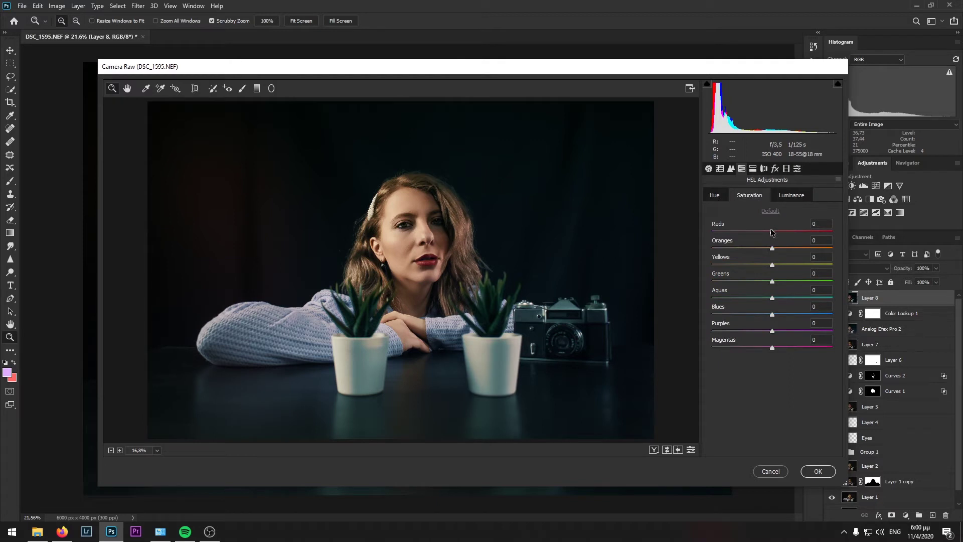
{"action": "left_click_drag", "start_coordinate": [771, 232], "coordinate": [765, 232]}
{"action": "mouse_move", "coordinate": [772, 247]}
{"action": "left_mouse_down"}
{"action": "mouse_move", "coordinate": [758, 252]}
{"action": "mouse_move", "coordinate": [807, 249]}
{"action": "mouse_move", "coordinate": [768, 249]}
{"action": "left_mouse_up"}
{"action": "left_click_drag", "start_coordinate": [771, 334], "coordinate": [762, 344]}
{"action": "left_click", "coordinate": [769, 347]}
{"action": "left_click_drag", "start_coordinate": [772, 265], "coordinate": [766, 281]}
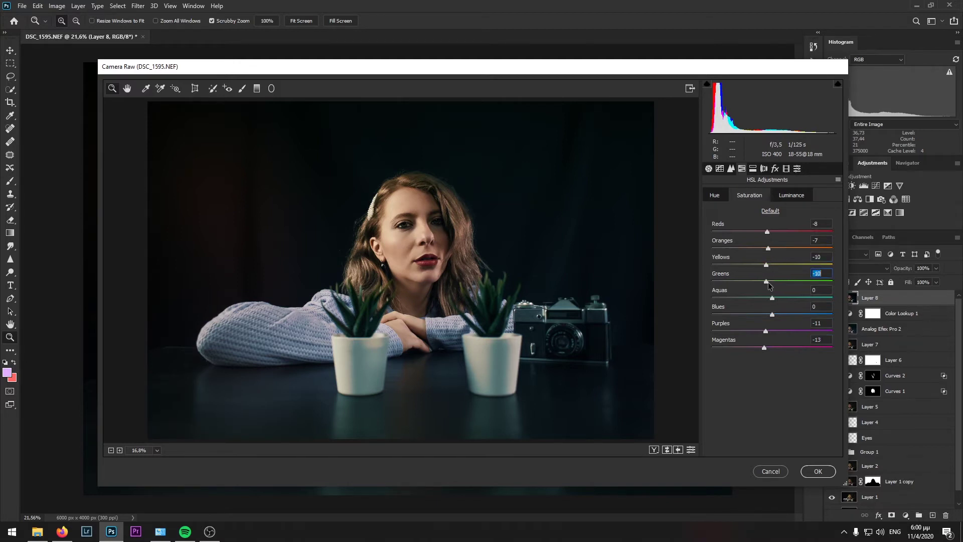
{"action": "left_click", "coordinate": [772, 298]}
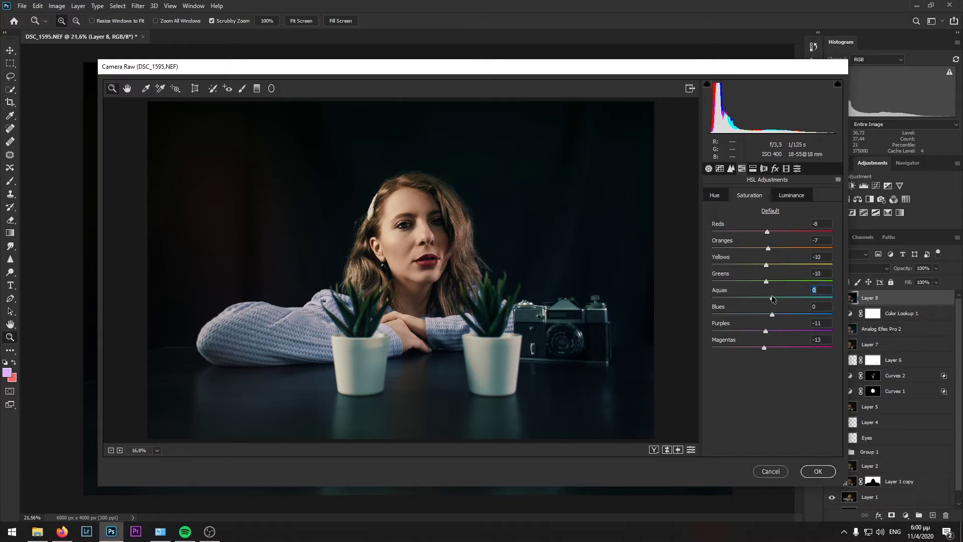
Step: Set the HSL luminance of the Reds to +2, judging the effect on the enlarged lips
{"action": "left_click", "coordinate": [791, 197]}
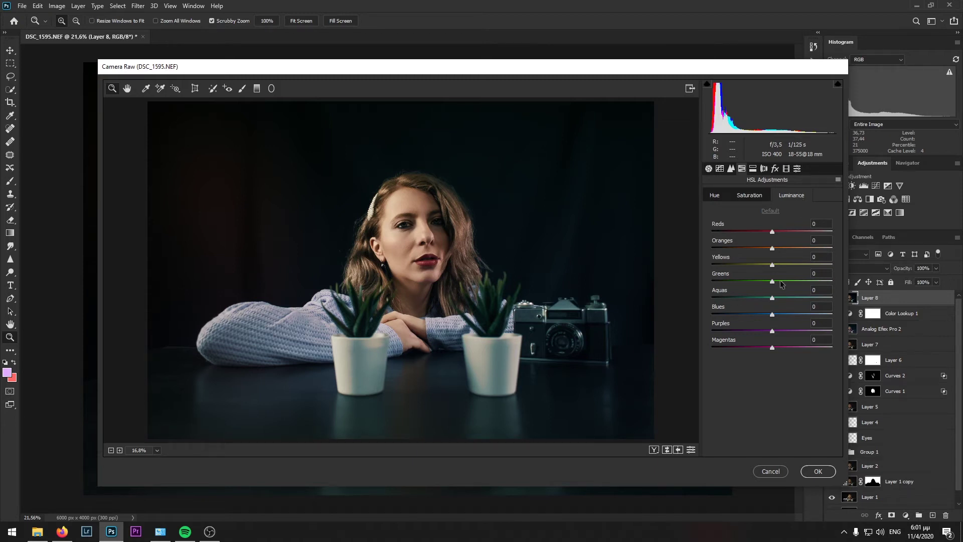
{"action": "mouse_move", "coordinate": [773, 229]}
{"action": "left_mouse_down"}
{"action": "mouse_move", "coordinate": [792, 227]}
{"action": "mouse_move", "coordinate": [776, 230]}
{"action": "left_mouse_up"}
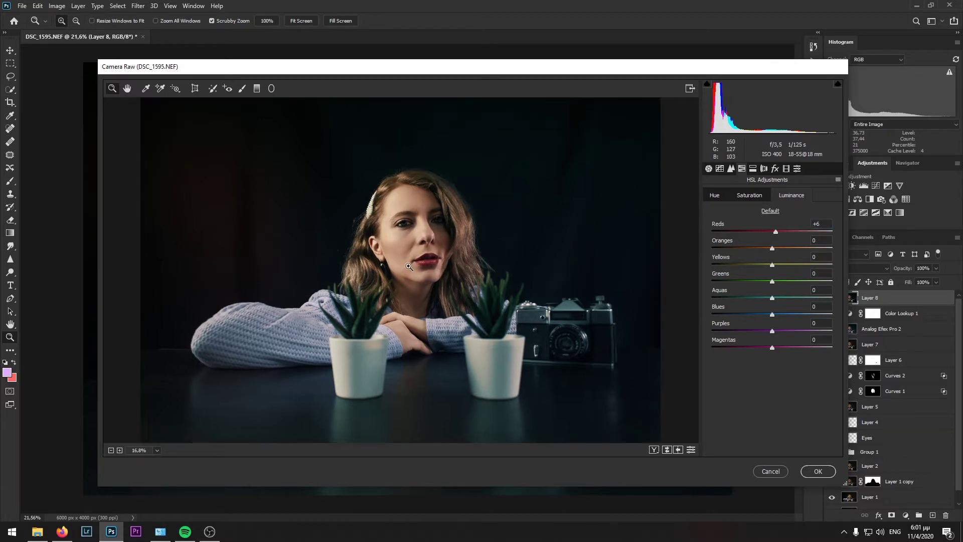
{"action": "left_click", "coordinate": [432, 266]}
{"action": "left_click", "coordinate": [386, 271]}
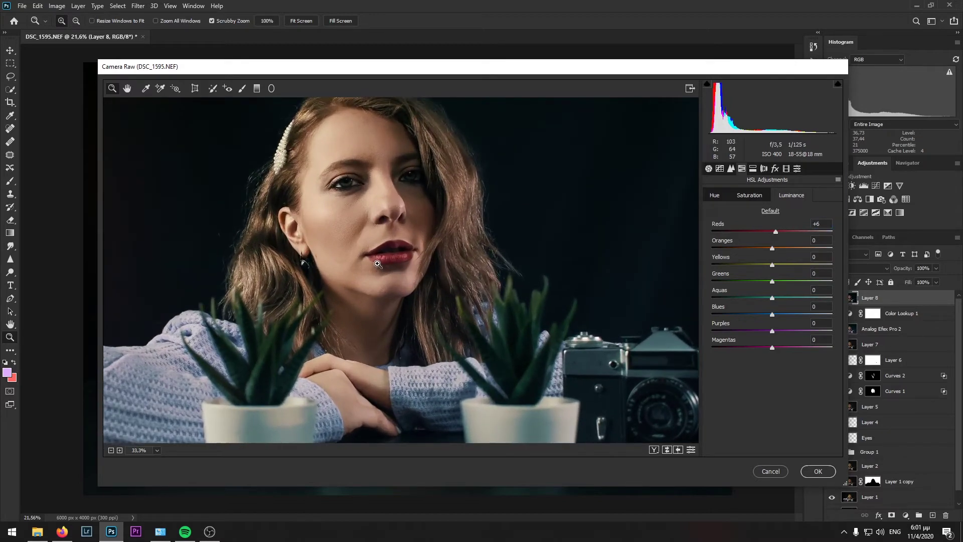
{"action": "left_click", "coordinate": [421, 278]}
{"action": "left_click", "coordinate": [447, 284]}
{"action": "left_click", "coordinate": [440, 272]}
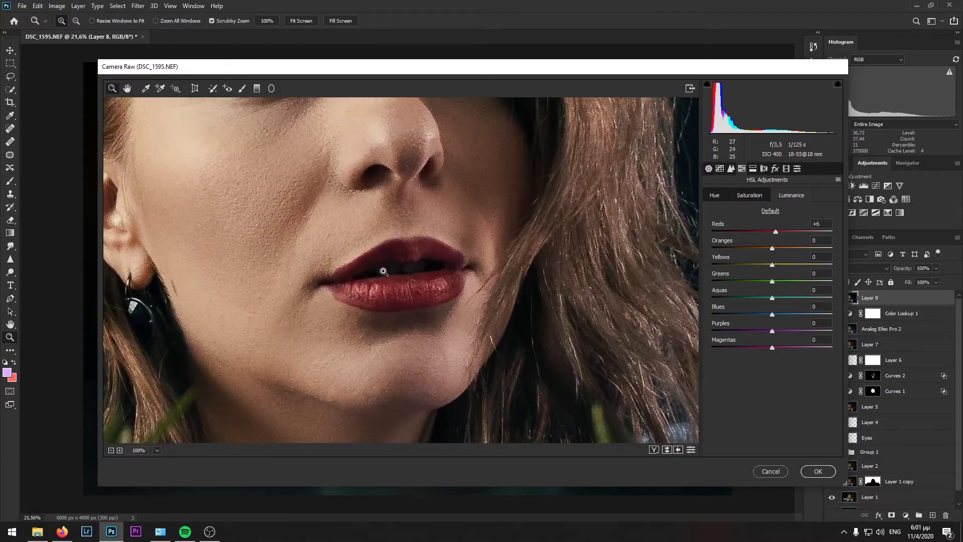
{"action": "left_click", "coordinate": [384, 271]}
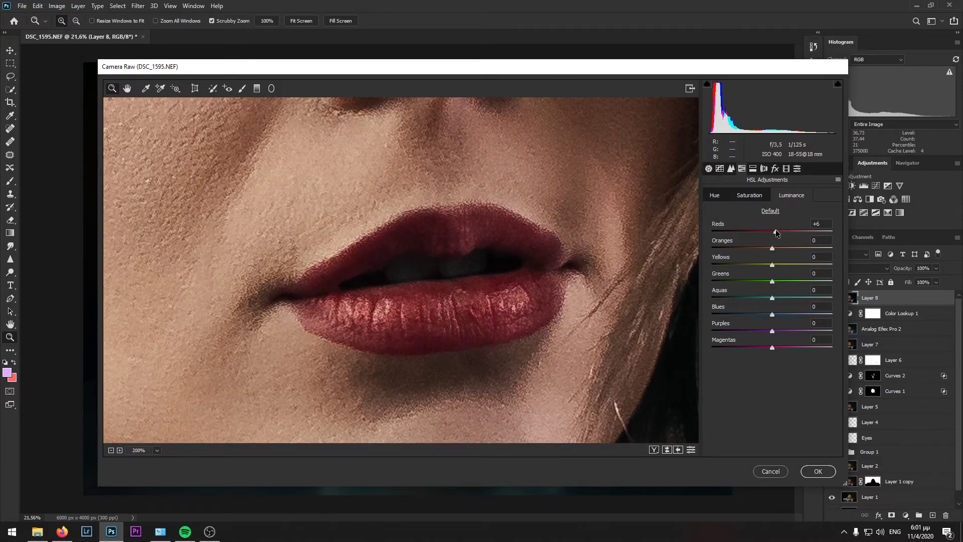
{"action": "mouse_move", "coordinate": [778, 228]}
{"action": "left_mouse_down"}
{"action": "mouse_move", "coordinate": [692, 236]}
{"action": "mouse_move", "coordinate": [836, 230]}
{"action": "mouse_move", "coordinate": [755, 239]}
{"action": "mouse_move", "coordinate": [776, 235]}
{"action": "left_mouse_up"}
{"action": "left_click_drag", "start_coordinate": [775, 233], "coordinate": [772, 234]}
{"action": "left_click", "coordinate": [509, 246]}
{"action": "right_click", "coordinate": [511, 251]}
{"action": "left_click", "coordinate": [608, 269]}
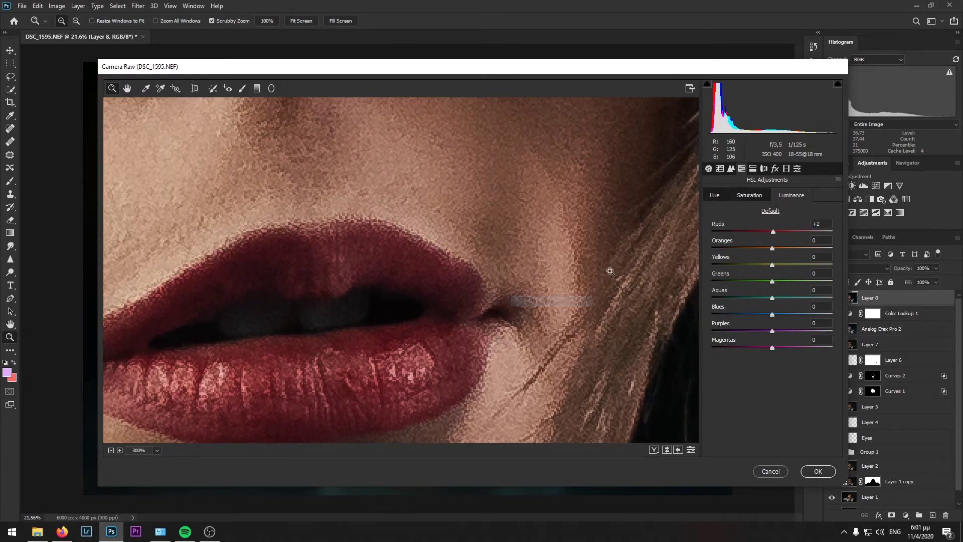
{"action": "right_click", "coordinate": [522, 261]}
{"action": "left_click", "coordinate": [555, 320]}
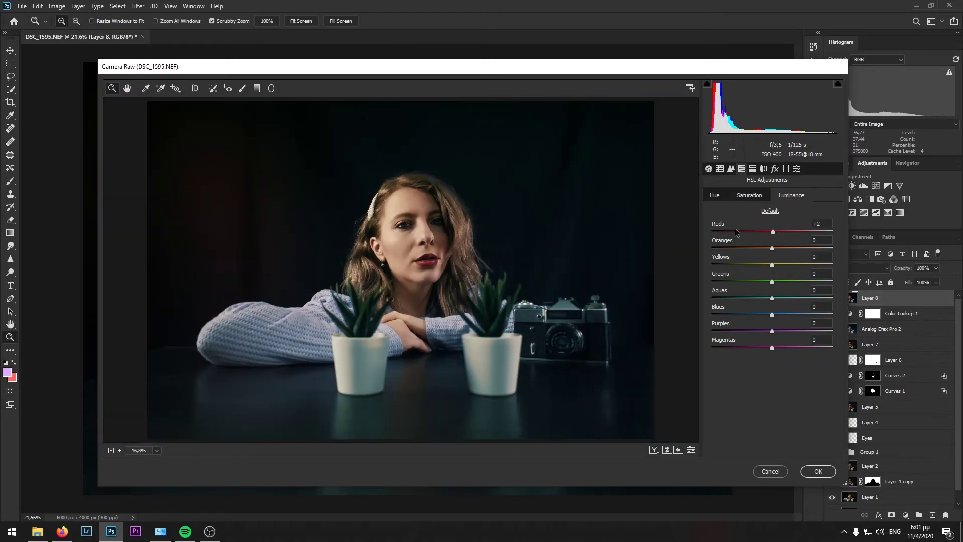
Step: Set HSL luminance to Oranges +4, Yellows +21, Greens +18, Aquas +4, Blues +28 and Purples +21
{"action": "left_click_drag", "start_coordinate": [776, 247], "coordinate": [755, 249]}
{"action": "left_click_drag", "start_coordinate": [809, 249], "coordinate": [775, 259]}
{"action": "left_click_drag", "start_coordinate": [773, 267], "coordinate": [663, 264]}
{"action": "key", "text": "p"}
{"action": "key", "text": "p"}
{"action": "key", "text": "p"}
{"action": "key", "text": "p"}
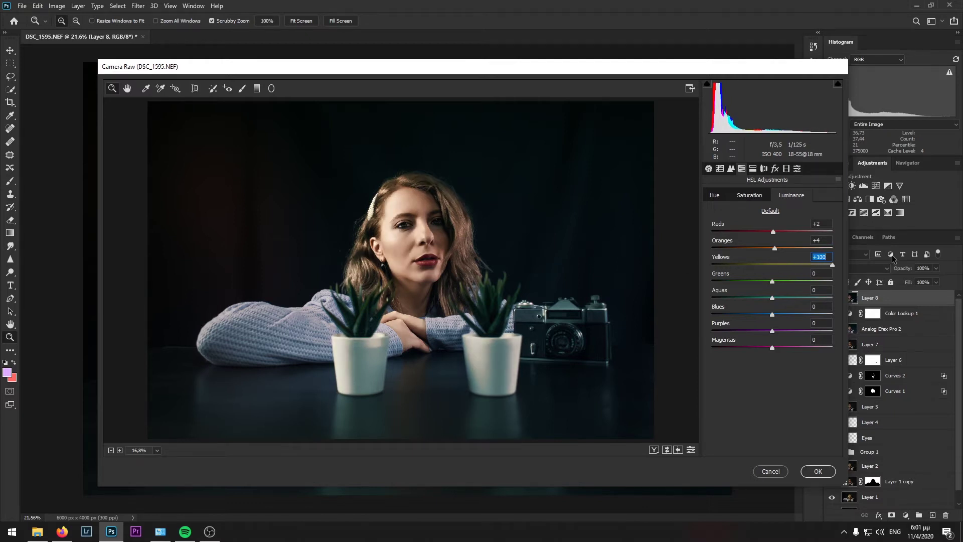
{"action": "left_click_drag", "start_coordinate": [783, 265], "coordinate": [775, 345]}
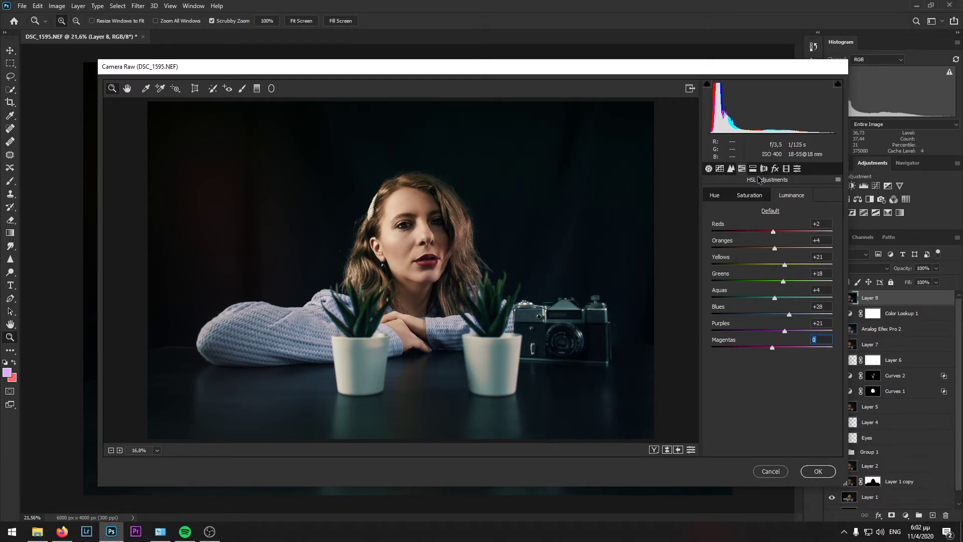
Step: Add a Color Priority post-crop vignette with Amount -17, Midpoint 46 and Feather 100
{"action": "left_click", "coordinate": [775, 169]}
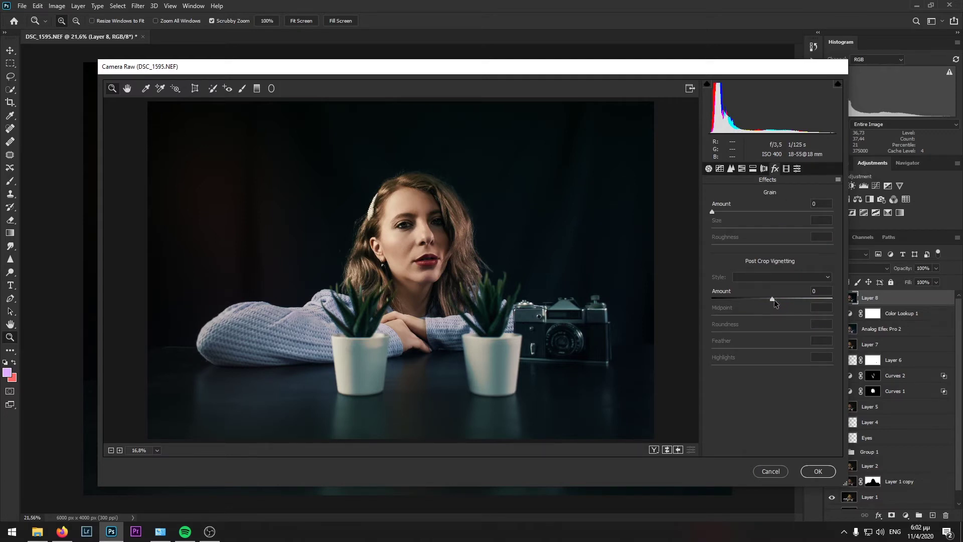
{"action": "left_click_drag", "start_coordinate": [774, 298], "coordinate": [731, 316]}
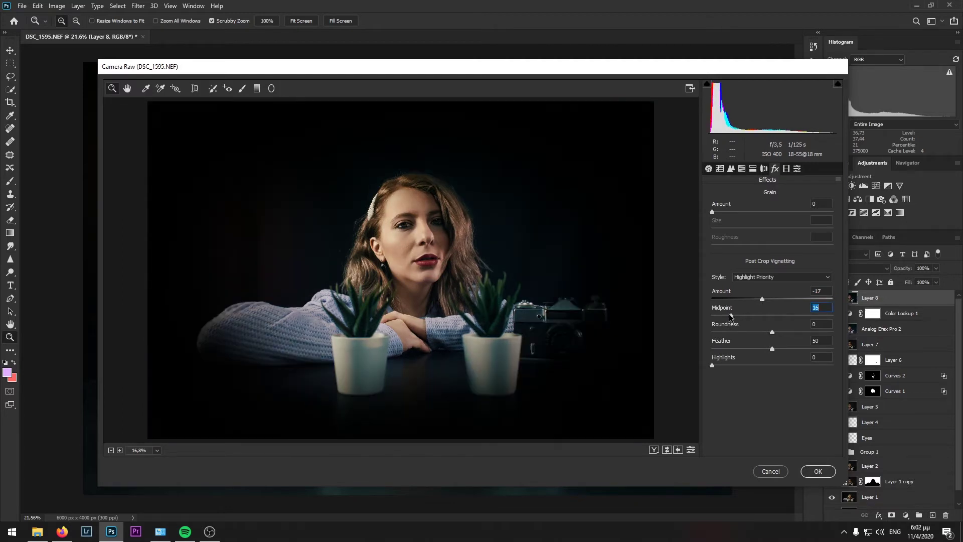
{"action": "left_click_drag", "start_coordinate": [730, 316], "coordinate": [766, 315]}
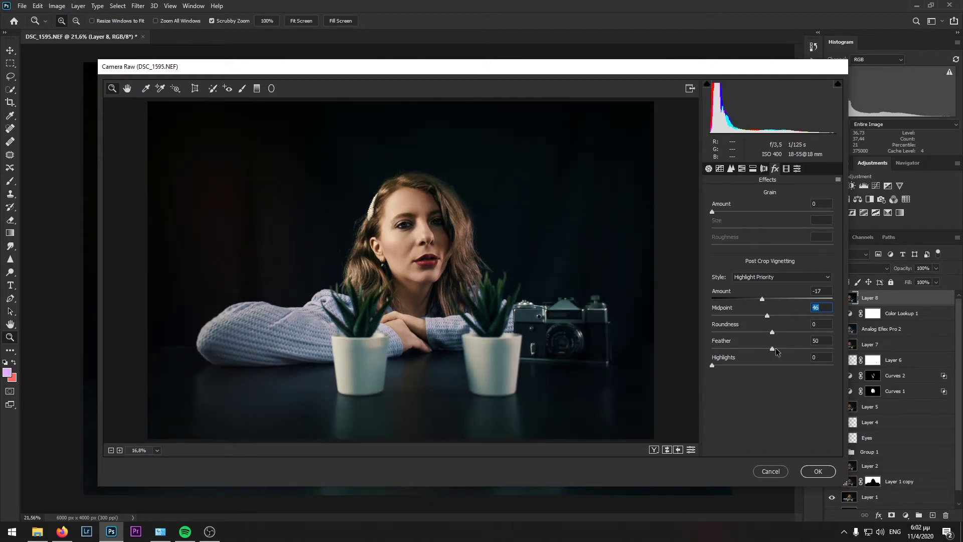
{"action": "left_click_drag", "start_coordinate": [775, 347], "coordinate": [922, 350]}
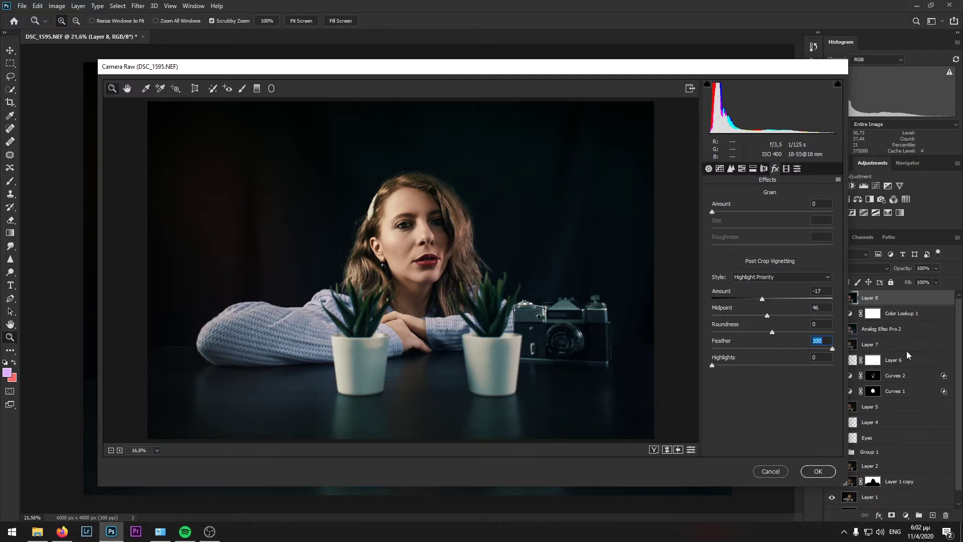
{"action": "left_click", "coordinate": [774, 277]}
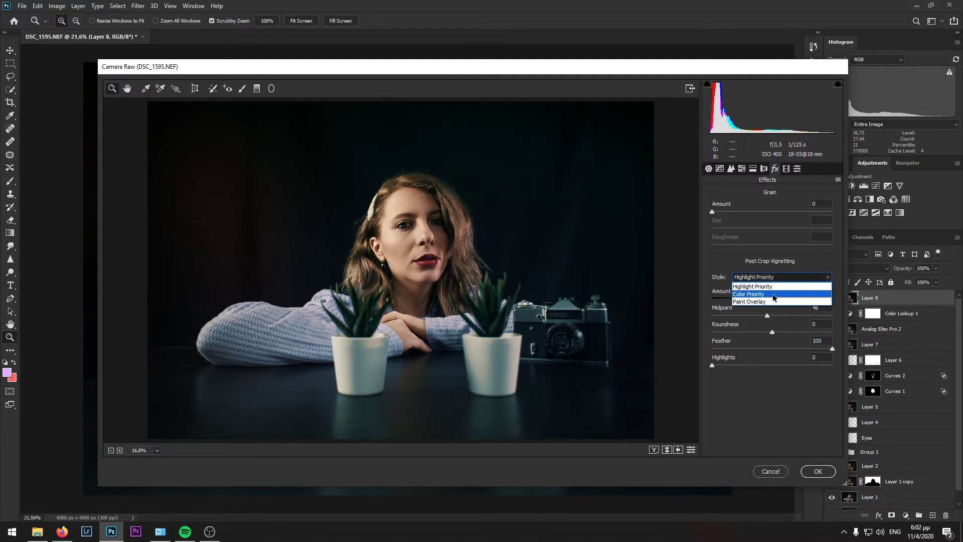
{"action": "left_click", "coordinate": [772, 295]}
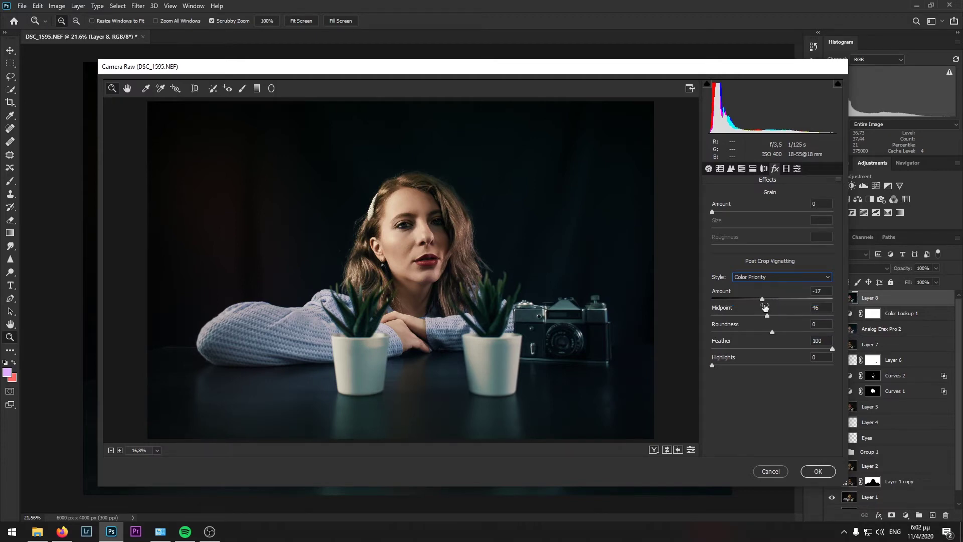
{"action": "left_click", "coordinate": [761, 299]}
Step: Set Shadows to +25 and Contrast to +8 in the basic adjustments, and apply the Camera Raw filter
{"action": "left_click", "coordinate": [709, 168]}
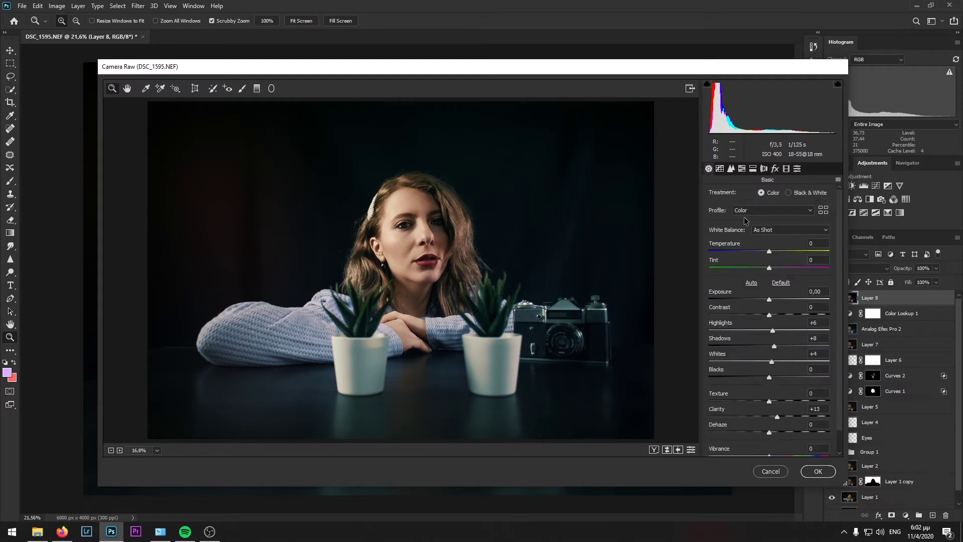
{"action": "left_click", "coordinate": [775, 345]}
{"action": "left_click_drag", "start_coordinate": [774, 346], "coordinate": [784, 346]}
{"action": "left_click_drag", "start_coordinate": [770, 315], "coordinate": [773, 314]}
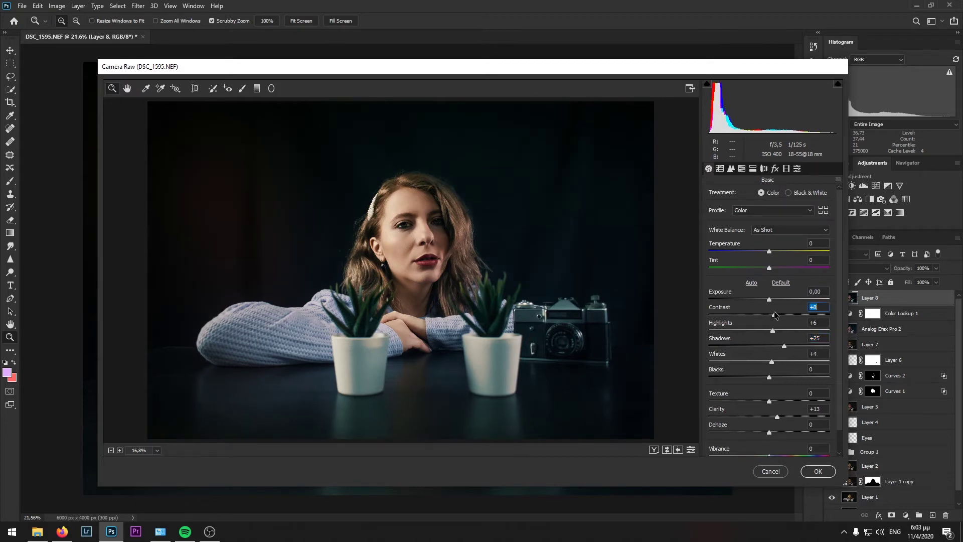
{"action": "left_click", "coordinate": [819, 472]}
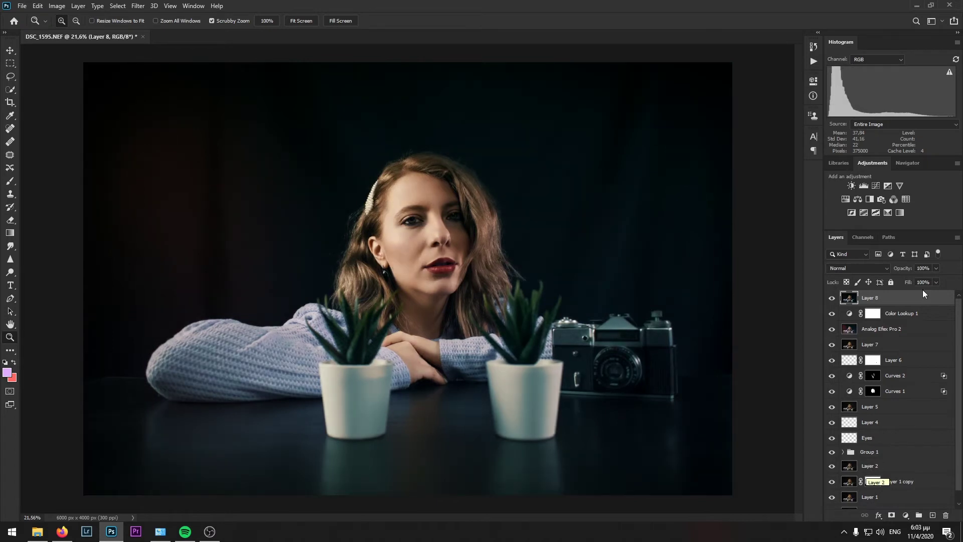
Step: Compare the portrait with and without the Camera Raw edits by toggling the visibility of Layer 8
{"action": "left_click", "coordinate": [828, 298]}
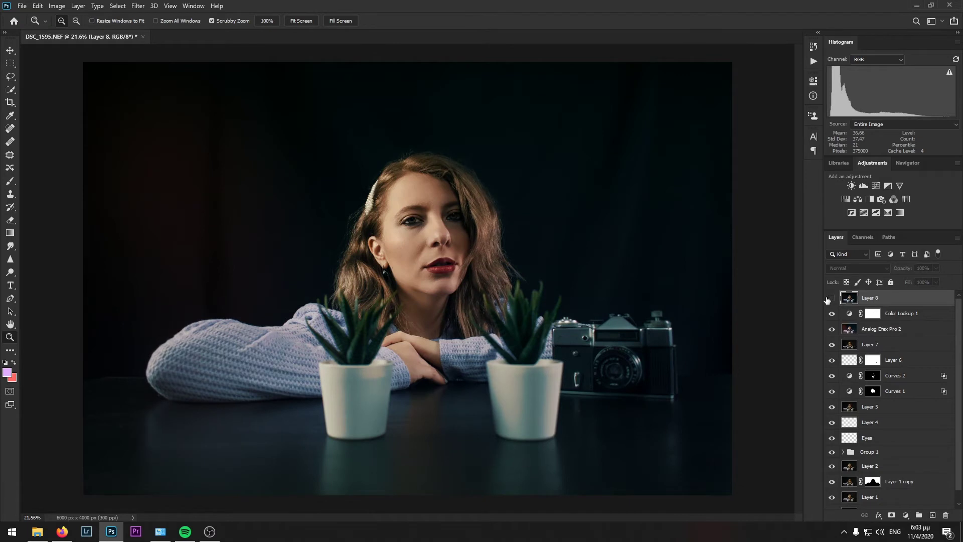
{"action": "left_click", "coordinate": [828, 298]}
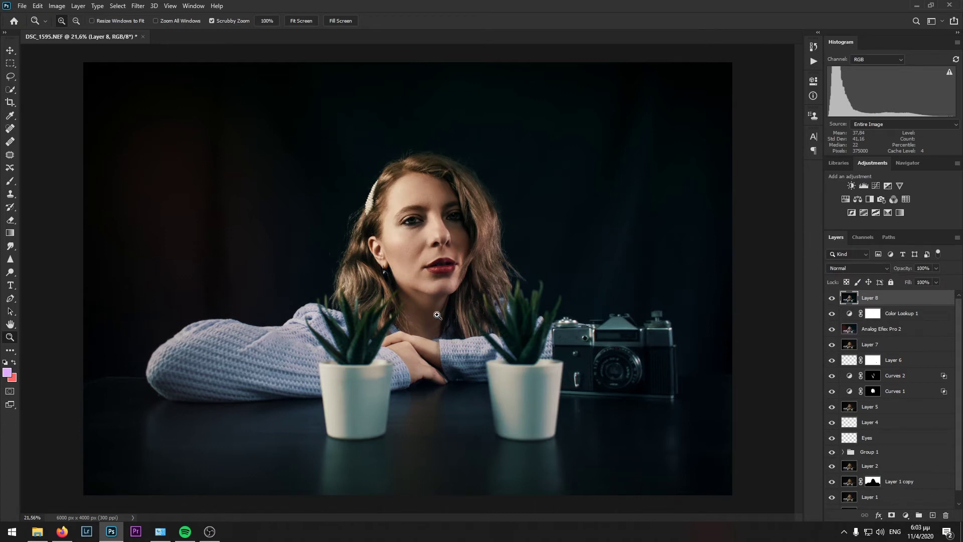
{"action": "mouse_move", "coordinate": [33, 537]}
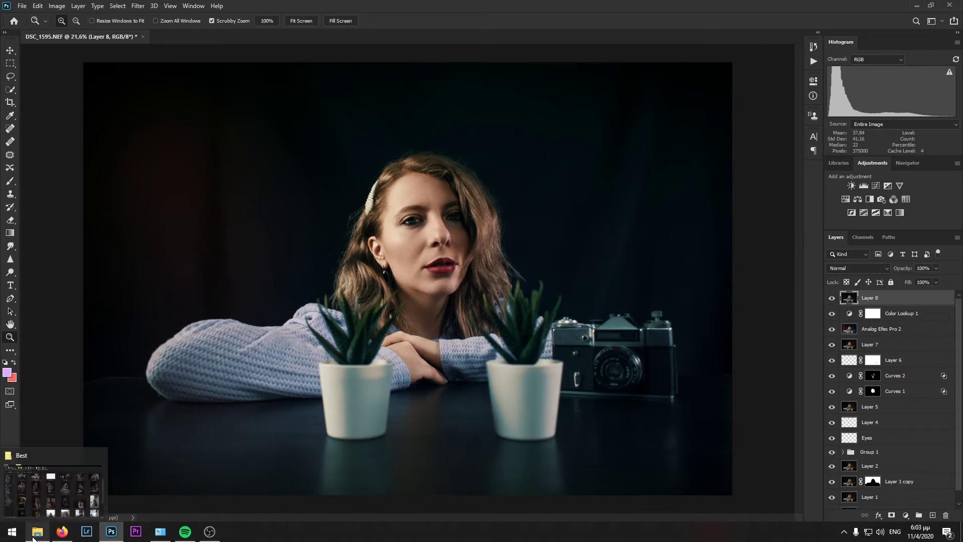
{"action": "left_click", "coordinate": [210, 531]}
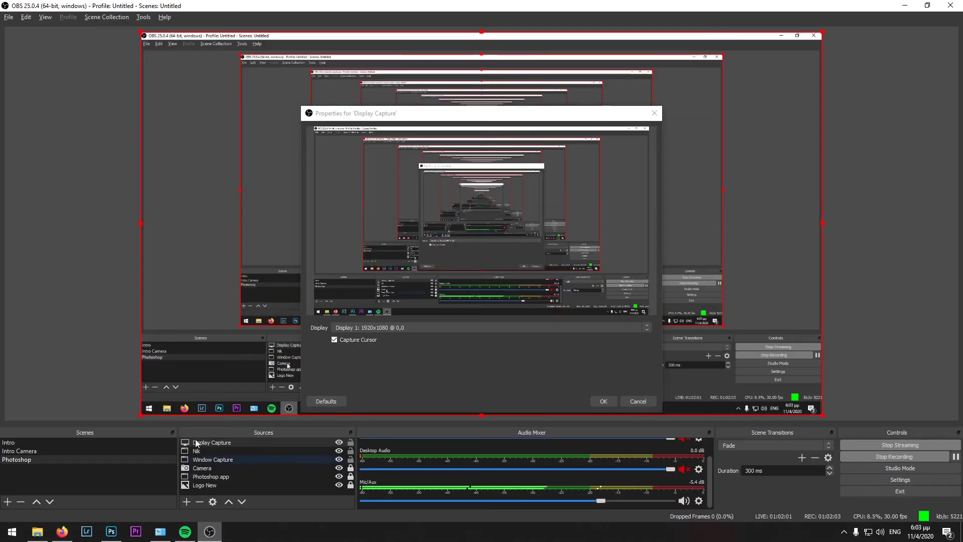
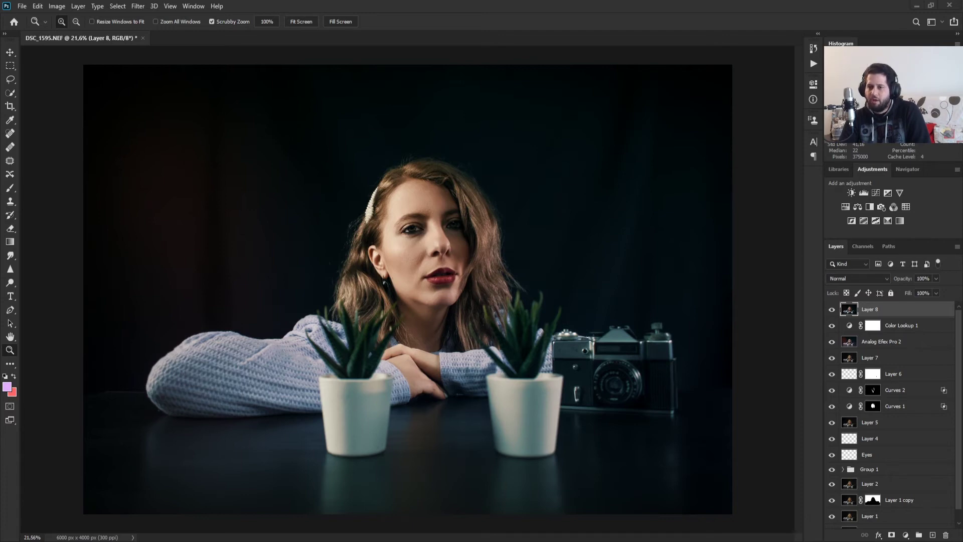
Step: Place the copied signature image, scale it to 56.74% and position it in the lower-right corner of the photo
{"action": "key", "text": "ctrl+v"}
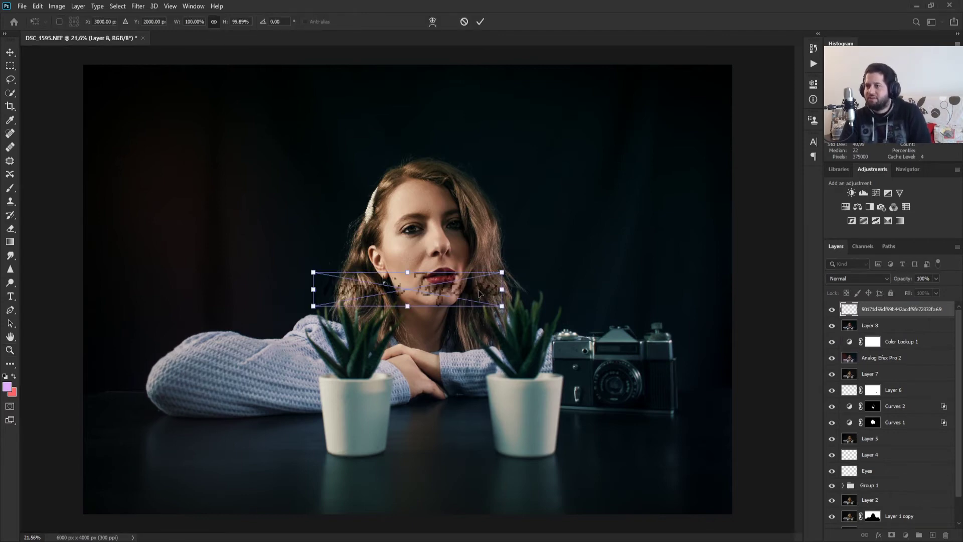
{"action": "left_click_drag", "start_coordinate": [479, 293], "coordinate": [675, 479]}
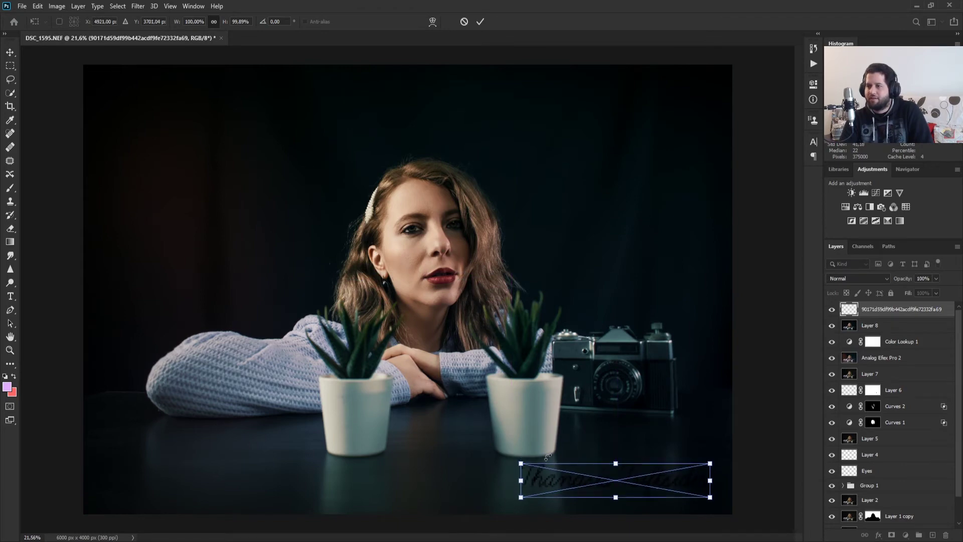
{"action": "left_click_drag", "start_coordinate": [521, 464], "coordinate": [603, 479]}
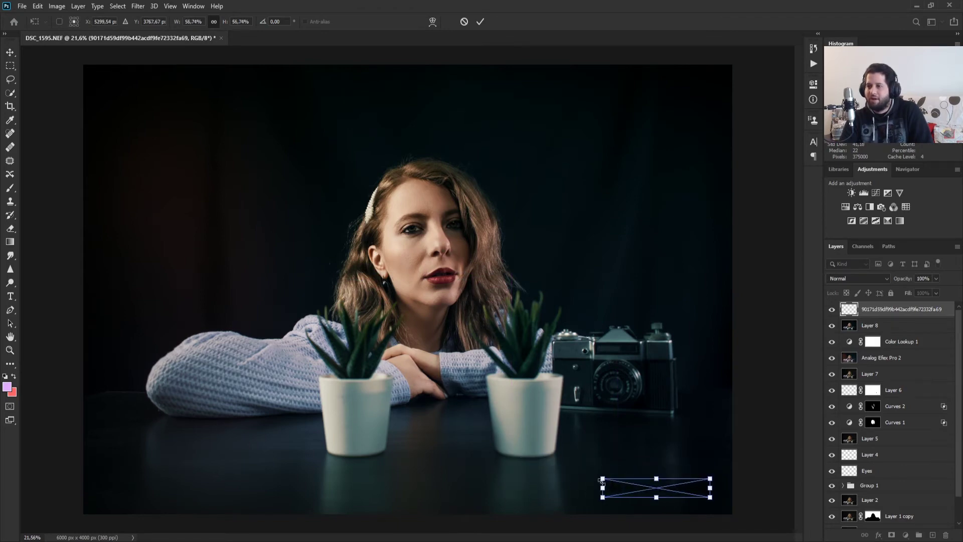
{"action": "left_click_drag", "start_coordinate": [685, 492], "coordinate": [690, 497]}
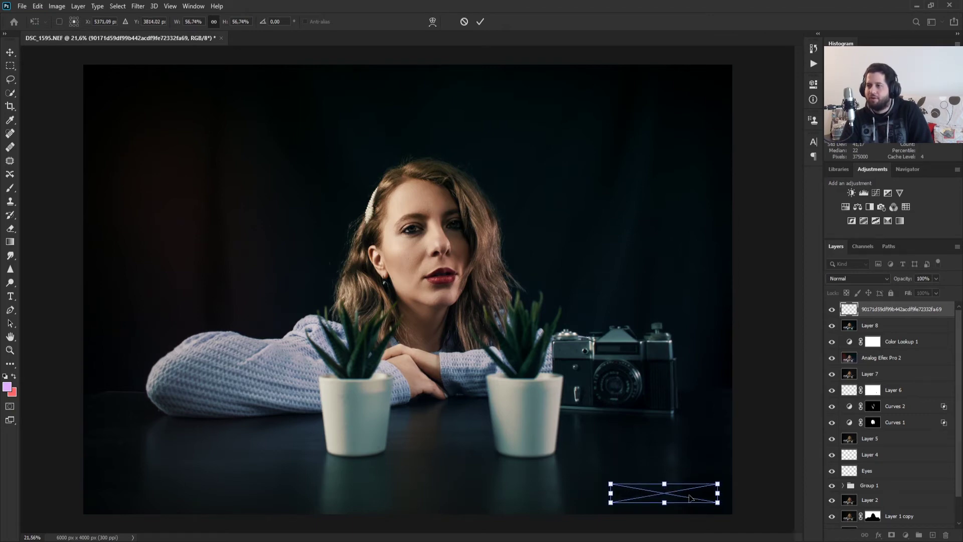
{"action": "key", "text": "Return"}
{"action": "key", "text": "z"}
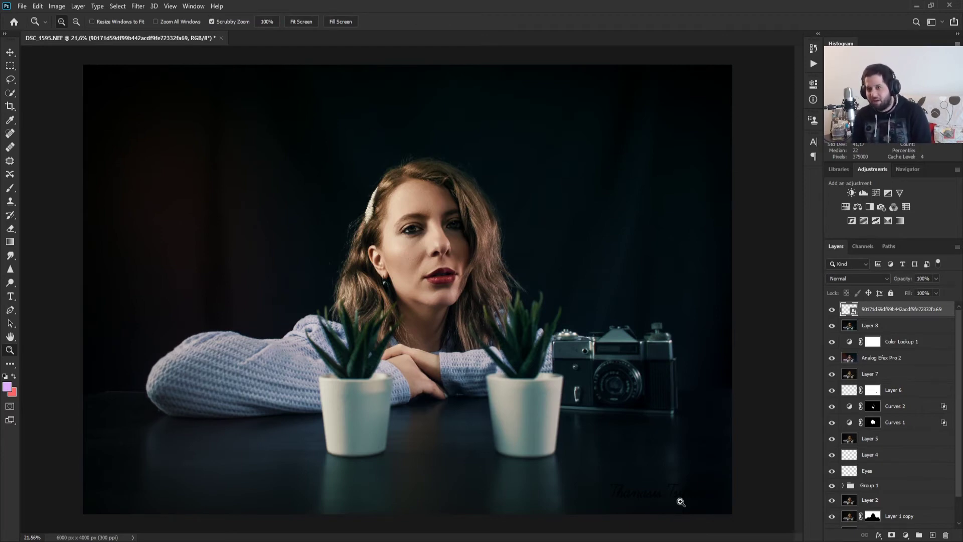
Step: Invert the signature layer from black to white and add Bevel & Emboss and Drop Shadow effects to it
{"action": "key", "text": "d"}
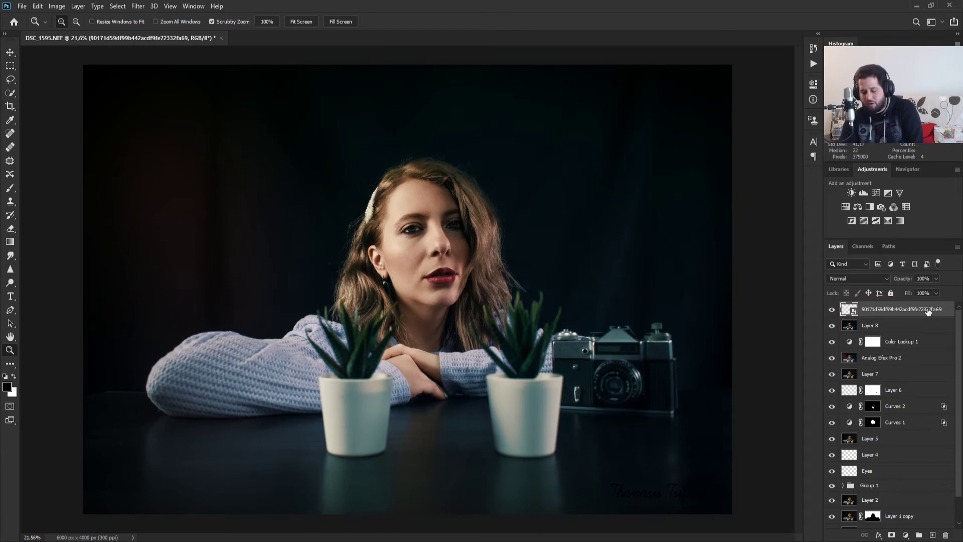
{"action": "key", "text": "ctrl+i"}
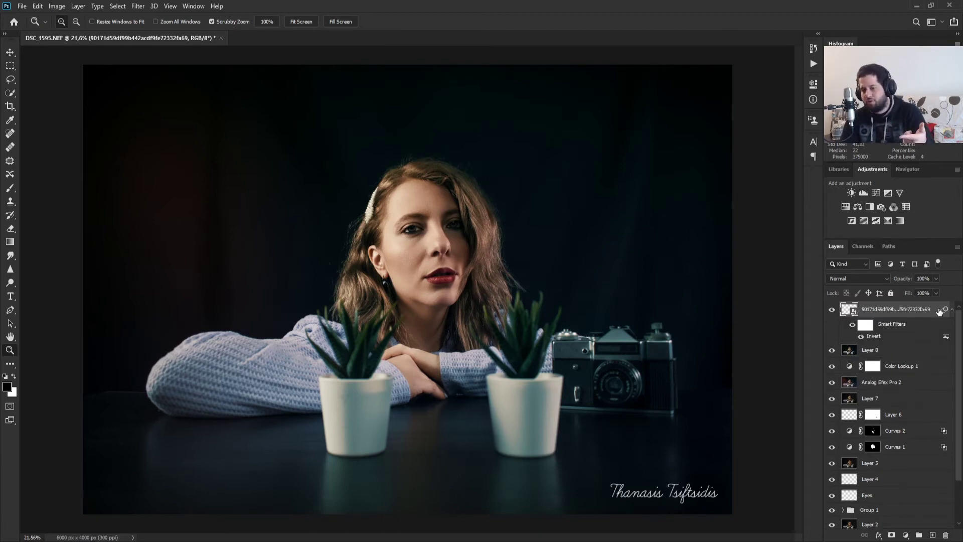
{"action": "double_click", "coordinate": [933, 310]}
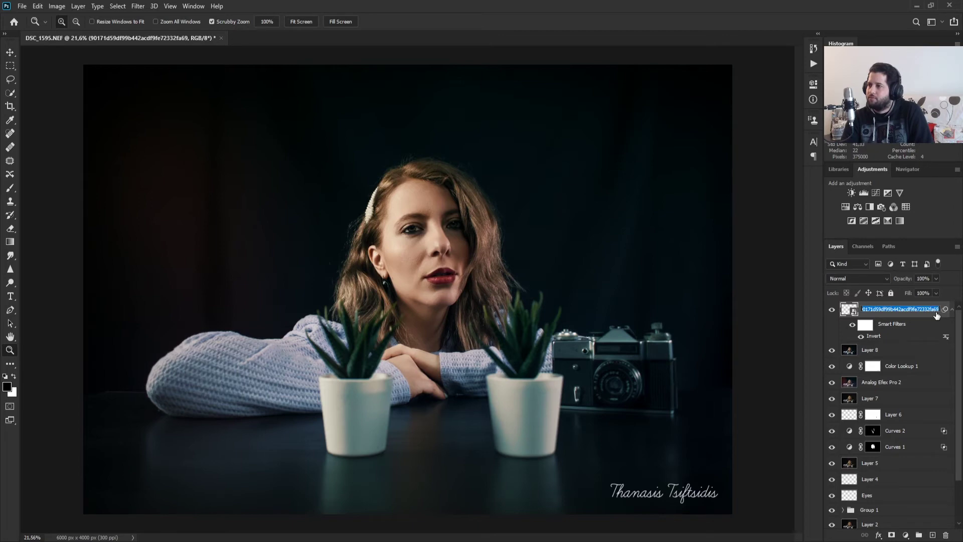
{"action": "key", "text": "Return"}
{"action": "key", "text": "h"}
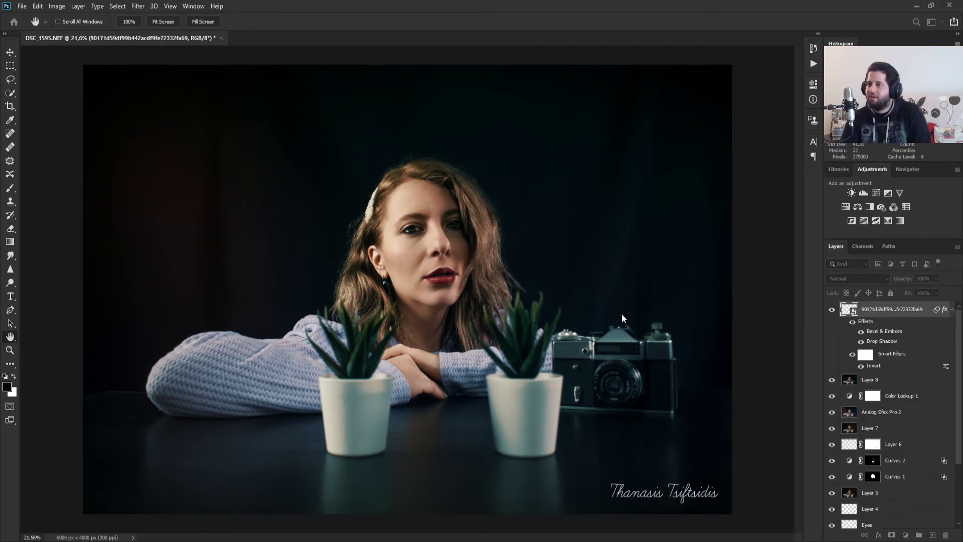
{"action": "key", "text": "z"}
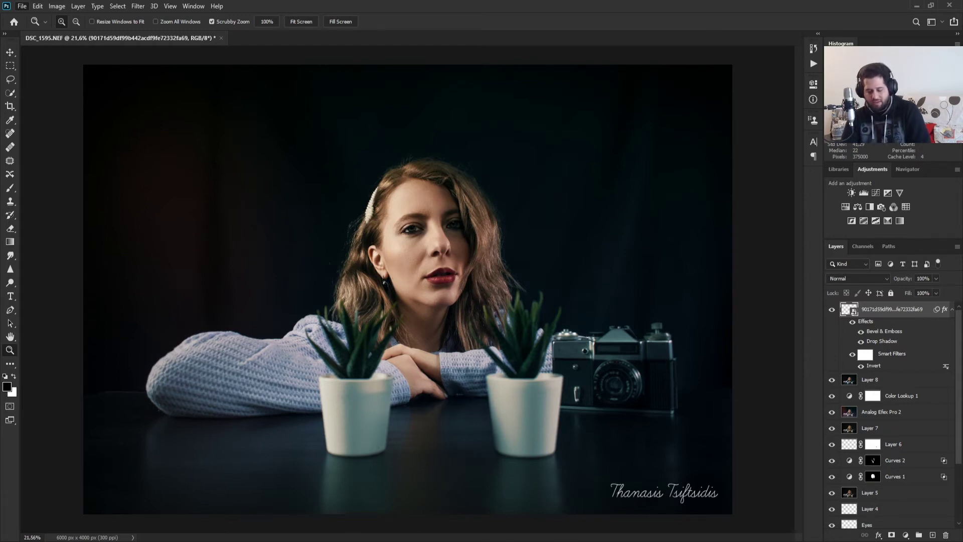
Step: Start a Save for Web export as JPEG and set the image width to 2000 px, with the whole photo in the preview
{"action": "key", "text": "ctrl+alt+shift+s"}
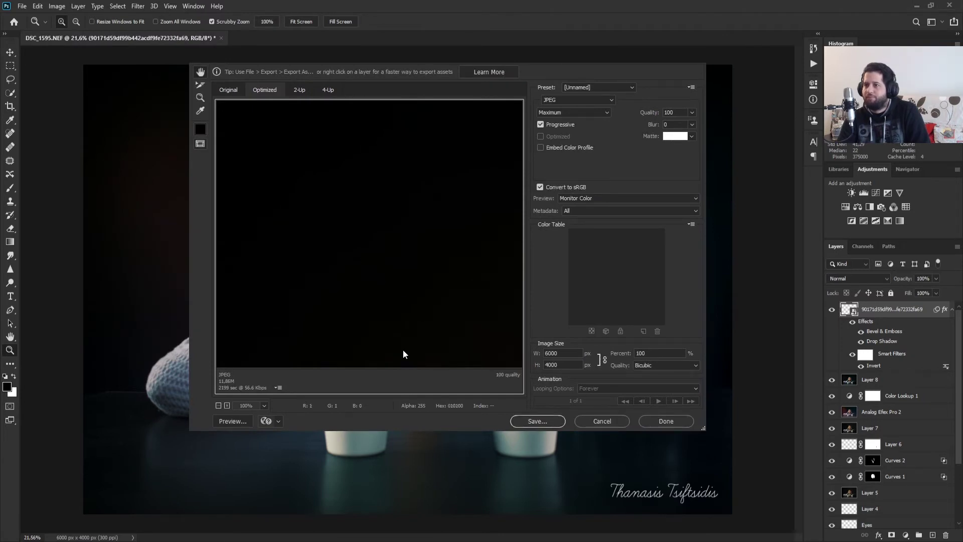
{"action": "key", "text": "ctrl+0"}
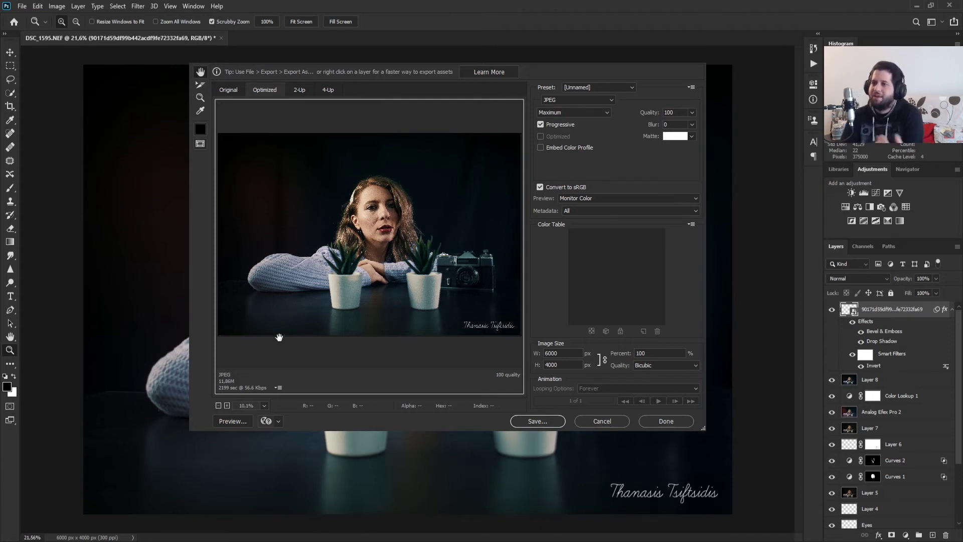
{"action": "double_click", "coordinate": [552, 363]}
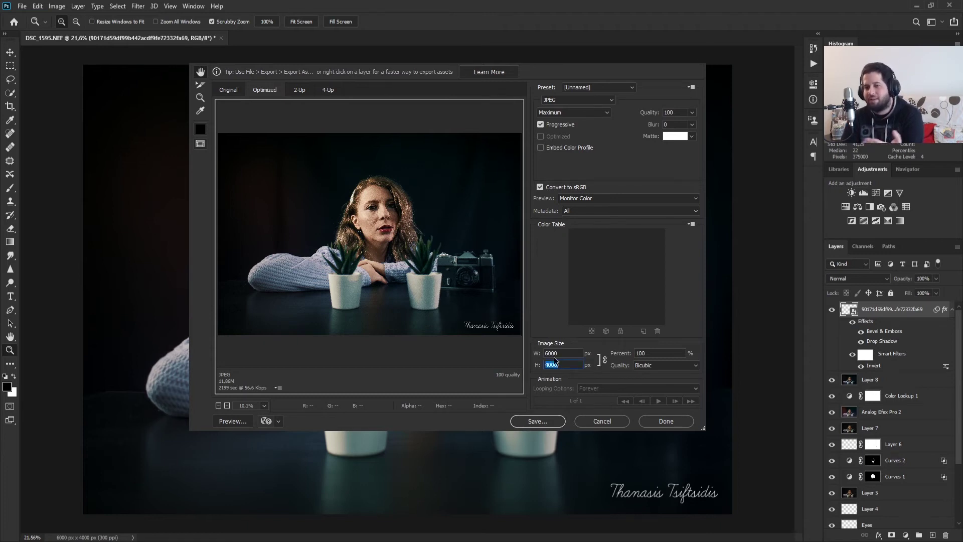
{"action": "double_click", "coordinate": [555, 354]}
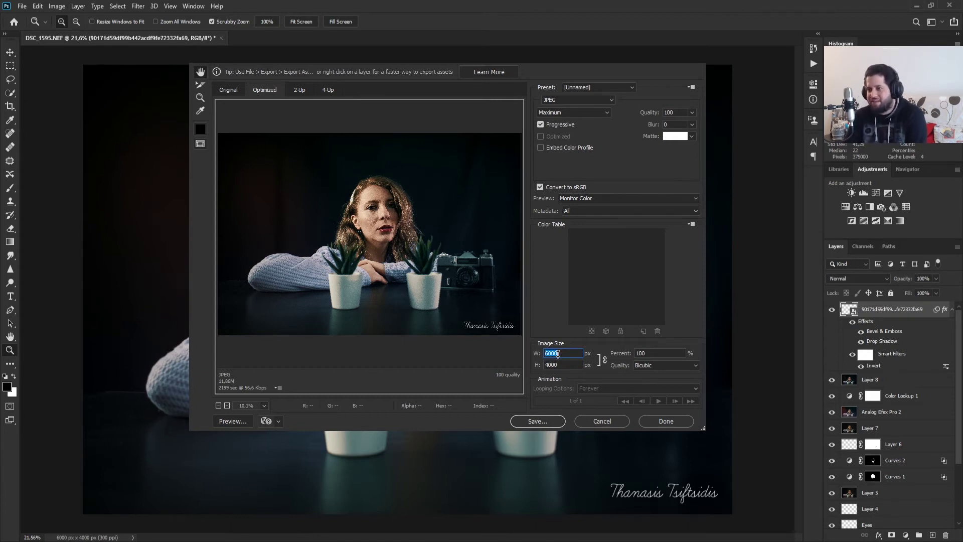
{"action": "type", "text": "2000"}
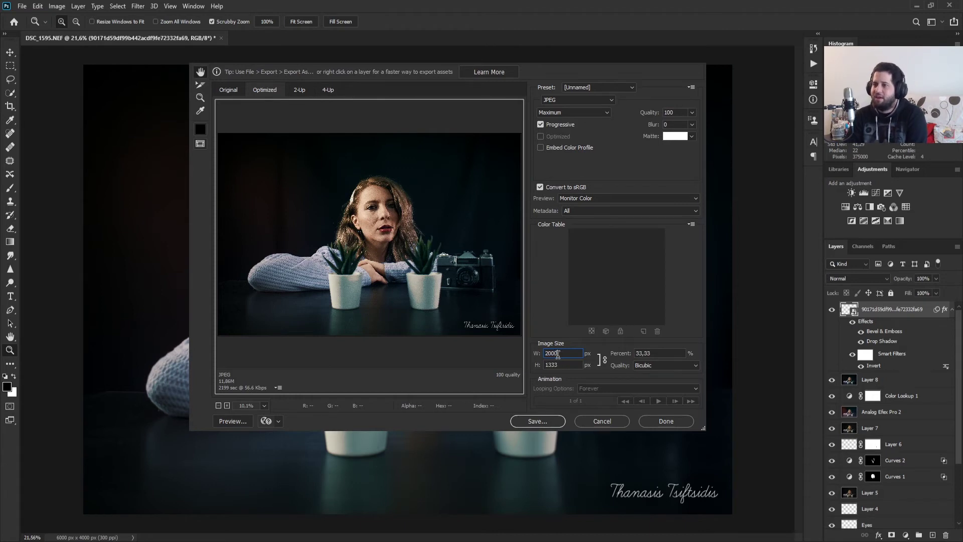
{"action": "left_click", "coordinate": [552, 364]}
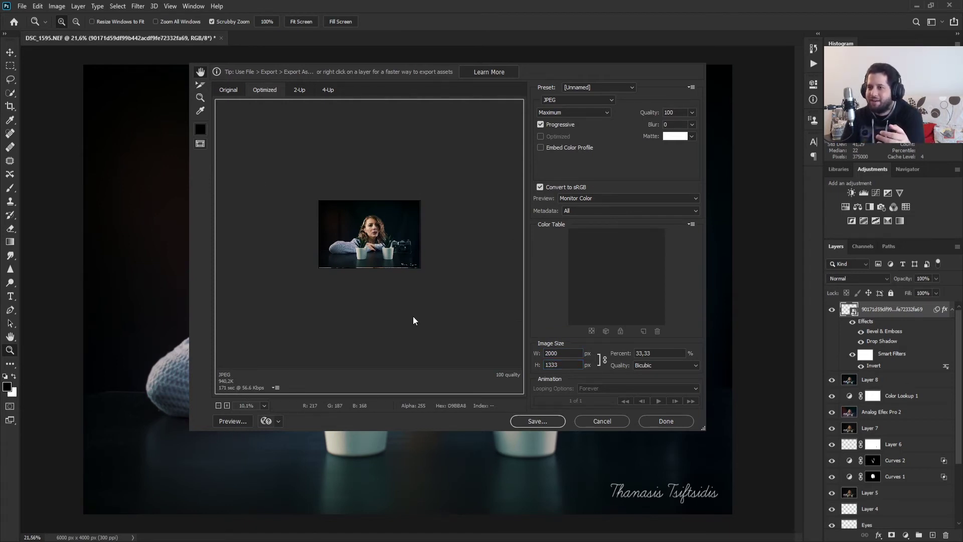
{"action": "key", "text": "ctrl+0"}
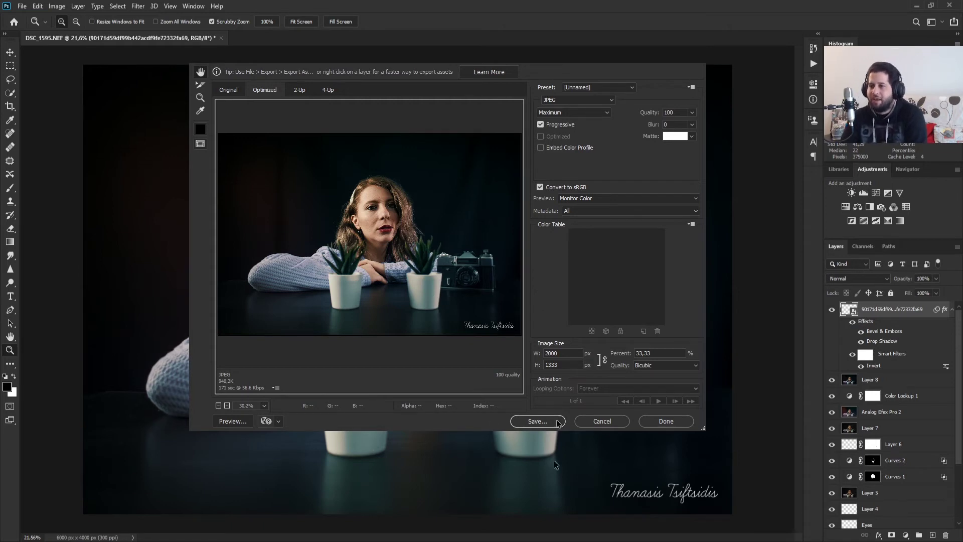
Step: Try export widths of 2200, 2500 and 2700 px to check the JPEG's file size at each
{"action": "left_click", "coordinate": [560, 354]}
{"action": "double_click", "coordinate": [563, 351]}
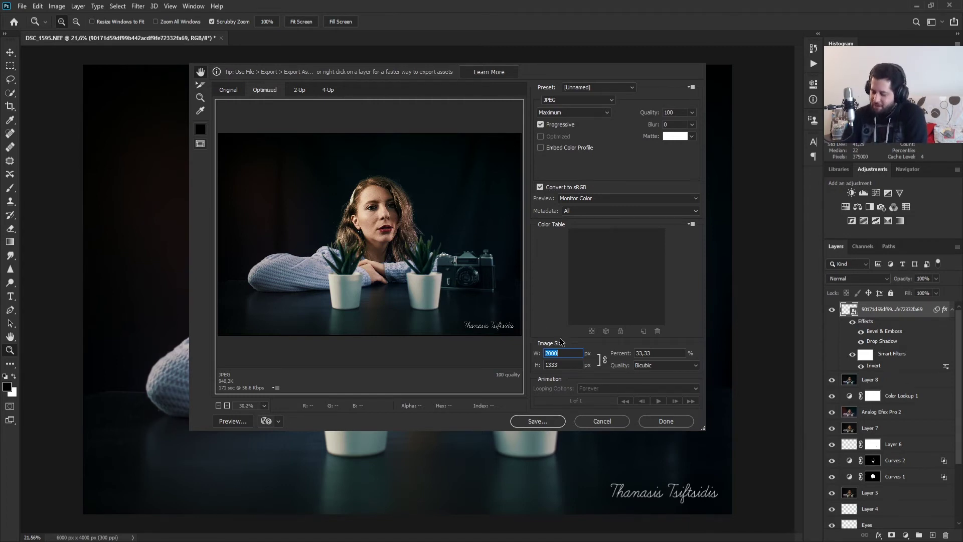
{"action": "type", "text": "22"}
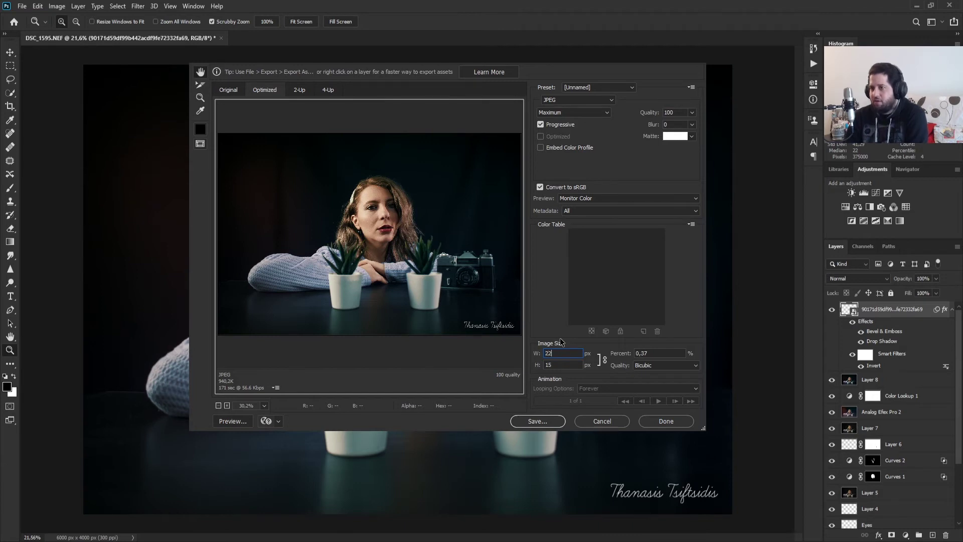
{"action": "type", "text": "00"}
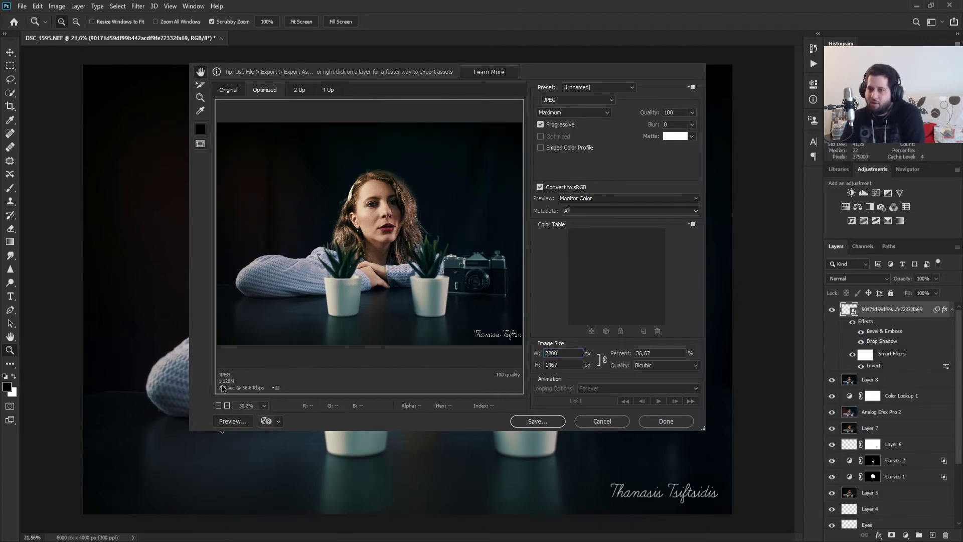
{"action": "double_click", "coordinate": [562, 352]}
{"action": "type", "text": "2500"}
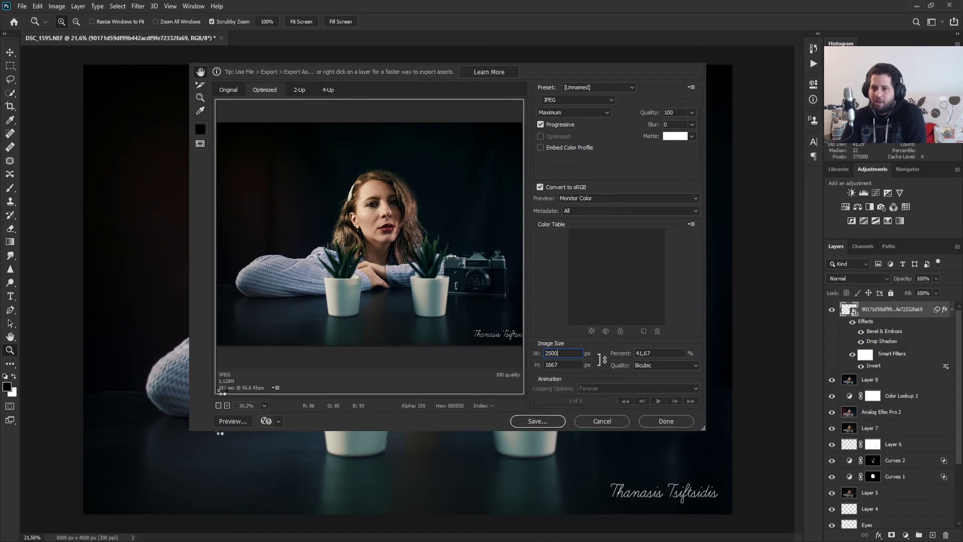
{"action": "key", "text": "Return"}
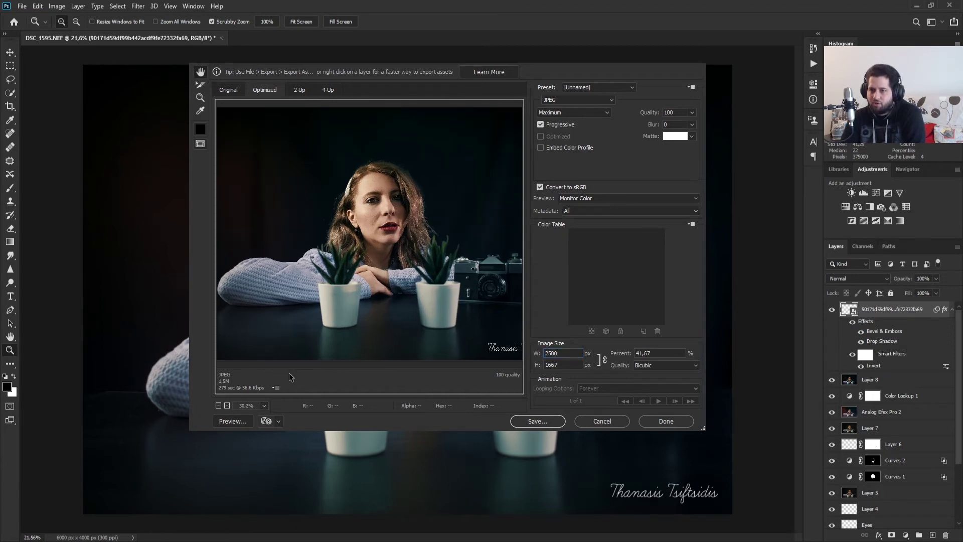
{"action": "double_click", "coordinate": [571, 353]}
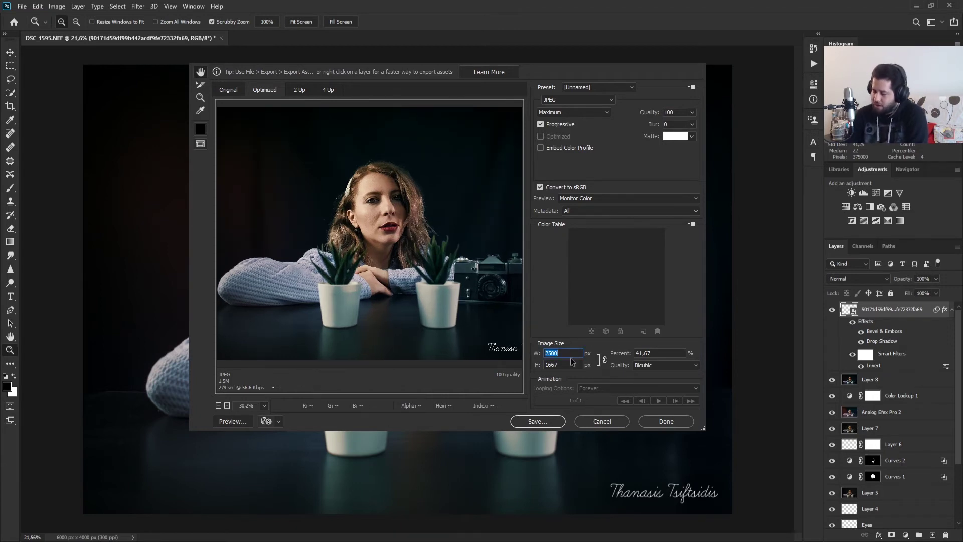
{"action": "type", "text": "2"}
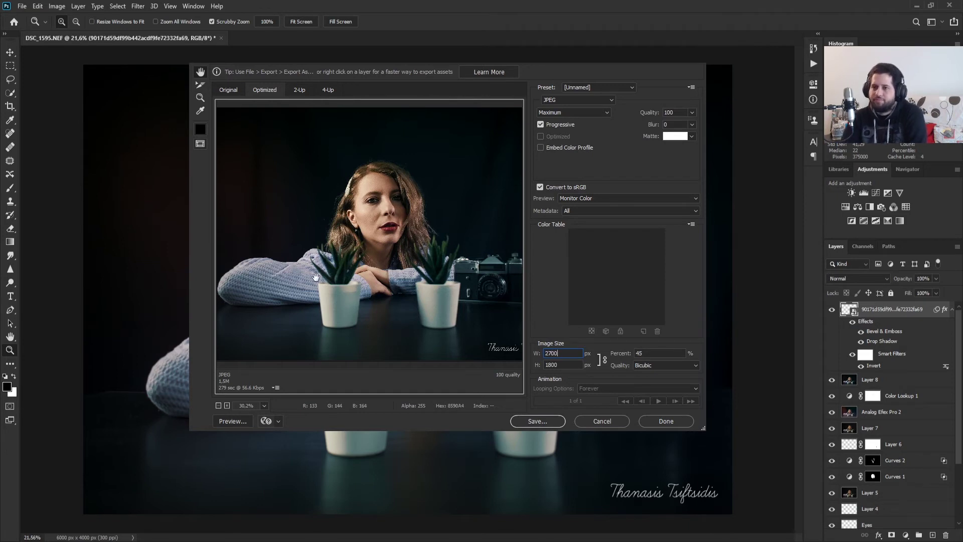
{"action": "key", "text": "Return"}
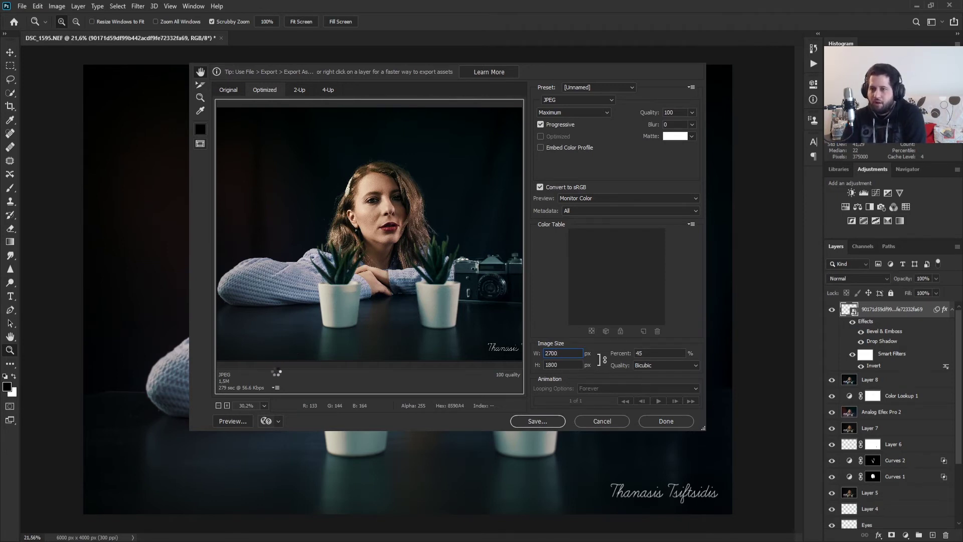
Step: Set the export width to 2800 px and save the JPEG
{"action": "double_click", "coordinate": [558, 353]}
{"action": "type", "text": "2800"}
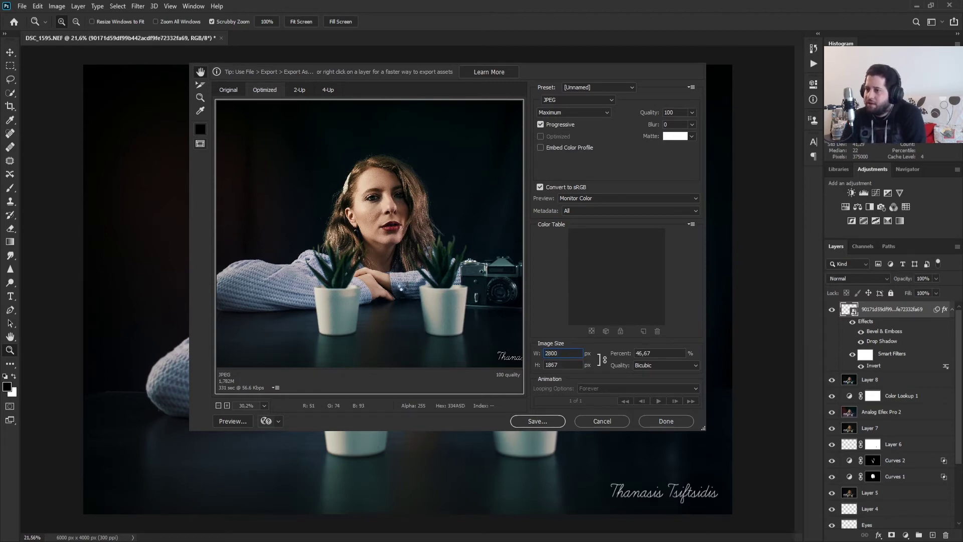
{"action": "left_click", "coordinate": [404, 284]}
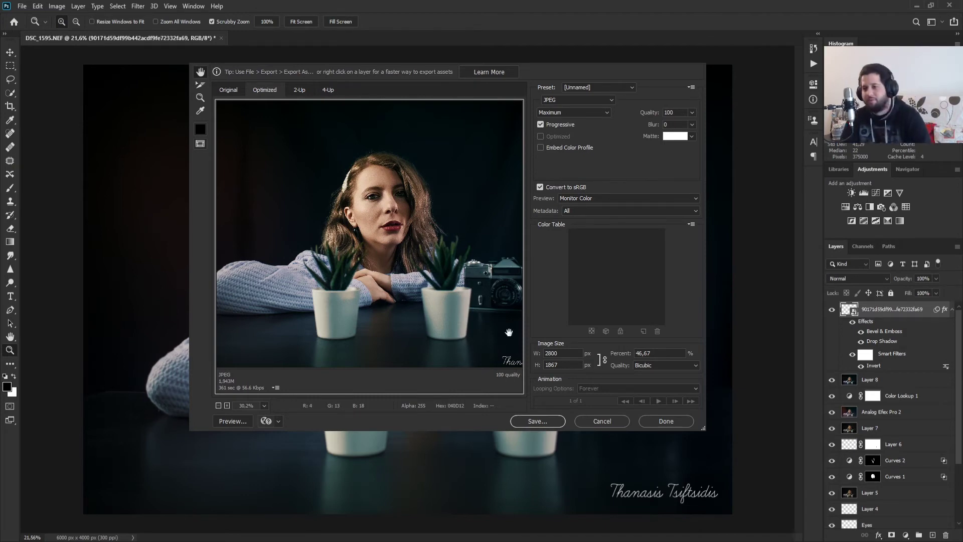
{"action": "left_click", "coordinate": [537, 422]}
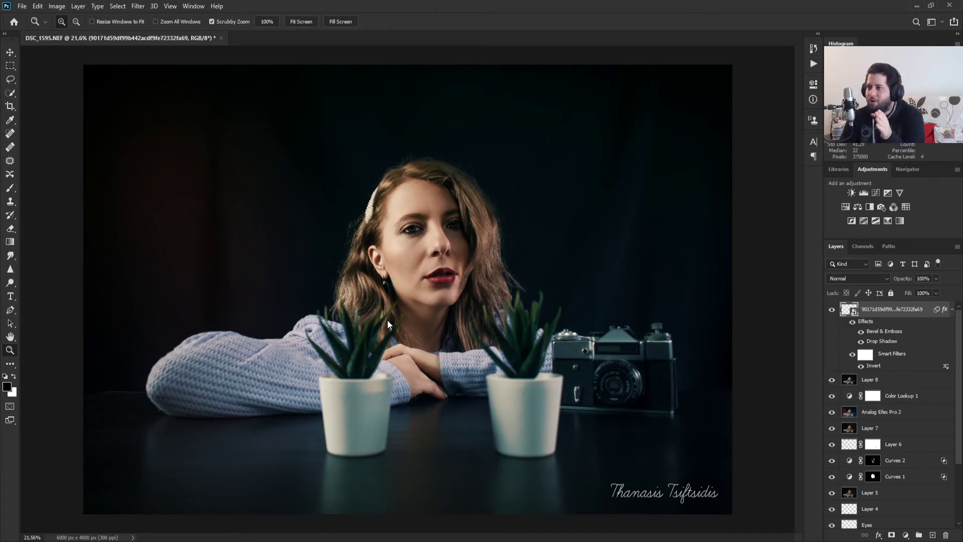
Step: Save the layered document as DSC_1595.psd and close it
{"action": "key", "text": "ctrl+s"}
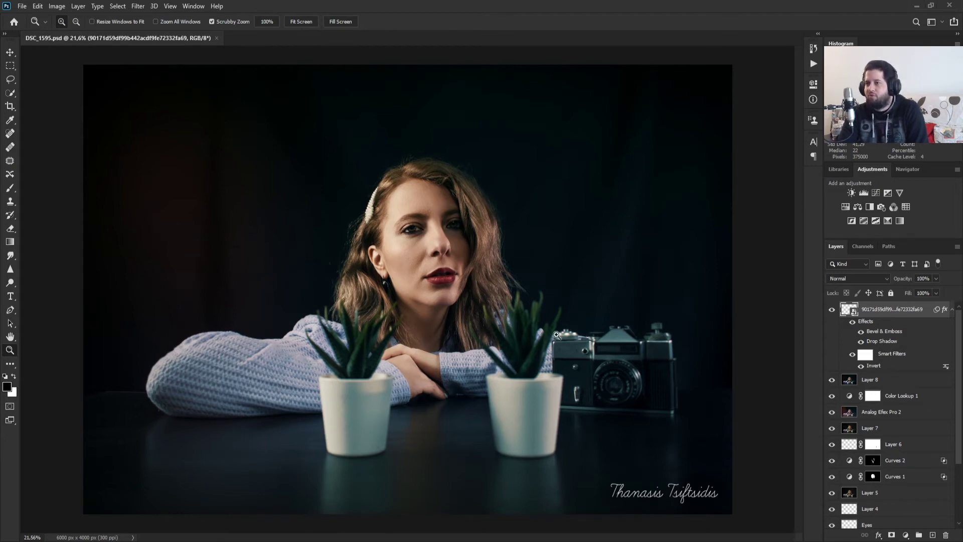
{"action": "left_click", "coordinate": [216, 38]}
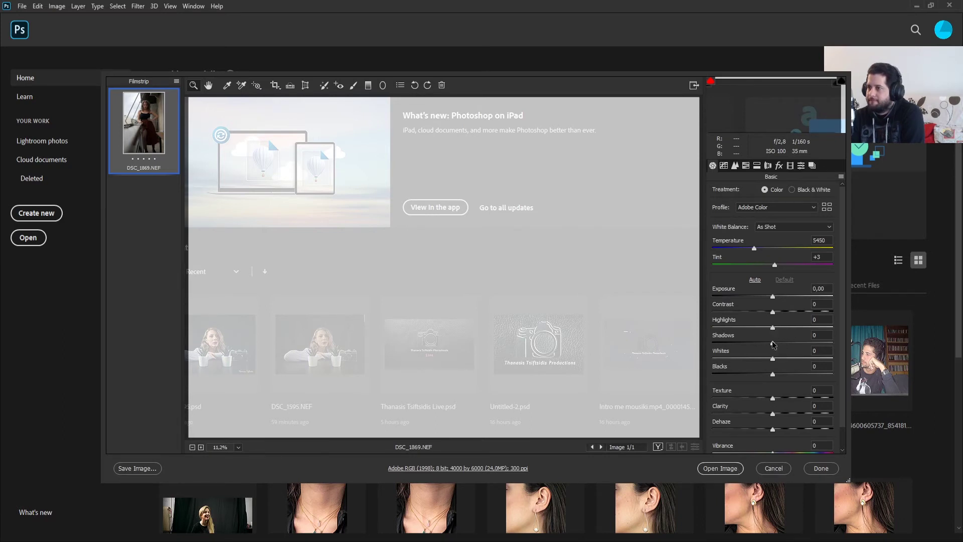
Step: Set the raw photo's Contrast to +10, Highlights to -44, Shadows to +48 and Whites to -10, and open it for editing
{"action": "left_click_drag", "start_coordinate": [772, 343], "coordinate": [801, 343]}
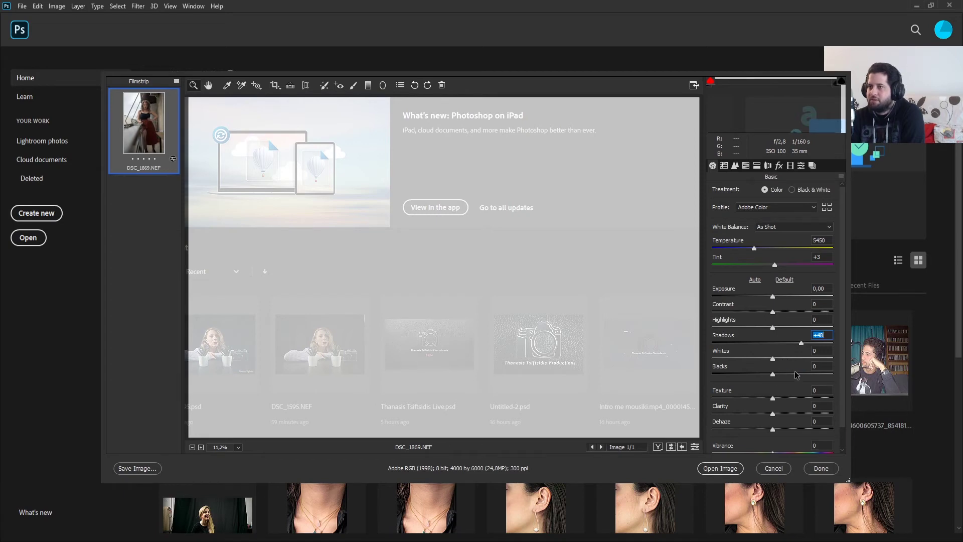
{"action": "left_click_drag", "start_coordinate": [774, 359], "coordinate": [781, 312]}
{"action": "left_click", "coordinate": [774, 312]}
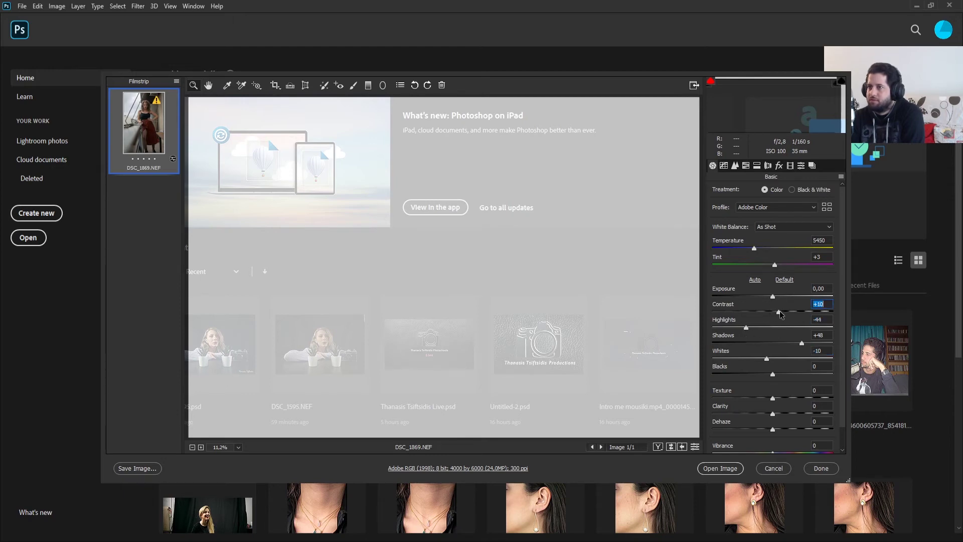
{"action": "left_click", "coordinate": [720, 467]}
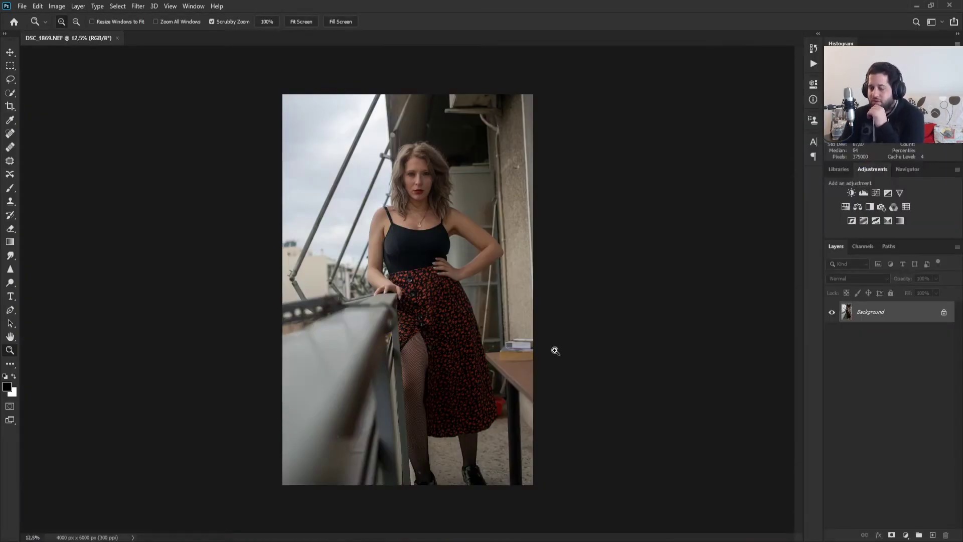
Step: Duplicate the Background layer and add a new empty layer above the copy for the skin retouching
{"action": "key", "text": "ctrl+j"}
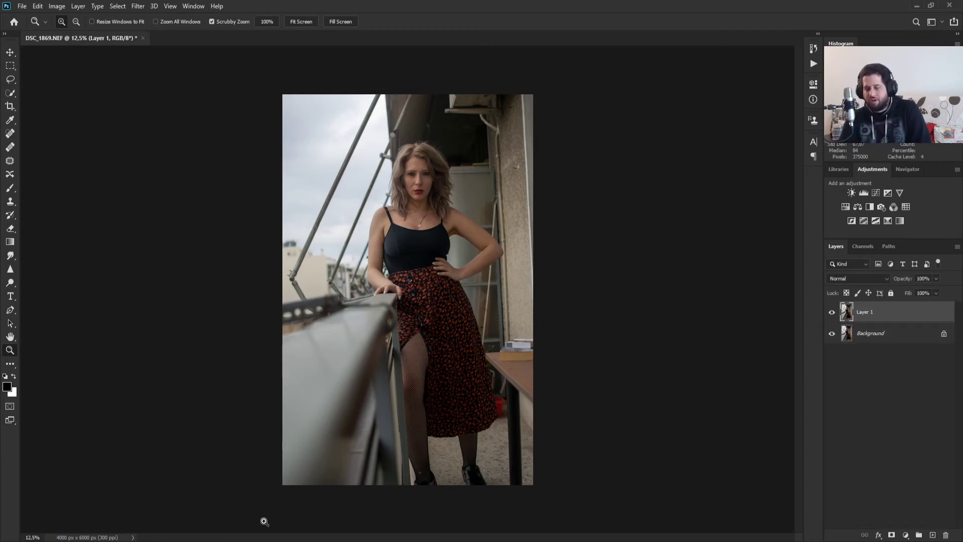
{"action": "scroll", "coordinate": [461, 159], "scroll_direction": "up", "scroll_amount": 6, "text": "alt"}
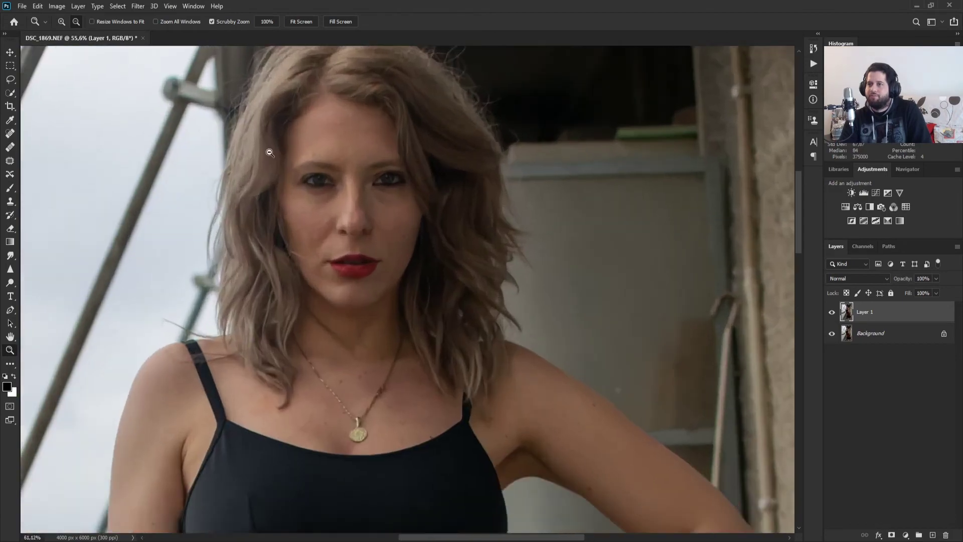
{"action": "scroll", "coordinate": [290, 253], "scroll_direction": "up", "scroll_amount": 3, "text": "alt"}
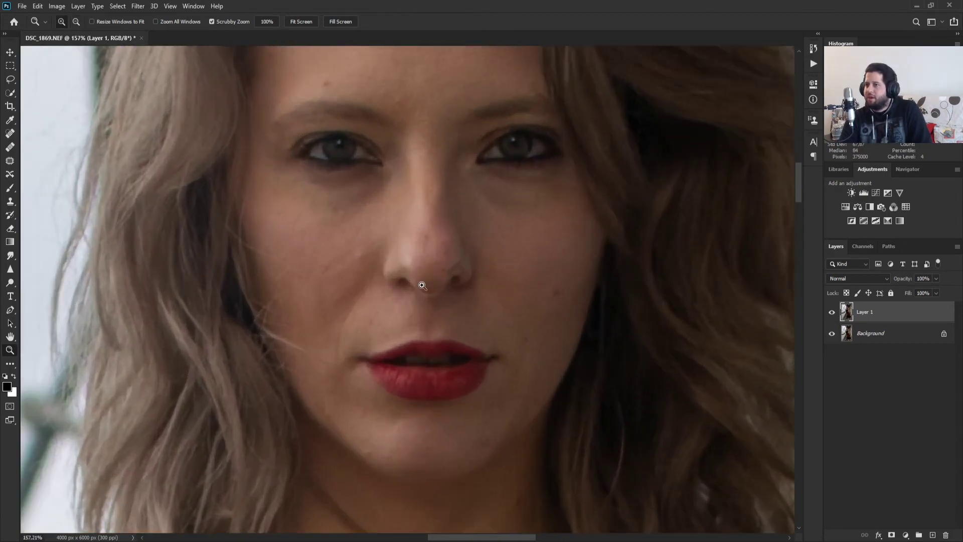
{"action": "scroll", "coordinate": [426, 281], "scroll_direction": "down", "scroll_amount": 3, "text": "alt"}
{"action": "scroll", "coordinate": [432, 289], "scroll_direction": "down", "scroll_amount": 5, "text": "alt"}
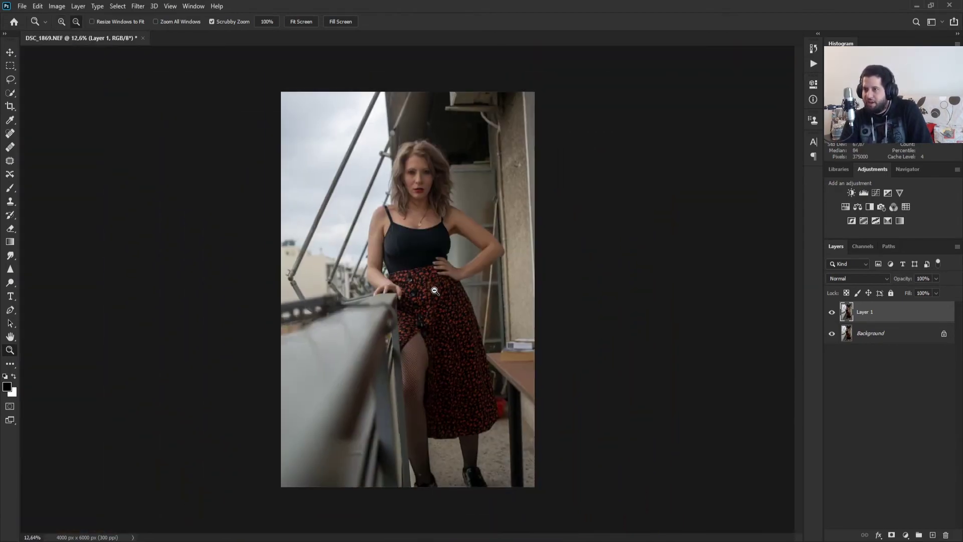
{"action": "scroll", "coordinate": [428, 242], "scroll_direction": "up", "scroll_amount": 1, "text": "alt"}
{"action": "scroll", "coordinate": [484, 102], "scroll_direction": "up", "scroll_amount": 2, "text": "alt"}
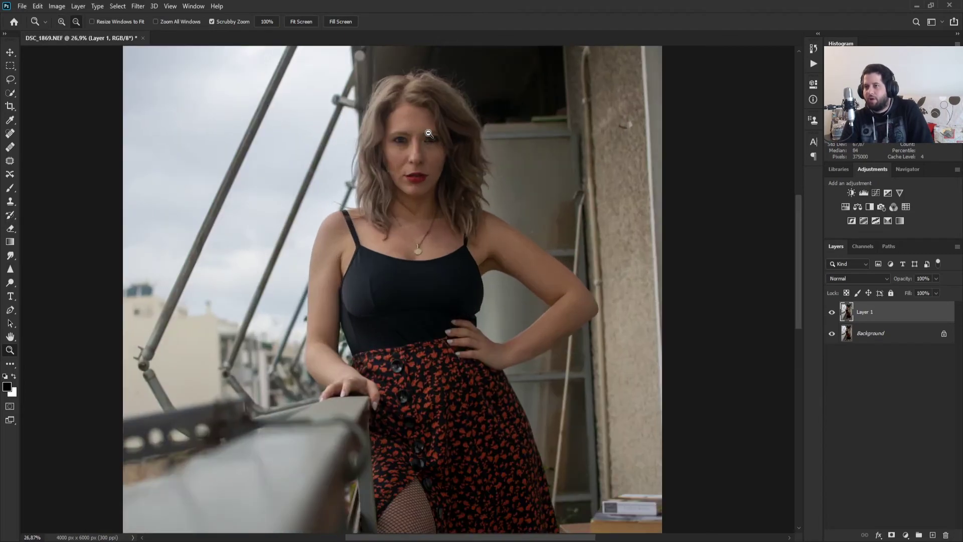
{"action": "scroll", "coordinate": [425, 129], "scroll_direction": "down", "scroll_amount": 4, "text": "alt"}
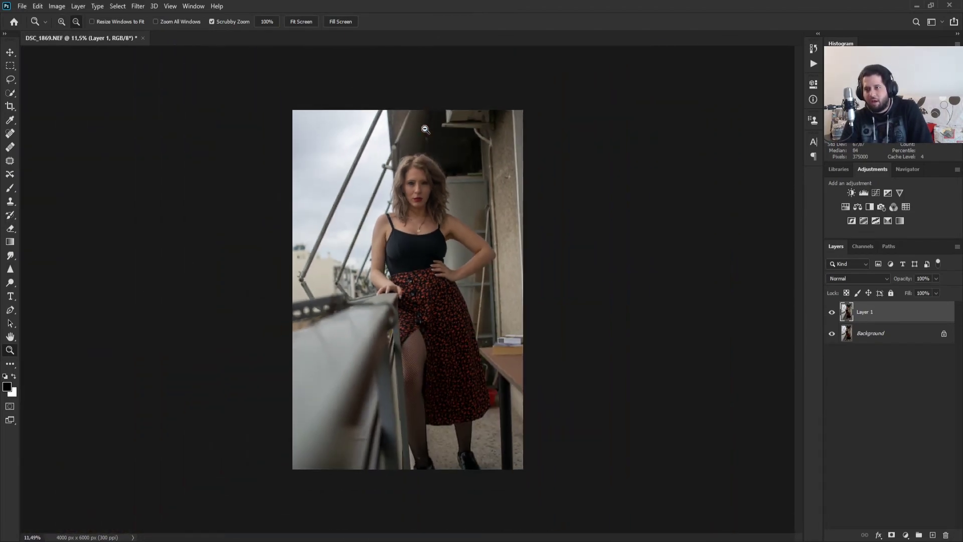
{"action": "scroll", "coordinate": [425, 129], "scroll_direction": "up", "scroll_amount": 5, "text": "alt"}
{"action": "scroll", "coordinate": [431, 104], "scroll_direction": "up", "scroll_amount": 1, "text": "alt"}
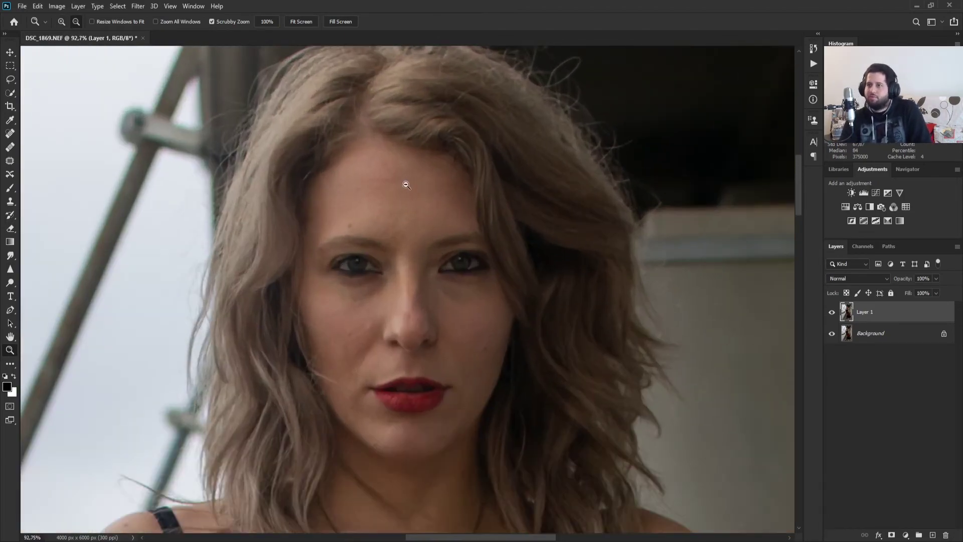
{"action": "scroll", "coordinate": [315, 220], "scroll_direction": "up", "scroll_amount": 3, "text": "alt"}
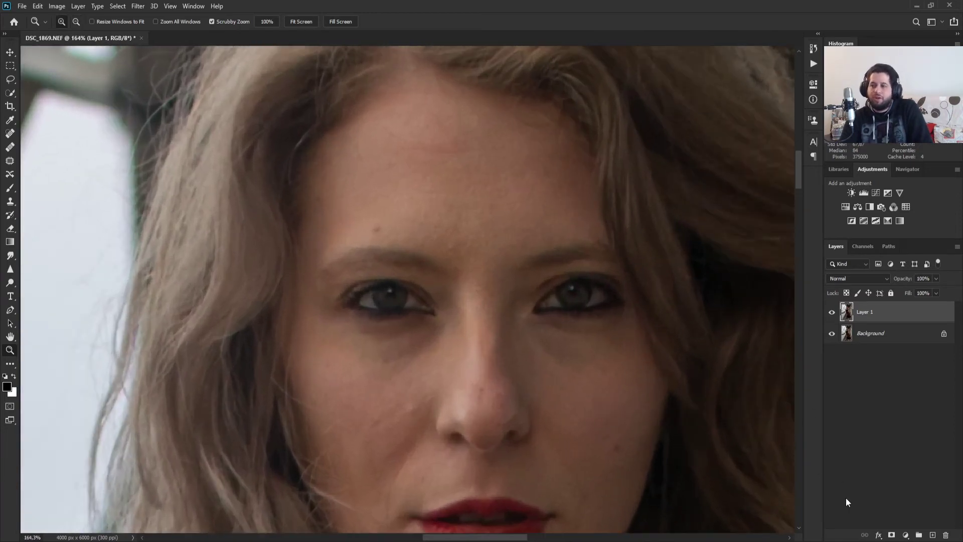
{"action": "left_click", "coordinate": [931, 535]}
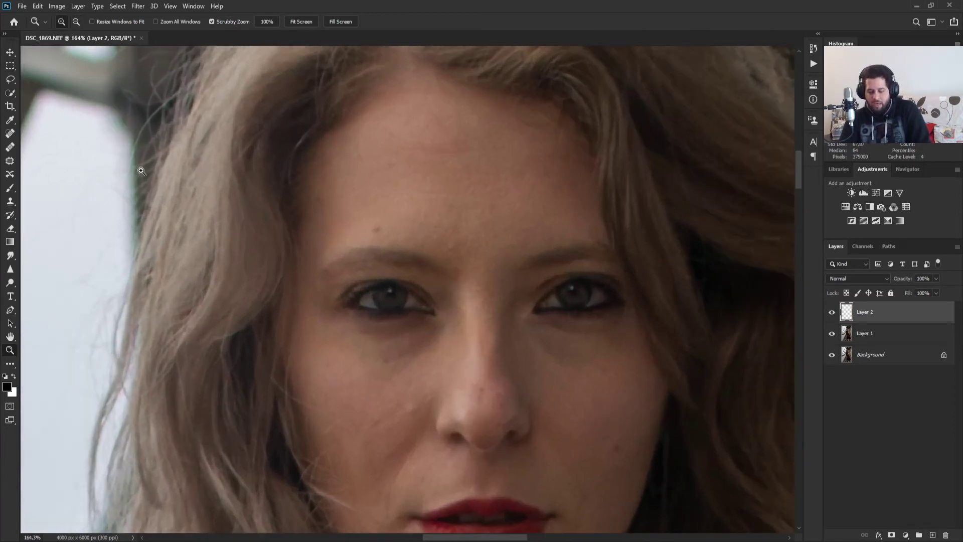
Step: Heal the mole above the eyebrow and the blemishes on the forehead and nose with a size 20 Healing Brush
{"action": "key", "text": "j"}
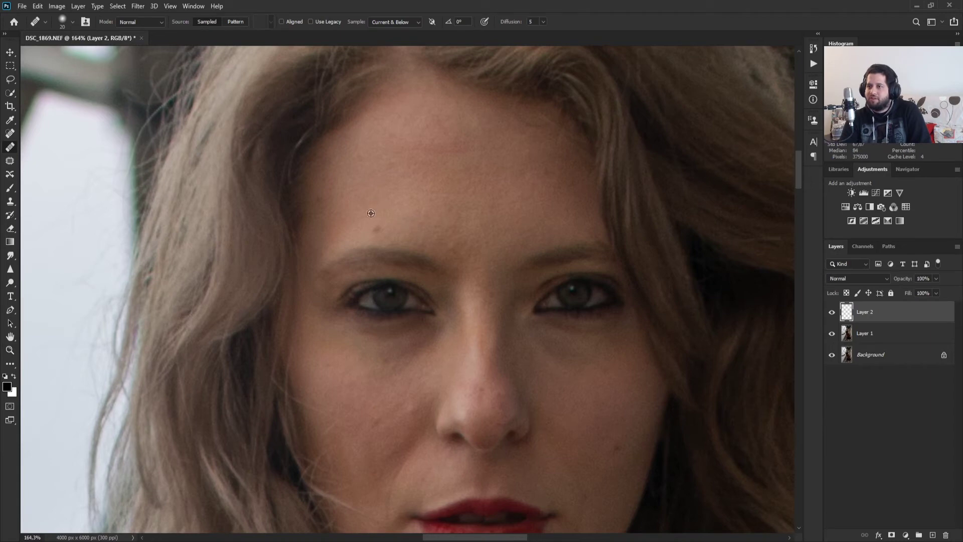
{"action": "left_click_drag", "start_coordinate": [376, 226], "coordinate": [375, 228]}
{"action": "left_click", "coordinate": [490, 261]}
{"action": "scroll", "coordinate": [604, 340], "scroll_direction": "down", "scroll_amount": 3}
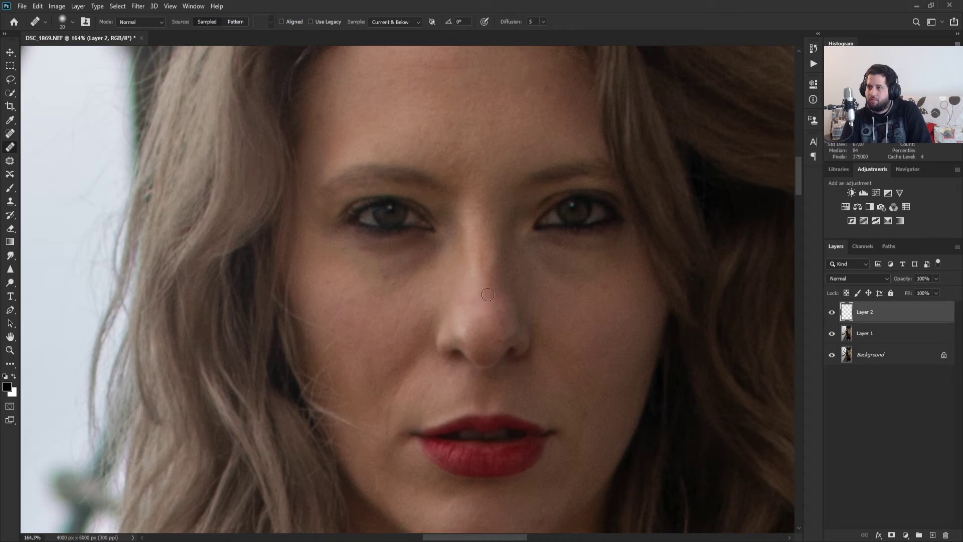
{"action": "scroll", "coordinate": [484, 221], "scroll_direction": "up", "scroll_amount": 5}
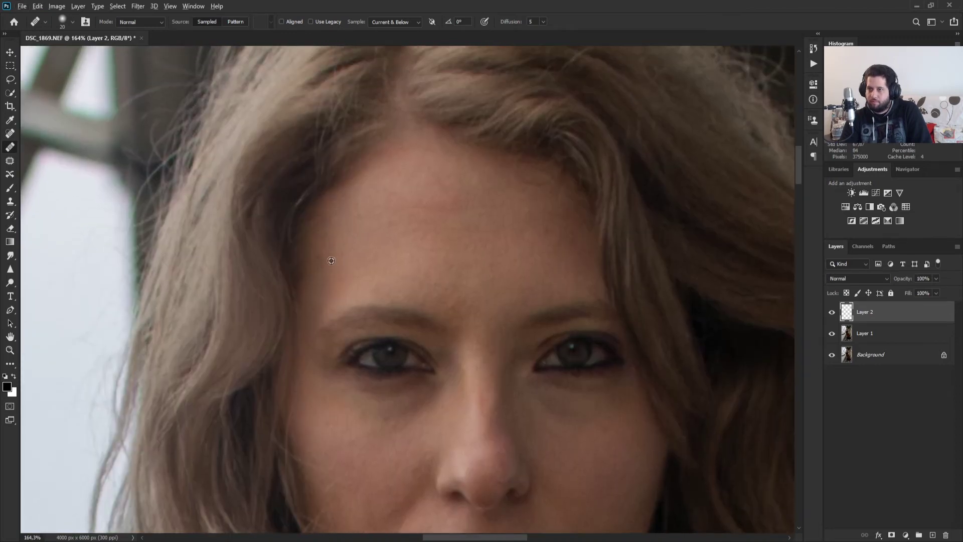
{"action": "scroll", "coordinate": [317, 266], "scroll_direction": "down", "scroll_amount": 5}
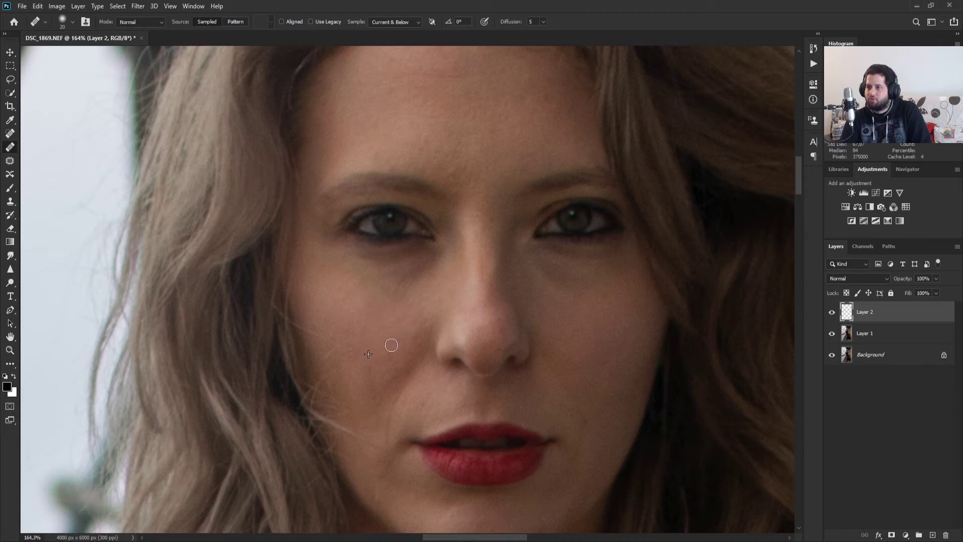
Step: Heal the small marks on the lighter cheek, between the nose and the corner of the mouth
{"action": "scroll", "coordinate": [380, 381], "scroll_direction": "down", "scroll_amount": 2}
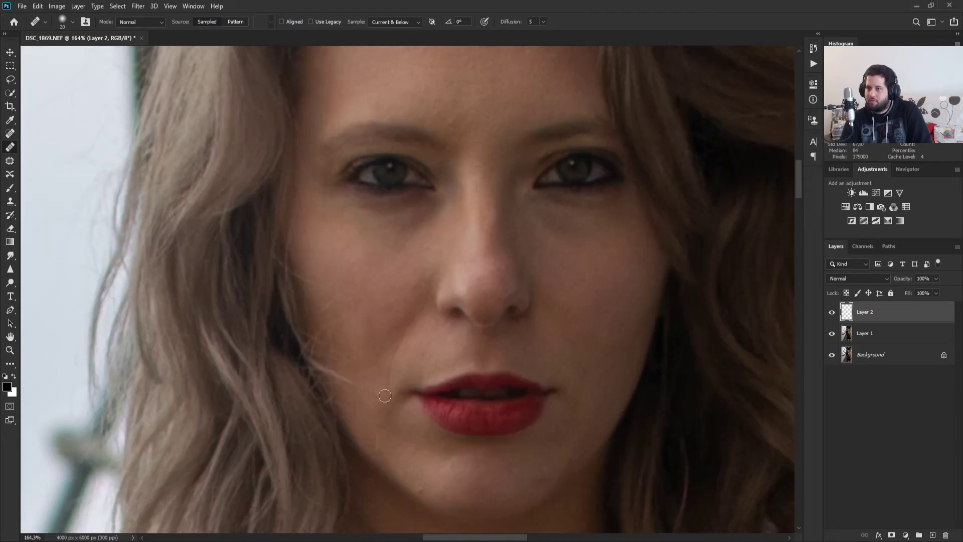
{"action": "left_click", "coordinate": [393, 360]}
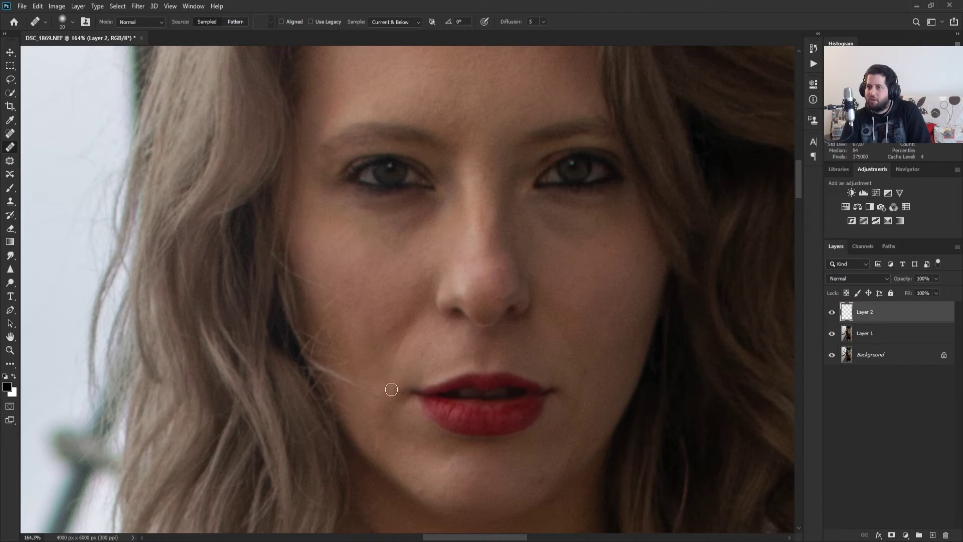
{"action": "left_click_drag", "start_coordinate": [398, 366], "coordinate": [403, 361]}
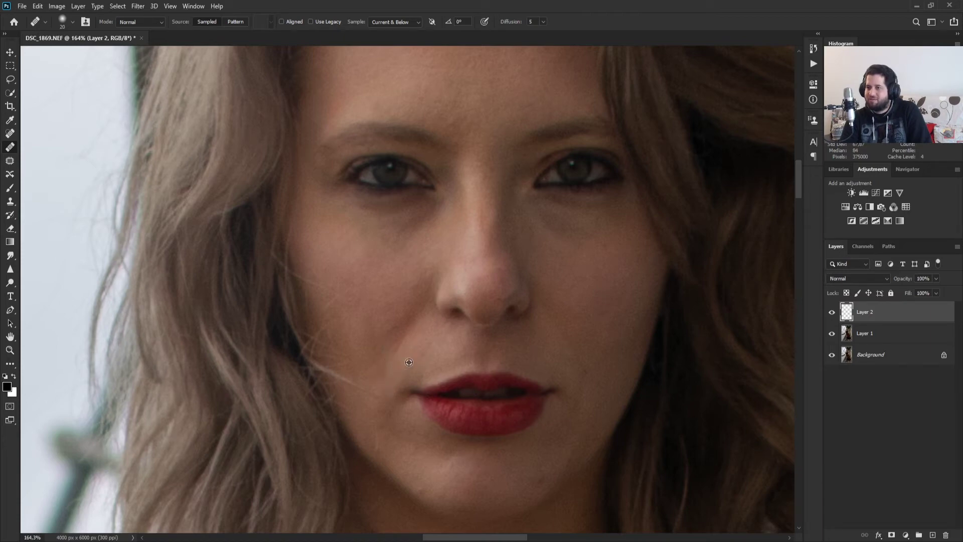
{"action": "mouse_move", "coordinate": [420, 356]}
{"action": "left_mouse_down"}
{"action": "mouse_move", "coordinate": [430, 342]}
{"action": "mouse_move", "coordinate": [401, 348]}
{"action": "mouse_move", "coordinate": [421, 319]}
{"action": "mouse_move", "coordinate": [398, 343]}
{"action": "left_mouse_up"}
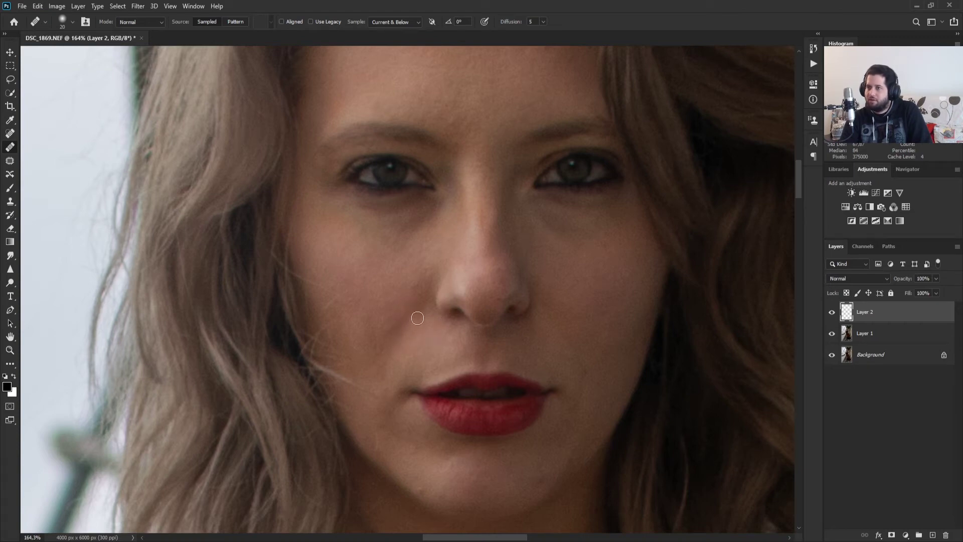
{"action": "scroll", "coordinate": [566, 300], "scroll_direction": "down", "scroll_amount": 1}
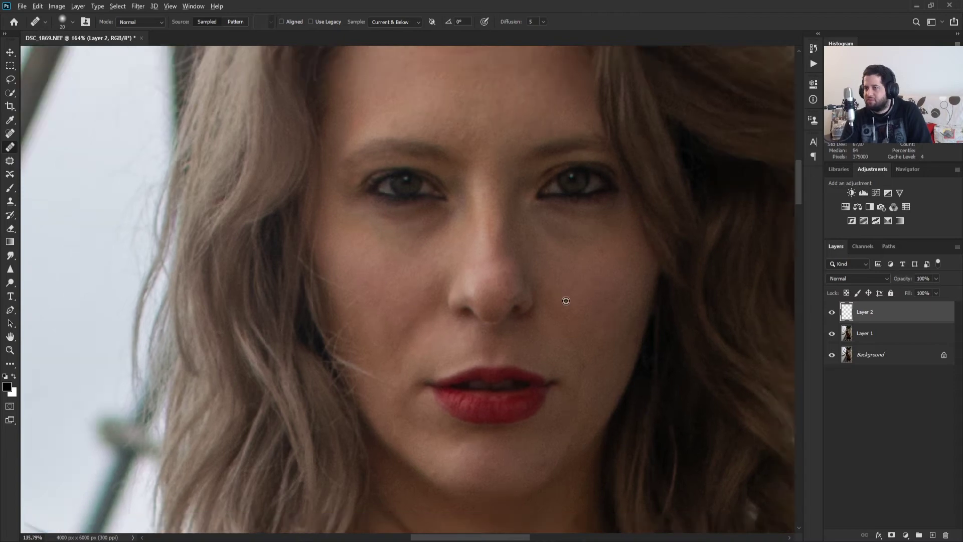
Step: Heal the small spots on the chin below the lips, reducing the Healing Brush size to 15
{"action": "scroll", "coordinate": [567, 361], "scroll_direction": "down", "scroll_amount": 2}
{"action": "scroll", "coordinate": [548, 439], "scroll_direction": "up", "scroll_amount": 5}
{"action": "left_click", "coordinate": [492, 365], "text": "alt"}
{"action": "mouse_move", "coordinate": [520, 403]}
{"action": "left_mouse_down"}
{"action": "mouse_move", "coordinate": [494, 408]}
{"action": "mouse_move", "coordinate": [529, 378]}
{"action": "left_mouse_up"}
{"action": "scroll", "coordinate": [400, 355], "scroll_direction": "down", "scroll_amount": 4}
{"action": "scroll", "coordinate": [301, 363], "scroll_direction": "up", "scroll_amount": 3}
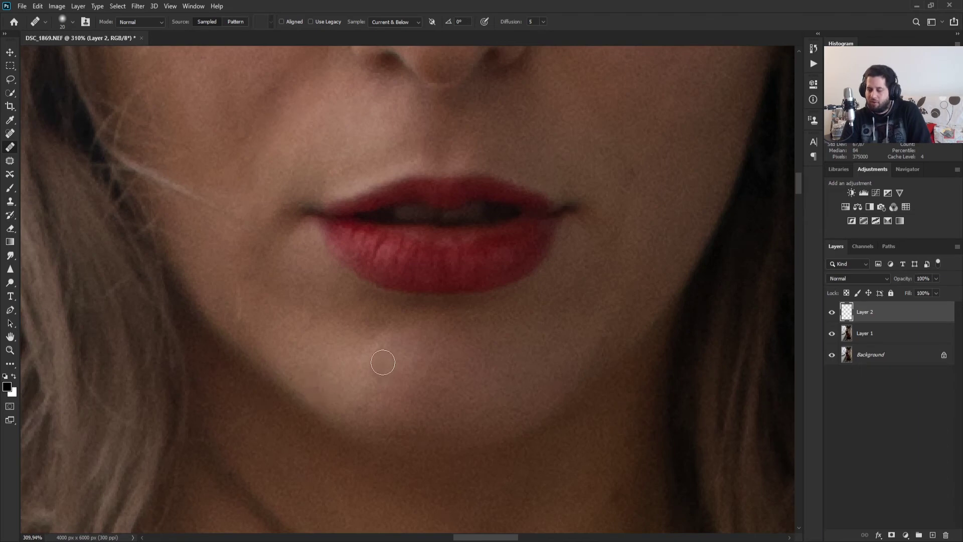
{"action": "key", "text": "bracketleft"}
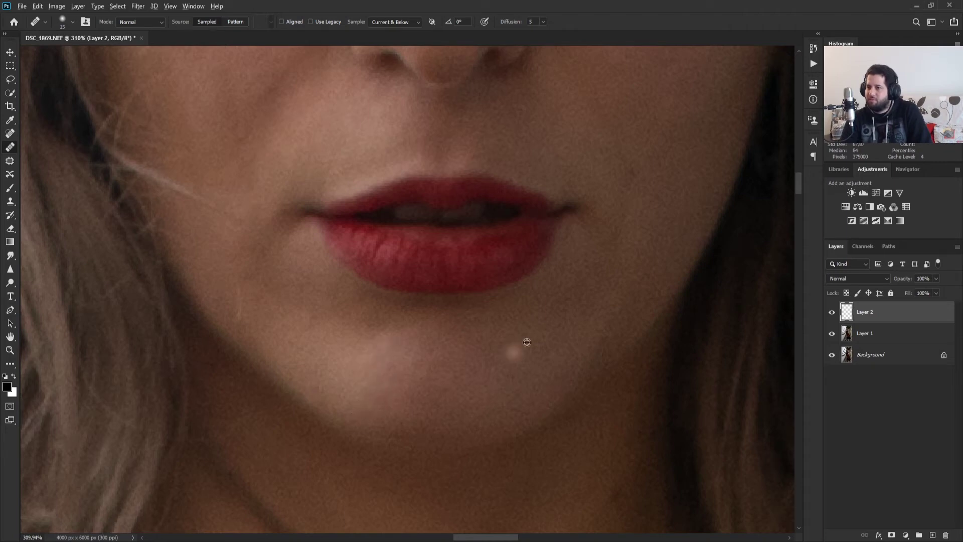
Step: Heal the spots on the shadowed cheek, from beside the corner of the mouth up to below the eye
{"action": "left_click_drag", "start_coordinate": [668, 159], "coordinate": [474, 264]}
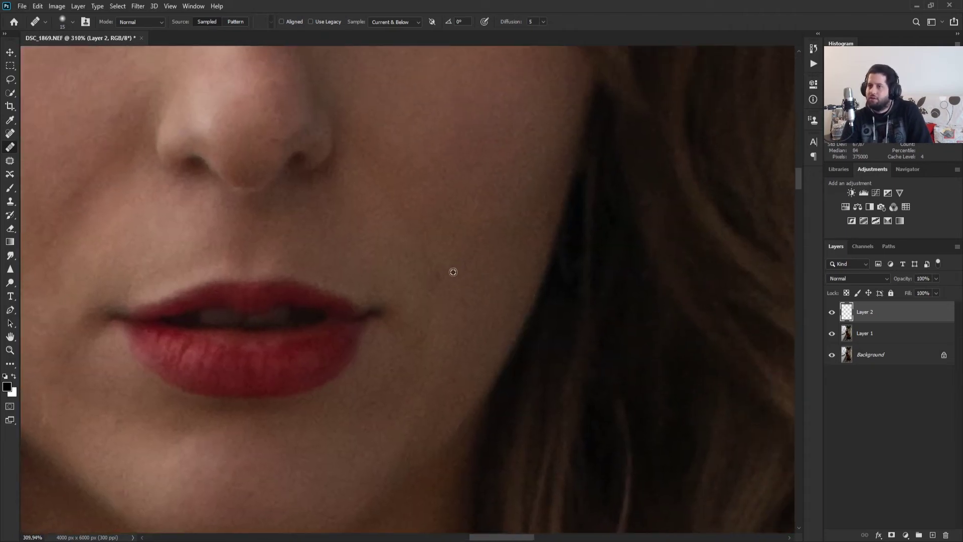
{"action": "left_click", "coordinate": [445, 333], "text": "alt"}
{"action": "mouse_move", "coordinate": [420, 342]}
{"action": "left_mouse_down"}
{"action": "mouse_move", "coordinate": [437, 274]}
{"action": "mouse_move", "coordinate": [395, 194]}
{"action": "mouse_move", "coordinate": [353, 145]}
{"action": "left_mouse_up"}
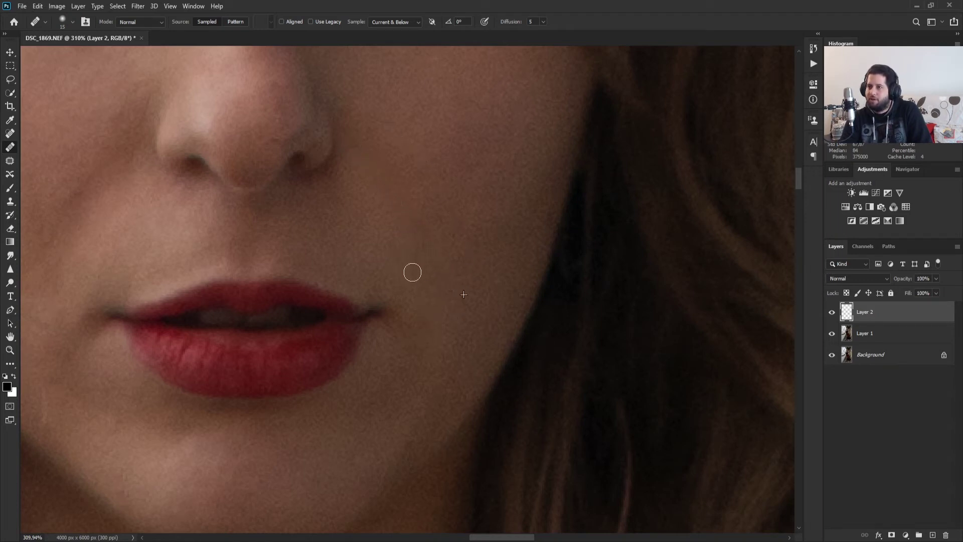
{"action": "scroll", "coordinate": [454, 263], "scroll_direction": "down", "scroll_amount": 5}
{"action": "scroll", "coordinate": [428, 217], "scroll_direction": "up", "scroll_amount": 6}
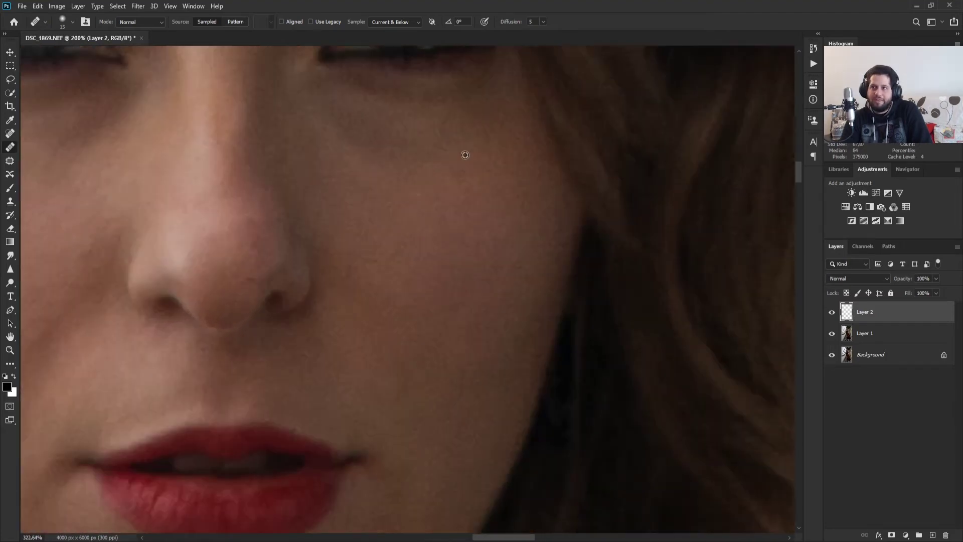
{"action": "left_click", "coordinate": [437, 201], "text": "alt"}
{"action": "left_click_drag", "start_coordinate": [444, 170], "coordinate": [446, 187]}
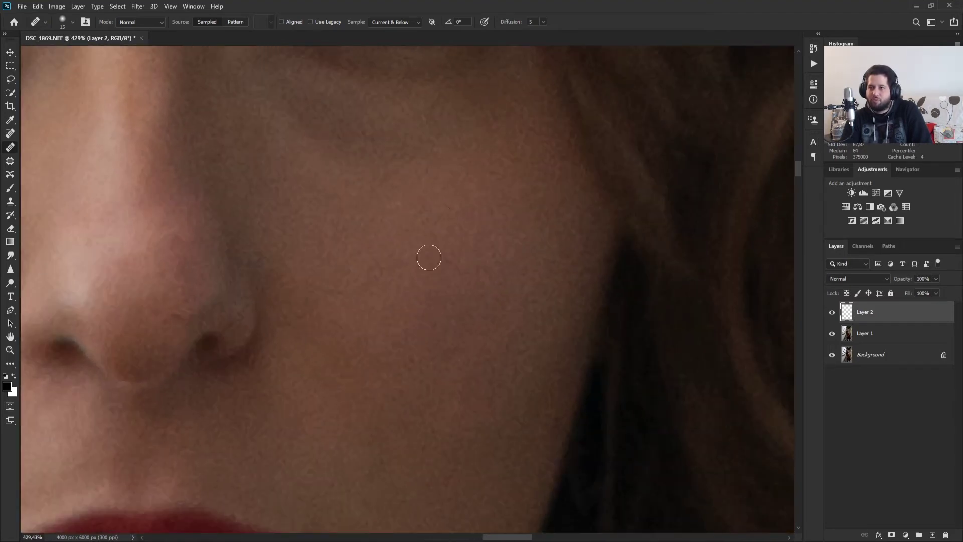
Step: Heal the remaining blemishes above the eyebrow and the reddish line across the upper forehead
{"action": "scroll", "coordinate": [330, 266], "scroll_direction": "down", "scroll_amount": 3}
{"action": "scroll", "coordinate": [171, 286], "scroll_direction": "up", "scroll_amount": 4}
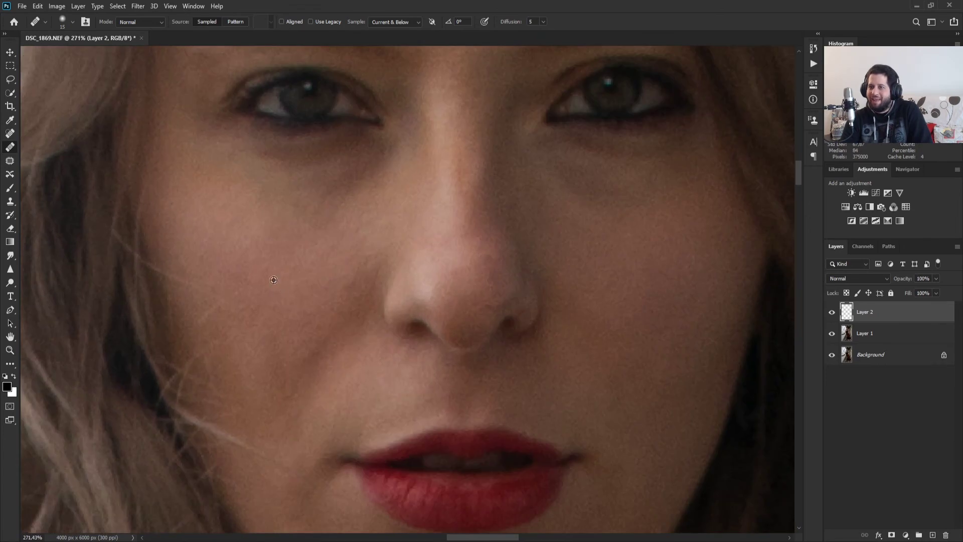
{"action": "scroll", "coordinate": [273, 280], "scroll_direction": "down", "scroll_amount": 5}
{"action": "scroll", "coordinate": [291, 201], "scroll_direction": "up", "scroll_amount": 2}
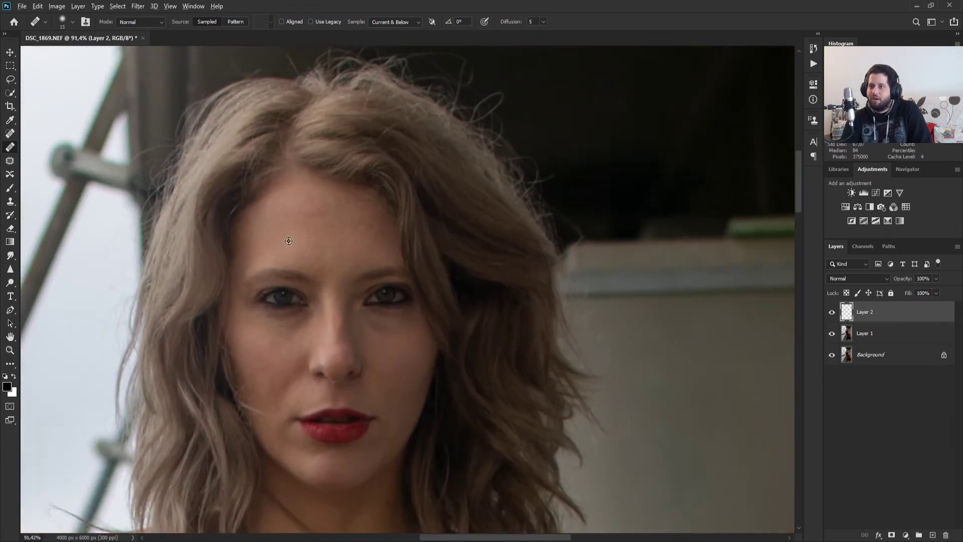
{"action": "scroll", "coordinate": [284, 258], "scroll_direction": "up", "scroll_amount": 4}
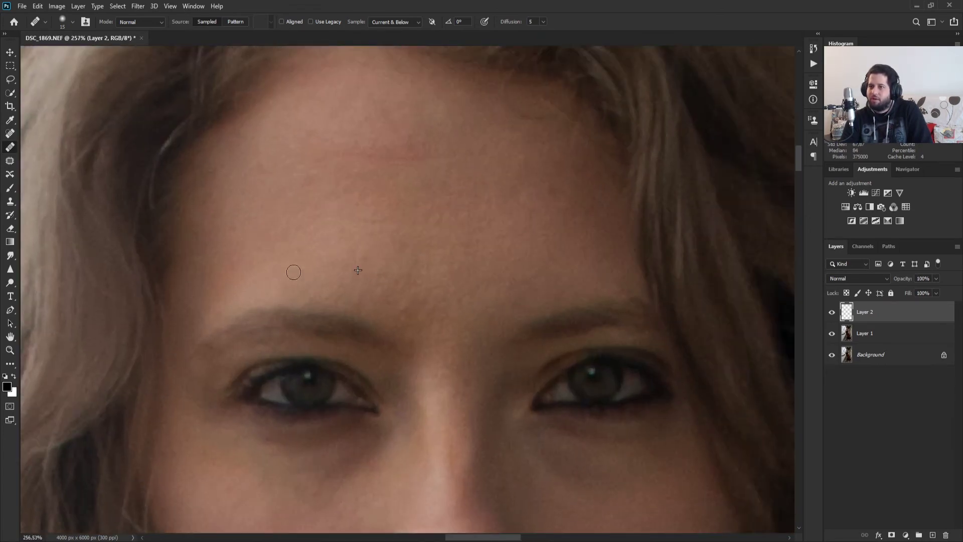
{"action": "left_click_drag", "start_coordinate": [291, 274], "coordinate": [280, 266]}
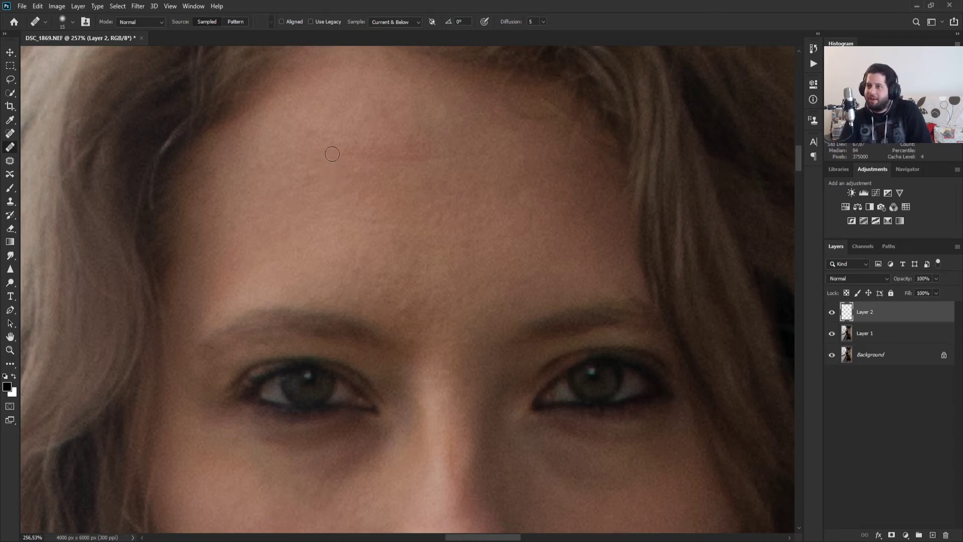
{"action": "left_click_drag", "start_coordinate": [332, 154], "coordinate": [363, 159]}
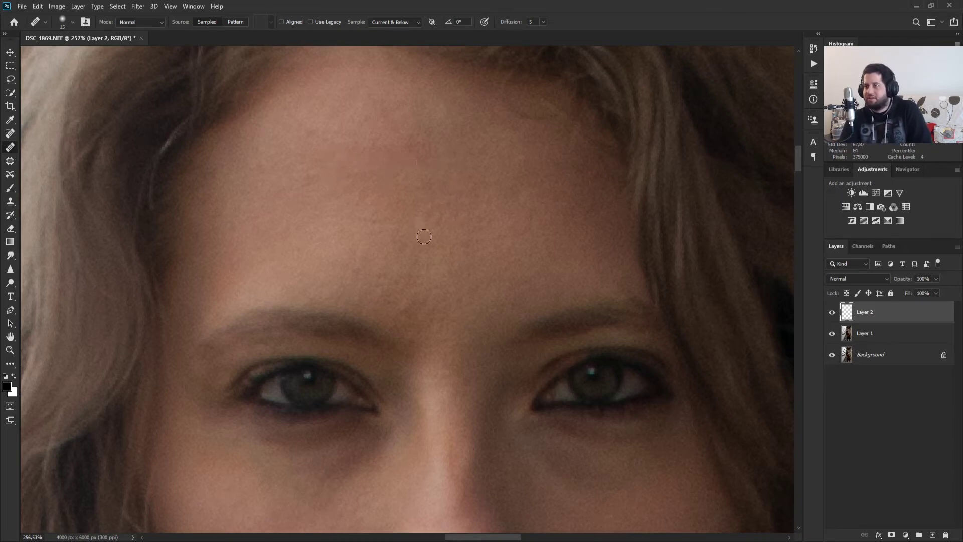
Step: Heal the dark moles on the upper chest between the two sides of the necklace chain
{"action": "scroll", "coordinate": [424, 237], "scroll_direction": "down", "scroll_amount": 5}
{"action": "scroll", "coordinate": [469, 467], "scroll_direction": "down", "scroll_amount": 5}
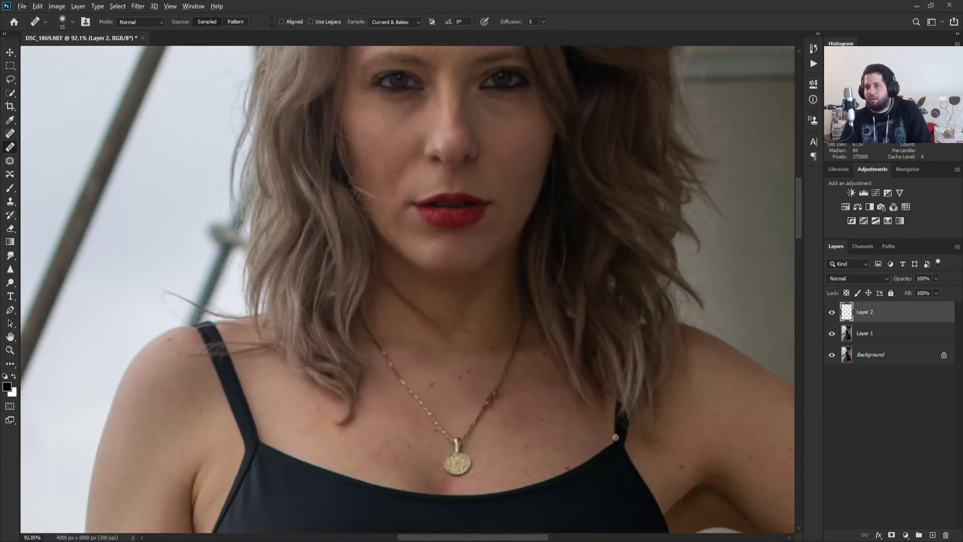
{"action": "scroll", "coordinate": [496, 409], "scroll_direction": "up", "scroll_amount": 6}
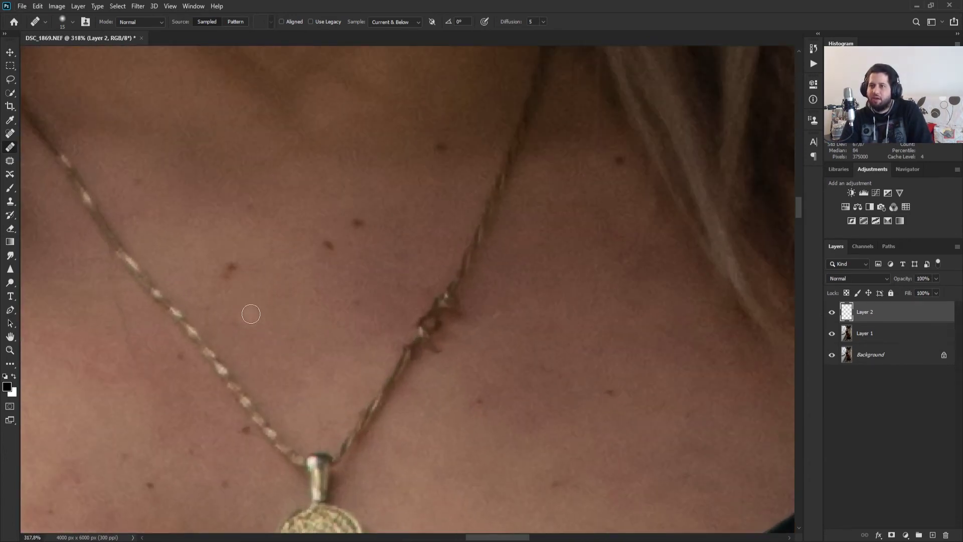
{"action": "left_click", "coordinate": [230, 266]}
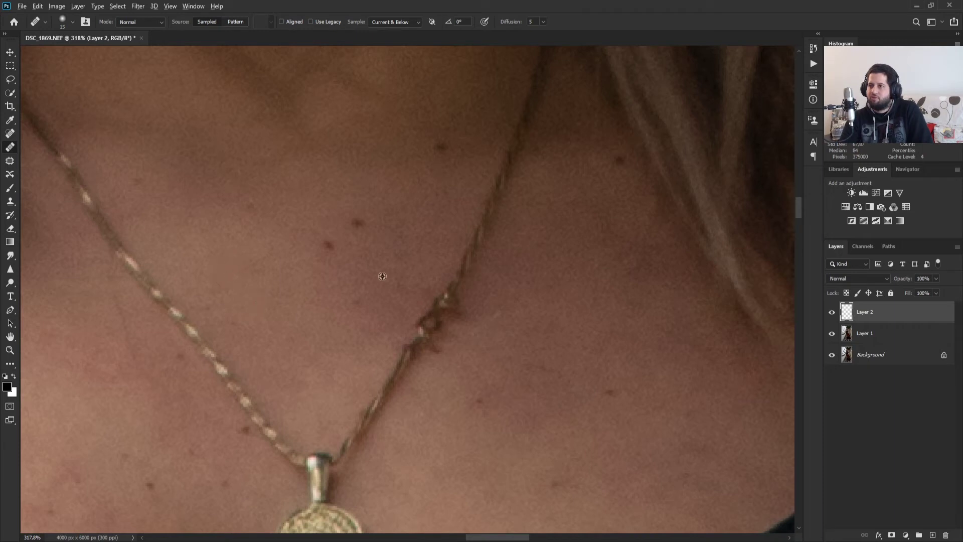
{"action": "left_click", "coordinate": [329, 245]}
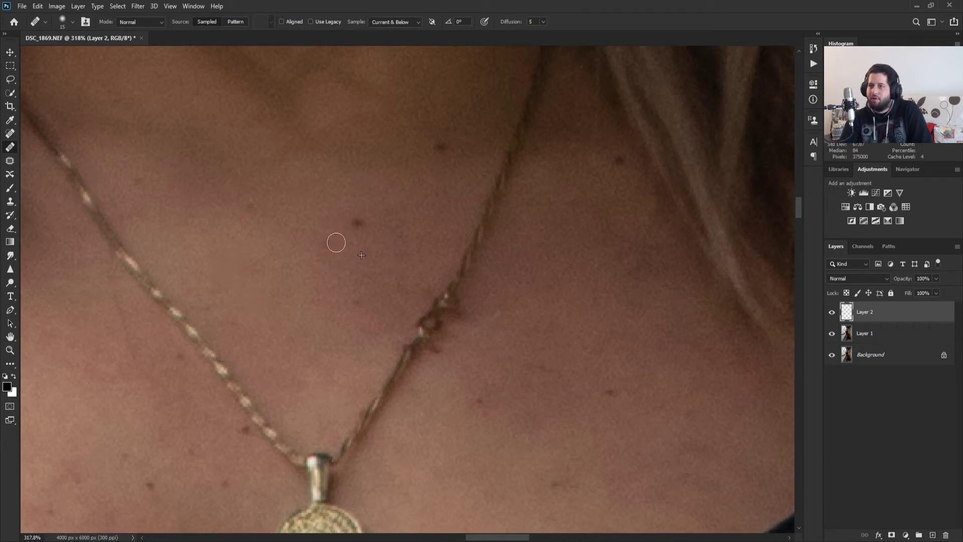
{"action": "left_click", "coordinate": [358, 221]}
{"action": "left_click", "coordinate": [440, 146]}
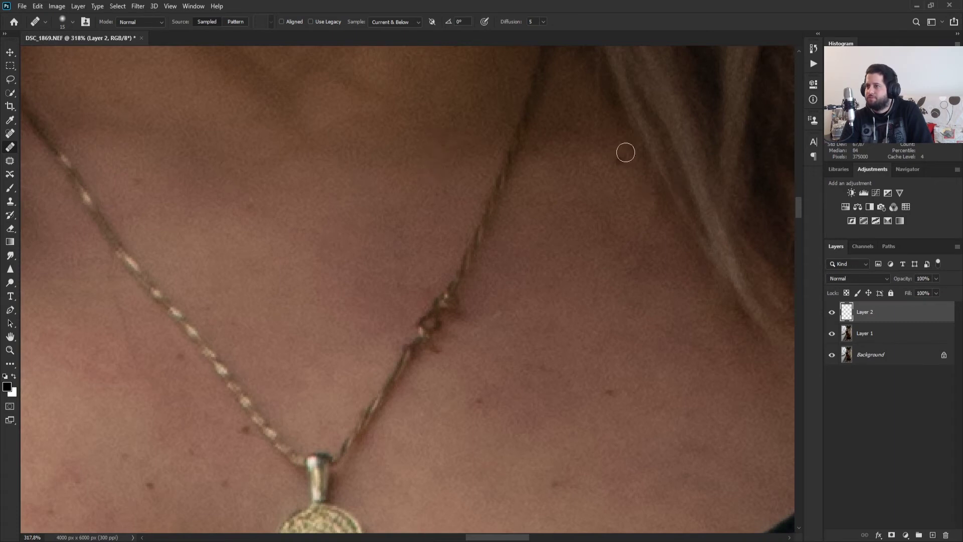
Step: Heal the moles on the shadowed side of the chest, between the necklace chain and the hair
{"action": "left_click", "coordinate": [619, 159]}
{"action": "left_click", "coordinate": [611, 393]}
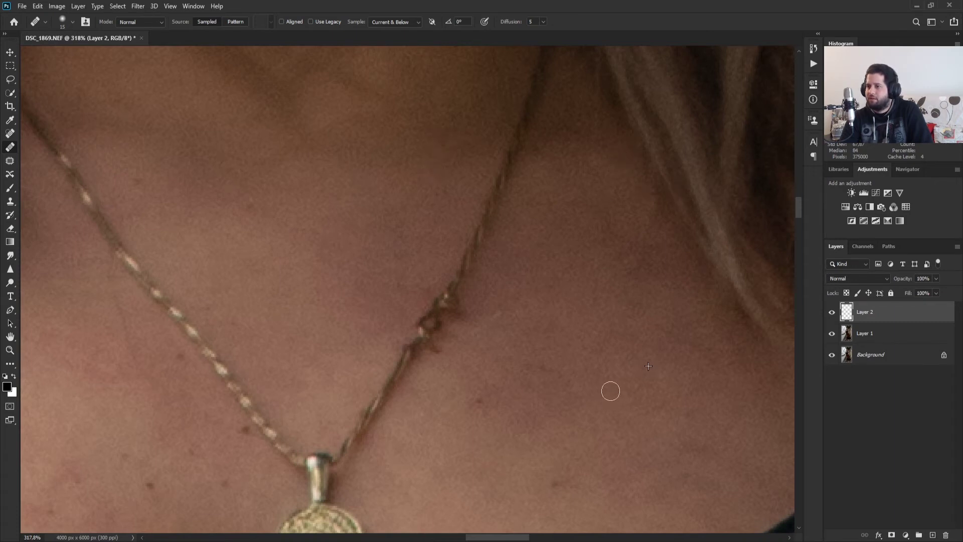
{"action": "left_click", "coordinate": [480, 400]}
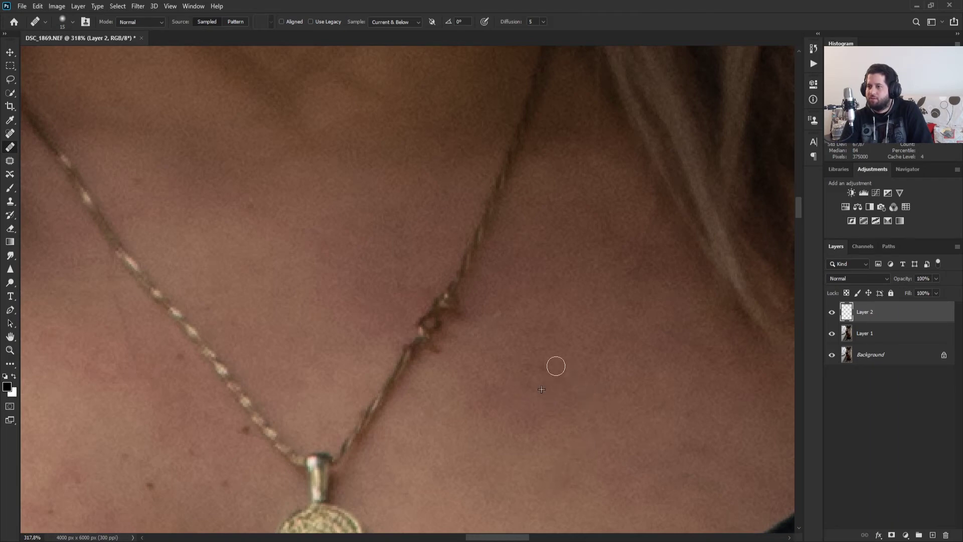
Step: Heal the small spots on the lighter side of the chest, between the pendant and the curled hair tip
{"action": "scroll", "coordinate": [490, 359], "scroll_direction": "down", "scroll_amount": 3}
{"action": "scroll", "coordinate": [321, 413], "scroll_direction": "up", "scroll_amount": 3}
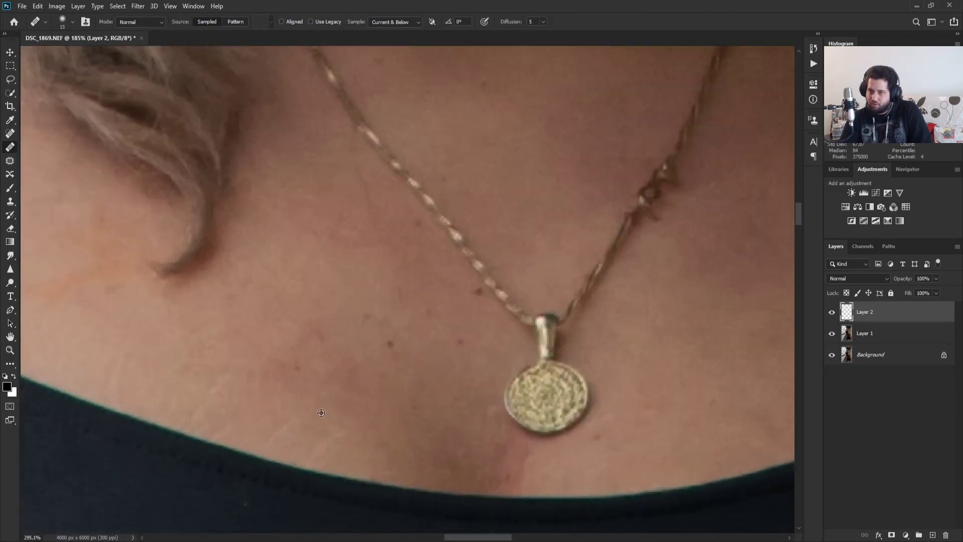
{"action": "scroll", "coordinate": [321, 412], "scroll_direction": "up", "scroll_amount": 2}
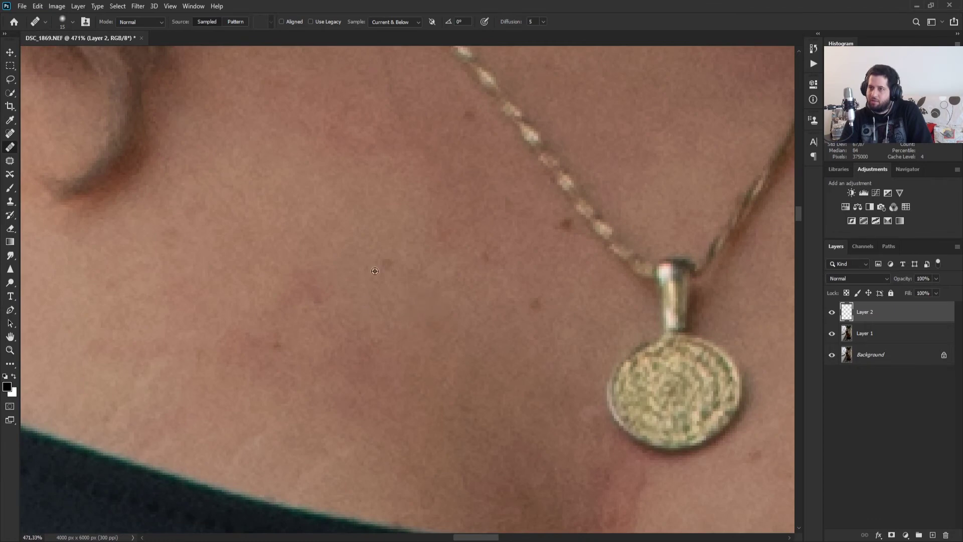
{"action": "left_click", "coordinate": [497, 291], "text": "alt"}
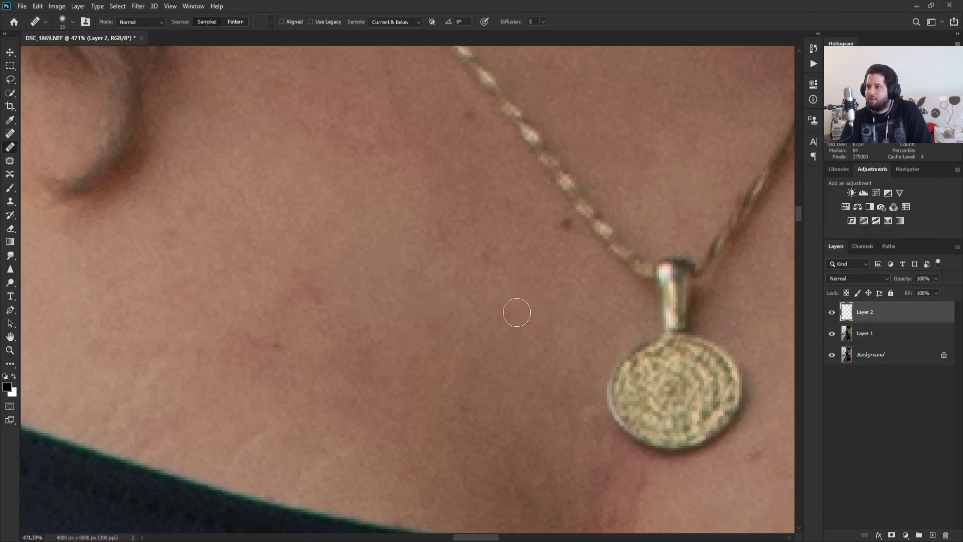
{"action": "key", "text": "alt"}
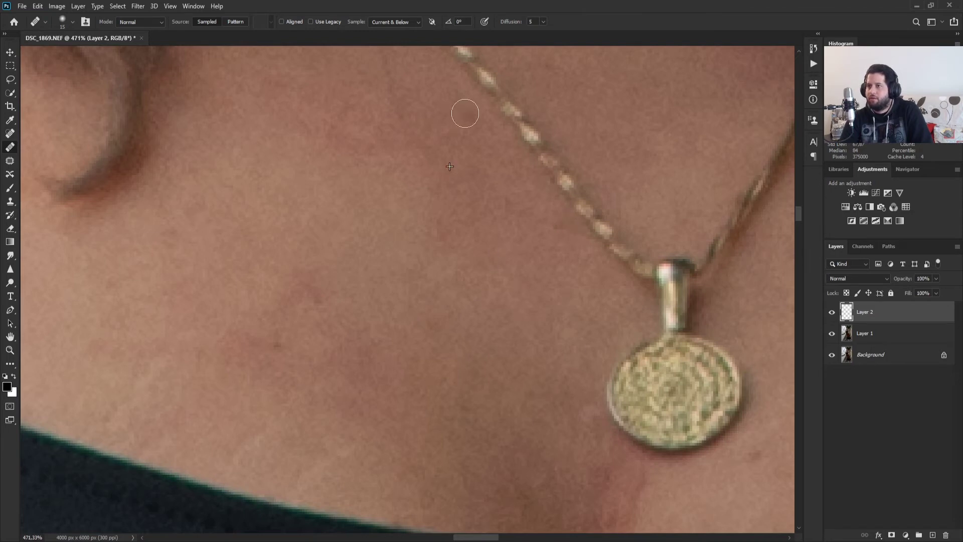
{"action": "left_click_drag", "start_coordinate": [308, 292], "coordinate": [311, 291]}
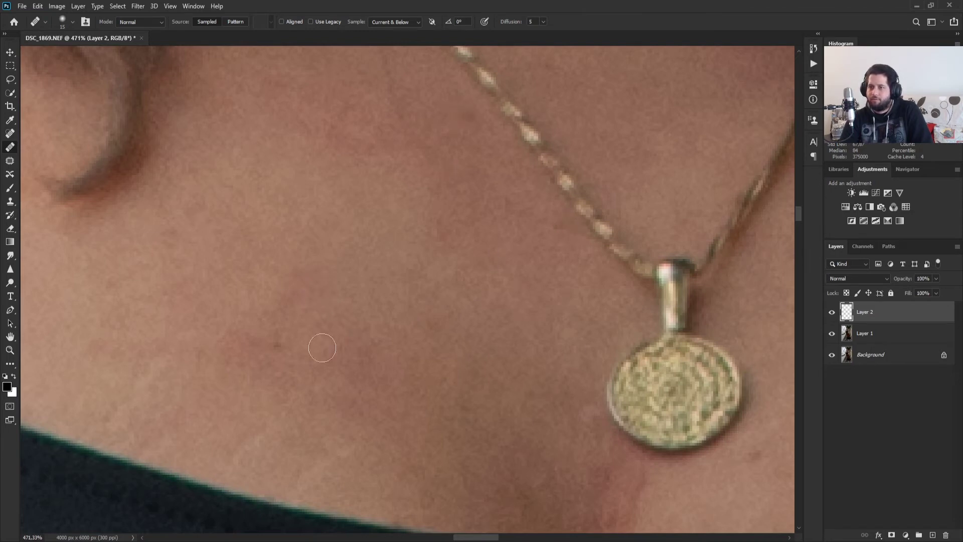
{"action": "left_click", "coordinate": [281, 346]}
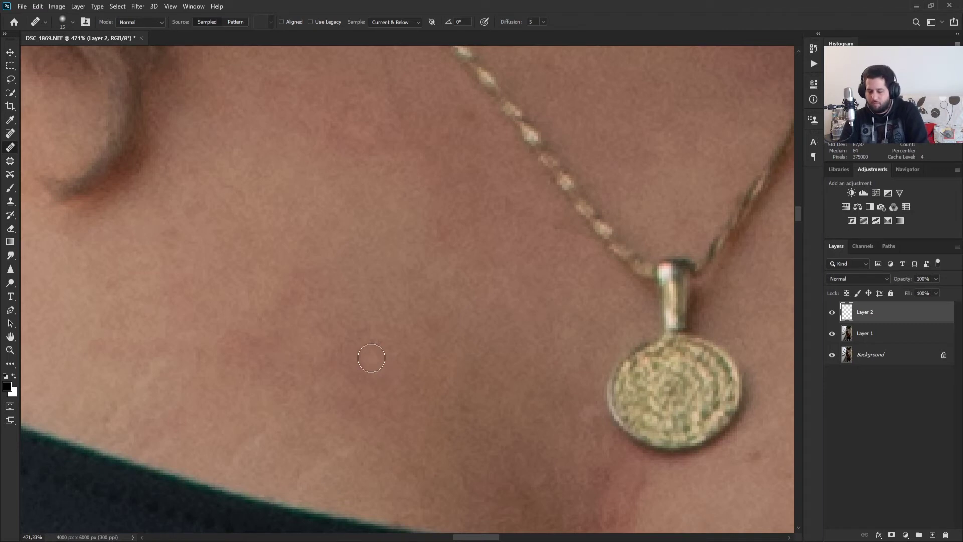
Step: Reduce the Healing Brush size to 10 and heal the fine marks just above the top's neckline on the lighter side
{"action": "key", "text": "bracketleft"}
{"action": "key", "text": "bracketleft"}
{"action": "key", "text": "bracketleft"}
{"action": "key", "text": "bracketleft"}
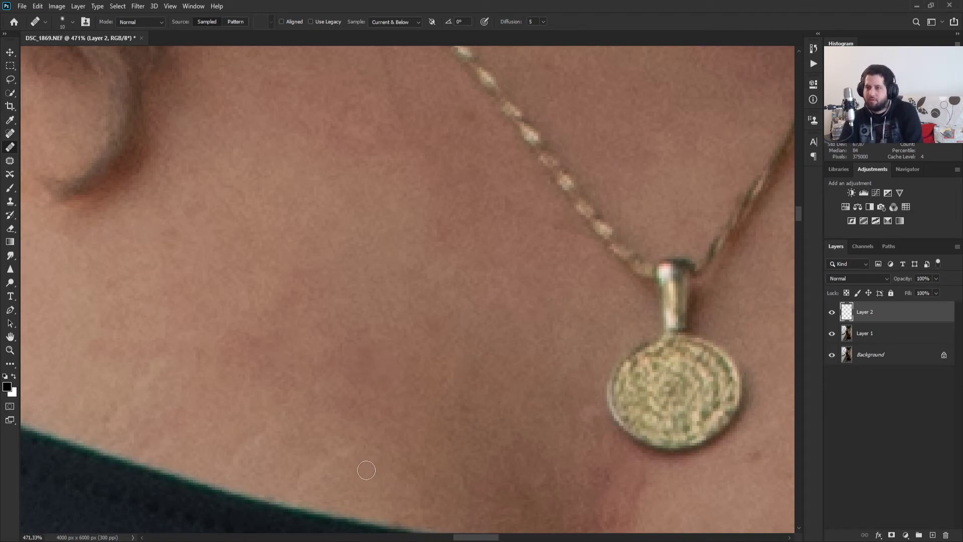
{"action": "key", "text": "bracketright"}
{"action": "key", "text": "bracketright"}
{"action": "key", "text": "bracketright"}
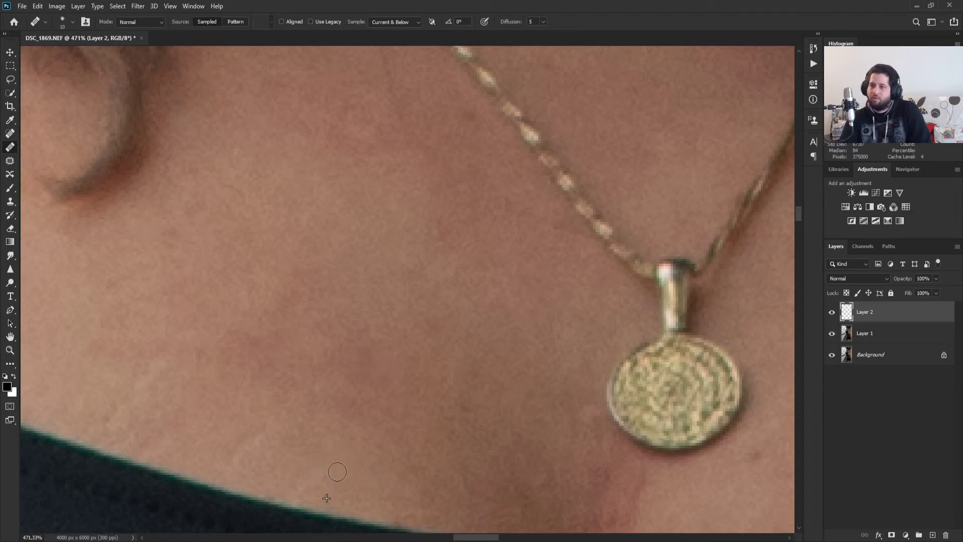
{"action": "left_click", "coordinate": [313, 482]}
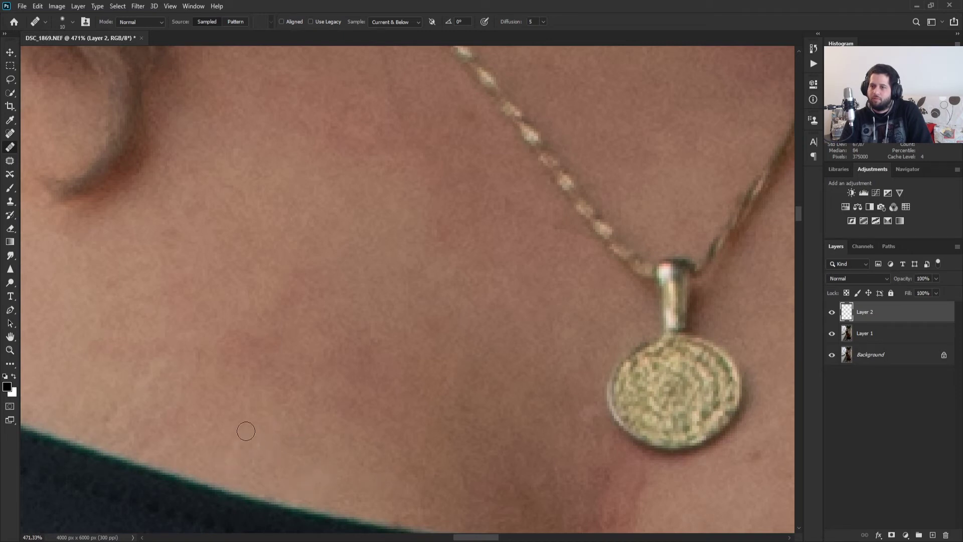
{"action": "left_click", "coordinate": [229, 457]}
{"action": "left_click_drag", "start_coordinate": [146, 439], "coordinate": [112, 439]}
Step: Heal the faint skin marks below the curled hair tip, sampling clean skin above the neckline
{"action": "scroll", "coordinate": [451, 402], "scroll_direction": "down", "scroll_amount": 5}
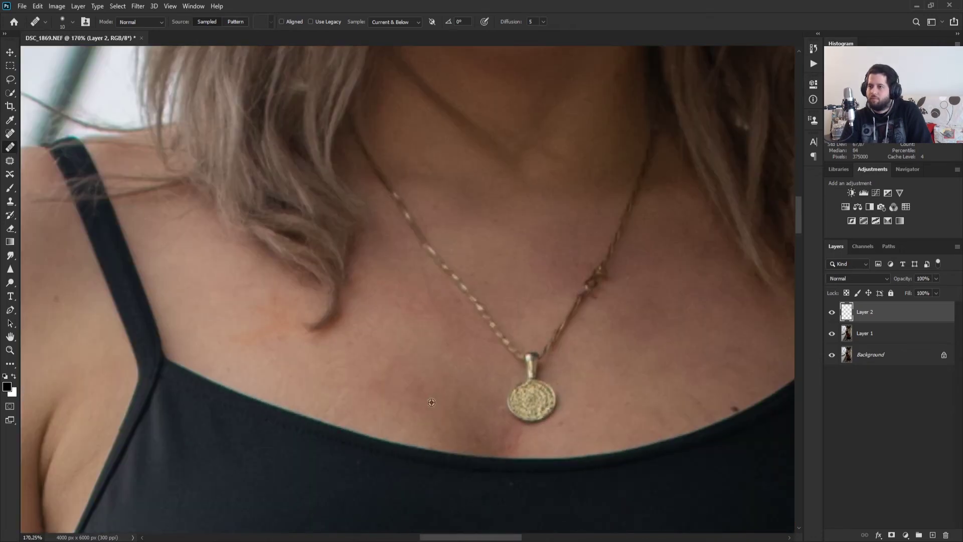
{"action": "scroll", "coordinate": [295, 389], "scroll_direction": "up", "scroll_amount": 5}
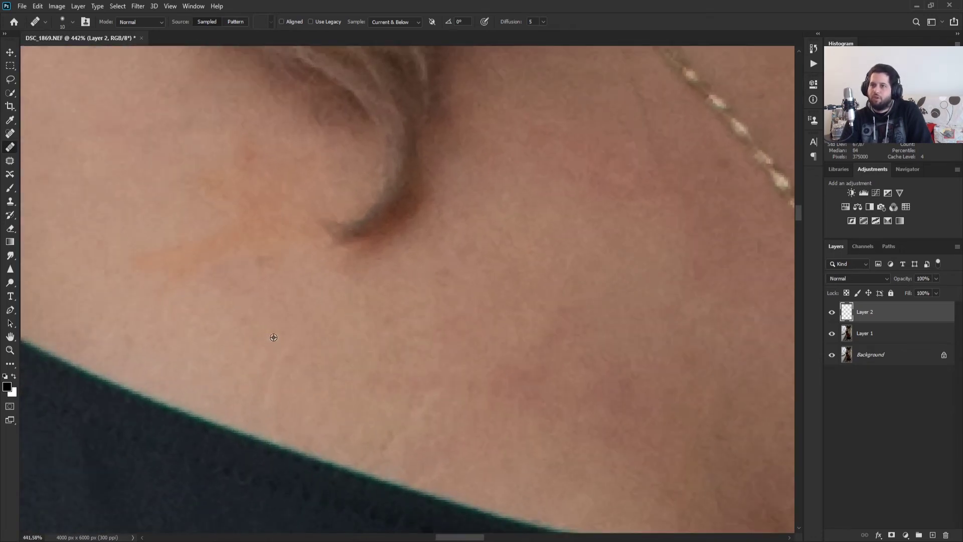
{"action": "left_click", "coordinate": [274, 337], "text": "alt"}
{"action": "left_click", "coordinate": [282, 389]}
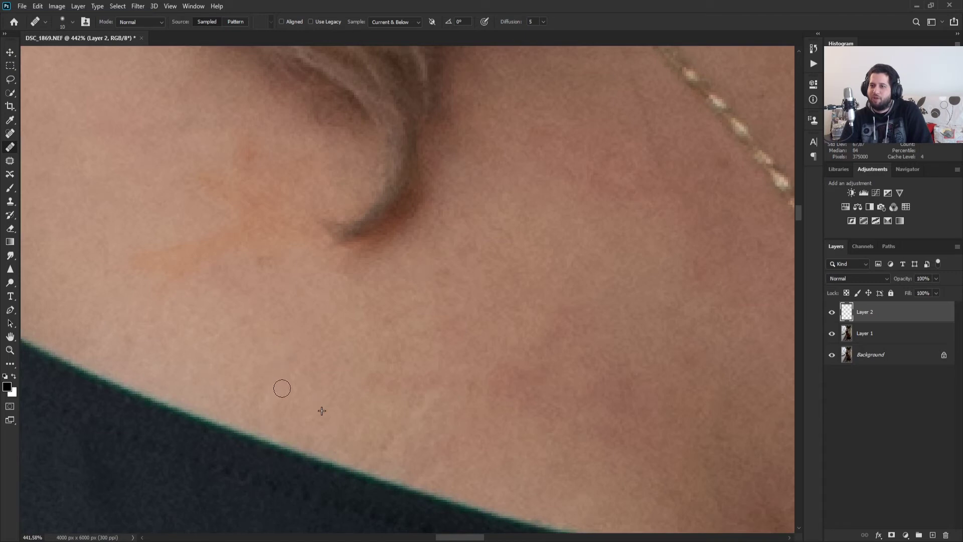
{"action": "mouse_move", "coordinate": [282, 388]}
{"action": "left_mouse_down"}
{"action": "mouse_move", "coordinate": [254, 389]}
{"action": "mouse_move", "coordinate": [281, 396]}
{"action": "mouse_move", "coordinate": [253, 406]}
{"action": "mouse_move", "coordinate": [343, 359]}
{"action": "left_mouse_up"}
Step: Heal the spots on the lighter shoulder and upper arm, outside the top's strap
{"action": "scroll", "coordinate": [272, 333], "scroll_direction": "down", "scroll_amount": 5}
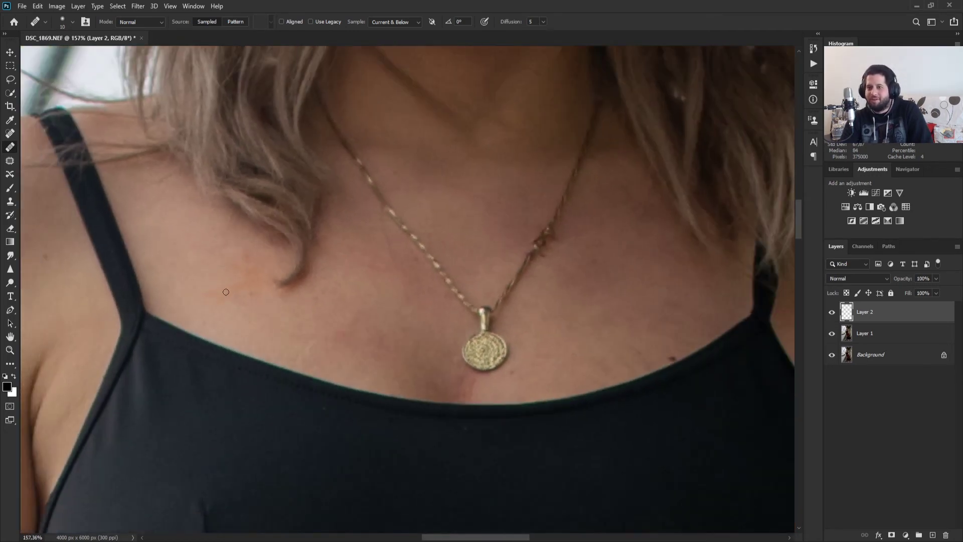
{"action": "scroll", "coordinate": [229, 316], "scroll_direction": "down", "scroll_amount": 2}
{"action": "scroll", "coordinate": [230, 316], "scroll_direction": "left", "scroll_amount": 3}
{"action": "scroll", "coordinate": [306, 301], "scroll_direction": "up", "scroll_amount": 6}
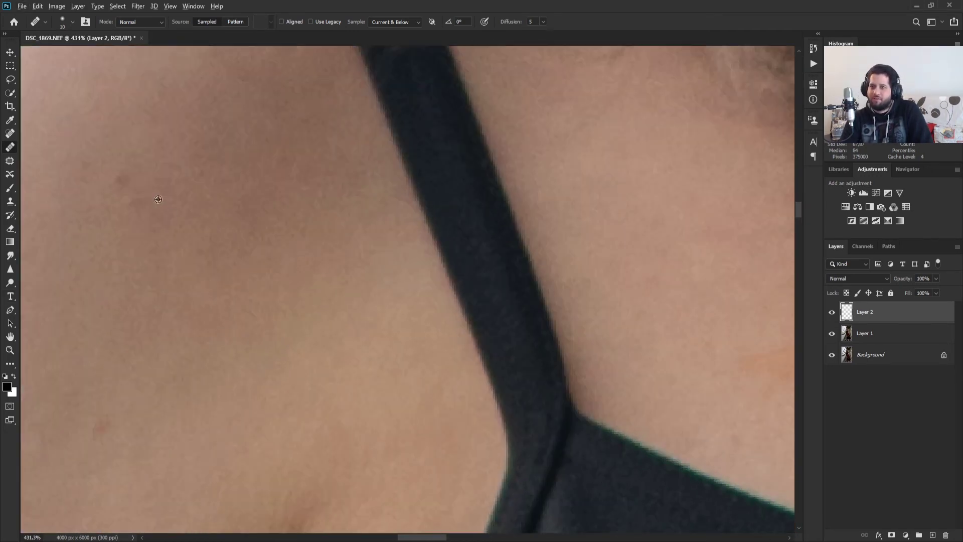
{"action": "mouse_move", "coordinate": [119, 174]}
{"action": "left_mouse_down"}
{"action": "mouse_move", "coordinate": [129, 172]}
{"action": "mouse_move", "coordinate": [138, 195]}
{"action": "left_mouse_up"}
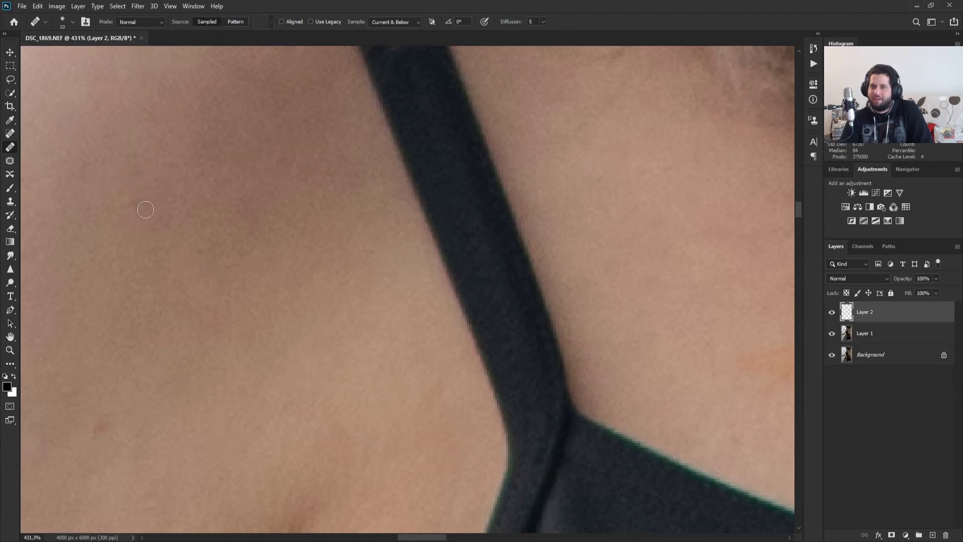
{"action": "mouse_move", "coordinate": [124, 413]}
{"action": "left_mouse_down"}
{"action": "mouse_move", "coordinate": [331, 399]}
{"action": "mouse_move", "coordinate": [290, 401]}
{"action": "left_mouse_up"}
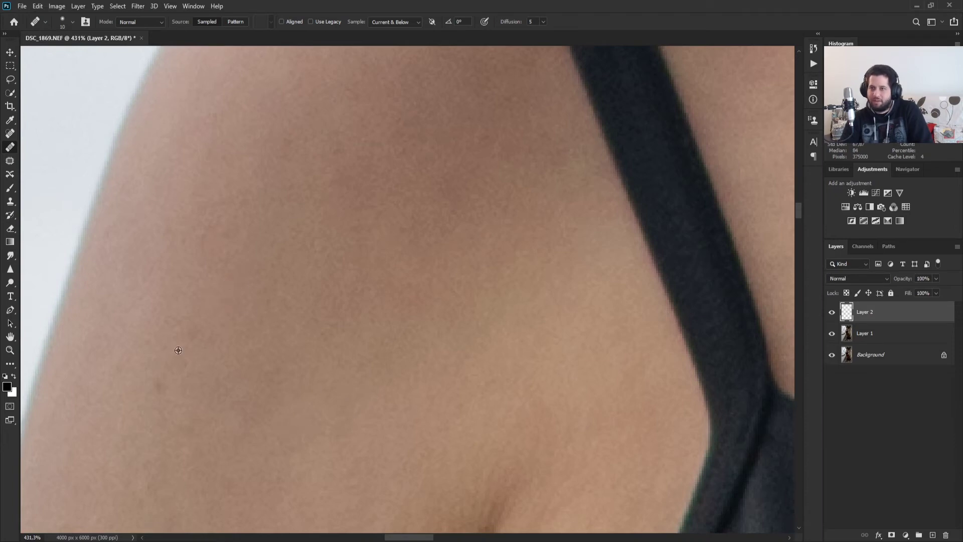
{"action": "left_click", "coordinate": [229, 367], "text": "alt"}
{"action": "left_click_drag", "start_coordinate": [159, 382], "coordinate": [166, 383]}
Step: Heal the marks between the pendant and the shadowed-side strap, including the dark mole at the neckline
{"action": "scroll", "coordinate": [336, 334], "scroll_direction": "down", "scroll_amount": 5}
{"action": "scroll", "coordinate": [501, 346], "scroll_direction": "down", "scroll_amount": 2}
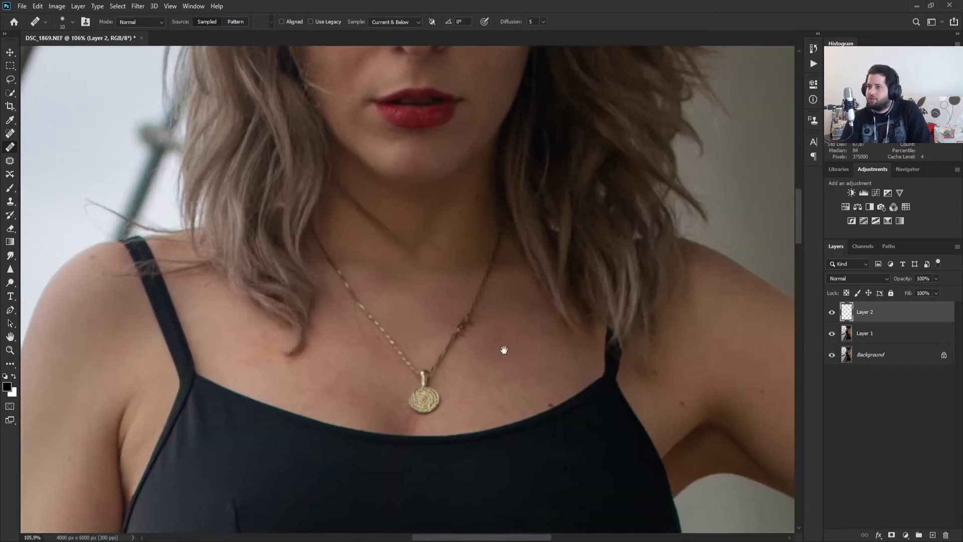
{"action": "scroll", "coordinate": [499, 355], "scroll_direction": "up", "scroll_amount": 6}
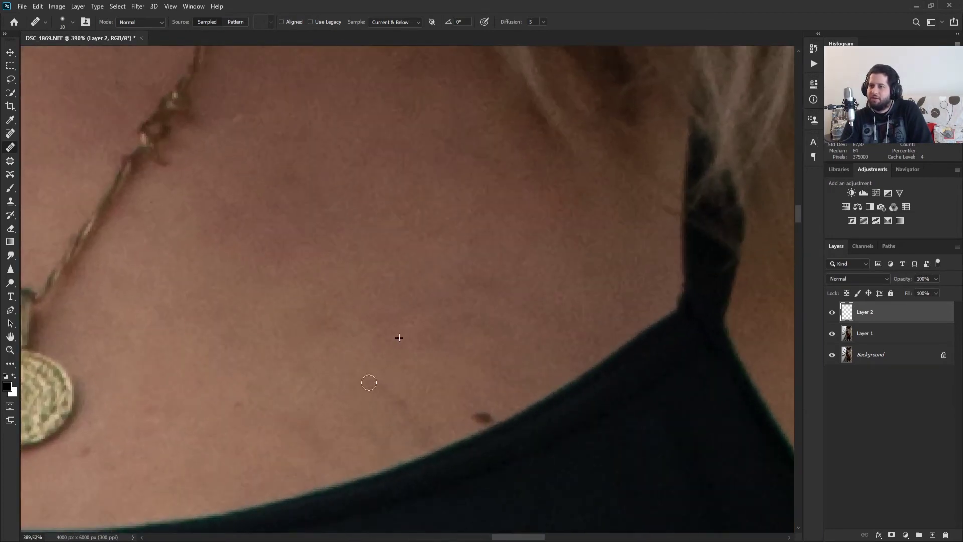
{"action": "mouse_move", "coordinate": [369, 383]}
{"action": "left_mouse_down"}
{"action": "mouse_move", "coordinate": [416, 432]}
{"action": "mouse_move", "coordinate": [385, 388]}
{"action": "mouse_move", "coordinate": [394, 401]}
{"action": "mouse_move", "coordinate": [365, 426]}
{"action": "left_mouse_up"}
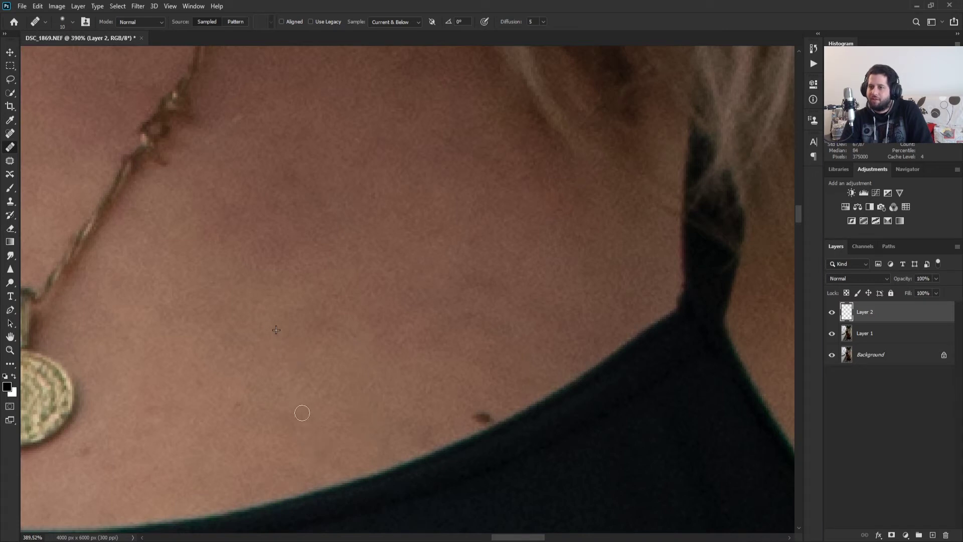
{"action": "mouse_move", "coordinate": [484, 420]}
{"action": "left_mouse_down"}
{"action": "mouse_move", "coordinate": [499, 408]}
{"action": "mouse_move", "coordinate": [477, 399]}
{"action": "left_mouse_up"}
{"action": "left_click", "coordinate": [475, 313]}
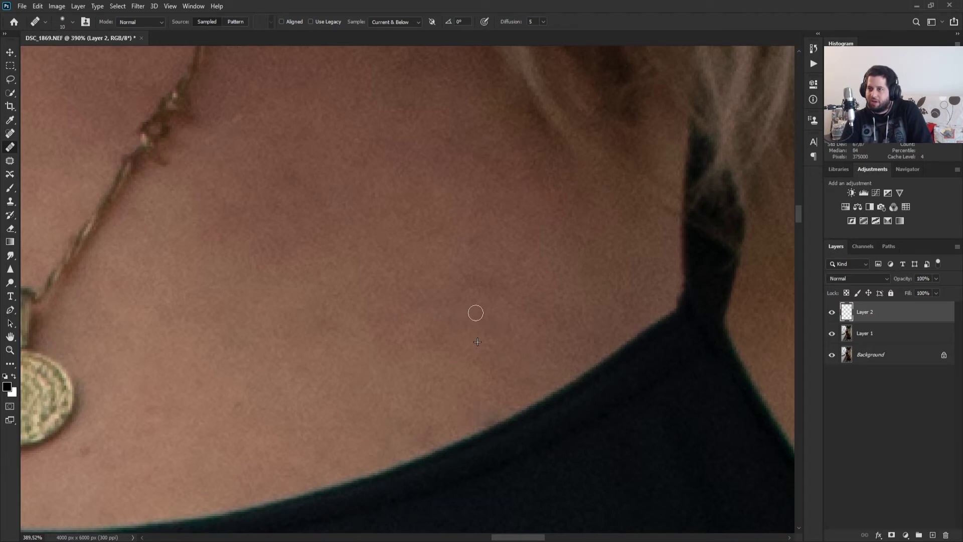
Step: Heal the two moles on the skin between the shadowed-side strap and the armpit
{"action": "scroll", "coordinate": [402, 200], "scroll_direction": "down", "scroll_amount": 5}
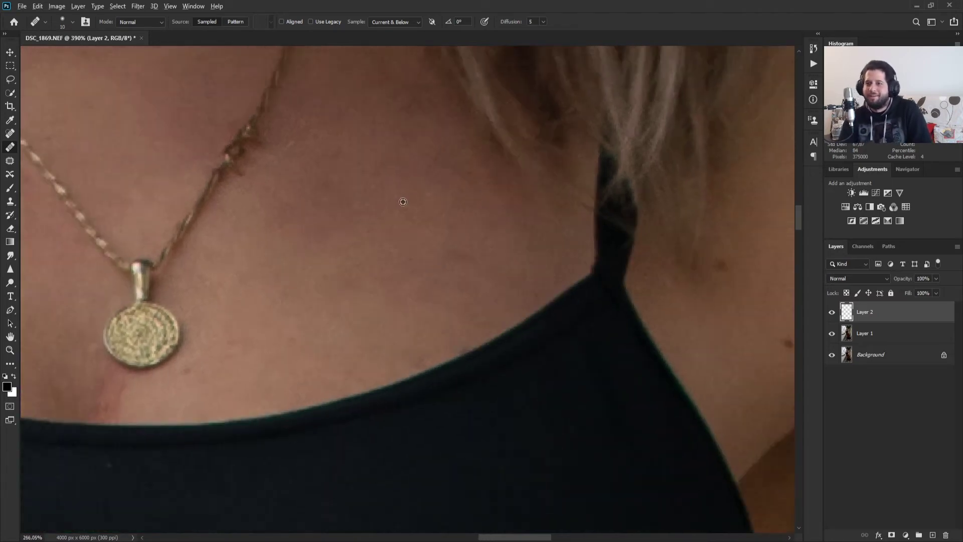
{"action": "scroll", "coordinate": [549, 369], "scroll_direction": "up", "scroll_amount": 6}
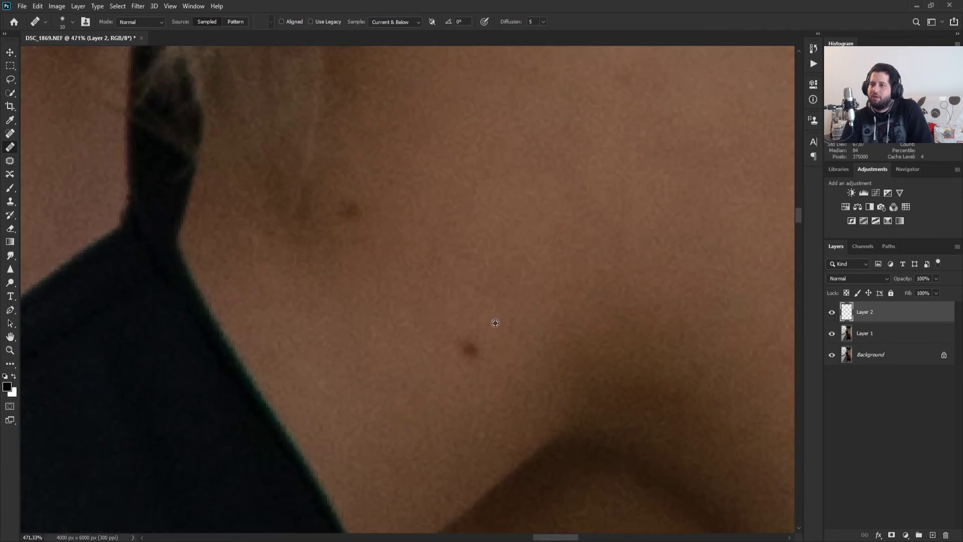
{"action": "scroll", "coordinate": [495, 323], "scroll_direction": "down", "scroll_amount": 1}
{"action": "left_click", "coordinate": [470, 345]}
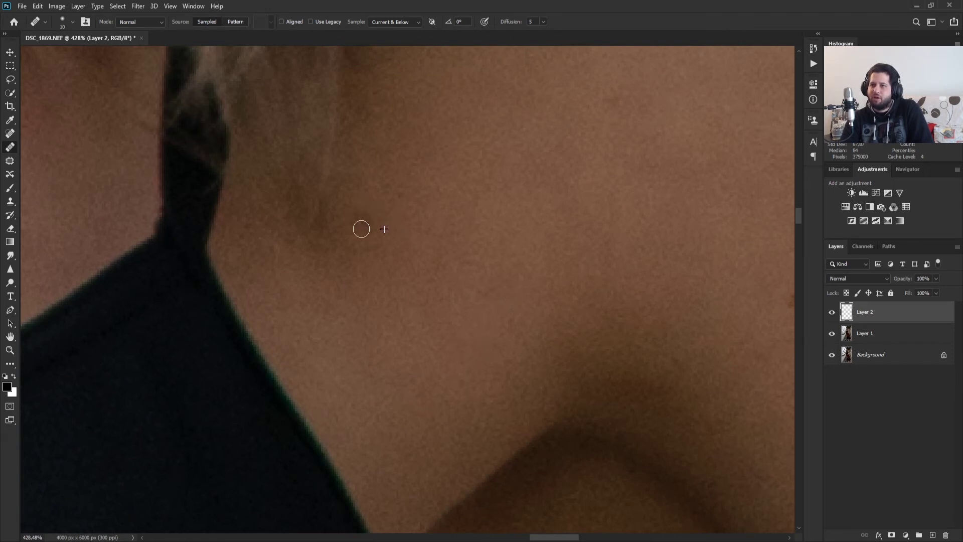
{"action": "left_click", "coordinate": [368, 248]}
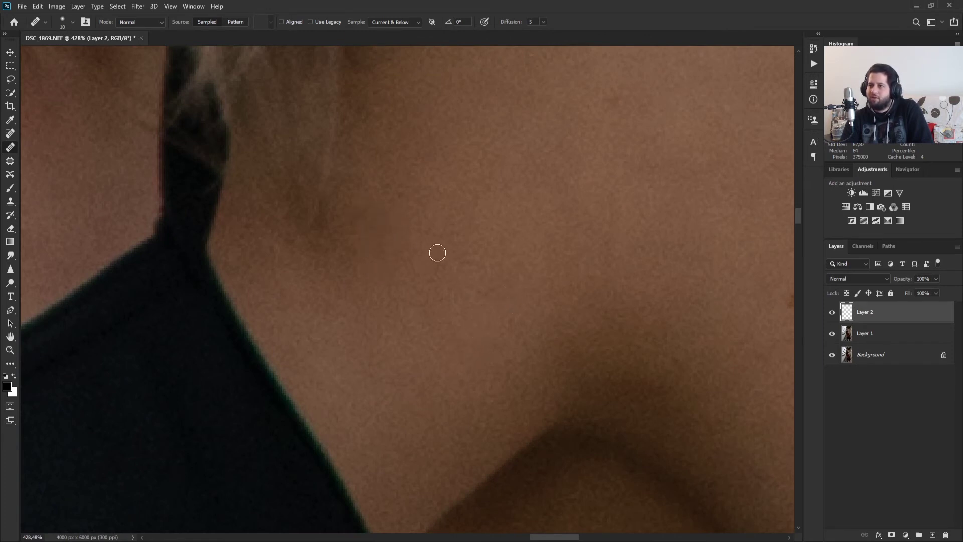
Step: Heal the moles on the shadowed upper arm above the armpit fold
{"action": "left_click_drag", "start_coordinate": [610, 262], "coordinate": [331, 271]}
{"action": "left_click_drag", "start_coordinate": [455, 324], "coordinate": [471, 320]}
{"action": "left_click", "coordinate": [646, 323]}
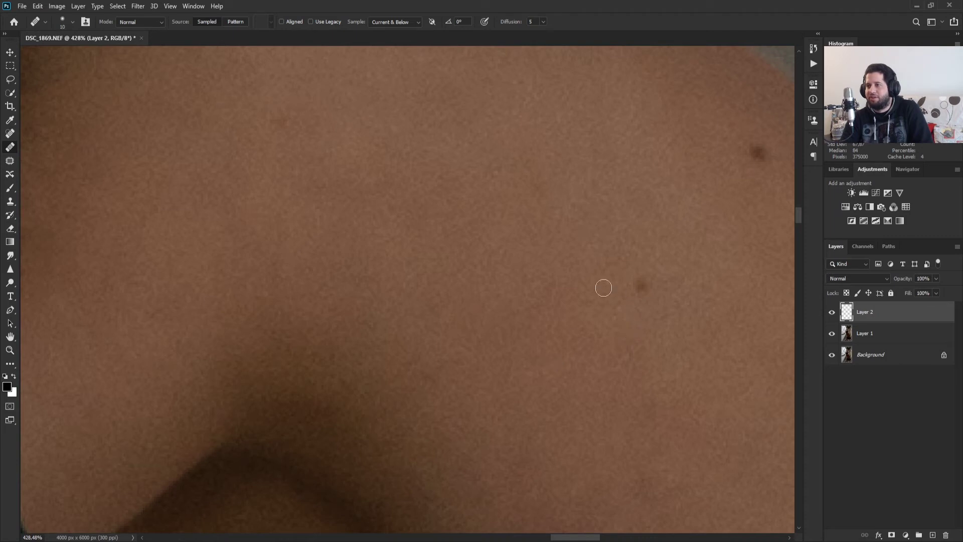
{"action": "mouse_move", "coordinate": [642, 284]}
{"action": "left_mouse_down"}
{"action": "mouse_move", "coordinate": [642, 275]}
{"action": "mouse_move", "coordinate": [632, 281]}
{"action": "mouse_move", "coordinate": [644, 290]}
{"action": "left_mouse_up"}
Step: Heal the dark mole and remaining spots along the outer edge of the shadowed shoulder
{"action": "left_click_drag", "start_coordinate": [730, 238], "coordinate": [491, 319]}
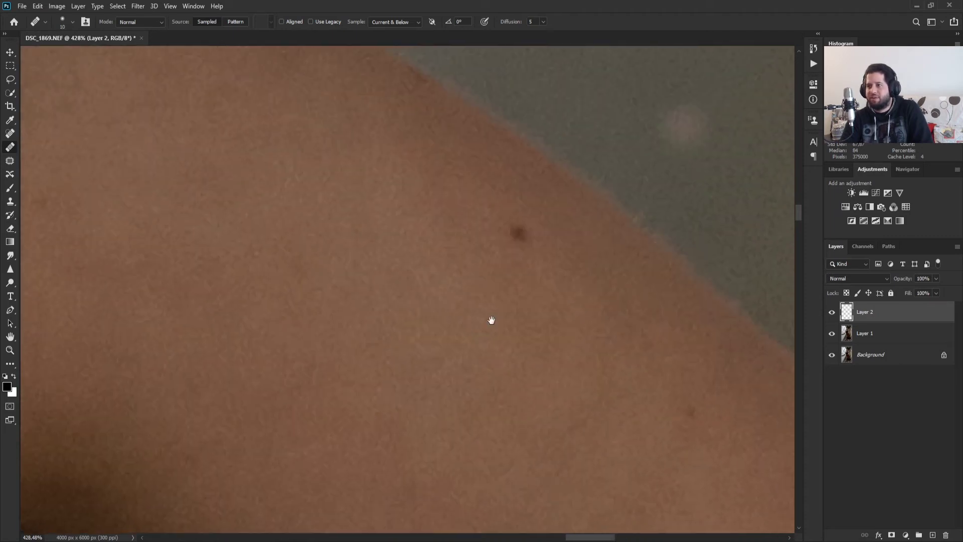
{"action": "left_click", "coordinate": [518, 234]}
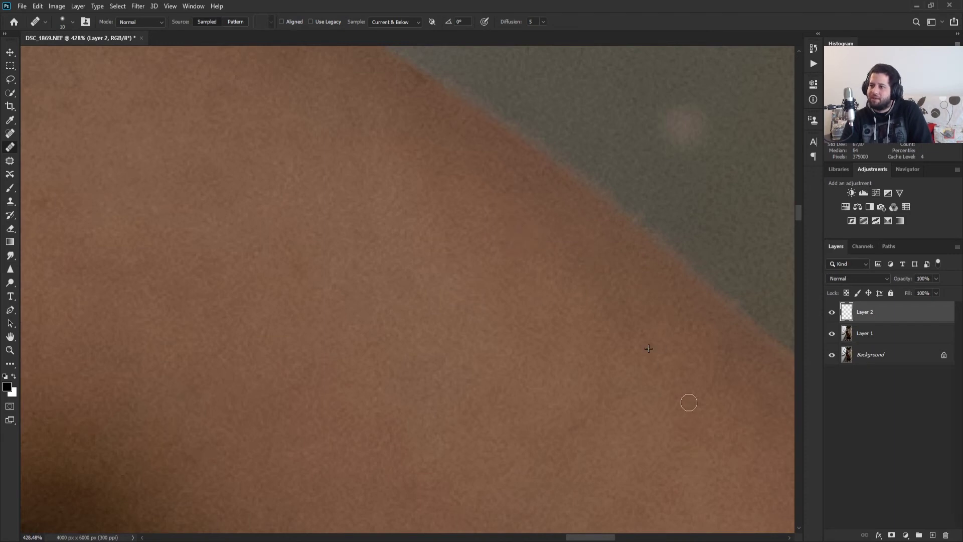
{"action": "mouse_move", "coordinate": [421, 291]}
{"action": "left_mouse_down"}
{"action": "mouse_move", "coordinate": [496, 339]}
{"action": "mouse_move", "coordinate": [549, 345]}
{"action": "mouse_move", "coordinate": [638, 387]}
{"action": "mouse_move", "coordinate": [630, 382]}
{"action": "left_mouse_up"}
{"action": "left_click", "coordinate": [554, 284]}
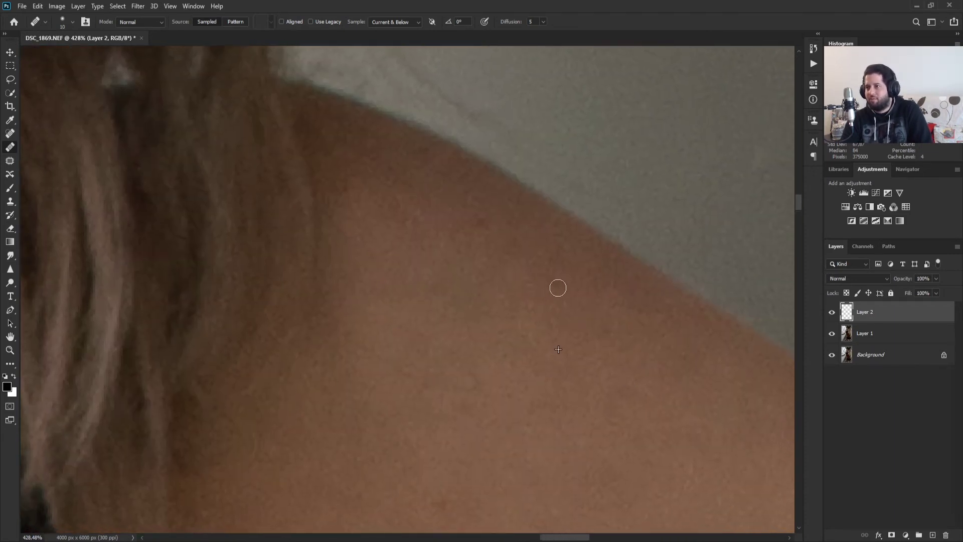
Step: Heal the last spot on the shadowed shoulder and the orange stain on the chest below the hair tip
{"action": "left_click", "coordinate": [490, 225]}
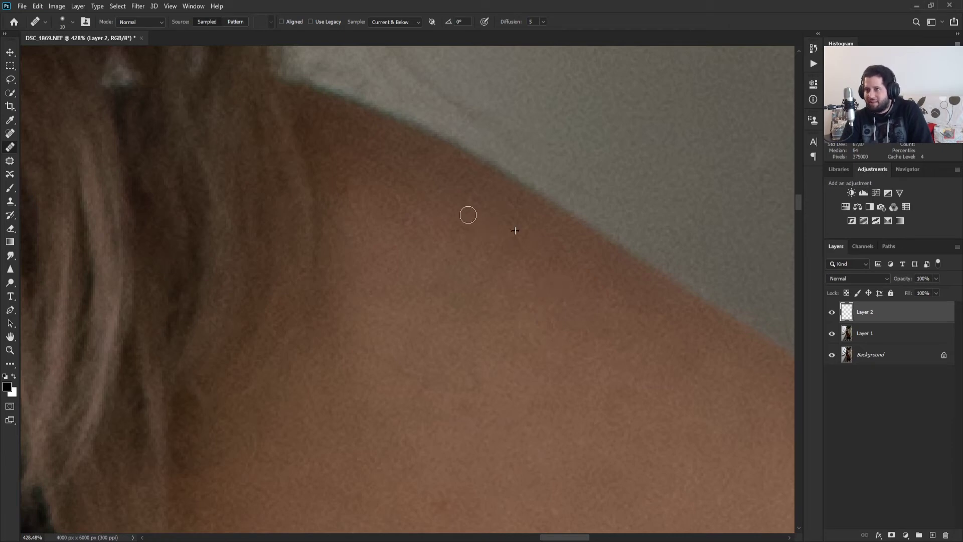
{"action": "scroll", "coordinate": [549, 324], "scroll_direction": "down", "scroll_amount": 5}
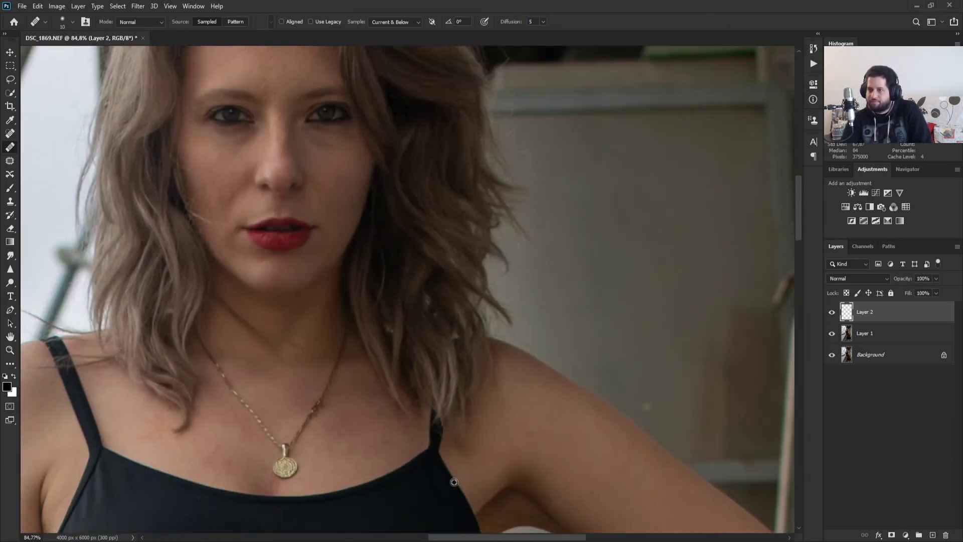
{"action": "scroll", "coordinate": [156, 438], "scroll_direction": "up", "scroll_amount": 5}
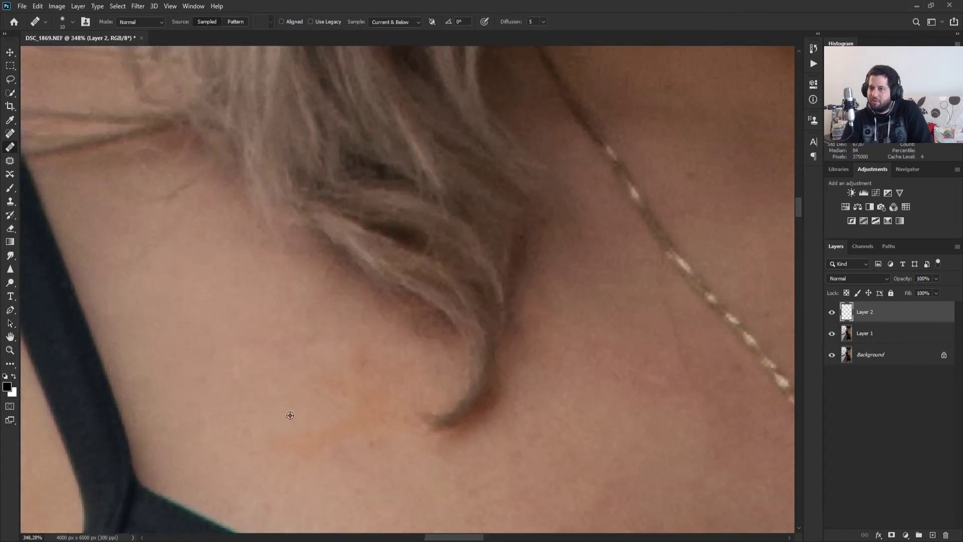
{"action": "mouse_move", "coordinate": [328, 450]}
{"action": "left_mouse_down"}
{"action": "mouse_move", "coordinate": [267, 451]}
{"action": "mouse_move", "coordinate": [341, 425]}
{"action": "mouse_move", "coordinate": [286, 438]}
{"action": "left_mouse_up"}
{"action": "mouse_move", "coordinate": [338, 467]}
{"action": "left_mouse_down"}
{"action": "mouse_move", "coordinate": [312, 447]}
{"action": "mouse_move", "coordinate": [350, 459]}
{"action": "mouse_move", "coordinate": [389, 443]}
{"action": "mouse_move", "coordinate": [358, 432]}
{"action": "left_mouse_up"}
{"action": "mouse_move", "coordinate": [352, 385]}
{"action": "left_mouse_down"}
{"action": "mouse_move", "coordinate": [347, 414]}
{"action": "mouse_move", "coordinate": [366, 423]}
{"action": "mouse_move", "coordinate": [347, 410]}
{"action": "mouse_move", "coordinate": [330, 422]}
{"action": "mouse_move", "coordinate": [334, 374]}
{"action": "mouse_move", "coordinate": [360, 361]}
{"action": "mouse_move", "coordinate": [346, 366]}
{"action": "mouse_move", "coordinate": [367, 380]}
{"action": "left_mouse_up"}
{"action": "mouse_move", "coordinate": [342, 443]}
{"action": "left_mouse_down"}
{"action": "mouse_move", "coordinate": [345, 430]}
{"action": "mouse_move", "coordinate": [328, 453]}
{"action": "mouse_move", "coordinate": [381, 402]}
{"action": "left_mouse_up"}
{"action": "mouse_move", "coordinate": [312, 407]}
{"action": "left_mouse_down"}
{"action": "mouse_move", "coordinate": [318, 389]}
{"action": "mouse_move", "coordinate": [369, 404]}
{"action": "mouse_move", "coordinate": [352, 369]}
{"action": "mouse_move", "coordinate": [344, 420]}
{"action": "left_mouse_up"}
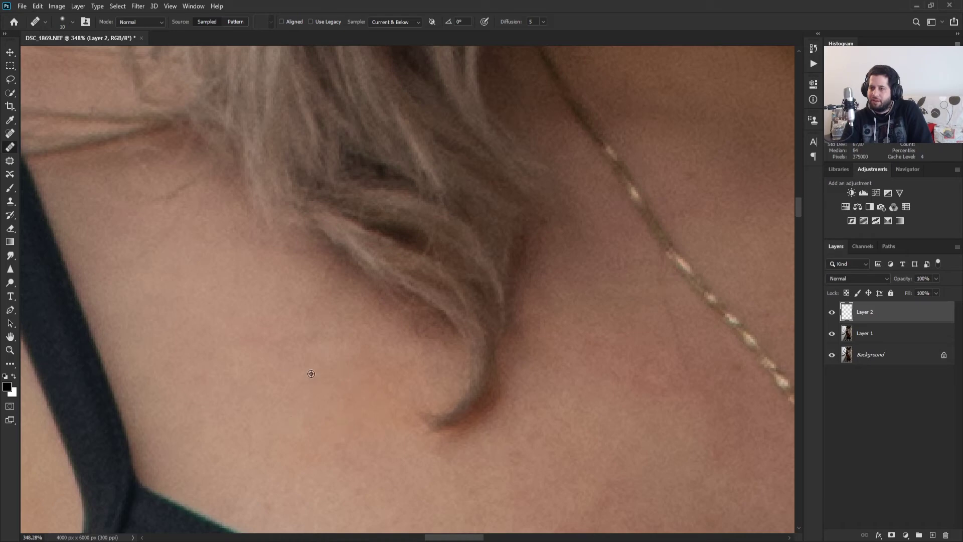
{"action": "mouse_move", "coordinate": [410, 386]}
{"action": "left_mouse_down"}
{"action": "mouse_move", "coordinate": [394, 404]}
{"action": "mouse_move", "coordinate": [415, 431]}
{"action": "left_mouse_up"}
{"action": "mouse_move", "coordinate": [355, 403]}
{"action": "left_mouse_down"}
{"action": "mouse_move", "coordinate": [359, 435]}
{"action": "mouse_move", "coordinate": [351, 427]}
{"action": "mouse_move", "coordinate": [338, 438]}
{"action": "mouse_move", "coordinate": [328, 486]}
{"action": "mouse_move", "coordinate": [293, 457]}
{"action": "mouse_move", "coordinate": [289, 465]}
{"action": "left_mouse_up"}
Step: Heal the pale spot on the chest just above the neckline and raise the healing brush size to 20
{"action": "scroll", "coordinate": [289, 464], "scroll_direction": "down", "scroll_amount": 5}
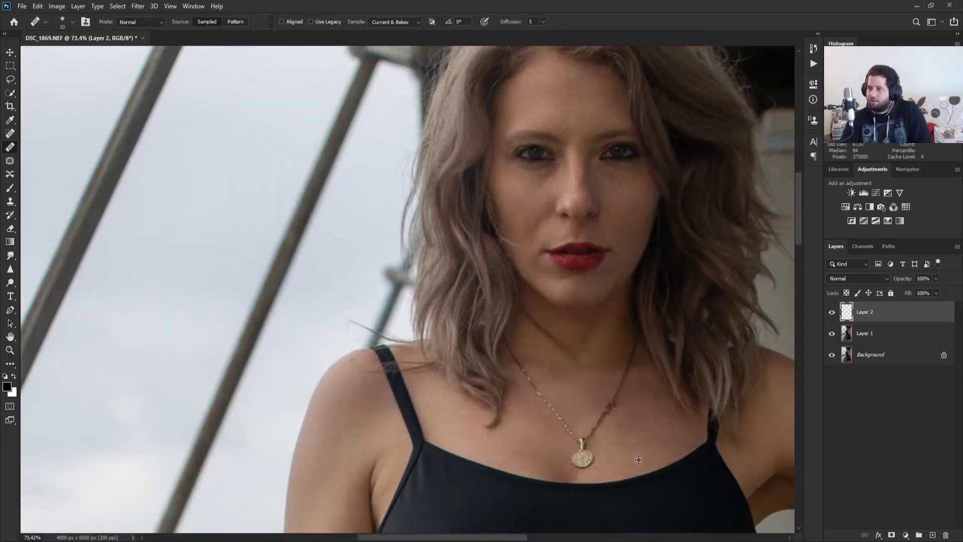
{"action": "scroll", "coordinate": [602, 467], "scroll_direction": "up", "scroll_amount": 5}
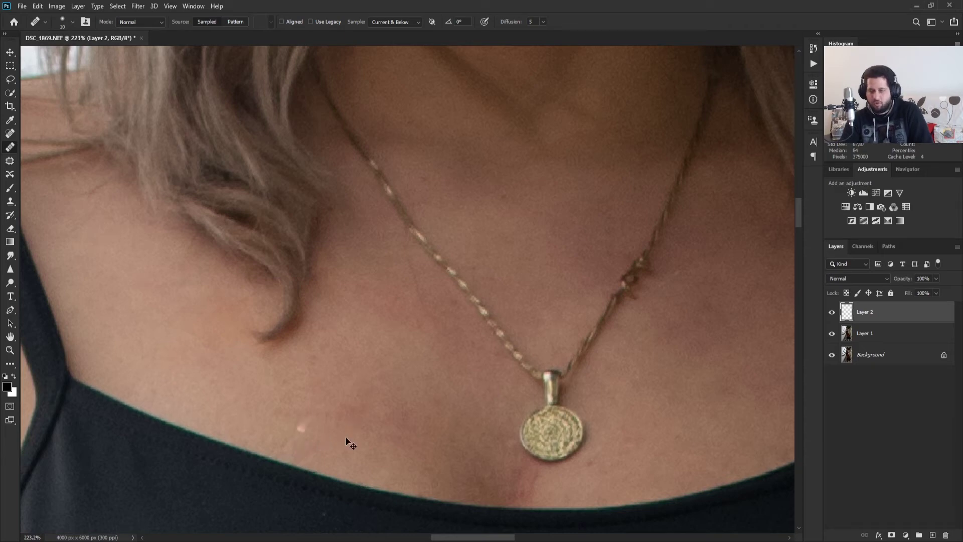
{"action": "left_click", "coordinate": [300, 428]}
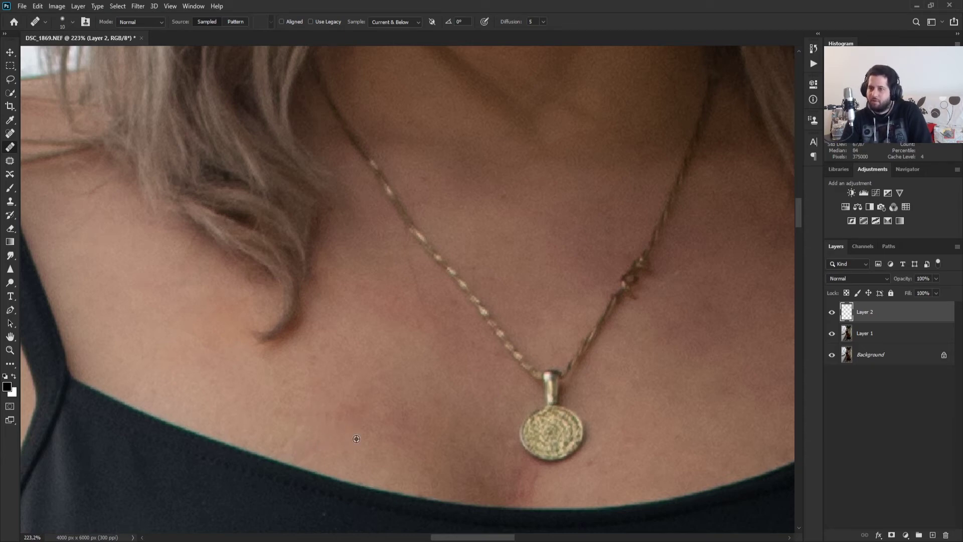
{"action": "key", "text": "bracketright"}
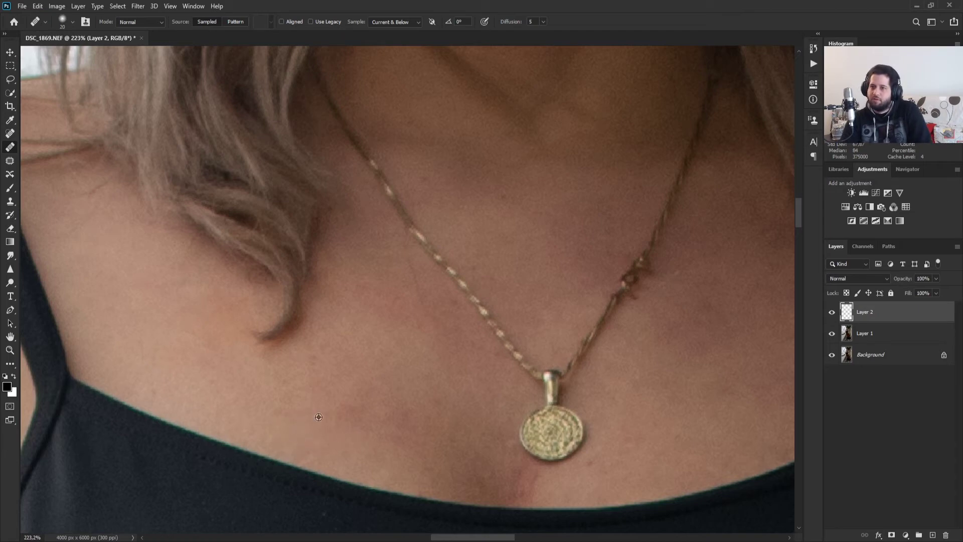
Step: Heal the dark mole on the underside of the shadowed upper arm and the spots around the elbow crease
{"action": "scroll", "coordinate": [329, 447], "scroll_direction": "down", "scroll_amount": 5}
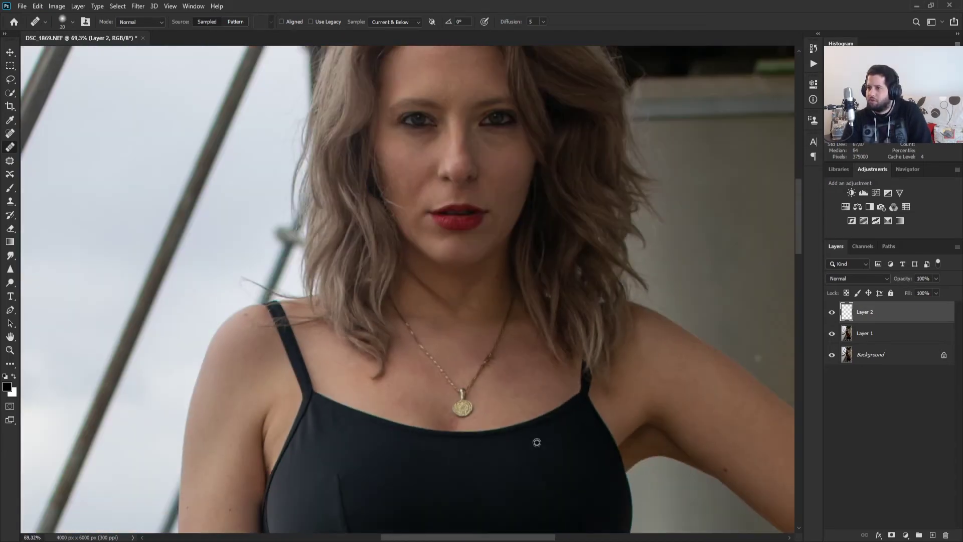
{"action": "scroll", "coordinate": [536, 441], "scroll_direction": "down", "scroll_amount": 2}
{"action": "scroll", "coordinate": [550, 442], "scroll_direction": "up", "scroll_amount": 8}
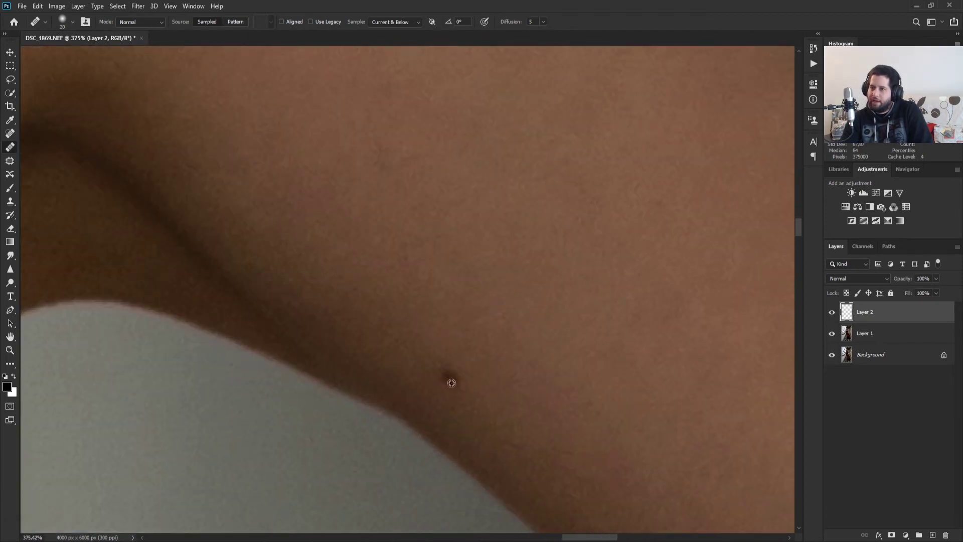
{"action": "left_click_drag", "start_coordinate": [692, 385], "coordinate": [112, 215]}
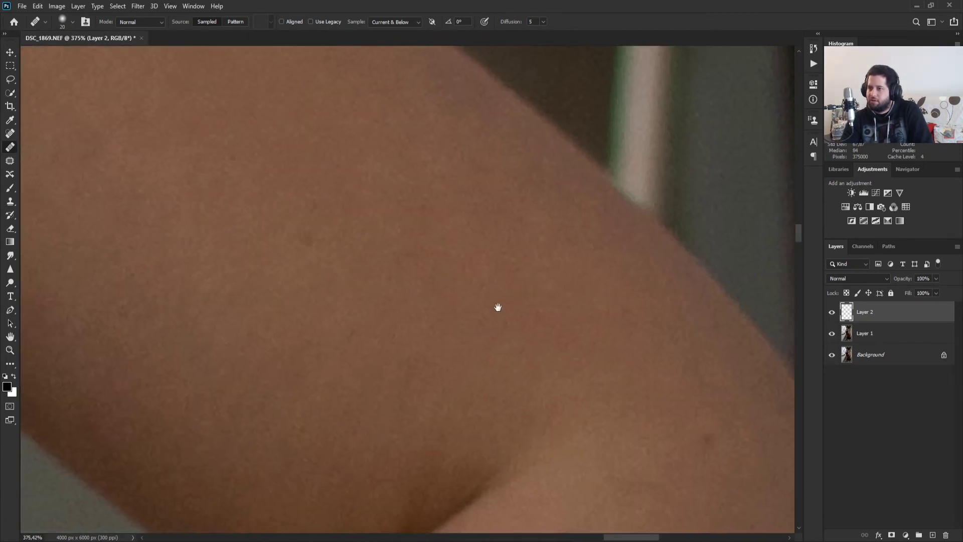
{"action": "left_click_drag", "start_coordinate": [498, 307], "coordinate": [355, 269]}
{"action": "left_click", "coordinate": [492, 344]}
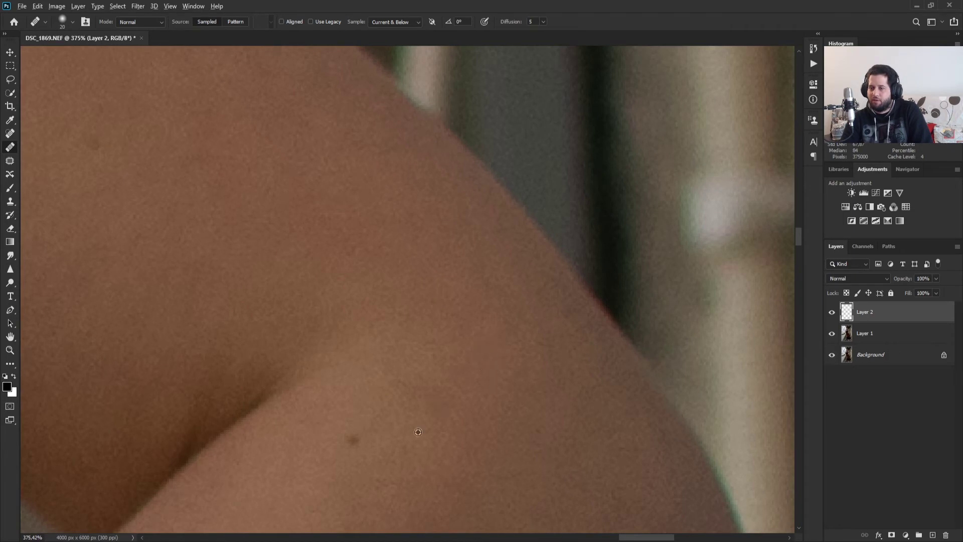
{"action": "left_click", "coordinate": [357, 438]}
{"action": "left_click_drag", "start_coordinate": [161, 176], "coordinate": [380, 315]}
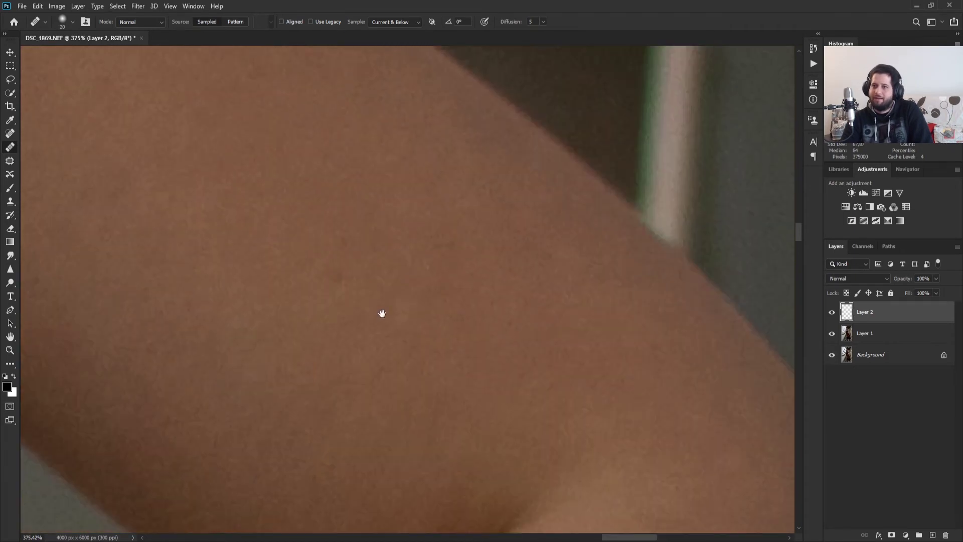
Step: Heal the three small moles along the lit forearm between the elbow and the wrist
{"action": "scroll", "coordinate": [335, 335], "scroll_direction": "down", "scroll_amount": 10}
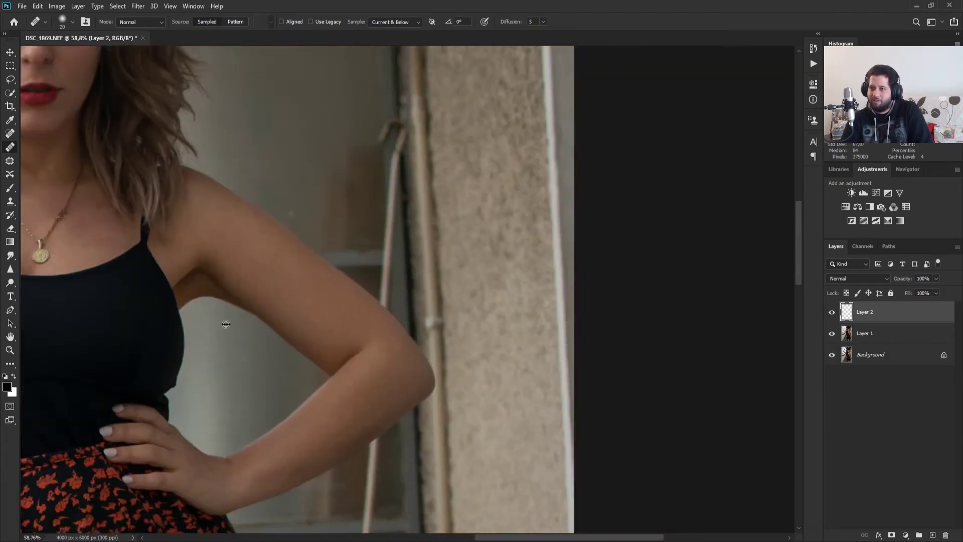
{"action": "scroll", "coordinate": [110, 332], "scroll_direction": "up", "scroll_amount": 10}
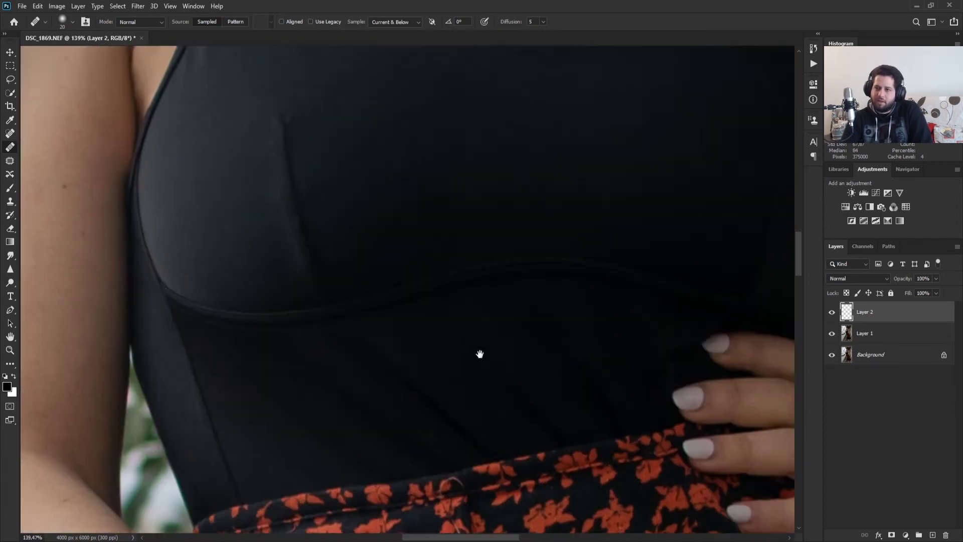
{"action": "left_click_drag", "start_coordinate": [479, 350], "coordinate": [602, 261]}
{"action": "scroll", "coordinate": [400, 441], "scroll_direction": "up", "scroll_amount": 5}
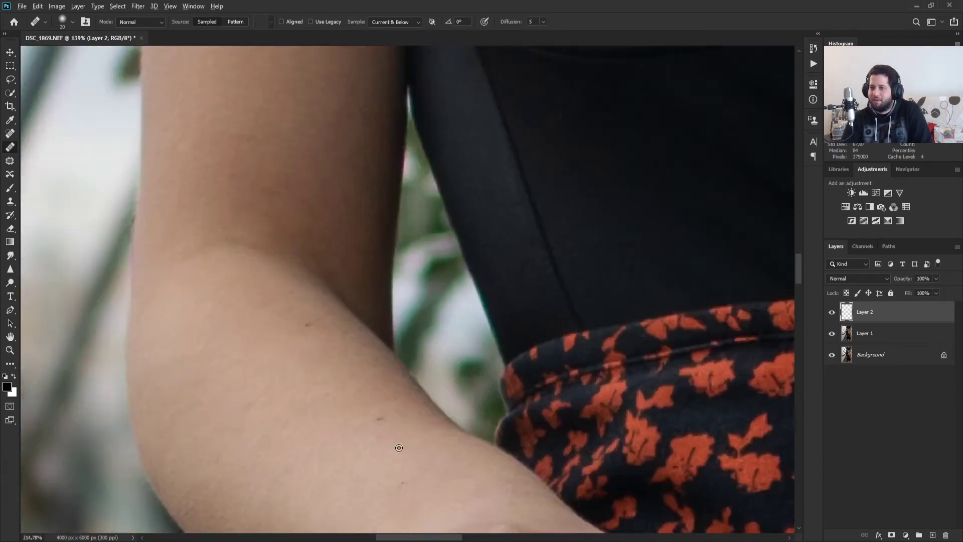
{"action": "left_click", "coordinate": [373, 394]}
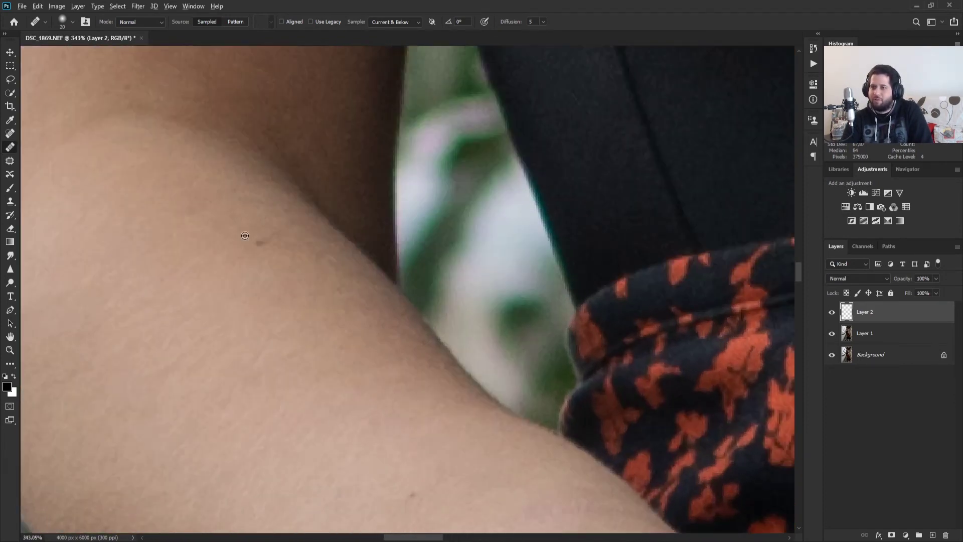
{"action": "left_click", "coordinate": [262, 245]}
{"action": "scroll", "coordinate": [386, 380], "scroll_direction": "down", "scroll_amount": 3}
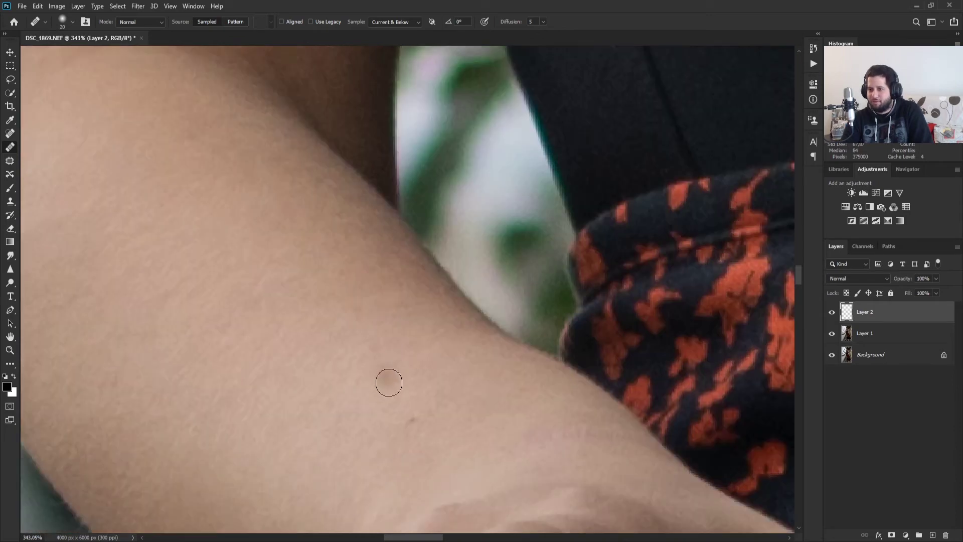
{"action": "left_click", "coordinate": [414, 335]}
{"action": "scroll", "coordinate": [536, 306], "scroll_direction": "down", "scroll_amount": 5}
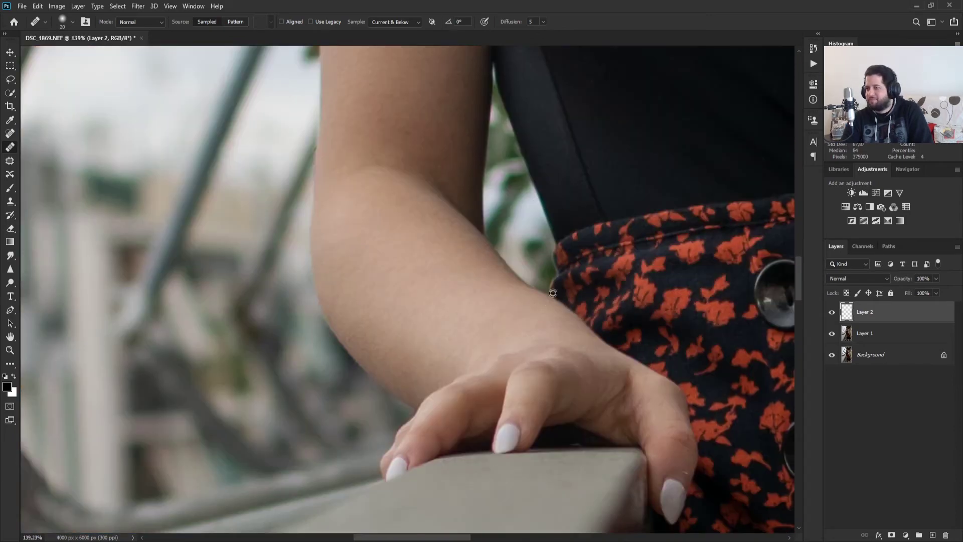
Step: Heal the moles on the lit upper arm beside the black top and the mark on top of that shoulder
{"action": "scroll", "coordinate": [534, 263], "scroll_direction": "up", "scroll_amount": 3}
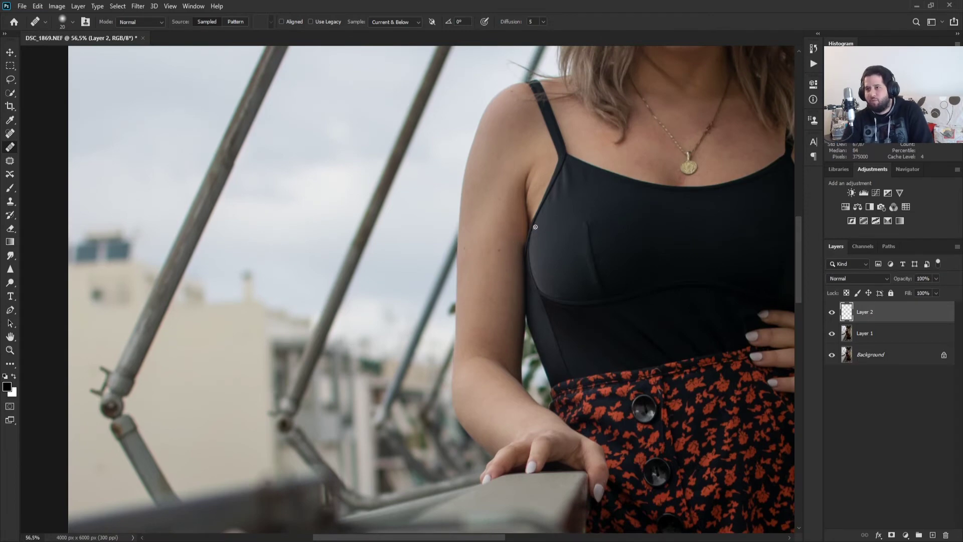
{"action": "scroll", "coordinate": [535, 227], "scroll_direction": "up", "scroll_amount": 5}
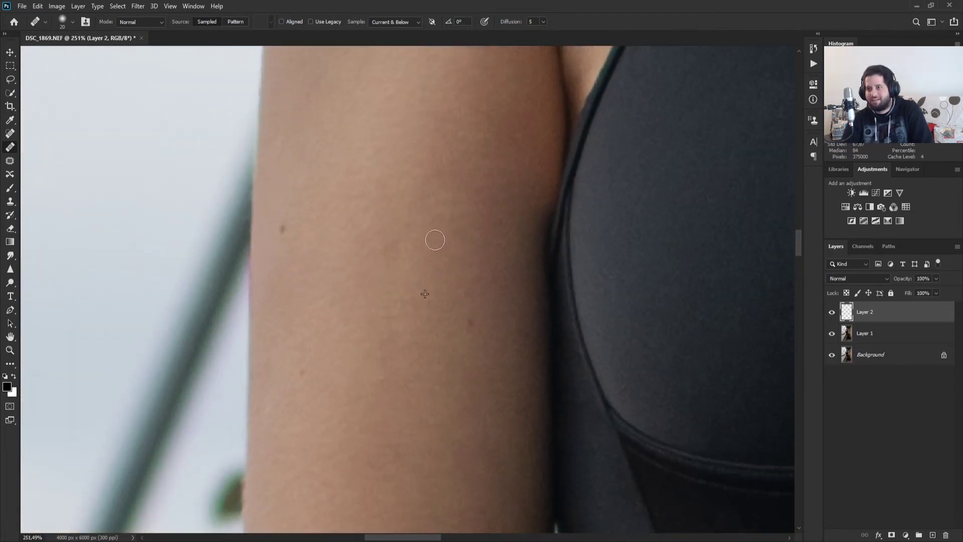
{"action": "left_click", "coordinate": [434, 237]}
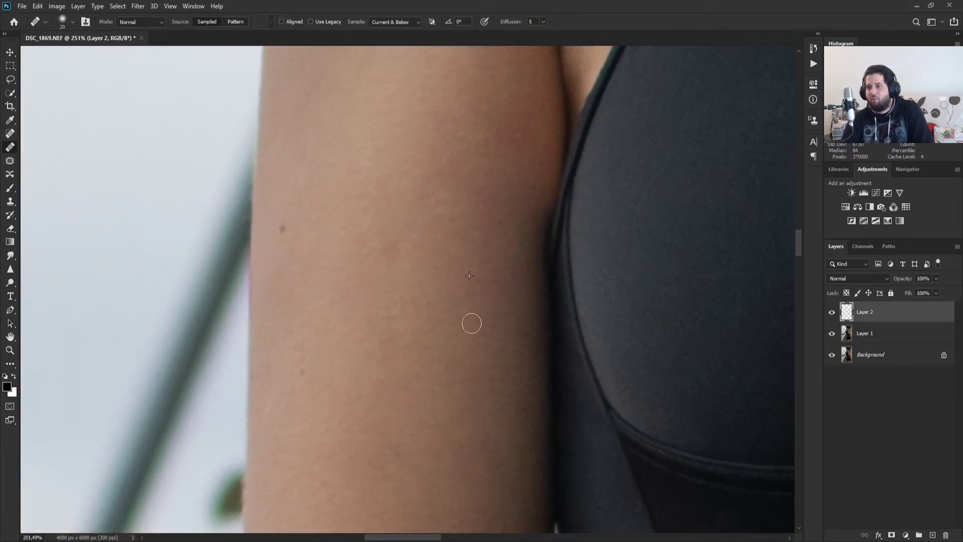
{"action": "left_click", "coordinate": [286, 272], "text": "alt"}
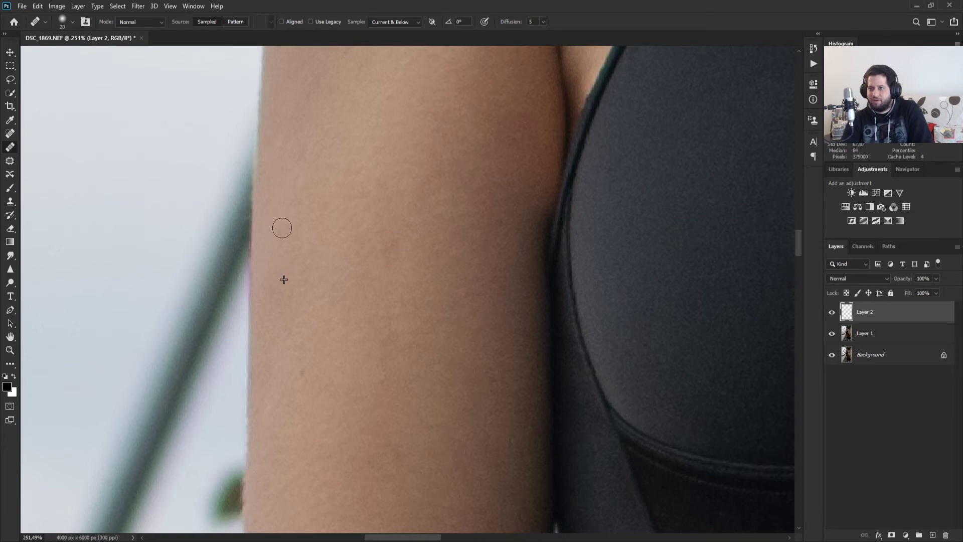
{"action": "scroll", "coordinate": [301, 315], "scroll_direction": "down", "scroll_amount": 5}
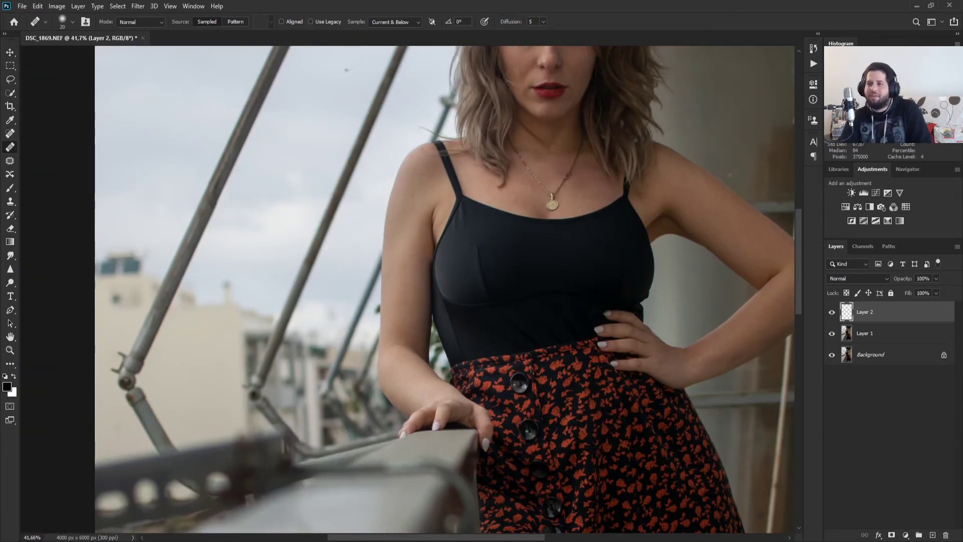
{"action": "scroll", "coordinate": [451, 140], "scroll_direction": "up", "scroll_amount": 8}
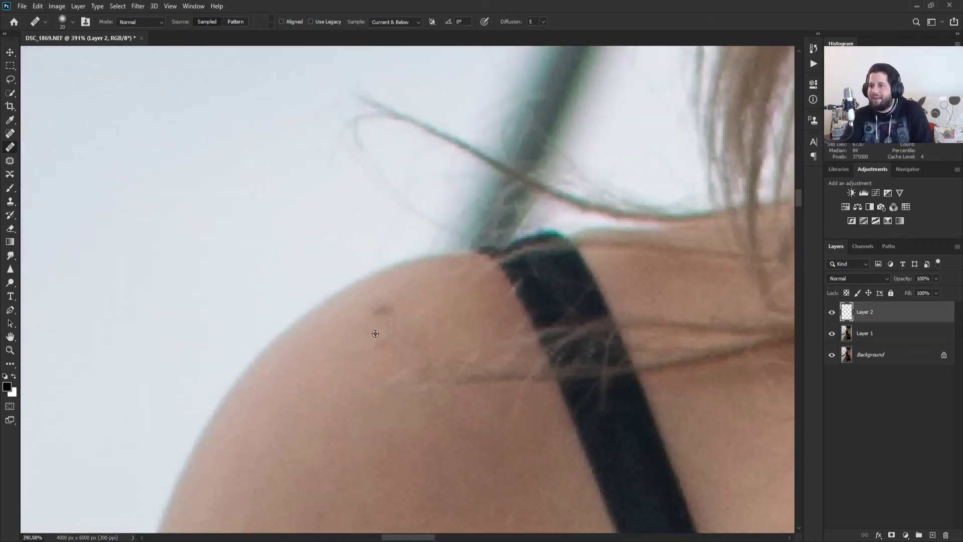
{"action": "scroll", "coordinate": [602, 337], "scroll_direction": "down", "scroll_amount": 5}
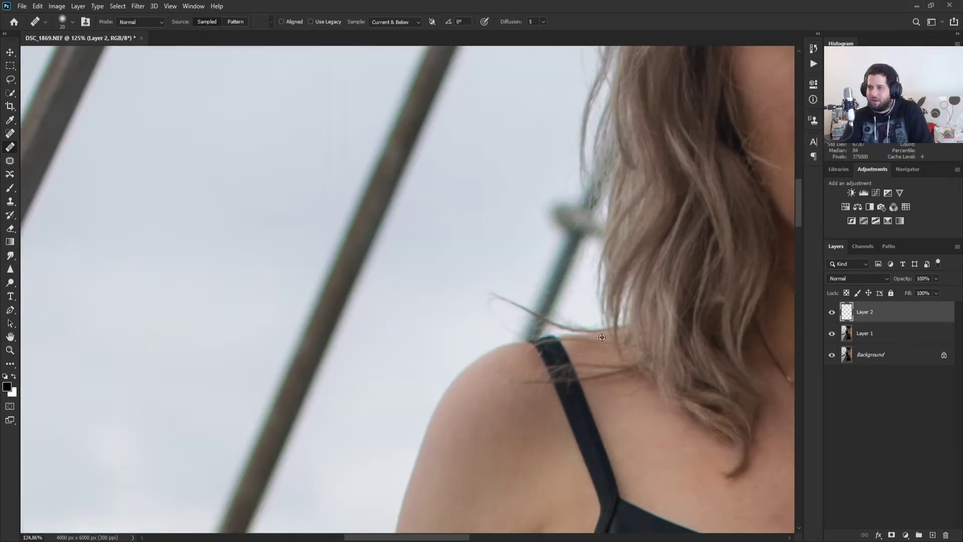
Step: Compare the portrait with and without the healing on Layer 2
{"action": "scroll", "coordinate": [602, 337], "scroll_direction": "down", "scroll_amount": 6}
{"action": "scroll", "coordinate": [780, 390], "scroll_direction": "up", "scroll_amount": 3}
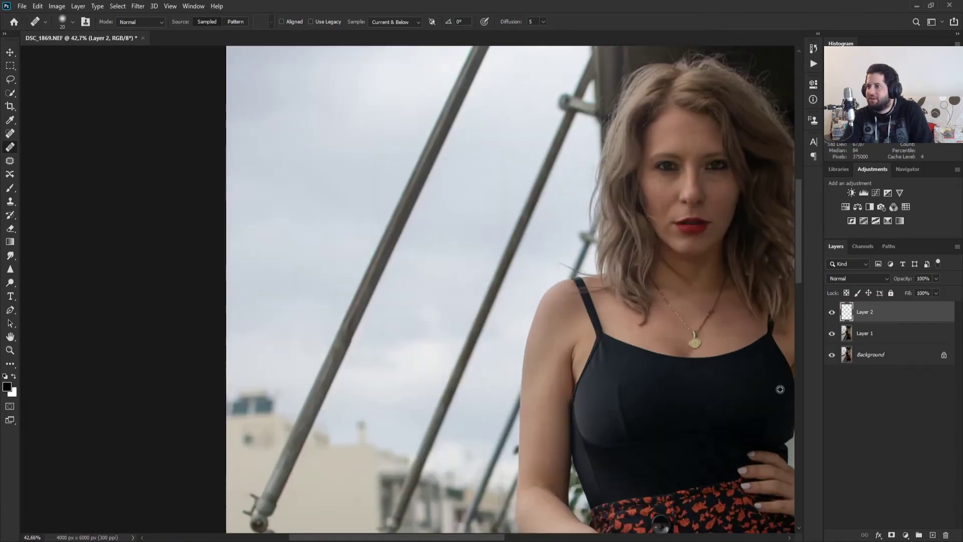
{"action": "scroll", "coordinate": [760, 373], "scroll_direction": "up", "scroll_amount": 4}
{"action": "scroll", "coordinate": [717, 292], "scroll_direction": "down", "scroll_amount": 6}
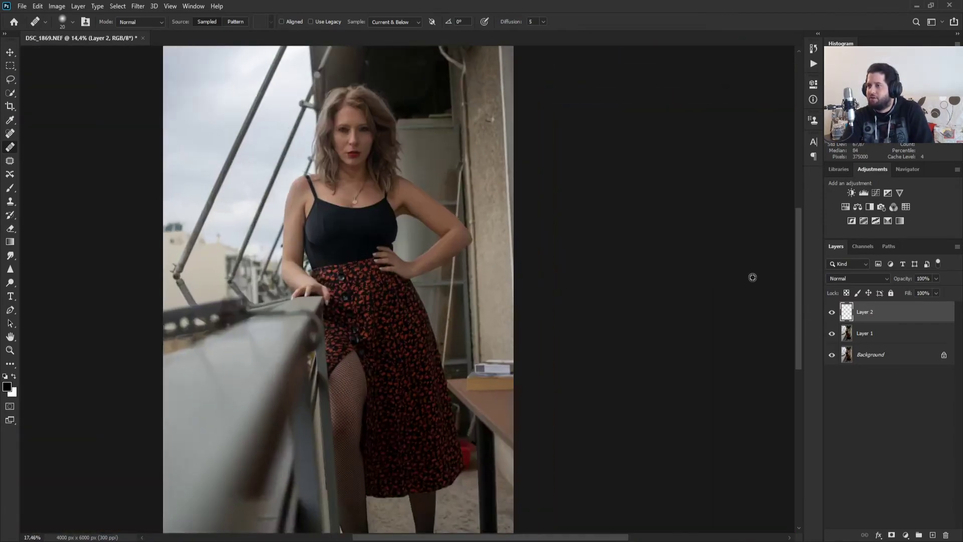
{"action": "scroll", "coordinate": [325, 226], "scroll_direction": "up", "scroll_amount": 2}
{"action": "scroll", "coordinate": [325, 226], "scroll_direction": "up", "scroll_amount": 2}
{"action": "left_click_drag", "start_coordinate": [245, 167], "coordinate": [414, 297]}
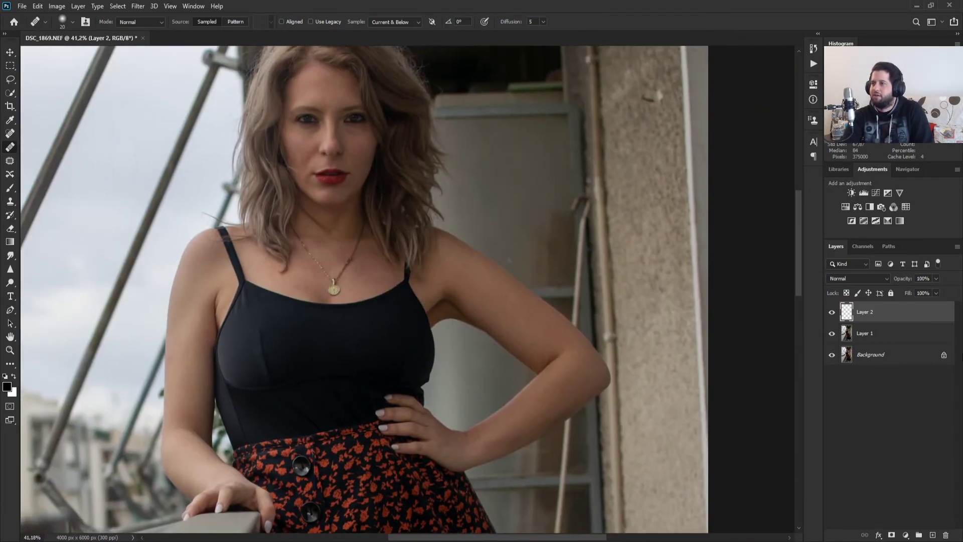
{"action": "left_click", "coordinate": [831, 316]}
{"action": "left_click", "coordinate": [831, 316]}
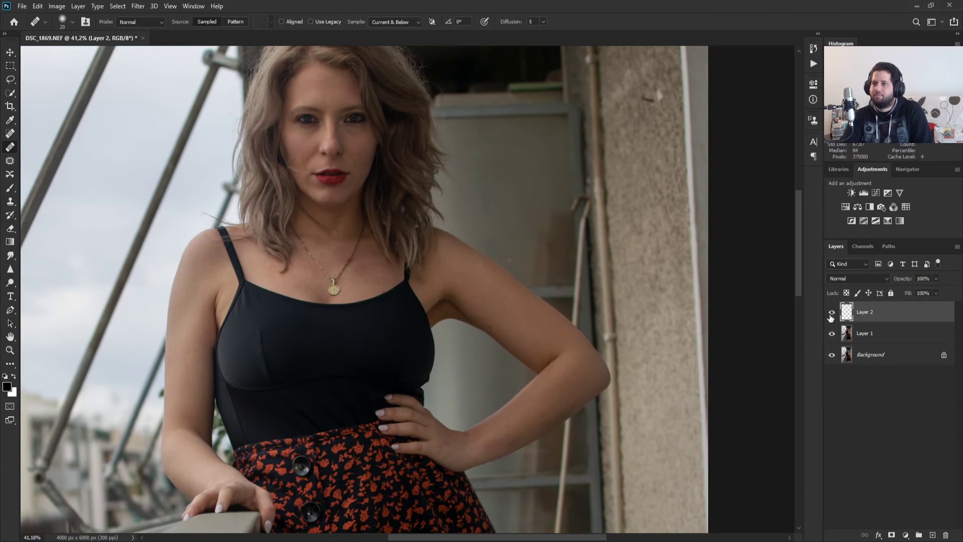
{"action": "left_click", "coordinate": [831, 316]}
{"action": "left_click", "coordinate": [831, 316]}
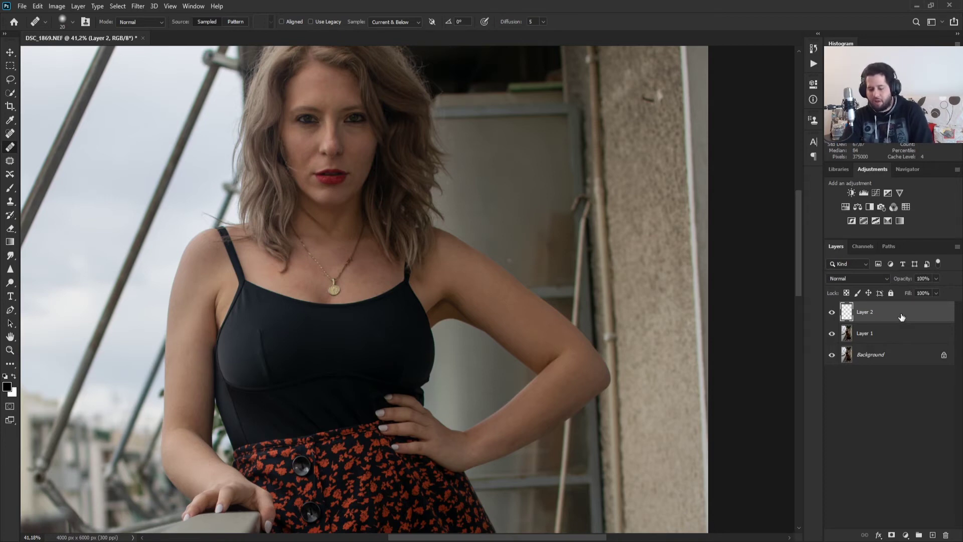
Step: Merge all visible layers into a new layer and build a frequency separation group with Blur and Details layers and an empty layer between them
{"action": "key", "text": "ctrl+shift+alt+e"}
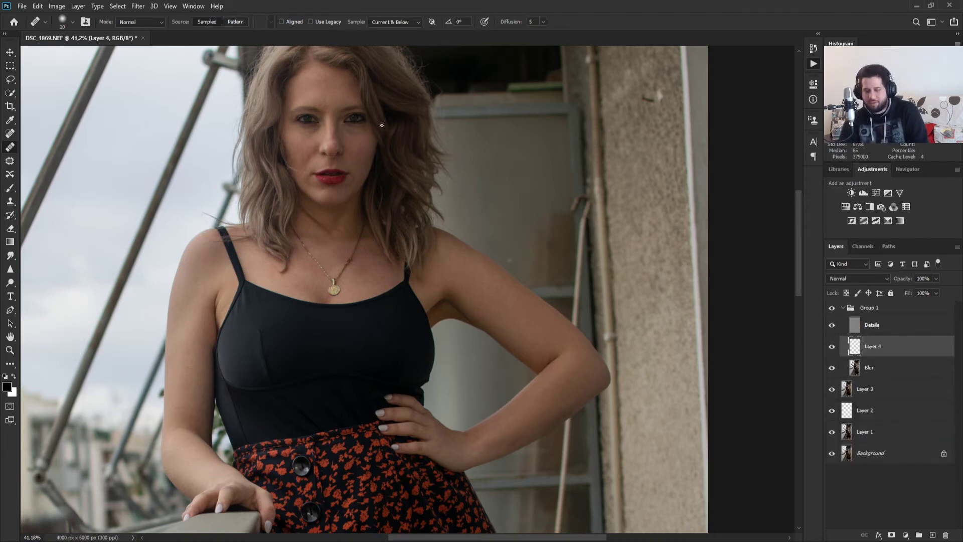
Step: Hide the Details layer and Layer 4 and examine the colour transitions of the arm and chest on the Blur layer
{"action": "key", "text": "b"}
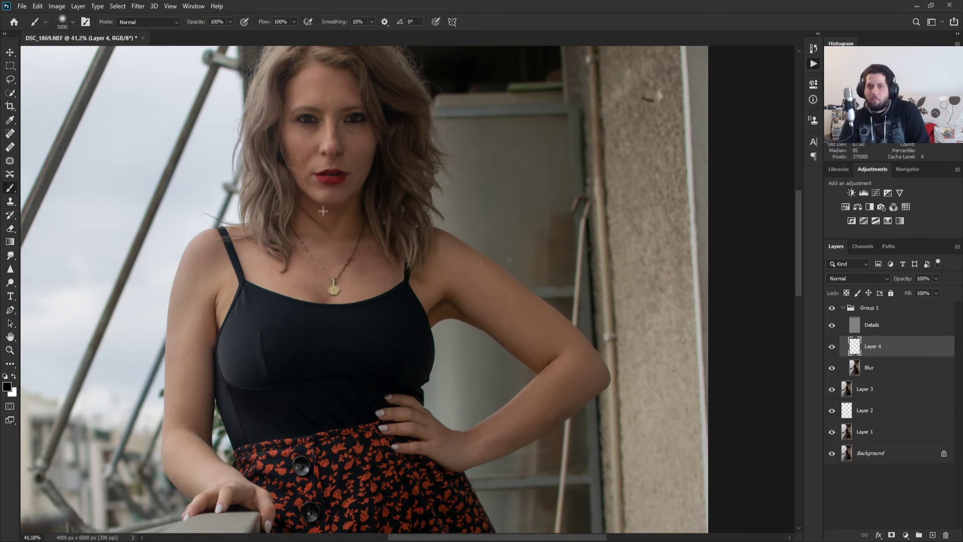
{"action": "scroll", "coordinate": [595, 308], "scroll_direction": "down", "scroll_amount": 3}
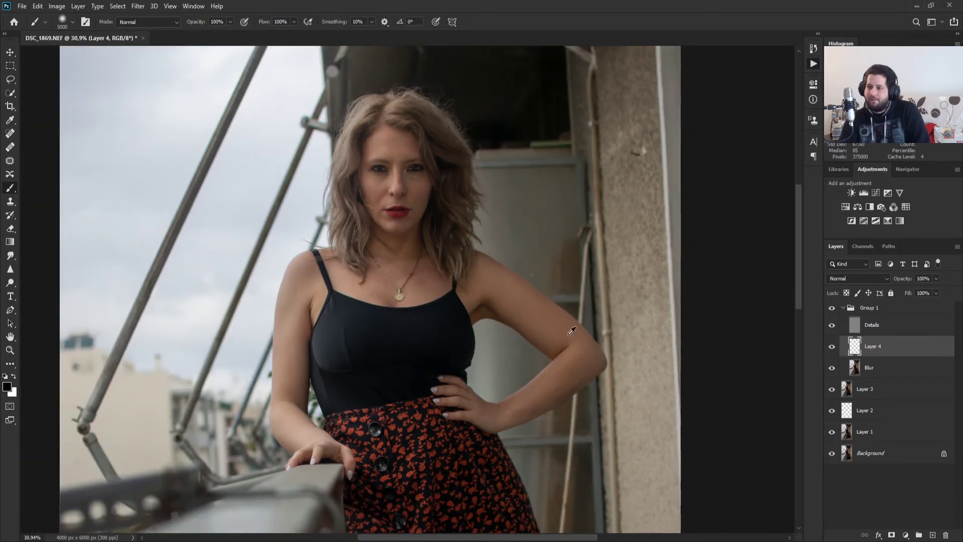
{"action": "scroll", "coordinate": [517, 326], "scroll_direction": "up", "scroll_amount": 5}
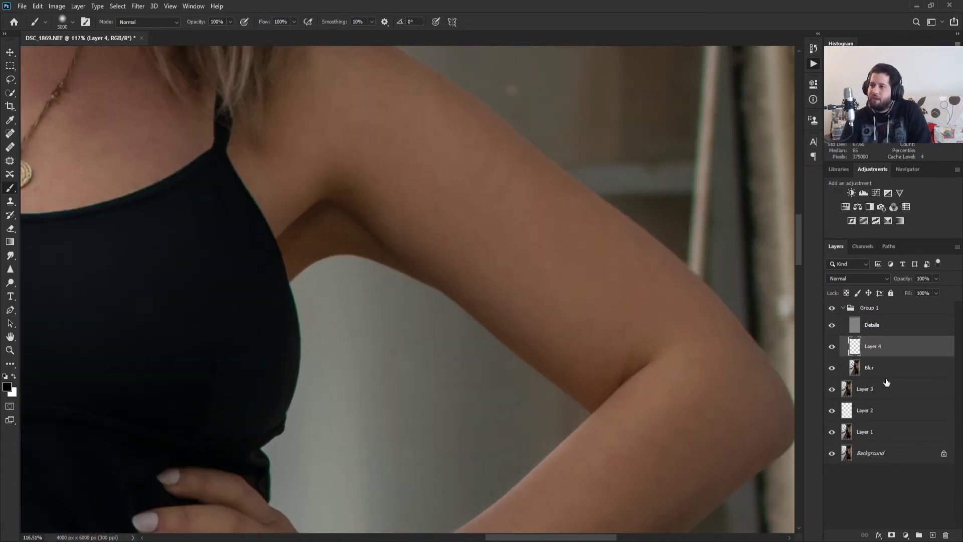
{"action": "left_click", "coordinate": [888, 376]}
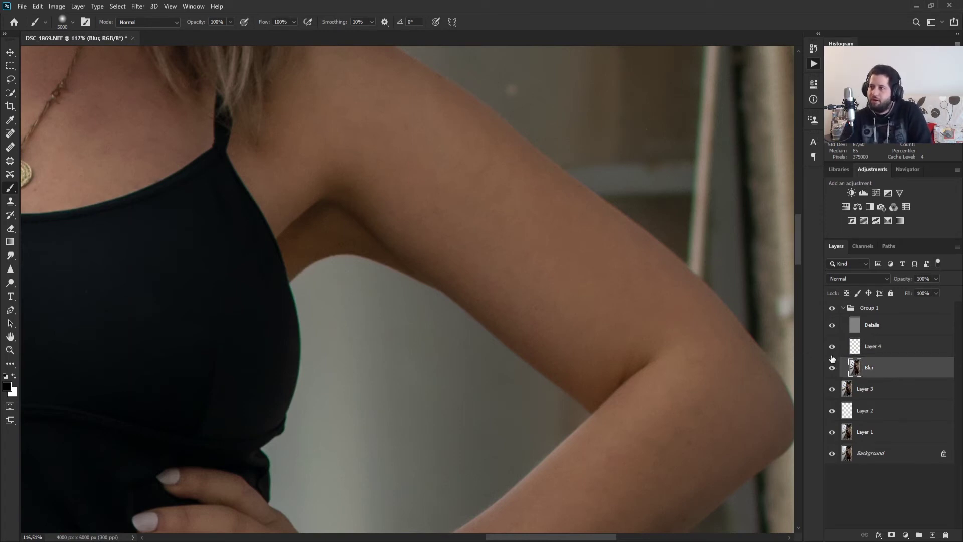
{"action": "left_click", "coordinate": [832, 326]}
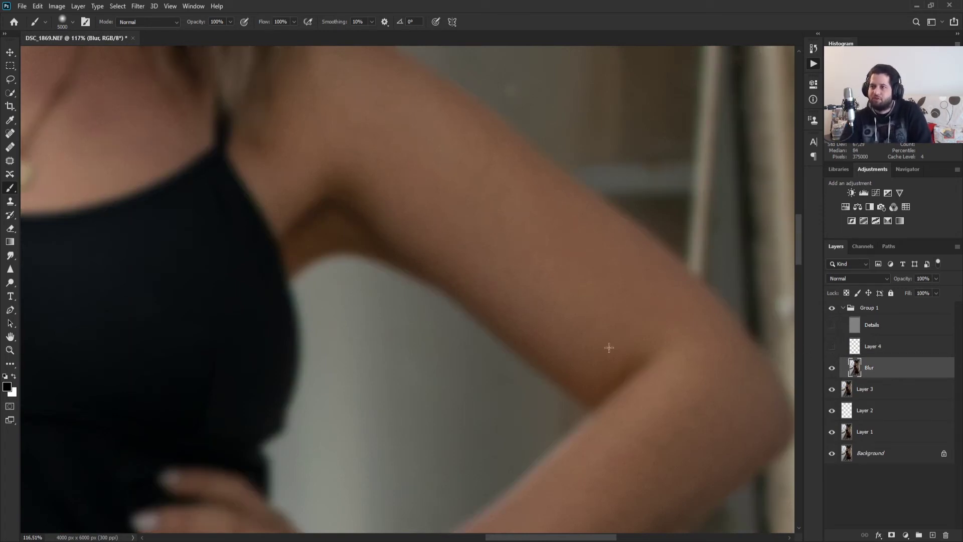
{"action": "scroll", "coordinate": [333, 400], "scroll_direction": "down", "scroll_amount": 6}
{"action": "scroll", "coordinate": [95, 318], "scroll_direction": "up", "scroll_amount": 5}
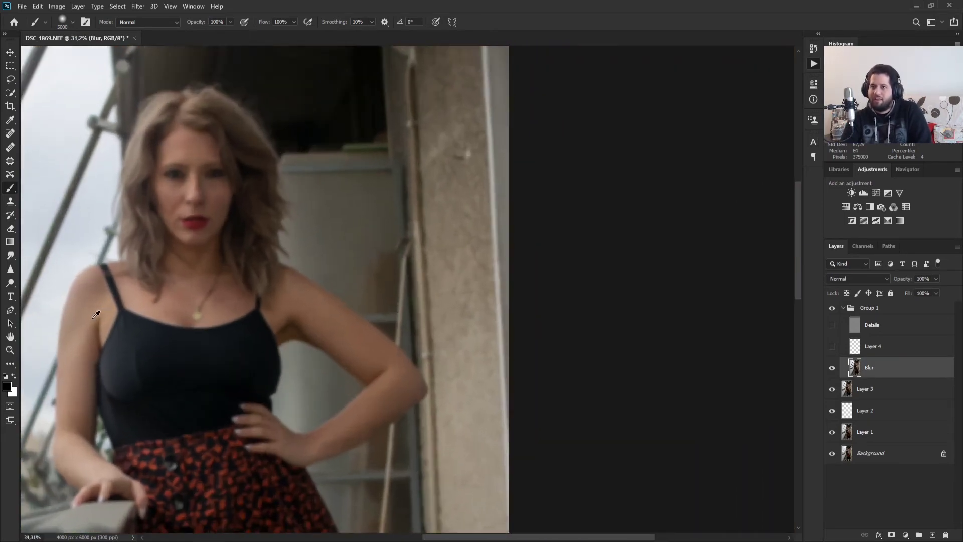
{"action": "scroll", "coordinate": [69, 308], "scroll_direction": "up", "scroll_amount": 2}
{"action": "left_click_drag", "start_coordinate": [188, 293], "coordinate": [150, 318]}
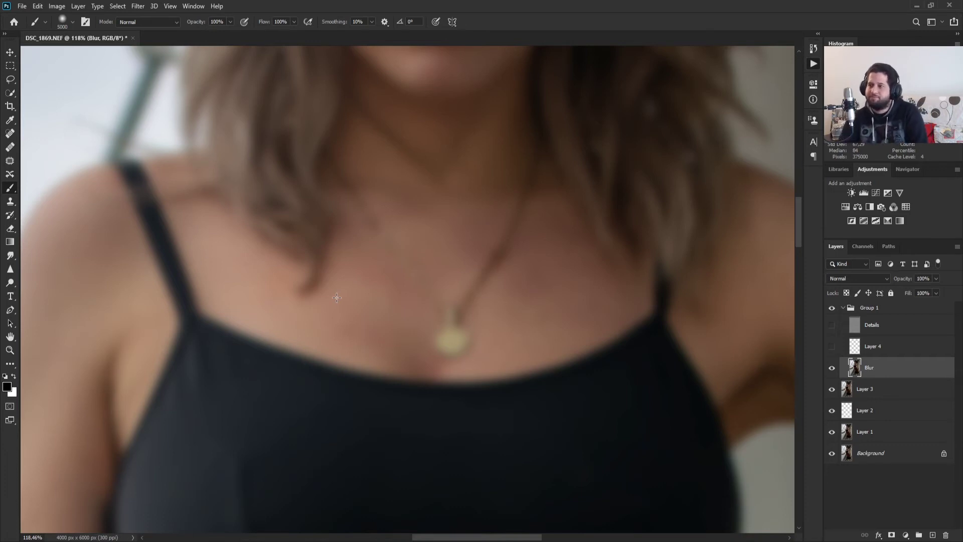
Step: Show the Details layer and Layer 4 again and make Layer 4 the active layer
{"action": "left_click", "coordinate": [832, 325]}
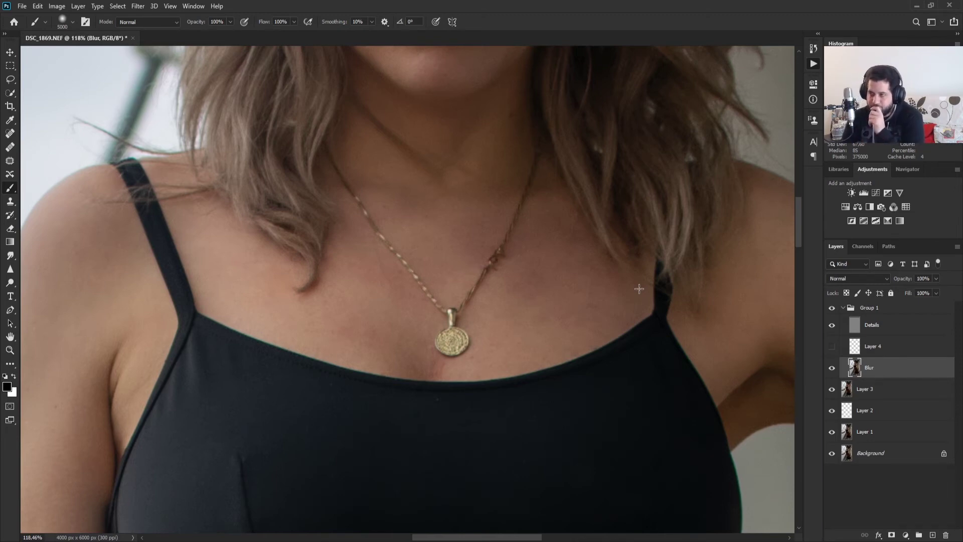
{"action": "left_click", "coordinate": [904, 353]}
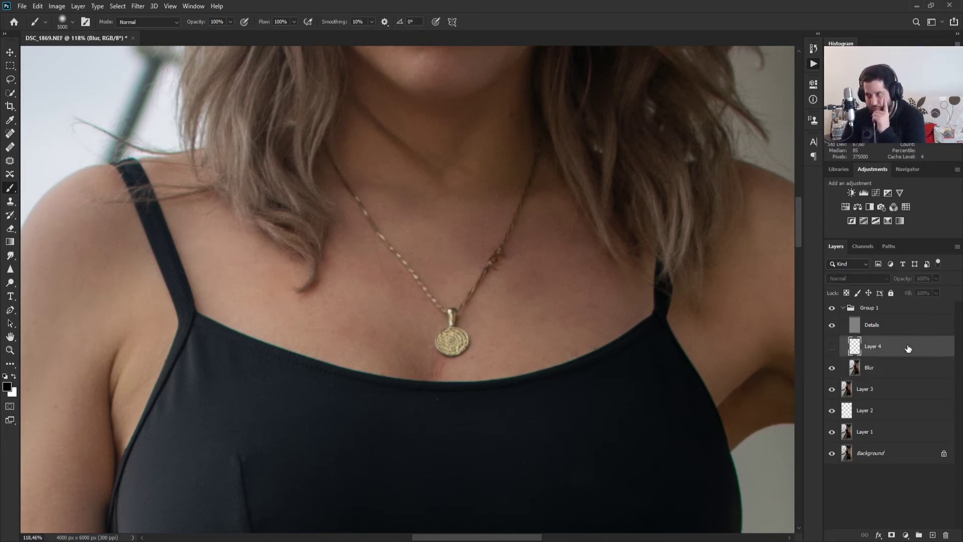
{"action": "left_click", "coordinate": [831, 346]}
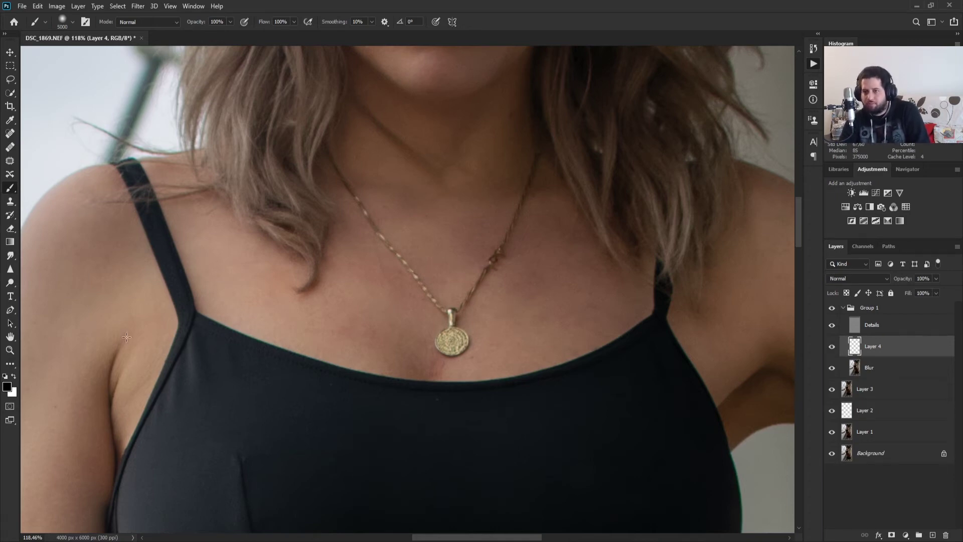
Step: Set up the Brush with a skin colour sampled from the chest and a size of 40 px
{"action": "left_click", "coordinate": [368, 299], "text": "alt"}
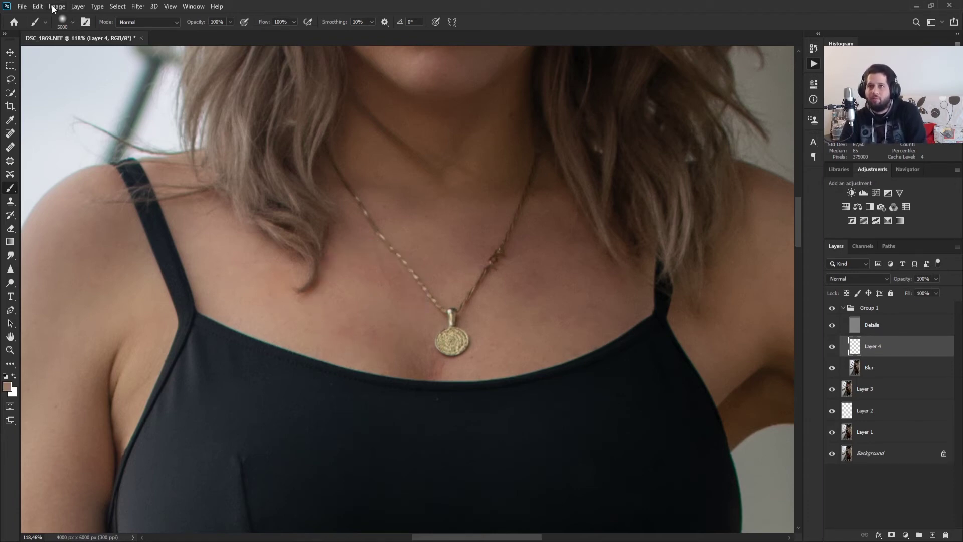
{"action": "key", "text": "bracketleft"}
{"action": "key", "text": "bracketleft"}
{"action": "key", "text": "bracketleft"}
{"action": "key", "text": "bracketleft"}
{"action": "key", "text": "bracketleft"}
{"action": "key", "text": "bracketleft"}
{"action": "key", "text": "bracketleft"}
{"action": "key", "text": "bracketleft"}
{"action": "key", "text": "bracketleft"}
{"action": "key", "text": "bracketleft"}
{"action": "key", "text": "bracketleft"}
{"action": "key", "text": "bracketleft"}
{"action": "key", "text": "bracketleft"}
{"action": "key", "text": "bracketleft"}
{"action": "key", "text": "bracketleft"}
{"action": "key", "text": "bracketleft"}
{"action": "key", "text": "bracketleft"}
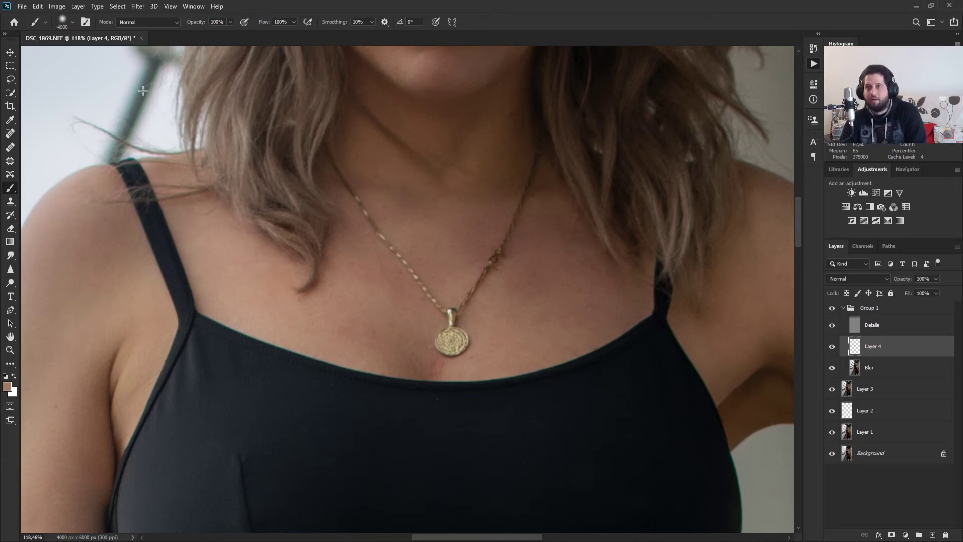
{"action": "key", "text": "bracketleft"}
{"action": "key", "text": "bracketleft"}
{"action": "key", "text": "bracketleft"}
{"action": "key", "text": "bracketleft"}
{"action": "key", "text": "bracketleft"}
{"action": "key", "text": "bracketleft"}
{"action": "key", "text": "bracketleft"}
{"action": "key", "text": "bracketleft"}
{"action": "key", "text": "bracketleft"}
{"action": "key", "text": "bracketleft"}
{"action": "key", "text": "bracketleft"}
{"action": "key", "text": "bracketleft"}
{"action": "key", "text": "bracketleft"}
{"action": "key", "text": "bracketleft"}
{"action": "key", "text": "bracketleft"}
{"action": "key", "text": "bracketleft"}
{"action": "key", "text": "bracketleft"}
{"action": "key", "text": "bracketleft"}
{"action": "key", "text": "bracketleft"}
{"action": "key", "text": "bracketleft"}
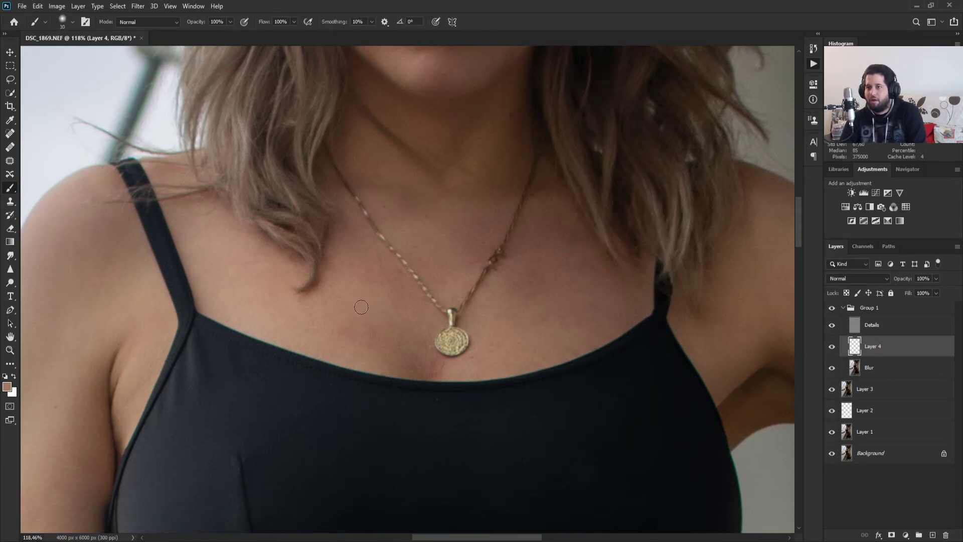
{"action": "left_click", "coordinate": [351, 295], "text": "alt"}
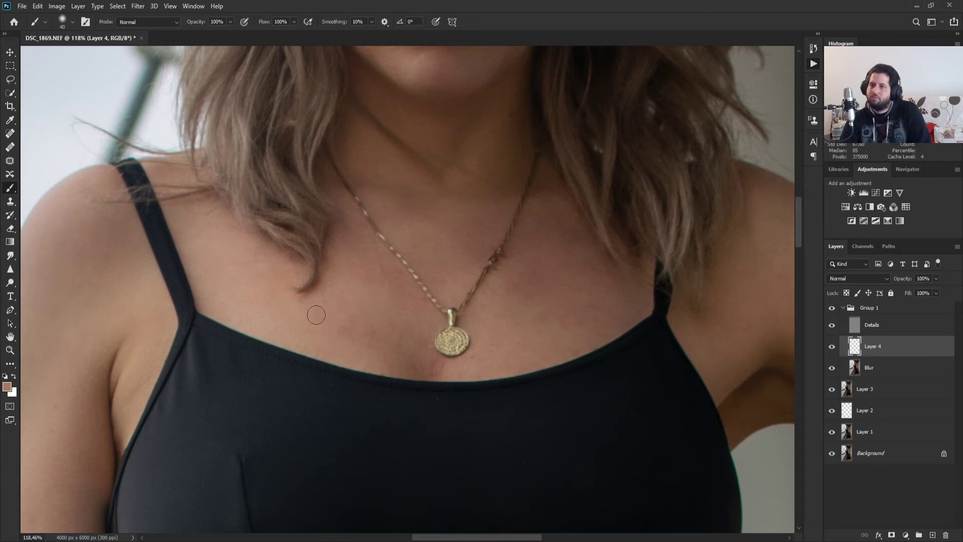
Step: Delete Layer 4 and add a new empty layer between Blur and Details
{"action": "mouse_move", "coordinate": [327, 301]}
{"action": "left_mouse_down"}
{"action": "mouse_move", "coordinate": [301, 323]}
{"action": "mouse_move", "coordinate": [292, 313]}
{"action": "mouse_move", "coordinate": [332, 335]}
{"action": "left_mouse_up"}
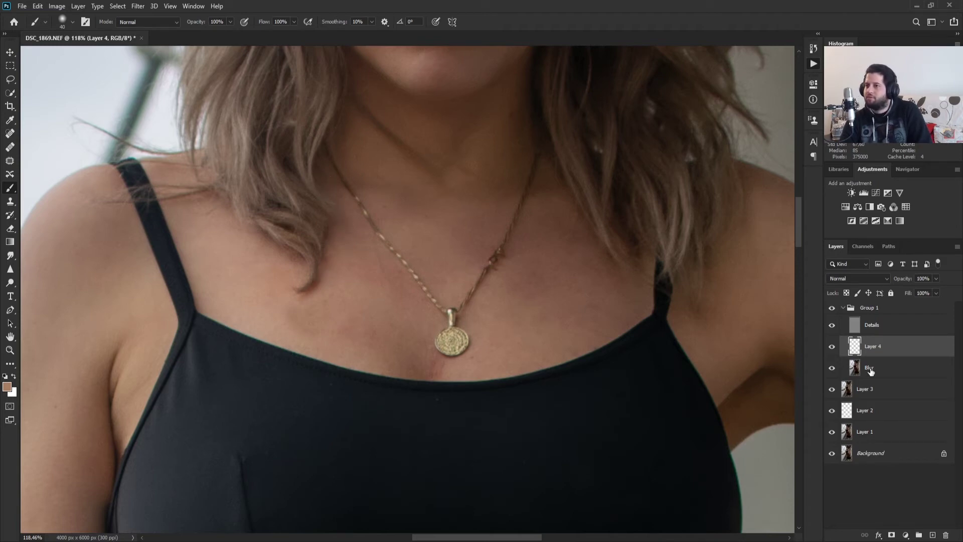
{"action": "key", "text": "Delete"}
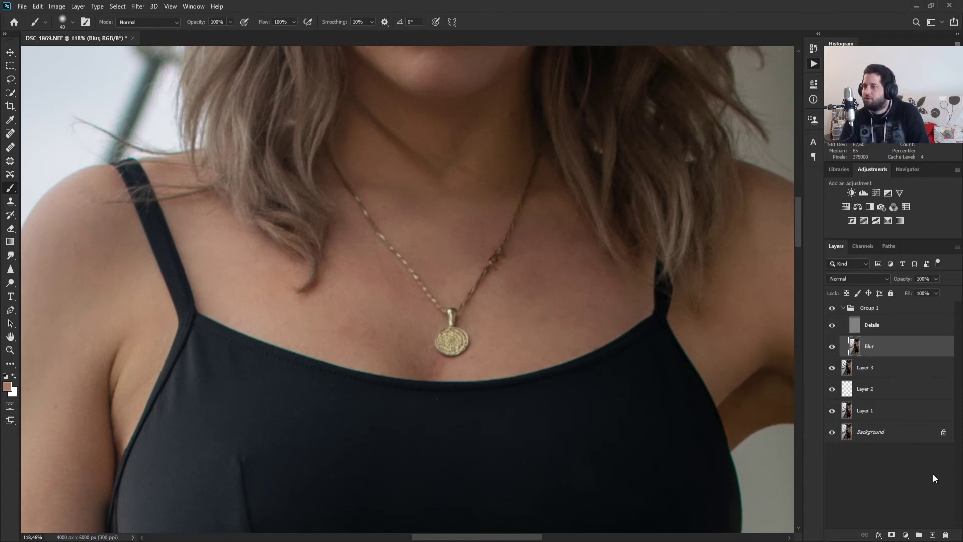
{"action": "left_click", "coordinate": [932, 535]}
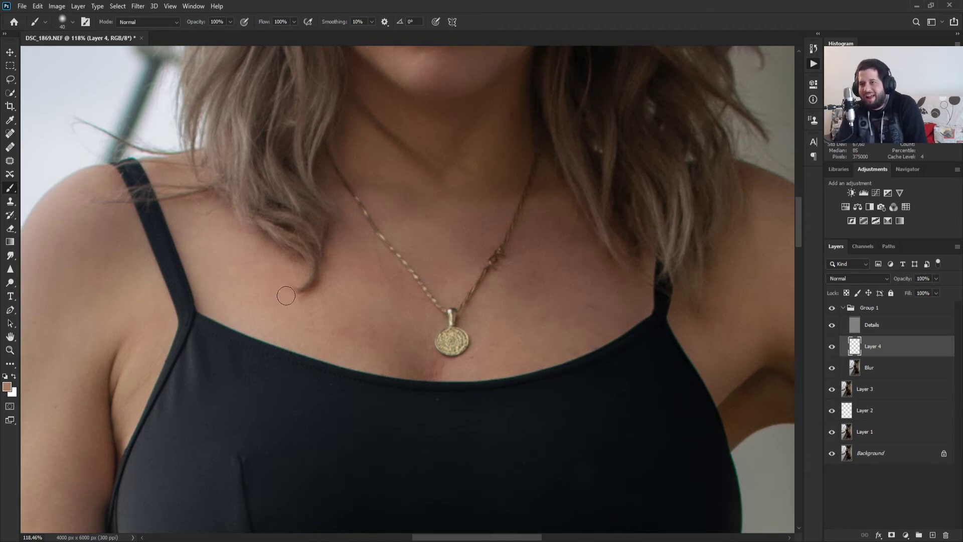
Step: Set the brush flow to 5% and paint sampled skin colour over the uneven patches between the hair tip and the pendant
{"action": "scroll", "coordinate": [264, 299], "scroll_direction": "up", "scroll_amount": 5}
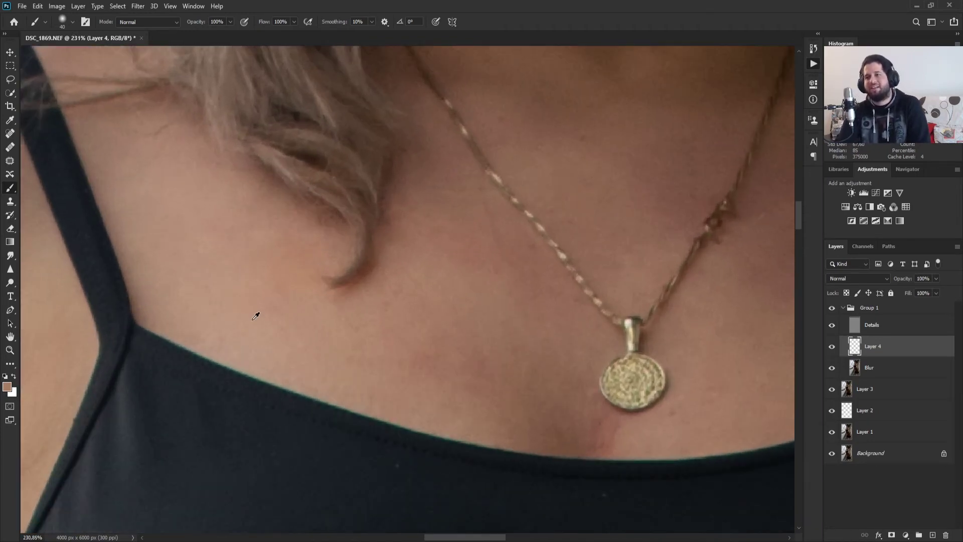
{"action": "scroll", "coordinate": [330, 339], "scroll_direction": "up", "scroll_amount": 1}
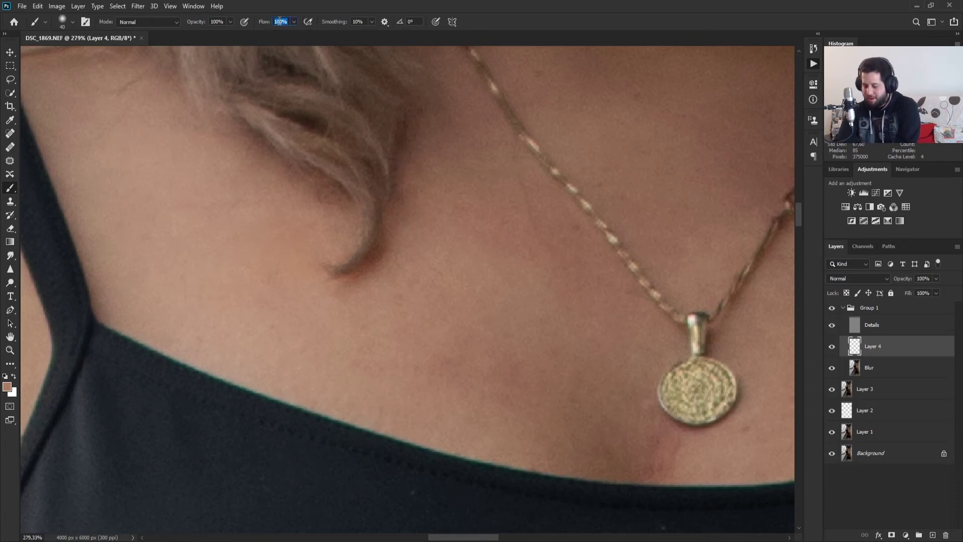
{"action": "left_click", "coordinate": [415, 329], "text": "alt"}
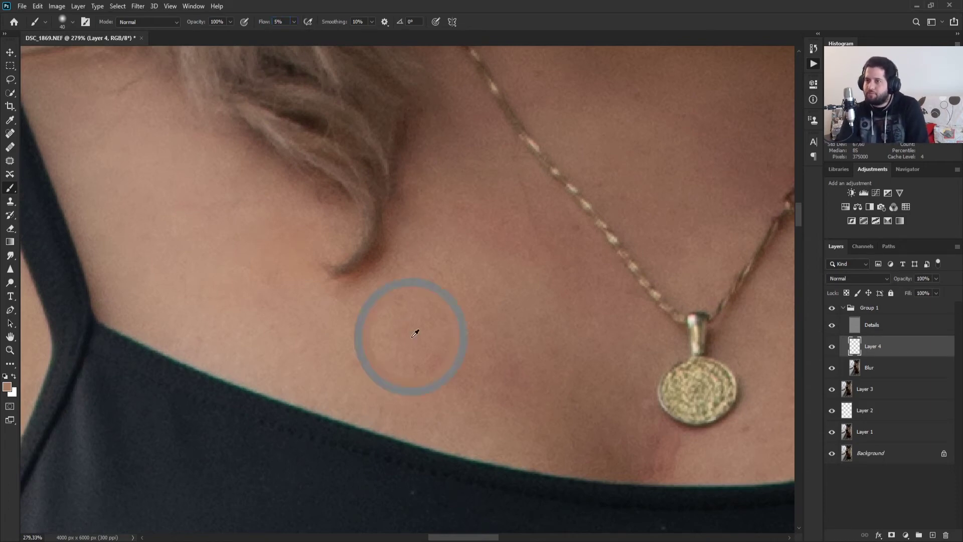
{"action": "left_click", "coordinate": [330, 324], "text": "alt"}
{"action": "left_click", "coordinate": [329, 325], "text": "alt"}
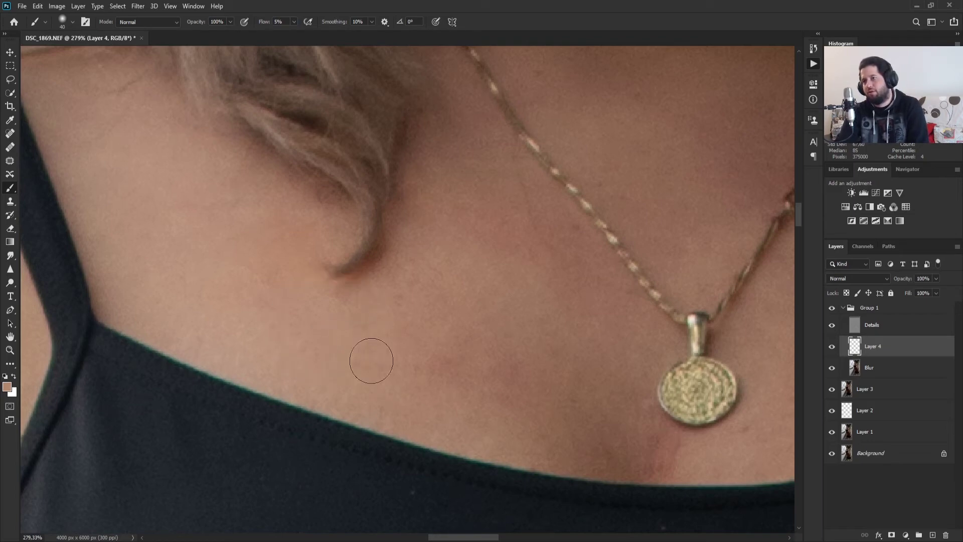
{"action": "mouse_move", "coordinate": [371, 360]}
{"action": "left_mouse_down"}
{"action": "mouse_move", "coordinate": [394, 370]}
{"action": "mouse_move", "coordinate": [448, 363]}
{"action": "mouse_move", "coordinate": [404, 325]}
{"action": "mouse_move", "coordinate": [392, 328]}
{"action": "mouse_move", "coordinate": [385, 312]}
{"action": "mouse_move", "coordinate": [368, 328]}
{"action": "mouse_move", "coordinate": [386, 377]}
{"action": "mouse_move", "coordinate": [431, 370]}
{"action": "mouse_move", "coordinate": [407, 373]}
{"action": "mouse_move", "coordinate": [403, 331]}
{"action": "mouse_move", "coordinate": [387, 321]}
{"action": "mouse_move", "coordinate": [446, 376]}
{"action": "mouse_move", "coordinate": [467, 363]}
{"action": "mouse_move", "coordinate": [433, 372]}
{"action": "mouse_move", "coordinate": [457, 401]}
{"action": "mouse_move", "coordinate": [456, 360]}
{"action": "mouse_move", "coordinate": [496, 385]}
{"action": "mouse_move", "coordinate": [479, 397]}
{"action": "mouse_move", "coordinate": [475, 345]}
{"action": "mouse_move", "coordinate": [448, 328]}
{"action": "mouse_move", "coordinate": [390, 328]}
{"action": "mouse_move", "coordinate": [359, 352]}
{"action": "mouse_move", "coordinate": [378, 385]}
{"action": "mouse_move", "coordinate": [570, 414]}
{"action": "mouse_move", "coordinate": [485, 369]}
{"action": "left_mouse_up"}
{"action": "scroll", "coordinate": [486, 370], "scroll_direction": "down", "scroll_amount": 5}
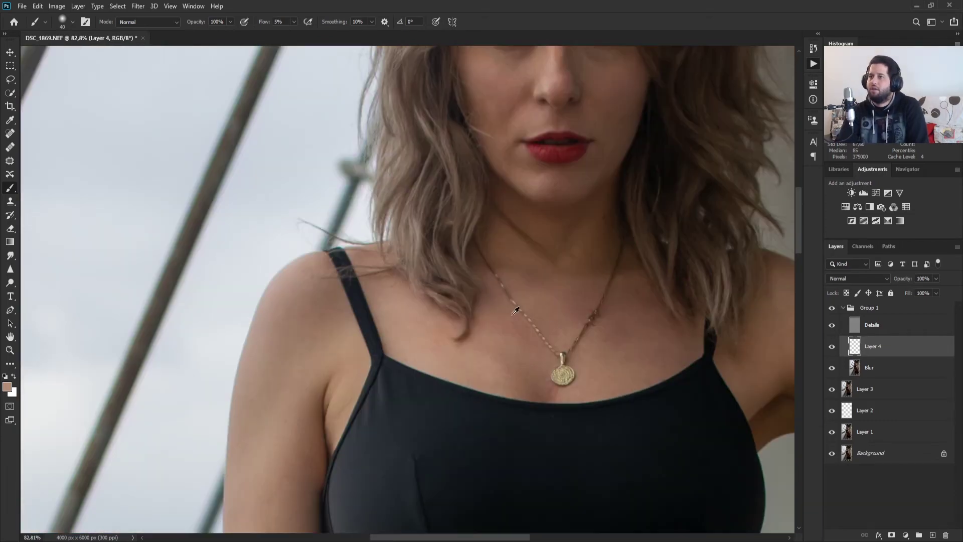
Step: Even out the skin tone on the shoulder and upper arm against the sky with softly brushed sampled colours
{"action": "scroll", "coordinate": [281, 351], "scroll_direction": "up", "scroll_amount": 5}
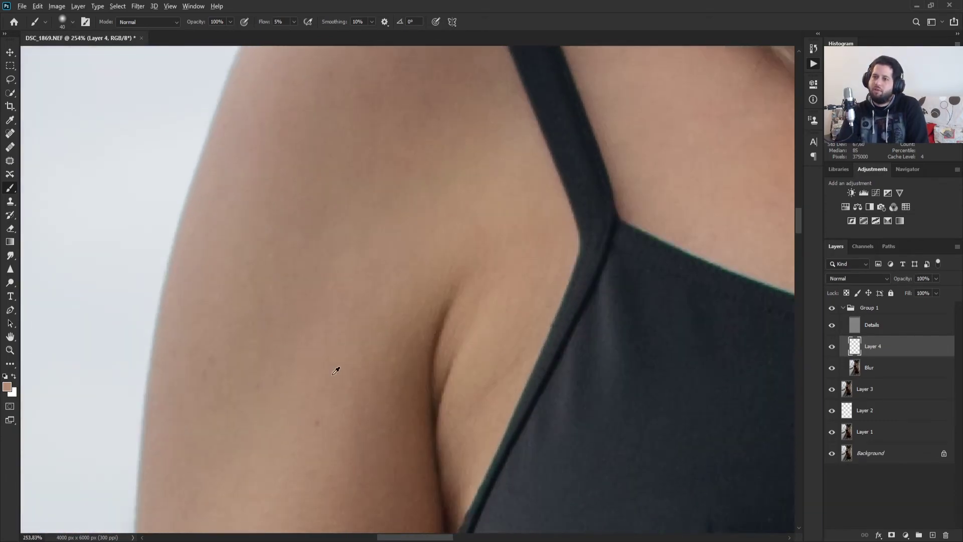
{"action": "mouse_move", "coordinate": [335, 371]}
{"action": "left_mouse_down"}
{"action": "mouse_move", "coordinate": [312, 412]}
{"action": "mouse_move", "coordinate": [324, 374]}
{"action": "left_mouse_up"}
{"action": "scroll", "coordinate": [406, 286], "scroll_direction": "down", "scroll_amount": 5}
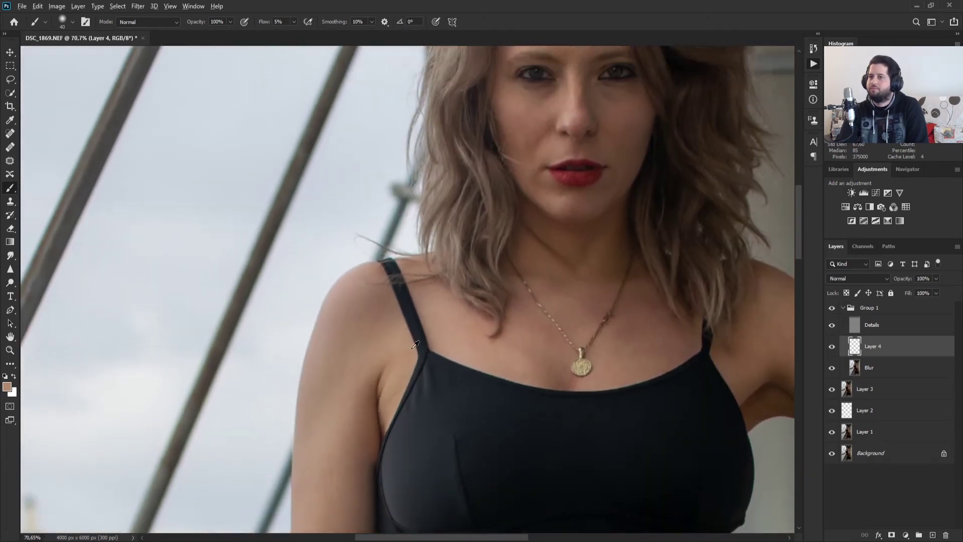
{"action": "scroll", "coordinate": [415, 345], "scroll_direction": "up", "scroll_amount": 5}
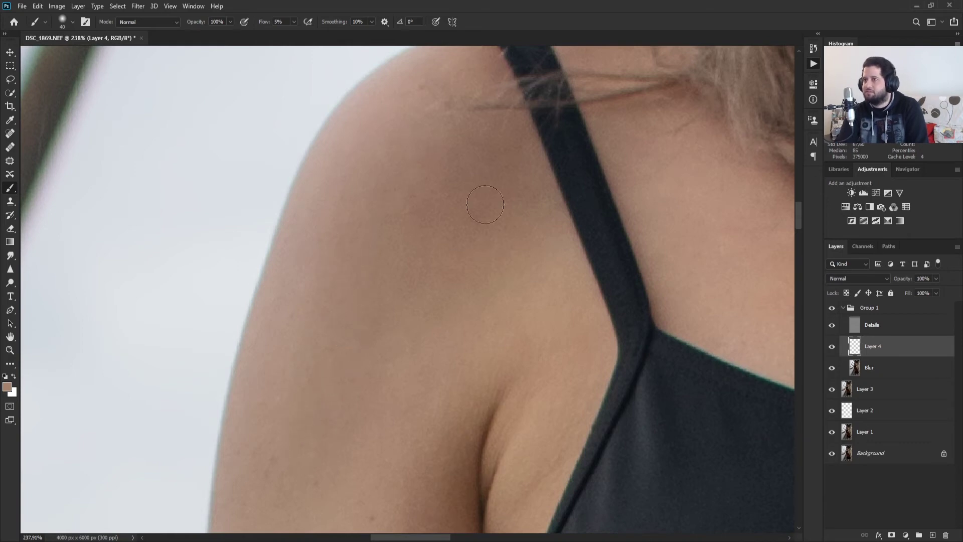
{"action": "scroll", "coordinate": [512, 333], "scroll_direction": "down", "scroll_amount": 5}
{"action": "left_click_drag", "start_coordinate": [530, 346], "coordinate": [415, 374]}
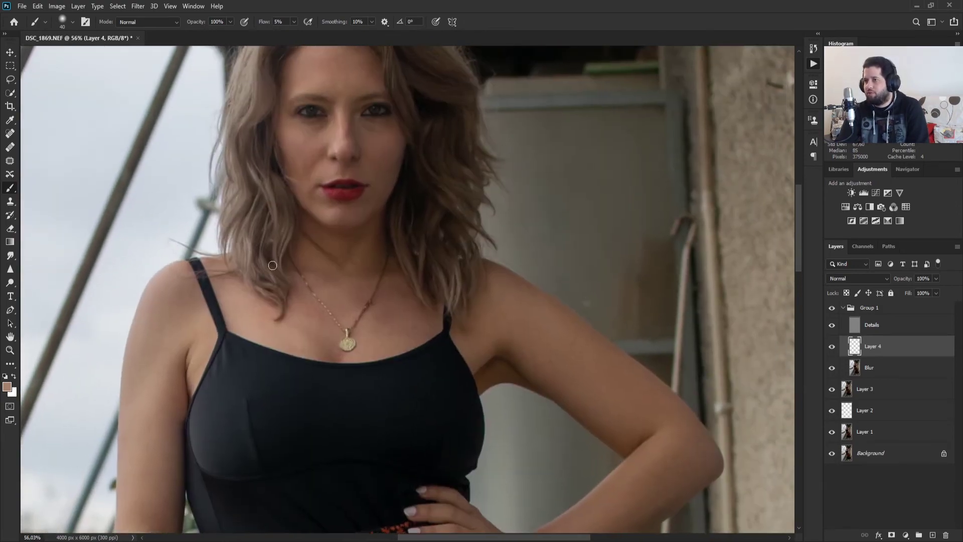
Step: Paint sampled cheek colours over the dark circle and upper cheek below the eye on the sky side of the face
{"action": "scroll", "coordinate": [272, 264], "scroll_direction": "up", "scroll_amount": 10}
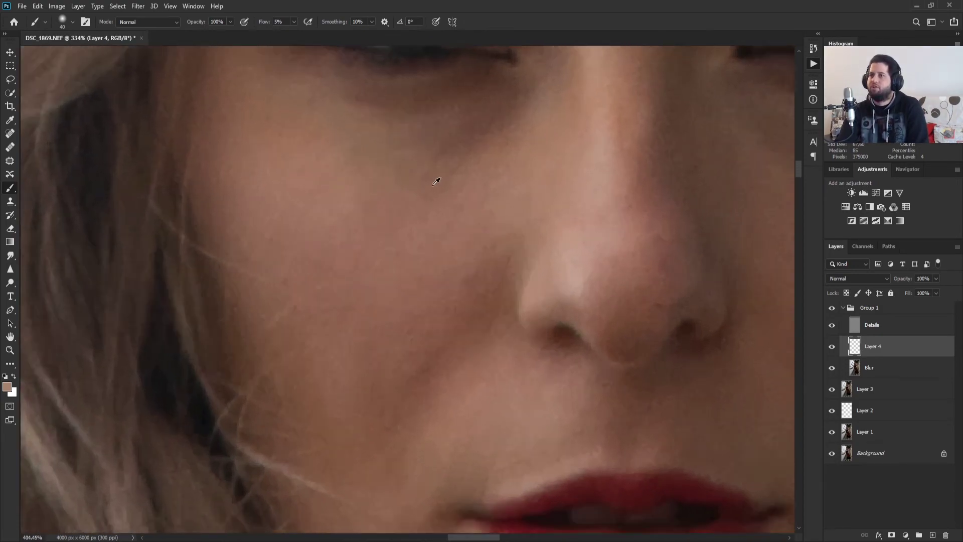
{"action": "scroll", "coordinate": [409, 215], "scroll_direction": "down", "scroll_amount": 3}
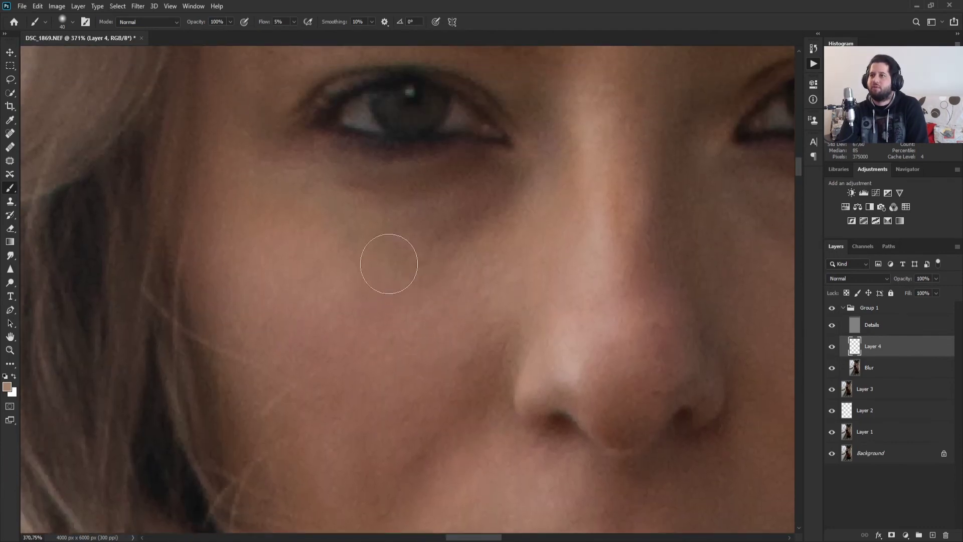
{"action": "left_click", "coordinate": [378, 263], "text": "alt"}
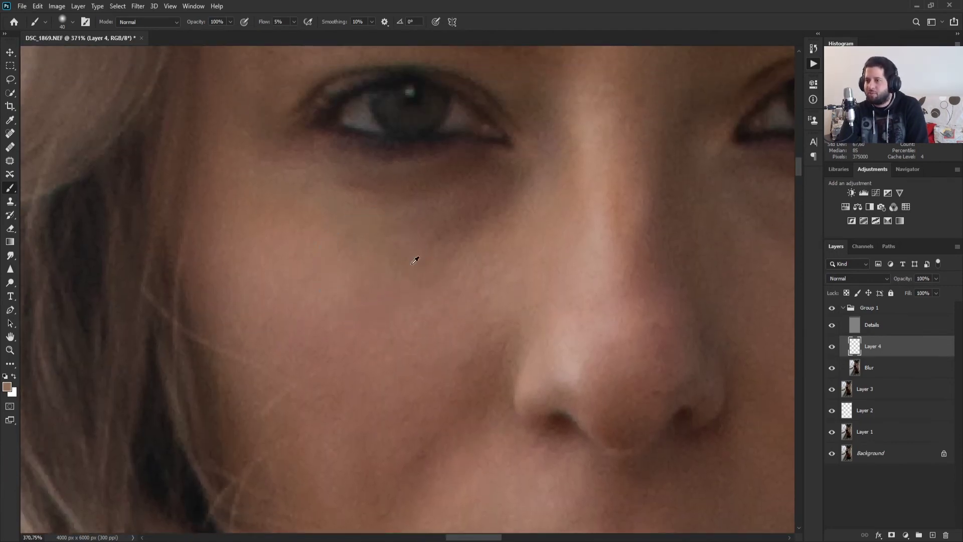
{"action": "mouse_move", "coordinate": [442, 251]}
{"action": "left_mouse_down"}
{"action": "mouse_move", "coordinate": [403, 258]}
{"action": "mouse_move", "coordinate": [392, 239]}
{"action": "mouse_move", "coordinate": [422, 223]}
{"action": "left_mouse_up"}
{"action": "mouse_move", "coordinate": [297, 211]}
{"action": "left_mouse_down"}
{"action": "mouse_move", "coordinate": [396, 231]}
{"action": "mouse_move", "coordinate": [393, 261]}
{"action": "mouse_move", "coordinate": [425, 261]}
{"action": "mouse_move", "coordinate": [483, 201]}
{"action": "mouse_move", "coordinate": [502, 206]}
{"action": "mouse_move", "coordinate": [456, 253]}
{"action": "mouse_move", "coordinate": [413, 272]}
{"action": "mouse_move", "coordinate": [362, 205]}
{"action": "mouse_move", "coordinate": [399, 230]}
{"action": "mouse_move", "coordinate": [317, 207]}
{"action": "mouse_move", "coordinate": [406, 259]}
{"action": "mouse_move", "coordinate": [443, 259]}
{"action": "mouse_move", "coordinate": [437, 251]}
{"action": "mouse_move", "coordinate": [386, 290]}
{"action": "mouse_move", "coordinate": [298, 252]}
{"action": "mouse_move", "coordinate": [343, 228]}
{"action": "mouse_move", "coordinate": [265, 211]}
{"action": "mouse_move", "coordinate": [308, 211]}
{"action": "mouse_move", "coordinate": [264, 208]}
{"action": "mouse_move", "coordinate": [309, 239]}
{"action": "mouse_move", "coordinate": [396, 250]}
{"action": "mouse_move", "coordinate": [393, 266]}
{"action": "mouse_move", "coordinate": [413, 279]}
{"action": "mouse_move", "coordinate": [500, 201]}
{"action": "mouse_move", "coordinate": [488, 225]}
{"action": "mouse_move", "coordinate": [275, 185]}
{"action": "mouse_move", "coordinate": [318, 200]}
{"action": "mouse_move", "coordinate": [487, 195]}
{"action": "mouse_move", "coordinate": [401, 281]}
{"action": "left_mouse_up"}
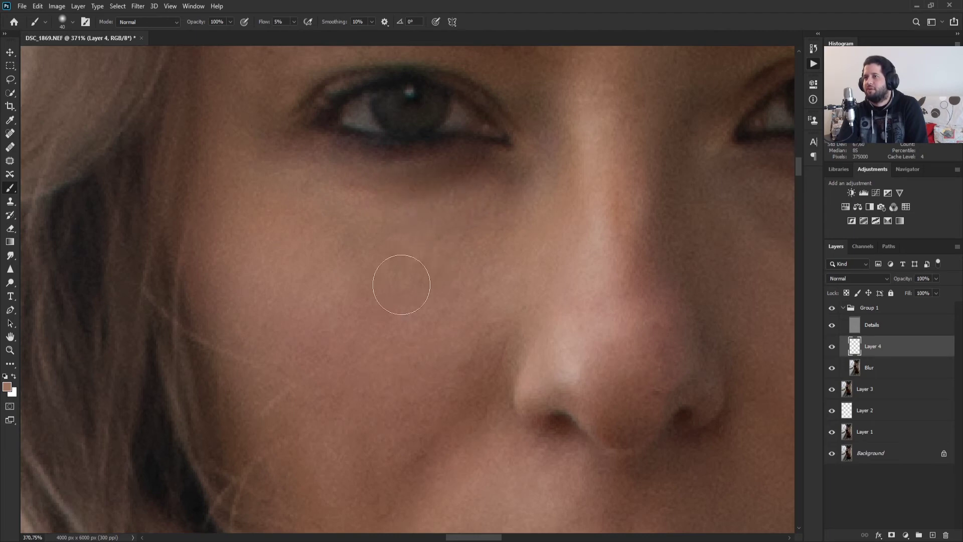
{"action": "left_click", "coordinate": [406, 227], "text": "alt"}
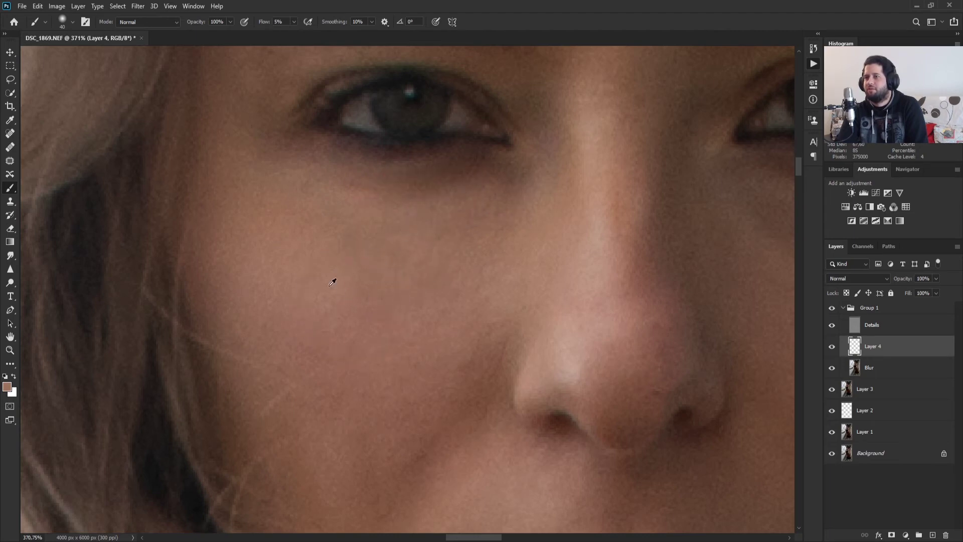
{"action": "mouse_move", "coordinate": [332, 282]}
{"action": "left_mouse_down"}
{"action": "mouse_move", "coordinate": [349, 244]}
{"action": "mouse_move", "coordinate": [376, 226]}
{"action": "mouse_move", "coordinate": [396, 237]}
{"action": "mouse_move", "coordinate": [391, 274]}
{"action": "mouse_move", "coordinate": [520, 197]}
{"action": "mouse_move", "coordinate": [503, 218]}
{"action": "mouse_move", "coordinate": [418, 247]}
{"action": "mouse_move", "coordinate": [287, 212]}
{"action": "mouse_move", "coordinate": [354, 255]}
{"action": "mouse_move", "coordinate": [504, 213]}
{"action": "mouse_move", "coordinate": [350, 239]}
{"action": "mouse_move", "coordinate": [297, 236]}
{"action": "mouse_move", "coordinate": [411, 270]}
{"action": "mouse_move", "coordinate": [492, 234]}
{"action": "left_mouse_up"}
Step: Compare the face with and without the colour painting on Layer 4
{"action": "scroll", "coordinate": [477, 231], "scroll_direction": "down", "scroll_amount": 5}
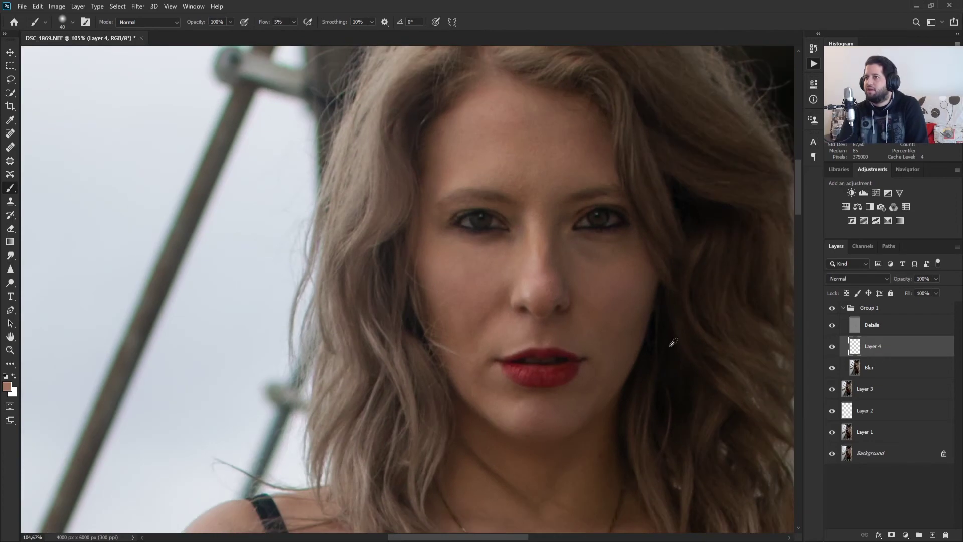
{"action": "left_click", "coordinate": [831, 346]}
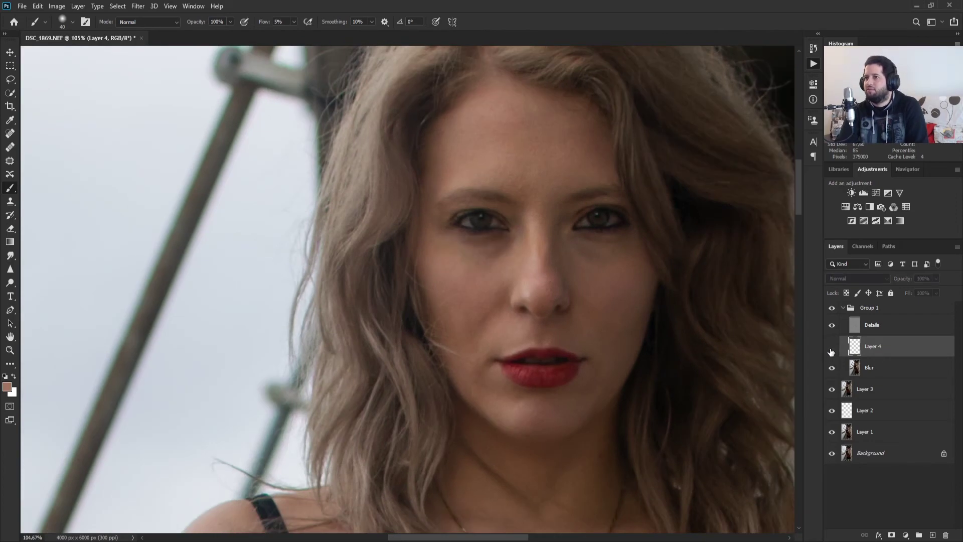
{"action": "left_click", "coordinate": [832, 346]}
Step: Lighten the dark circle under the eye on the shaded side of the face with sampled cheek colour
{"action": "scroll", "coordinate": [466, 308], "scroll_direction": "up", "scroll_amount": 5}
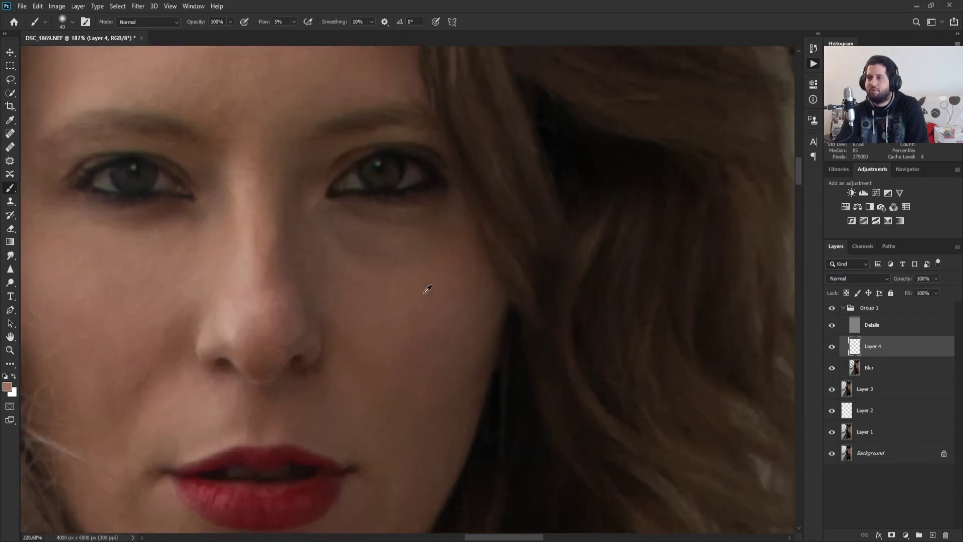
{"action": "left_click", "coordinate": [377, 275], "text": "alt"}
{"action": "mouse_move", "coordinate": [369, 281]}
{"action": "left_mouse_down"}
{"action": "mouse_move", "coordinate": [342, 257]}
{"action": "mouse_move", "coordinate": [394, 255]}
{"action": "mouse_move", "coordinate": [350, 246]}
{"action": "mouse_move", "coordinate": [308, 222]}
{"action": "mouse_move", "coordinate": [411, 253]}
{"action": "mouse_move", "coordinate": [307, 220]}
{"action": "mouse_move", "coordinate": [382, 249]}
{"action": "mouse_move", "coordinate": [420, 232]}
{"action": "mouse_move", "coordinate": [299, 227]}
{"action": "mouse_move", "coordinate": [376, 251]}
{"action": "mouse_move", "coordinate": [417, 227]}
{"action": "mouse_move", "coordinate": [310, 239]}
{"action": "mouse_move", "coordinate": [429, 228]}
{"action": "mouse_move", "coordinate": [358, 249]}
{"action": "mouse_move", "coordinate": [309, 221]}
{"action": "mouse_move", "coordinate": [358, 242]}
{"action": "mouse_move", "coordinate": [427, 236]}
{"action": "mouse_move", "coordinate": [444, 212]}
{"action": "mouse_move", "coordinate": [452, 217]}
{"action": "mouse_move", "coordinate": [414, 255]}
{"action": "mouse_move", "coordinate": [446, 236]}
{"action": "mouse_move", "coordinate": [395, 249]}
{"action": "mouse_move", "coordinate": [306, 236]}
{"action": "mouse_move", "coordinate": [363, 238]}
{"action": "mouse_move", "coordinate": [315, 216]}
{"action": "mouse_move", "coordinate": [309, 235]}
{"action": "mouse_move", "coordinate": [327, 231]}
{"action": "mouse_move", "coordinate": [364, 248]}
{"action": "left_mouse_up"}
{"action": "scroll", "coordinate": [286, 187], "scroll_direction": "down", "scroll_amount": 3}
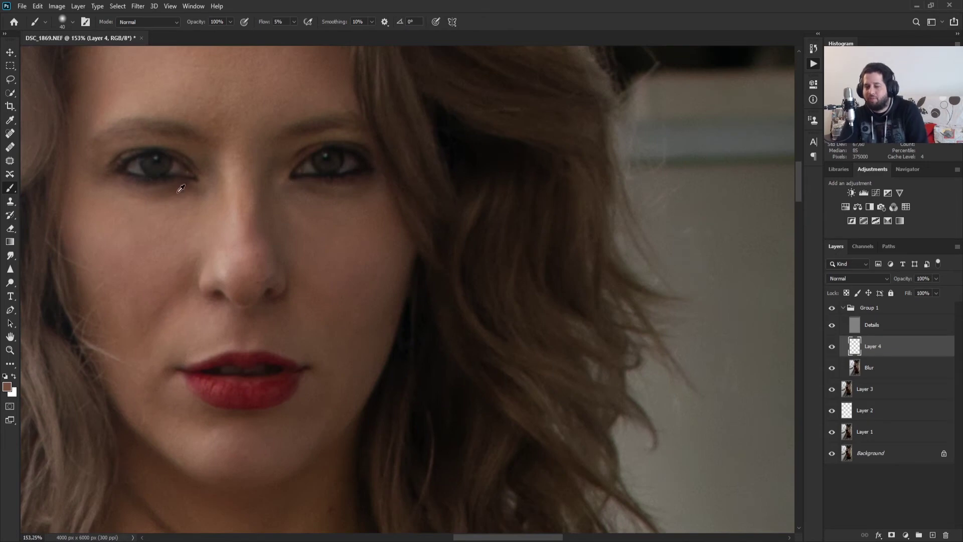
Step: Even out the skin tone on the sky-side cheek around the fold beside the nose with sampled skin colours
{"action": "scroll", "coordinate": [186, 223], "scroll_direction": "down", "scroll_amount": 2}
{"action": "scroll", "coordinate": [142, 167], "scroll_direction": "up", "scroll_amount": 4}
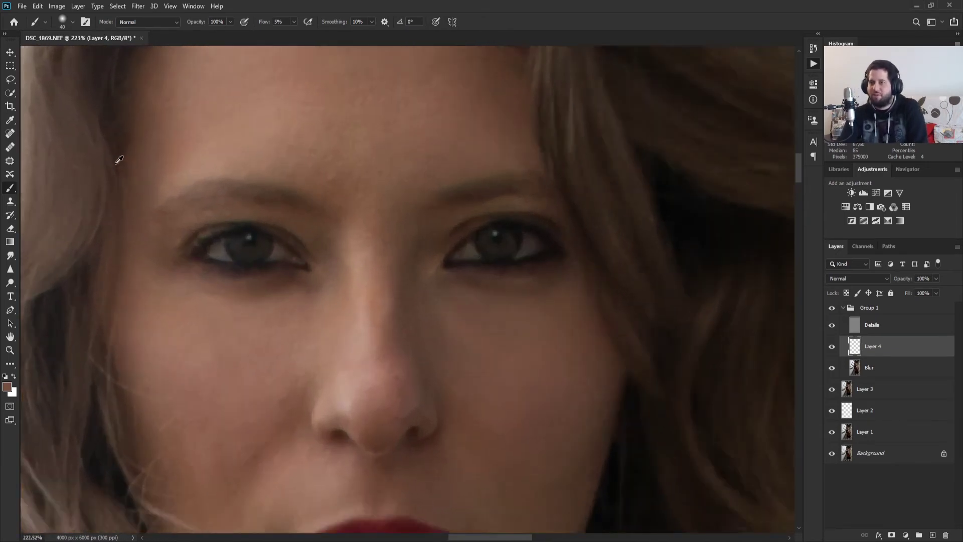
{"action": "scroll", "coordinate": [264, 271], "scroll_direction": "down", "scroll_amount": 2}
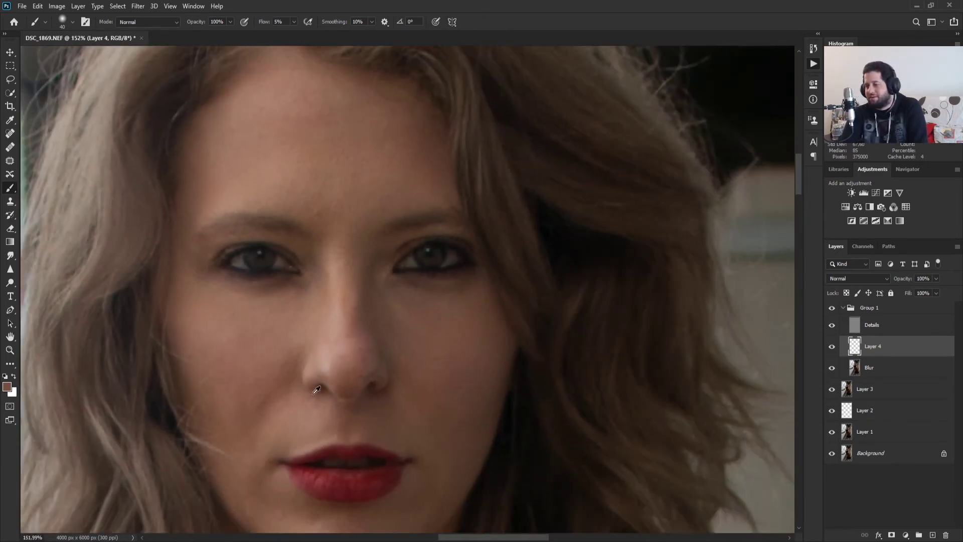
{"action": "scroll", "coordinate": [296, 389], "scroll_direction": "down", "scroll_amount": 1}
{"action": "scroll", "coordinate": [270, 394], "scroll_direction": "up", "scroll_amount": 3}
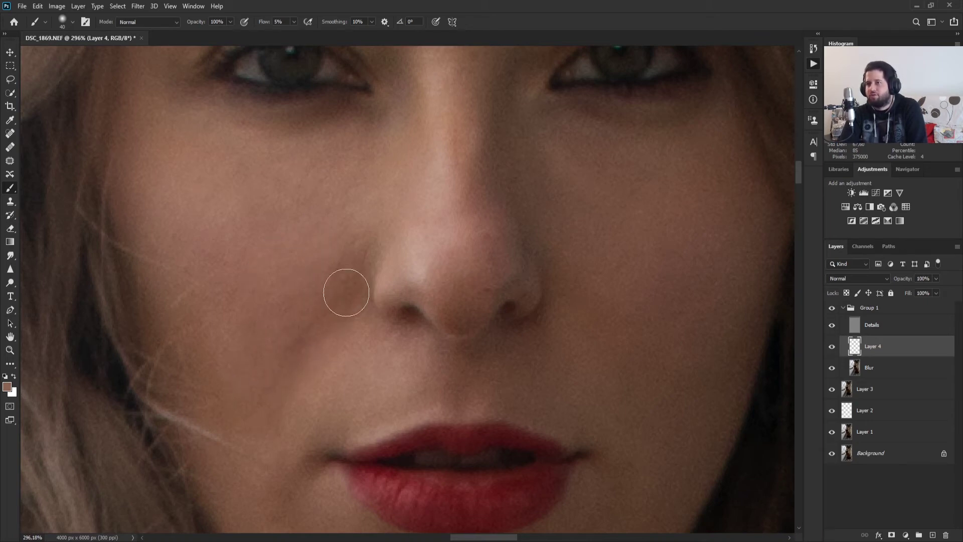
{"action": "scroll", "coordinate": [295, 327], "scroll_direction": "down", "scroll_amount": 3}
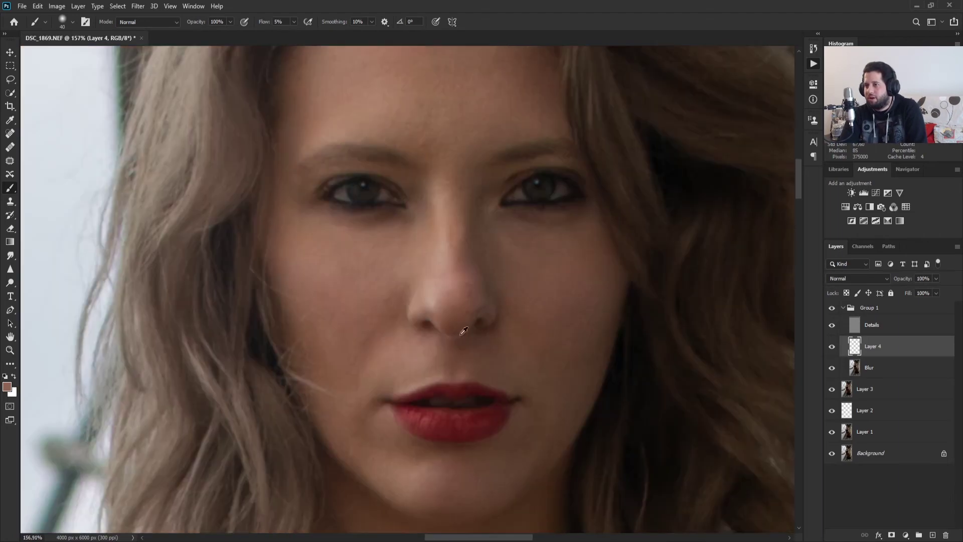
{"action": "scroll", "coordinate": [469, 342], "scroll_direction": "up", "scroll_amount": 3}
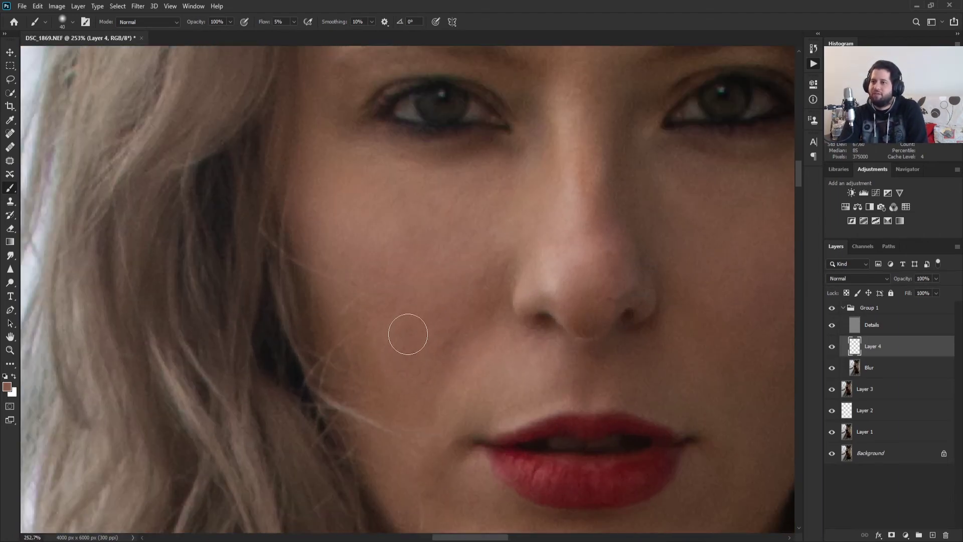
{"action": "scroll", "coordinate": [597, 338], "scroll_direction": "down", "scroll_amount": 3}
{"action": "scroll", "coordinate": [585, 356], "scroll_direction": "up", "scroll_amount": 3}
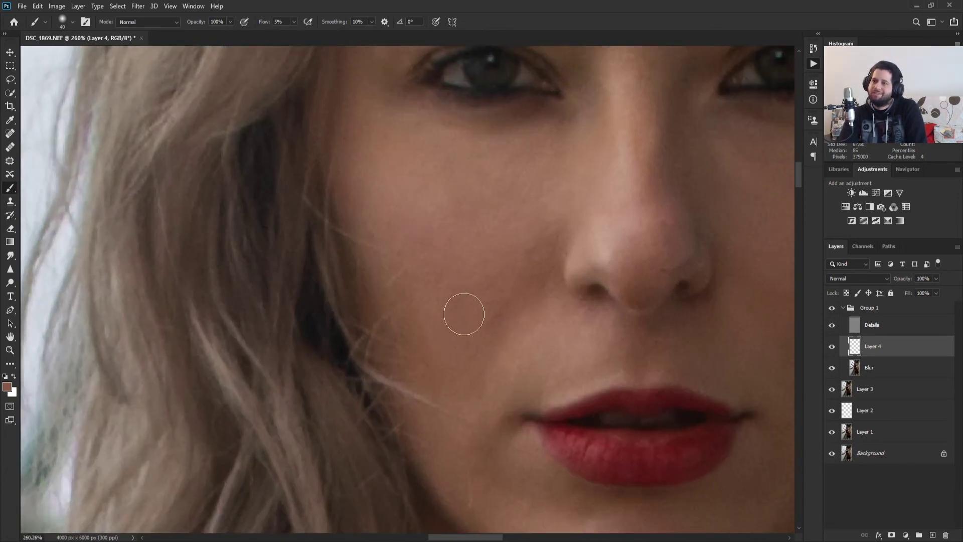
{"action": "scroll", "coordinate": [623, 378], "scroll_direction": "down", "scroll_amount": 4}
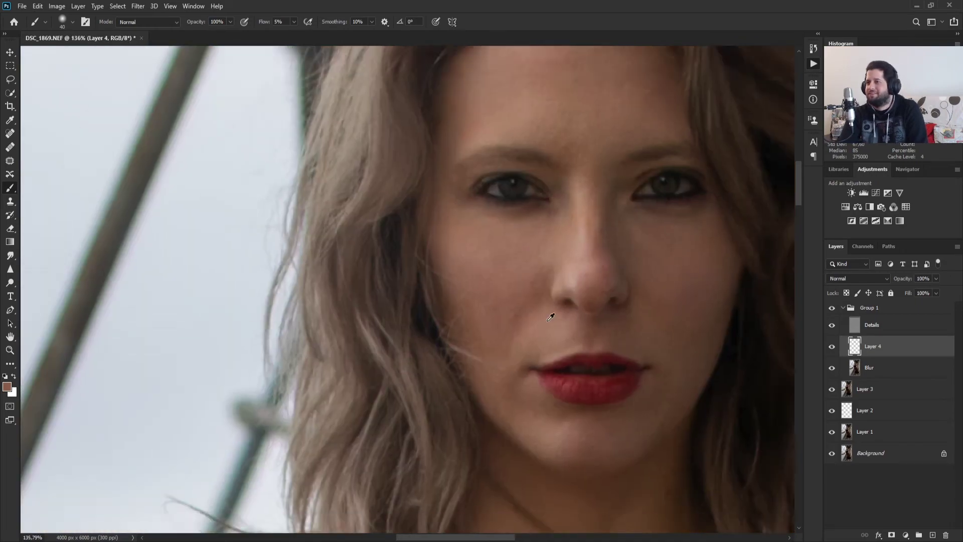
Step: Examine the evened skin tones over the whole figure, then on the arms, chest and face
{"action": "scroll", "coordinate": [647, 337], "scroll_direction": "down", "scroll_amount": 6}
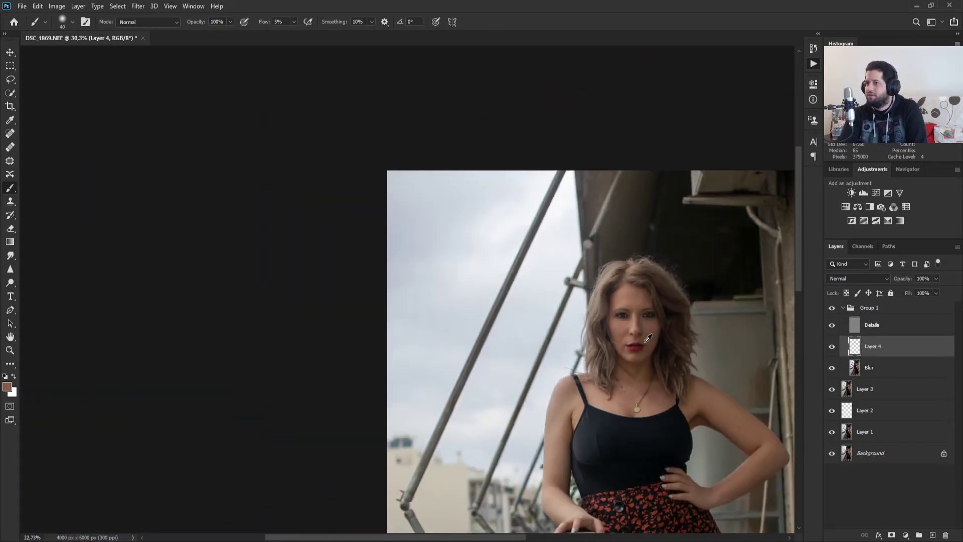
{"action": "scroll", "coordinate": [519, 292], "scroll_direction": "up", "scroll_amount": 6}
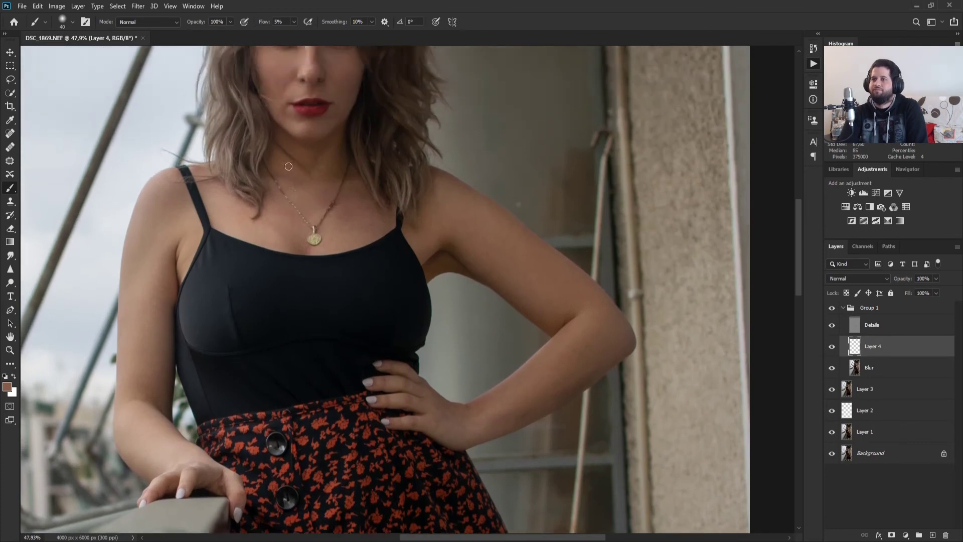
{"action": "scroll", "coordinate": [264, 195], "scroll_direction": "up", "scroll_amount": 2}
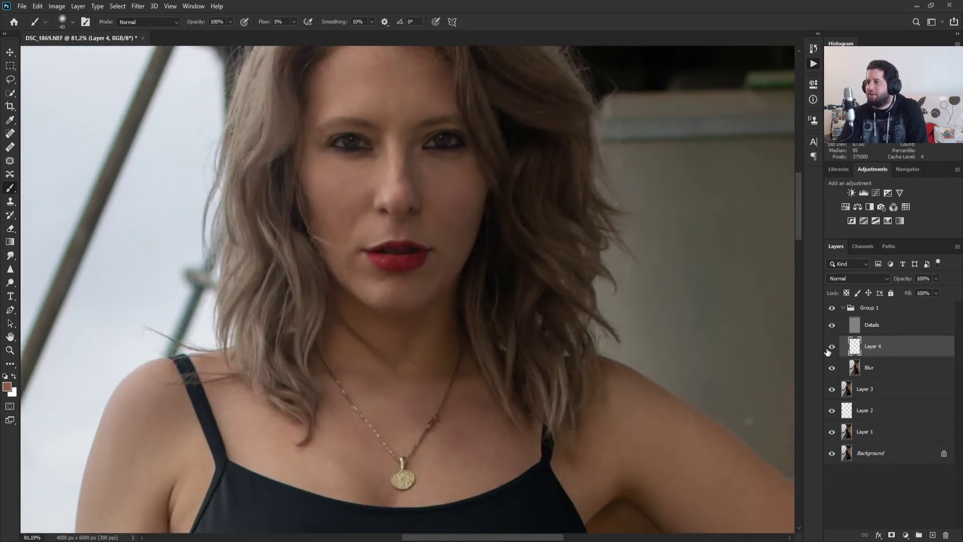
Step: Compare the portrait with and without the Group 1 retouching, then check the whole figure
{"action": "left_click", "coordinate": [831, 312]}
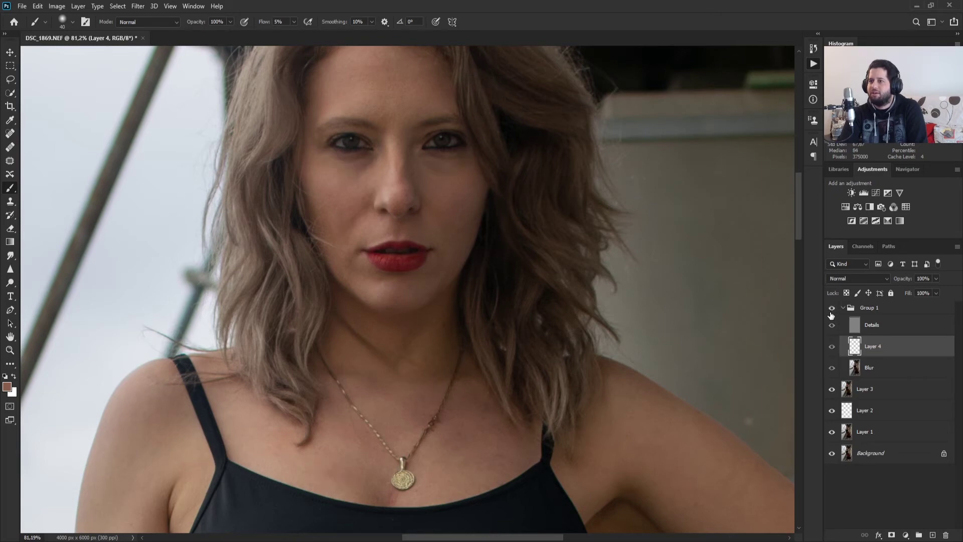
{"action": "left_click", "coordinate": [831, 314]}
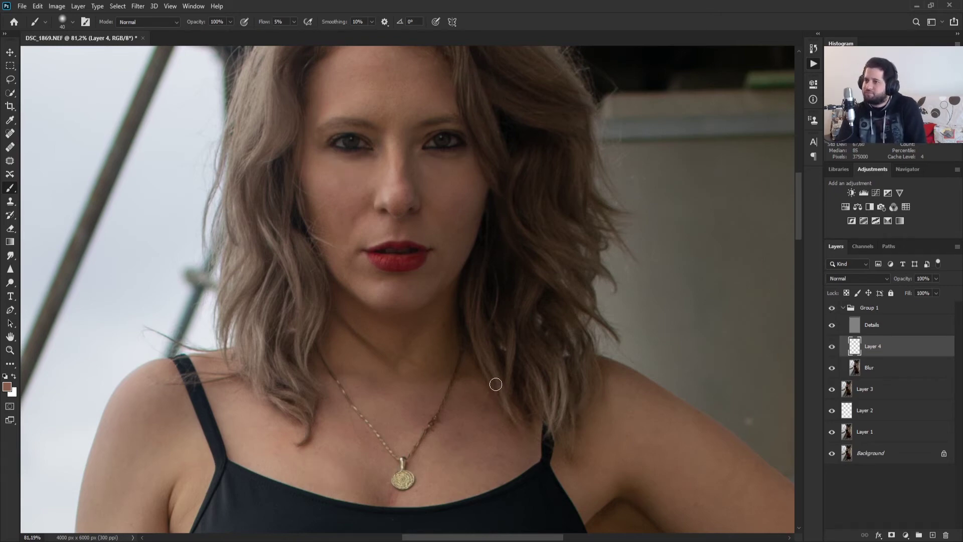
{"action": "scroll", "coordinate": [496, 384], "scroll_direction": "down", "scroll_amount": 5}
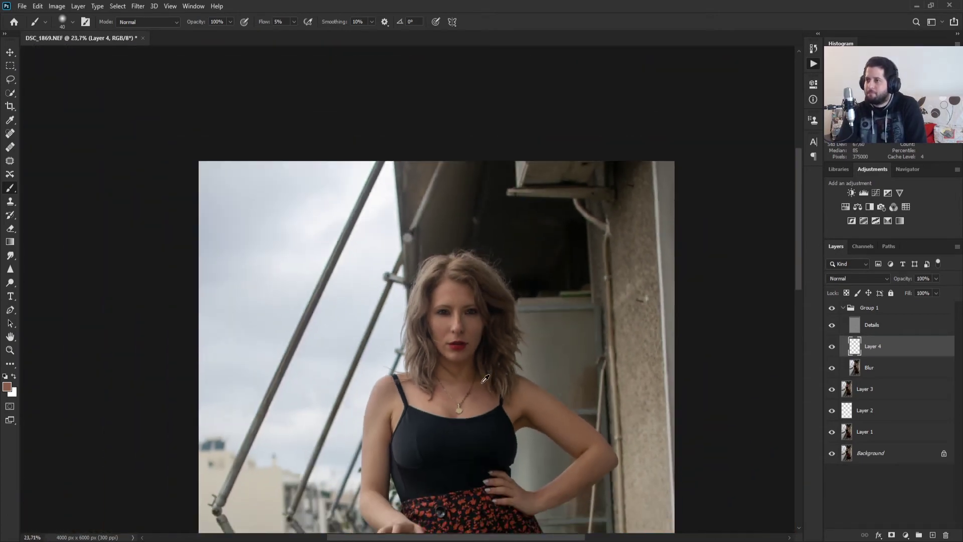
{"action": "scroll", "coordinate": [484, 379], "scroll_direction": "down", "scroll_amount": 3}
{"action": "scroll", "coordinate": [484, 379], "scroll_direction": "up", "scroll_amount": 2}
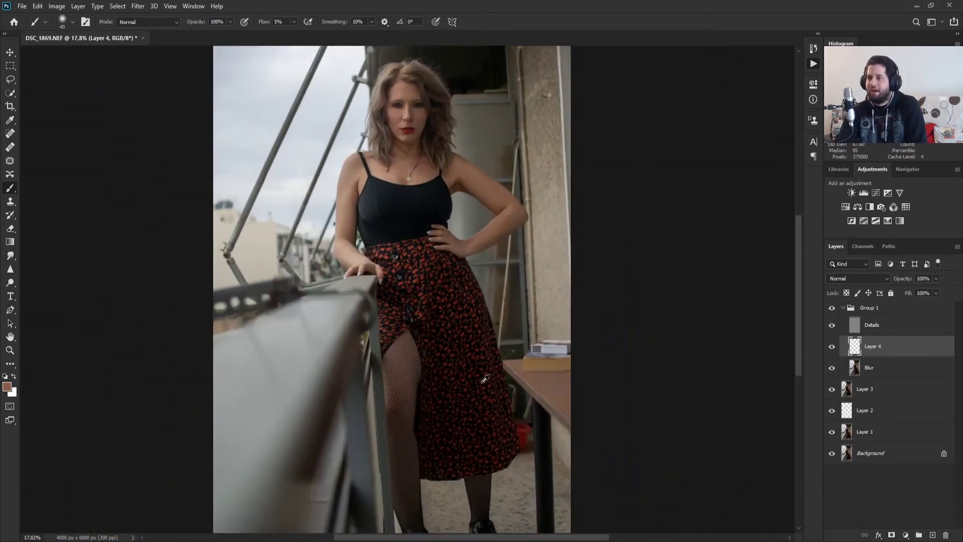
{"action": "scroll", "coordinate": [426, 288], "scroll_direction": "up", "scroll_amount": 3}
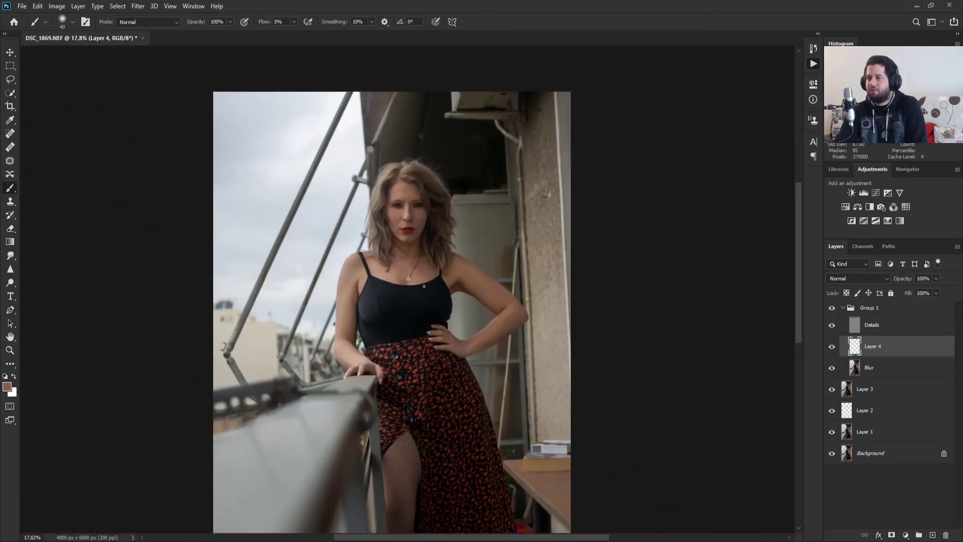
Step: Collapse Group 1 and stamp all visible layers into a new merged layer above it
{"action": "left_click", "coordinate": [842, 308]}
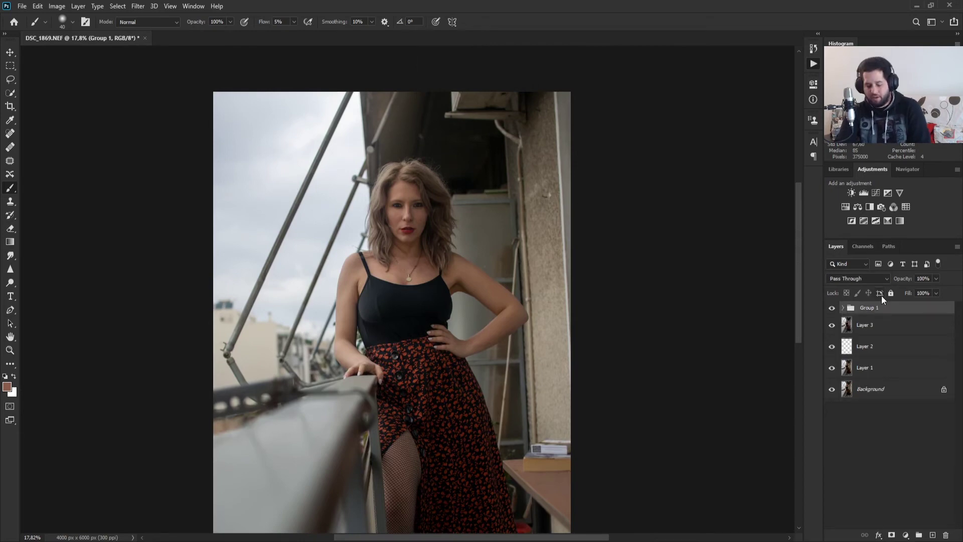
{"action": "key", "text": "ctrl+shift+alt+e"}
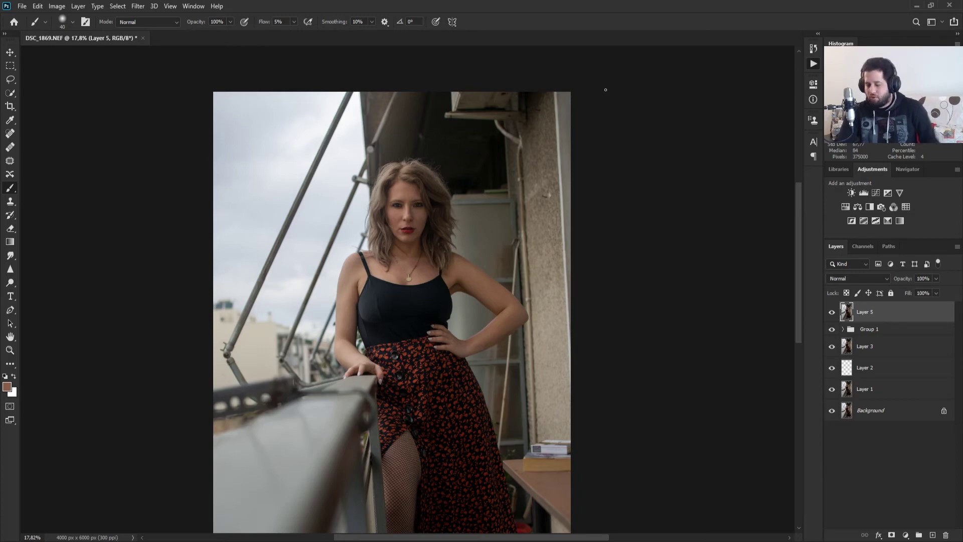
{"action": "key", "text": "ctrl+j"}
{"action": "key", "text": "shift+alt+v"}
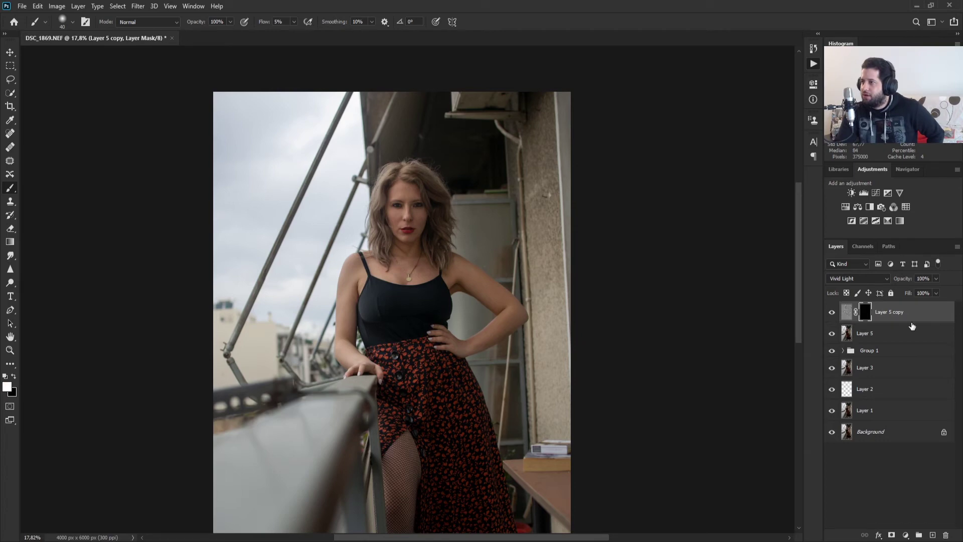
{"action": "key", "text": "ctrl+2"}
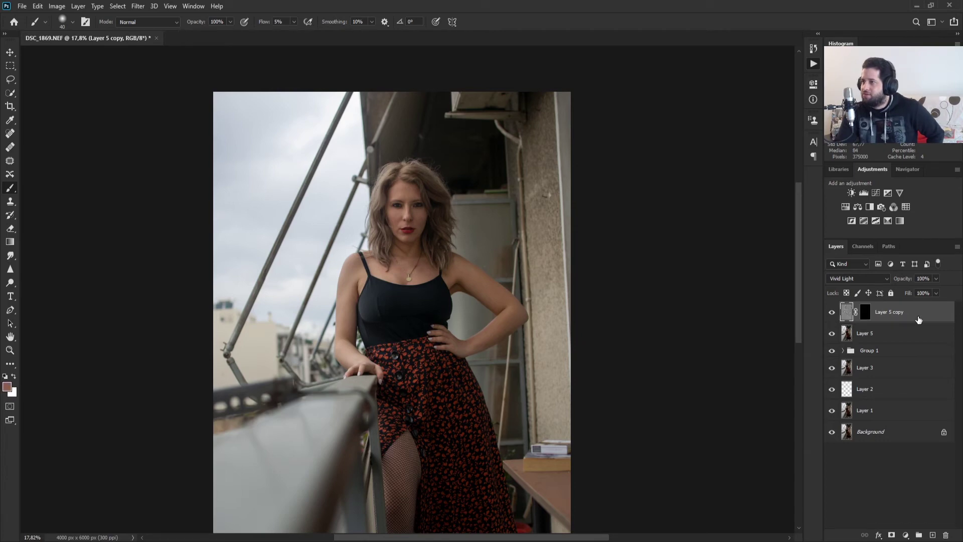
{"action": "key", "text": "Delete"}
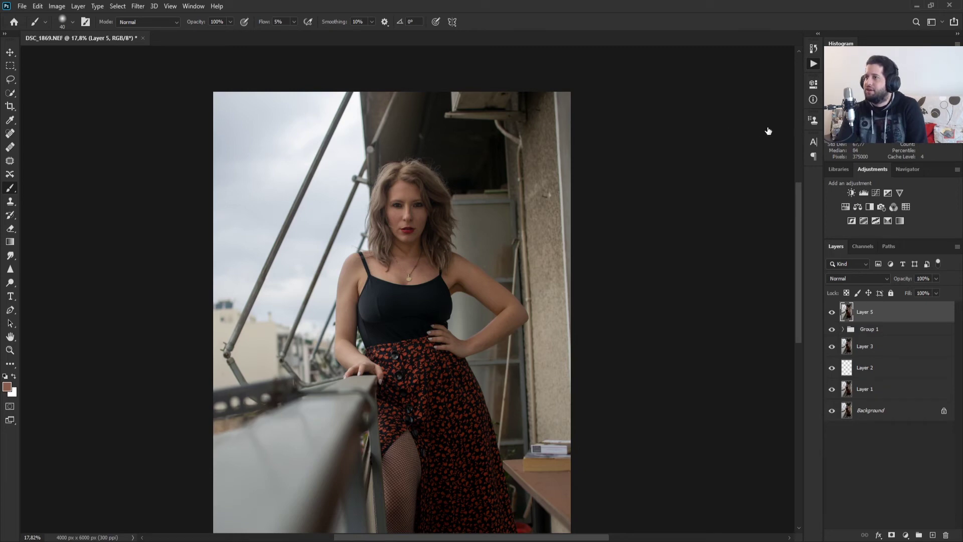
Step: Run the skin-softening action on the merged layer to build a Skin Softening group with a black mask, and activate the Brush
{"action": "key", "text": "F2"}
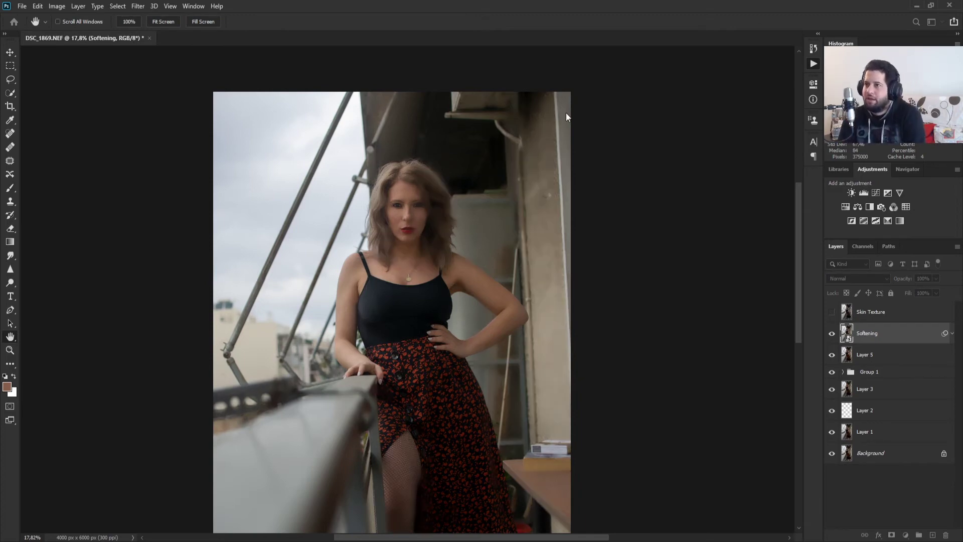
{"action": "key", "text": "b"}
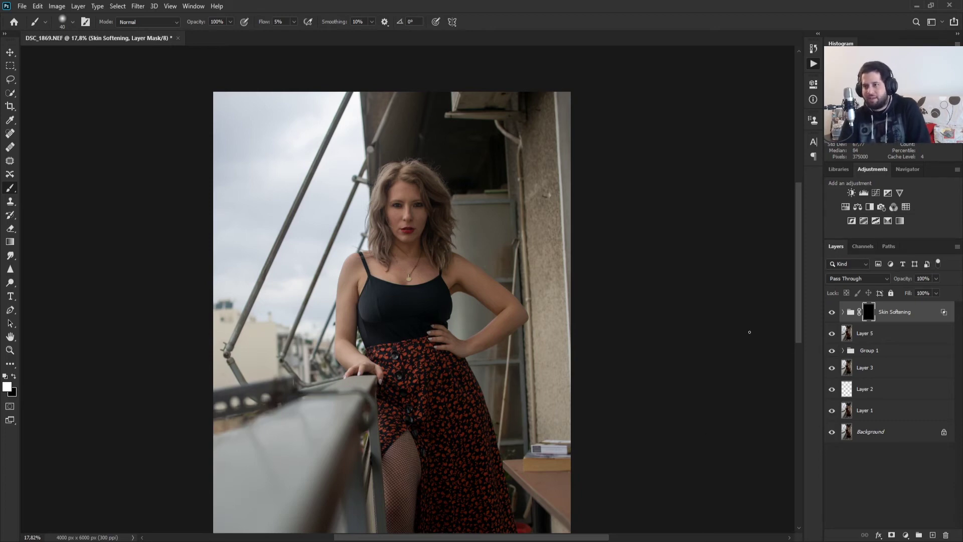
Step: Set the brush to 100% flow and size 70, and paint white on the Skin Softening mask over the facial skin
{"action": "scroll", "coordinate": [658, 312], "scroll_direction": "down", "scroll_amount": 3}
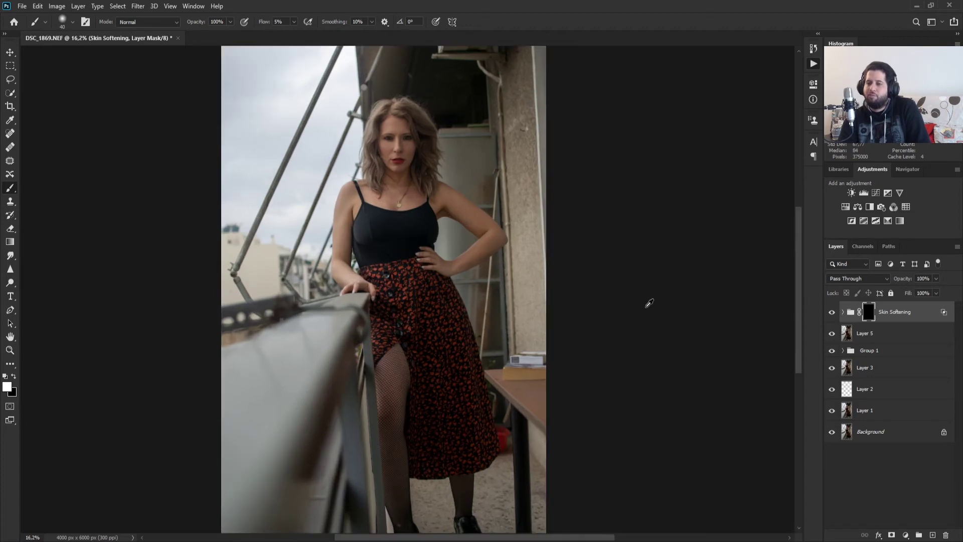
{"action": "scroll", "coordinate": [471, 223], "scroll_direction": "up", "scroll_amount": 5}
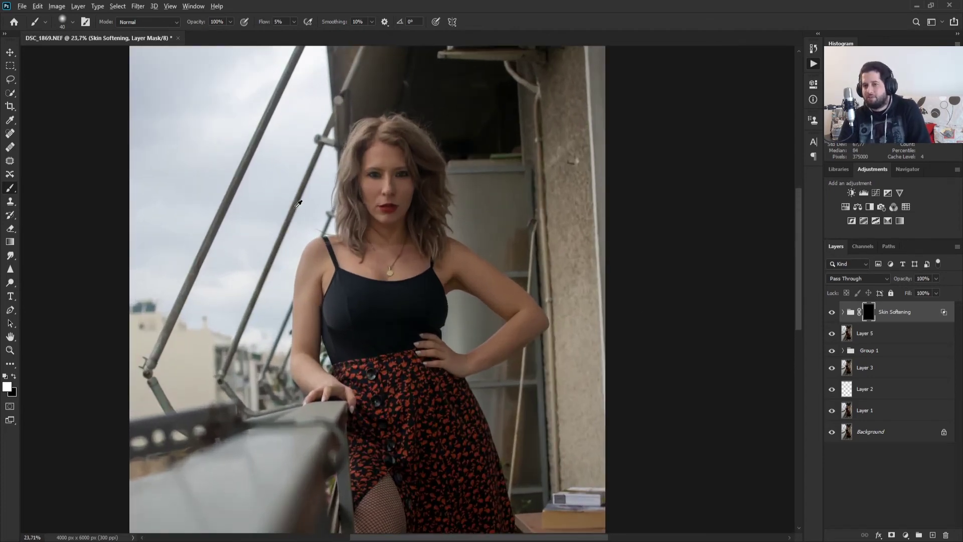
{"action": "scroll", "coordinate": [289, 201], "scroll_direction": "up", "scroll_amount": 2}
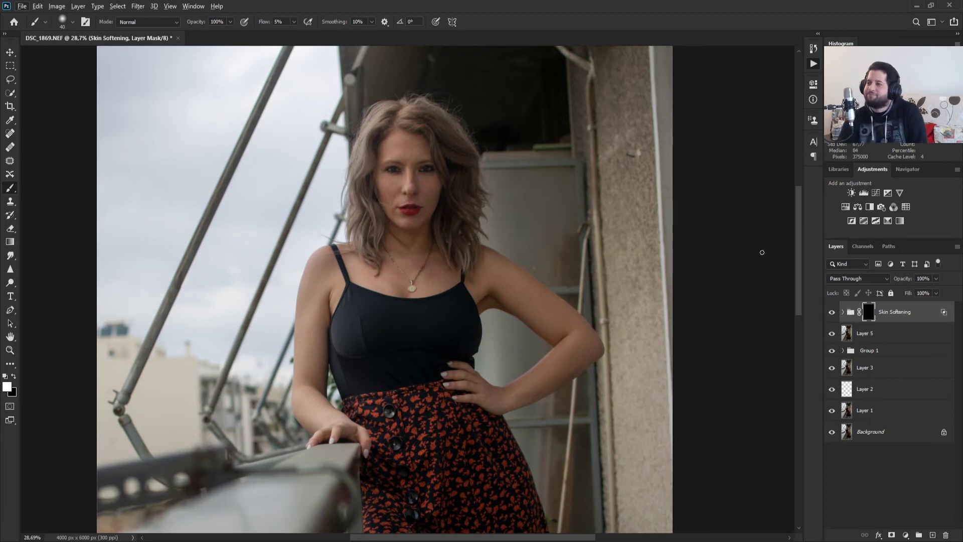
{"action": "scroll", "coordinate": [438, 177], "scroll_direction": "up", "scroll_amount": 5}
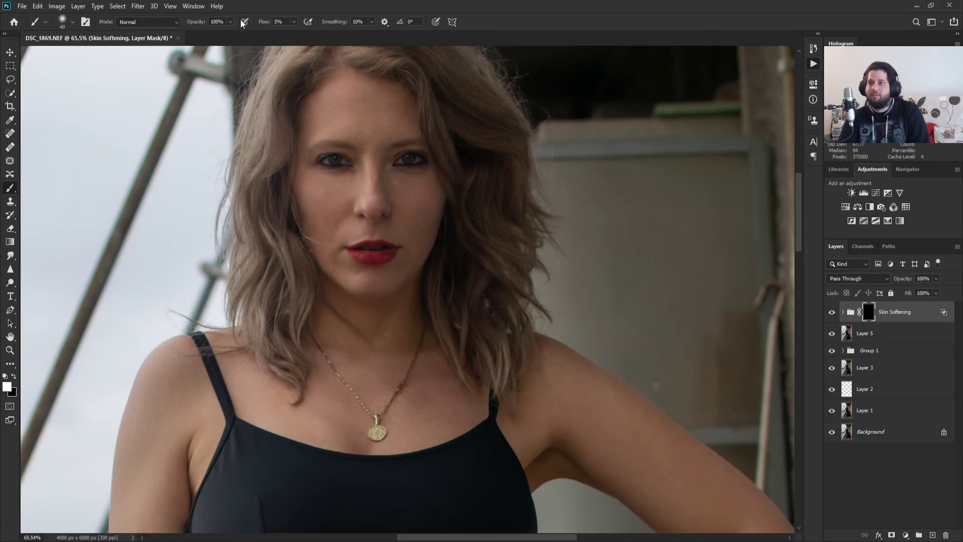
{"action": "left_click_drag", "start_coordinate": [272, 20], "coordinate": [516, 45]}
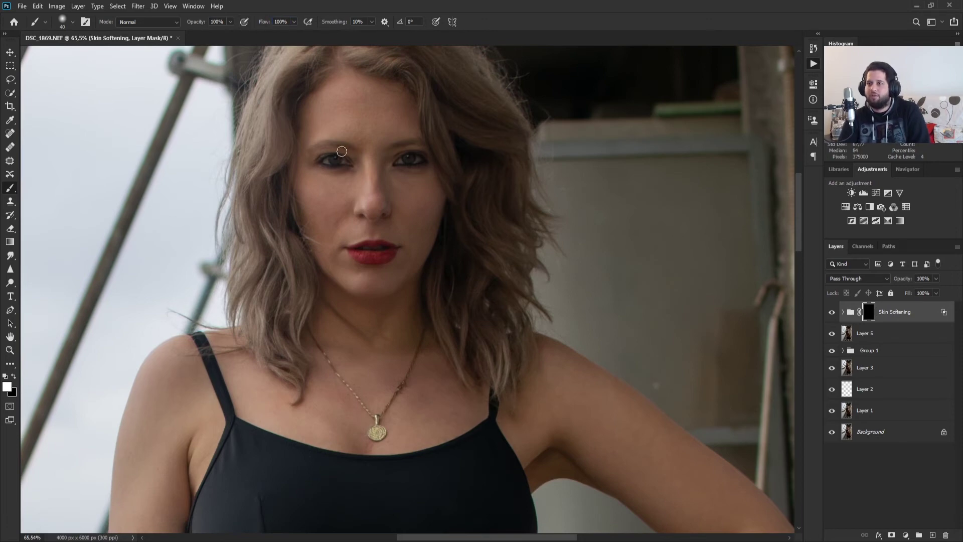
{"action": "scroll", "coordinate": [332, 118], "scroll_direction": "up", "scroll_amount": 3}
{"action": "scroll", "coordinate": [332, 117], "scroll_direction": "up", "scroll_amount": 3}
{"action": "key", "text": "bracketright"}
{"action": "key", "text": "bracketright"}
{"action": "key", "text": "bracketright"}
{"action": "key", "text": "bracketright"}
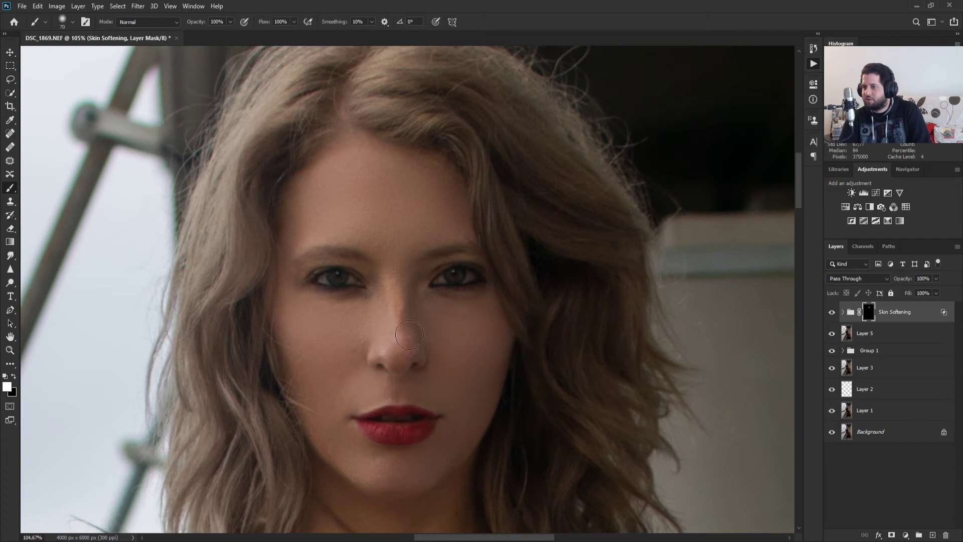
Step: Paint white on the Skin Softening mask over the neck and the chest skin around the necklace
{"action": "scroll", "coordinate": [364, 406], "scroll_direction": "down", "scroll_amount": 5}
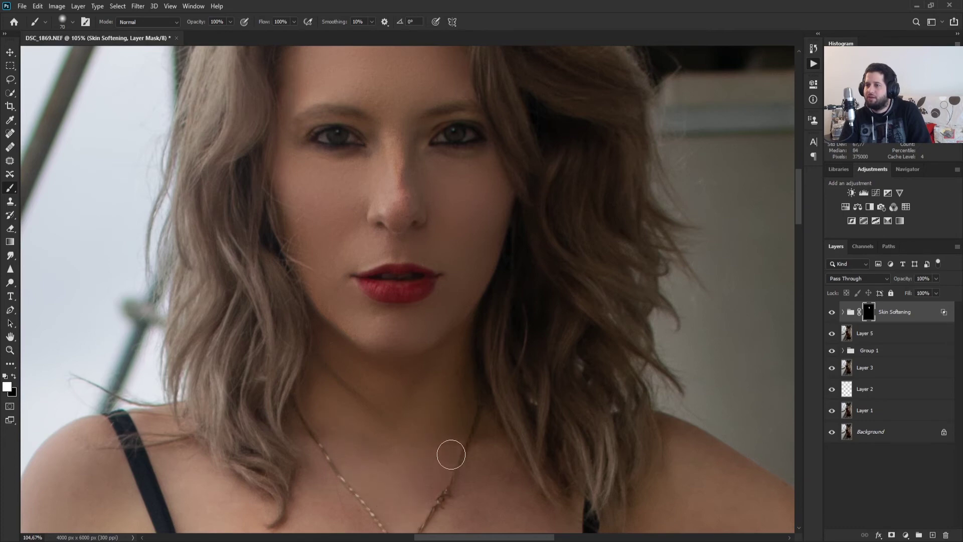
{"action": "scroll", "coordinate": [442, 450], "scroll_direction": "down", "scroll_amount": 5}
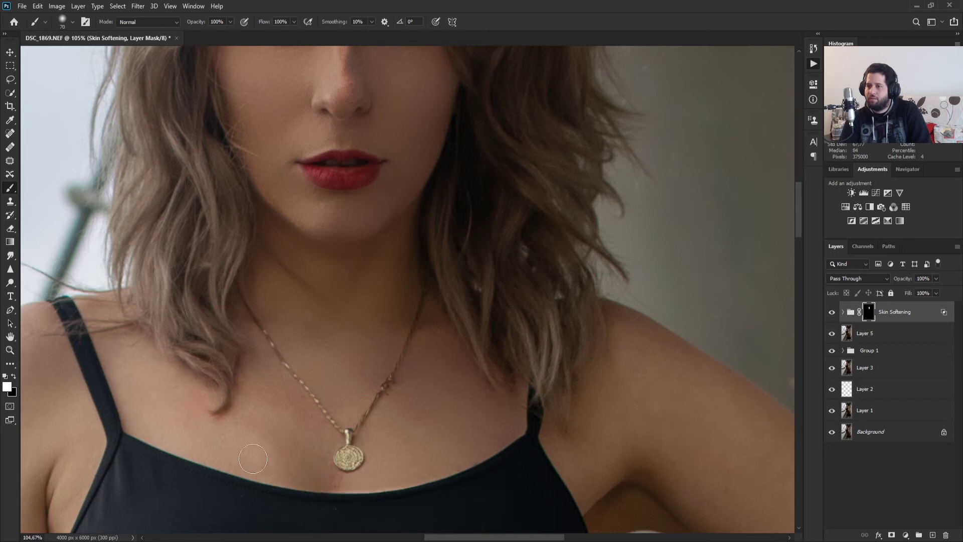
{"action": "scroll", "coordinate": [273, 445], "scroll_direction": "left", "scroll_amount": 3}
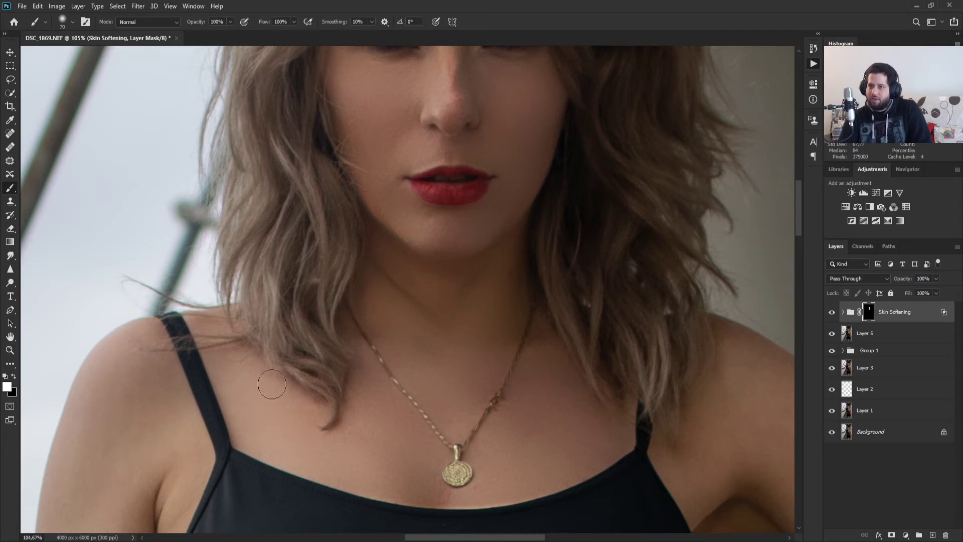
Step: Paint the skin softening onto the shoulder, upper arm and forearm of the arm resting on the railing
{"action": "left_click_drag", "start_coordinate": [244, 428], "coordinate": [393, 397]}
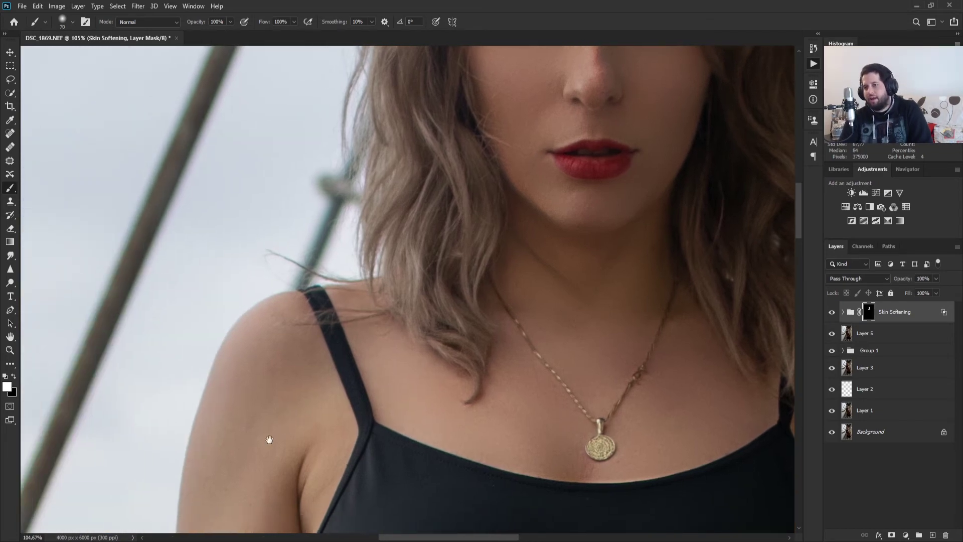
{"action": "left_click_drag", "start_coordinate": [266, 440], "coordinate": [308, 376]}
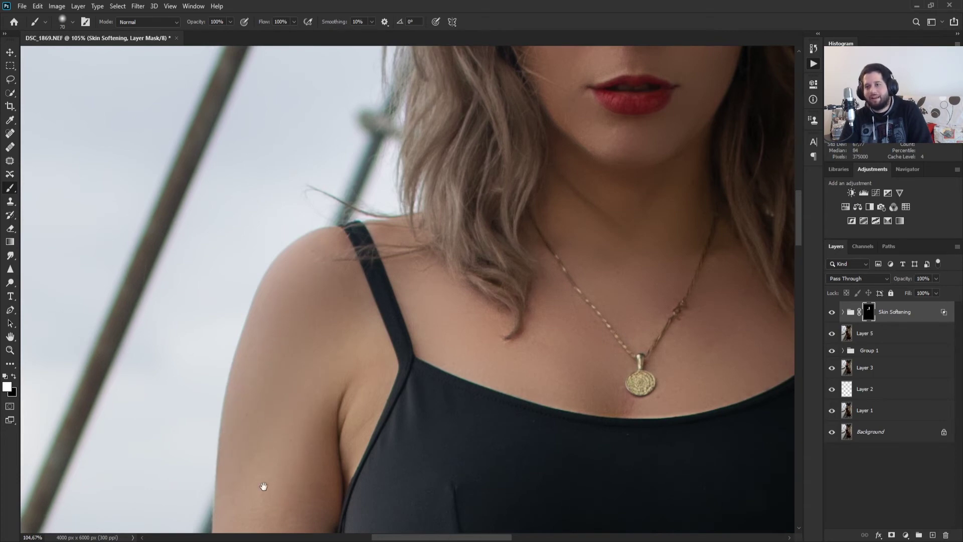
{"action": "left_click_drag", "start_coordinate": [262, 486], "coordinate": [276, 374]}
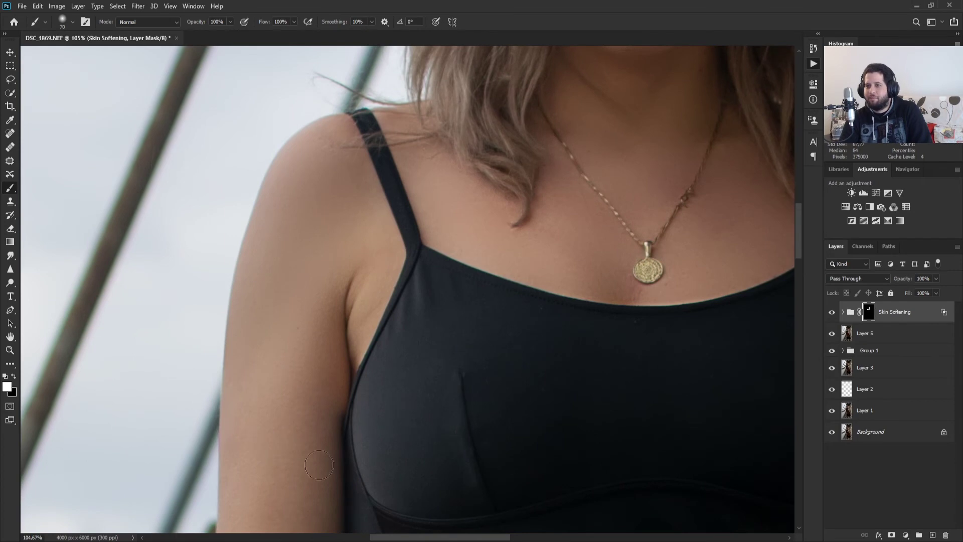
{"action": "left_click_drag", "start_coordinate": [292, 447], "coordinate": [277, 311]}
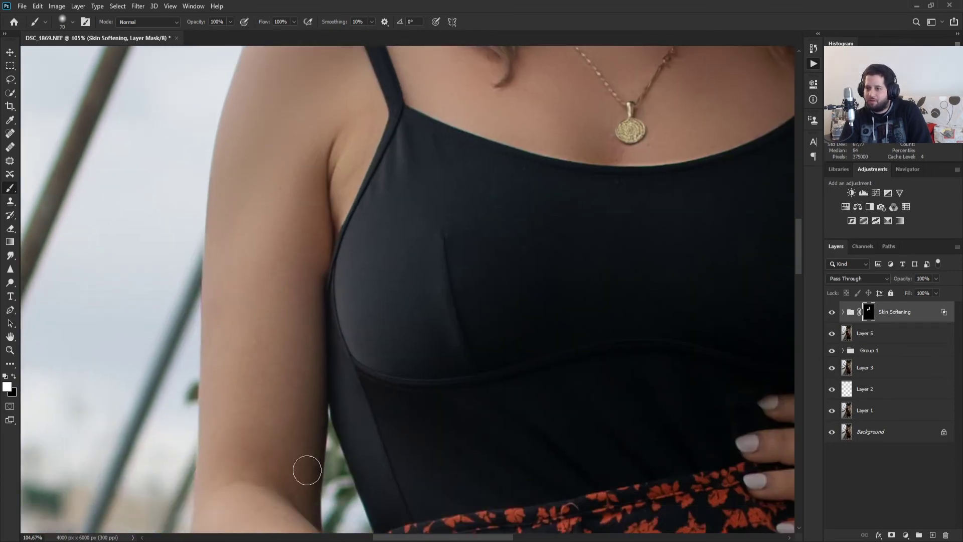
{"action": "left_click_drag", "start_coordinate": [235, 456], "coordinate": [230, 280]}
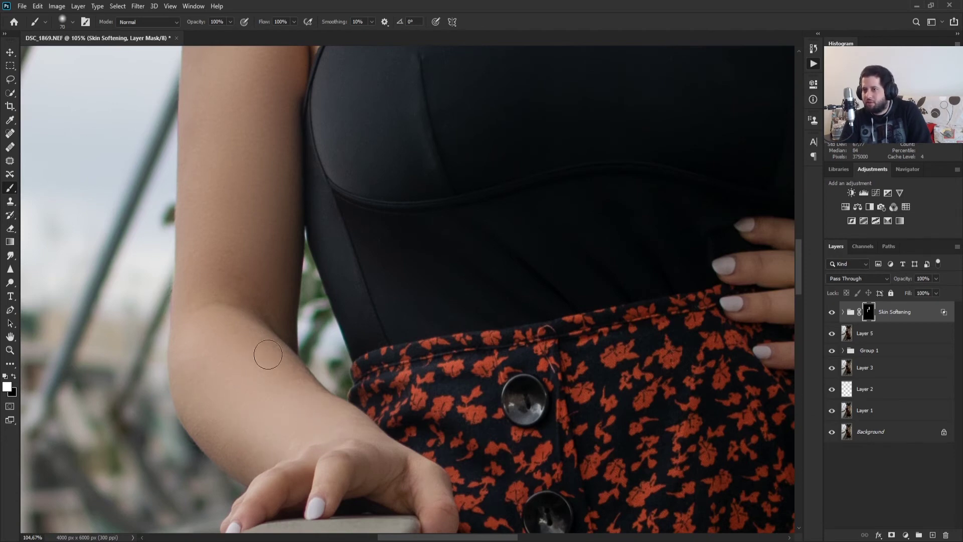
Step: Enlarge the brush to 125 and paint the skin softening along the bent arm from the hand on the hip up to the shoulder
{"action": "left_click_drag", "start_coordinate": [493, 400], "coordinate": [469, 399]}
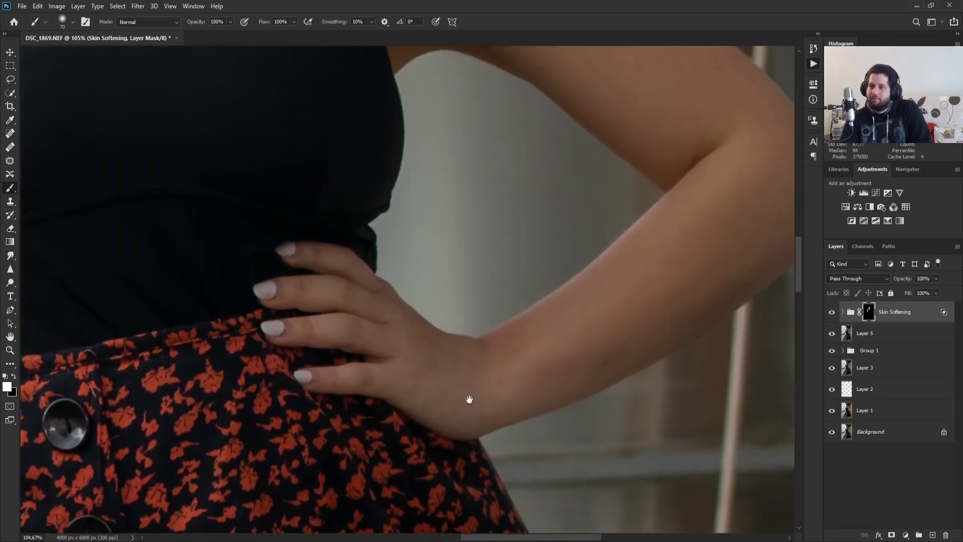
{"action": "key", "text": "bracketright"}
{"action": "key", "text": "bracketright"}
{"action": "key", "text": "bracketright"}
{"action": "key", "text": "bracketright"}
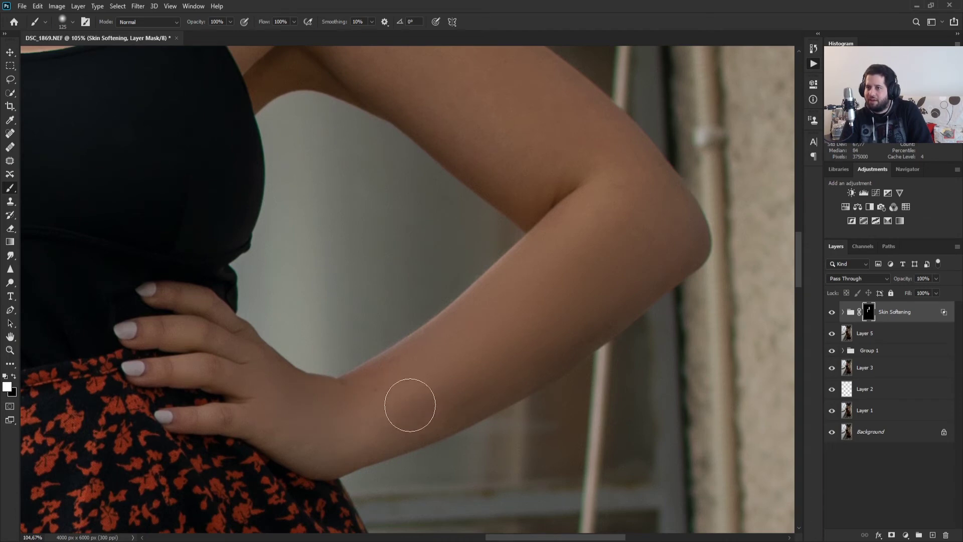
{"action": "left_click_drag", "start_coordinate": [608, 264], "coordinate": [535, 323]}
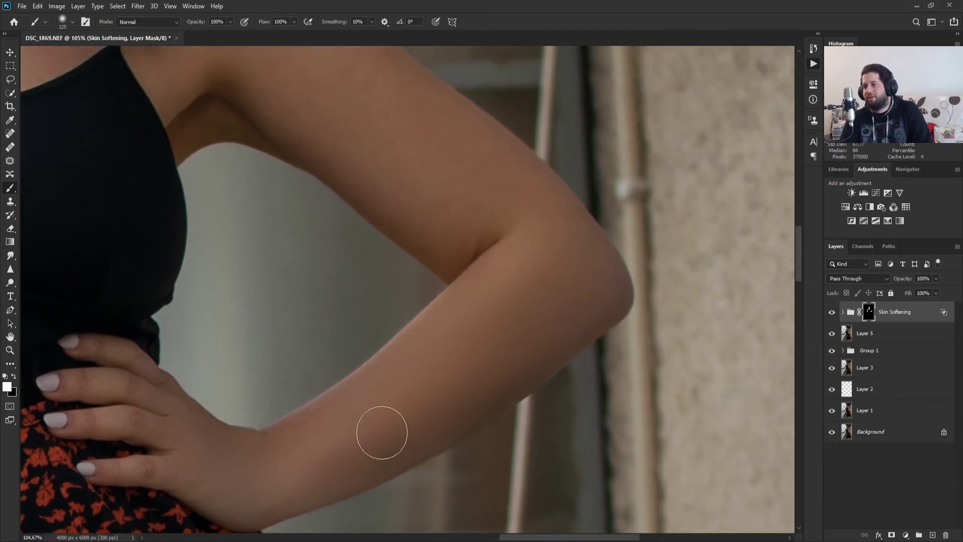
{"action": "left_click_drag", "start_coordinate": [532, 322], "coordinate": [396, 437]}
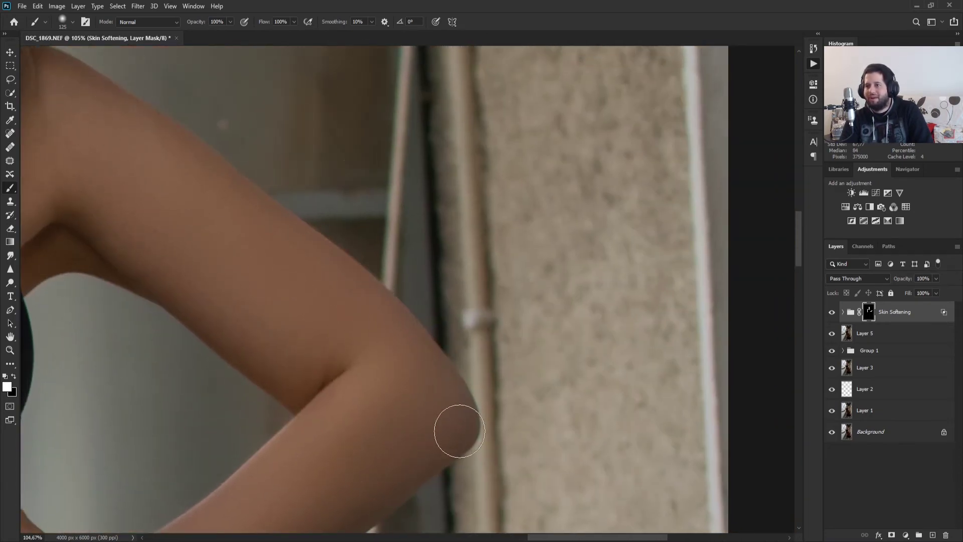
{"action": "left_click_drag", "start_coordinate": [140, 251], "coordinate": [332, 329]}
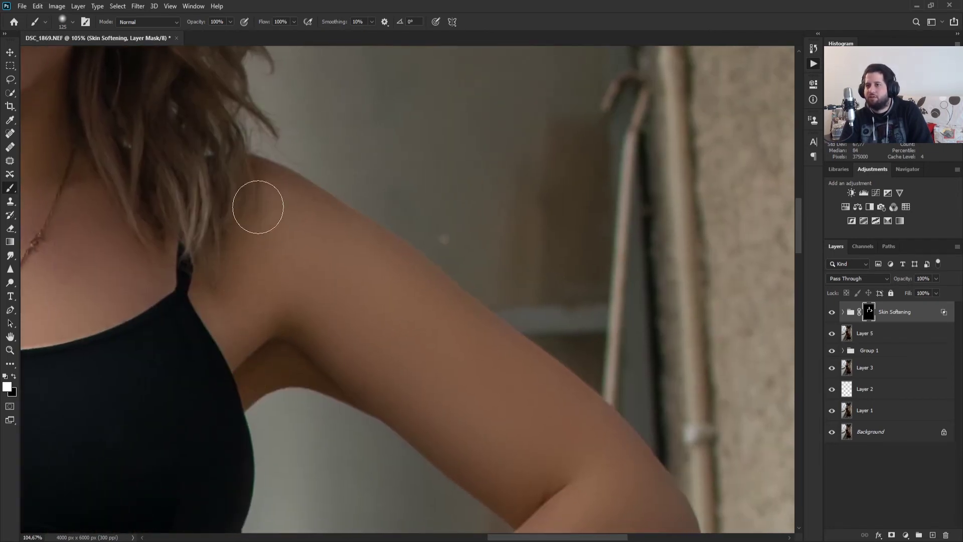
{"action": "left_click_drag", "start_coordinate": [281, 294], "coordinate": [537, 344]}
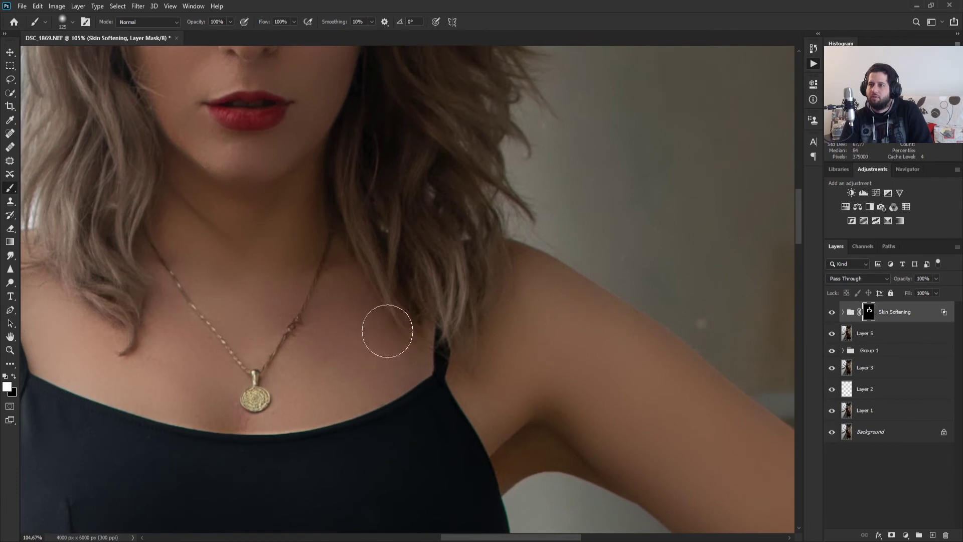
Step: Hide the Skin Softening group to inspect the portrait without the softening effect
{"action": "scroll", "coordinate": [394, 325], "scroll_direction": "down", "scroll_amount": 8}
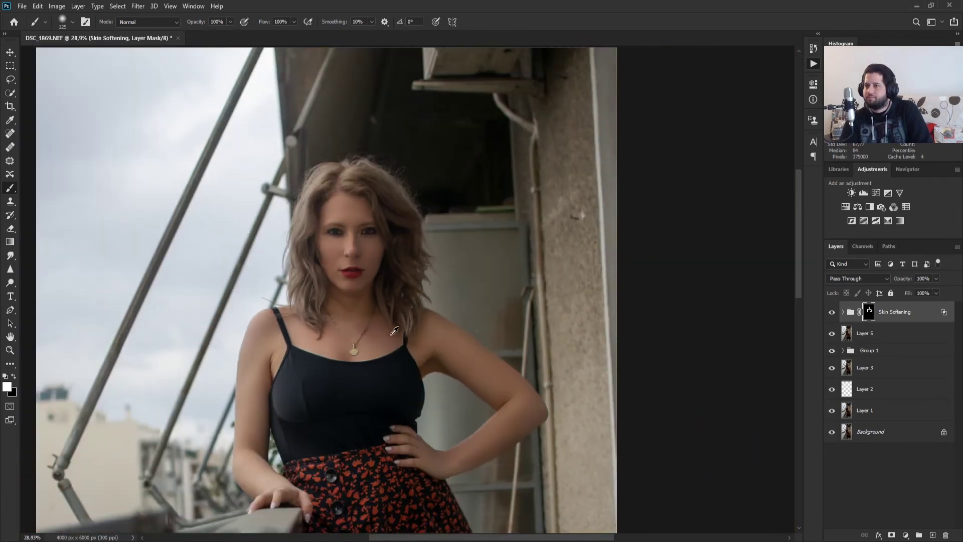
{"action": "scroll", "coordinate": [402, 326], "scroll_direction": "up", "scroll_amount": 4}
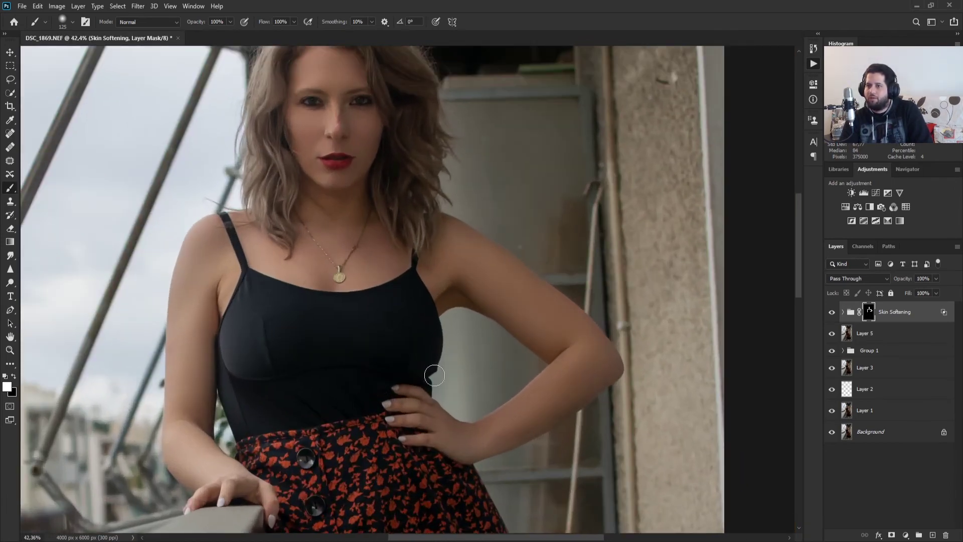
{"action": "left_click", "coordinate": [831, 311]}
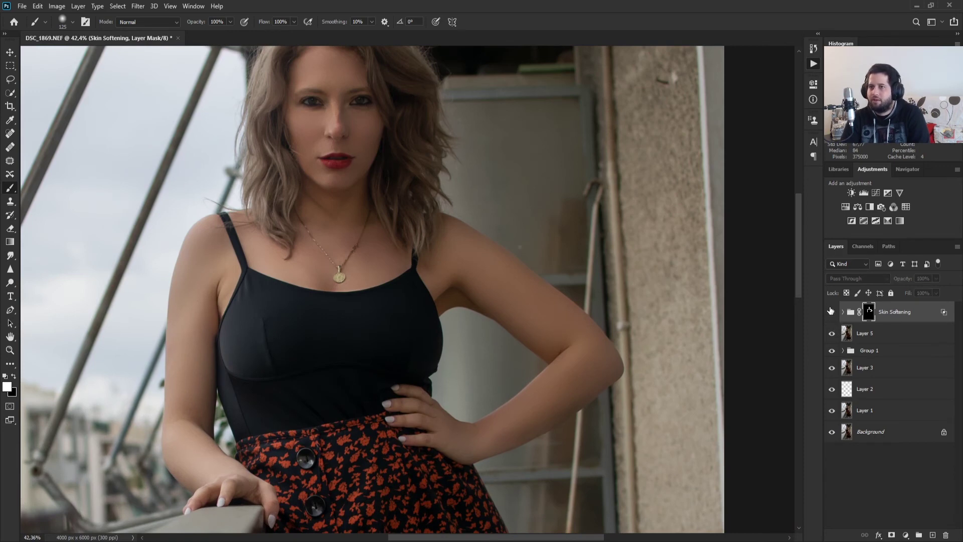
Step: Compare the portrait with and without the Skin Softening group, leave it visible, and lower the group's fill to 42%
{"action": "left_click", "coordinate": [831, 312]}
{"action": "left_click", "coordinate": [831, 312]}
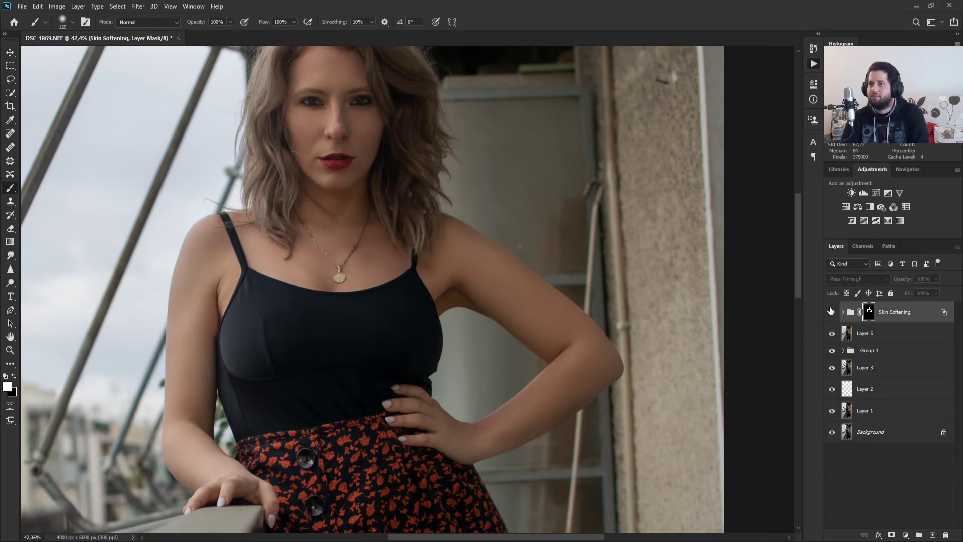
{"action": "left_click", "coordinate": [831, 312]}
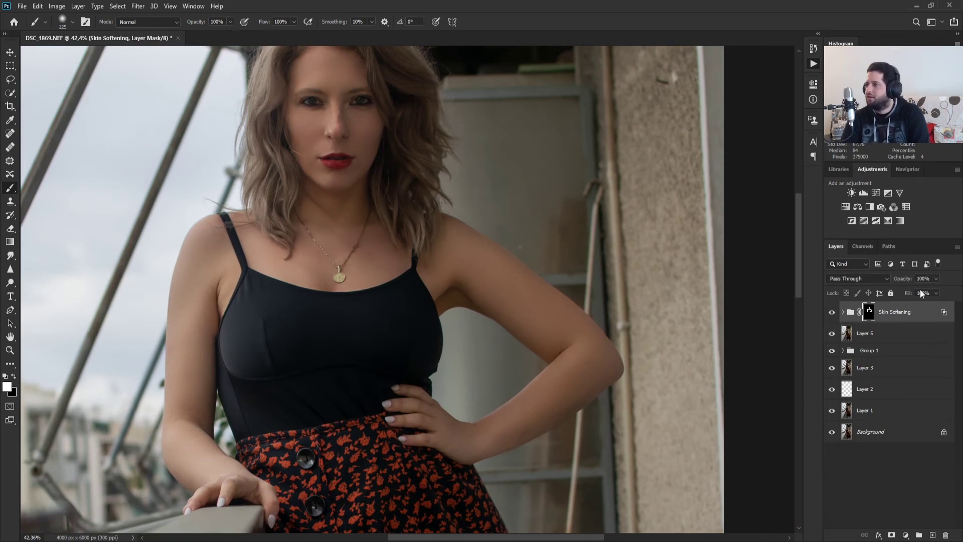
{"action": "left_click_drag", "start_coordinate": [908, 296], "coordinate": [895, 293]}
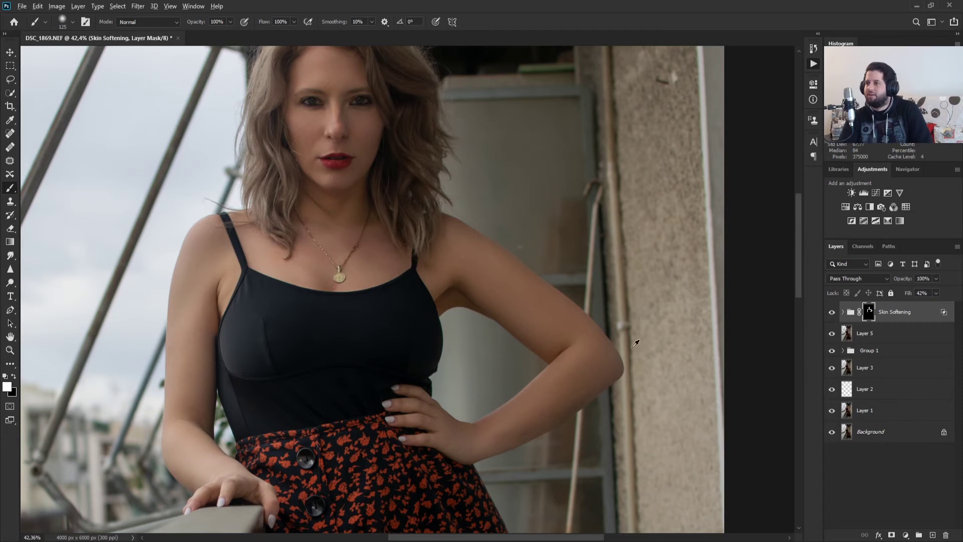
Step: Add a new layer above Skin Softening and heal the dark patch on the bent forearm with the Healing Brush, sampling nearby skin
{"action": "scroll", "coordinate": [634, 337], "scroll_direction": "up", "scroll_amount": 5}
{"action": "scroll", "coordinate": [360, 413], "scroll_direction": "up", "scroll_amount": 4}
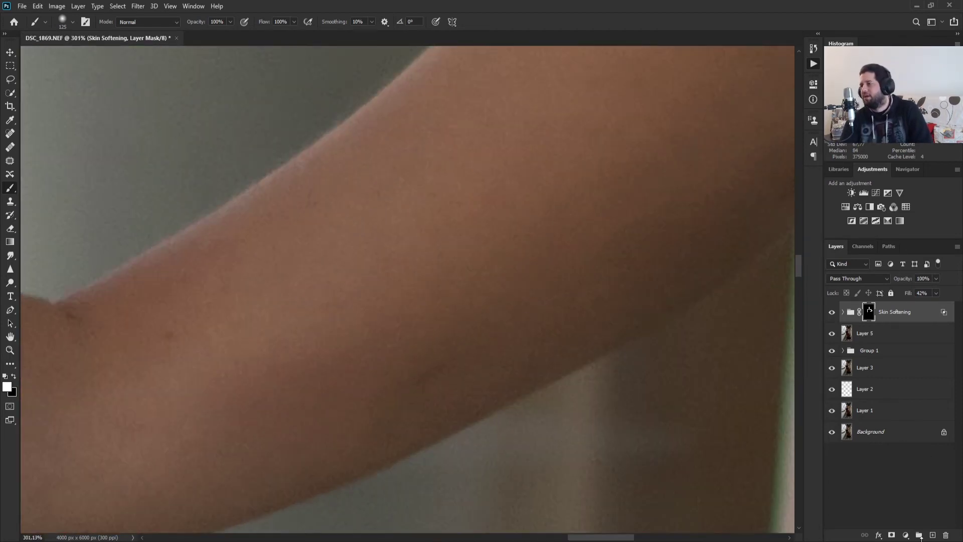
{"action": "left_click", "coordinate": [932, 535]}
{"action": "left_click", "coordinate": [129, 247], "text": "alt"}
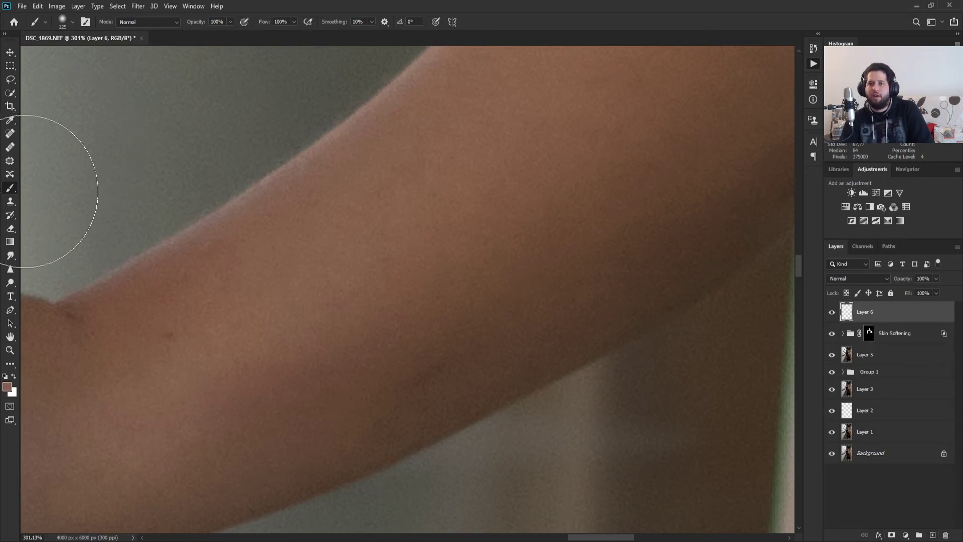
{"action": "left_click", "coordinate": [9, 148]}
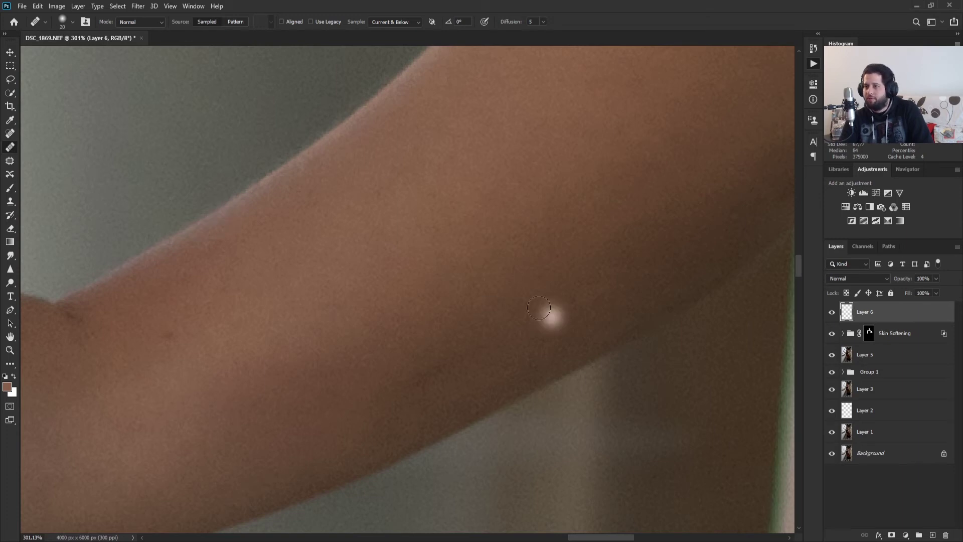
{"action": "left_click", "coordinate": [405, 354], "text": "alt"}
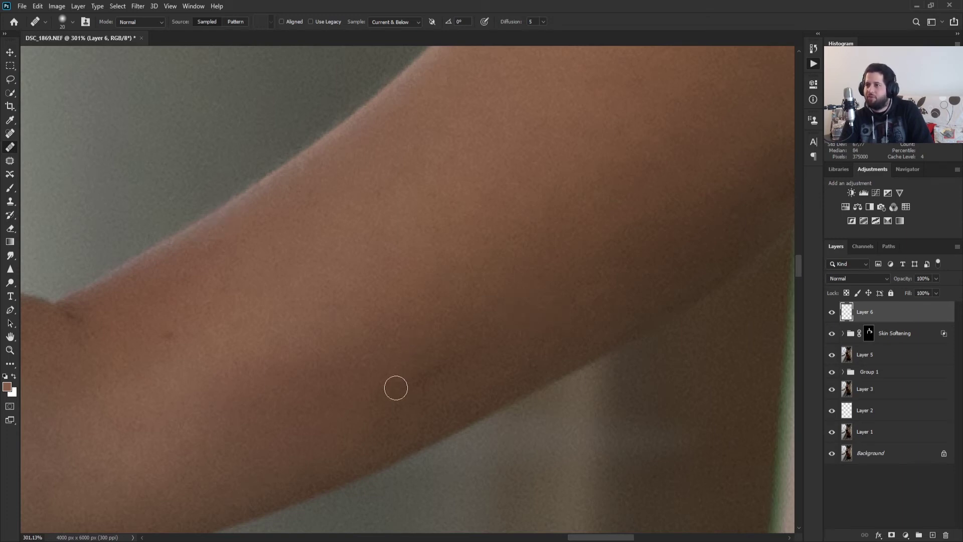
{"action": "left_click_drag", "start_coordinate": [395, 386], "coordinate": [441, 367]}
{"action": "mouse_move", "coordinate": [486, 334]}
{"action": "left_mouse_down"}
{"action": "mouse_move", "coordinate": [436, 370]}
{"action": "mouse_move", "coordinate": [481, 346]}
{"action": "left_mouse_up"}
Step: Heal the blemish on the bent forearm near the wrist
{"action": "scroll", "coordinate": [426, 302], "scroll_direction": "down", "scroll_amount": 5}
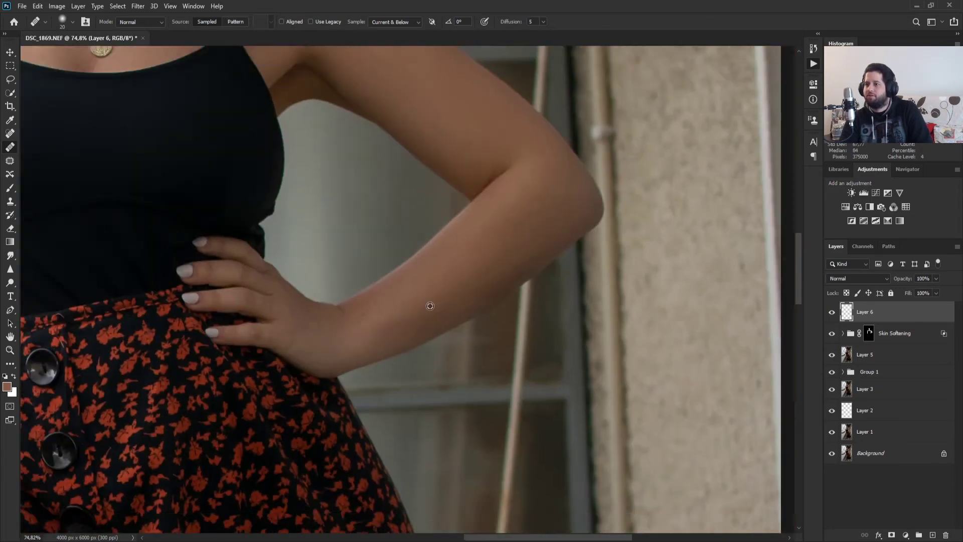
{"action": "scroll", "coordinate": [329, 304], "scroll_direction": "up", "scroll_amount": 4}
{"action": "left_click_drag", "start_coordinate": [406, 321], "coordinate": [400, 323]}
Step: Heal the uneven dark skin along the underside of the bent forearm toward the elbow
{"action": "scroll", "coordinate": [454, 316], "scroll_direction": "down", "scroll_amount": 6}
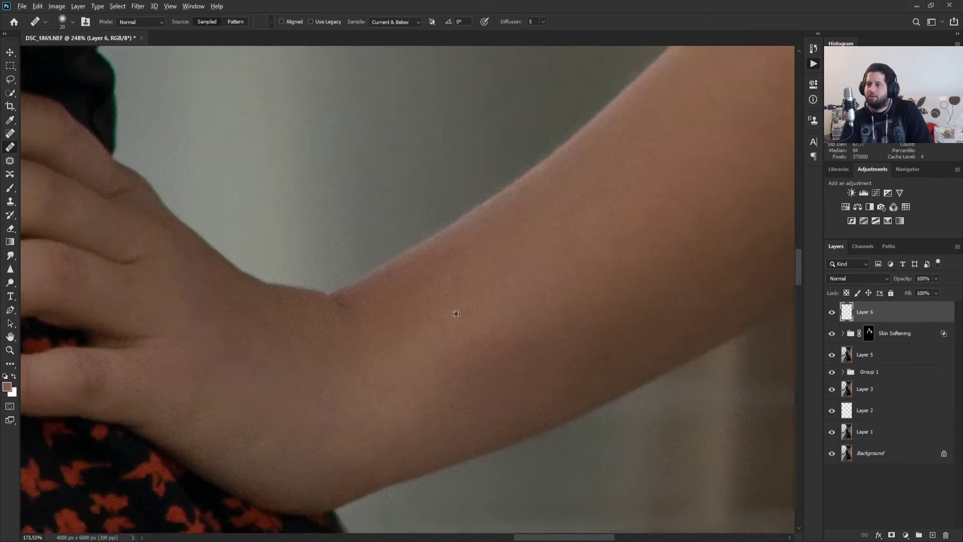
{"action": "scroll", "coordinate": [631, 325], "scroll_direction": "up", "scroll_amount": 7}
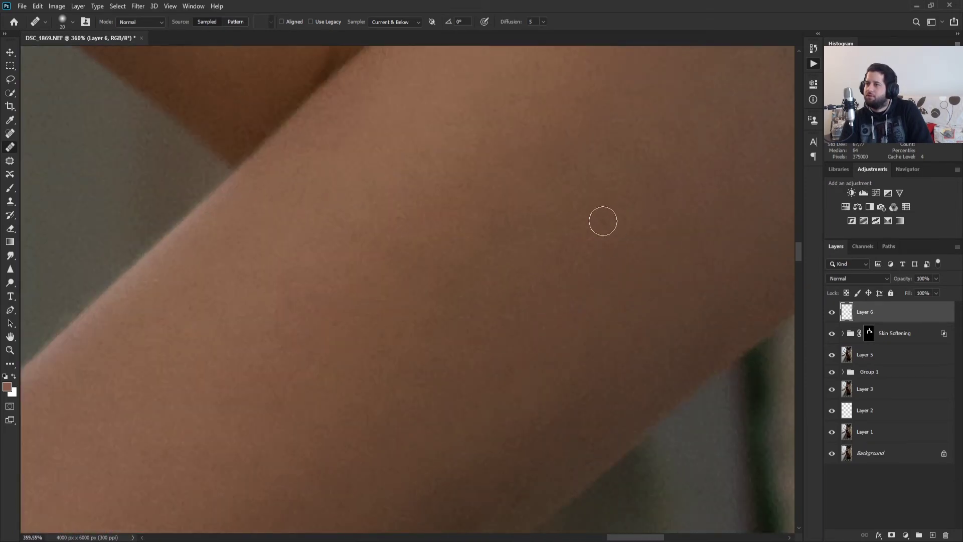
{"action": "scroll", "coordinate": [539, 371], "scroll_direction": "down", "scroll_amount": 3}
{"action": "scroll", "coordinate": [502, 441], "scroll_direction": "up", "scroll_amount": 5}
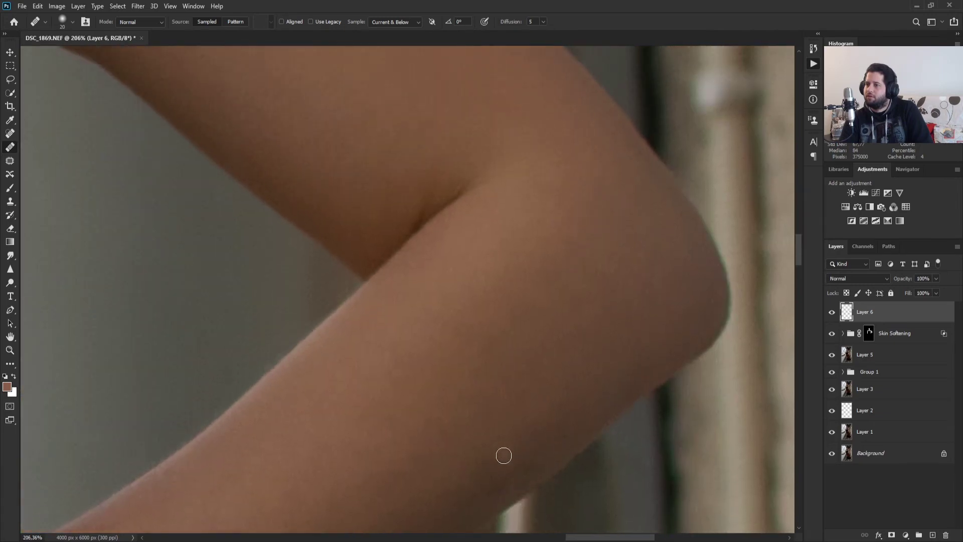
{"action": "scroll", "coordinate": [416, 405], "scroll_direction": "down", "scroll_amount": 2}
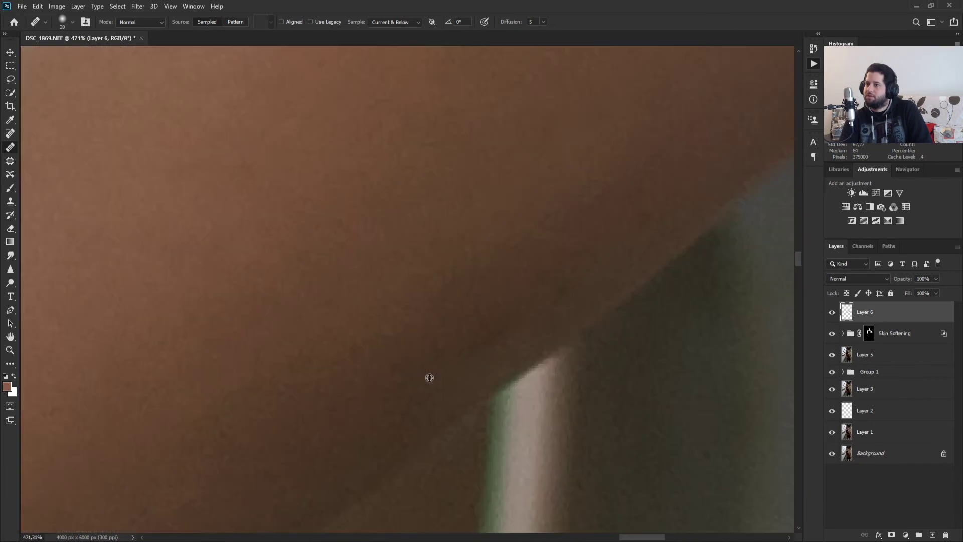
{"action": "mouse_move", "coordinate": [411, 376]}
{"action": "left_mouse_down"}
{"action": "mouse_move", "coordinate": [477, 340]}
{"action": "mouse_move", "coordinate": [447, 358]}
{"action": "left_mouse_up"}
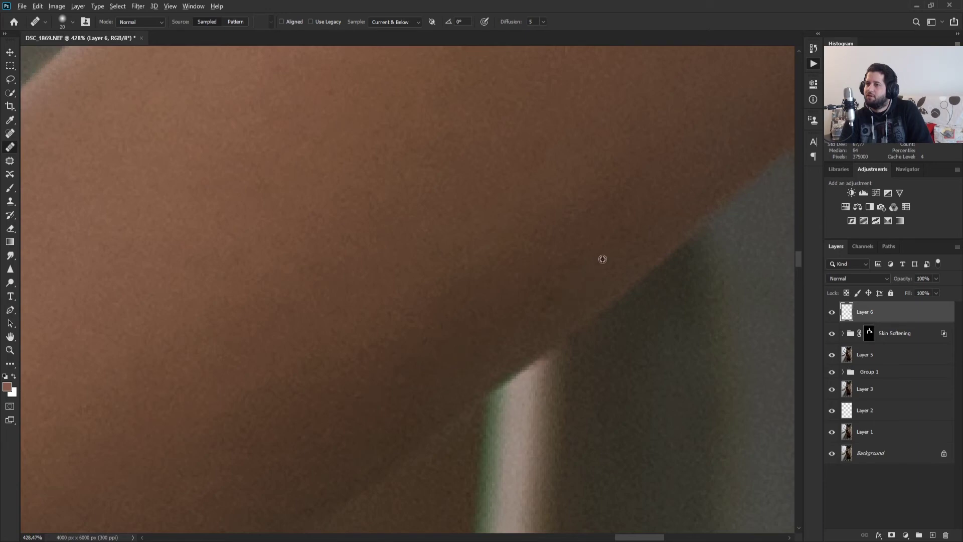
Step: Examine the retouched skin in the full portrait and around the upper body
{"action": "scroll", "coordinate": [533, 269], "scroll_direction": "down", "scroll_amount": 8}
{"action": "scroll", "coordinate": [363, 220], "scroll_direction": "down", "scroll_amount": 5}
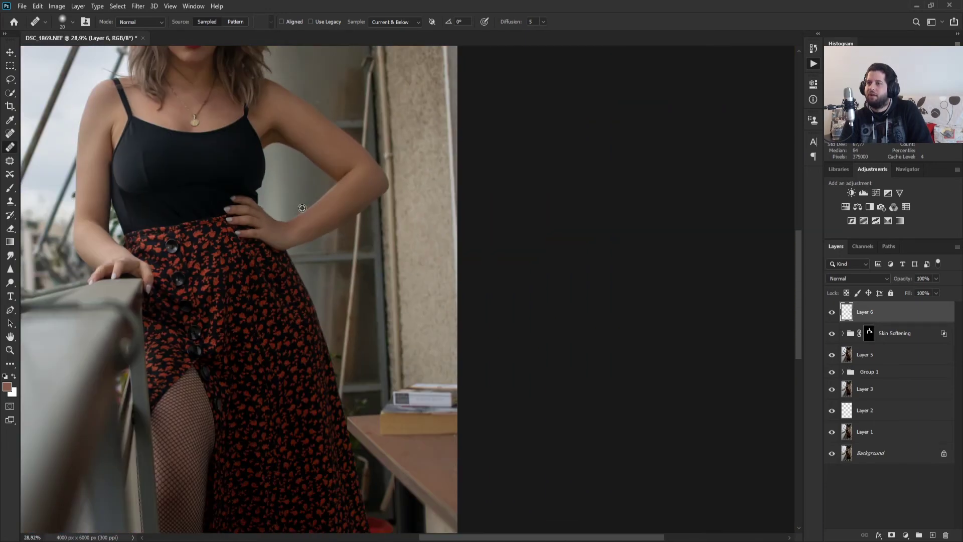
{"action": "scroll", "coordinate": [161, 159], "scroll_direction": "up", "scroll_amount": 2}
{"action": "scroll", "coordinate": [175, 187], "scroll_direction": "down", "scroll_amount": 3}
{"action": "scroll", "coordinate": [175, 188], "scroll_direction": "down", "scroll_amount": 2}
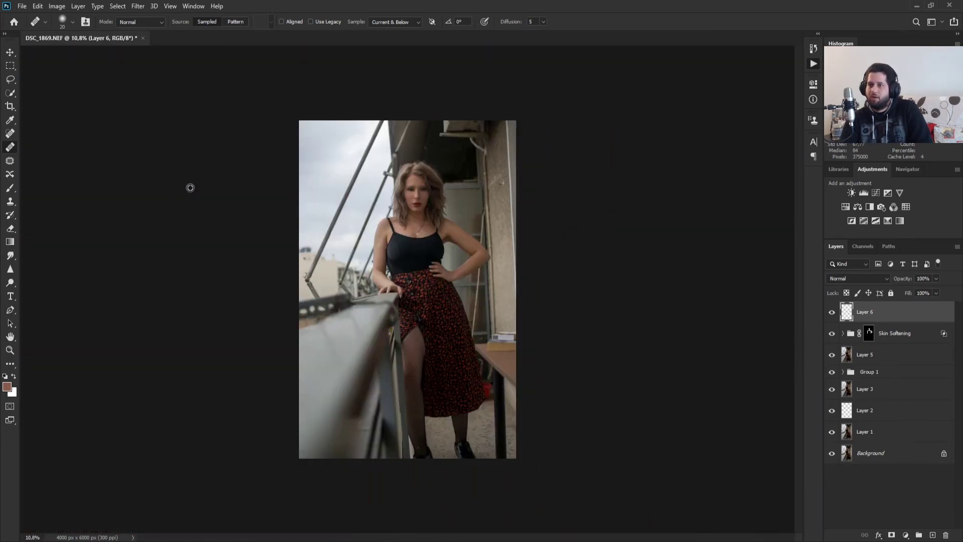
{"action": "scroll", "coordinate": [474, 239], "scroll_direction": "up", "scroll_amount": 4}
{"action": "scroll", "coordinate": [475, 239], "scroll_direction": "down", "scroll_amount": 4}
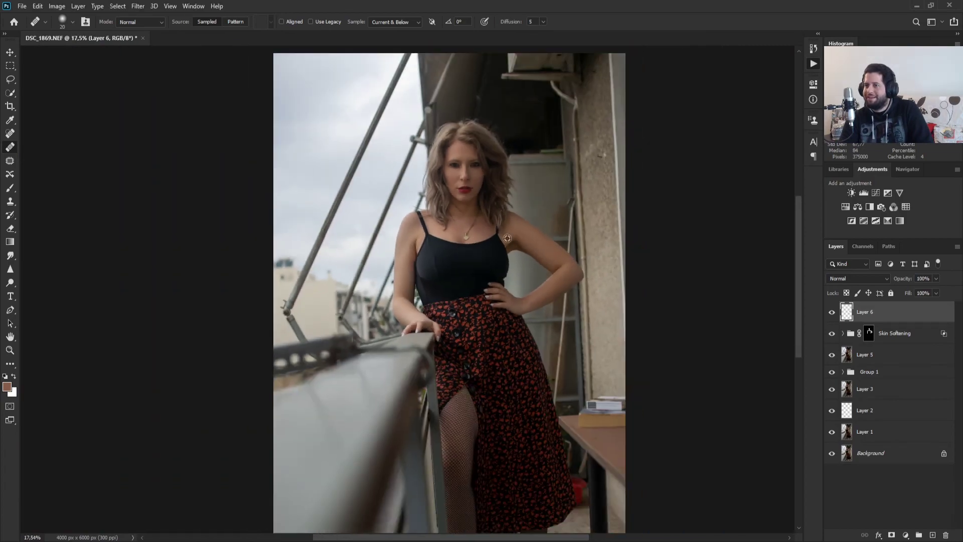
{"action": "scroll", "coordinate": [552, 236], "scroll_direction": "up", "scroll_amount": 2}
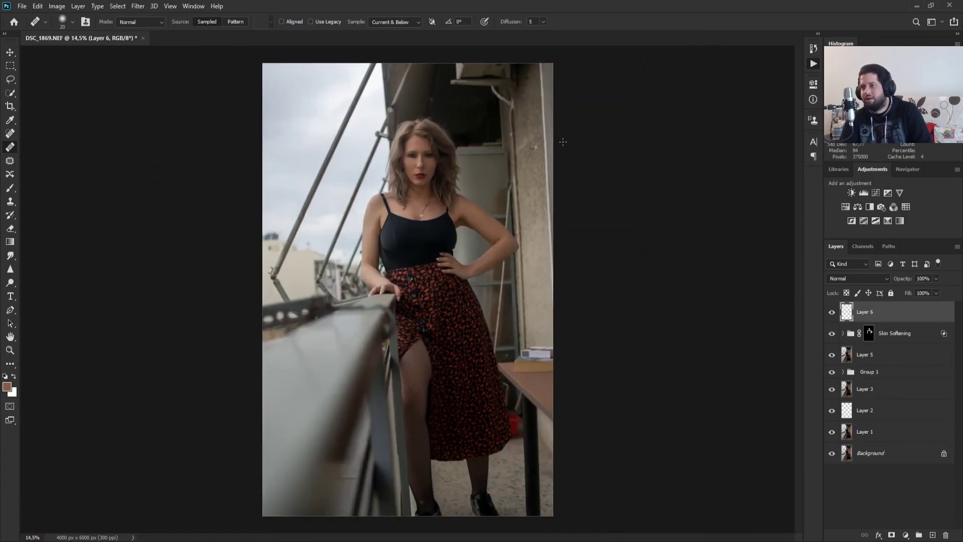
{"action": "scroll", "coordinate": [441, 140], "scroll_direction": "up", "scroll_amount": 6}
{"action": "scroll", "coordinate": [294, 226], "scroll_direction": "down", "scroll_amount": 1}
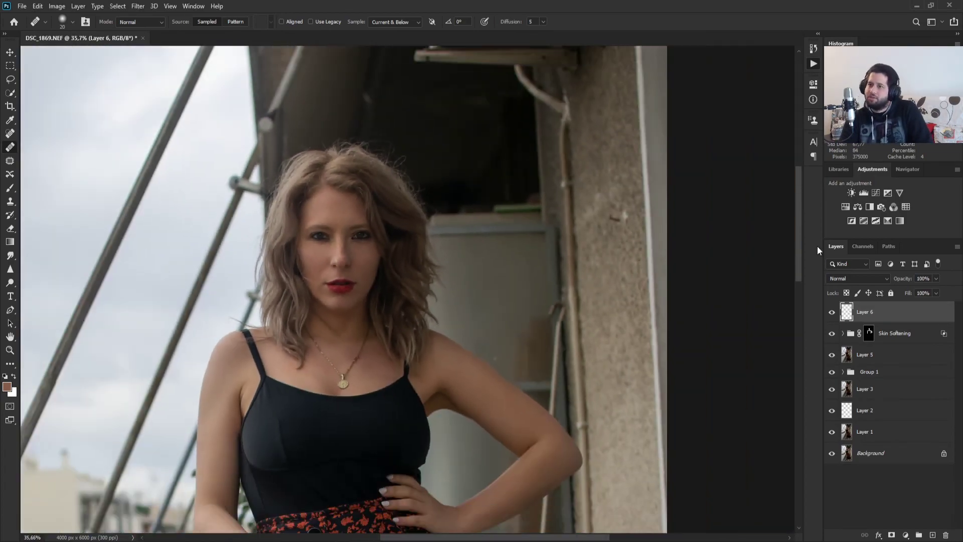
Step: Add a brightening Curves adjustment layer on top of the stack and open its blending options
{"action": "left_click", "coordinate": [875, 193]}
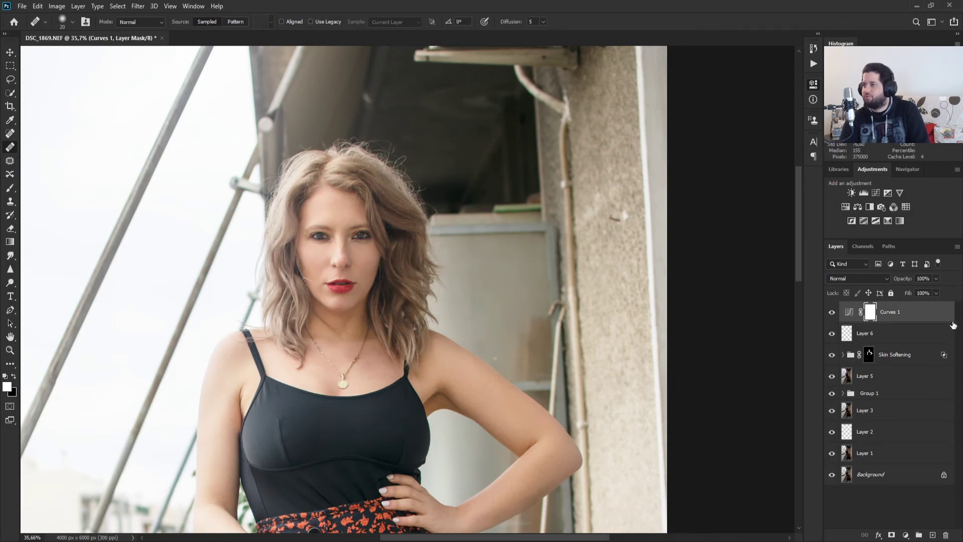
{"action": "left_click", "coordinate": [928, 312]}
{"action": "key", "text": "h"}
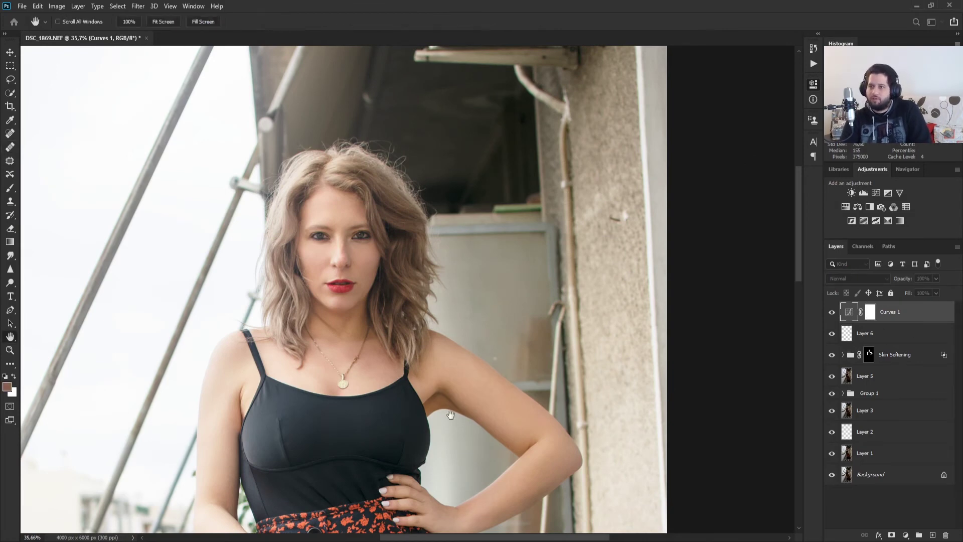
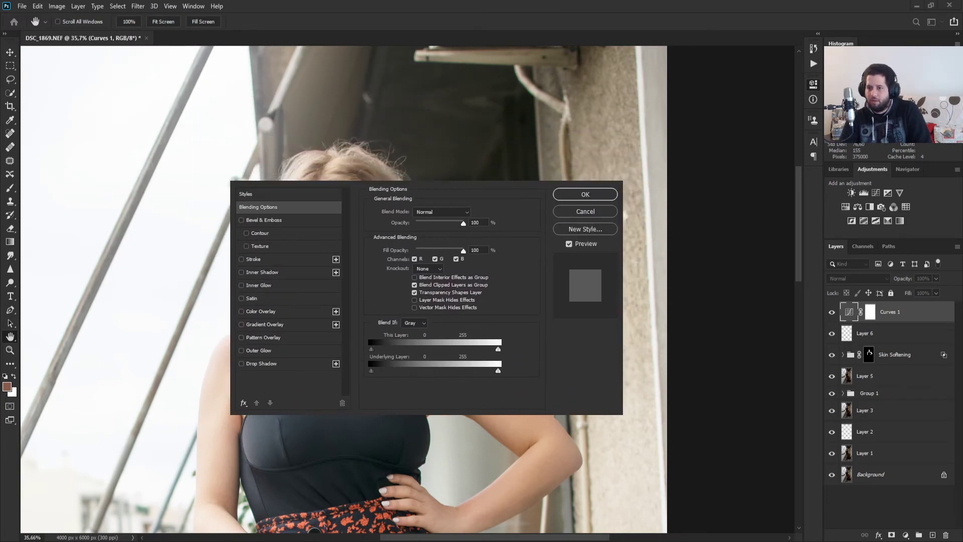
Step: Set Blend If on the Curves layer by splitting the Underlying Layer shadow slider, stretching one half to the white end, and apply it
{"action": "key", "text": "alt"}
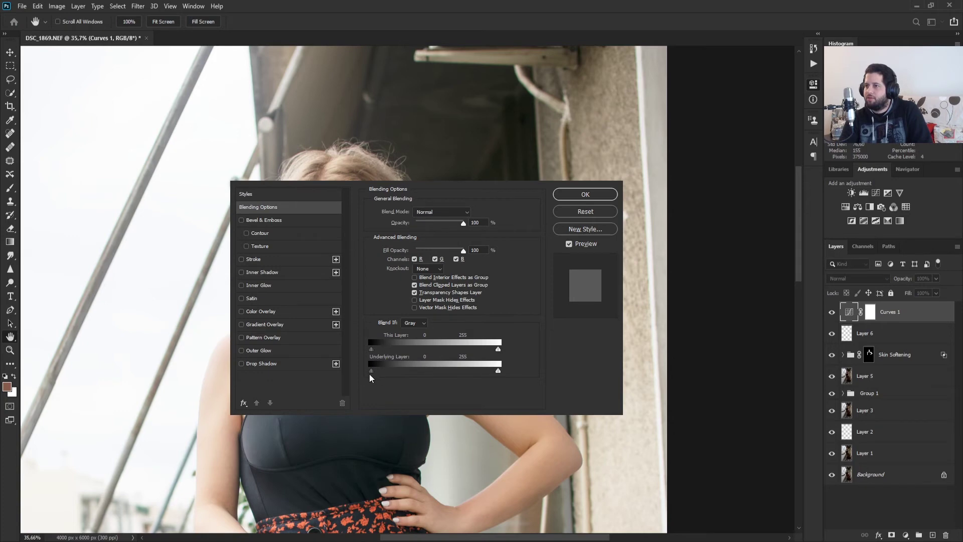
{"action": "left_click_drag", "start_coordinate": [374, 373], "coordinate": [410, 363]}
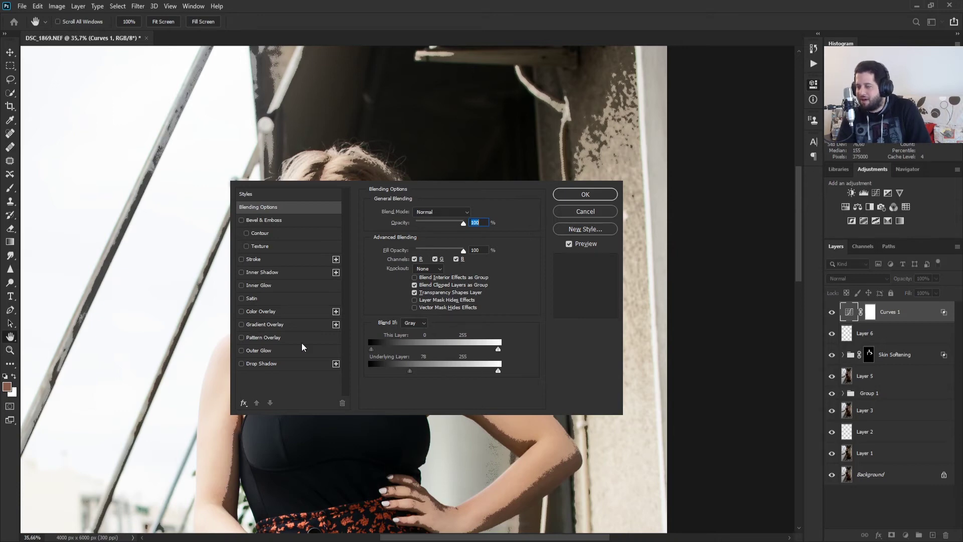
{"action": "key", "text": "alt"}
{"action": "left_click_drag", "start_coordinate": [410, 371], "coordinate": [532, 378]}
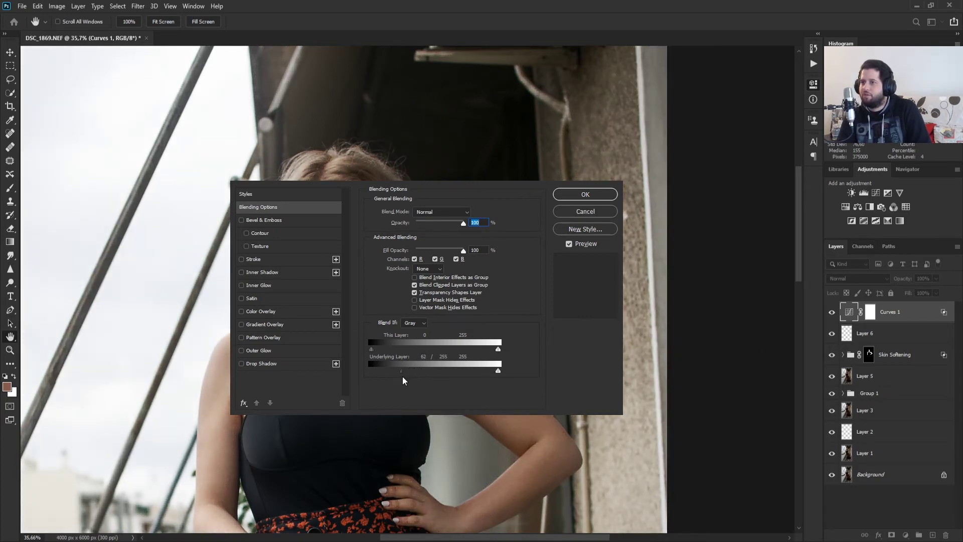
{"action": "left_click_drag", "start_coordinate": [394, 376], "coordinate": [390, 378]}
{"action": "left_click", "coordinate": [574, 193]}
{"action": "key", "text": "j"}
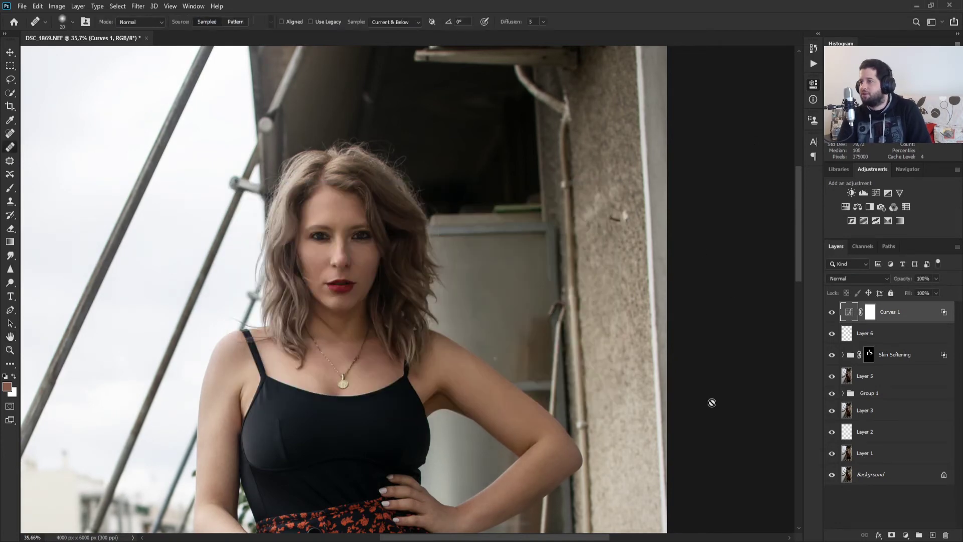
Step: Invert the Curves 1 mask to black and paint white on it over the chest and neck
{"action": "left_click", "coordinate": [871, 312]}
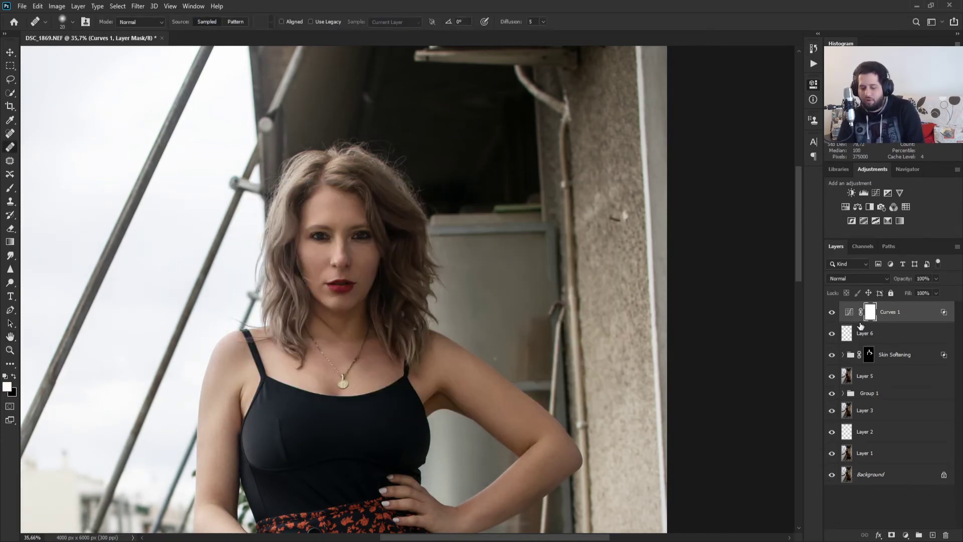
{"action": "key", "text": "ctrl+i"}
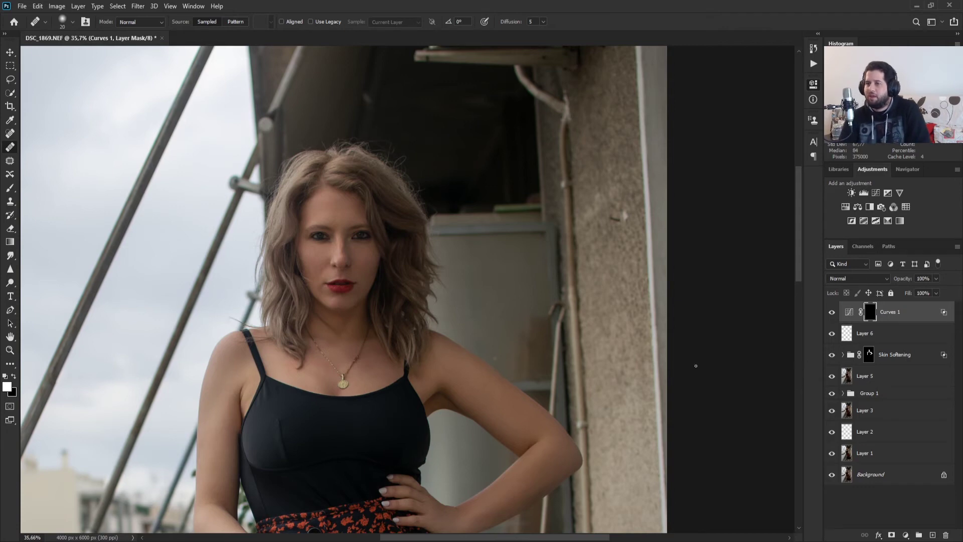
{"action": "key", "text": "b"}
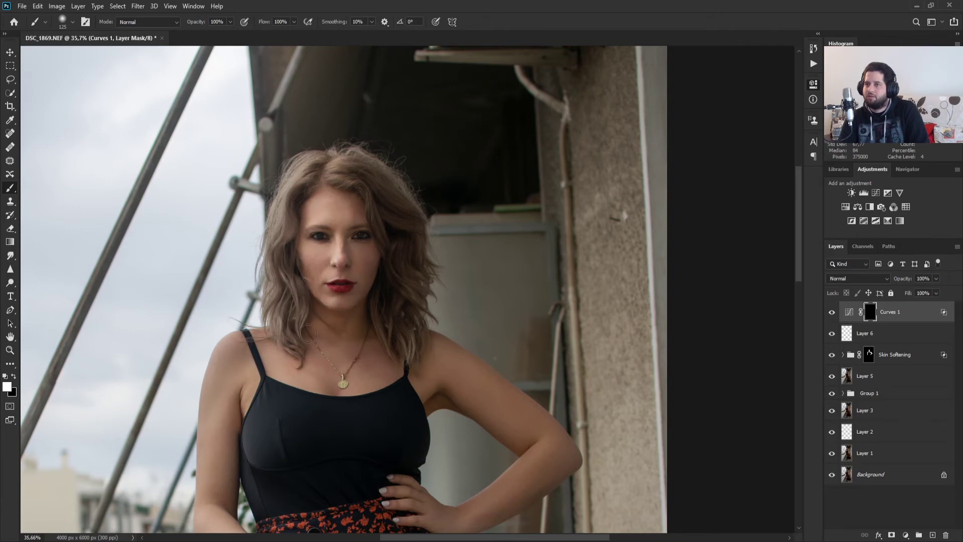
{"action": "left_click_drag", "start_coordinate": [345, 382], "coordinate": [357, 331]}
Step: Enlarge the brush to 200 and paint the Curves brightening onto the shoulders and both arms
{"action": "key", "text": "bracketright"}
{"action": "key", "text": "bracketright"}
{"action": "key", "text": "bracketright"}
{"action": "mouse_move", "coordinate": [238, 371]}
{"action": "left_mouse_down"}
{"action": "mouse_move", "coordinate": [223, 393]}
{"action": "mouse_move", "coordinate": [237, 344]}
{"action": "mouse_move", "coordinate": [204, 538]}
{"action": "mouse_move", "coordinate": [223, 486]}
{"action": "mouse_move", "coordinate": [234, 382]}
{"action": "mouse_move", "coordinate": [295, 361]}
{"action": "mouse_move", "coordinate": [243, 355]}
{"action": "mouse_move", "coordinate": [226, 364]}
{"action": "mouse_move", "coordinate": [247, 342]}
{"action": "mouse_move", "coordinate": [280, 348]}
{"action": "mouse_move", "coordinate": [297, 337]}
{"action": "left_mouse_up"}
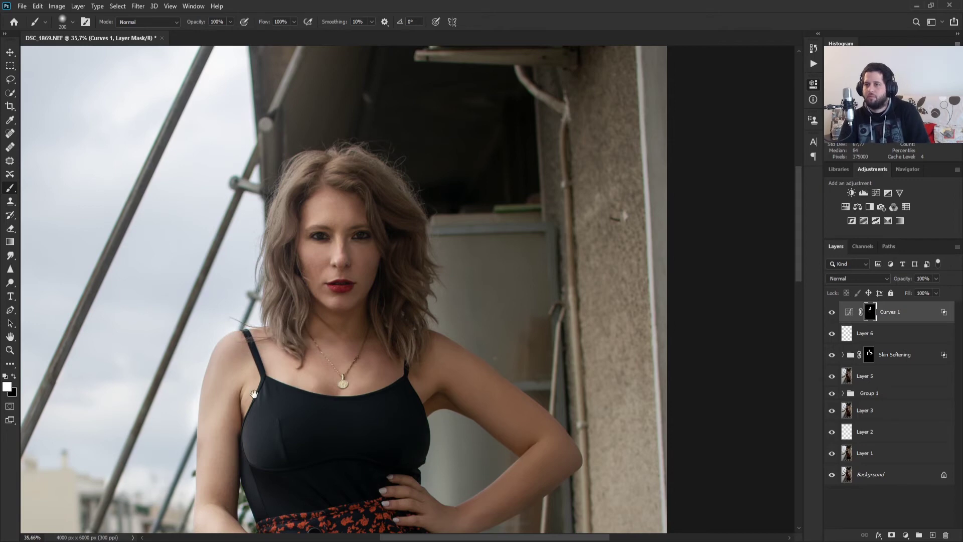
{"action": "scroll", "coordinate": [271, 391], "scroll_direction": "down", "scroll_amount": 4}
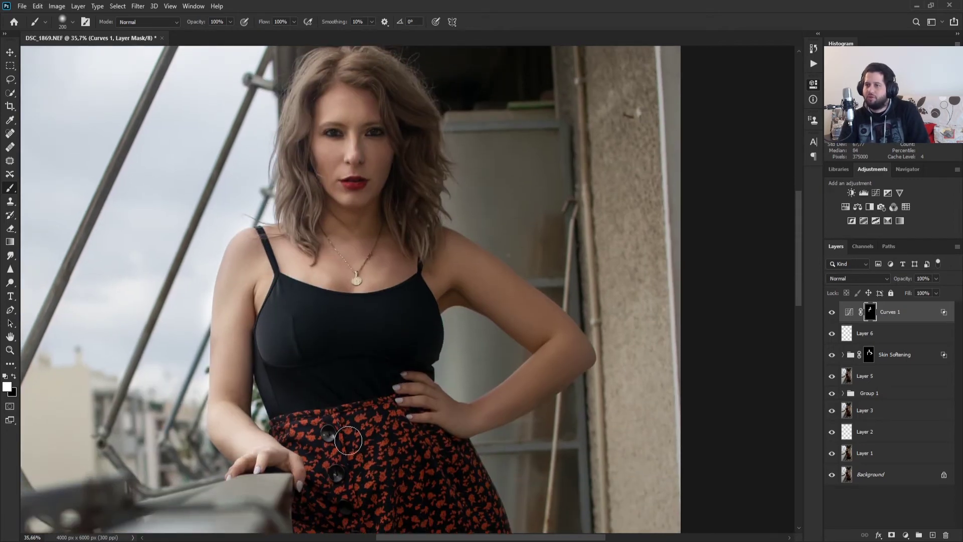
{"action": "mouse_move", "coordinate": [473, 415]}
{"action": "left_mouse_down"}
{"action": "mouse_move", "coordinate": [574, 354]}
{"action": "mouse_move", "coordinate": [482, 411]}
{"action": "mouse_move", "coordinate": [425, 404]}
{"action": "mouse_move", "coordinate": [568, 367]}
{"action": "mouse_move", "coordinate": [561, 341]}
{"action": "mouse_move", "coordinate": [457, 261]}
{"action": "mouse_move", "coordinate": [549, 319]}
{"action": "mouse_move", "coordinate": [541, 304]}
{"action": "mouse_move", "coordinate": [410, 238]}
{"action": "mouse_move", "coordinate": [497, 291]}
{"action": "mouse_move", "coordinate": [554, 350]}
{"action": "mouse_move", "coordinate": [560, 366]}
{"action": "mouse_move", "coordinate": [505, 400]}
{"action": "mouse_move", "coordinate": [561, 364]}
{"action": "mouse_move", "coordinate": [525, 315]}
{"action": "mouse_move", "coordinate": [438, 297]}
{"action": "mouse_move", "coordinate": [446, 281]}
{"action": "mouse_move", "coordinate": [408, 253]}
{"action": "mouse_move", "coordinate": [323, 273]}
{"action": "mouse_move", "coordinate": [279, 234]}
{"action": "mouse_move", "coordinate": [258, 250]}
{"action": "left_mouse_up"}
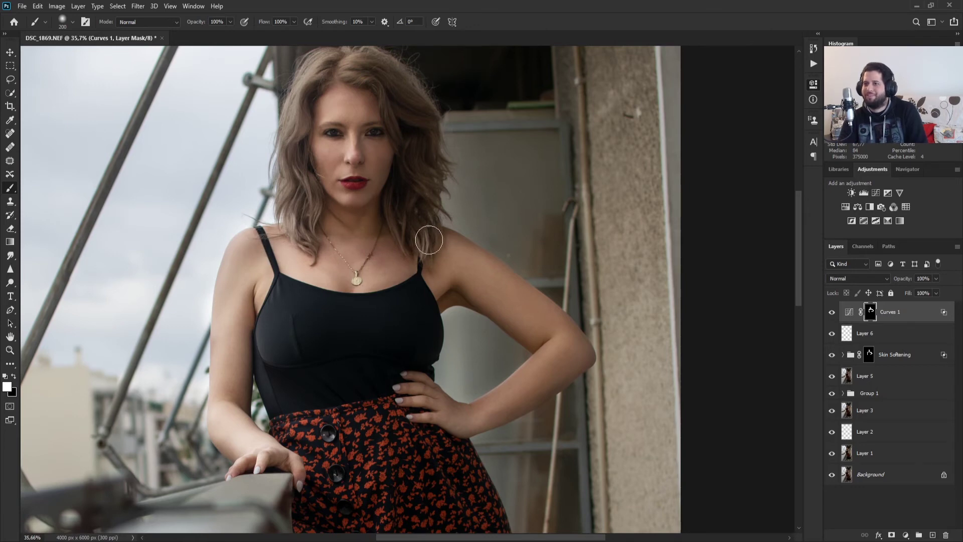
Step: Lower the fill of the Curves 1 layer to 58%
{"action": "scroll", "coordinate": [411, 208], "scroll_direction": "down", "scroll_amount": 3}
{"action": "scroll", "coordinate": [408, 206], "scroll_direction": "up", "scroll_amount": 1}
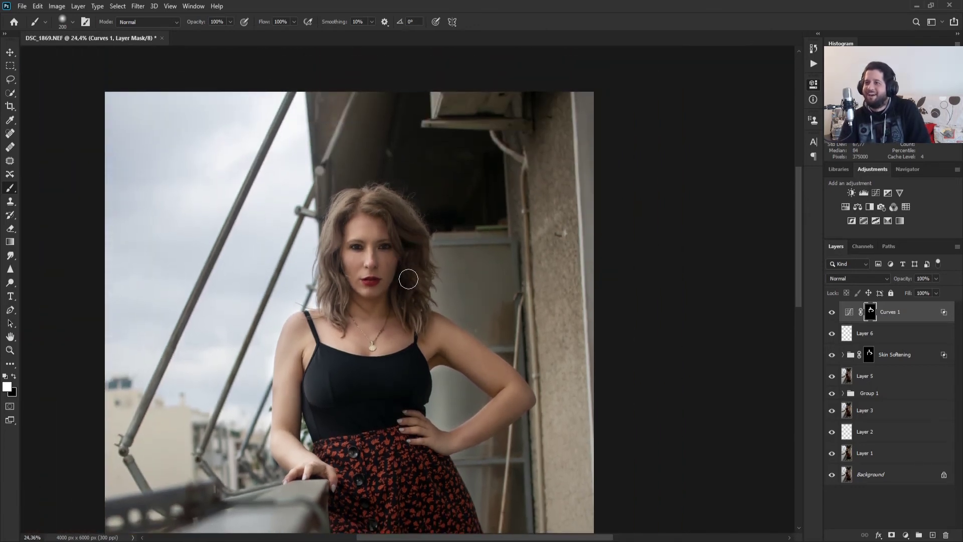
{"action": "scroll", "coordinate": [396, 226], "scroll_direction": "up", "scroll_amount": 2}
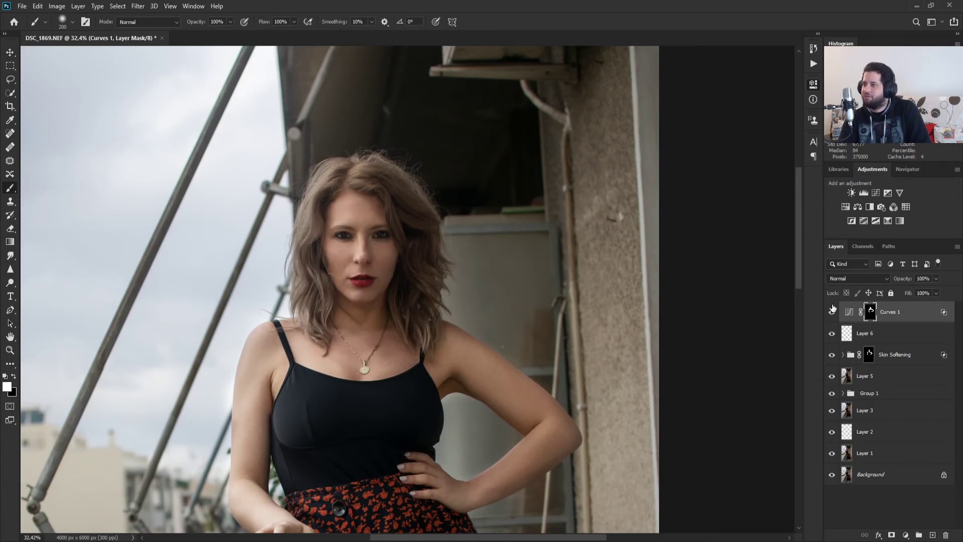
{"action": "left_click_drag", "start_coordinate": [910, 295], "coordinate": [894, 299]}
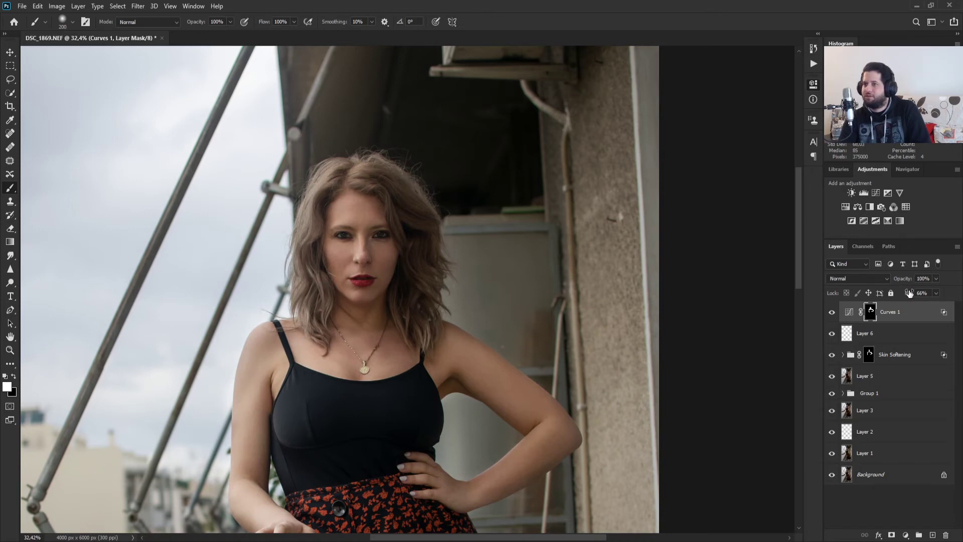
{"action": "left_click_drag", "start_coordinate": [909, 294], "coordinate": [907, 296]}
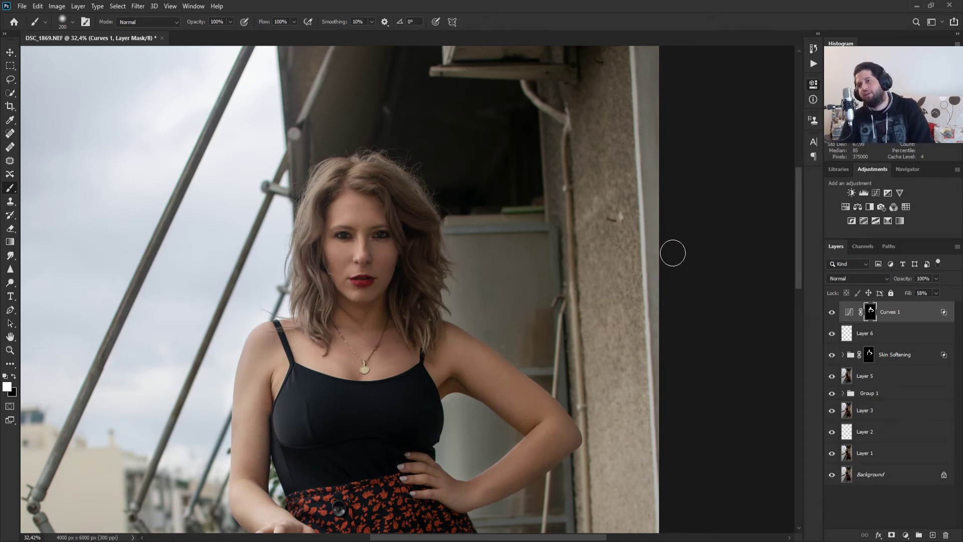
Step: Add a Color Lookup adjustment layer above Curves 1 and move its floating properties beside the photo
{"action": "scroll", "coordinate": [408, 221], "scroll_direction": "down", "scroll_amount": 5}
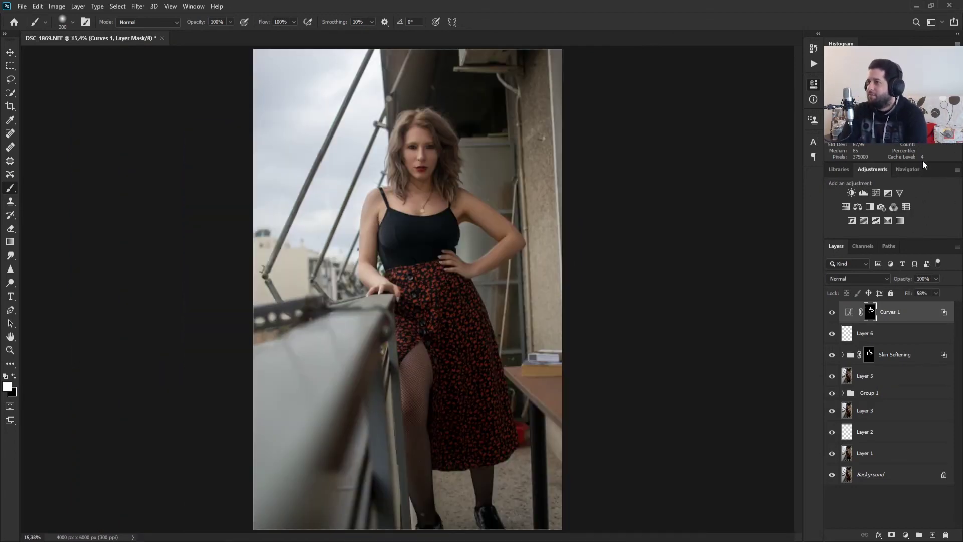
{"action": "left_click", "coordinate": [906, 207]}
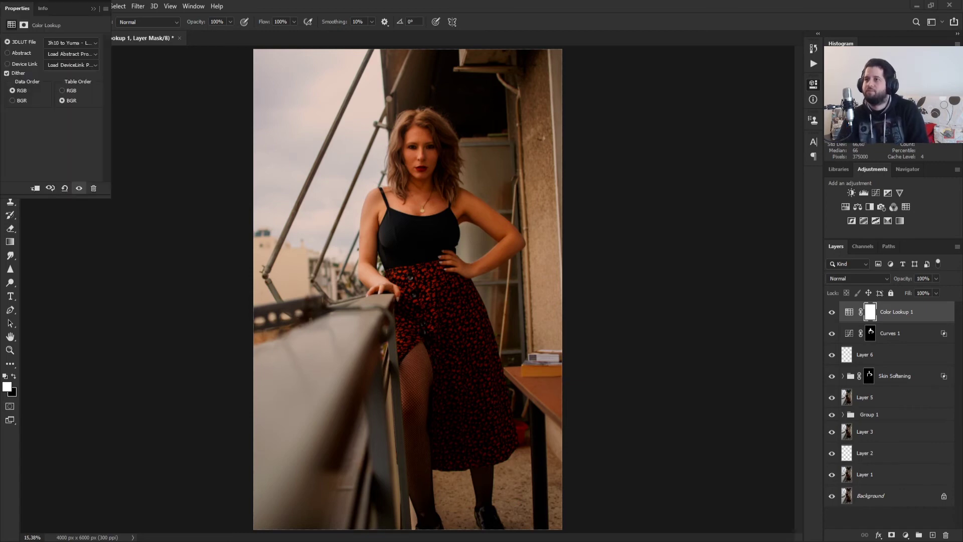
{"action": "left_click_drag", "start_coordinate": [50, 8], "coordinate": [735, 85]}
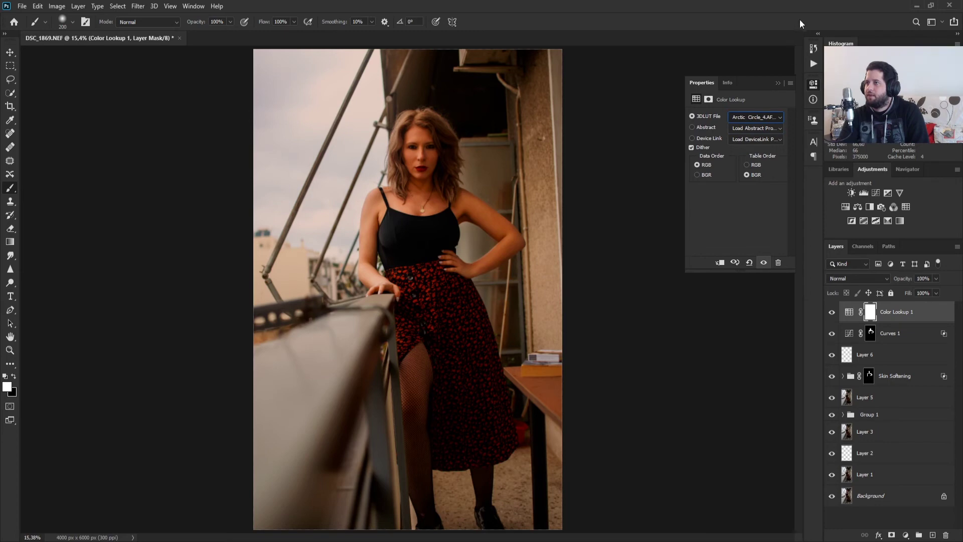
Step: Preview the 3h10 to Yuma, 300, Alien and Arctic Circle 3DLUT looks on the Color Lookup layer
{"action": "key", "text": "Up"}
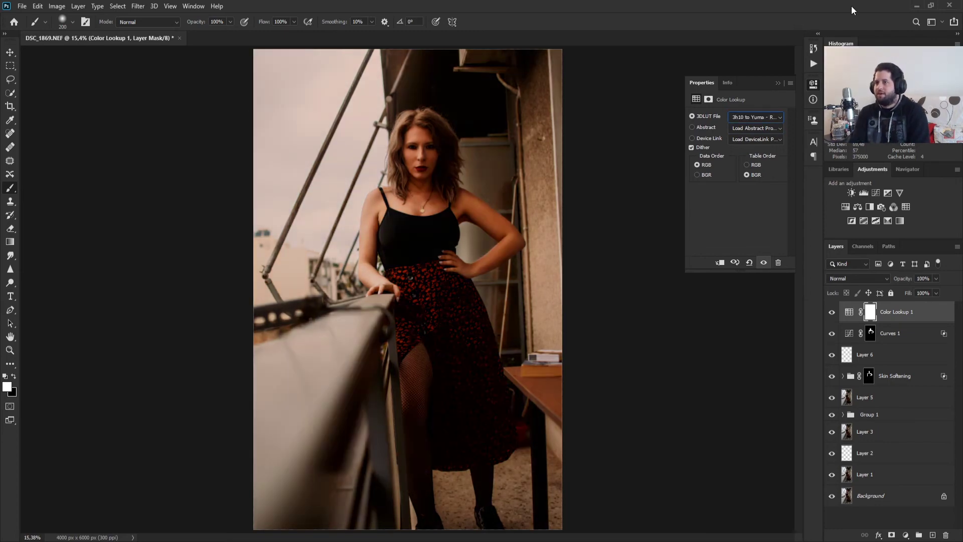
{"action": "key", "text": "Up"}
{"action": "key", "text": "Up"}
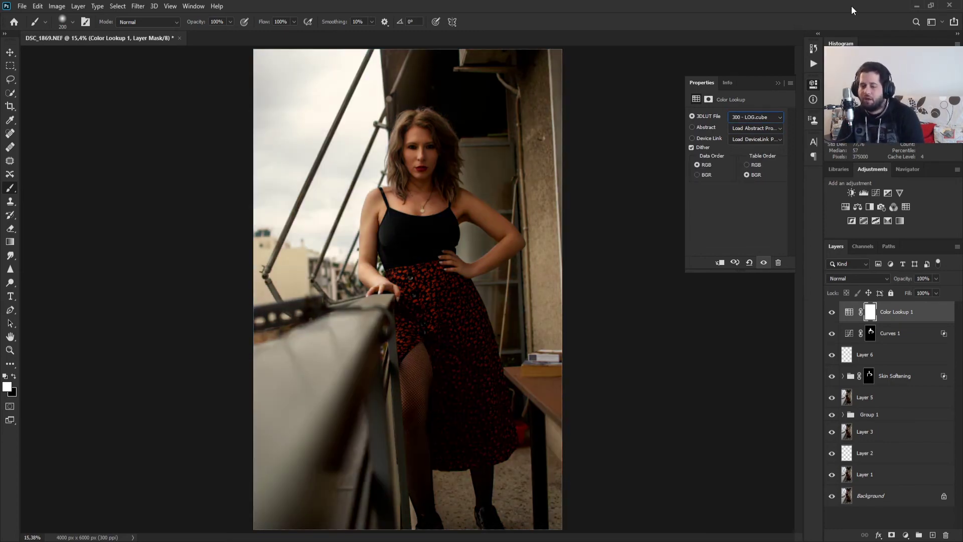
{"action": "key", "text": "Up"}
{"action": "key", "text": "Up"}
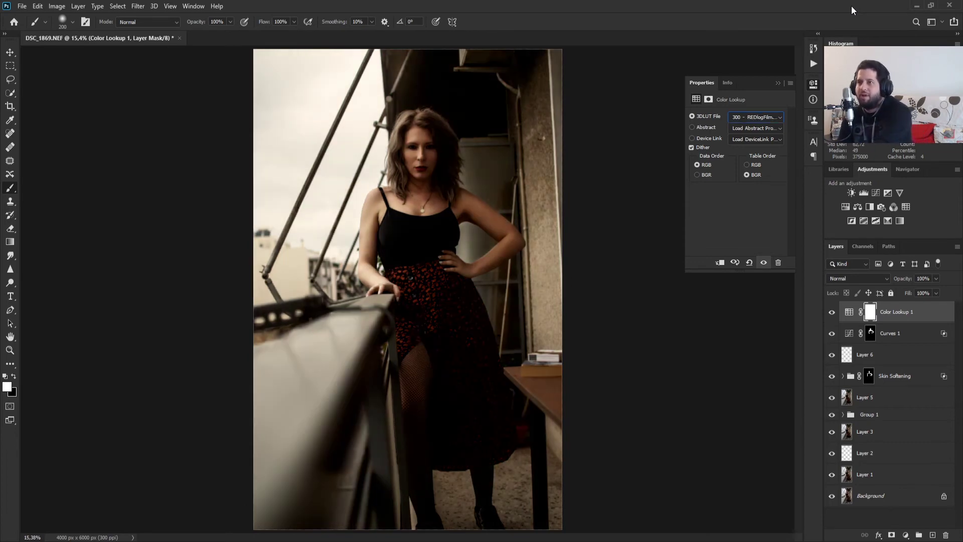
{"action": "key", "text": "Up"}
{"action": "key", "text": "Up"}
{"action": "key", "text": "Up"}
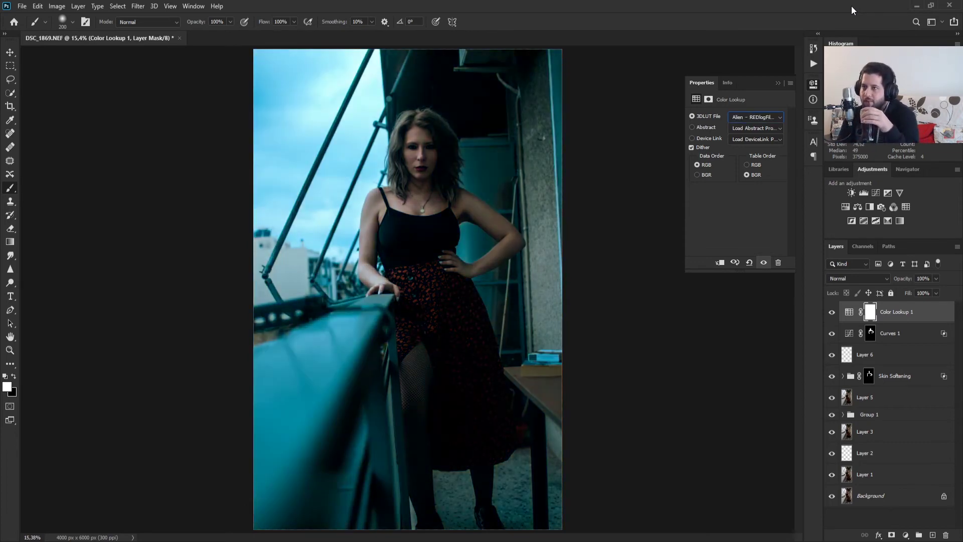
{"action": "key", "text": "Up"}
{"action": "key", "text": "Up"}
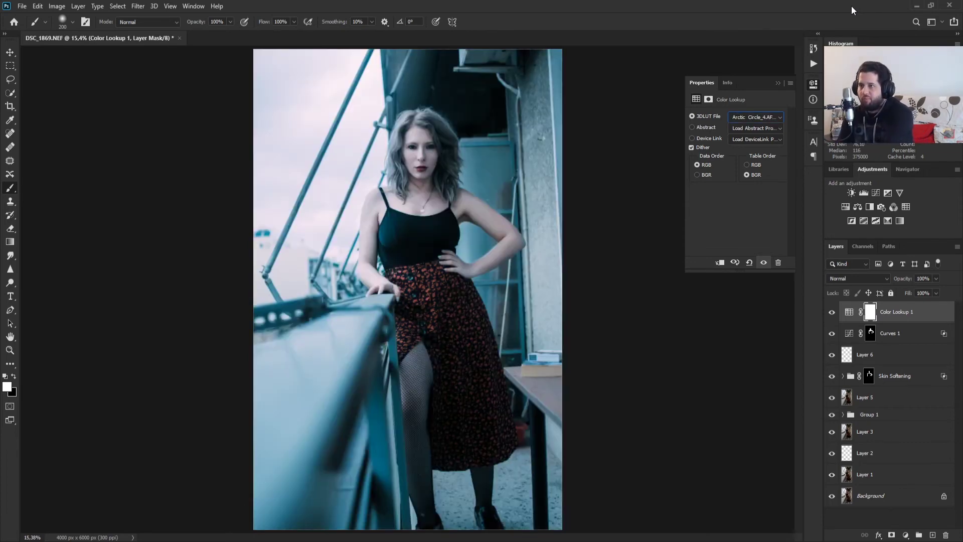
Step: Compare the Batman vs Superman, Bleach Bypass, Black Eye and Breaking Bad 3DLUT looks on the portrait
{"action": "key", "text": "Down"}
{"action": "key", "text": "Down"}
{"action": "key", "text": "Down"}
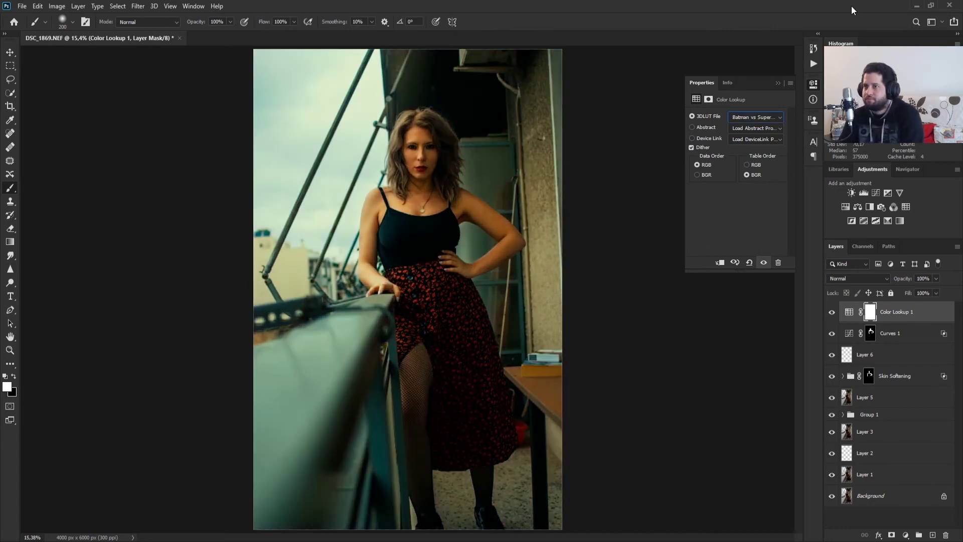
{"action": "key", "text": "Down"}
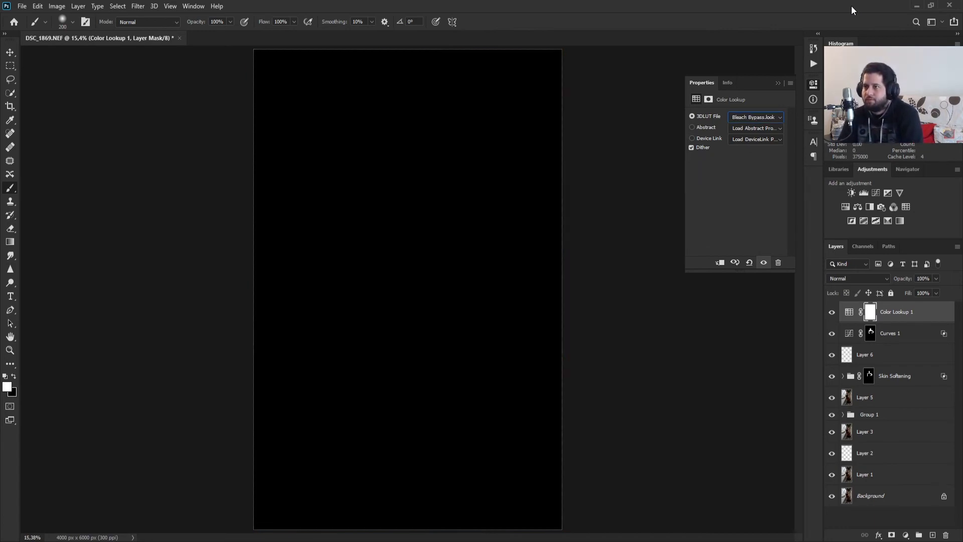
{"action": "key", "text": "Down"}
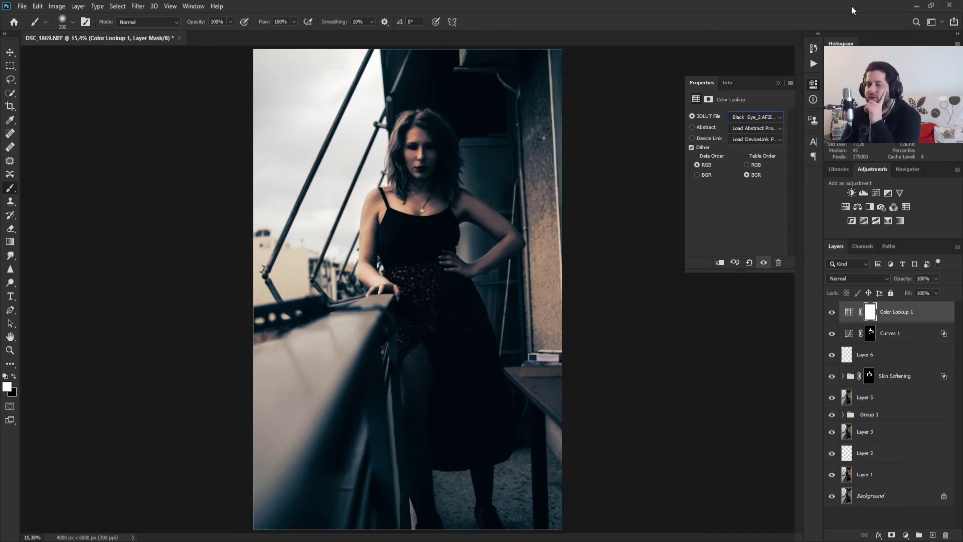
{"action": "key", "text": "Up"}
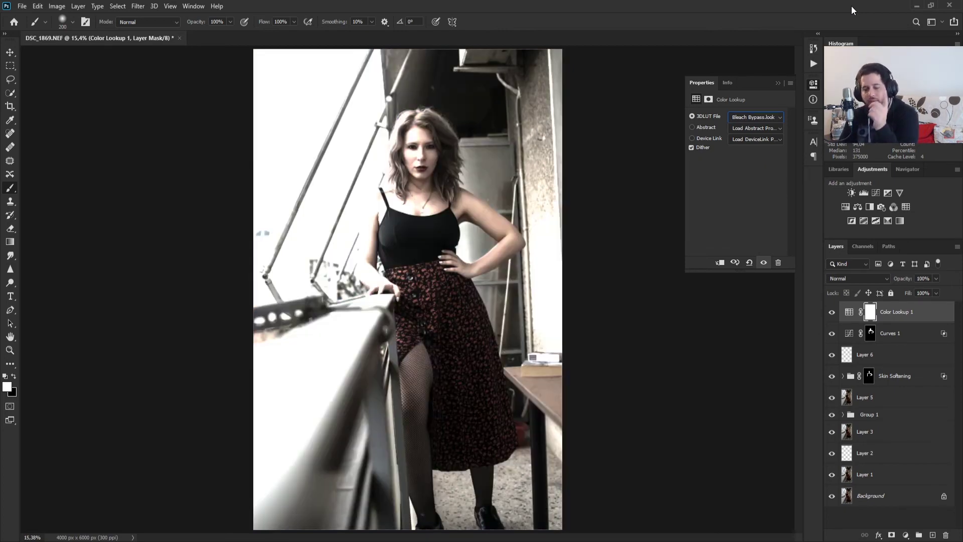
{"action": "key", "text": "Down"}
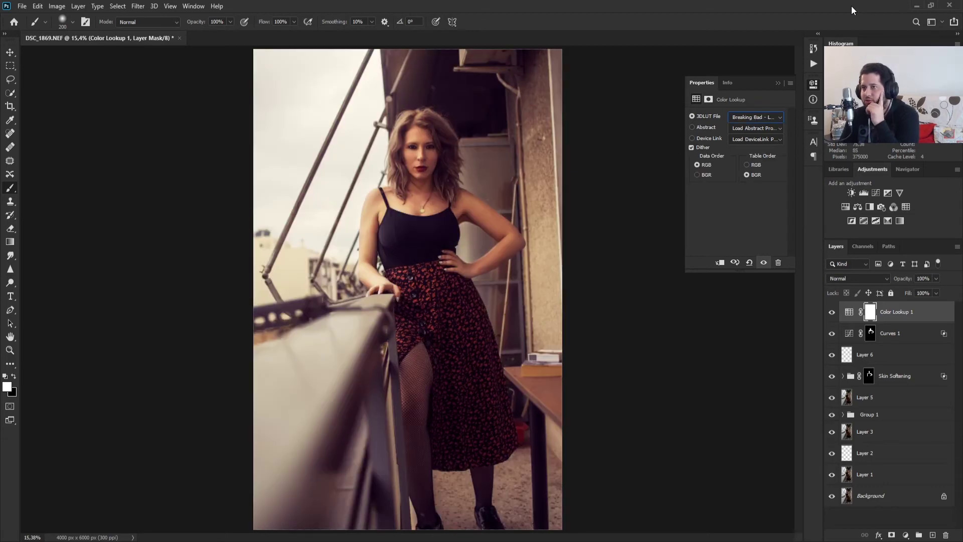
Step: Preview the 3DLUT looks from Byers 11 through Captain America, Chemical 168, Cobi 3 and Crisp_Winter to Drive - Rec709
{"action": "key", "text": "Down"}
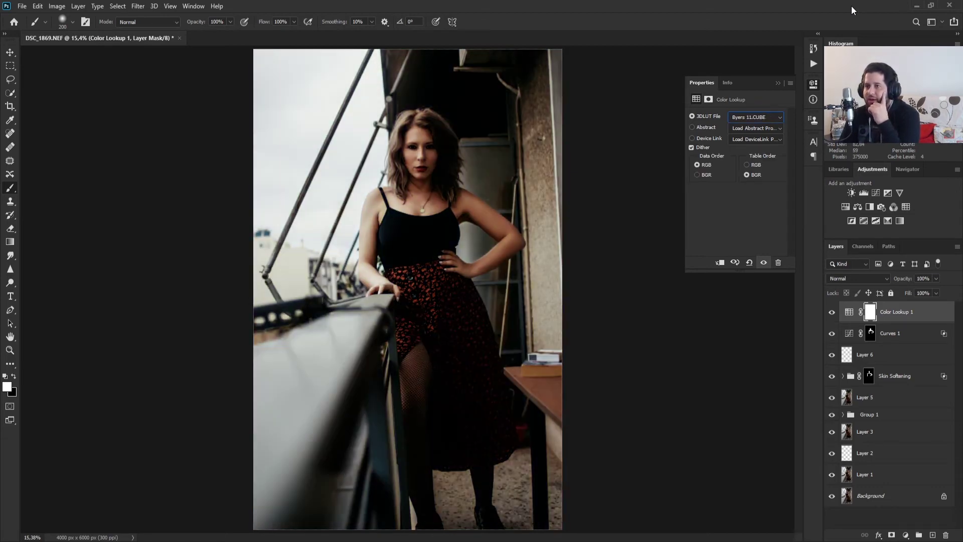
{"action": "key", "text": "Down"}
{"action": "key", "text": "Down"}
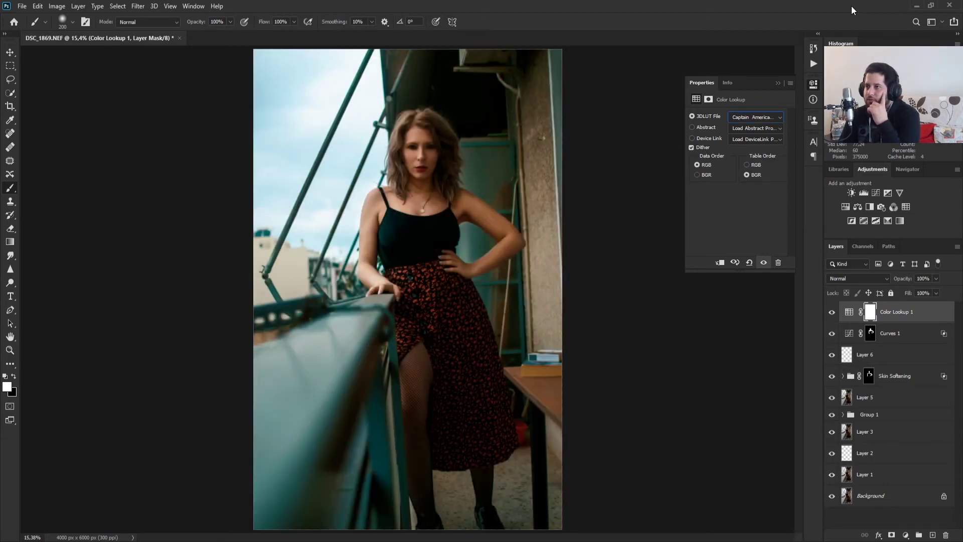
{"action": "key", "text": "Down"}
{"action": "key", "text": "Down"}
{"action": "key", "text": "Down"}
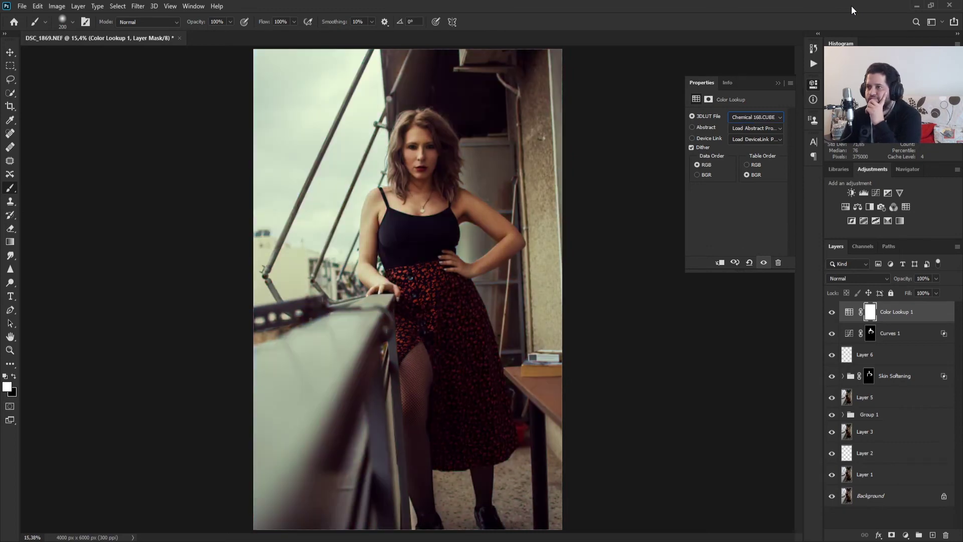
{"action": "key", "text": "Down"}
{"action": "key", "text": "Down"}
{"action": "key", "text": "Down"}
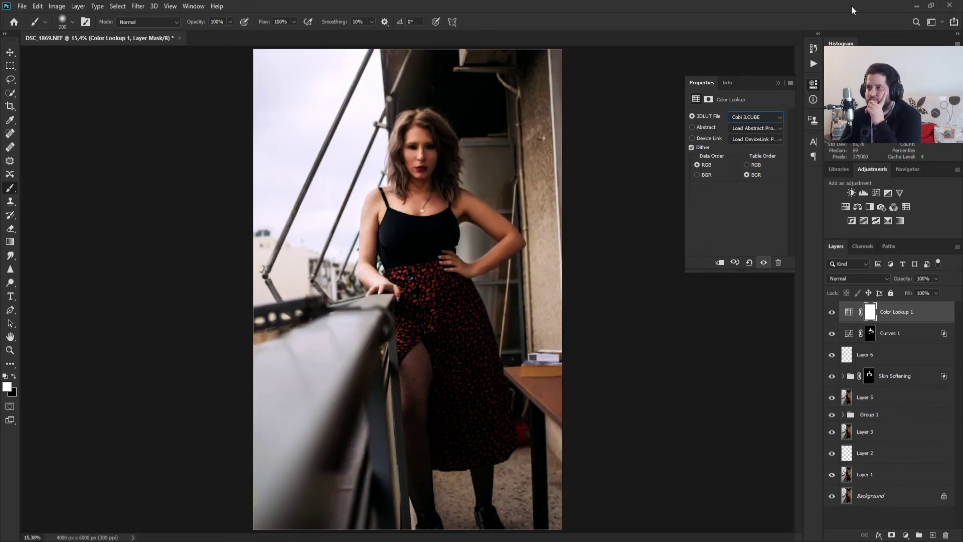
{"action": "key", "text": "Down"}
{"action": "key", "text": "Down"}
{"action": "key", "text": "Down"}
{"action": "key", "text": "Down"}
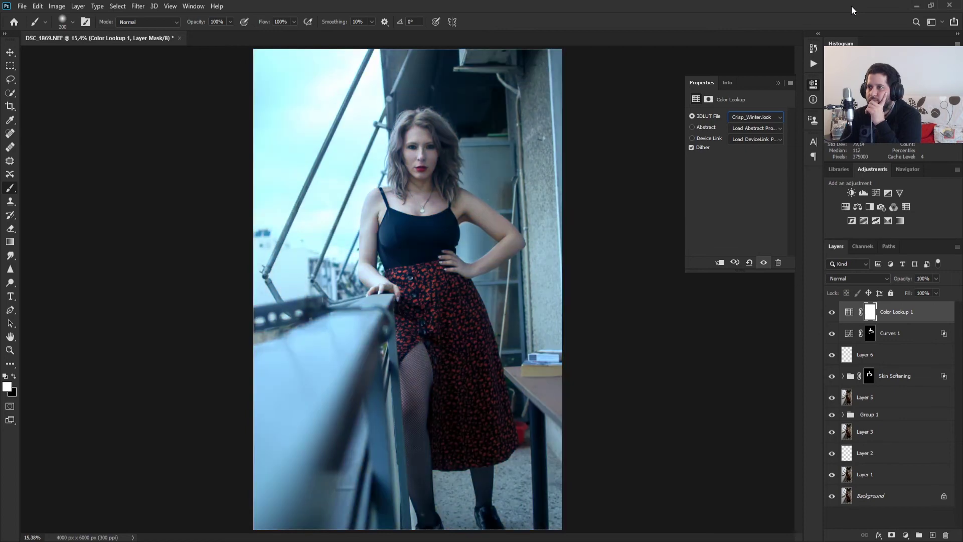
{"action": "key", "text": "Down"}
{"action": "key", "text": "Down"}
{"action": "key", "text": "Down"}
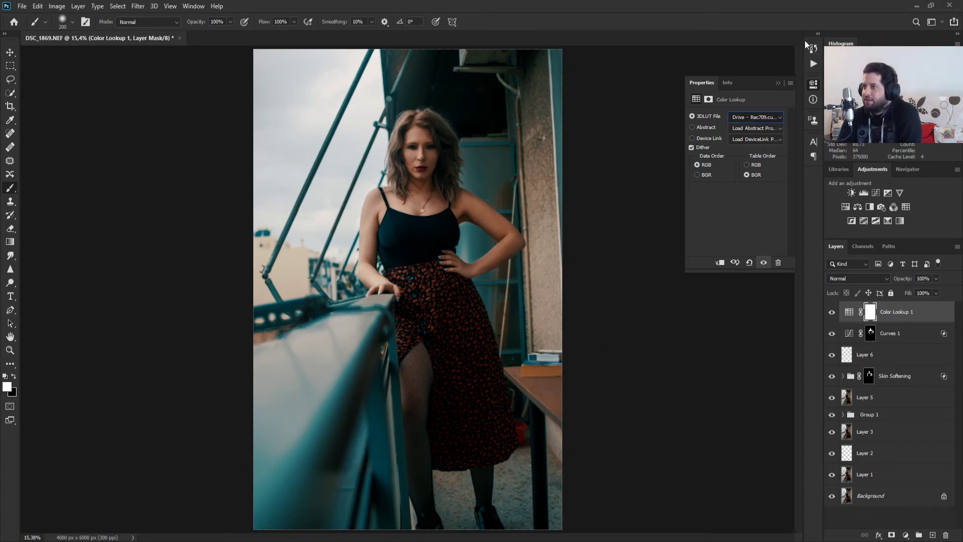
Step: Preview the 3DLUT looks from the Drive REDlog version through Fade Out, FallColors, Folger 50, Fuji and Fusion 88 to Game of Thrones
{"action": "key", "text": "Down"}
{"action": "key", "text": "Down"}
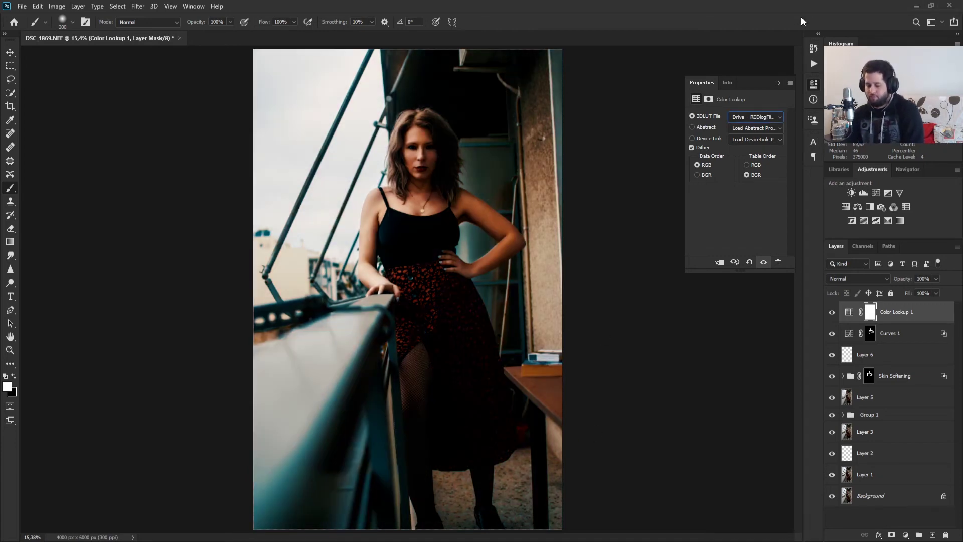
{"action": "key", "text": "Down"}
{"action": "key", "text": "Down"}
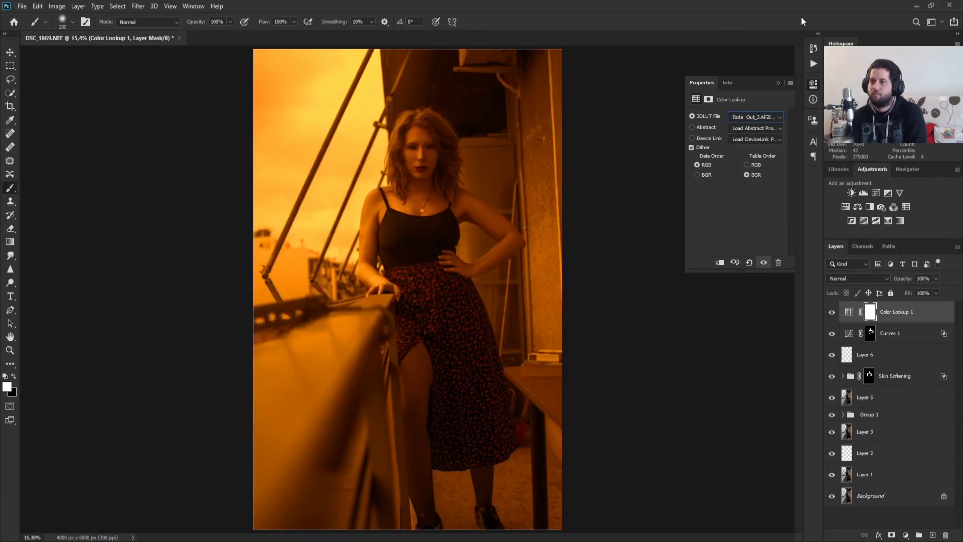
{"action": "key", "text": "Down"}
{"action": "key", "text": "Down"}
{"action": "key", "text": "Down"}
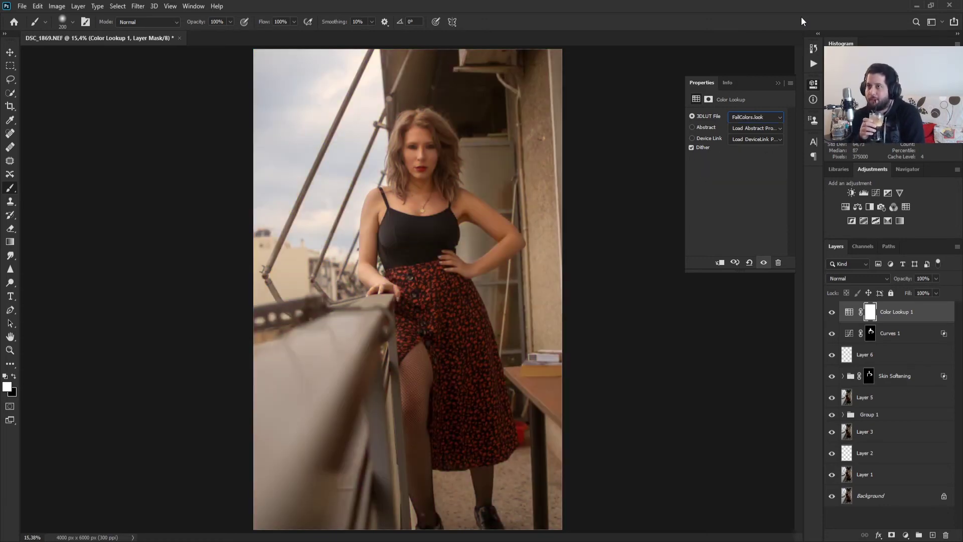
{"action": "key", "text": "Down"}
{"action": "key", "text": "Down"}
{"action": "key", "text": "Down"}
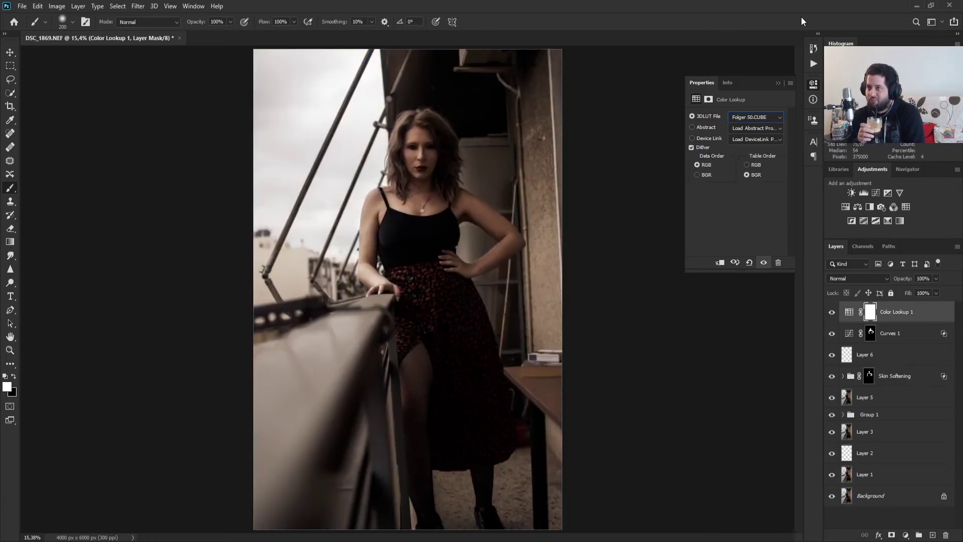
{"action": "key", "text": "Down"}
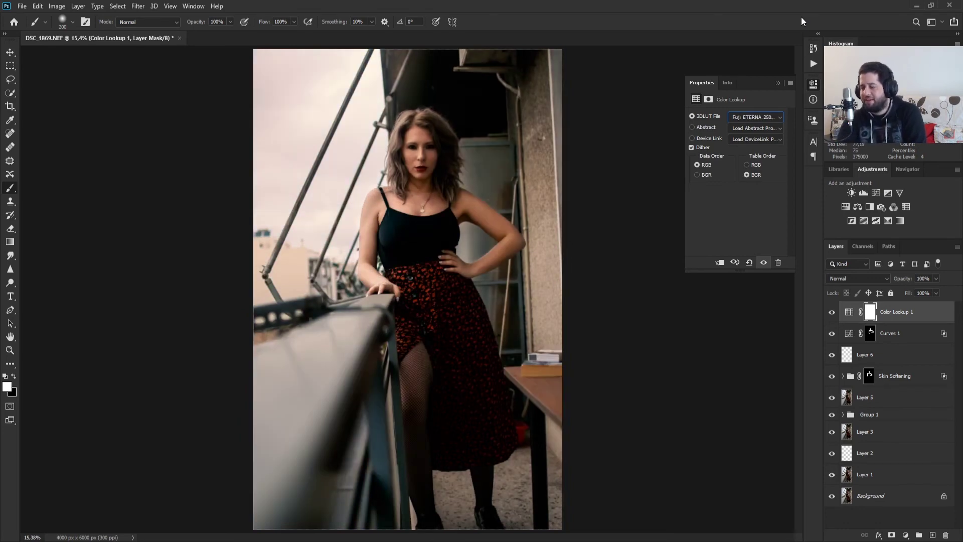
{"action": "key", "text": "Down"}
{"action": "key", "text": "Down"}
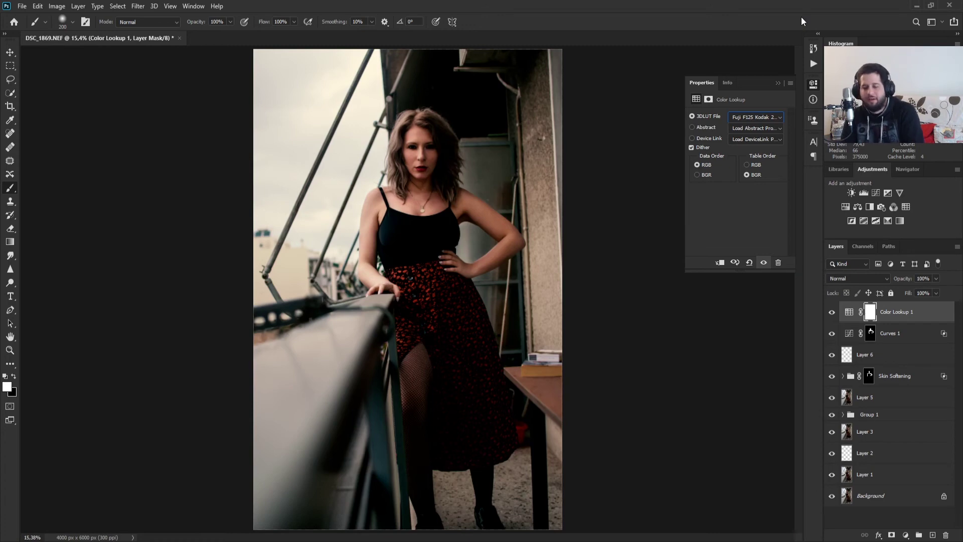
{"action": "key", "text": "Down"}
{"action": "key", "text": "Down"}
{"action": "key", "text": "Down"}
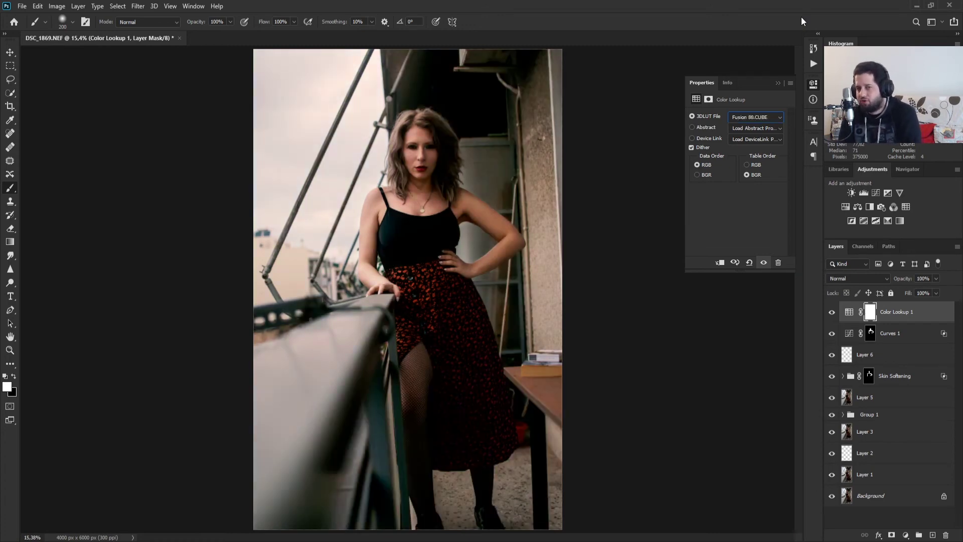
{"action": "key", "text": "Down"}
{"action": "key", "text": "Down"}
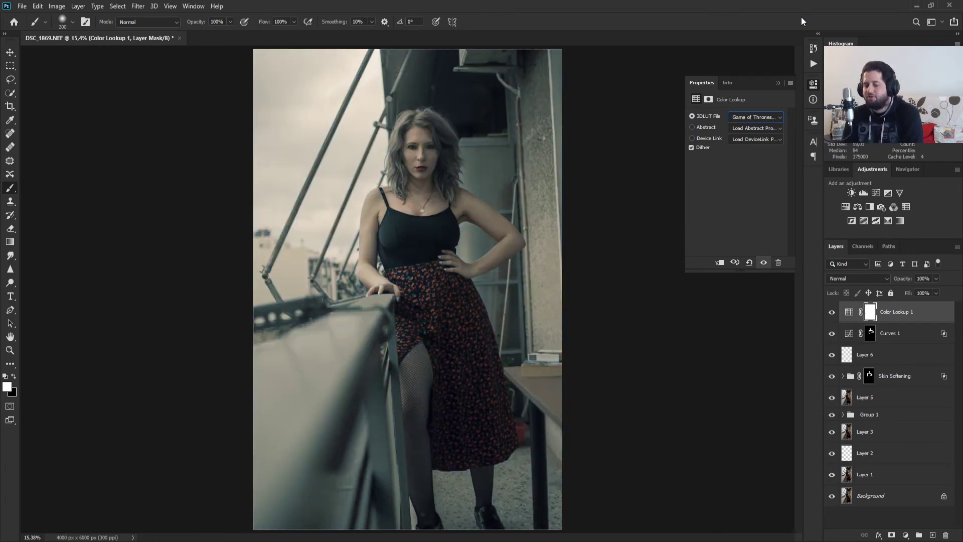
Step: Preview the remaining Game of Thrones 3DLUT look, plus the Gone Girl, Gravity and Guardians of the Galaxy looks on the portrait
{"action": "key", "text": "Down"}
{"action": "key", "text": "Down"}
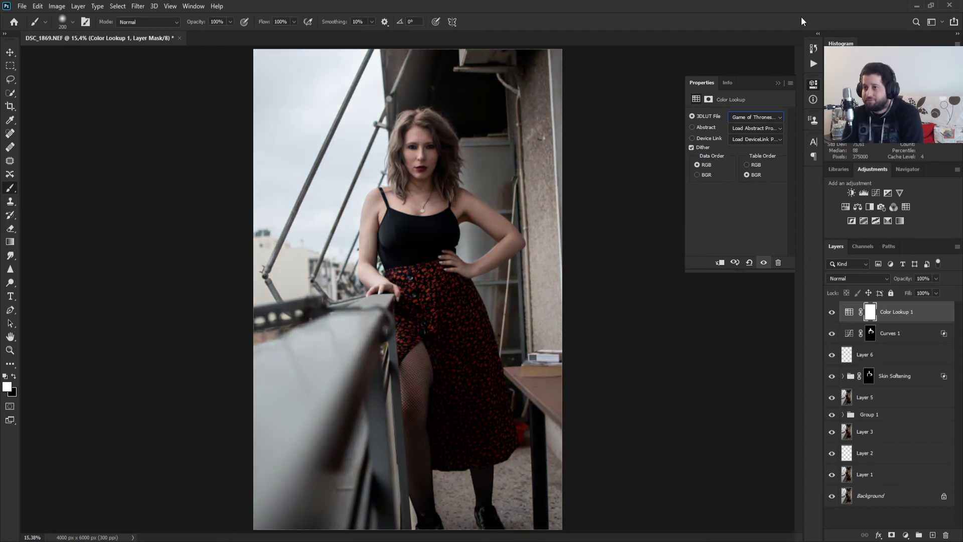
{"action": "key", "text": "Down"}
{"action": "key", "text": "Down"}
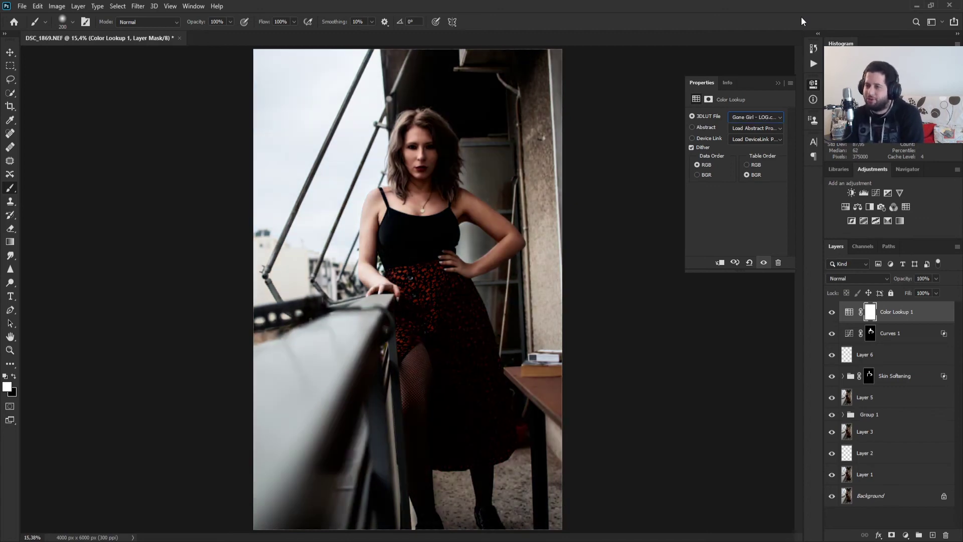
{"action": "key", "text": "Down"}
{"action": "key", "text": "Down"}
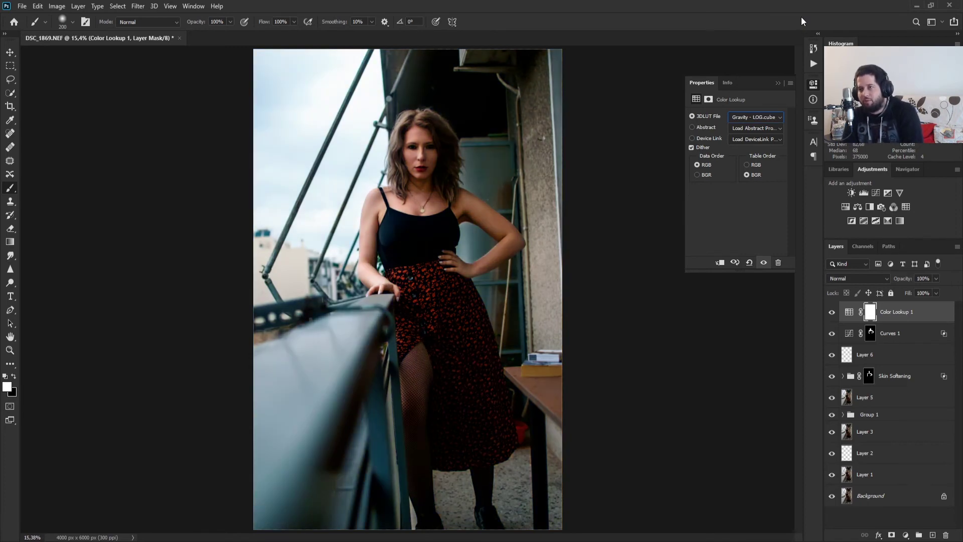
{"action": "key", "text": "Down"}
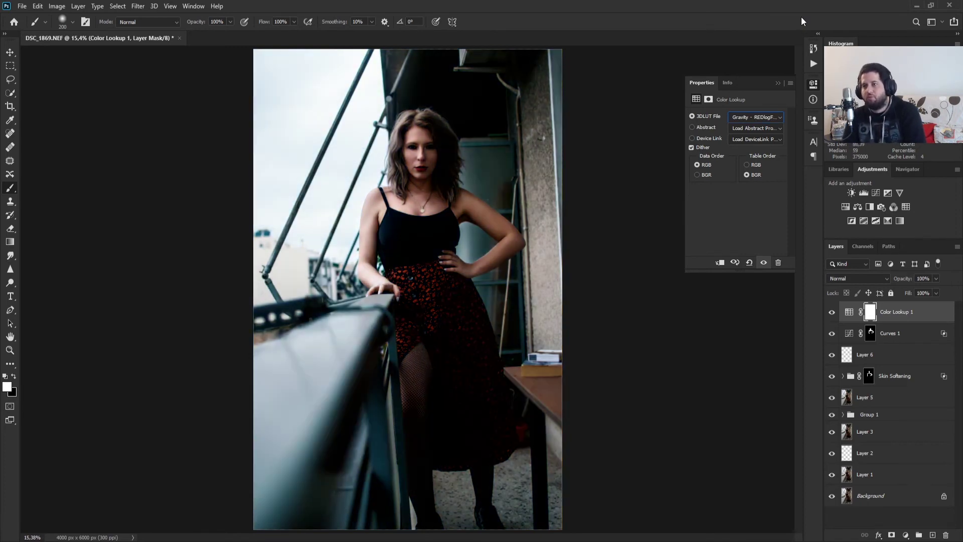
{"action": "key", "text": "Down"}
{"action": "key", "text": "Down"}
{"action": "key", "text": "Down"}
{"action": "key", "text": "Down"}
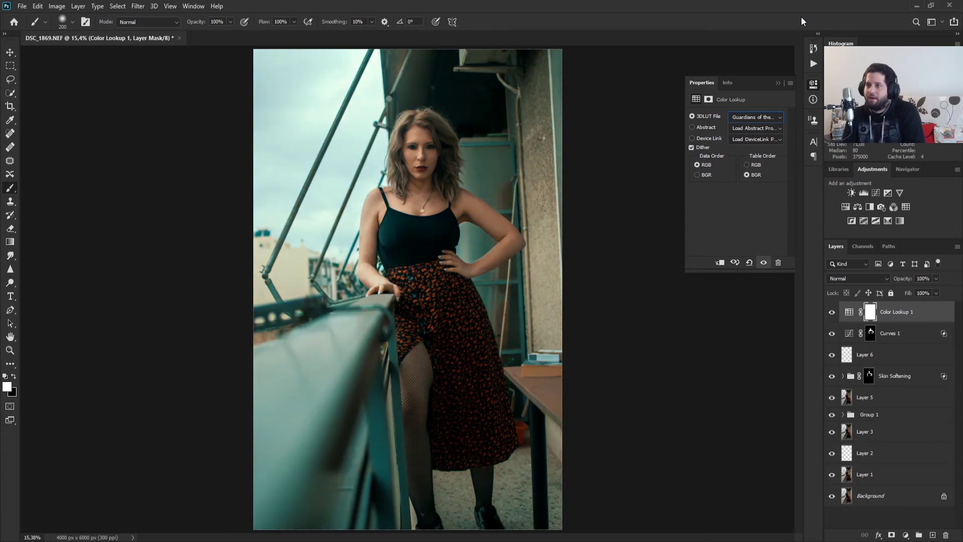
Step: Compare the Harry Potter, House of Cards, Indiana Jones and Inglourious Basterds 3DLUT looks on the Color Lookup layer
{"action": "key", "text": "Down"}
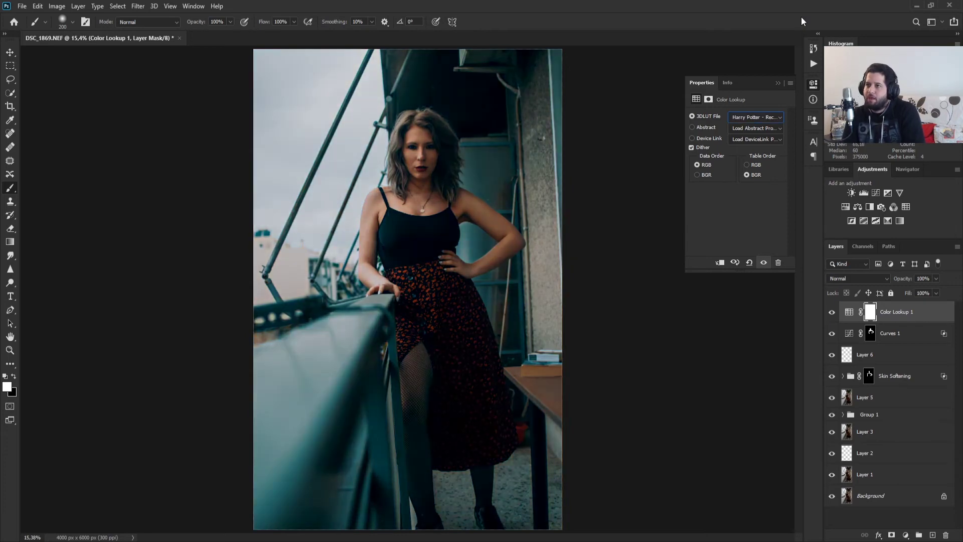
{"action": "key", "text": "Down"}
{"action": "key", "text": "Down"}
{"action": "key", "text": "Down"}
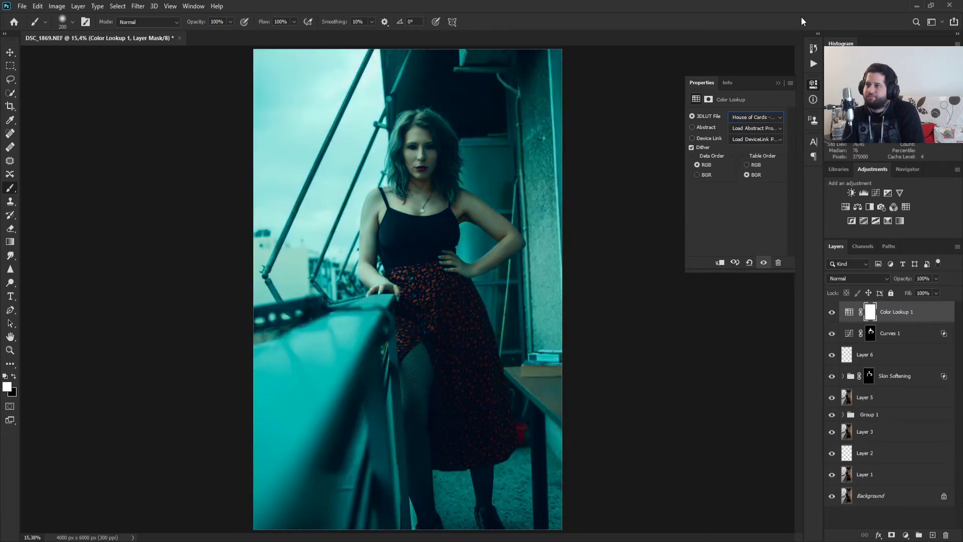
{"action": "key", "text": "Down"}
{"action": "key", "text": "Down"}
{"action": "key", "text": "Down"}
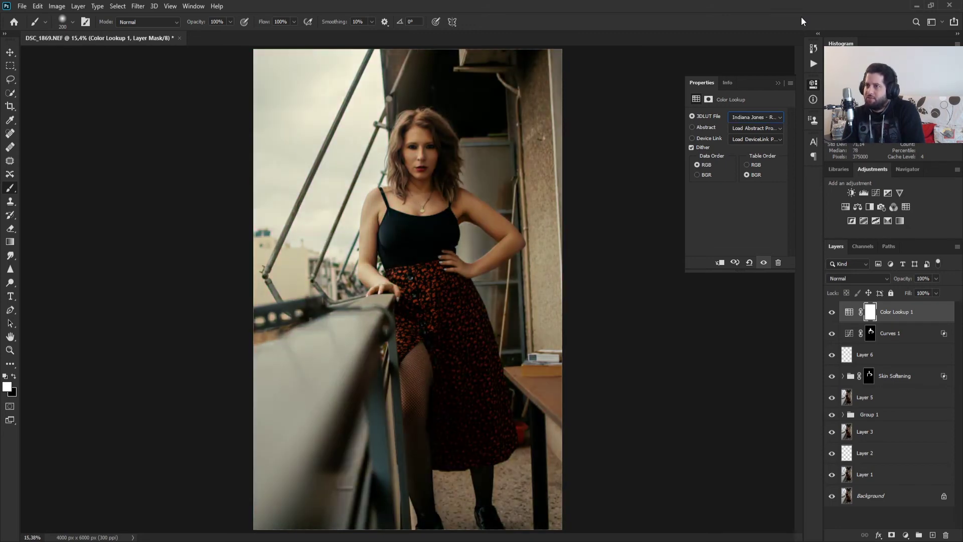
{"action": "key", "text": "Down"}
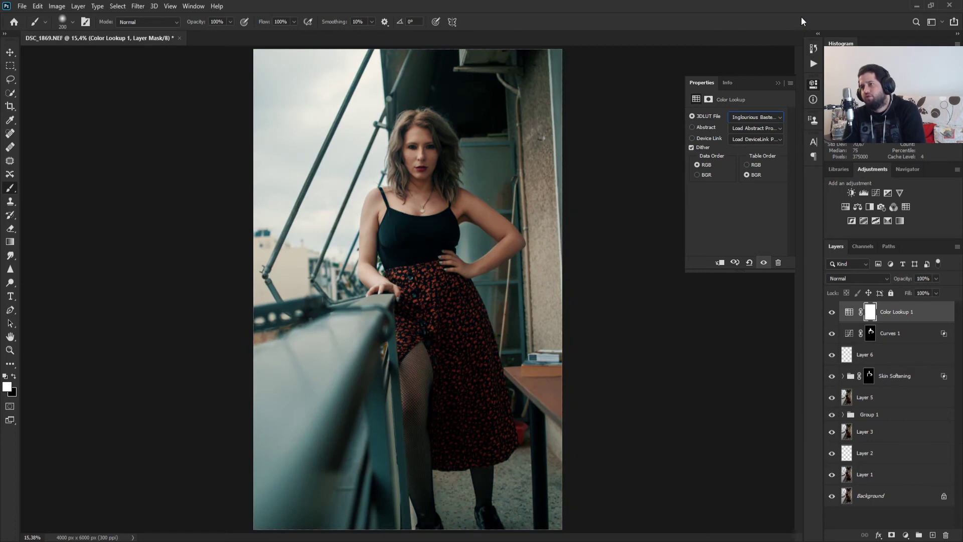
Step: Preview the Interstellar, IWLTBAP Arapaho and both IWLTBAP Aspen 3DLUT looks on the portrait
{"action": "key", "text": "Down"}
{"action": "key", "text": "Down"}
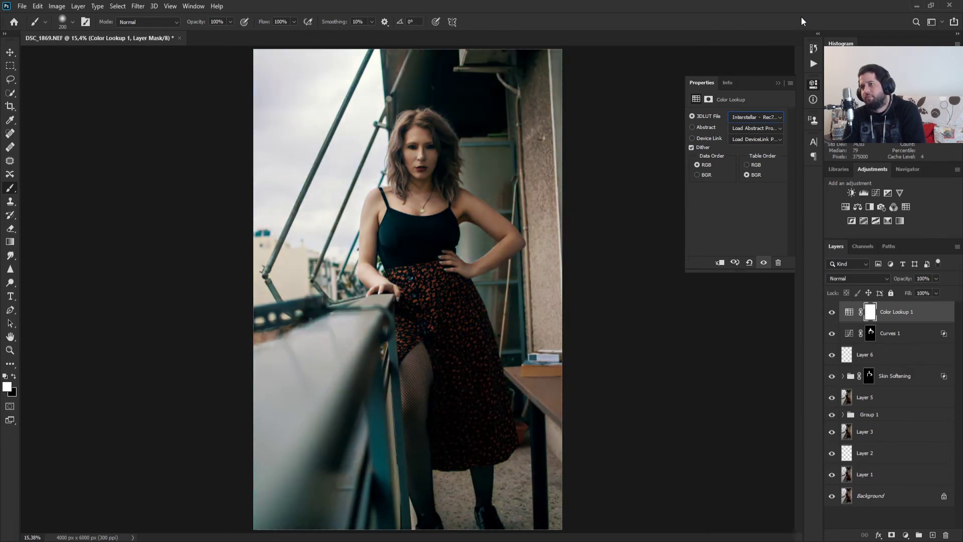
{"action": "key", "text": "Down"}
{"action": "key", "text": "Down"}
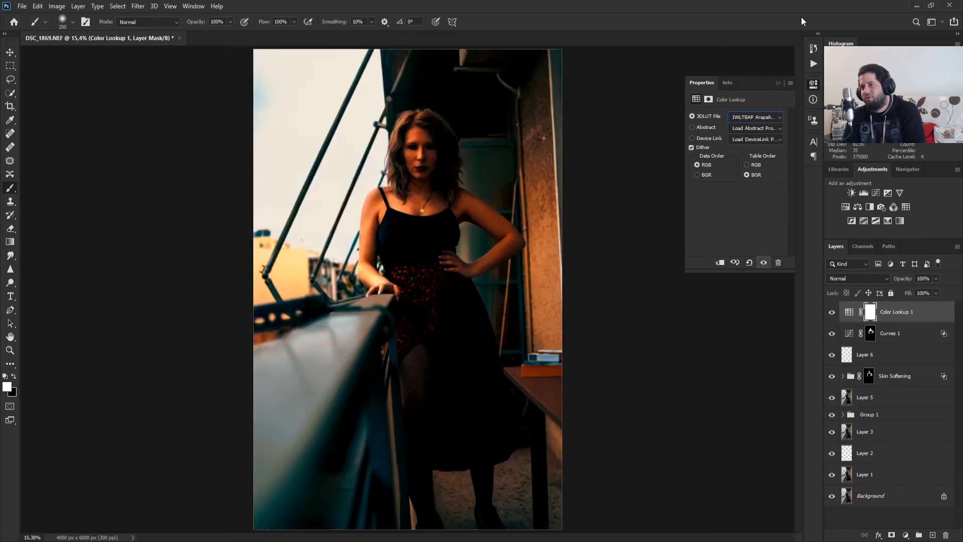
{"action": "key", "text": "Down"}
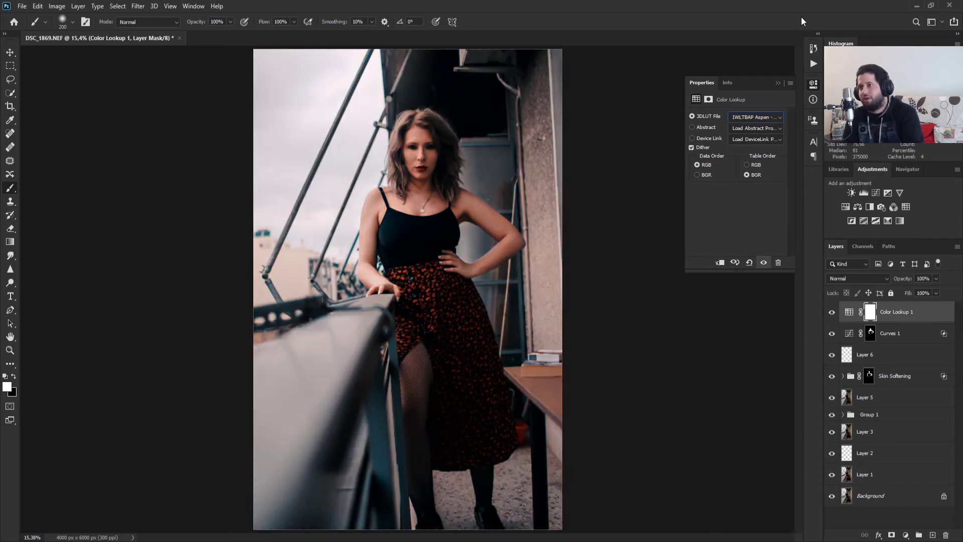
{"action": "key", "text": "Down"}
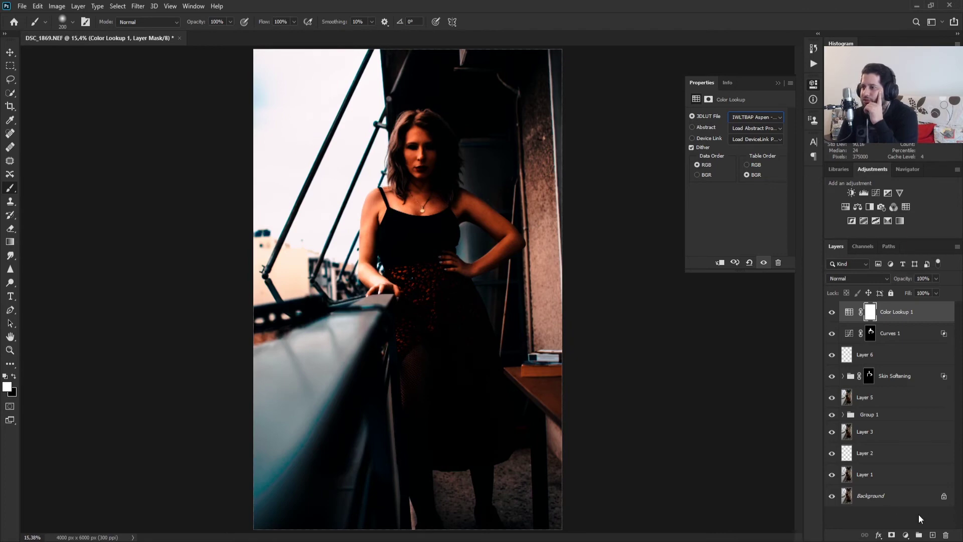
Step: Add a new empty layer above Color Lookup 1 and set the foreground color to pure red, ff0000
{"action": "left_click", "coordinate": [933, 535]}
{"action": "left_click", "coordinate": [289, 210], "text": "alt"}
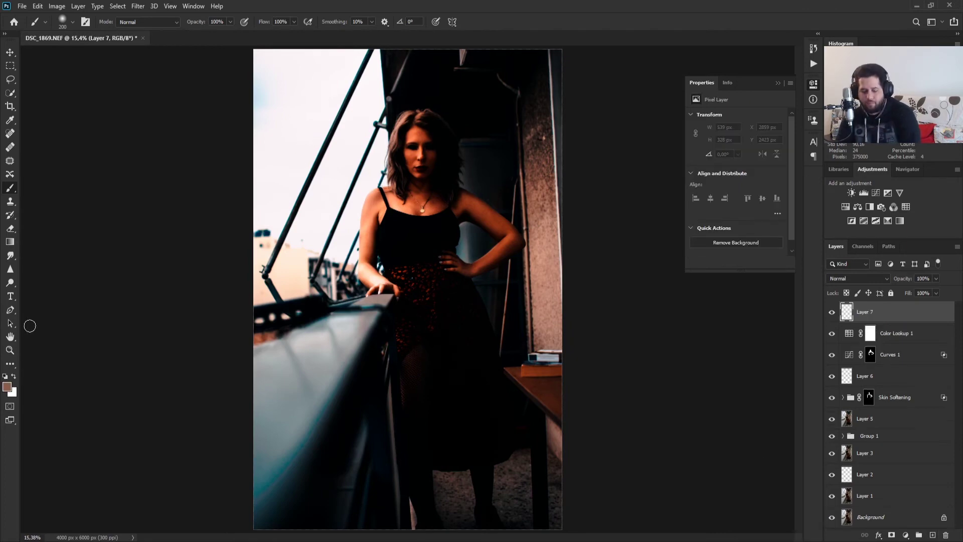
{"action": "key", "text": "x"}
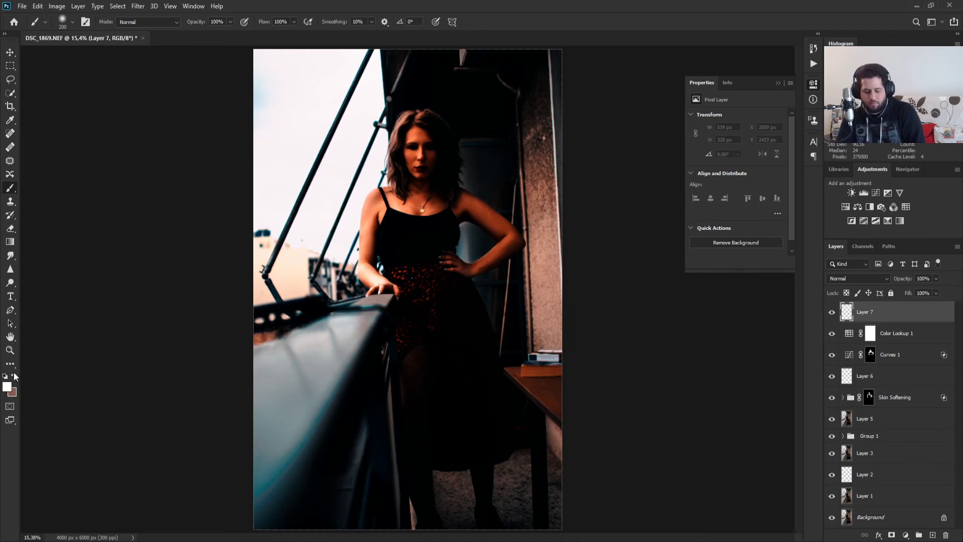
{"action": "key", "text": "d"}
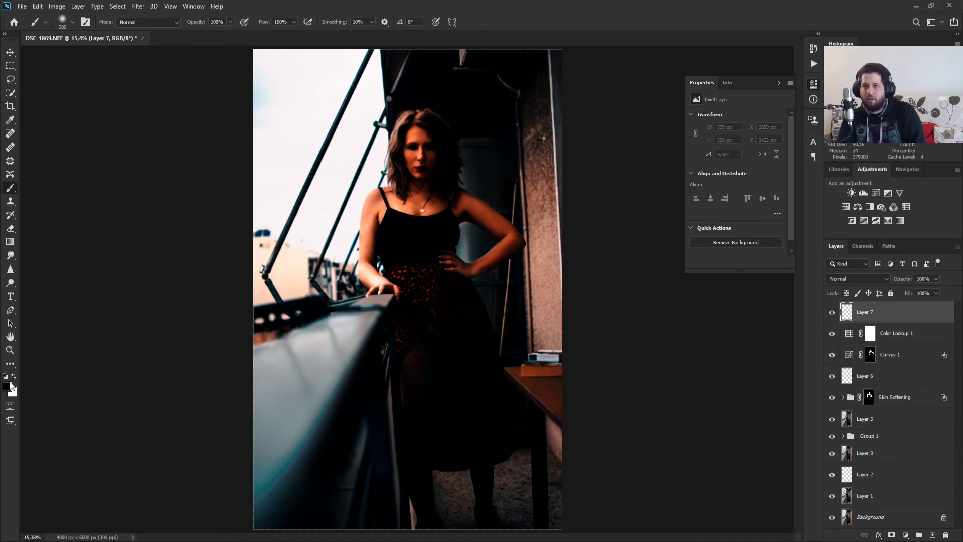
{"action": "left_click", "coordinate": [10, 389]}
{"action": "left_click", "coordinate": [364, 189]}
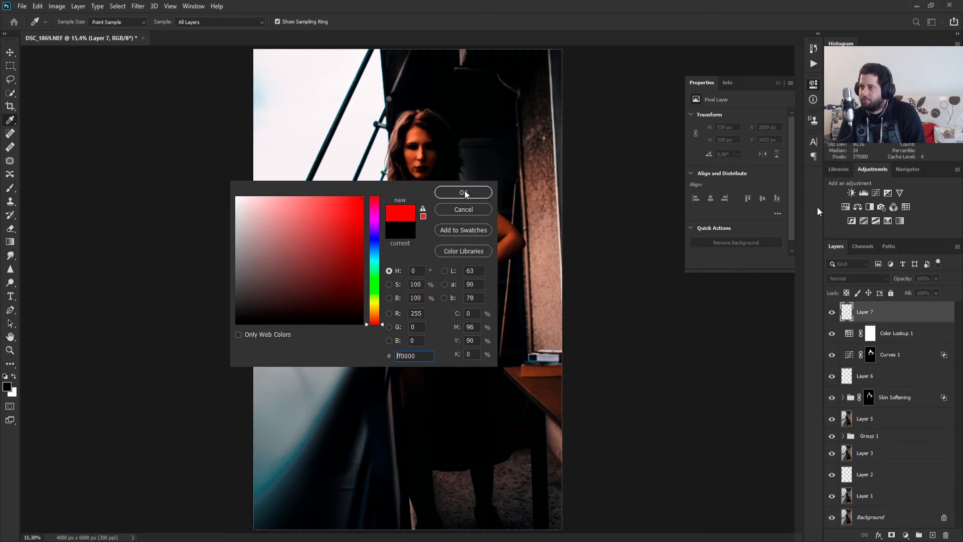
{"action": "left_click", "coordinate": [464, 190]}
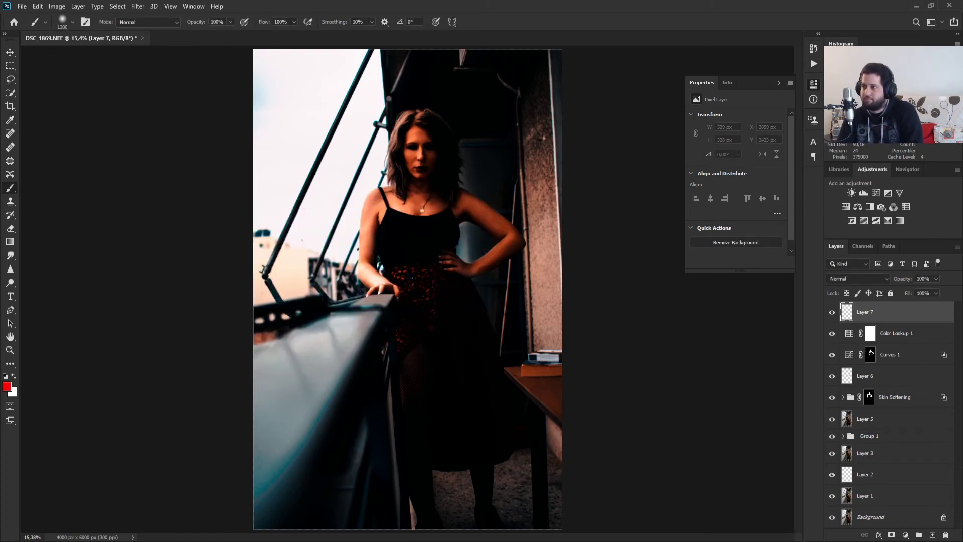
Step: Enlarge the soft brush to 2300 px and paint a large red patch over the sky on the new layer
{"action": "key", "text": "bracketright"}
{"action": "key", "text": "bracketright"}
{"action": "key", "text": "bracketright"}
{"action": "key", "text": "bracketright"}
{"action": "key", "text": "bracketright"}
{"action": "key", "text": "bracketright"}
{"action": "key", "text": "bracketright"}
{"action": "key", "text": "bracketright"}
{"action": "key", "text": "bracketright"}
{"action": "key", "text": "bracketright"}
{"action": "key", "text": "bracketright"}
{"action": "key", "text": "bracketright"}
{"action": "key", "text": "bracketright"}
{"action": "key", "text": "bracketright"}
{"action": "key", "text": "bracketright"}
{"action": "key", "text": "bracketright"}
{"action": "key", "text": "bracketright"}
{"action": "key", "text": "bracketright"}
{"action": "key", "text": "bracketright"}
{"action": "key", "text": "bracketright"}
{"action": "mouse_move", "coordinate": [310, 195]}
{"action": "left_mouse_down"}
{"action": "mouse_move", "coordinate": [295, 119]}
{"action": "mouse_move", "coordinate": [297, 194]}
{"action": "mouse_move", "coordinate": [273, 151]}
{"action": "mouse_move", "coordinate": [291, 168]}
{"action": "mouse_move", "coordinate": [241, 161]}
{"action": "left_mouse_up"}
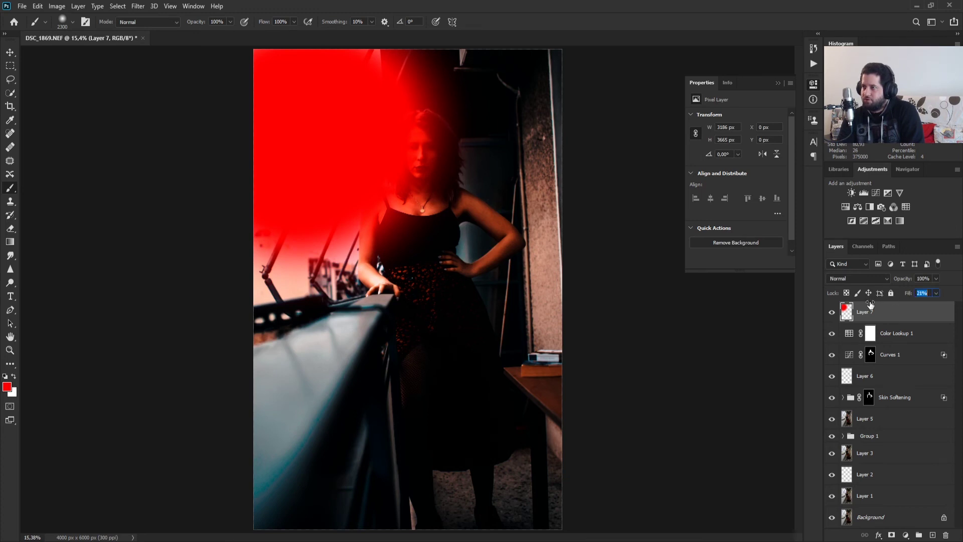
Step: Extend the red patch down over the railing and try the layer at 33% fill, then at 59% opacity with 100% fill
{"action": "left_click_drag", "start_coordinate": [910, 294], "coordinate": [915, 293]}
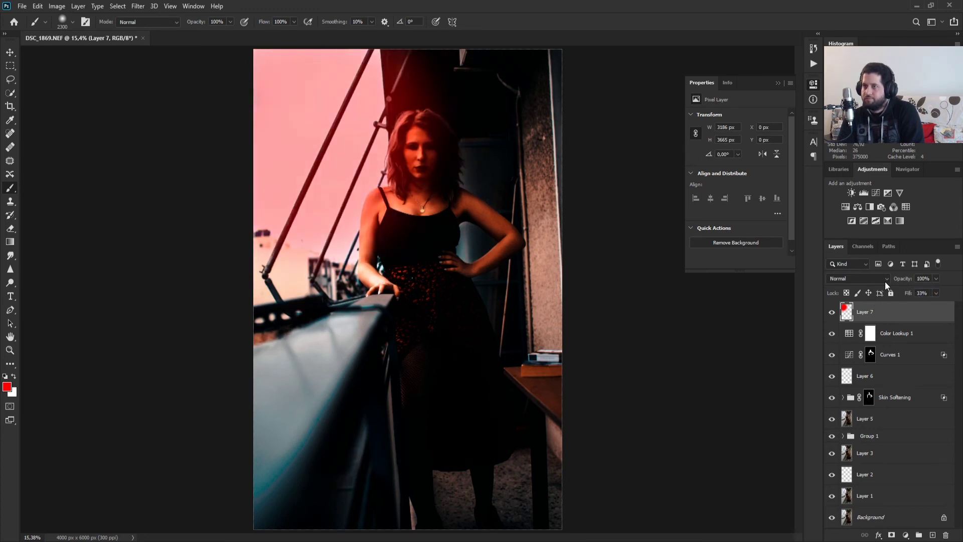
{"action": "mouse_move", "coordinate": [273, 239]}
{"action": "left_mouse_down"}
{"action": "mouse_move", "coordinate": [335, 71]}
{"action": "mouse_move", "coordinate": [267, 165]}
{"action": "mouse_move", "coordinate": [247, 326]}
{"action": "left_mouse_up"}
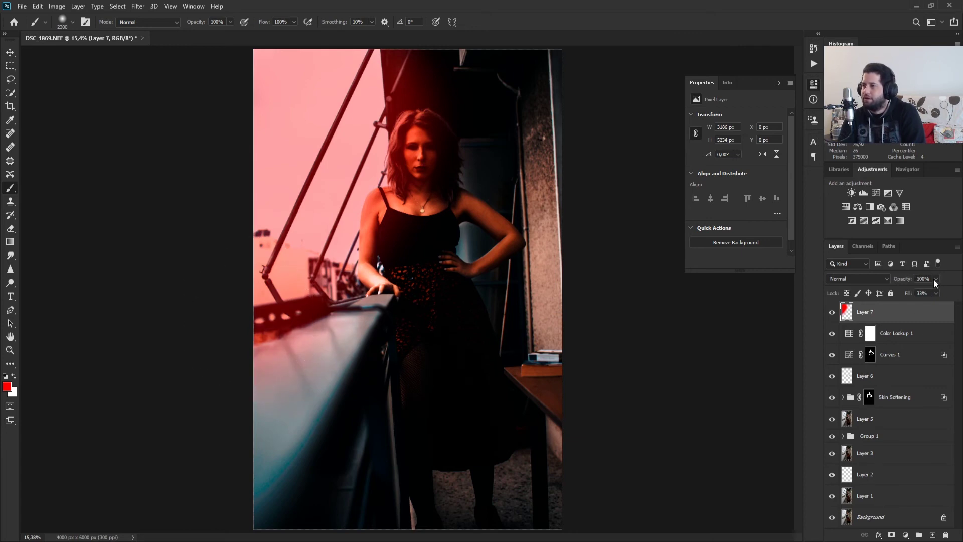
{"action": "mouse_move", "coordinate": [907, 280]}
{"action": "left_mouse_down"}
{"action": "mouse_move", "coordinate": [885, 282]}
{"action": "mouse_move", "coordinate": [907, 280]}
{"action": "left_mouse_up"}
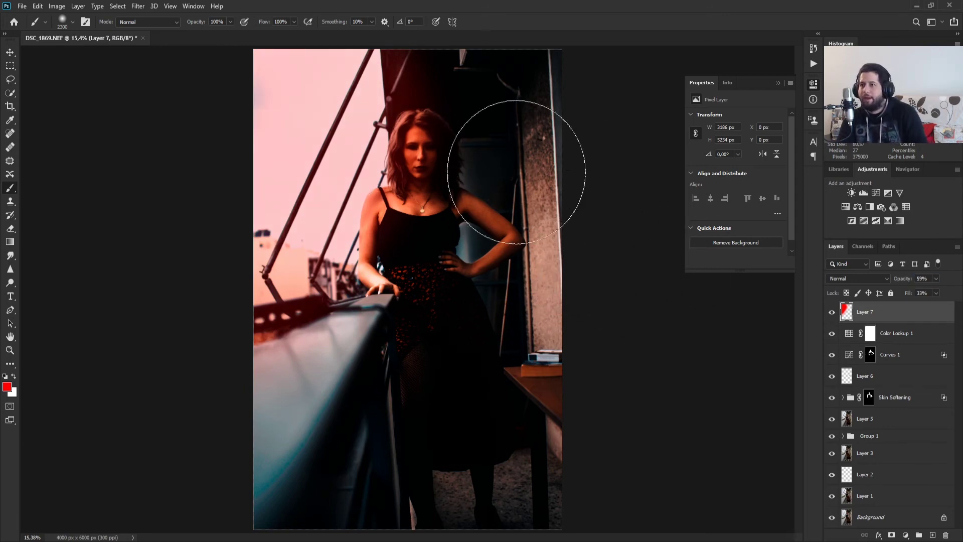
{"action": "left_click_drag", "start_coordinate": [910, 293], "coordinate": [933, 294]}
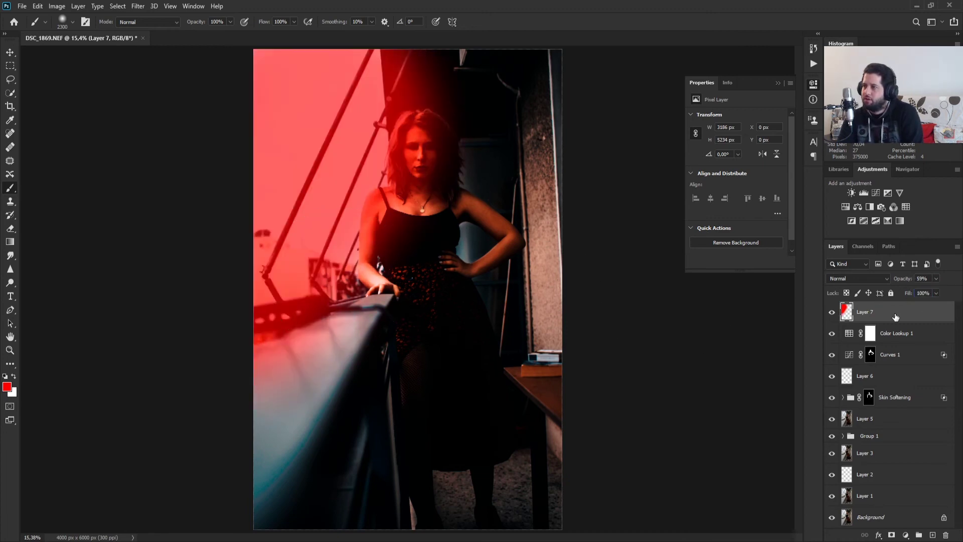
Step: Delete the red-painted layer and restore white as the foreground color with black as the background
{"action": "key", "text": "Delete"}
{"action": "key", "text": "d"}
{"action": "key", "text": "x"}
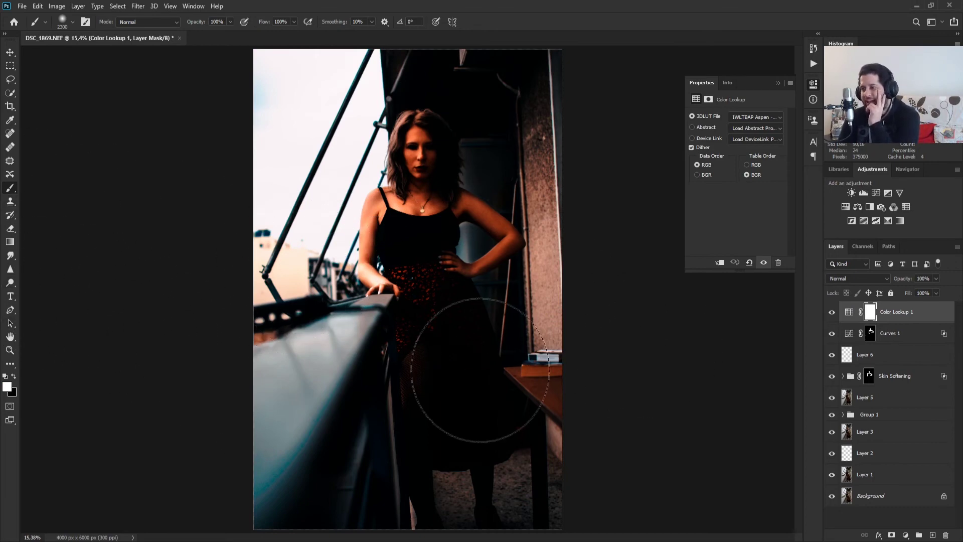
Step: Switch the Color Lookup layer to IWLTBAP Humble and preview the looks through IWLTBAP Sedona to Kodak 5218
{"action": "left_click", "coordinate": [772, 118]}
{"action": "left_click", "coordinate": [762, 18]}
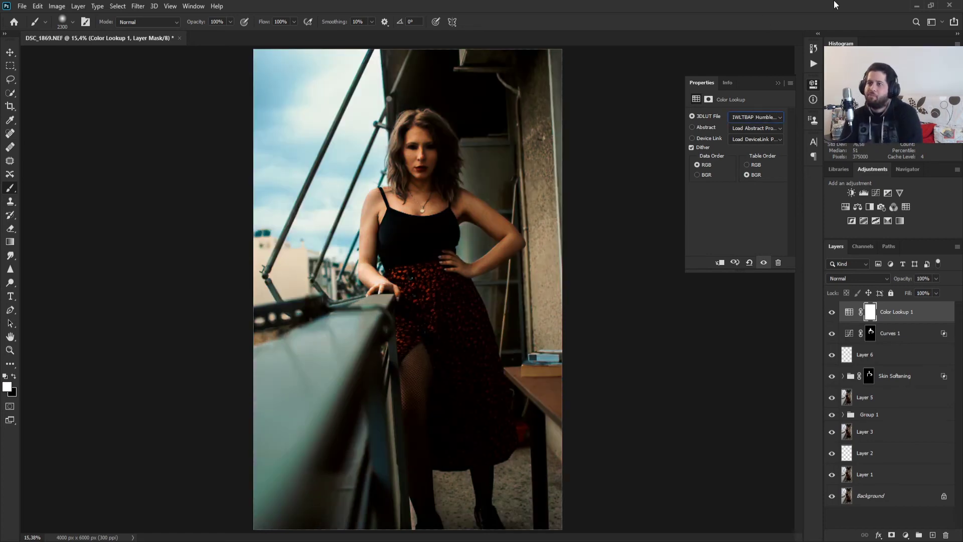
{"action": "key", "text": "Down"}
{"action": "key", "text": "Down"}
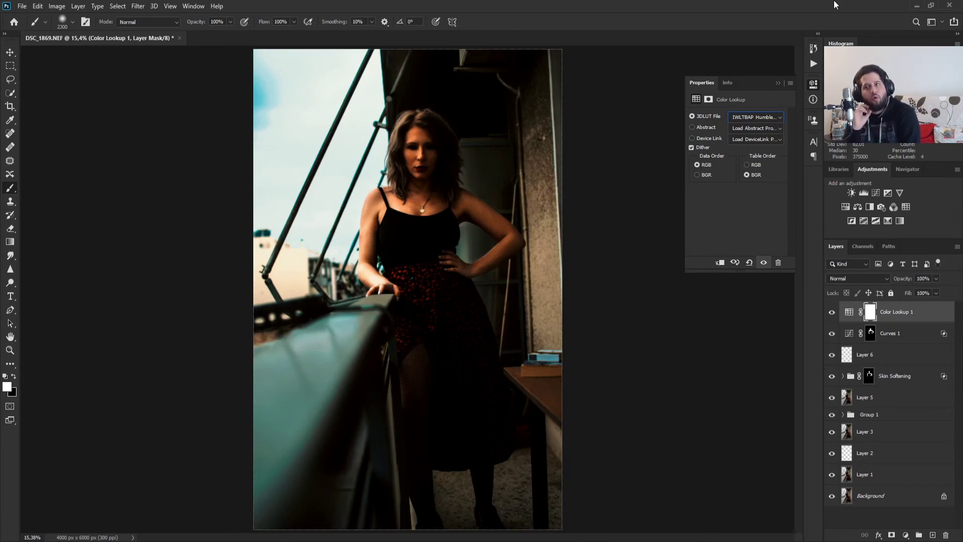
{"action": "key", "text": "Down"}
{"action": "key", "text": "Down"}
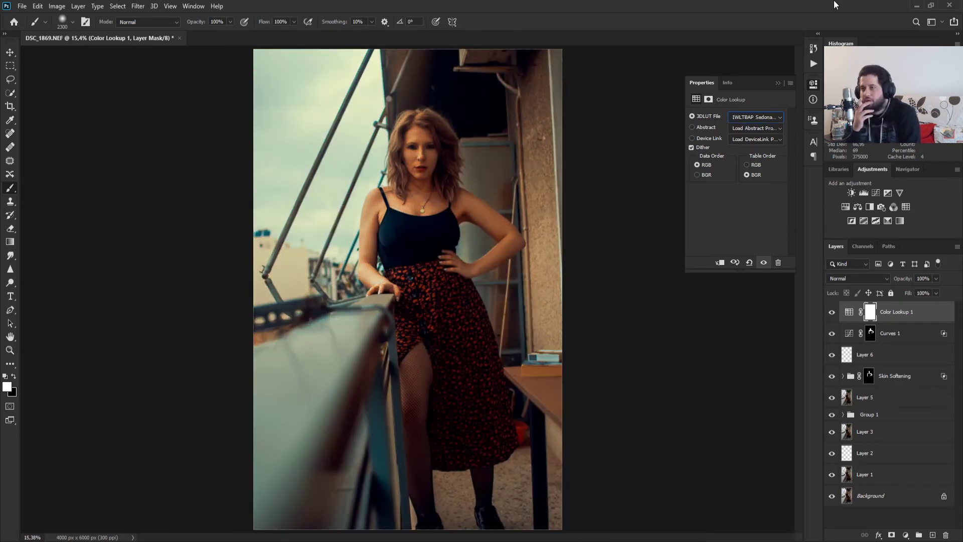
{"action": "key", "text": "Down"}
{"action": "key", "text": "Down"}
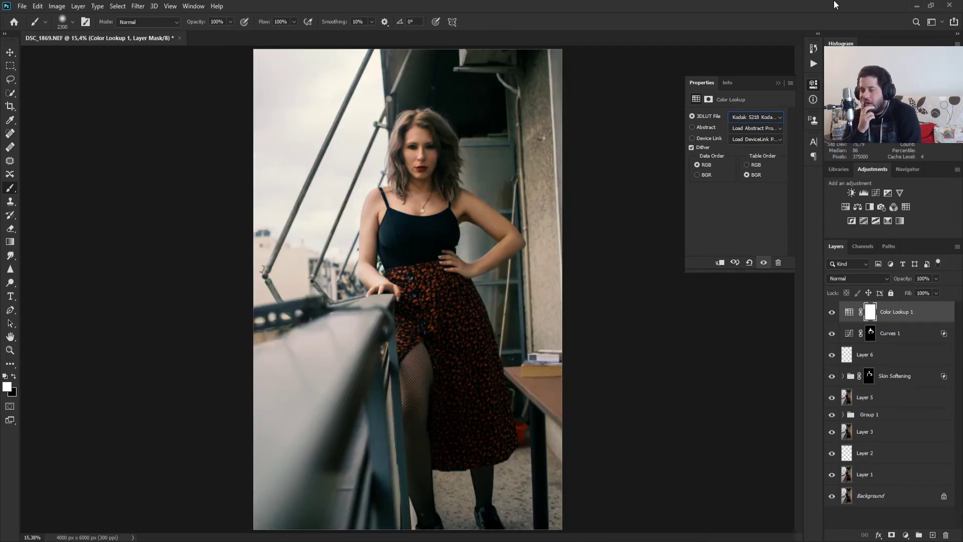
Step: Compare the Kodak Killer, LateSunset and Mad Max Fury Road 3DLUT looks on the portrait
{"action": "key", "text": "Down"}
{"action": "key", "text": "Down"}
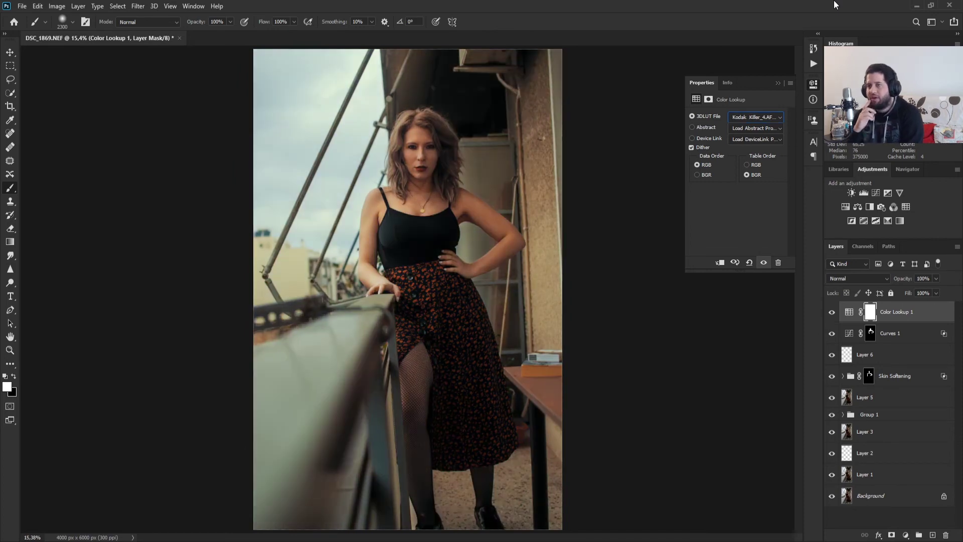
{"action": "key", "text": "Down"}
{"action": "key", "text": "Down"}
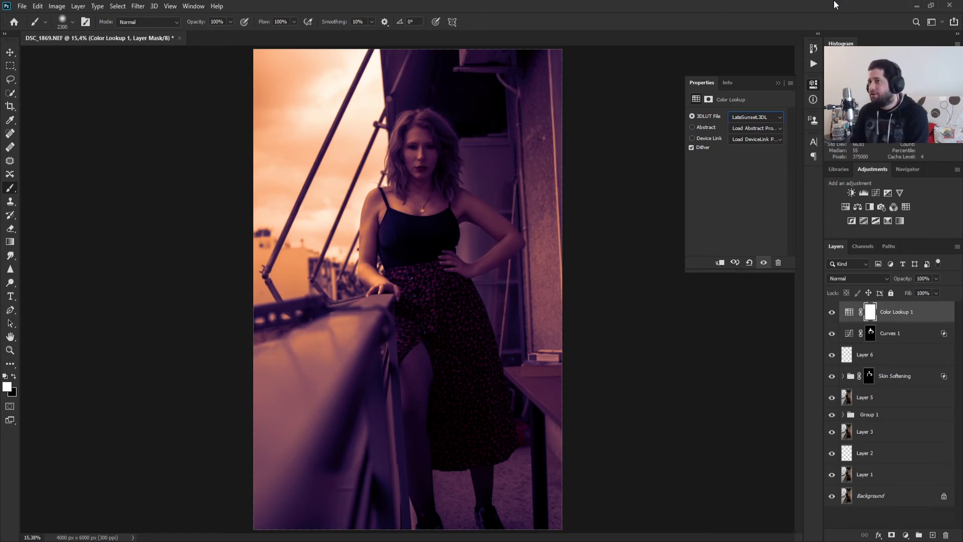
{"action": "key", "text": "Down"}
{"action": "key", "text": "Down"}
{"action": "key", "text": "Down"}
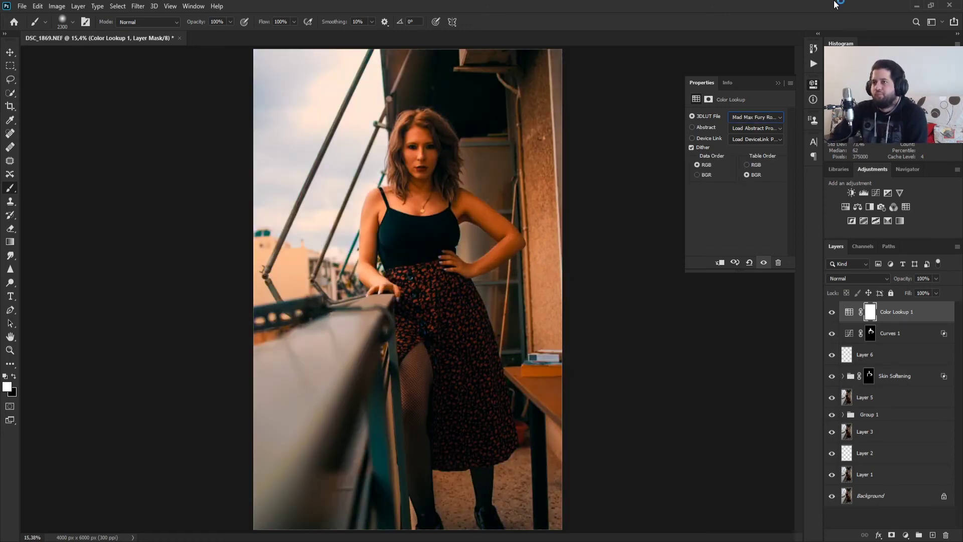
Step: Preview the 3DLUT looks from Minority Report through Mission Impossible and Neon 770 to the black-and-white Noir
{"action": "key", "text": "Down"}
{"action": "key", "text": "Down"}
{"action": "key", "text": "Down"}
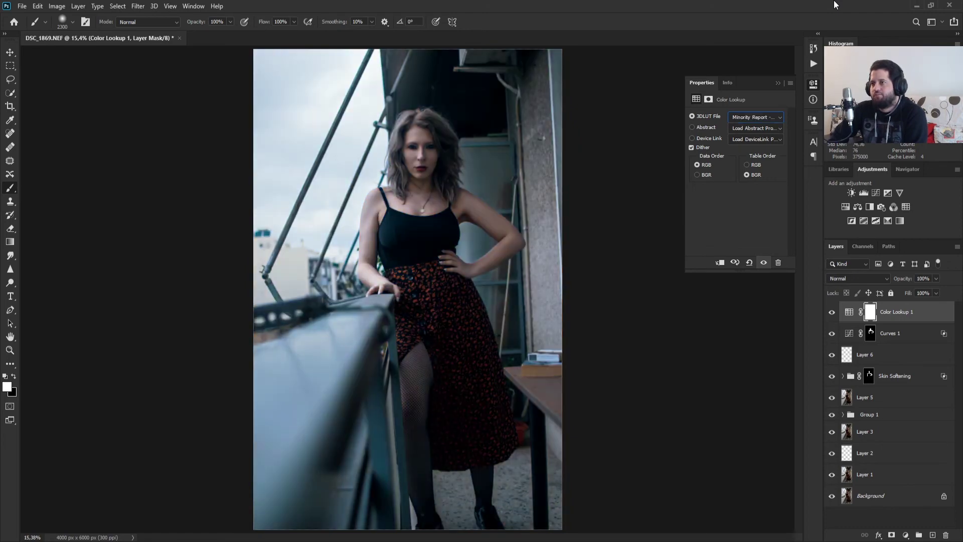
{"action": "key", "text": "Down"}
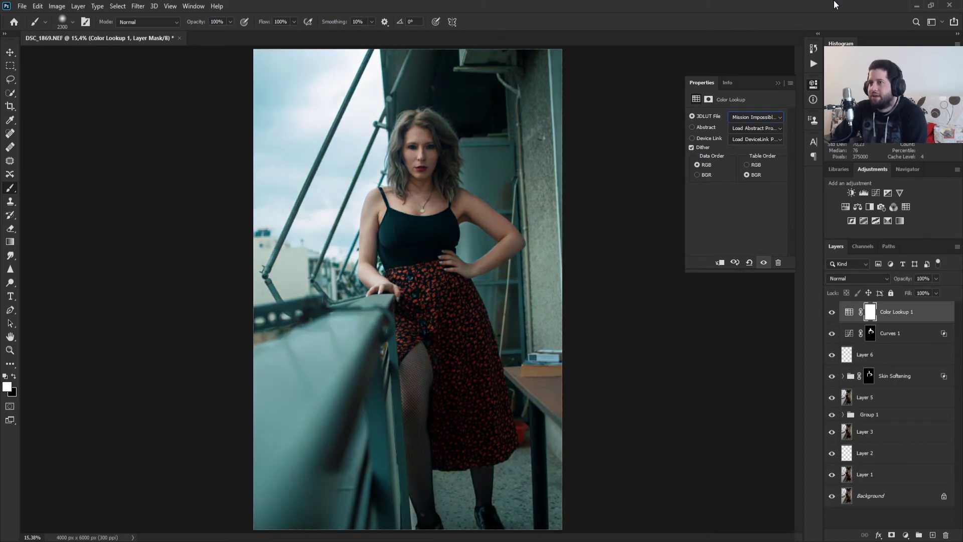
{"action": "key", "text": "Down"}
{"action": "key", "text": "Down"}
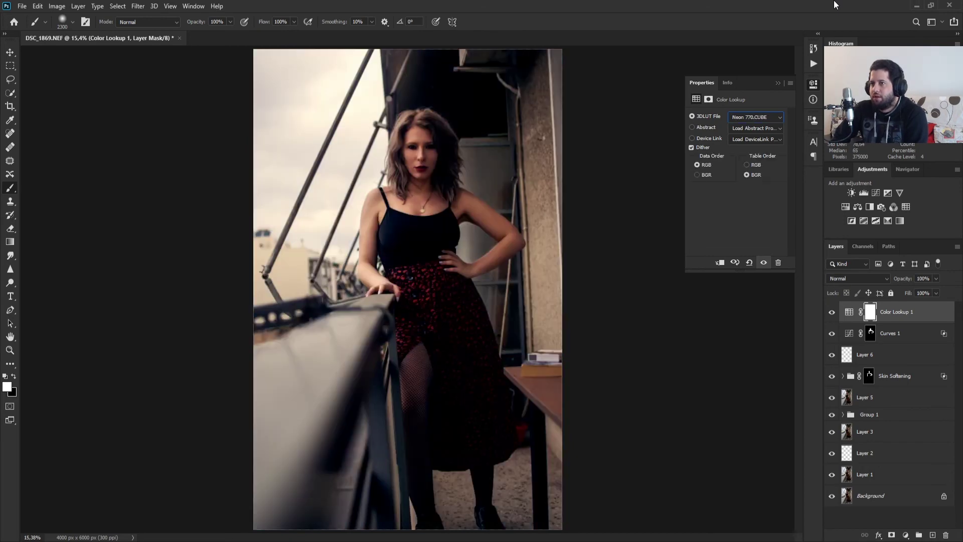
{"action": "key", "text": "Down"}
{"action": "key", "text": "Down"}
{"action": "key", "text": "Down"}
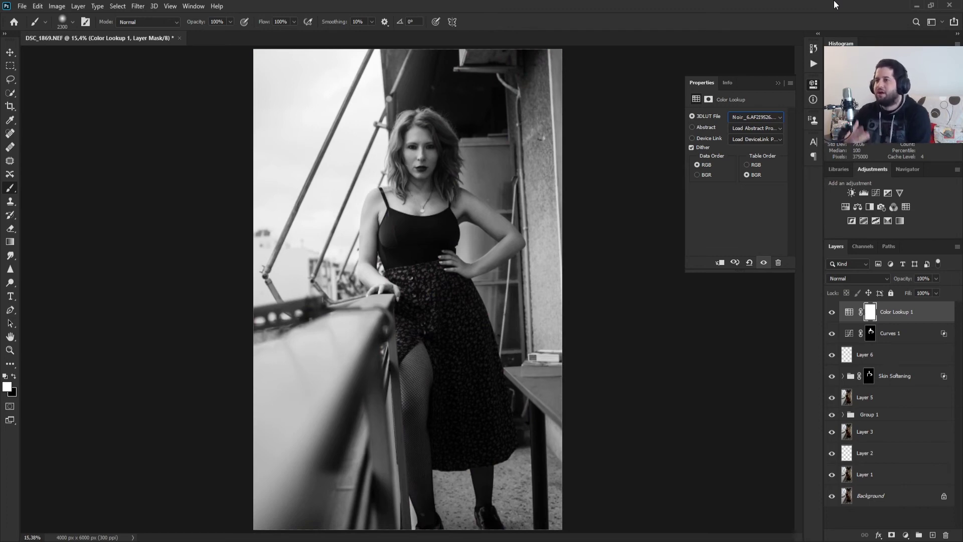
Step: Preview the 3DLUT looks from Pasadena 21 through Prometheus and Remy 24 to Saving Private Ryan
{"action": "key", "text": "Down"}
{"action": "key", "text": "Down"}
{"action": "key", "text": "Down"}
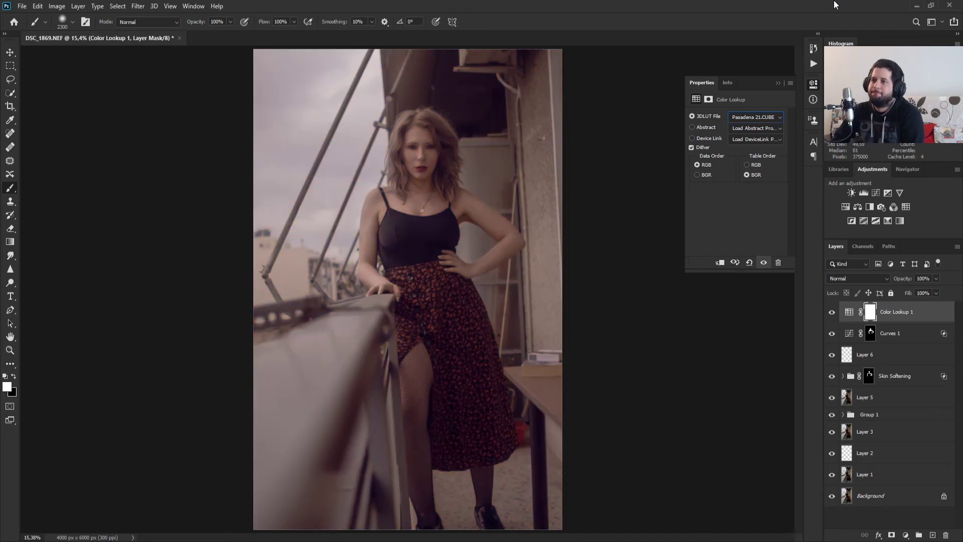
{"action": "key", "text": "Down"}
{"action": "key", "text": "Down"}
{"action": "key", "text": "Down"}
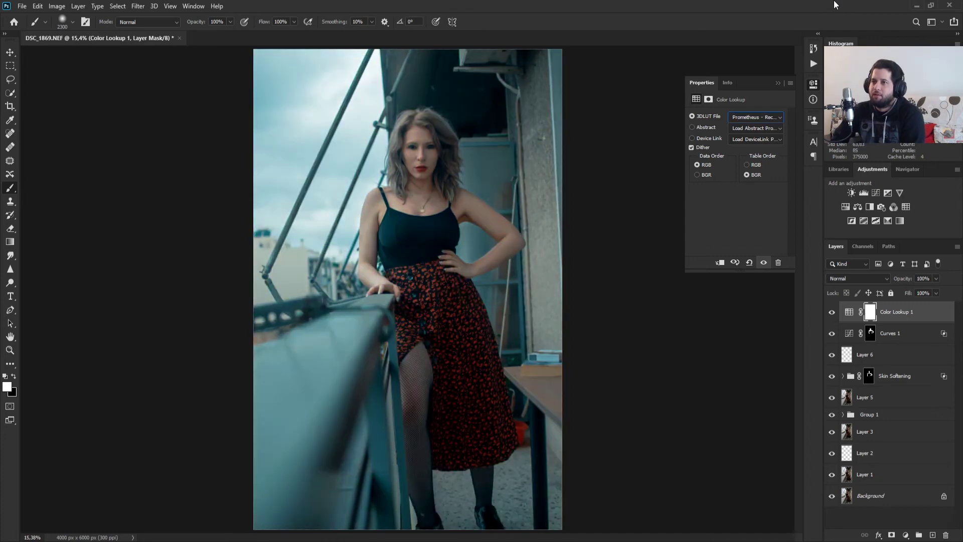
{"action": "key", "text": "Down"}
{"action": "key", "text": "Down"}
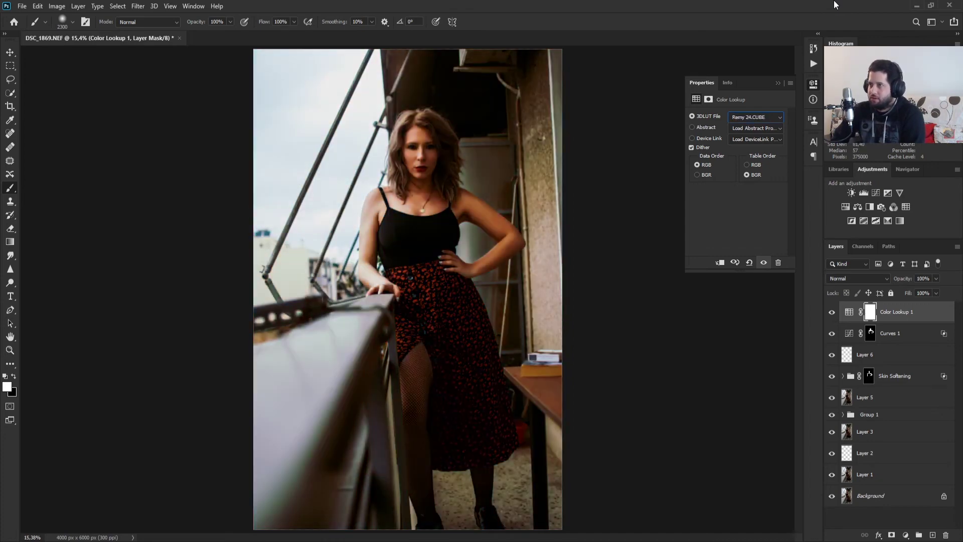
{"action": "key", "text": "Down"}
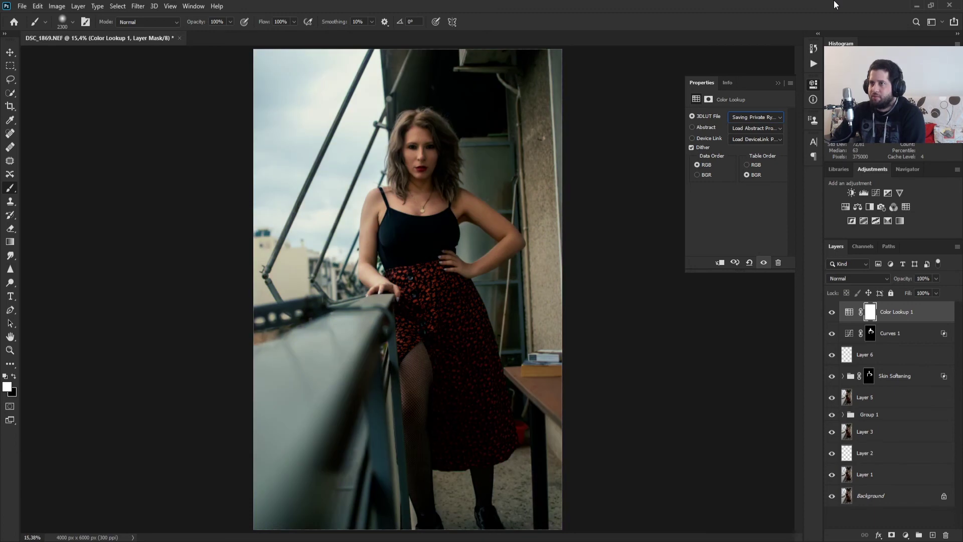
Step: Compare the Skyfall, Star Wars The Force Awakens and Suicide Squad 3DLUT looks on the portrait
{"action": "key", "text": "Down"}
{"action": "key", "text": "Down"}
{"action": "key", "text": "Down"}
{"action": "key", "text": "Down"}
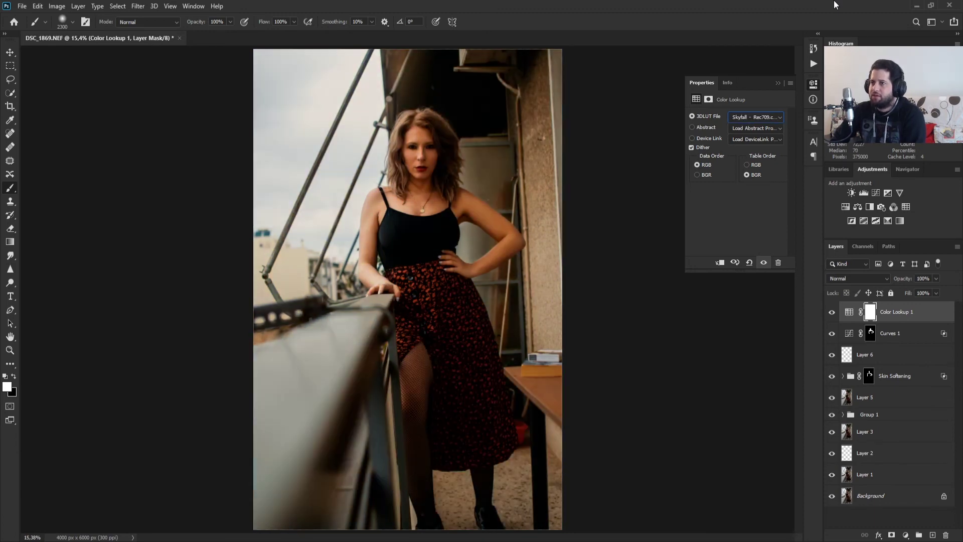
{"action": "key", "text": "Down"}
{"action": "key", "text": "Down"}
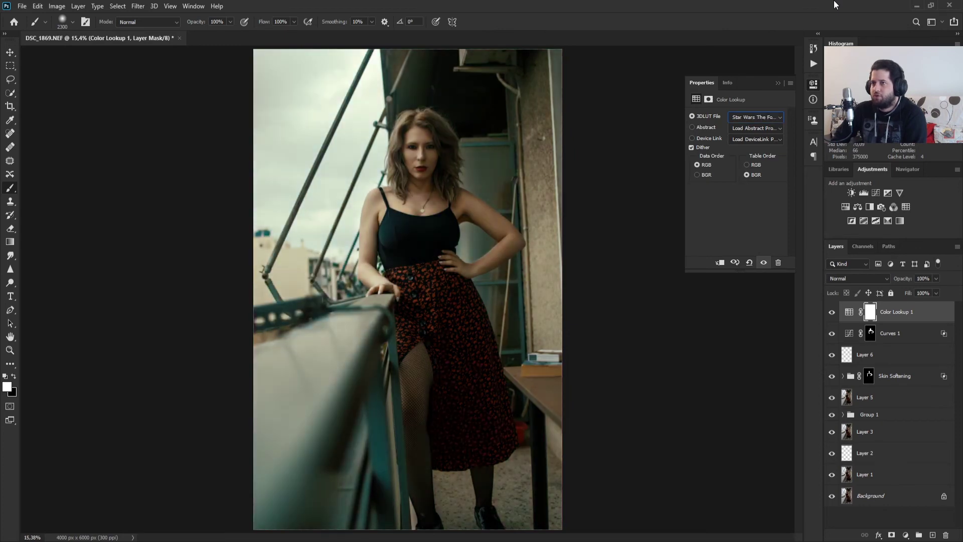
{"action": "key", "text": "Down"}
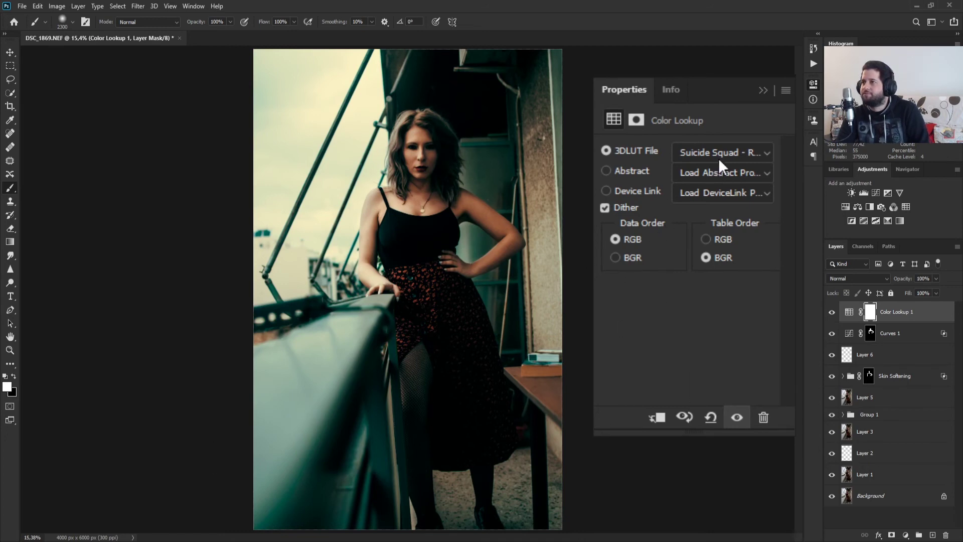
Step: Preview the 3DLUT looks from TealOrangePlusContrast through TensionGreen and The Book of Eli to The Conjuring's LOG version
{"action": "key", "text": "Down"}
{"action": "key", "text": "Down"}
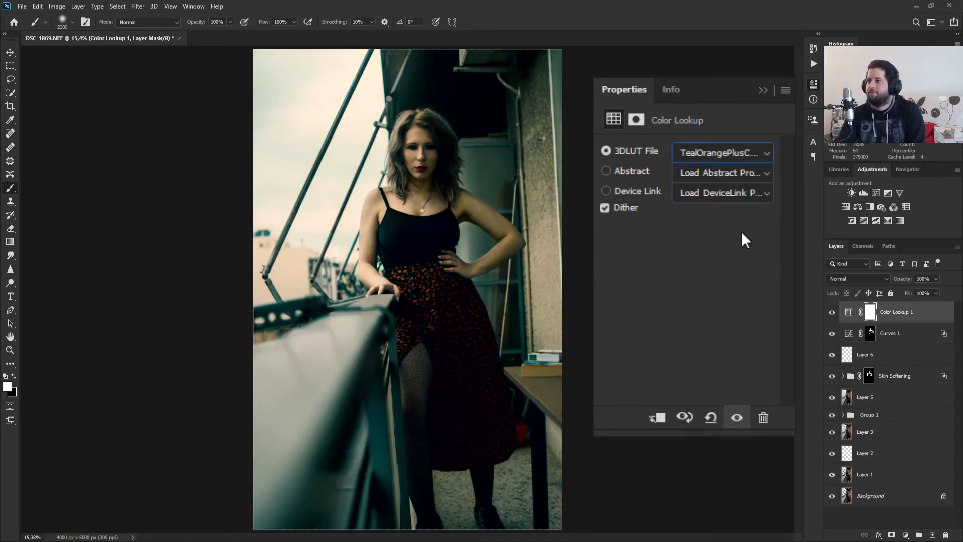
{"action": "key", "text": "Down"}
{"action": "key", "text": "Down"}
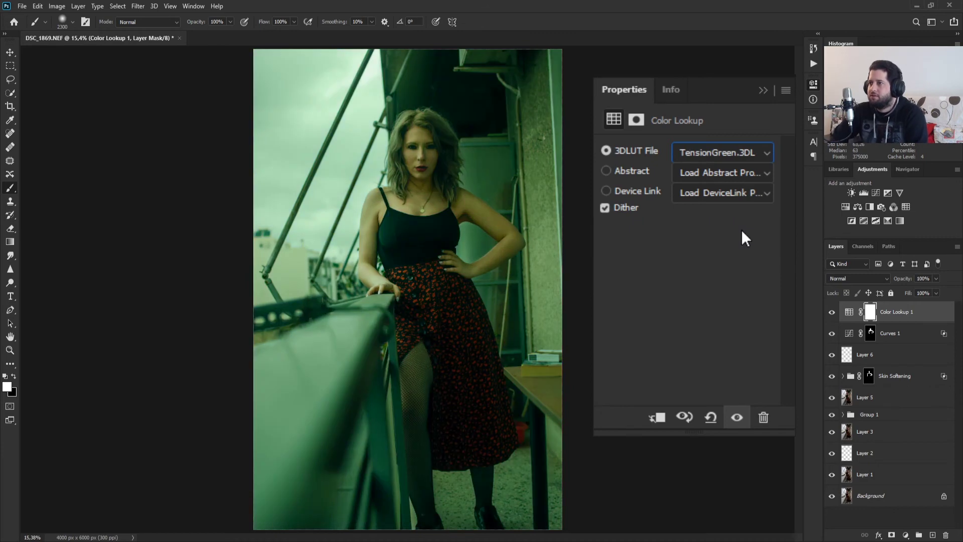
{"action": "key", "text": "Down"}
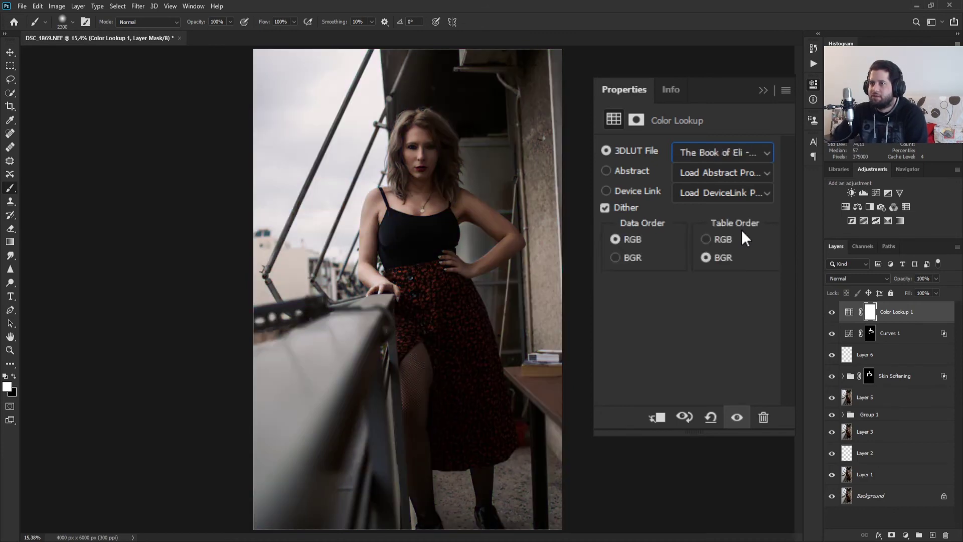
{"action": "key", "text": "Down"}
{"action": "key", "text": "Down"}
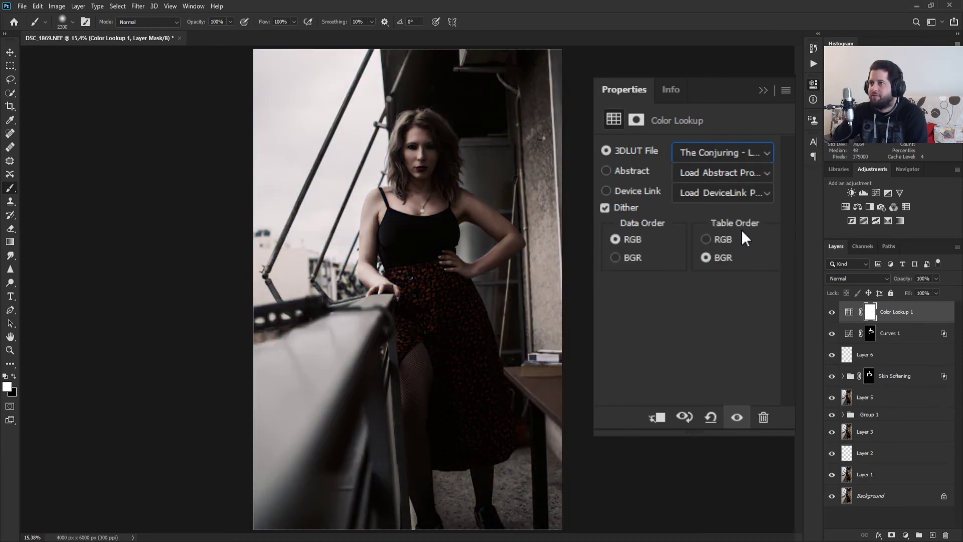
Step: Compare The Conjuring's Rec709 look with The Grand Budapest, The Lord of the Rings and The Matrix 3DLUT looks
{"action": "key", "text": "Down"}
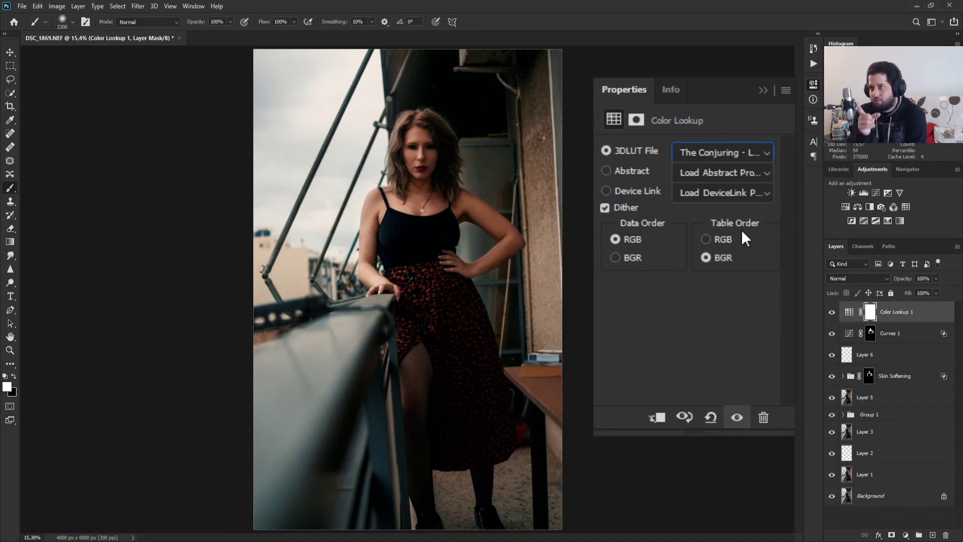
{"action": "key", "text": "Up"}
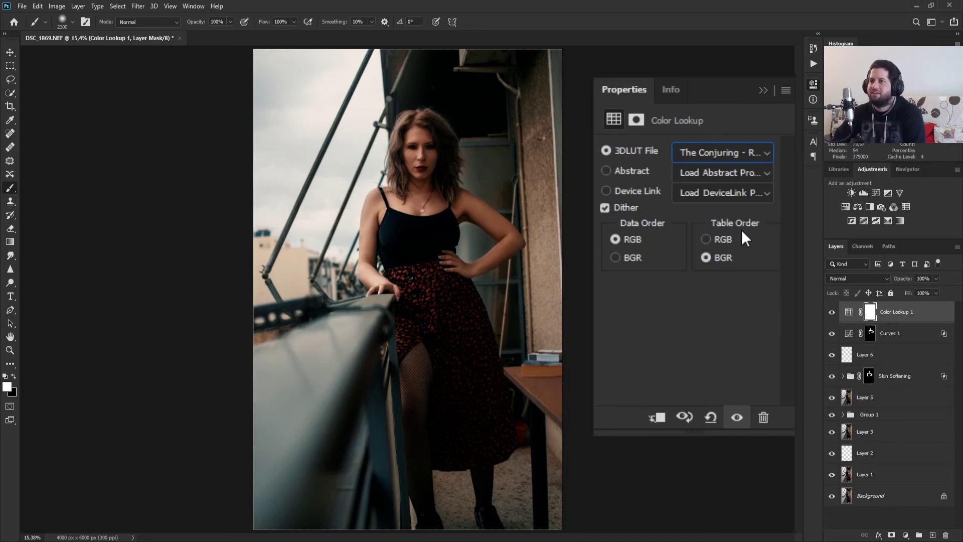
{"action": "key", "text": "Down"}
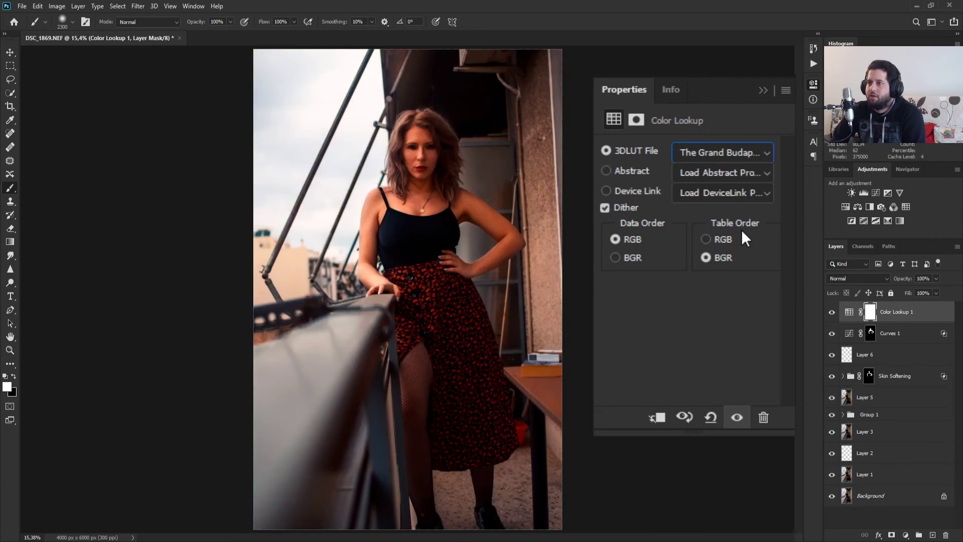
{"action": "key", "text": "Down"}
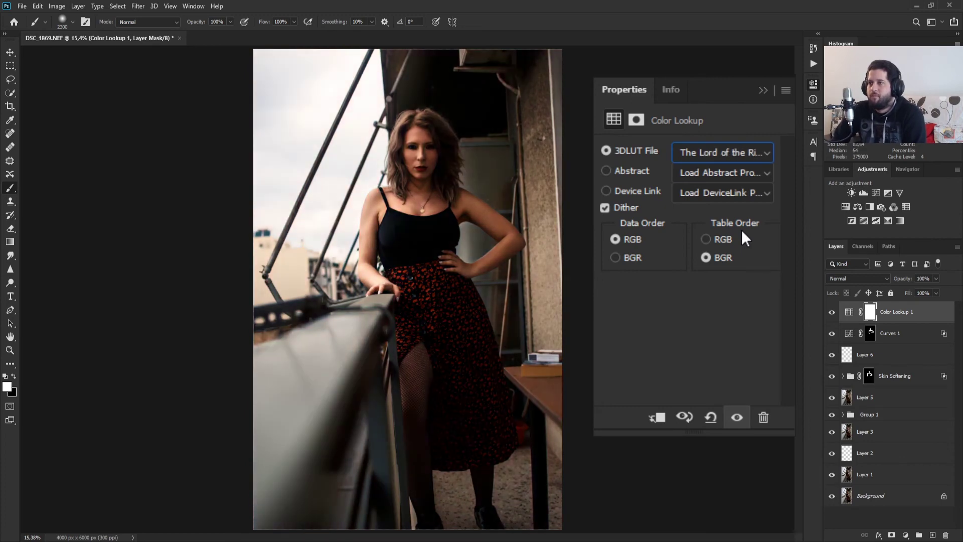
{"action": "key", "text": "Down"}
{"action": "key", "text": "Down"}
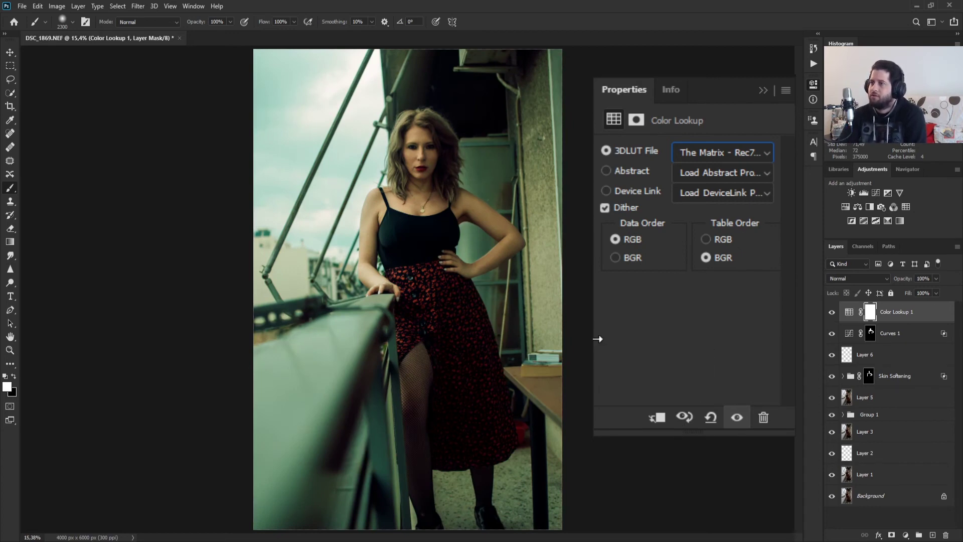
Step: Widen the Color Lookup properties to show full LUT file names and switch to The Matrix - REDlogFilm.cube
{"action": "left_click_drag", "start_coordinate": [597, 335], "coordinate": [593, 338]}
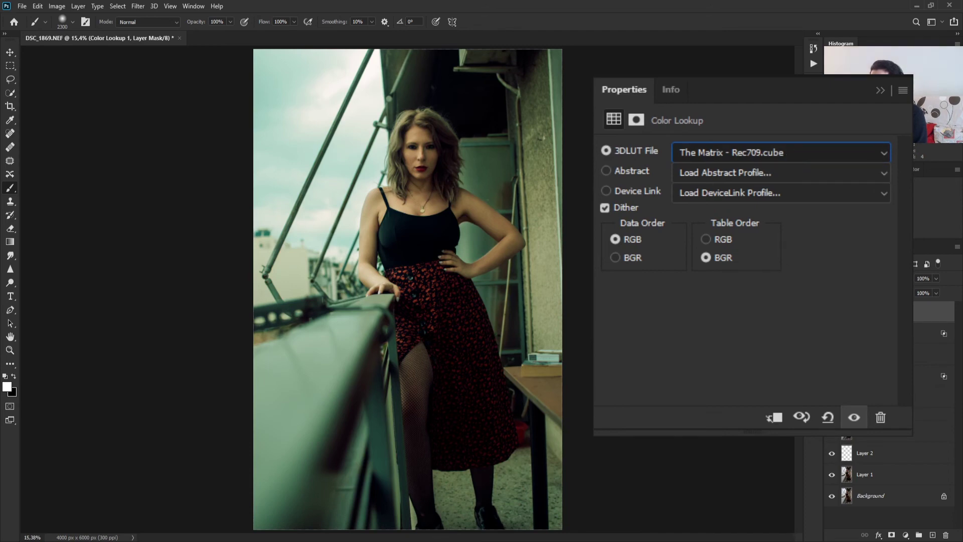
{"action": "key", "text": "Down"}
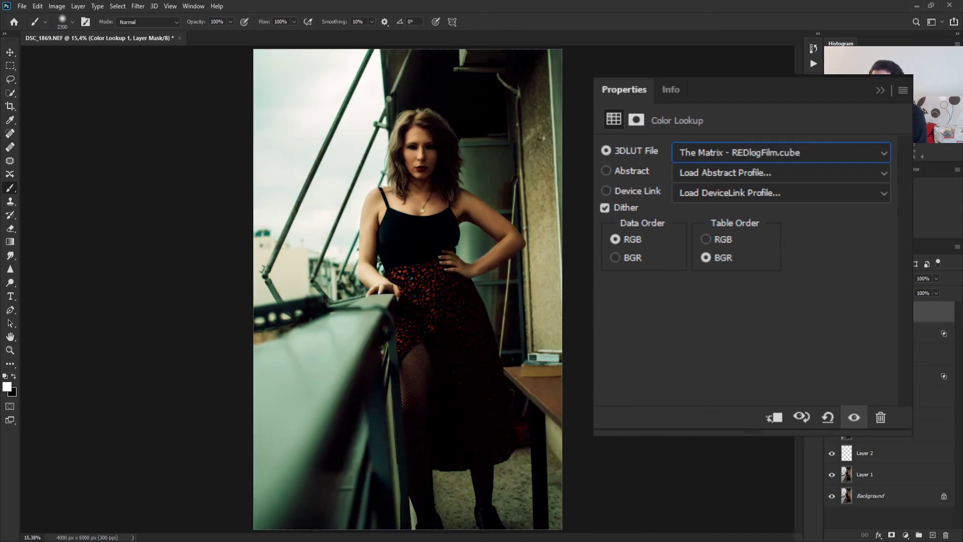
{"action": "key", "text": "Return"}
{"action": "left_click", "coordinate": [792, 154]}
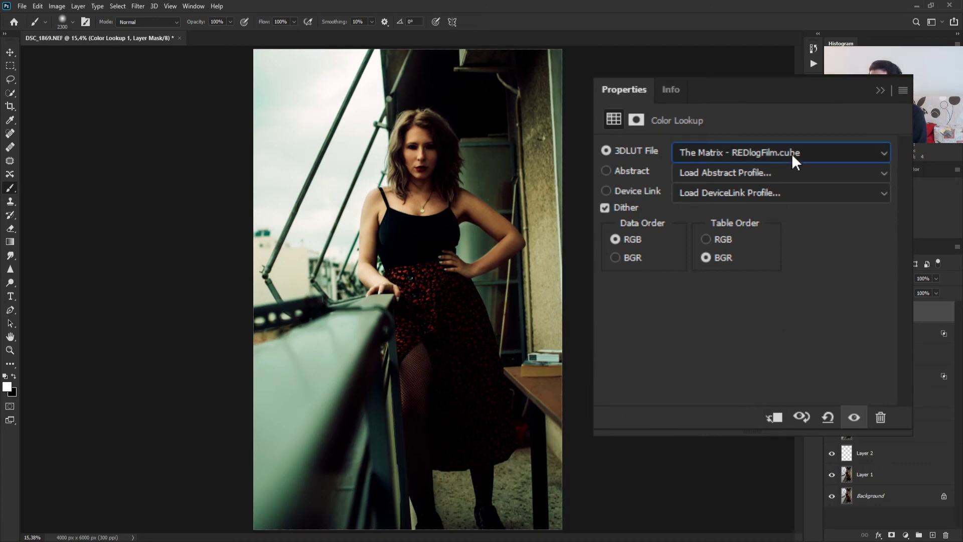
Step: Preview the 3DLUT looks from The Revenant through The Ring to The Walking Dead - Rec709.cube
{"action": "key", "text": "Down"}
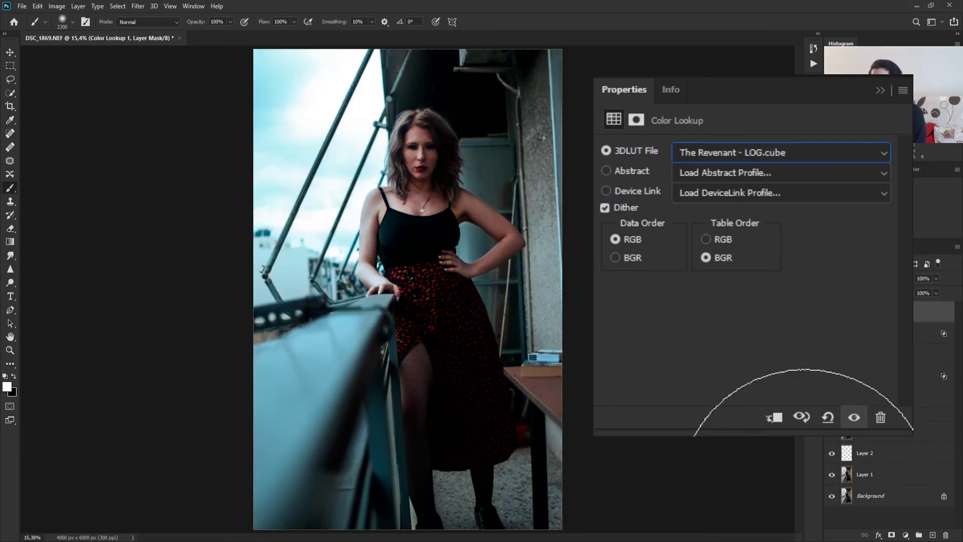
{"action": "key", "text": "Down"}
{"action": "key", "text": "Down"}
{"action": "key", "text": "Down"}
{"action": "key", "text": "Down"}
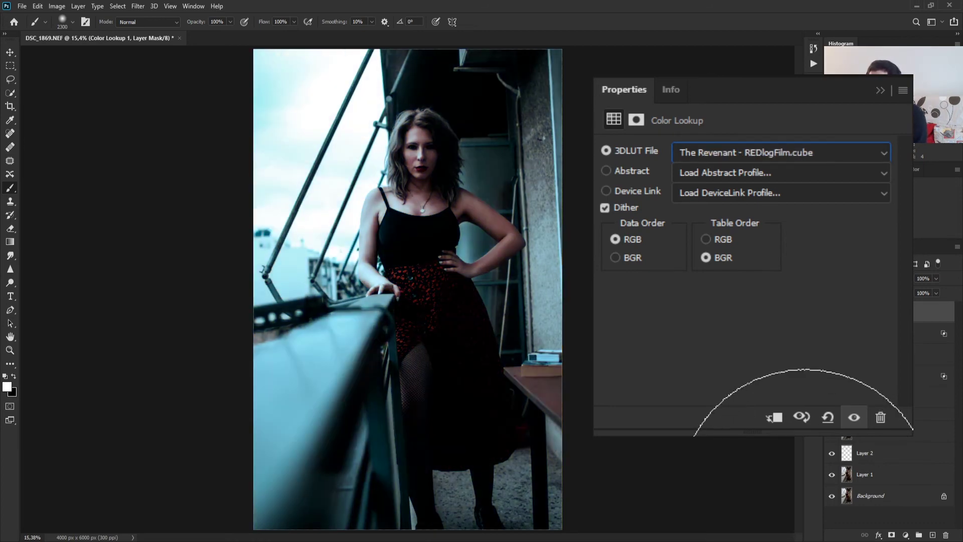
{"action": "key", "text": "Down"}
{"action": "key", "text": "Down"}
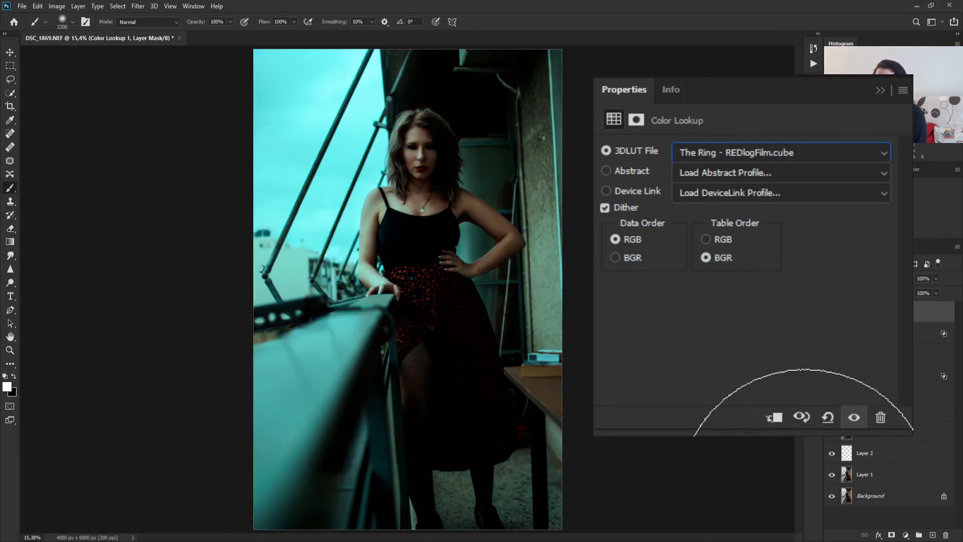
{"action": "key", "text": "Down"}
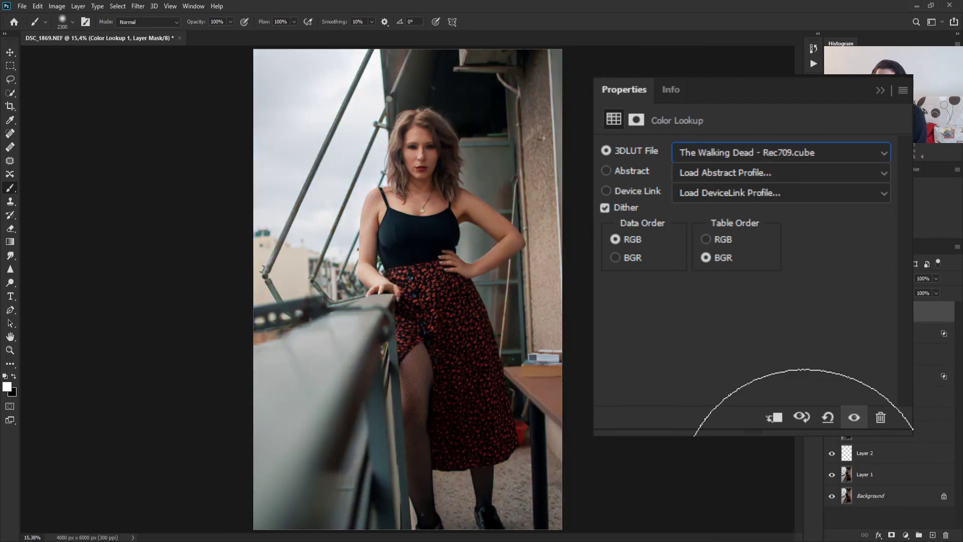
Step: Compare The Walking Dead - REDlogFilm, Tron and Tweed 71 looks, returning to Tron - REDlogFilm.cube
{"action": "key", "text": "Down"}
{"action": "key", "text": "Down"}
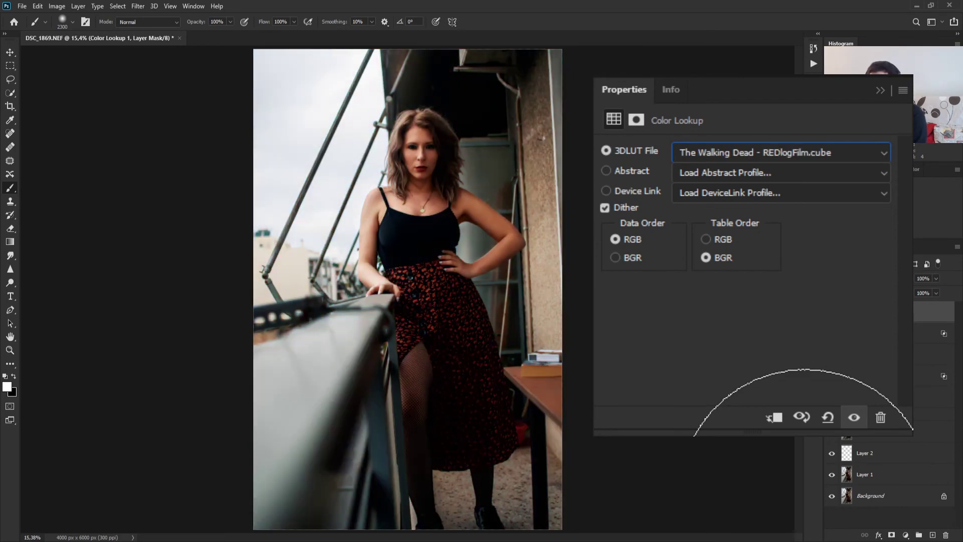
{"action": "key", "text": "Down"}
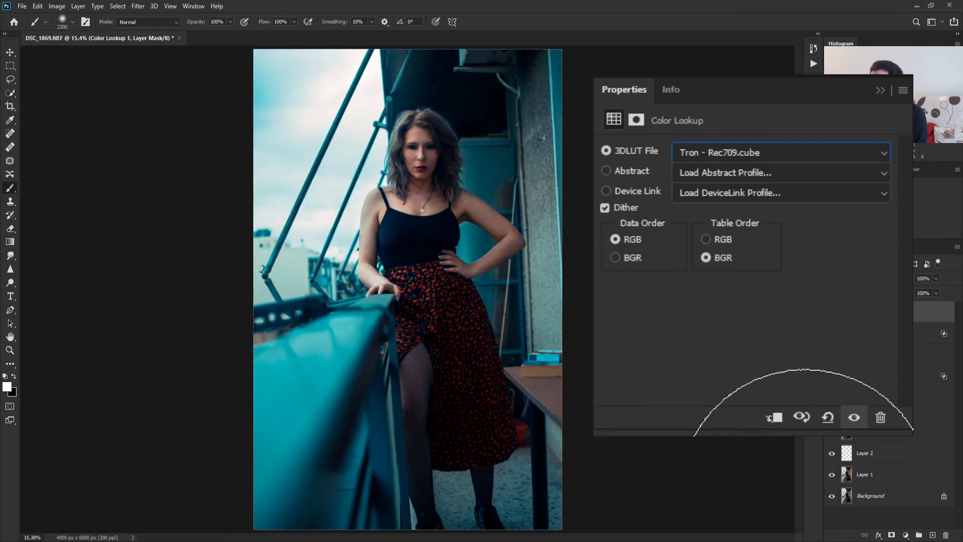
{"action": "key", "text": "Down"}
{"action": "key", "text": "Down"}
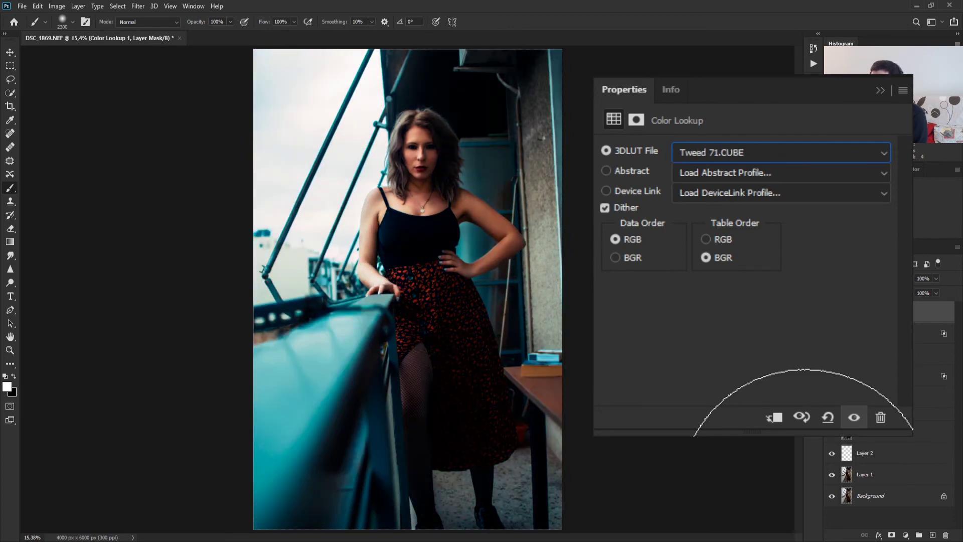
{"action": "key", "text": "Up"}
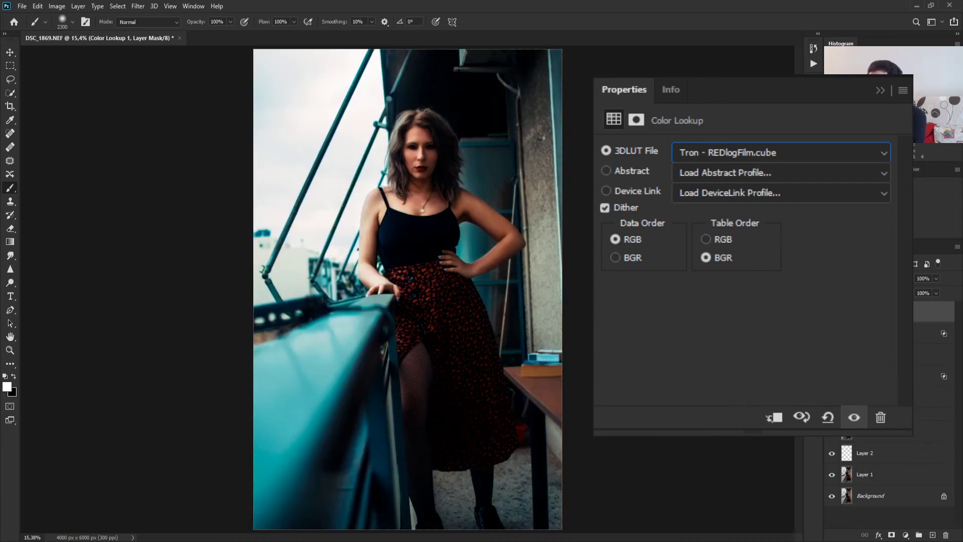
Step: Switch the Color Lookup layer back to Mission Impossible - LOG.cube and reduce its fill to 78%
{"action": "key", "text": "Up"}
{"action": "key", "text": "Up"}
{"action": "key", "text": "Up"}
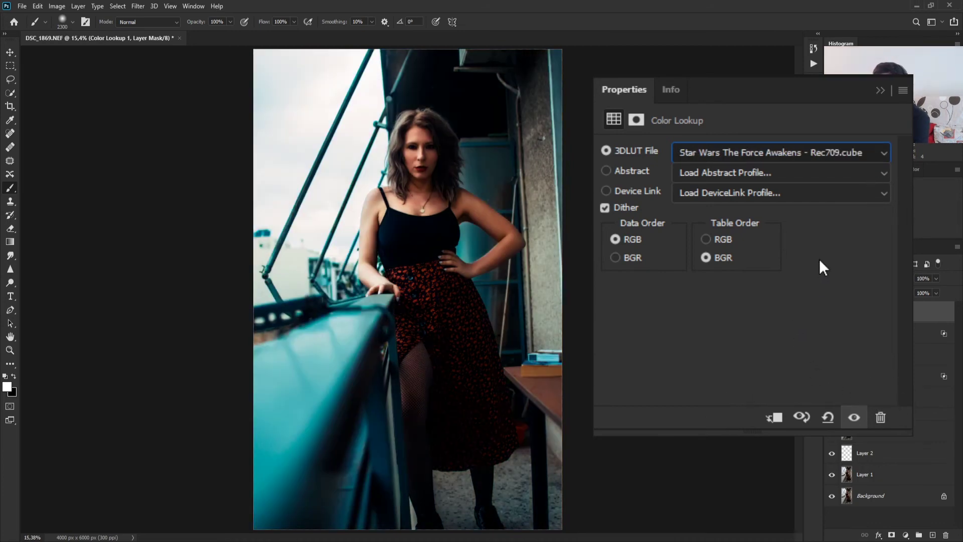
{"action": "key", "text": "Up"}
{"action": "key", "text": "Up"}
{"action": "key", "text": "Up"}
{"action": "key", "text": "Up"}
{"action": "key", "text": "Down"}
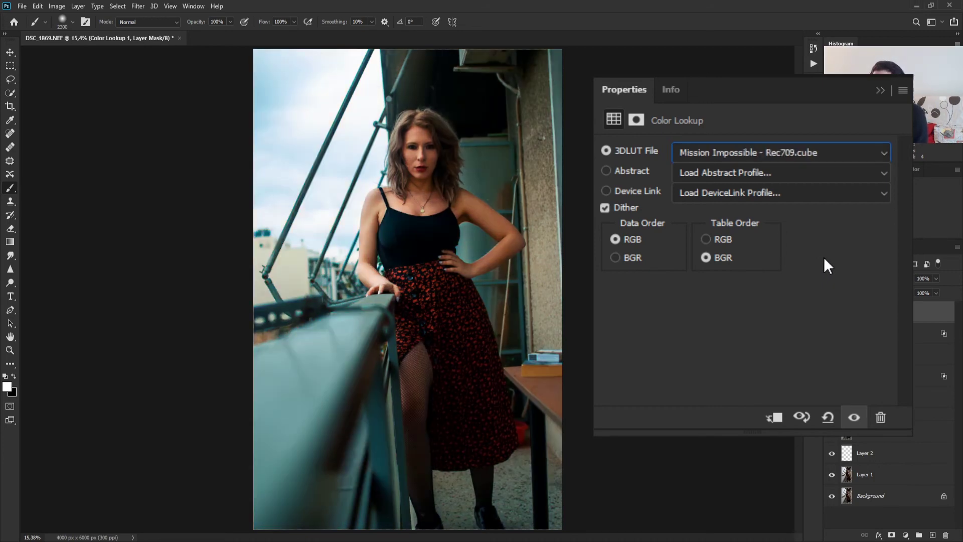
{"action": "key", "text": "Up"}
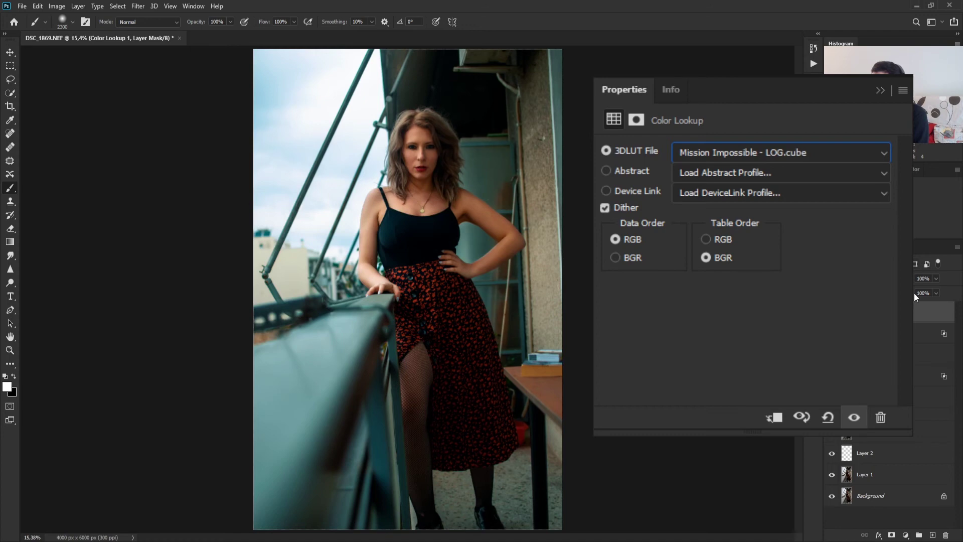
{"action": "left_click_drag", "start_coordinate": [915, 296], "coordinate": [904, 296]}
Step: Hide the Color Lookup layer and stamp the visible layers into a new layer directly above Curves 1
{"action": "left_click", "coordinate": [854, 417]}
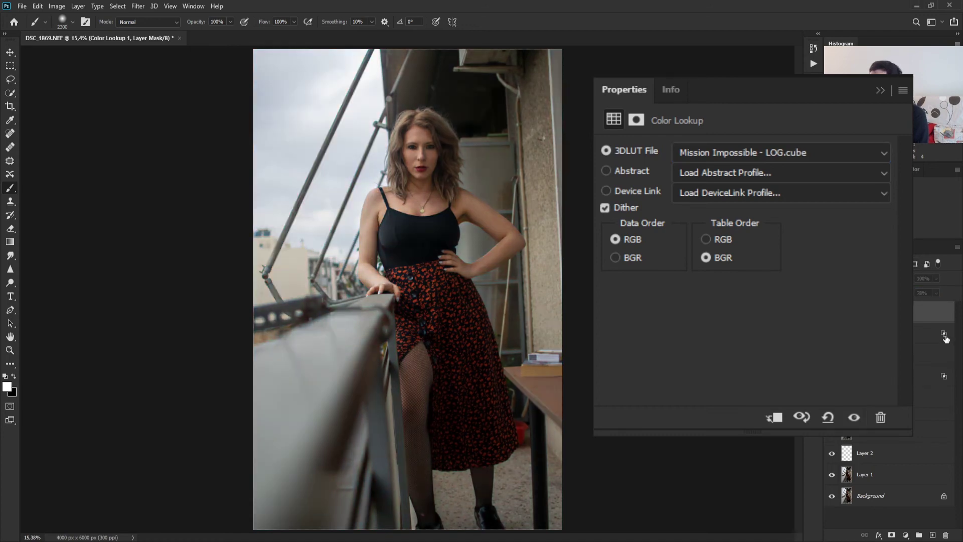
{"action": "left_click", "coordinate": [924, 338]}
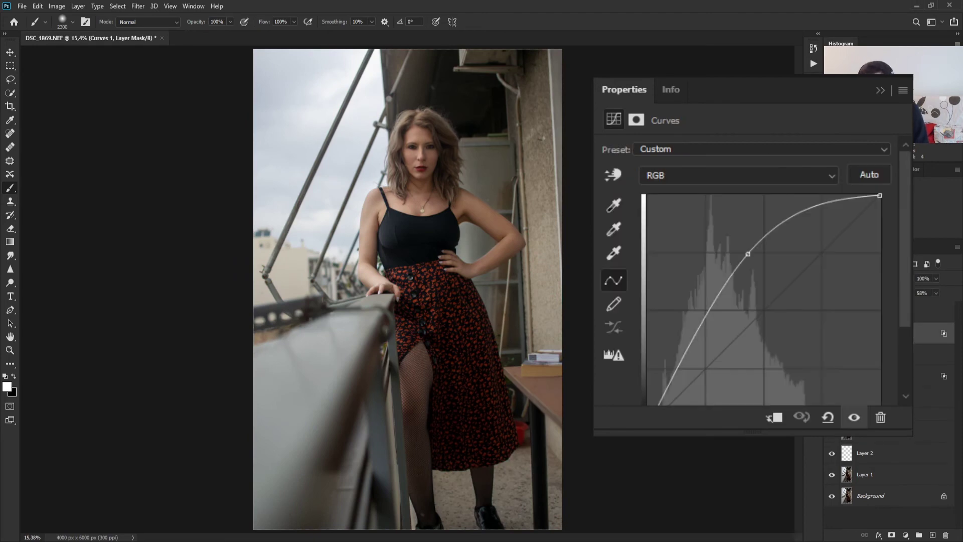
{"action": "key", "text": "ctrl+shift+alt+e"}
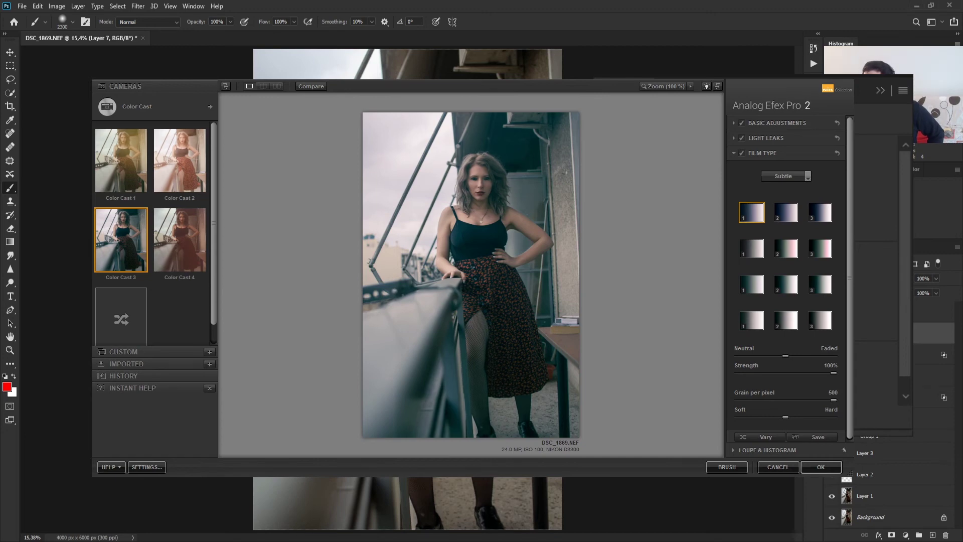
Step: Try the Color Cast 4 and Color Cast 2 presets, using the third Soft light leak in the first row at 21% strength
{"action": "left_click", "coordinate": [164, 228]}
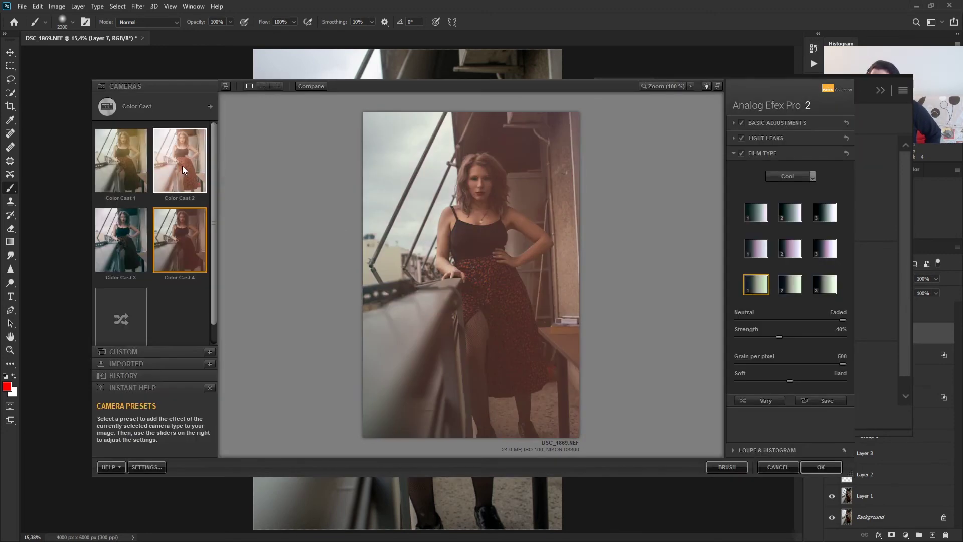
{"action": "left_click", "coordinate": [182, 165]}
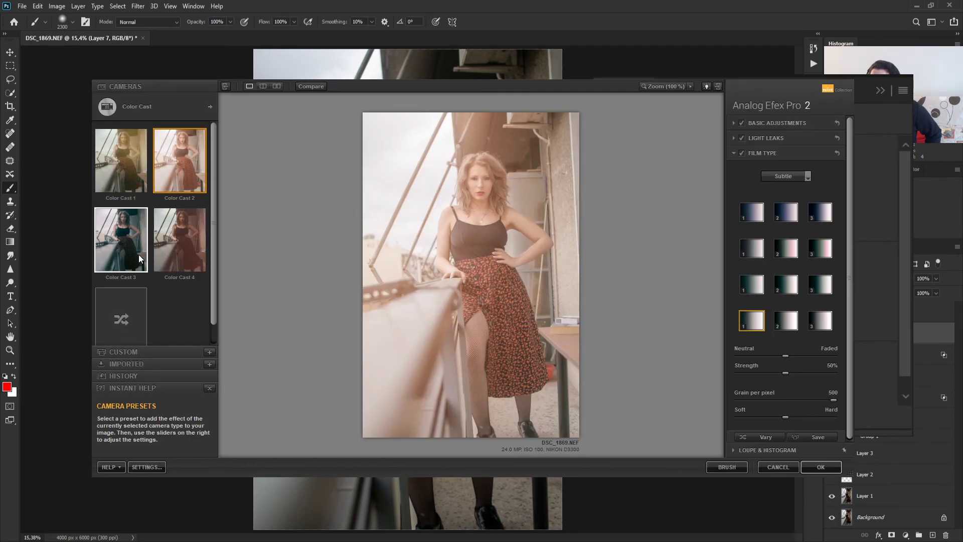
{"action": "left_click", "coordinate": [748, 138]}
{"action": "left_click", "coordinate": [777, 219]}
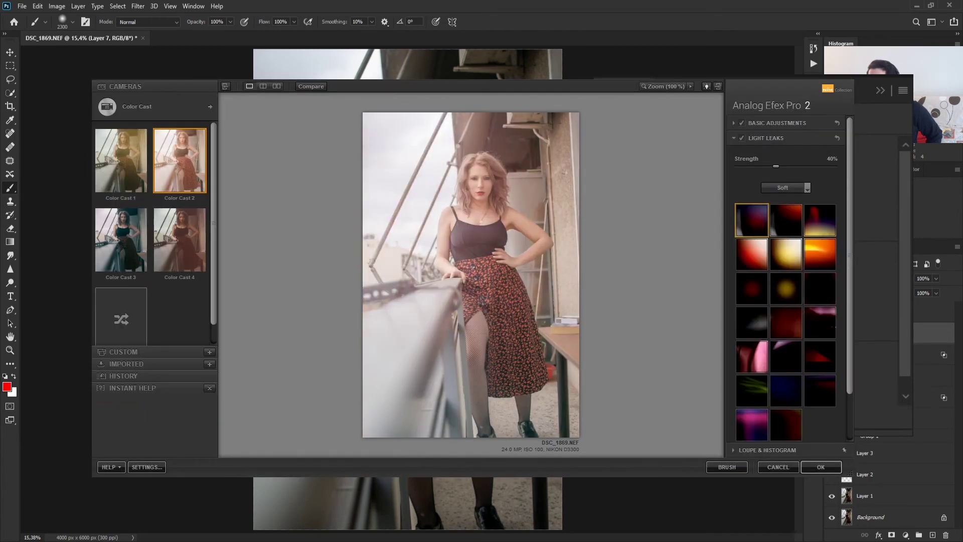
{"action": "left_click", "coordinate": [817, 224]}
{"action": "left_click", "coordinate": [758, 167]}
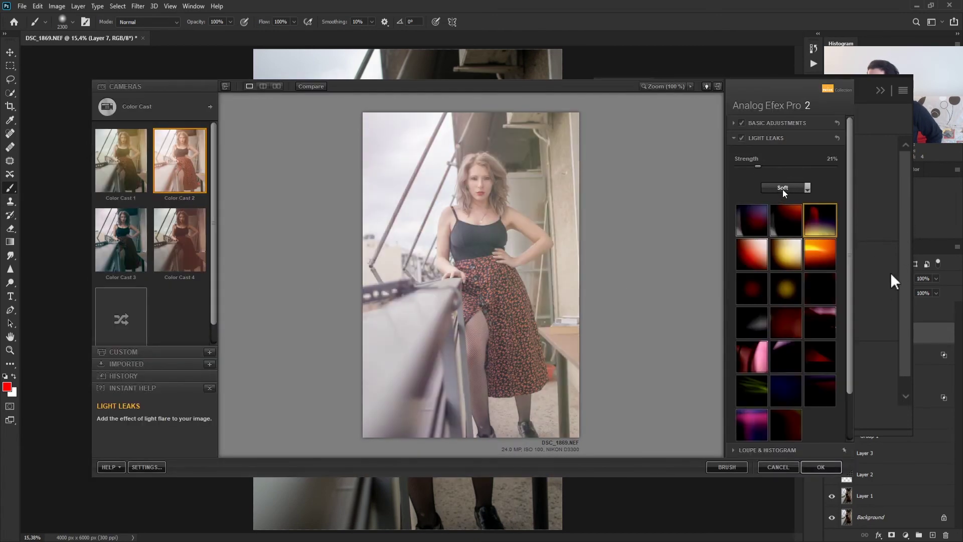
Step: Switch the light leaks to Crisp and try several patterns, ending on the blue one in the second row
{"action": "left_click", "coordinate": [807, 187]}
{"action": "left_click", "coordinate": [790, 211]}
{"action": "left_click", "coordinate": [788, 211]}
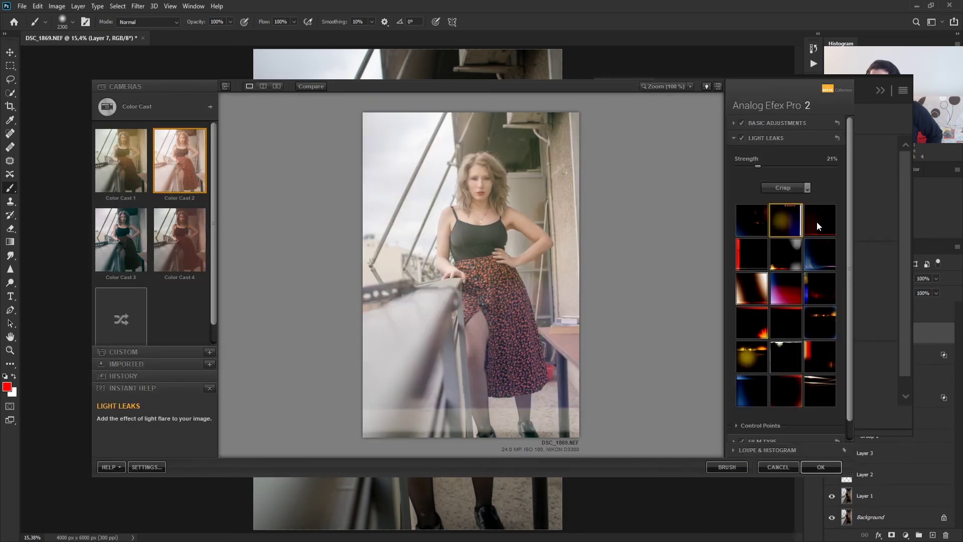
{"action": "left_click", "coordinate": [817, 222]}
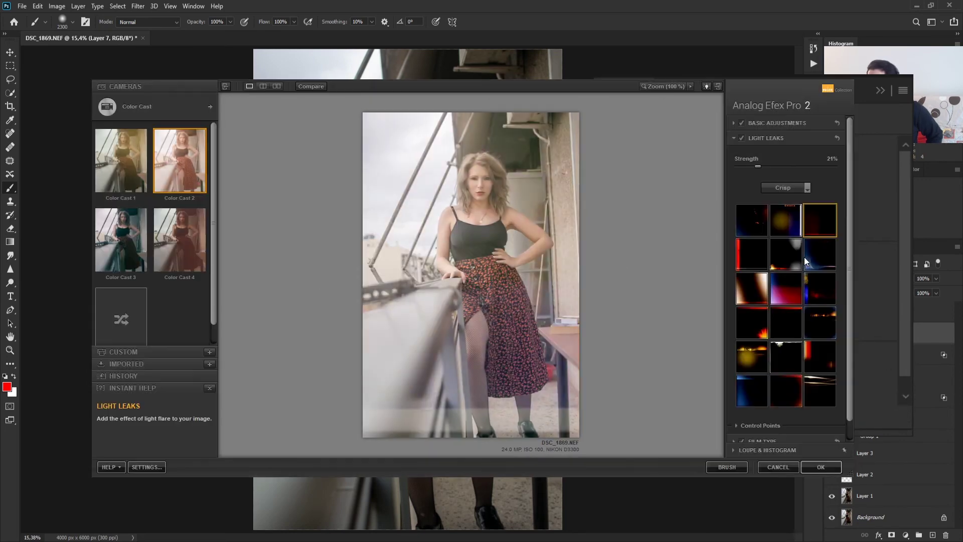
{"action": "left_click", "coordinate": [807, 252]}
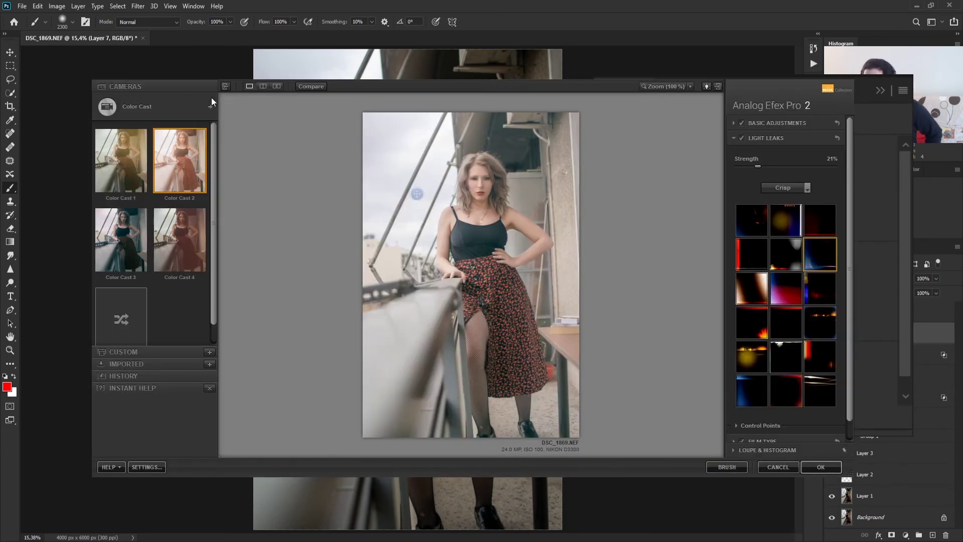
Step: Try Vintage Camera 4 with its light leak centre moved up towards the woman's waist, and preview Vintage Camera 6
{"action": "left_click", "coordinate": [180, 111]}
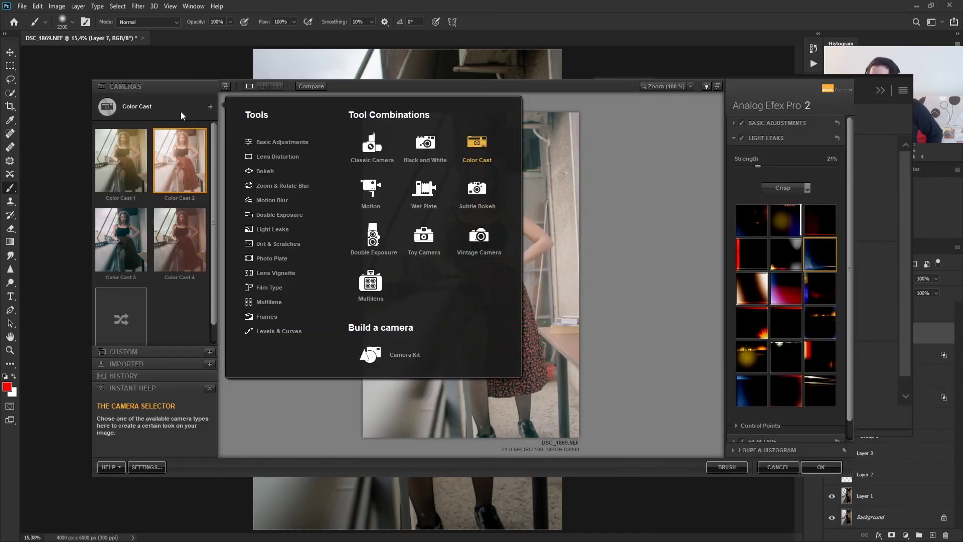
{"action": "left_click", "coordinate": [479, 236]}
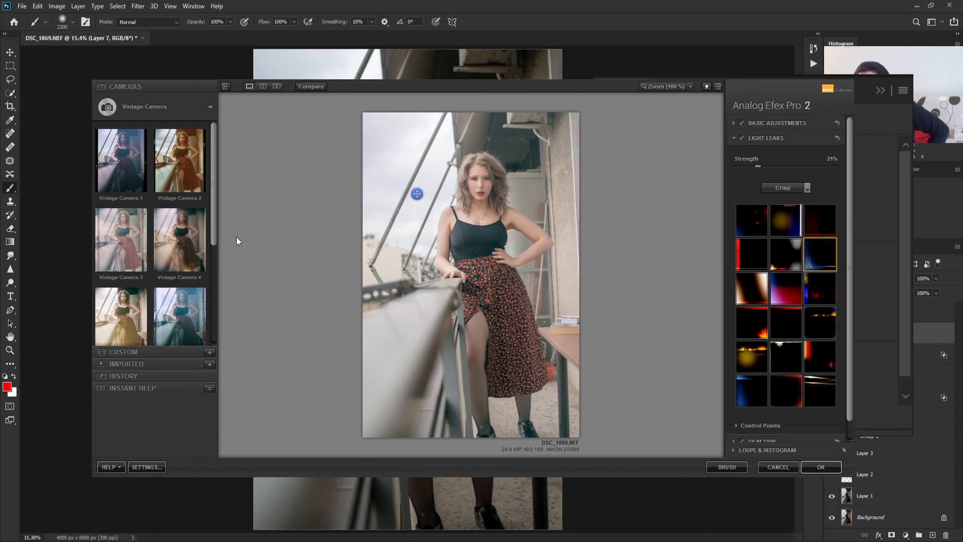
{"action": "left_click", "coordinate": [169, 233]}
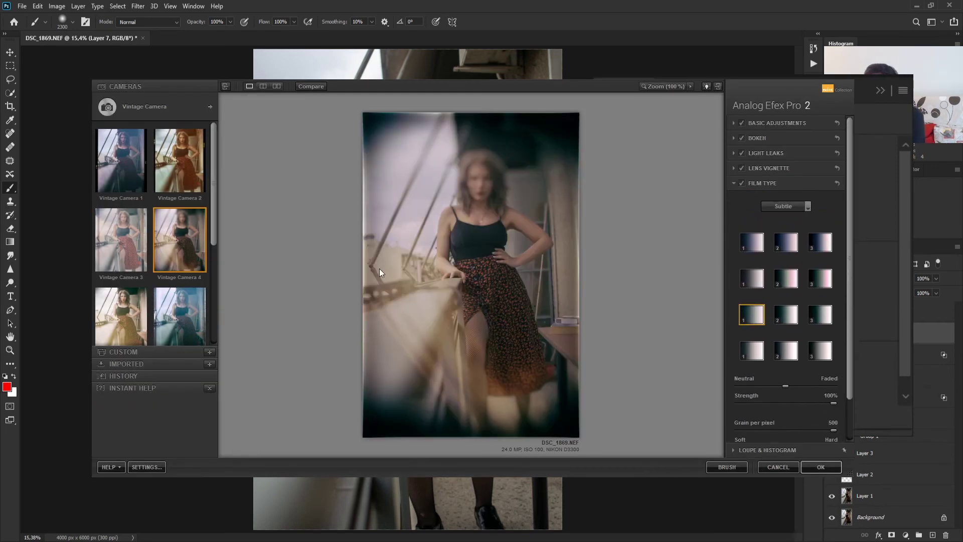
{"action": "left_click", "coordinate": [765, 153]}
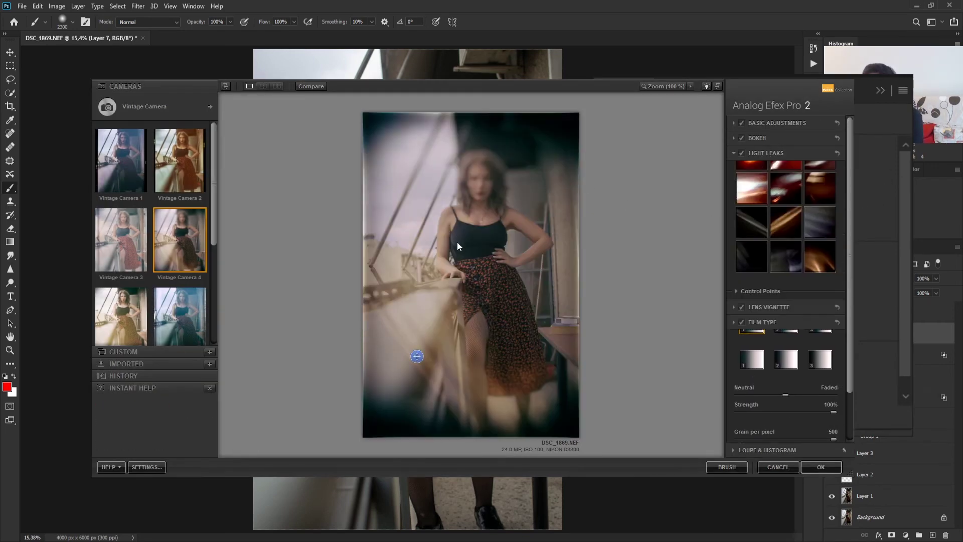
{"action": "left_click_drag", "start_coordinate": [420, 350], "coordinate": [462, 308]}
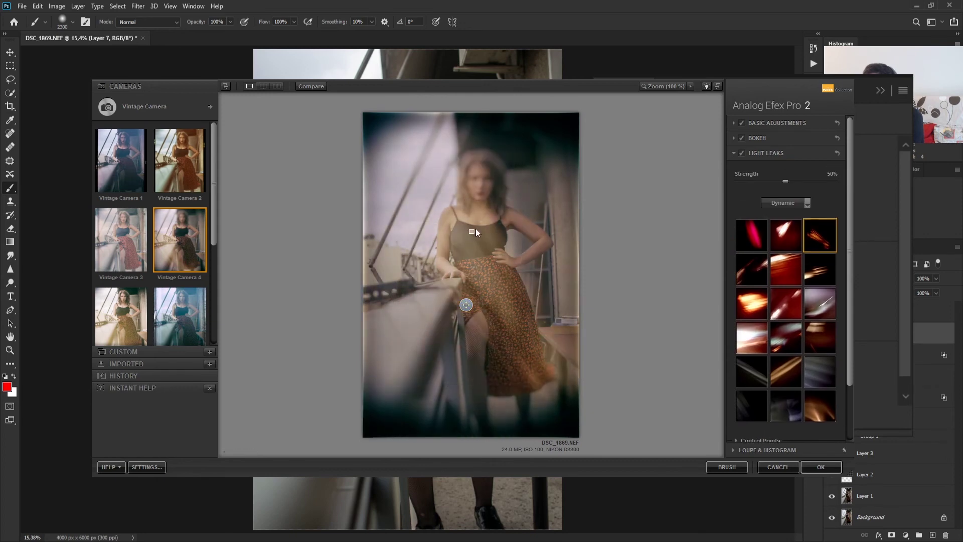
{"action": "left_click_drag", "start_coordinate": [480, 311], "coordinate": [476, 257]}
{"action": "left_click", "coordinate": [155, 253]}
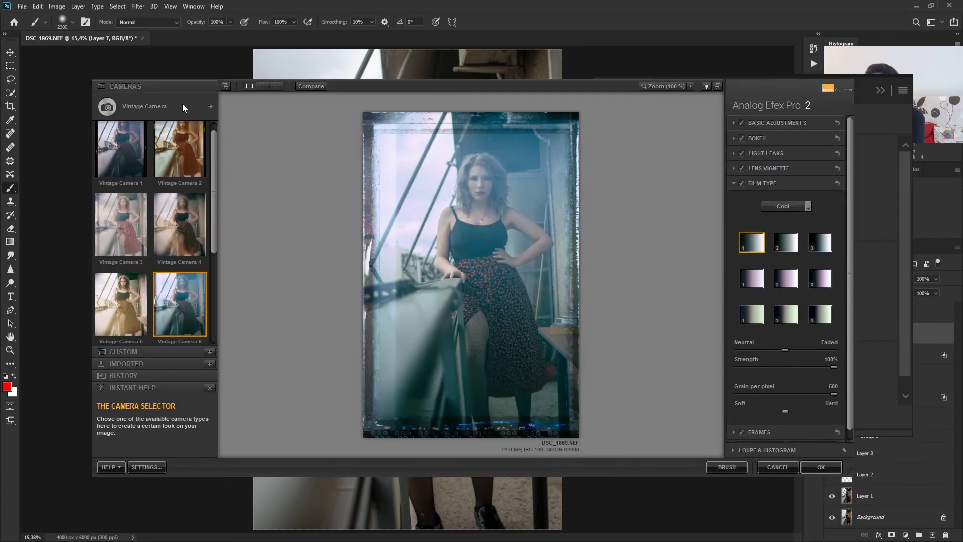
Step: Return to the Color Cast camera and apply the Color Cast 3 preset
{"action": "left_click", "coordinate": [182, 103]}
{"action": "left_click", "coordinate": [476, 143]}
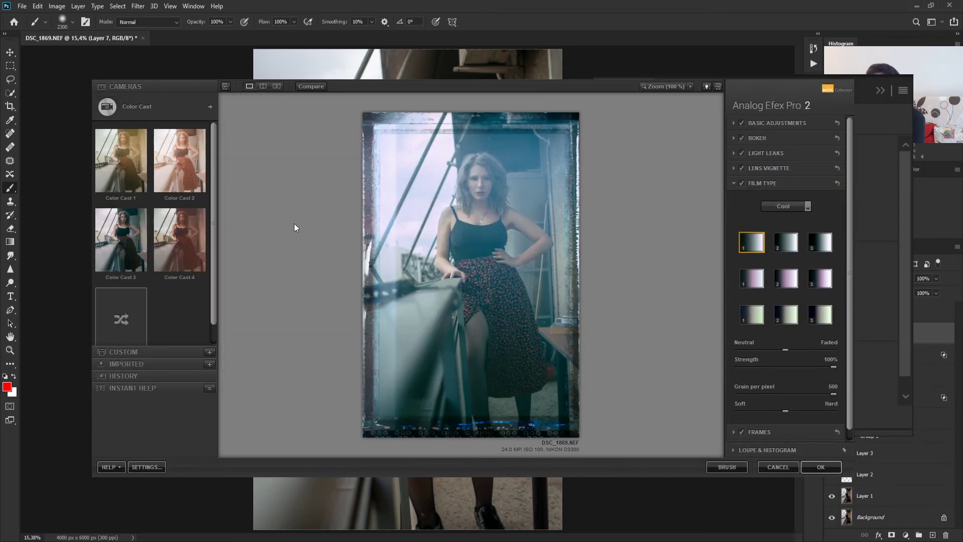
{"action": "left_click", "coordinate": [128, 166]}
{"action": "left_click", "coordinate": [125, 240]}
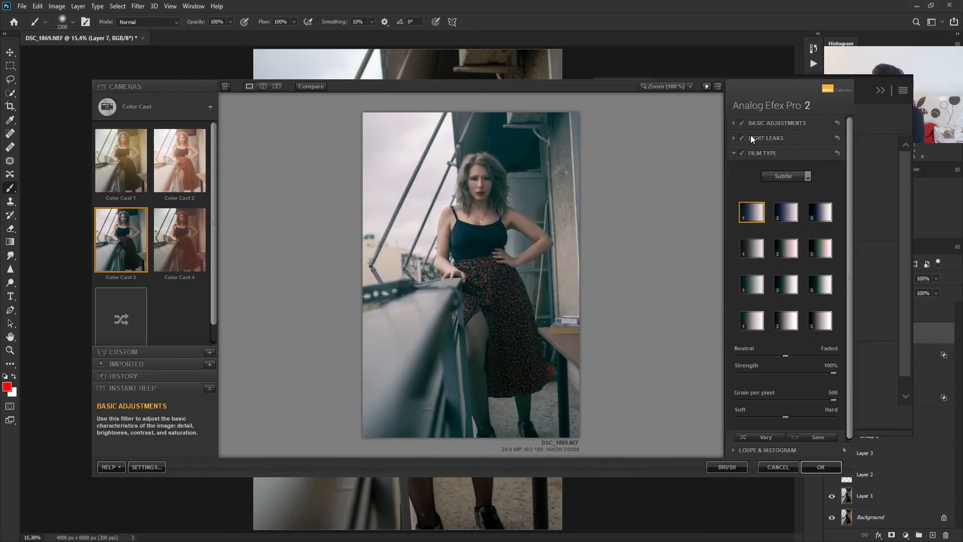
Step: Compare the first Subtle film types of several rows and choose the first one in the second row
{"action": "left_click", "coordinate": [750, 252]}
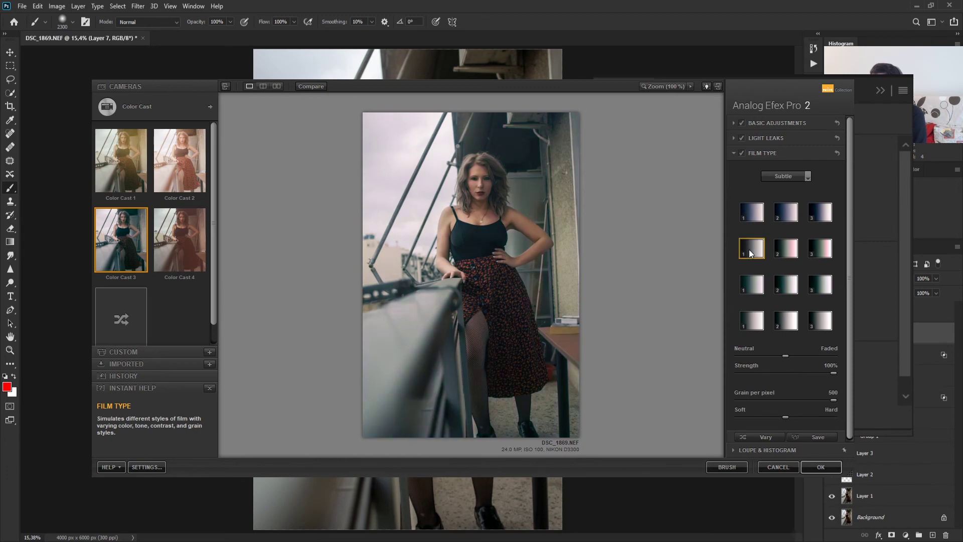
{"action": "left_click", "coordinate": [752, 320]}
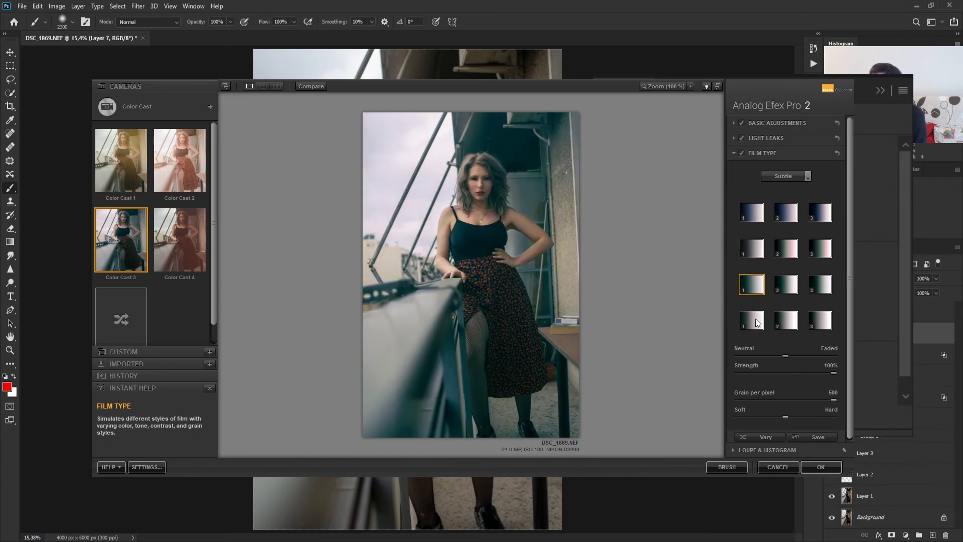
{"action": "left_click", "coordinate": [752, 281]}
{"action": "left_click", "coordinate": [746, 256]}
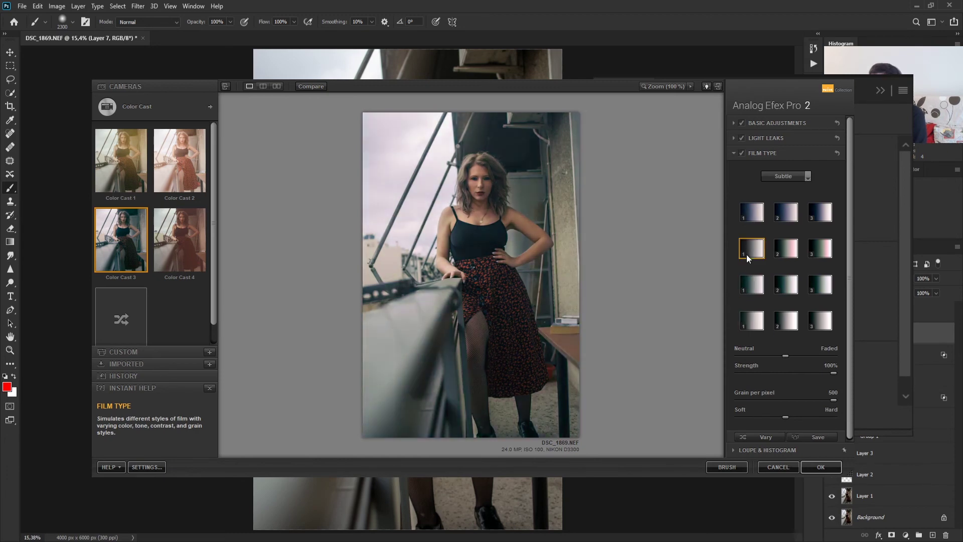
Step: Shift the film type towards Neutral, set its strength to 58% and try harder and softer grain
{"action": "left_click", "coordinate": [752, 355]}
{"action": "left_click", "coordinate": [789, 373]}
{"action": "left_click", "coordinate": [794, 371]}
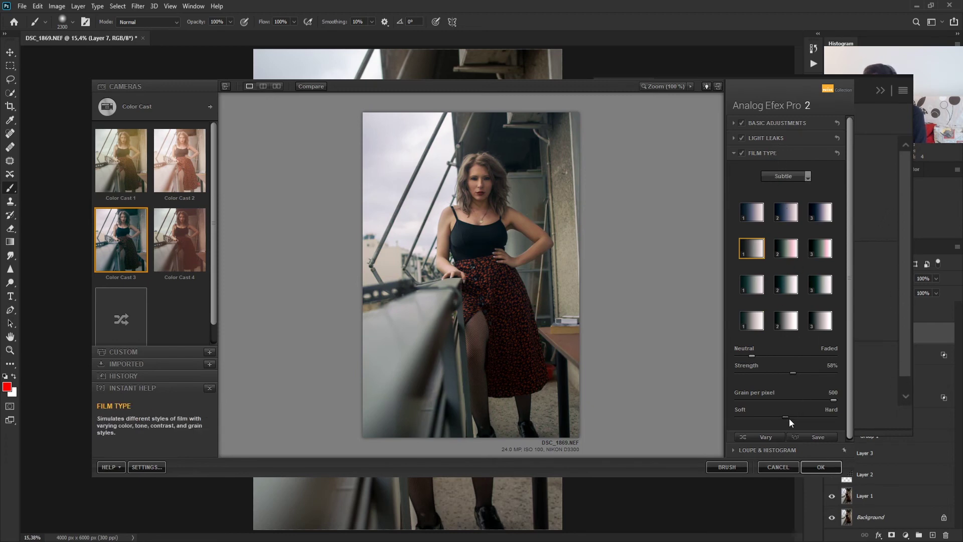
{"action": "left_click_drag", "start_coordinate": [789, 418], "coordinate": [827, 416]}
{"action": "left_click_drag", "start_coordinate": [754, 415], "coordinate": [712, 397]}
Step: Set the light leak strength to 38% and switch the leak category from Crisp to Soft
{"action": "left_click", "coordinate": [757, 136]}
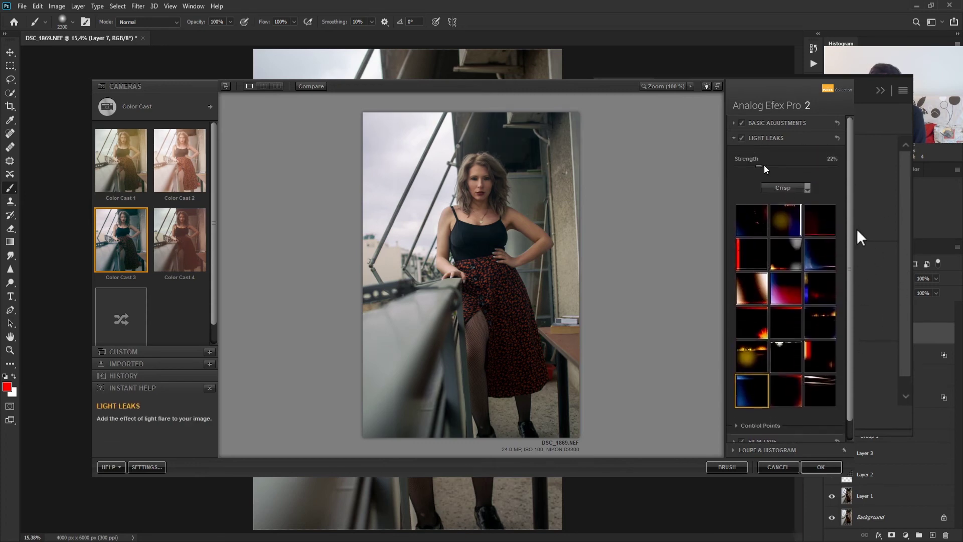
{"action": "mouse_move", "coordinate": [763, 166]}
{"action": "left_mouse_down"}
{"action": "mouse_move", "coordinate": [814, 164]}
{"action": "mouse_move", "coordinate": [766, 164]}
{"action": "mouse_move", "coordinate": [774, 164]}
{"action": "left_mouse_up"}
{"action": "left_click", "coordinate": [793, 186]}
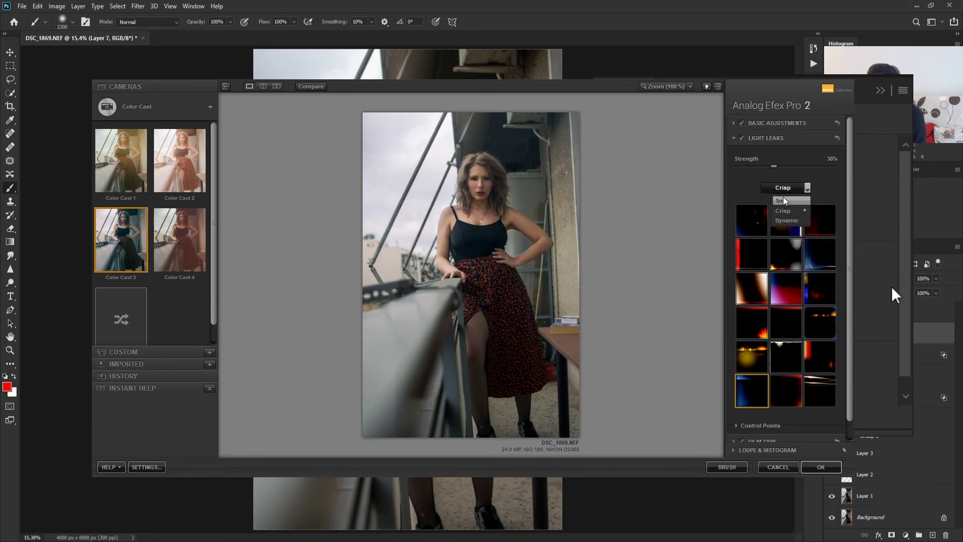
{"action": "left_click", "coordinate": [784, 197]}
Step: Try Soft light leaks from the first row and the last one in the third row, moving its centre to the skirt beside the railing
{"action": "left_click", "coordinate": [796, 220]}
{"action": "left_click", "coordinate": [829, 213]}
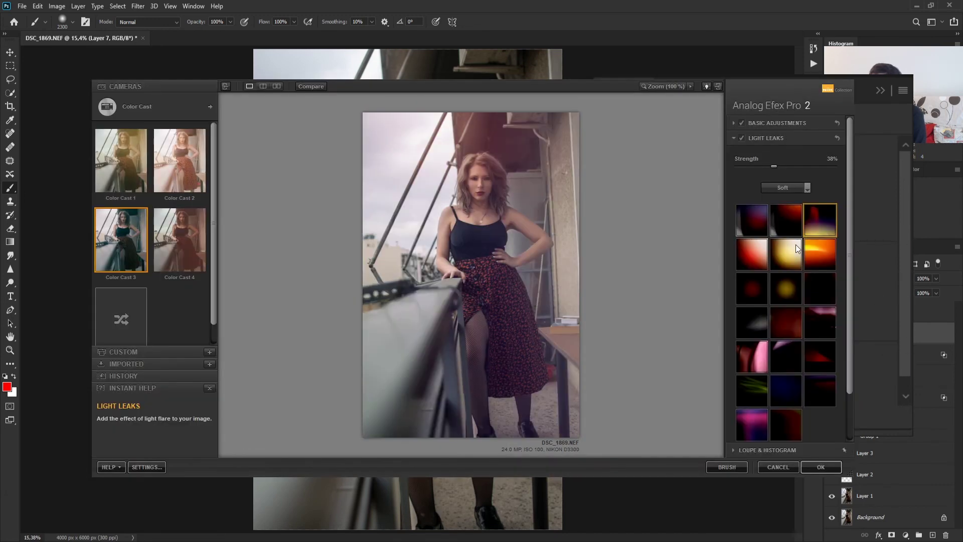
{"action": "left_click", "coordinate": [748, 233]}
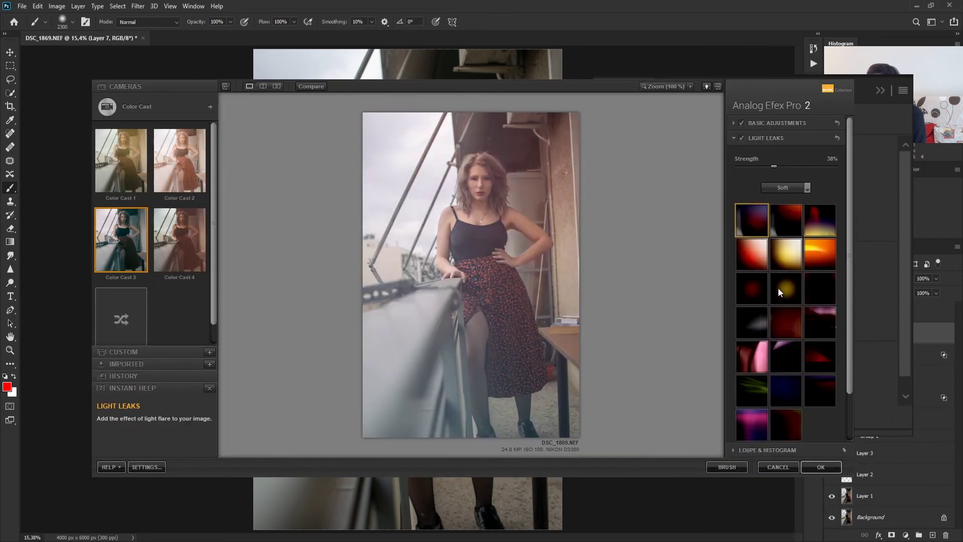
{"action": "left_click", "coordinate": [809, 289]}
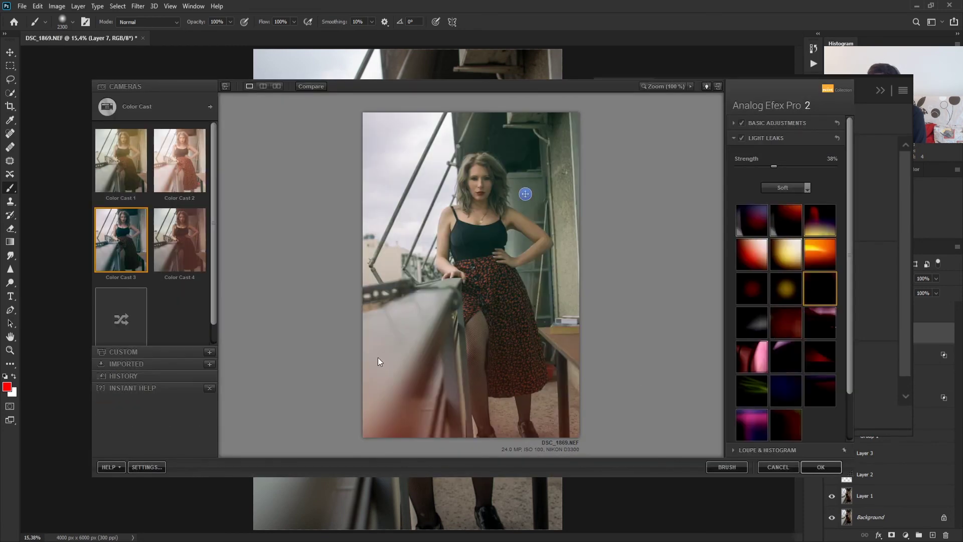
{"action": "mouse_move", "coordinate": [526, 195]}
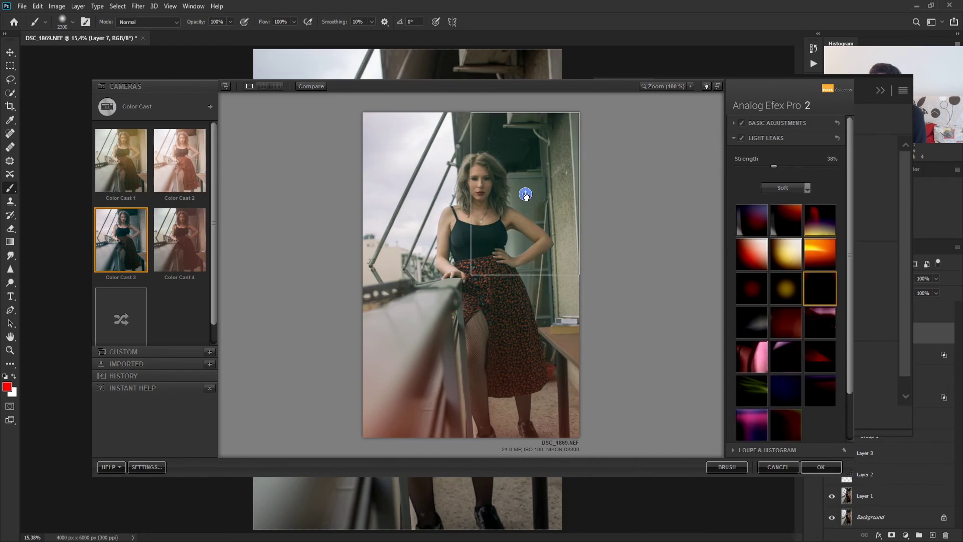
{"action": "left_click_drag", "start_coordinate": [526, 196], "coordinate": [469, 307]}
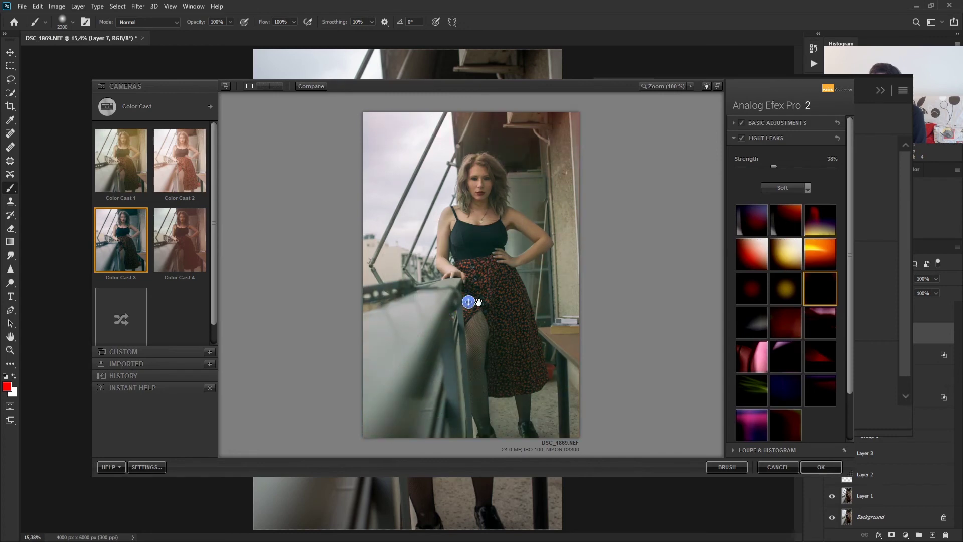
Step: Compare the fourth-row Soft light leaks, the purple one in the last row and the first two in the first row
{"action": "left_click", "coordinate": [786, 335]}
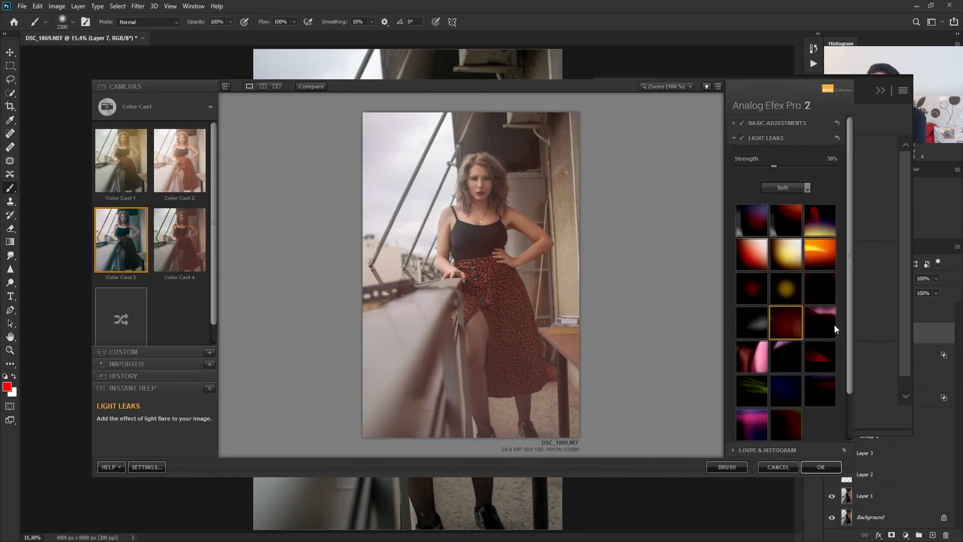
{"action": "left_click", "coordinate": [835, 324]}
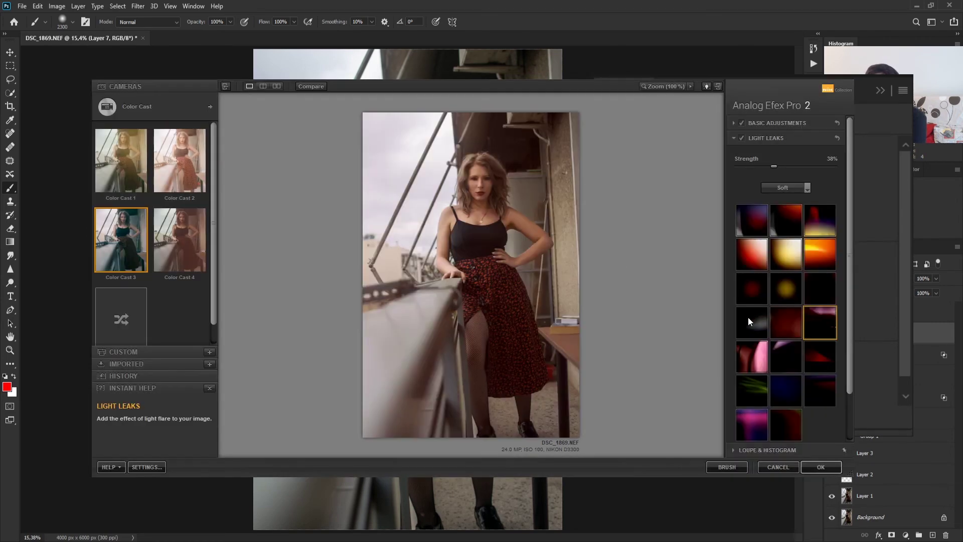
{"action": "left_click", "coordinate": [750, 319]}
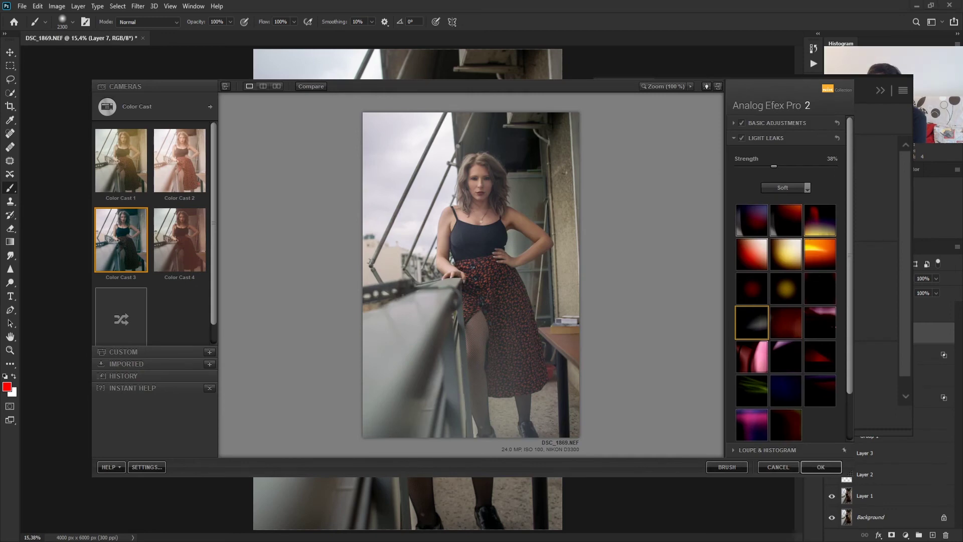
{"action": "left_click", "coordinate": [754, 416]}
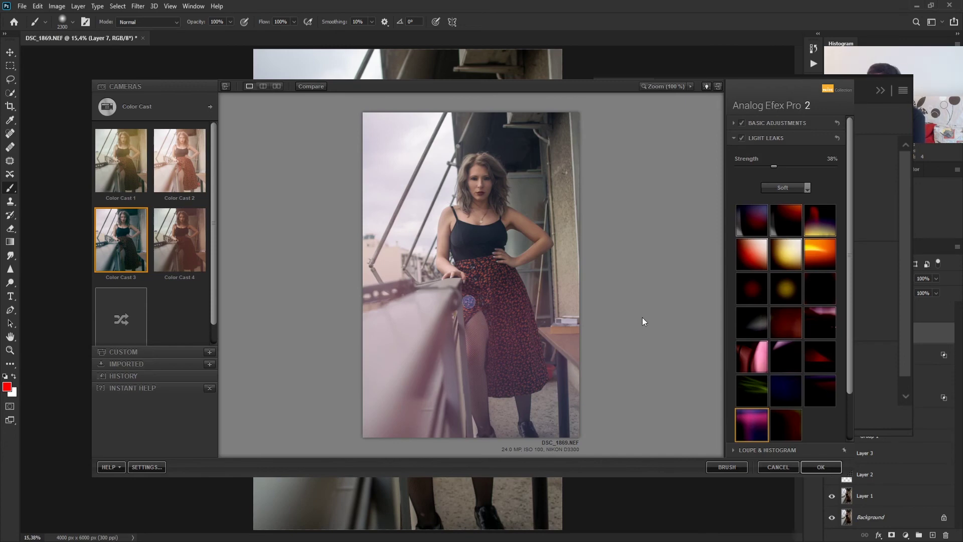
{"action": "left_click", "coordinate": [760, 213]}
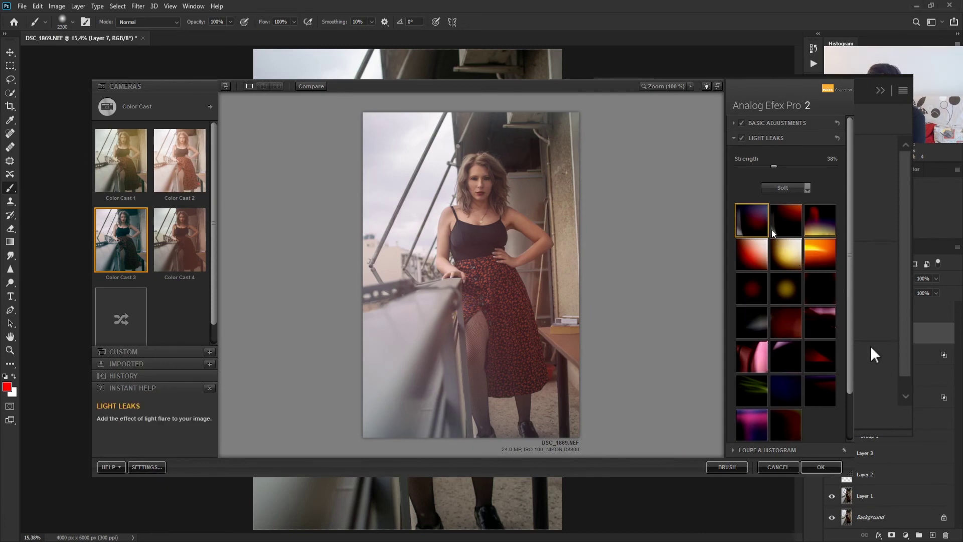
{"action": "left_click", "coordinate": [784, 222]}
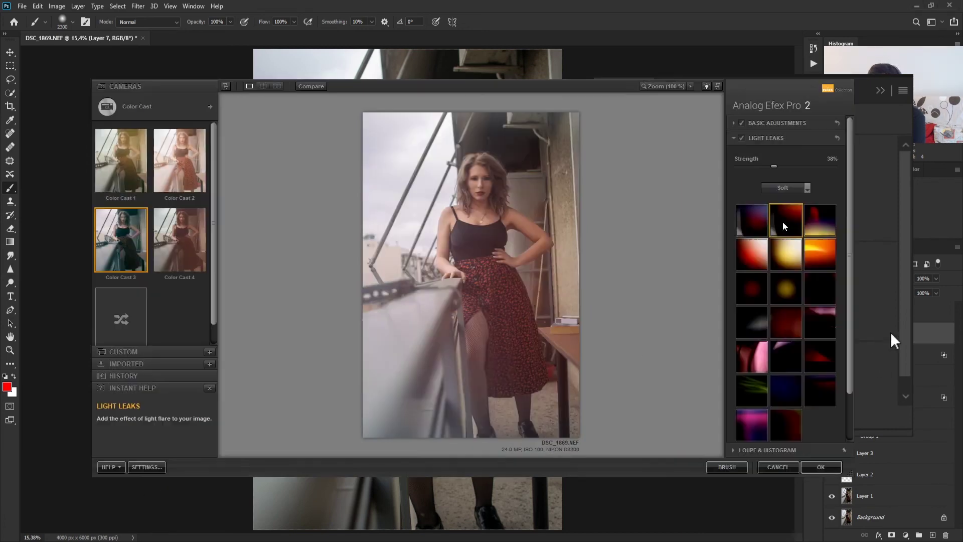
Step: Choose the third Soft light leak in the first row, set its strength to 30% and move its centre above the woman's bent elbow
{"action": "left_click", "coordinate": [829, 224]}
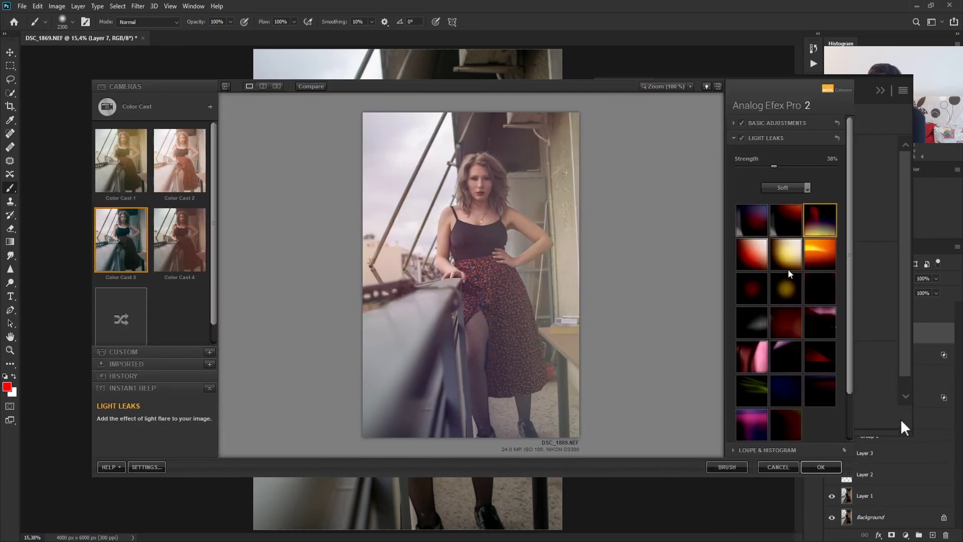
{"action": "left_click", "coordinate": [757, 166]}
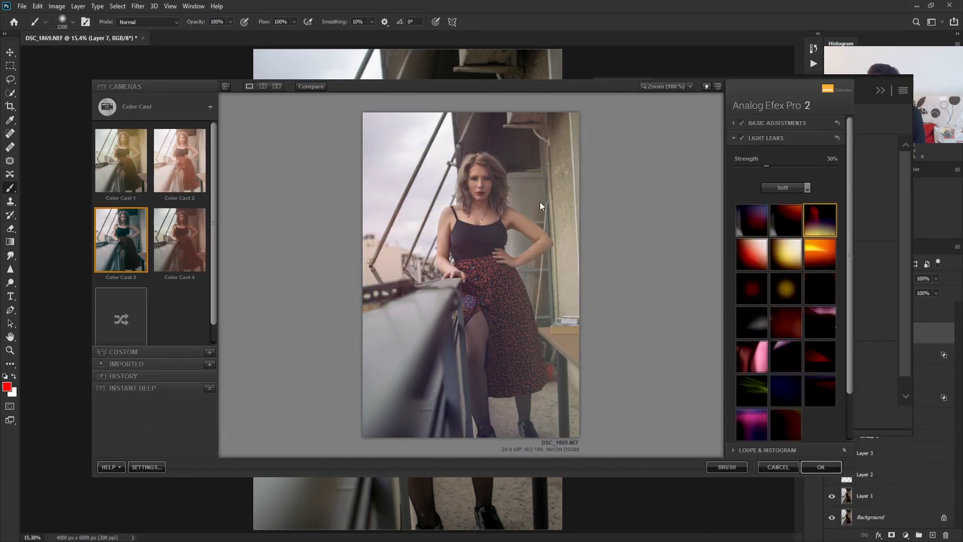
{"action": "left_click_drag", "start_coordinate": [466, 306], "coordinate": [525, 193]}
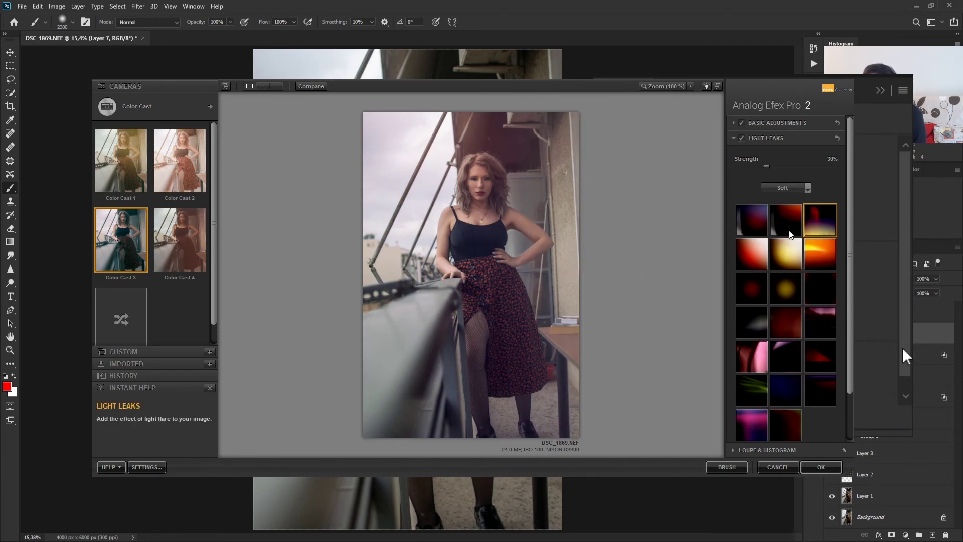
Step: Set the light leak strength to 22% and apply the Analog Efex Pro 2 filter to the portrait
{"action": "left_click", "coordinate": [755, 166]}
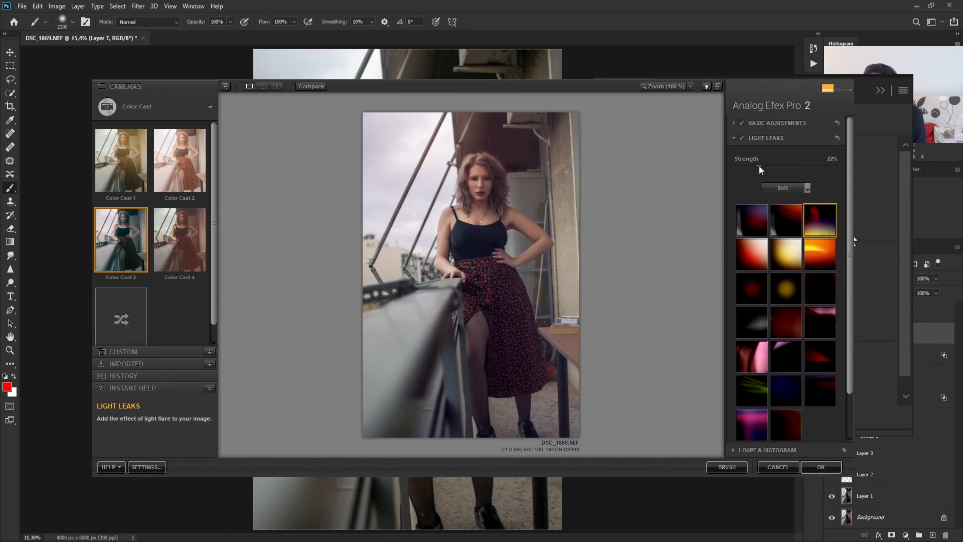
{"action": "left_click", "coordinate": [820, 468]}
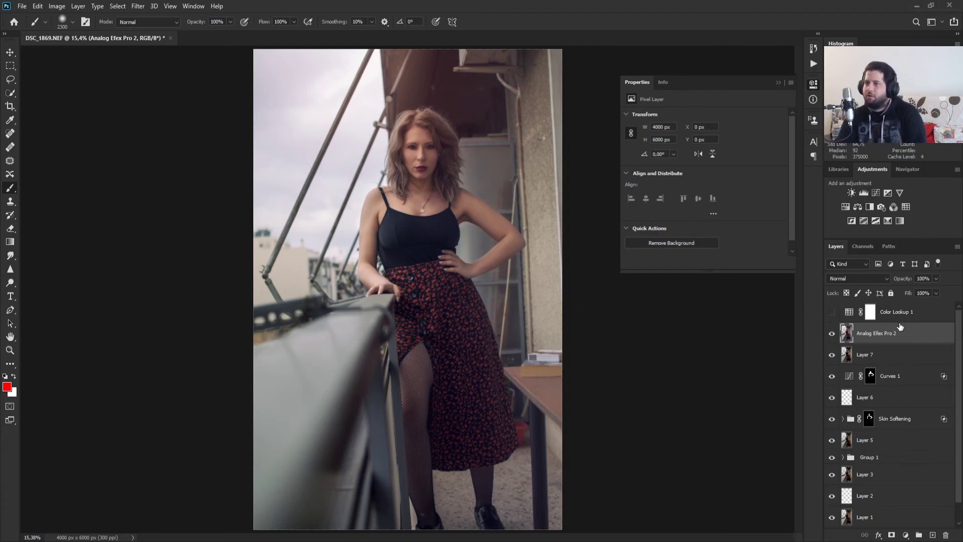
Step: Show the Color Lookup 1 layer and compare the portrait with and without the Analog Efex Pro 2 layer
{"action": "left_click", "coordinate": [831, 313]}
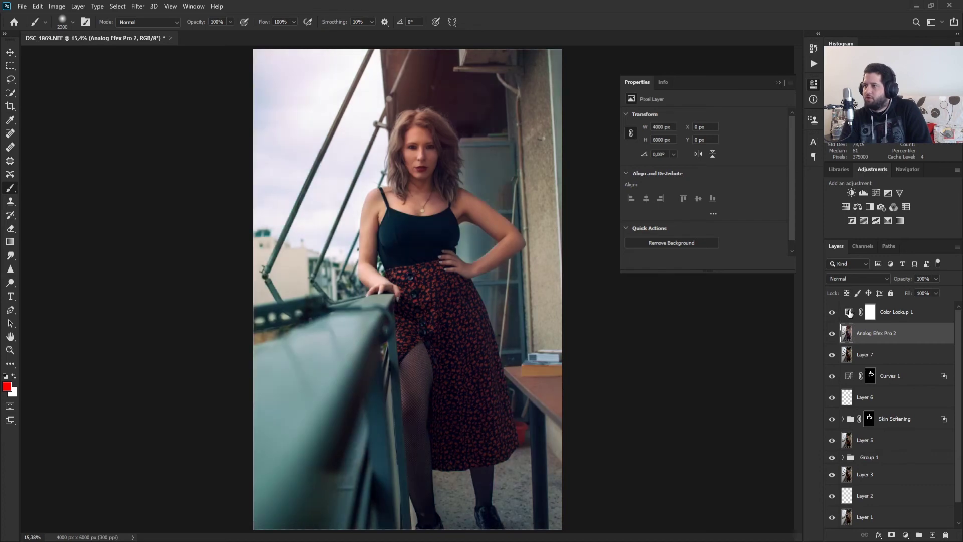
{"action": "left_click", "coordinate": [832, 333]}
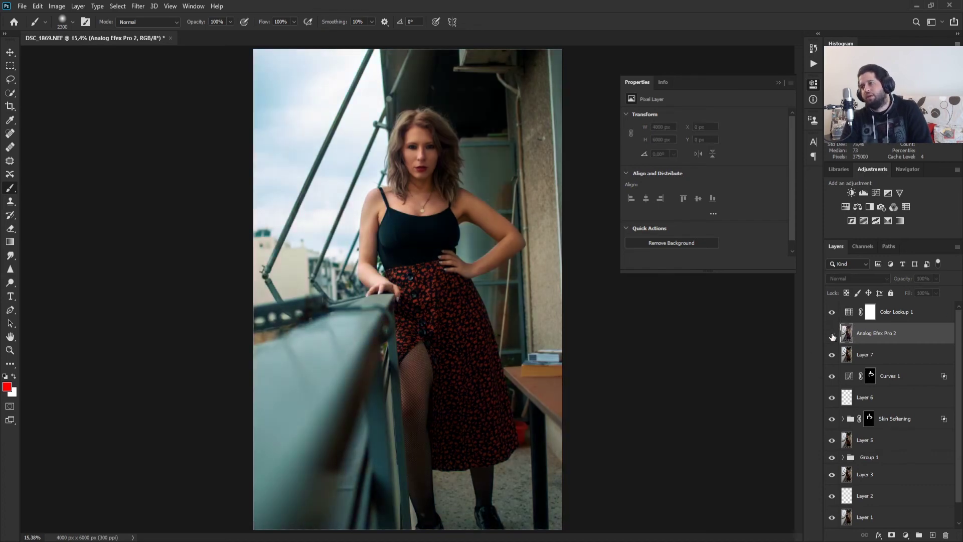
{"action": "left_click", "coordinate": [832, 334]}
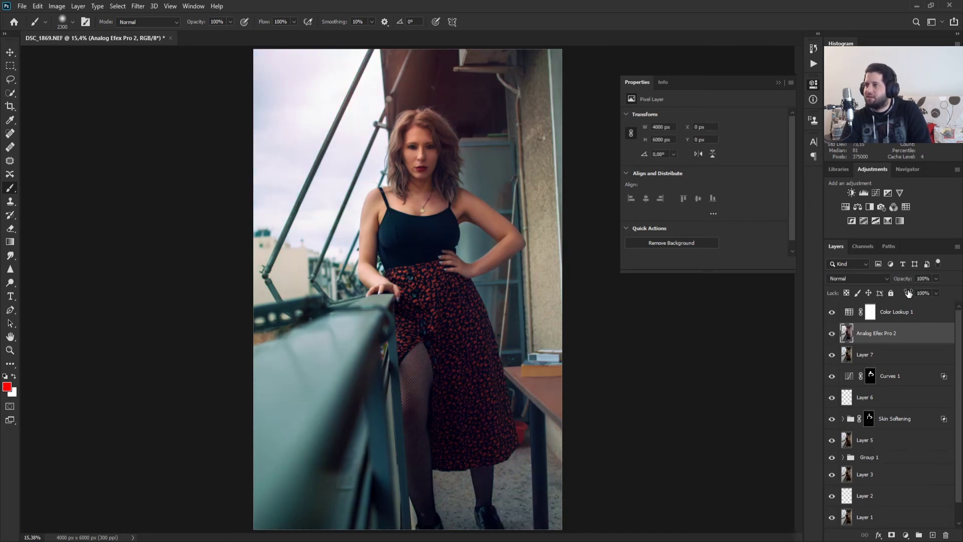
Step: Set the fill of the Analog Efex Pro 2 layer to 42% and of the Color Lookup 1 layer to 58%
{"action": "mouse_move", "coordinate": [908, 292]}
{"action": "left_mouse_down"}
{"action": "mouse_move", "coordinate": [885, 290]}
{"action": "mouse_move", "coordinate": [905, 297]}
{"action": "left_mouse_up"}
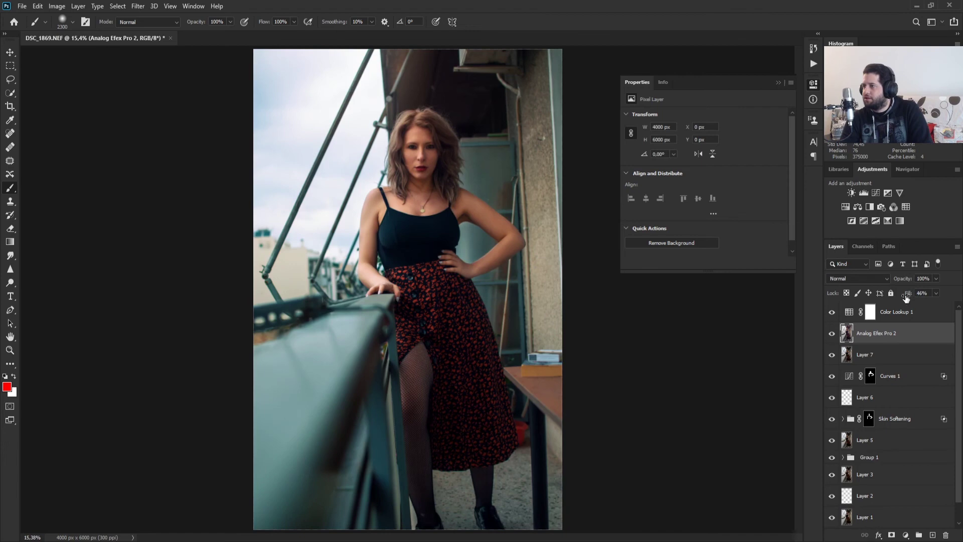
{"action": "left_click", "coordinate": [909, 312]}
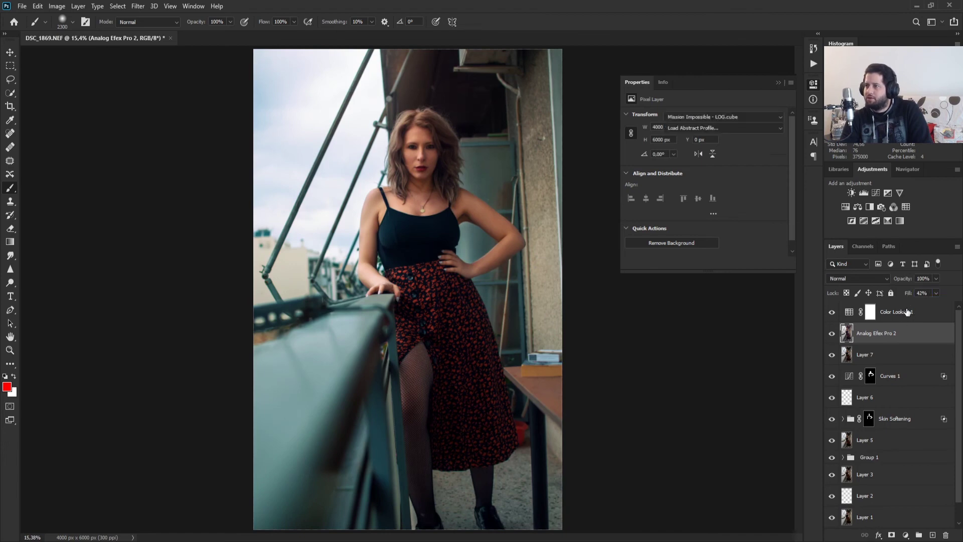
{"action": "left_click_drag", "start_coordinate": [906, 297], "coordinate": [907, 296]}
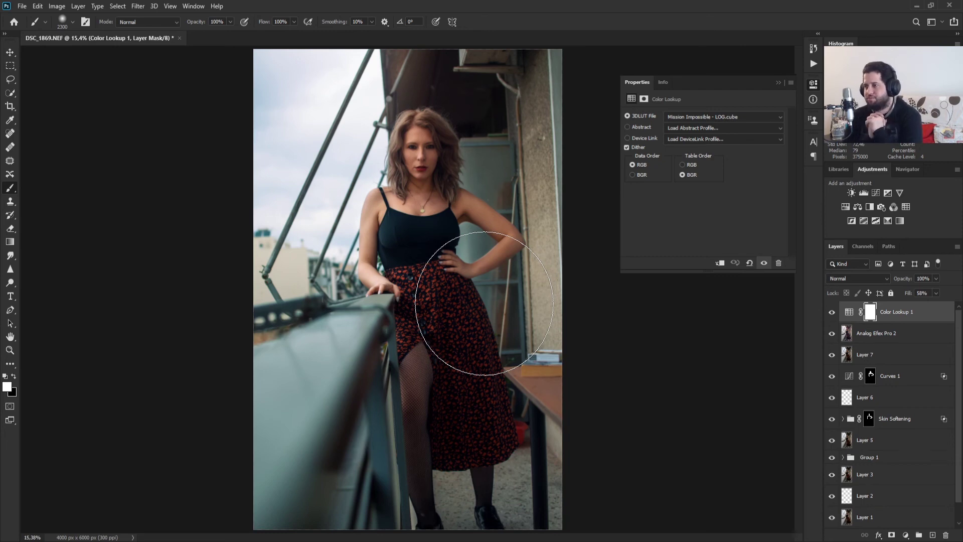
Step: Add a new empty layer and place it between Color Lookup 1 and Analog Efex Pro 2
{"action": "left_click", "coordinate": [932, 535]}
{"action": "scroll", "coordinate": [451, 145], "scroll_direction": "up", "scroll_amount": 5}
{"action": "scroll", "coordinate": [525, 258], "scroll_direction": "up", "scroll_amount": 4}
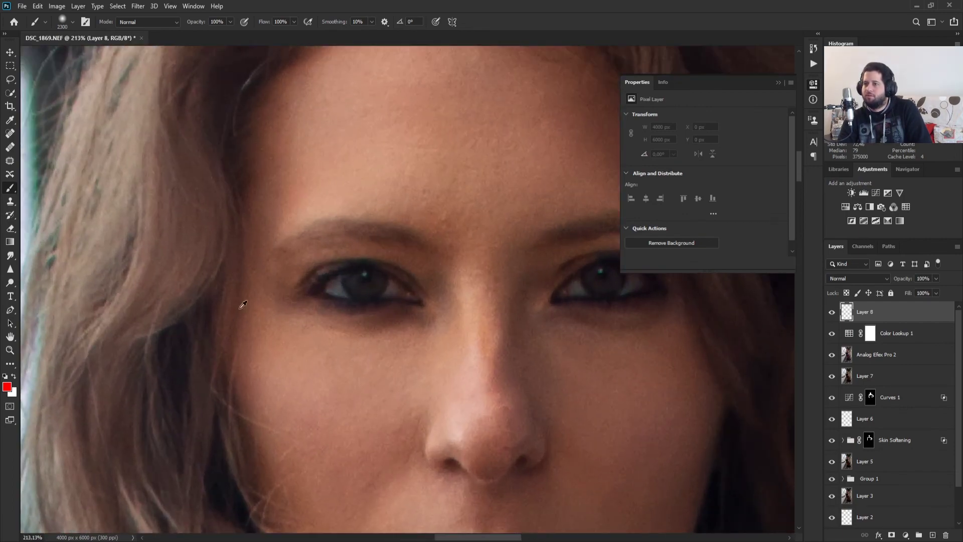
{"action": "left_click_drag", "start_coordinate": [922, 344], "coordinate": [922, 346]}
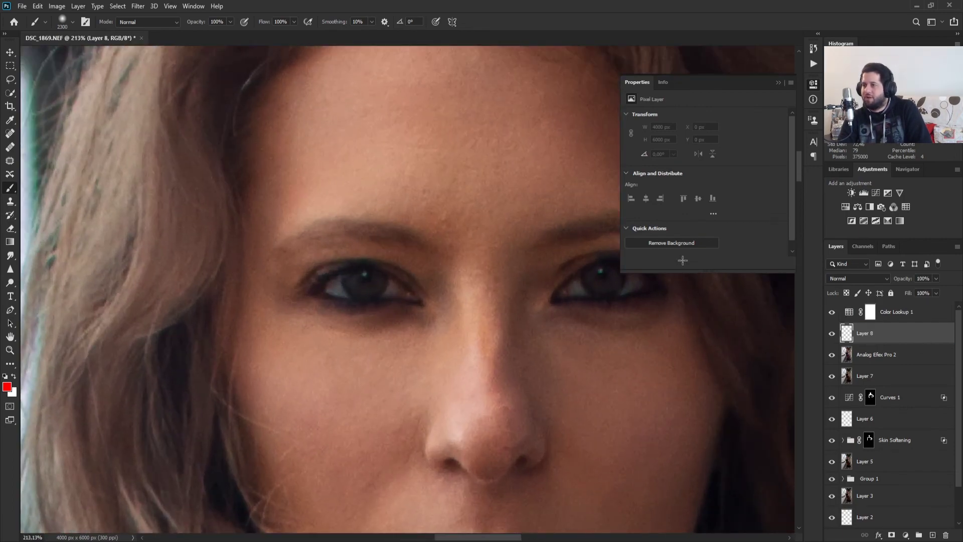
Step: Prepare the Brush for the eyes with white as the foreground colour and a flow of 5%
{"action": "scroll", "coordinate": [351, 299], "scroll_direction": "up", "scroll_amount": 5}
{"action": "scroll", "coordinate": [446, 297], "scroll_direction": "down", "scroll_amount": 2}
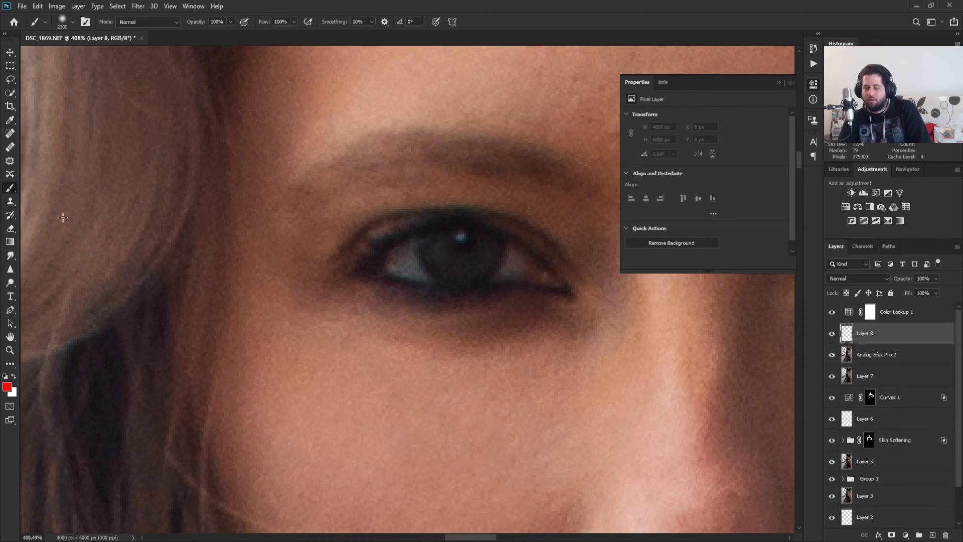
{"action": "key", "text": "d"}
{"action": "key", "text": "x"}
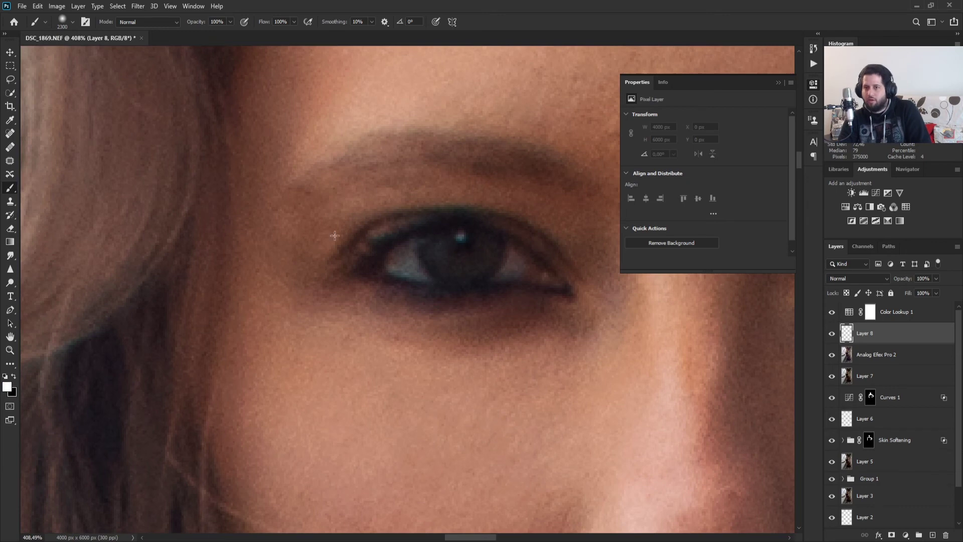
{"action": "left_click", "coordinate": [279, 22]}
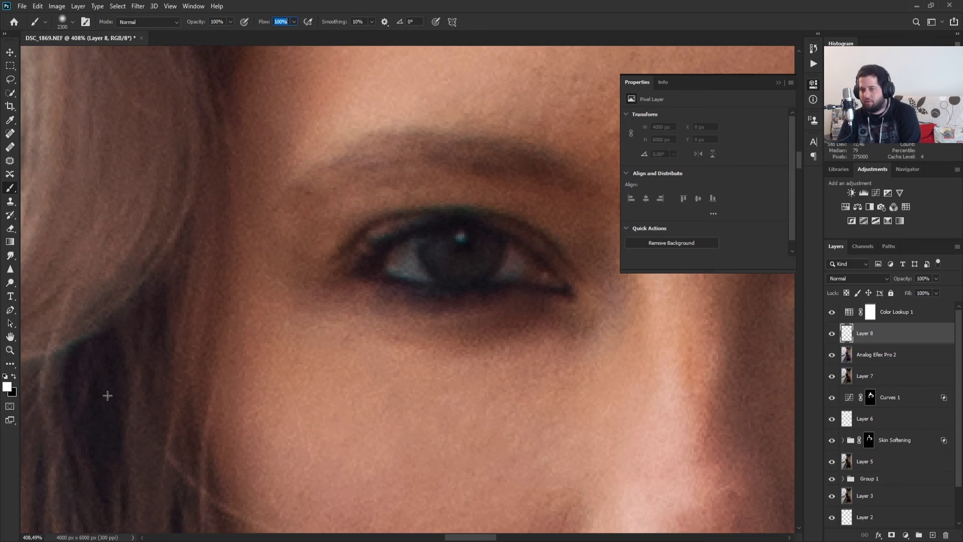
{"action": "type", "text": "5"}
{"action": "key", "text": "Return"}
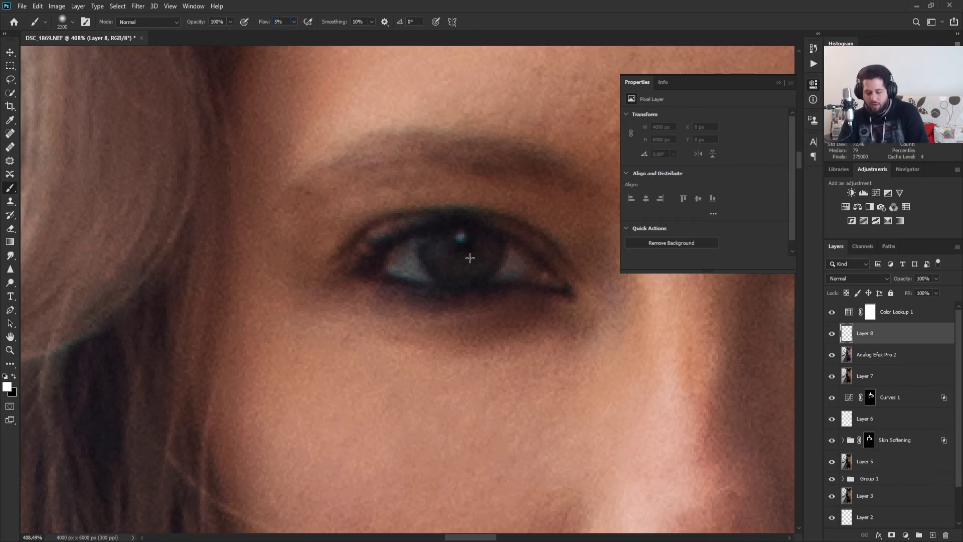
Step: Paint white over the iris of the woman's right eye with a 15 px brush and set Layer 8 to Overlay blending
{"action": "key", "text": "bracketleft"}
{"action": "key", "text": "bracketleft"}
{"action": "key", "text": "bracketleft"}
{"action": "key", "text": "bracketleft"}
{"action": "key", "text": "bracketleft"}
{"action": "key", "text": "bracketleft"}
{"action": "key", "text": "bracketleft"}
{"action": "key", "text": "bracketleft"}
{"action": "key", "text": "bracketleft"}
{"action": "key", "text": "bracketleft"}
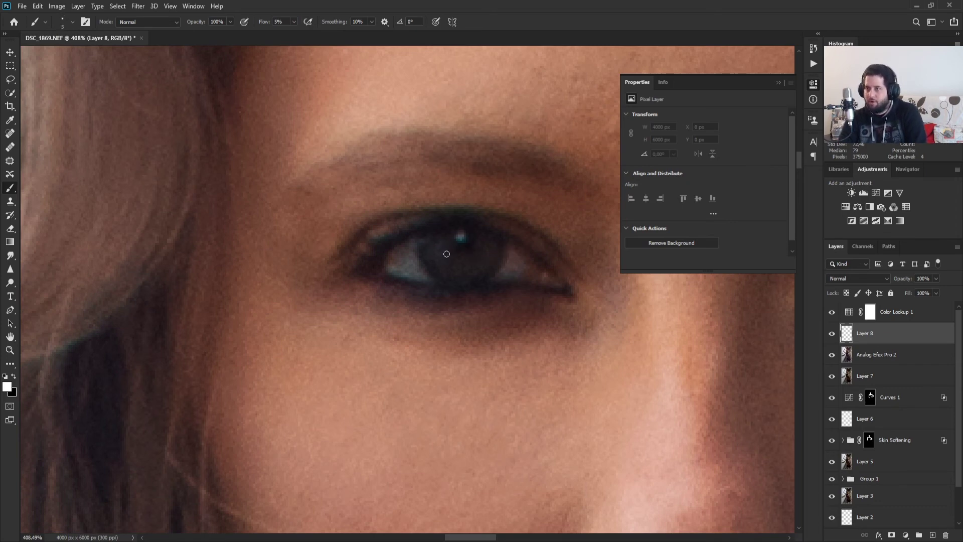
{"action": "key", "text": "bracketright"}
{"action": "key", "text": "bracketright"}
{"action": "key", "text": "bracketright"}
{"action": "key", "text": "bracketright"}
{"action": "key", "text": "bracketright"}
{"action": "key", "text": "bracketright"}
{"action": "mouse_move", "coordinate": [446, 254]}
{"action": "left_mouse_down"}
{"action": "mouse_move", "coordinate": [434, 247]}
{"action": "mouse_move", "coordinate": [453, 266]}
{"action": "mouse_move", "coordinate": [494, 243]}
{"action": "left_mouse_up"}
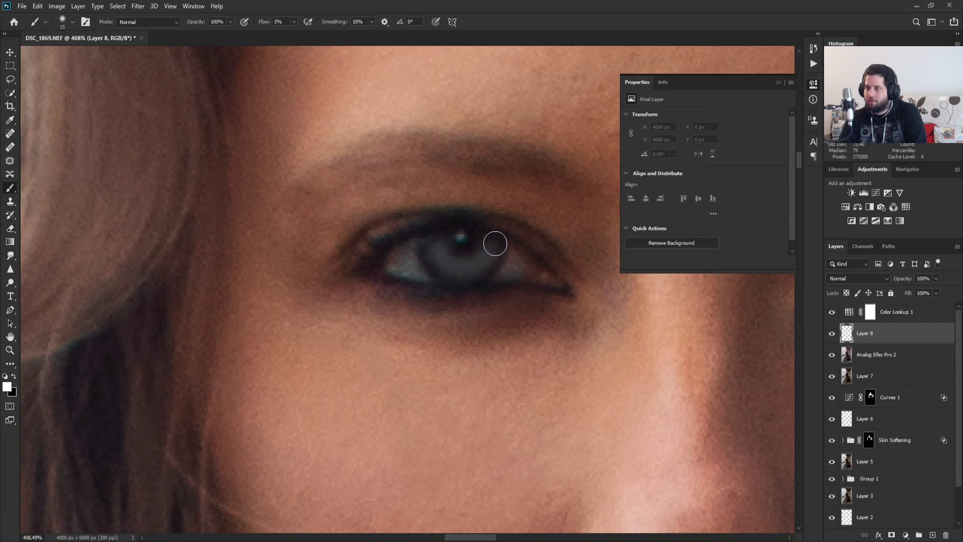
{"action": "scroll", "coordinate": [876, 278], "scroll_direction": "down", "scroll_amount": 12}
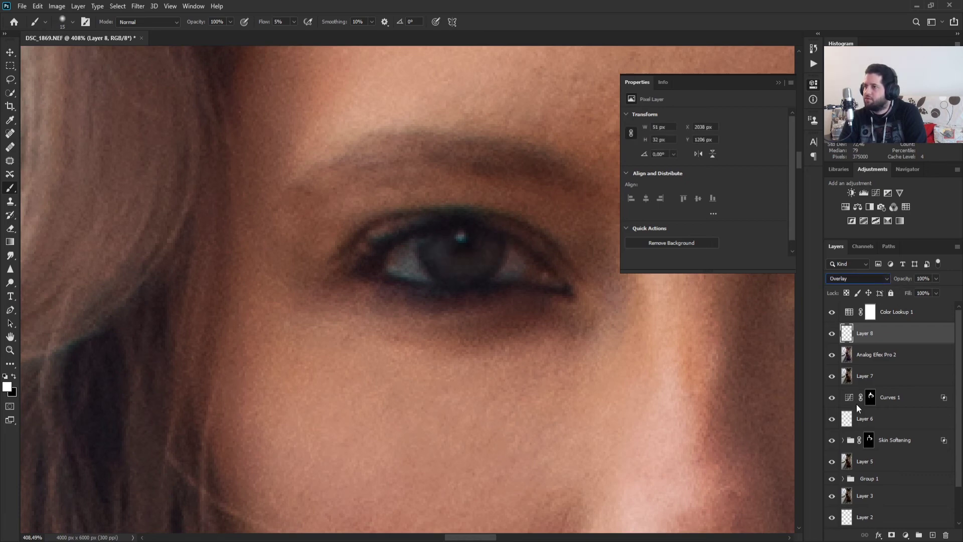
Step: Brighten the irises and whites of both eyes on Layer 8 with soft white brush strokes
{"action": "mouse_move", "coordinate": [487, 249]}
{"action": "left_mouse_down"}
{"action": "mouse_move", "coordinate": [452, 266]}
{"action": "mouse_move", "coordinate": [435, 248]}
{"action": "mouse_move", "coordinate": [388, 272]}
{"action": "mouse_move", "coordinate": [408, 270]}
{"action": "left_mouse_up"}
{"action": "mouse_move", "coordinate": [561, 279]}
{"action": "left_mouse_down"}
{"action": "mouse_move", "coordinate": [520, 260]}
{"action": "mouse_move", "coordinate": [513, 271]}
{"action": "left_mouse_up"}
{"action": "mouse_move", "coordinate": [539, 276]}
{"action": "left_mouse_down"}
{"action": "mouse_move", "coordinate": [492, 247]}
{"action": "mouse_move", "coordinate": [464, 268]}
{"action": "mouse_move", "coordinate": [432, 243]}
{"action": "left_mouse_up"}
{"action": "scroll", "coordinate": [612, 333], "scroll_direction": "down", "scroll_amount": 4}
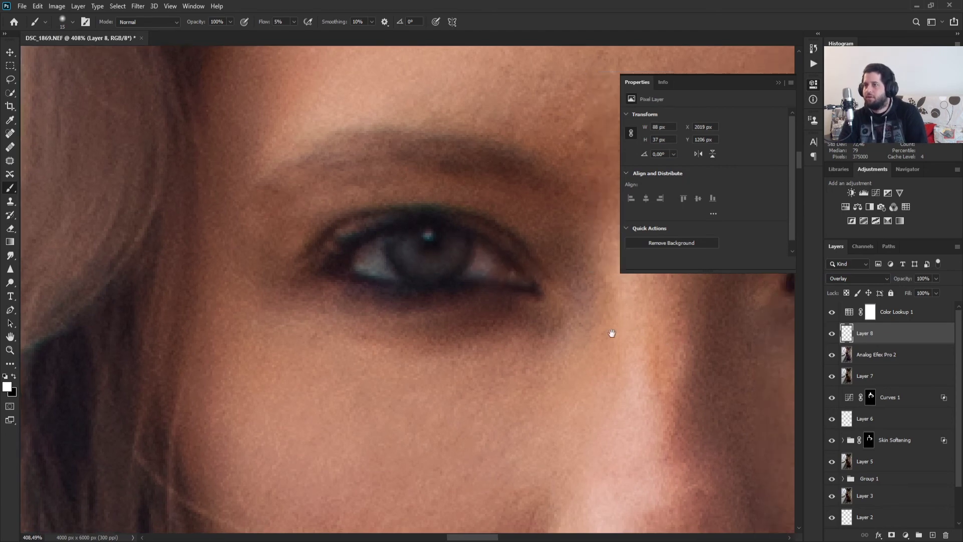
{"action": "scroll", "coordinate": [427, 316], "scroll_direction": "up", "scroll_amount": 4}
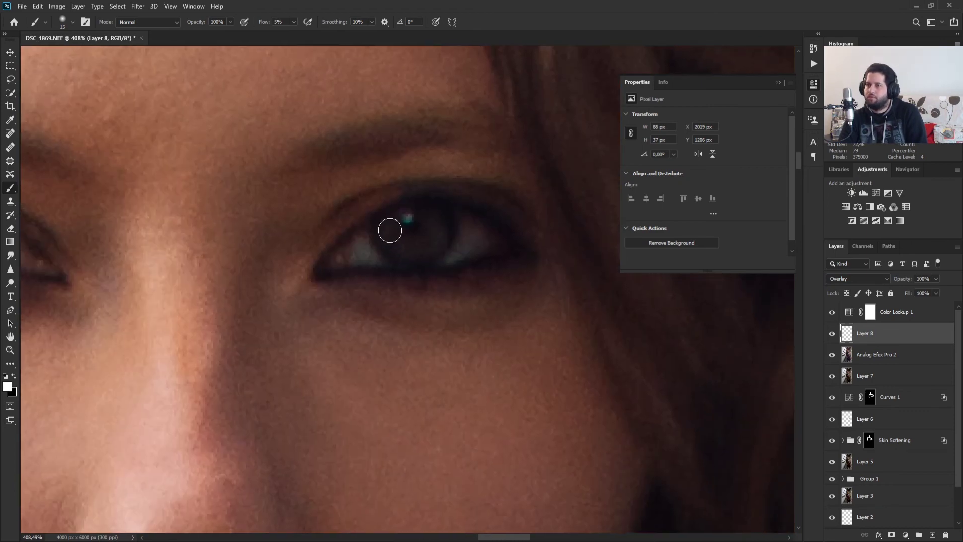
{"action": "mouse_move", "coordinate": [426, 248]}
{"action": "left_mouse_down"}
{"action": "mouse_move", "coordinate": [434, 225]}
{"action": "mouse_move", "coordinate": [413, 245]}
{"action": "mouse_move", "coordinate": [388, 230]}
{"action": "mouse_move", "coordinate": [465, 228]}
{"action": "mouse_move", "coordinate": [471, 251]}
{"action": "mouse_move", "coordinate": [498, 240]}
{"action": "mouse_move", "coordinate": [340, 260]}
{"action": "left_mouse_up"}
{"action": "scroll", "coordinate": [347, 243], "scroll_direction": "down", "scroll_amount": 5}
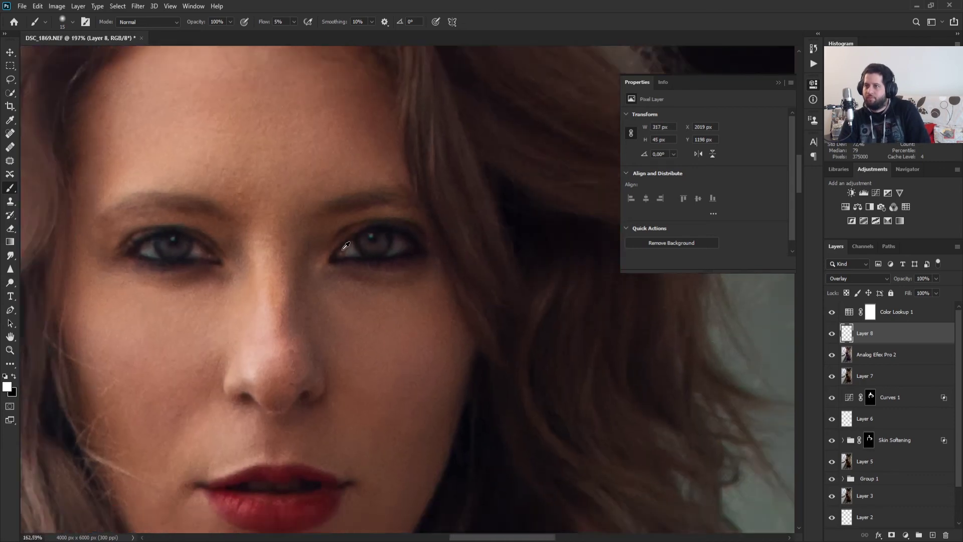
Step: Enlarge the brush to 50 px and paint broader white strokes over both eyes to lighten them overall
{"action": "scroll", "coordinate": [405, 275], "scroll_direction": "up", "scroll_amount": 4}
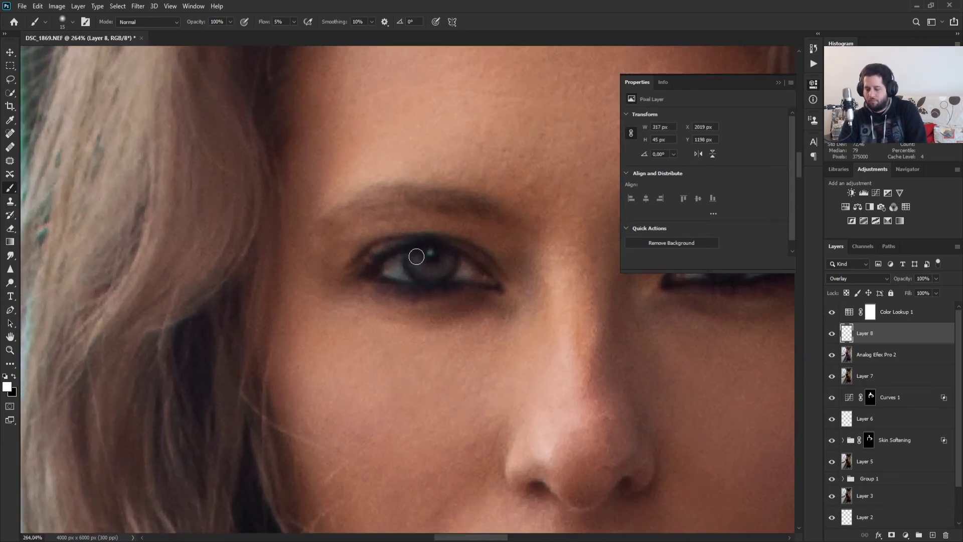
{"action": "key", "text": "bracketright"}
{"action": "key", "text": "bracketright"}
{"action": "key", "text": "bracketright"}
{"action": "key", "text": "bracketright"}
{"action": "key", "text": "bracketright"}
{"action": "key", "text": "bracketright"}
{"action": "key", "text": "bracketright"}
{"action": "mouse_move", "coordinate": [381, 265]}
{"action": "left_mouse_down"}
{"action": "mouse_move", "coordinate": [483, 280]}
{"action": "mouse_move", "coordinate": [394, 258]}
{"action": "mouse_move", "coordinate": [355, 267]}
{"action": "mouse_move", "coordinate": [370, 285]}
{"action": "left_mouse_up"}
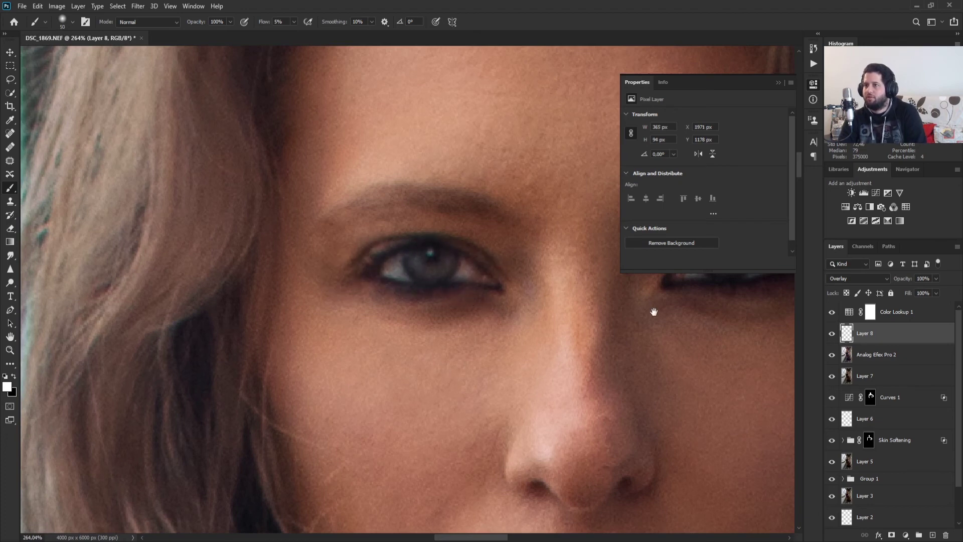
{"action": "left_click_drag", "start_coordinate": [655, 307], "coordinate": [400, 314]}
{"action": "mouse_move", "coordinate": [517, 256]}
{"action": "left_mouse_down"}
{"action": "mouse_move", "coordinate": [482, 274]}
{"action": "mouse_move", "coordinate": [428, 271]}
{"action": "left_mouse_up"}
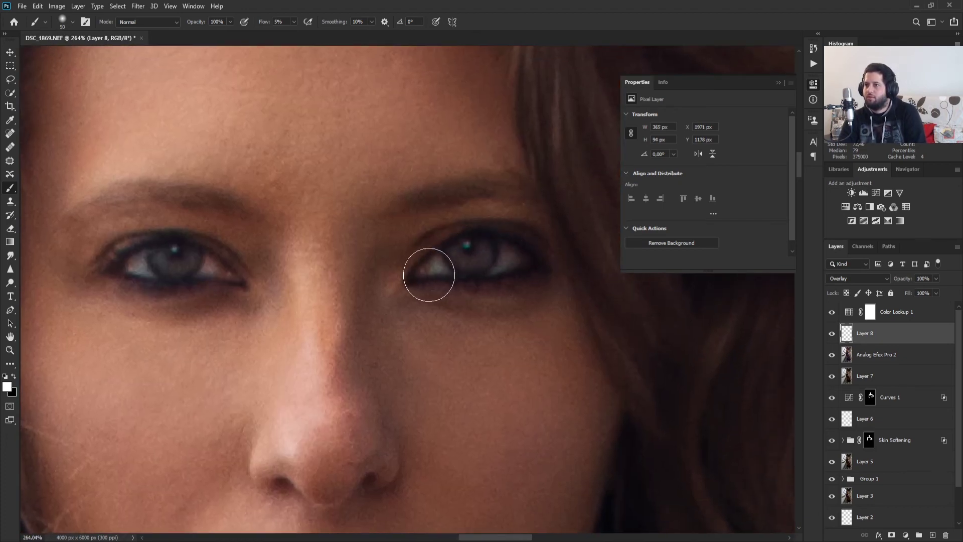
Step: Soften the eye brightening by setting the fill of Layer 8 to 34%
{"action": "scroll", "coordinate": [300, 259], "scroll_direction": "down", "scroll_amount": 10}
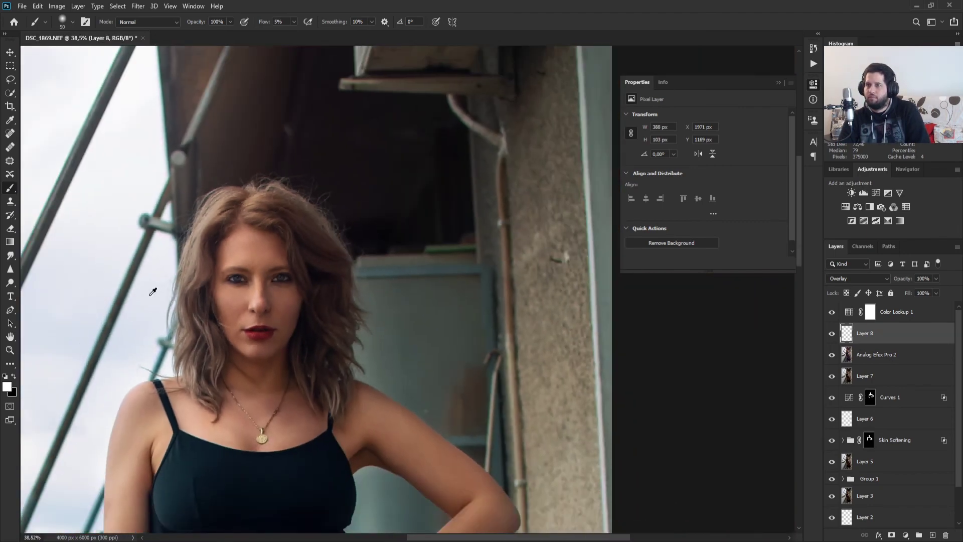
{"action": "scroll", "coordinate": [151, 288], "scroll_direction": "up", "scroll_amount": 3}
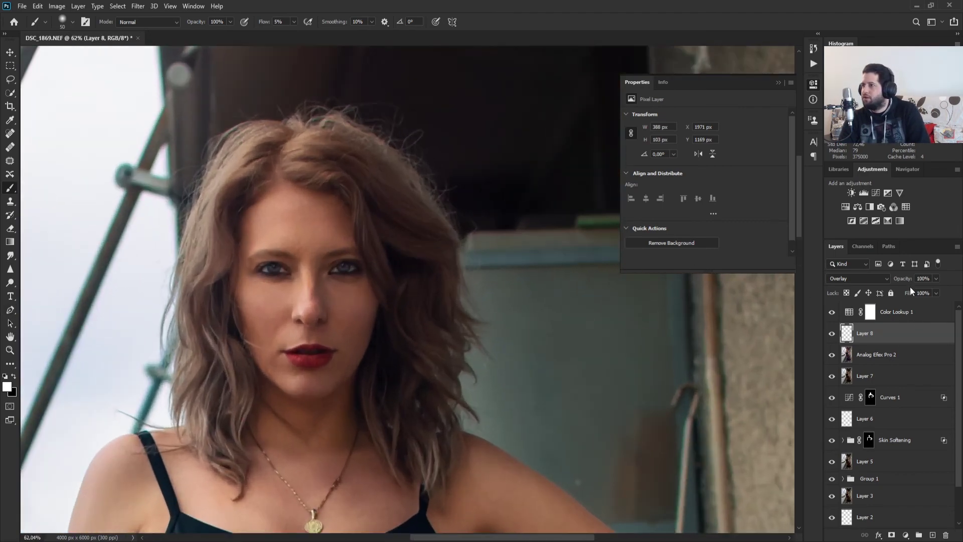
{"action": "mouse_move", "coordinate": [907, 294]}
{"action": "left_mouse_down"}
{"action": "mouse_move", "coordinate": [884, 297]}
{"action": "mouse_move", "coordinate": [907, 296]}
{"action": "left_mouse_up"}
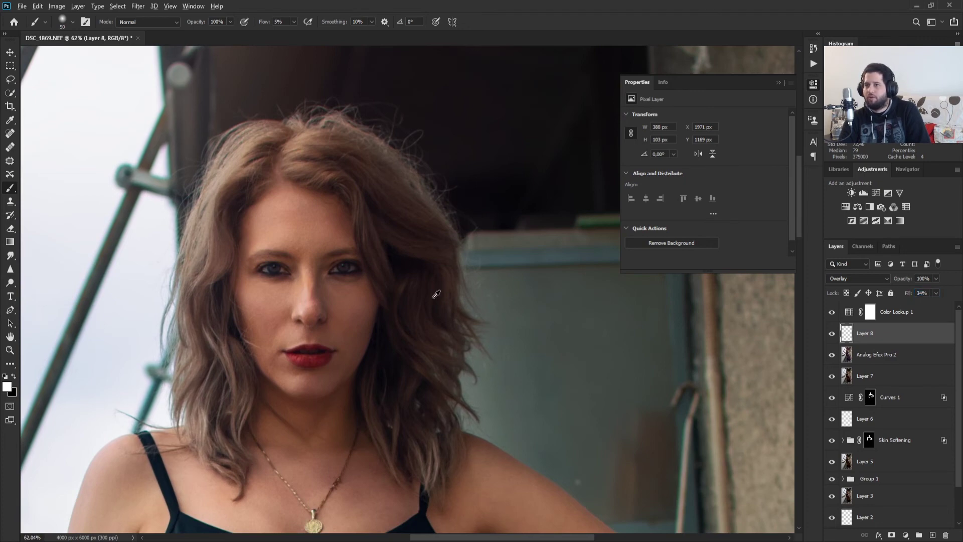
Step: Compare the portrait with and without the eye brightening on Layer 8, both full-length and close up on the face
{"action": "scroll", "coordinate": [289, 296], "scroll_direction": "down", "scroll_amount": 5}
{"action": "scroll", "coordinate": [291, 296], "scroll_direction": "up", "scroll_amount": 2}
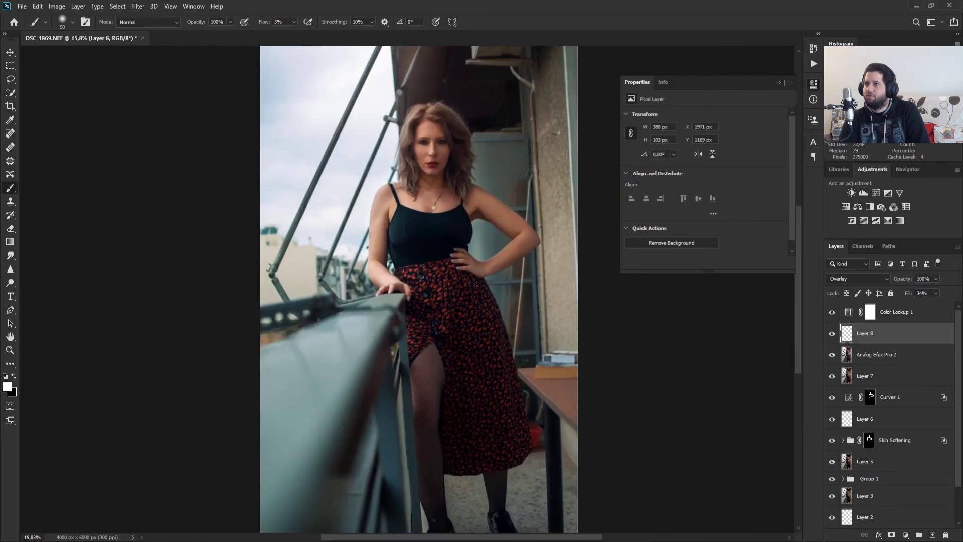
{"action": "left_click", "coordinate": [831, 334]}
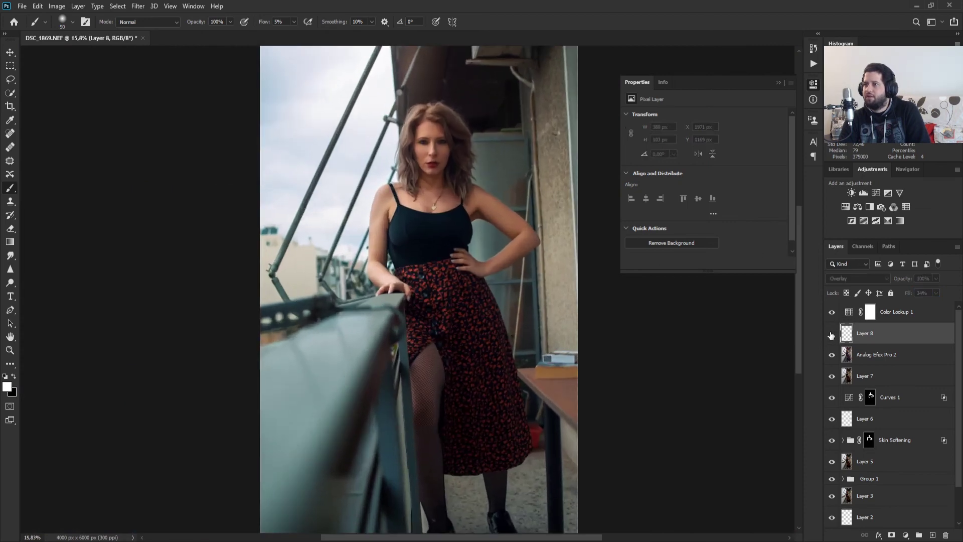
{"action": "left_click", "coordinate": [831, 334]}
{"action": "left_click", "coordinate": [831, 333]}
{"action": "left_click", "coordinate": [830, 334]}
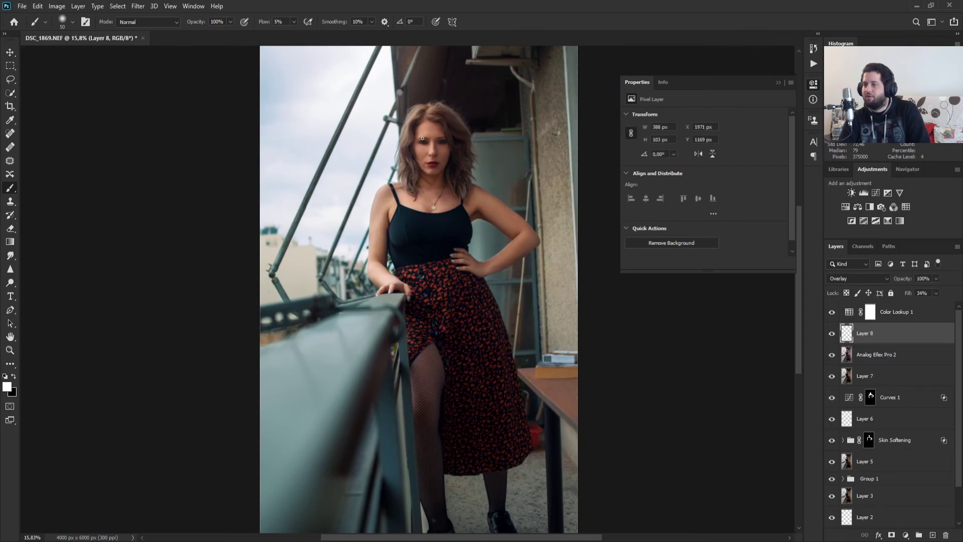
{"action": "scroll", "coordinate": [427, 149], "scroll_direction": "up", "scroll_amount": 10}
{"action": "scroll", "coordinate": [426, 149], "scroll_direction": "up", "scroll_amount": 1}
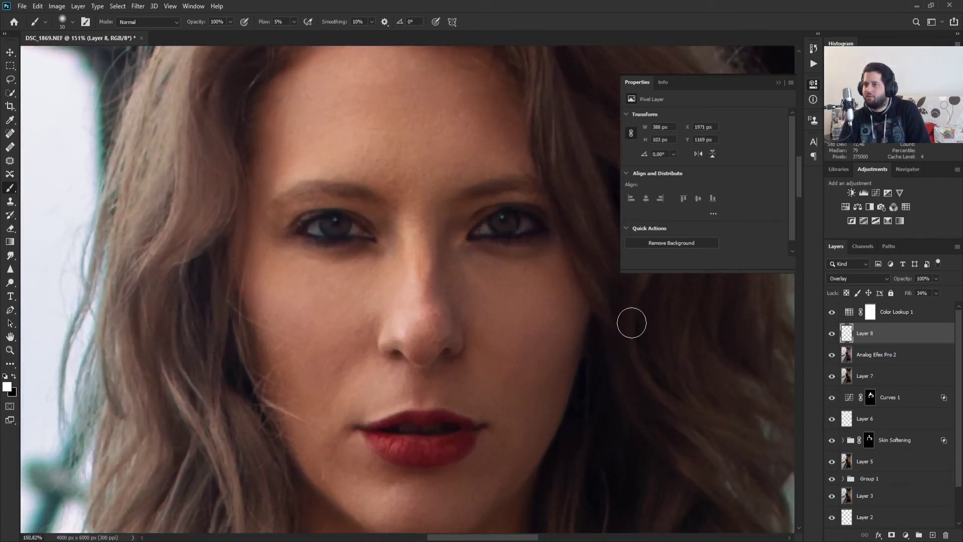
{"action": "left_click", "coordinate": [829, 335]}
{"action": "left_click", "coordinate": [831, 334]}
{"action": "scroll", "coordinate": [490, 280], "scroll_direction": "down", "scroll_amount": 10}
{"action": "scroll", "coordinate": [547, 295], "scroll_direction": "down", "scroll_amount": 2}
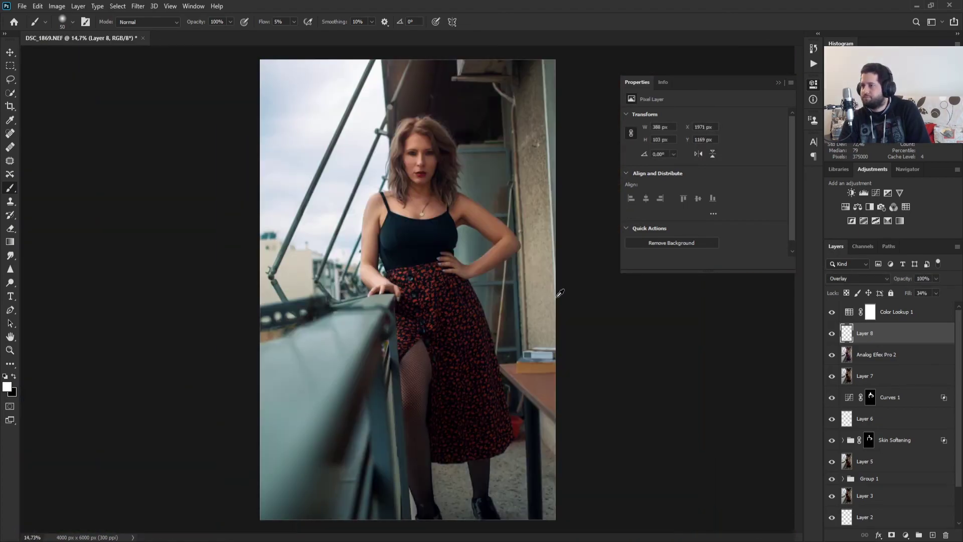
Step: Merge all visible layers into a new layer above Color Lookup 1 and open it in the Camera Raw Filter
{"action": "left_click", "coordinate": [870, 311]}
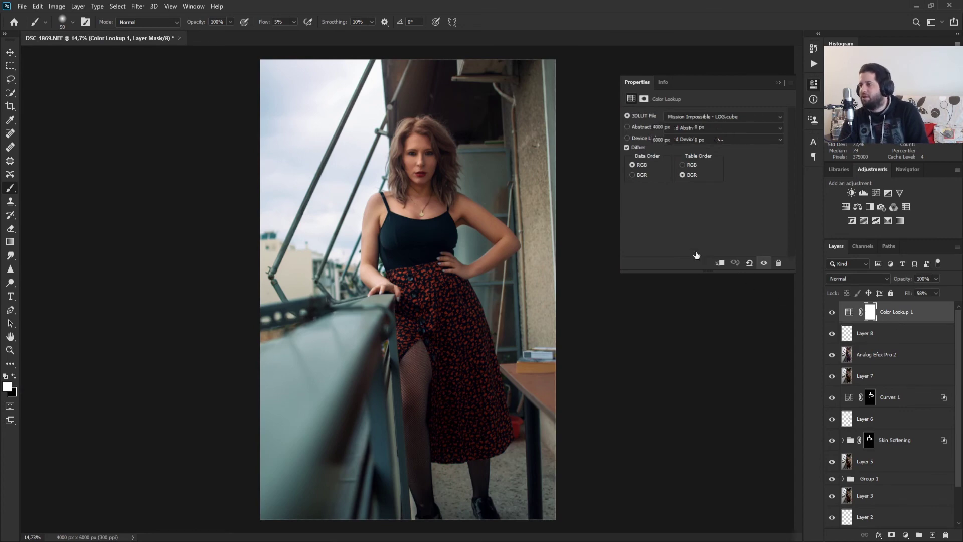
{"action": "key", "text": "ctrl+alt+shift+e"}
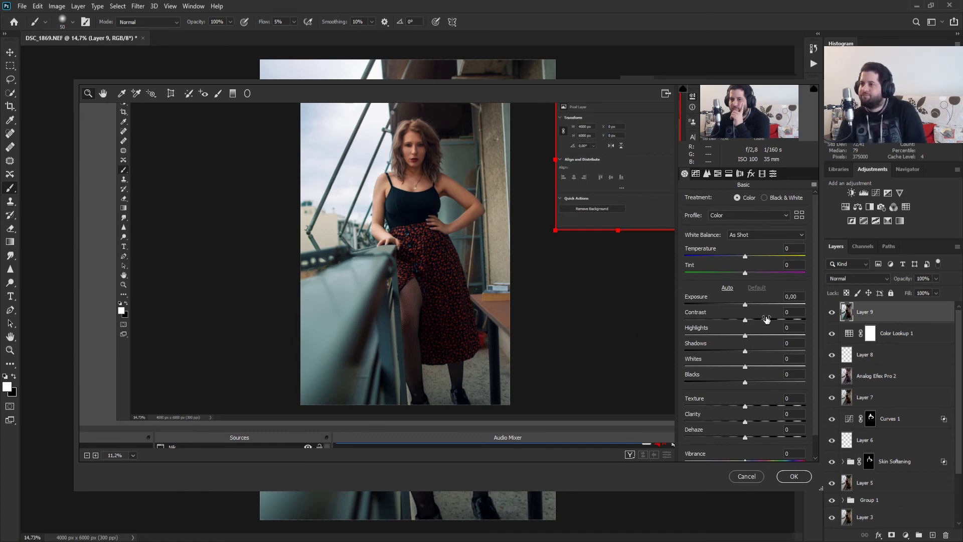
Step: Adjust the portrait's tones with Highlights -100, Whites -42, Shadows +40, Exposure +0.30 and Contrast +23
{"action": "left_click_drag", "start_coordinate": [745, 337], "coordinate": [689, 341]}
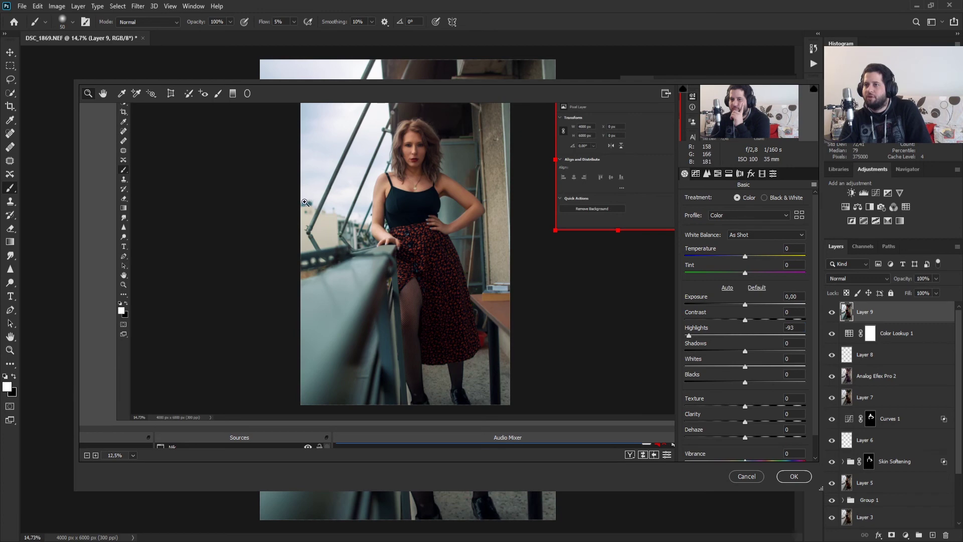
{"action": "left_click", "coordinate": [305, 203]}
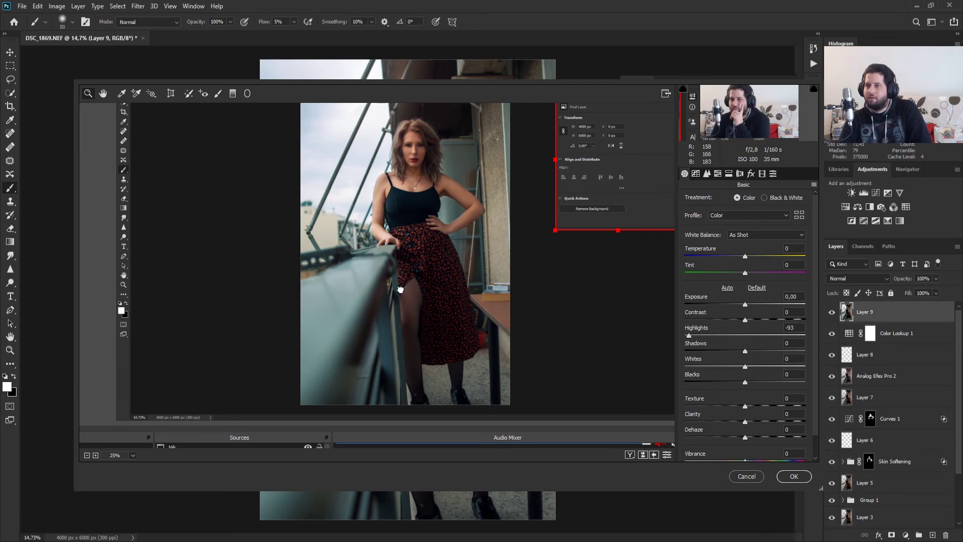
{"action": "left_click_drag", "start_coordinate": [718, 339], "coordinate": [657, 344]}
{"action": "left_click_drag", "start_coordinate": [745, 374], "coordinate": [720, 373]}
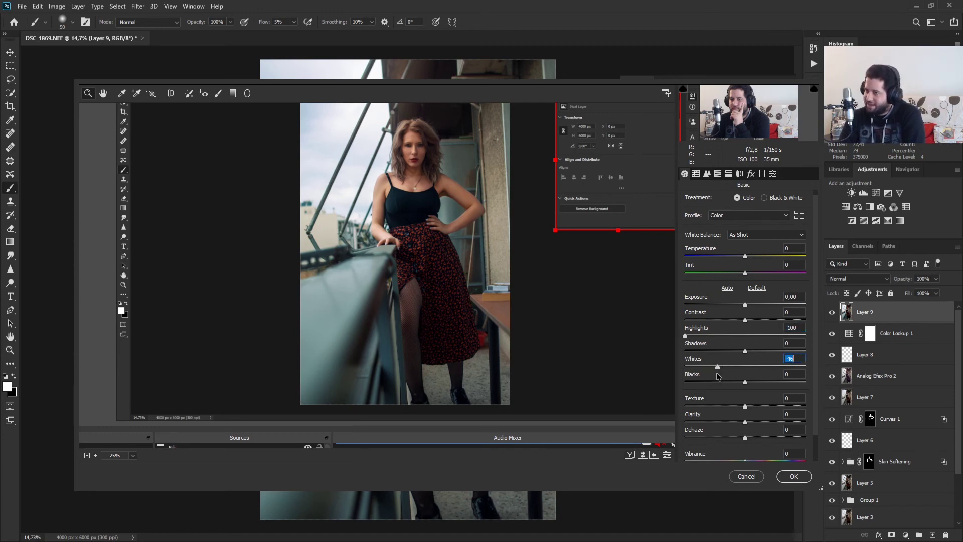
{"action": "left_click_drag", "start_coordinate": [744, 350], "coordinate": [768, 346]}
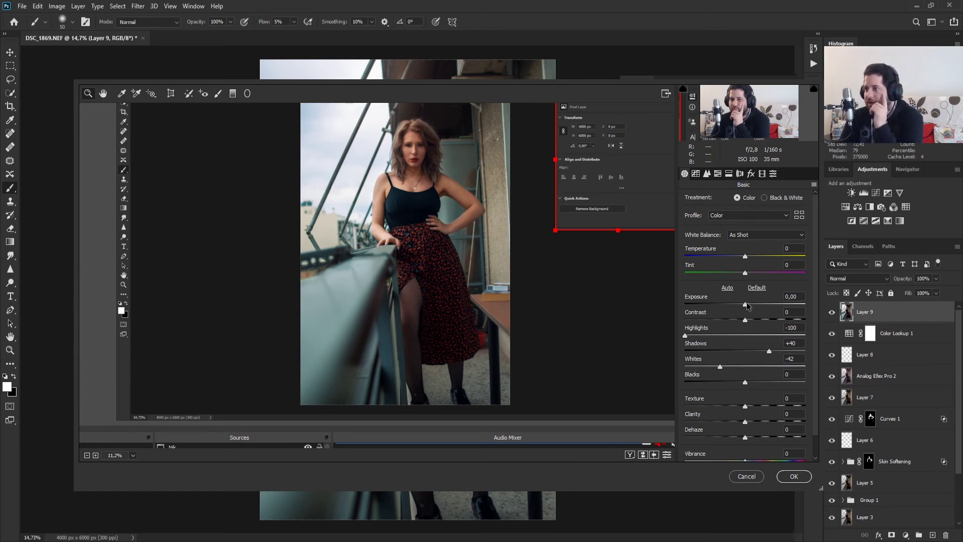
{"action": "left_click_drag", "start_coordinate": [745, 307], "coordinate": [756, 322]}
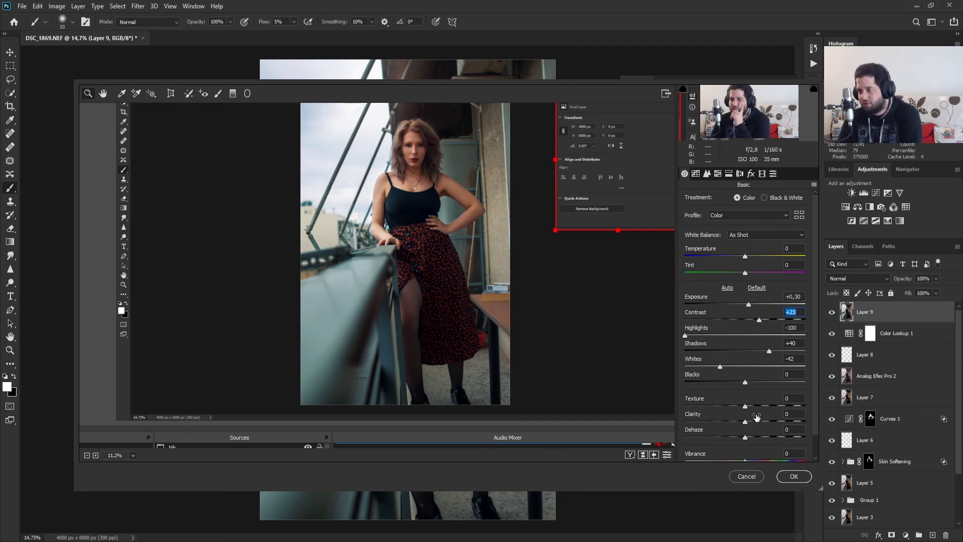
Step: Set Saturation to -26, Vibrance to +36, Blacks to +4, Clarity to +14 and Texture to +4
{"action": "scroll", "coordinate": [743, 433], "scroll_direction": "down", "scroll_amount": 1}
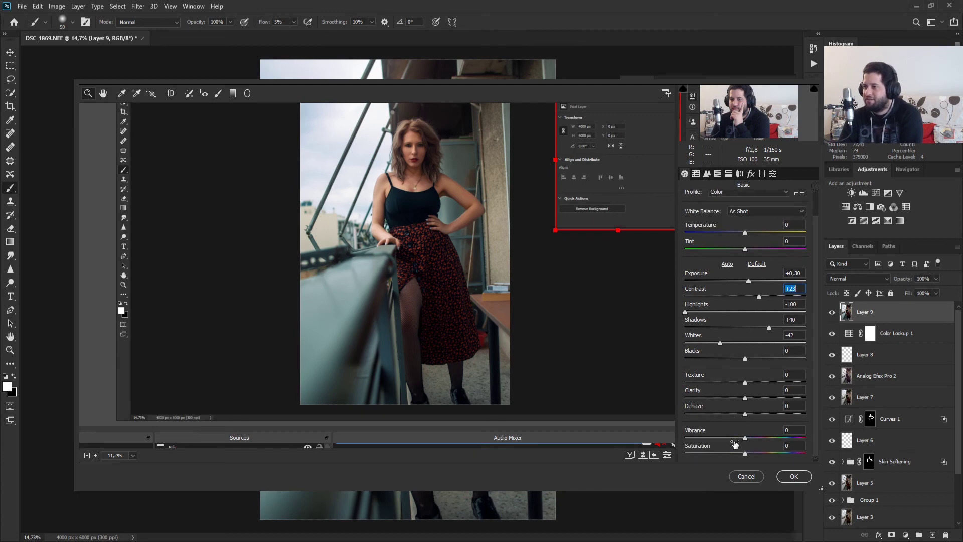
{"action": "left_click_drag", "start_coordinate": [745, 452], "coordinate": [771, 437]}
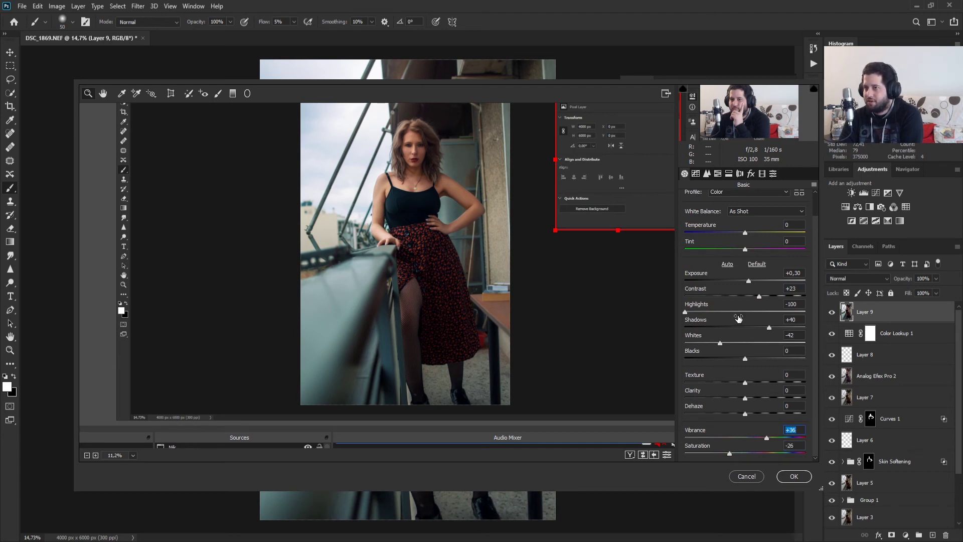
{"action": "left_click_drag", "start_coordinate": [745, 359], "coordinate": [747, 360]}
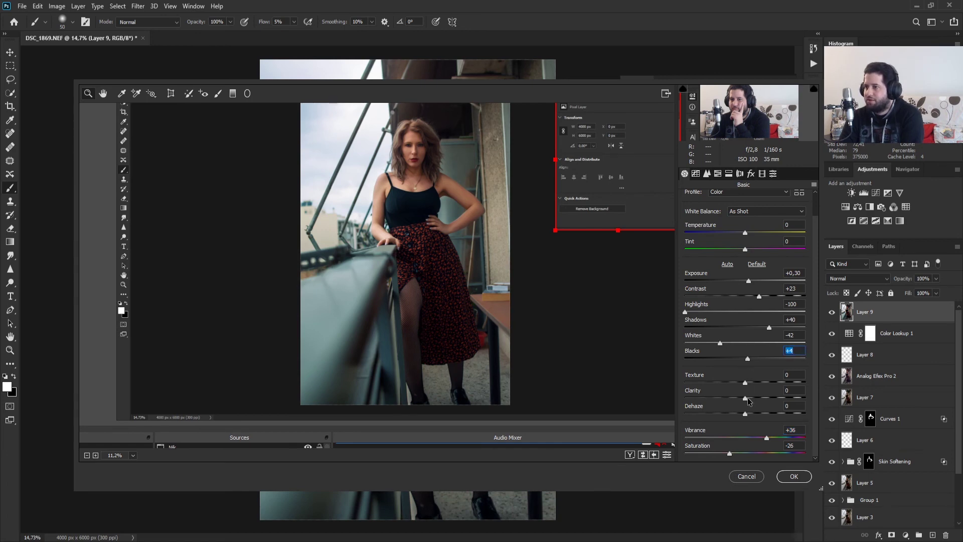
{"action": "mouse_move", "coordinate": [747, 399]}
{"action": "left_mouse_down"}
{"action": "mouse_move", "coordinate": [769, 397]}
{"action": "mouse_move", "coordinate": [752, 400]}
{"action": "mouse_move", "coordinate": [747, 383]}
{"action": "left_mouse_up"}
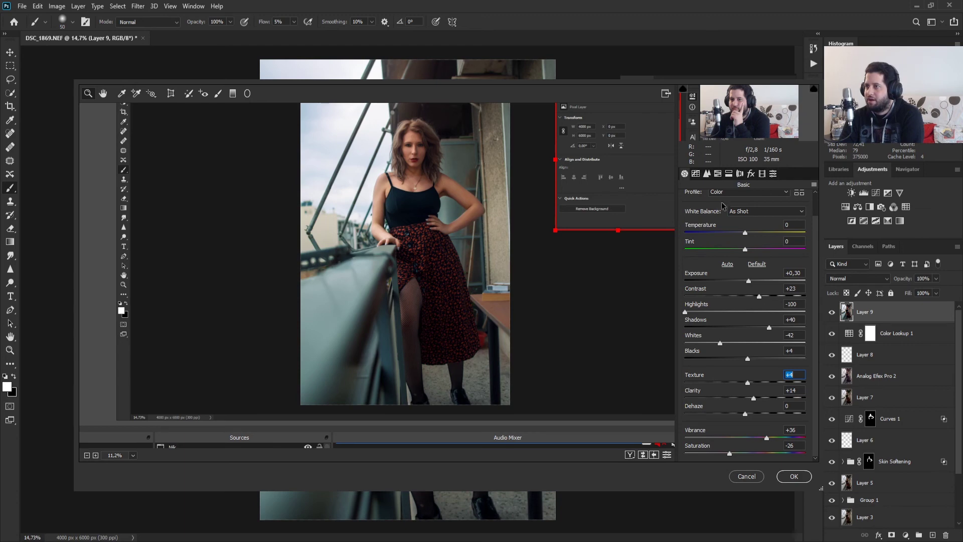
Step: Warm the white balance slightly with Temperature +3 and Tint +8
{"action": "left_click", "coordinate": [745, 233]}
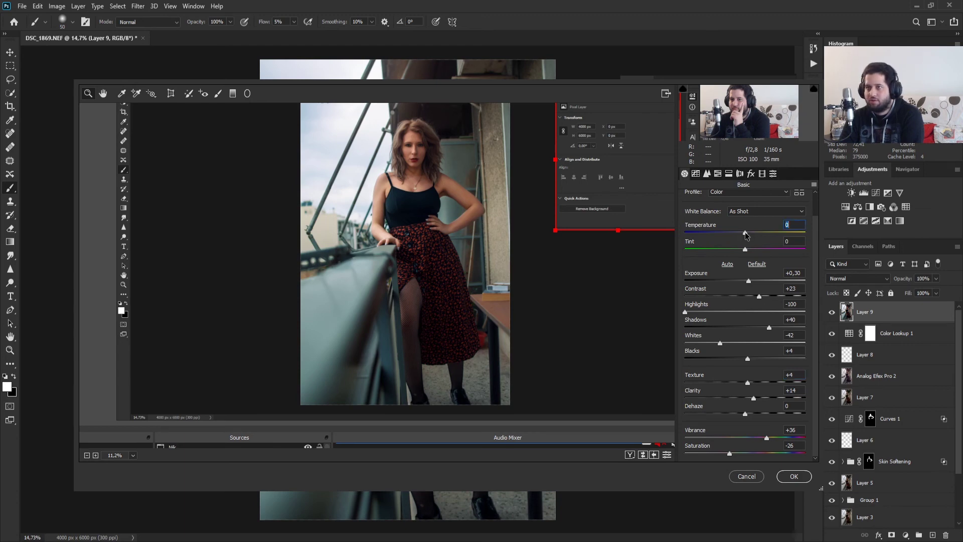
{"action": "mouse_move", "coordinate": [745, 234]}
{"action": "left_mouse_down"}
{"action": "mouse_move", "coordinate": [732, 241]}
{"action": "mouse_move", "coordinate": [748, 235]}
{"action": "left_mouse_up"}
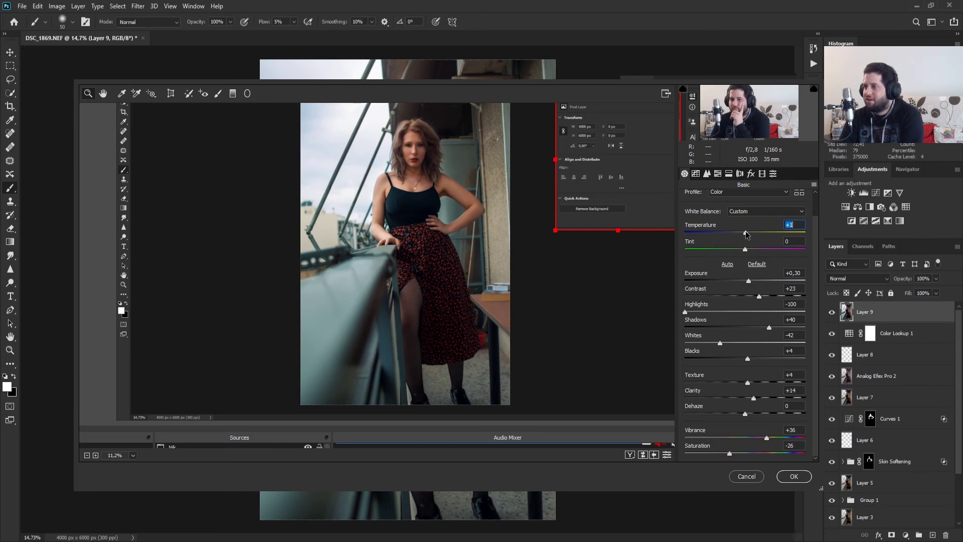
{"action": "left_click_drag", "start_coordinate": [745, 250], "coordinate": [747, 251]}
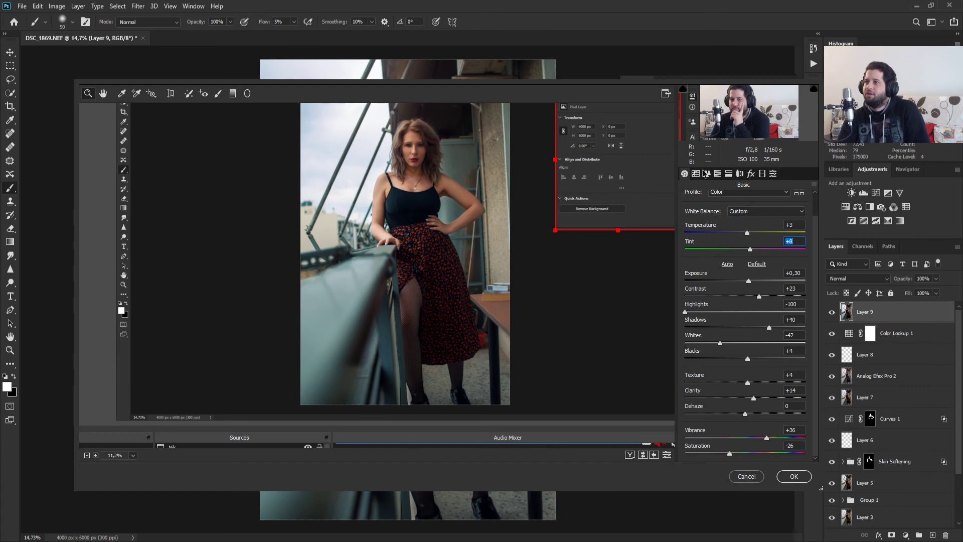
Step: Sharpen the portrait with an amount of 106 and masking of 76
{"action": "left_click", "coordinate": [707, 173]}
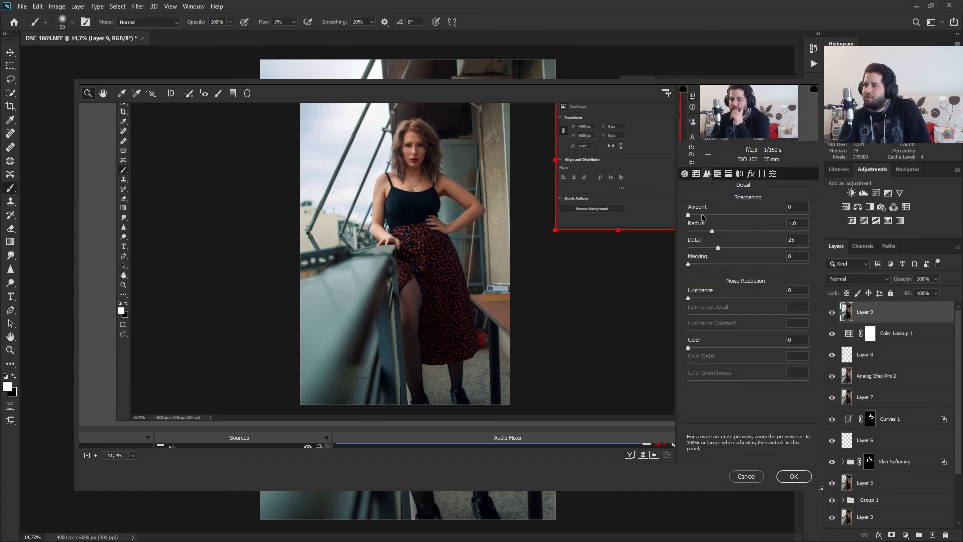
{"action": "left_click", "coordinate": [728, 216]}
{"action": "left_click_drag", "start_coordinate": [771, 216], "coordinate": [772, 216]}
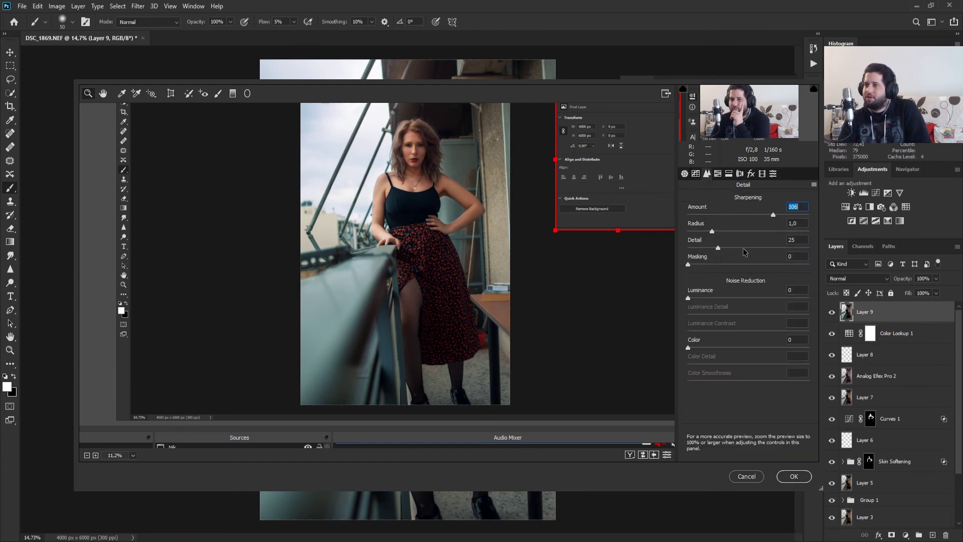
{"action": "left_click_drag", "start_coordinate": [687, 265], "coordinate": [760, 265]}
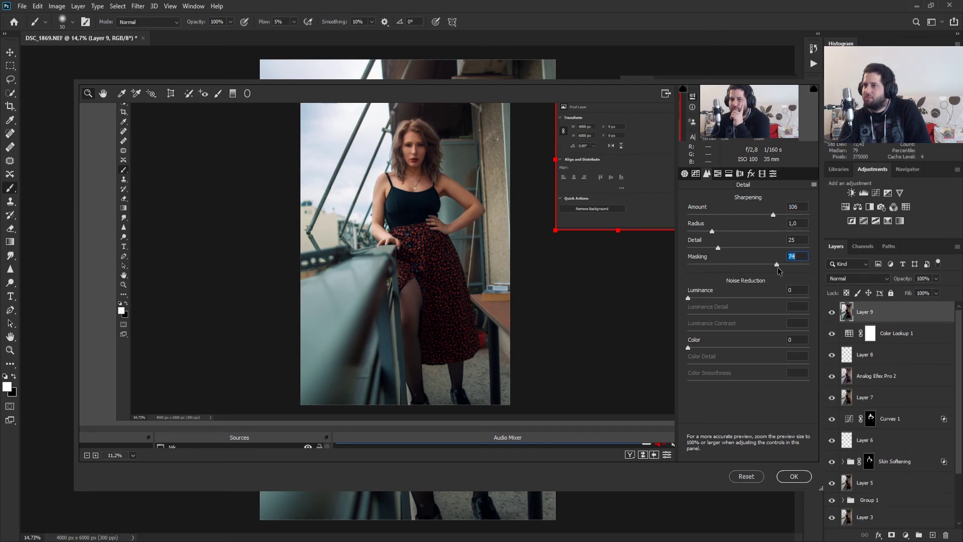
Step: Examine the sharpening close up in several areas of the portrait, comparing it with the full view
{"action": "left_click", "coordinate": [387, 212]}
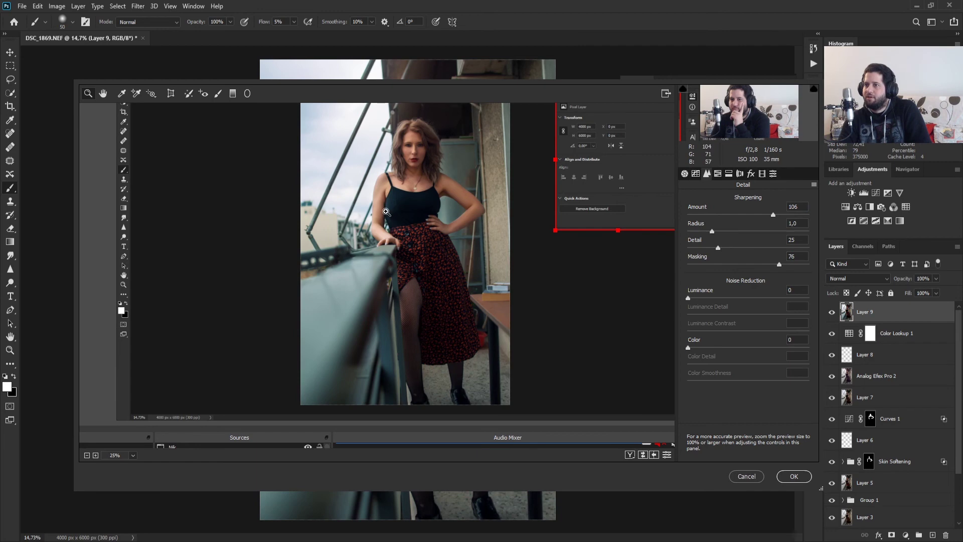
{"action": "left_click", "coordinate": [347, 345]}
{"action": "left_click", "coordinate": [403, 207]}
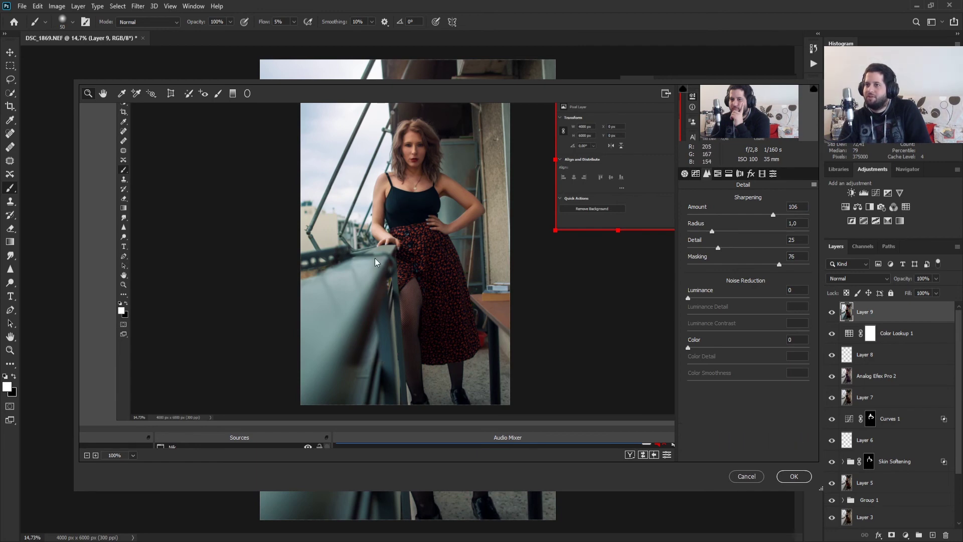
{"action": "key", "text": "ctrl+0"}
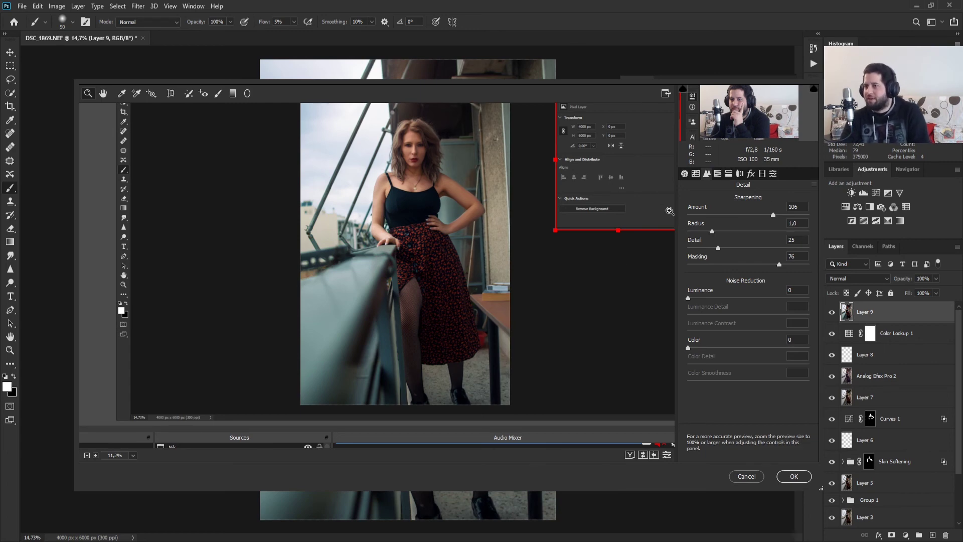
{"action": "left_click", "coordinate": [384, 363]}
{"action": "left_click", "coordinate": [384, 363]}
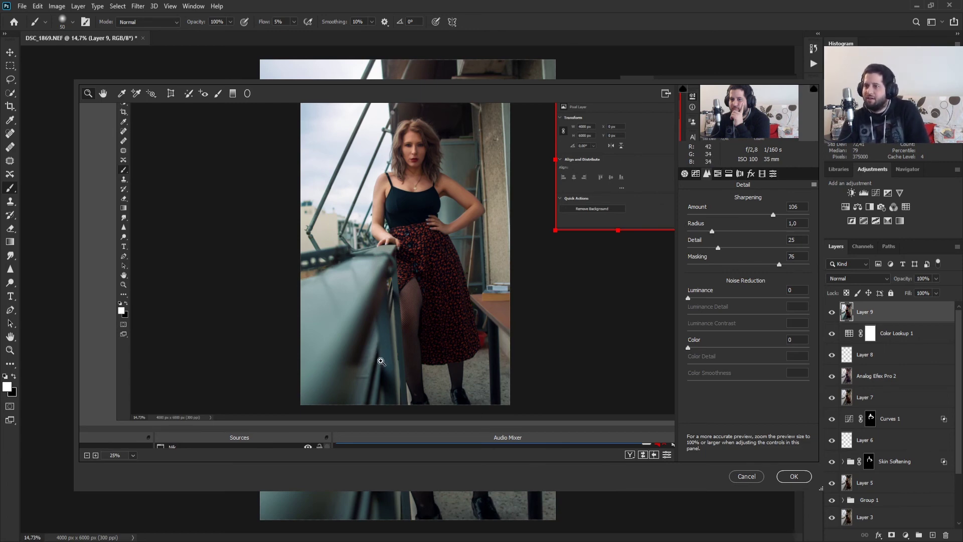
{"action": "left_click", "coordinate": [382, 357]}
{"action": "left_click", "coordinate": [385, 200]}
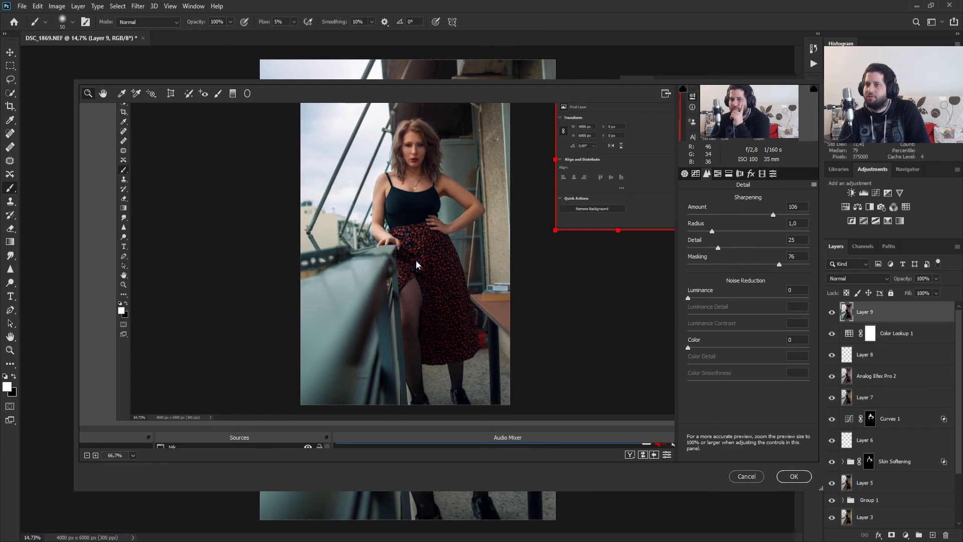
Step: Set the luminance noise reduction to 5
{"action": "key", "text": "ctrl+0"}
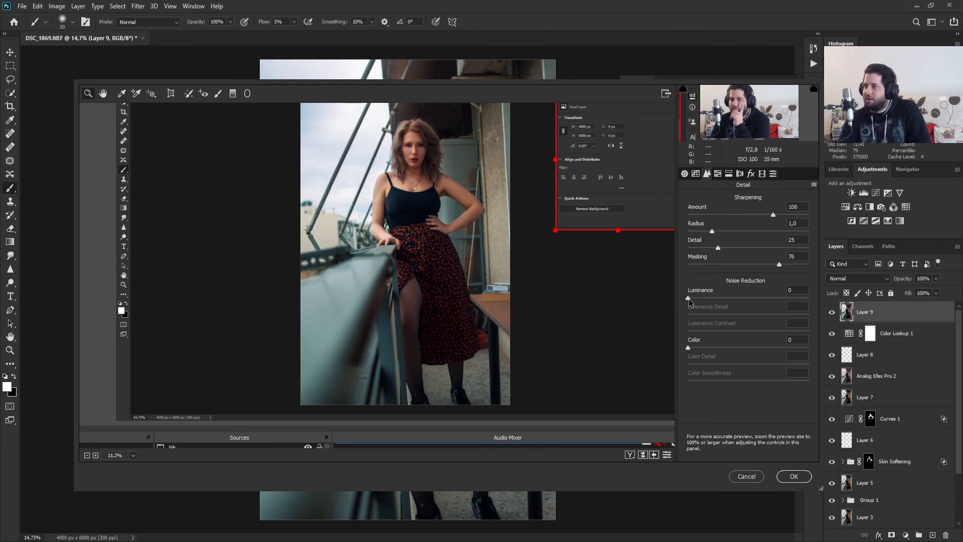
{"action": "left_click_drag", "start_coordinate": [688, 299], "coordinate": [692, 297]}
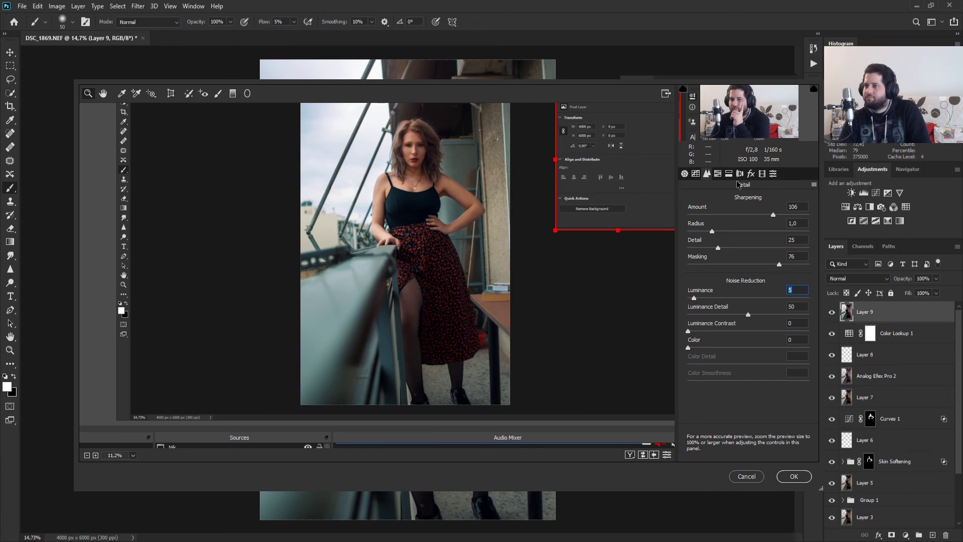
Step: Brighten the skin tones by setting HSL luminance to +10 for Oranges and +21 for Reds
{"action": "left_click", "coordinate": [718, 174]}
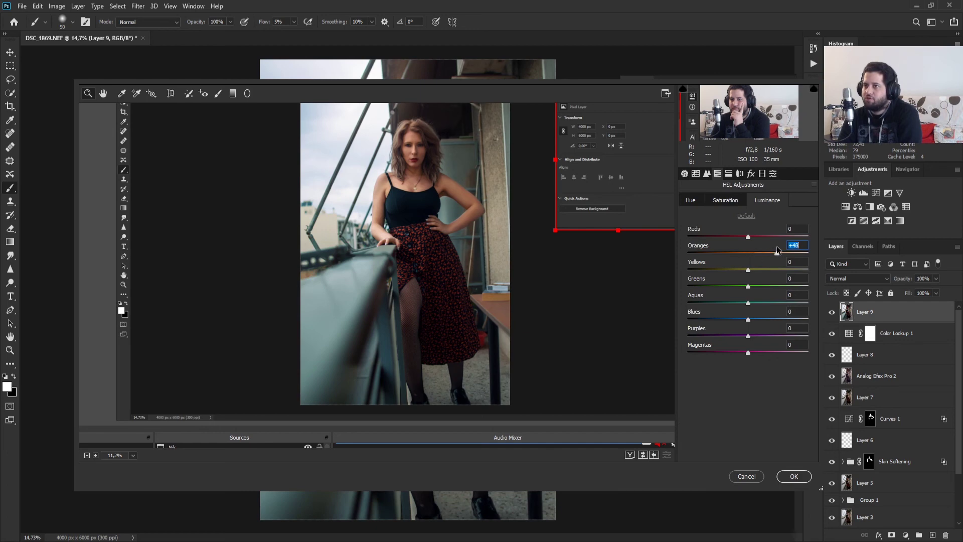
{"action": "left_click_drag", "start_coordinate": [756, 249], "coordinate": [754, 250]}
{"action": "left_click", "coordinate": [747, 237]}
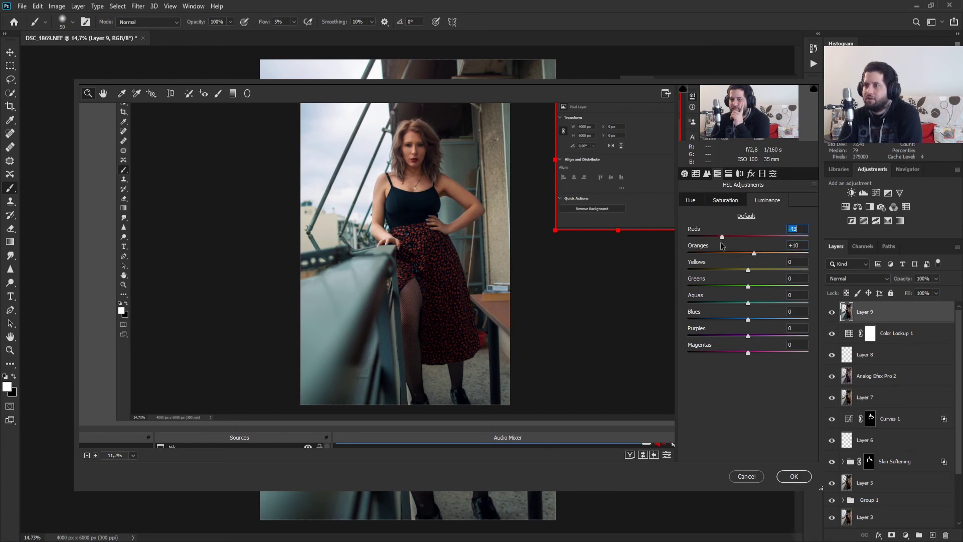
{"action": "left_click_drag", "start_coordinate": [762, 240], "coordinate": [759, 241]}
Step: Set HSL luminance to Yellows +2, Greens +18, Aquas +15, Blues +2 and Purples +2, with Magentas reset to 0
{"action": "left_click", "coordinate": [747, 269]}
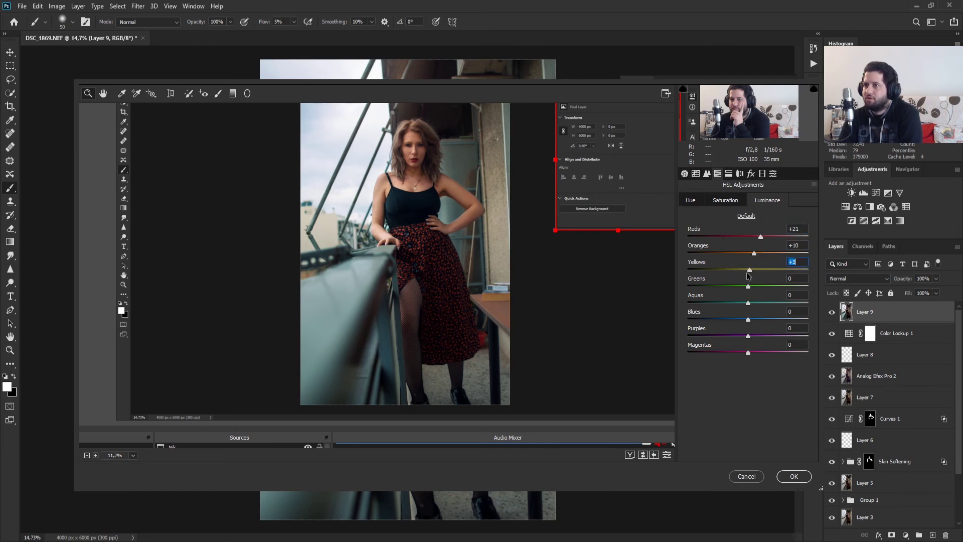
{"action": "left_click_drag", "start_coordinate": [747, 275], "coordinate": [706, 320]}
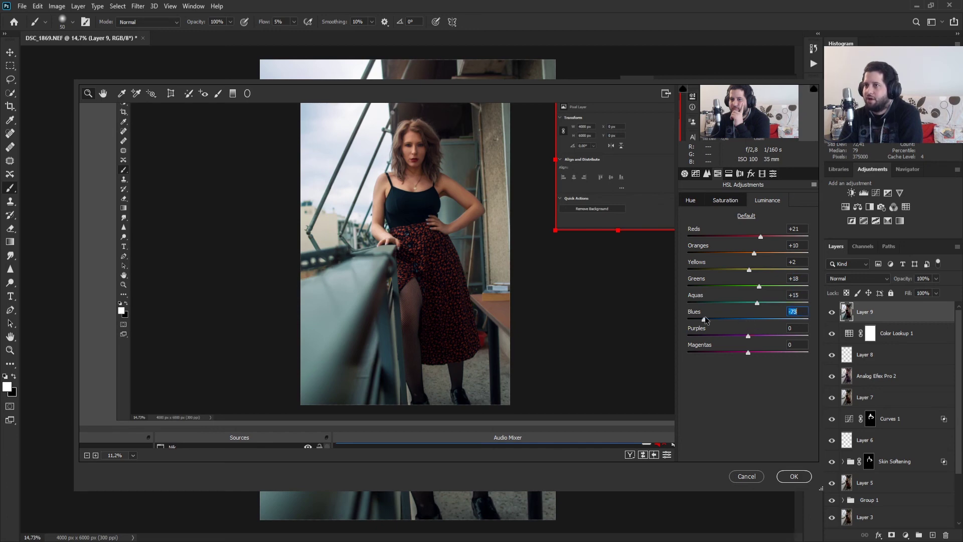
{"action": "left_click", "coordinate": [793, 320]}
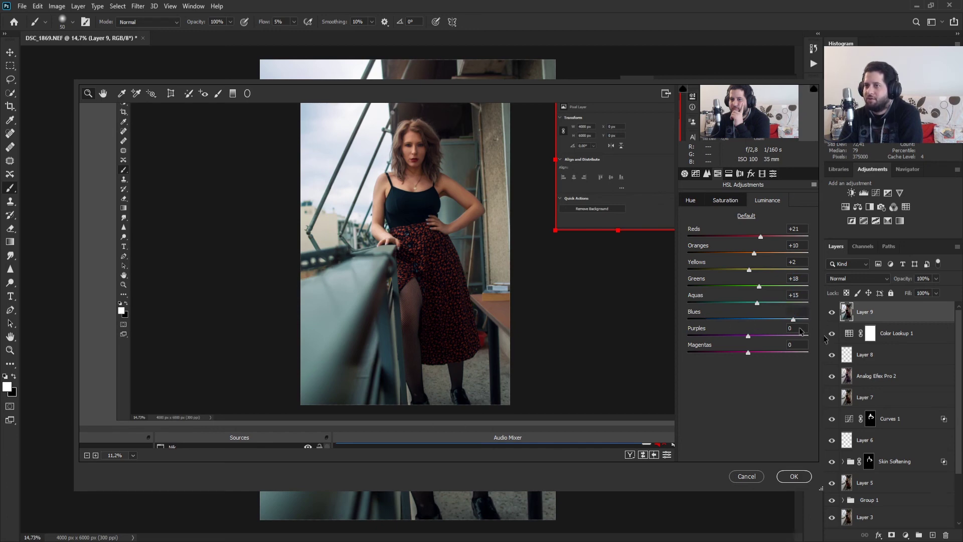
{"action": "left_click_drag", "start_coordinate": [793, 320], "coordinate": [728, 374]}
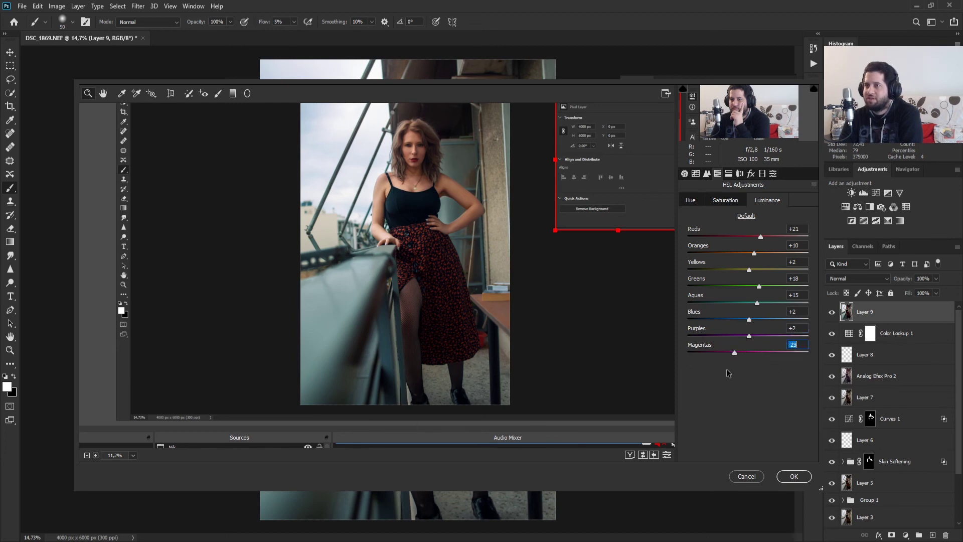
{"action": "double_click", "coordinate": [752, 353]}
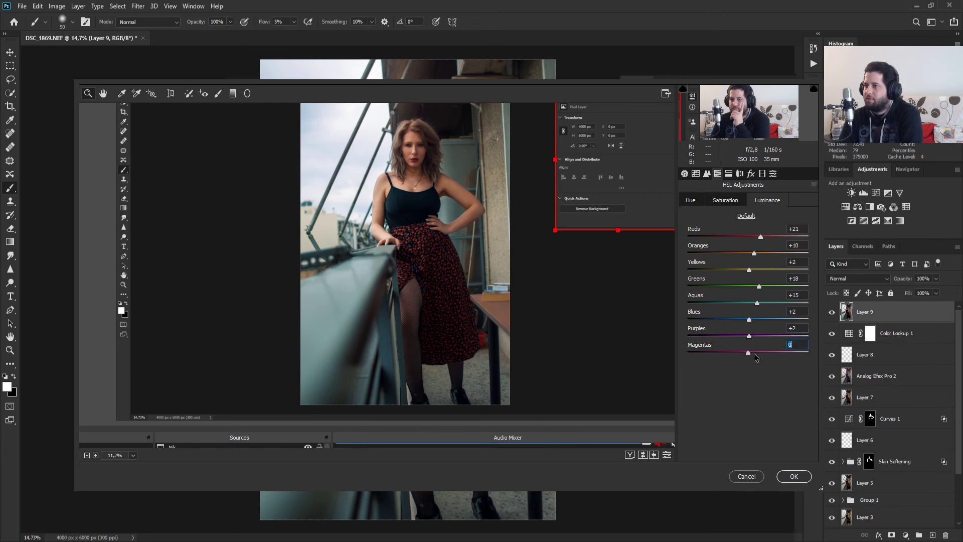
Step: Shift the HSL hue of Oranges to -4 and Reds to -17, and check the full portrait
{"action": "left_click", "coordinate": [690, 200]}
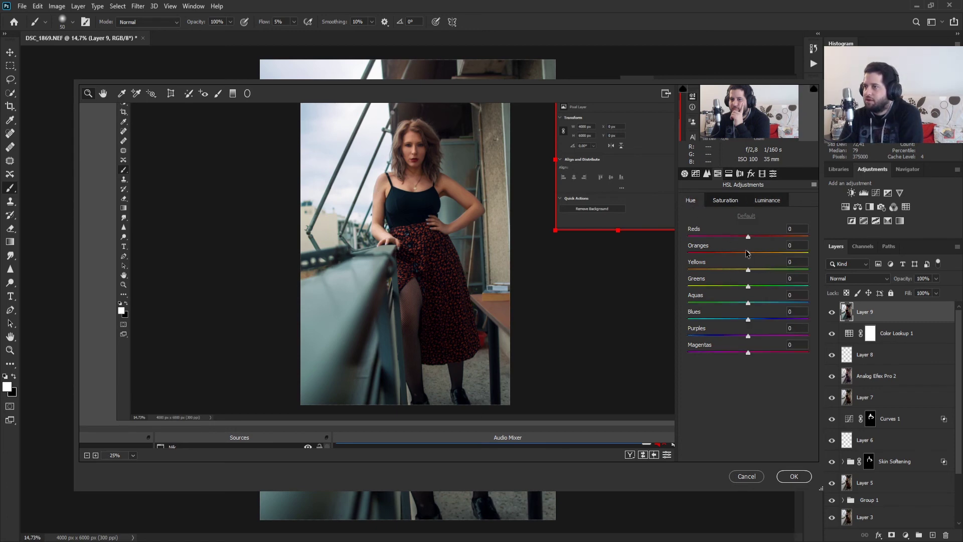
{"action": "left_click_drag", "start_coordinate": [748, 255], "coordinate": [738, 238]}
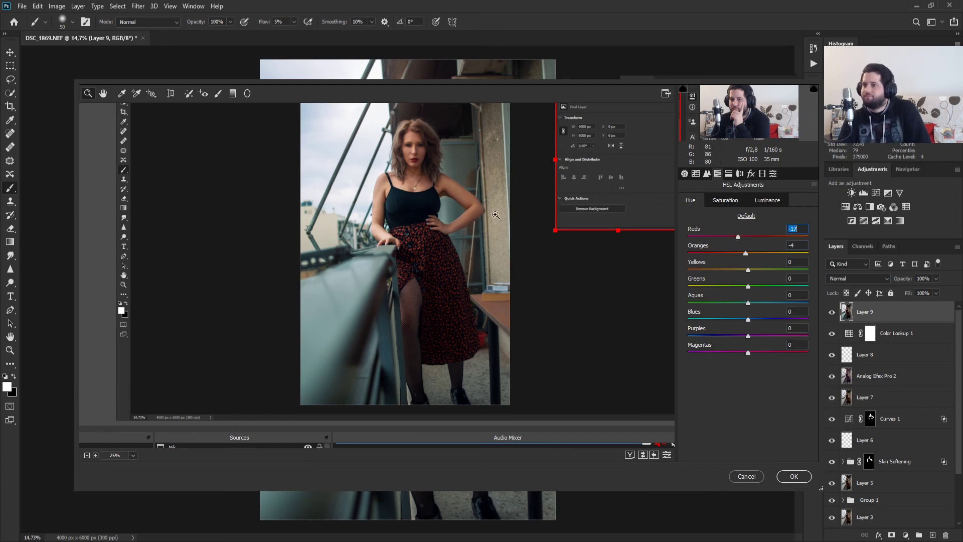
{"action": "left_click", "coordinate": [512, 305]}
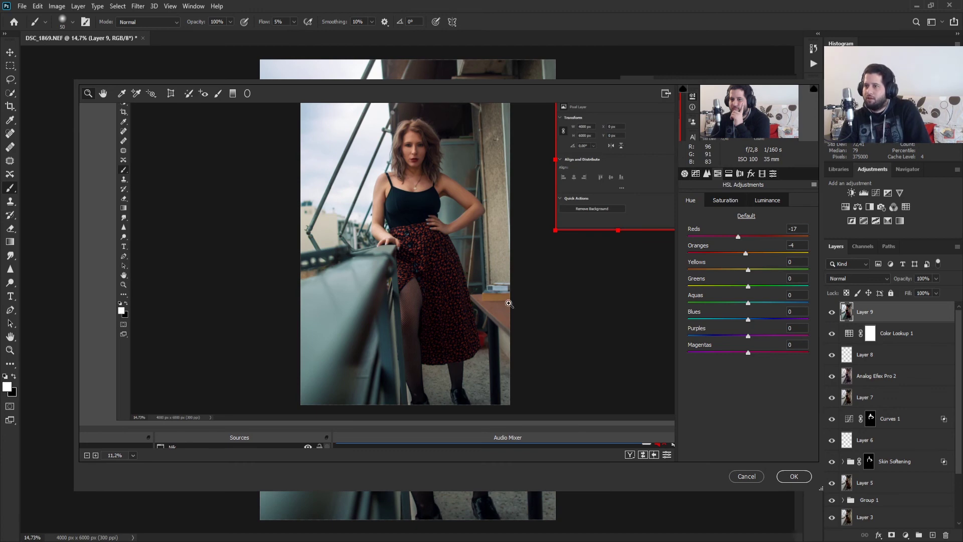
Step: Set HSL saturation to Reds -8, Oranges -7, Yellows -7, Greens -6, Aquas -8, Blues -8 and Purples -4
{"action": "left_click", "coordinate": [716, 202]}
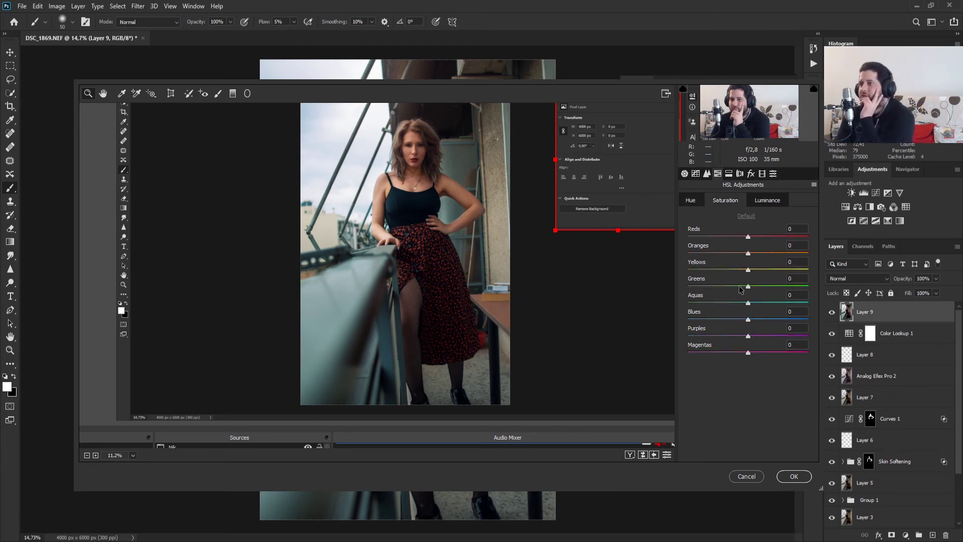
{"action": "left_click", "coordinate": [748, 254]}
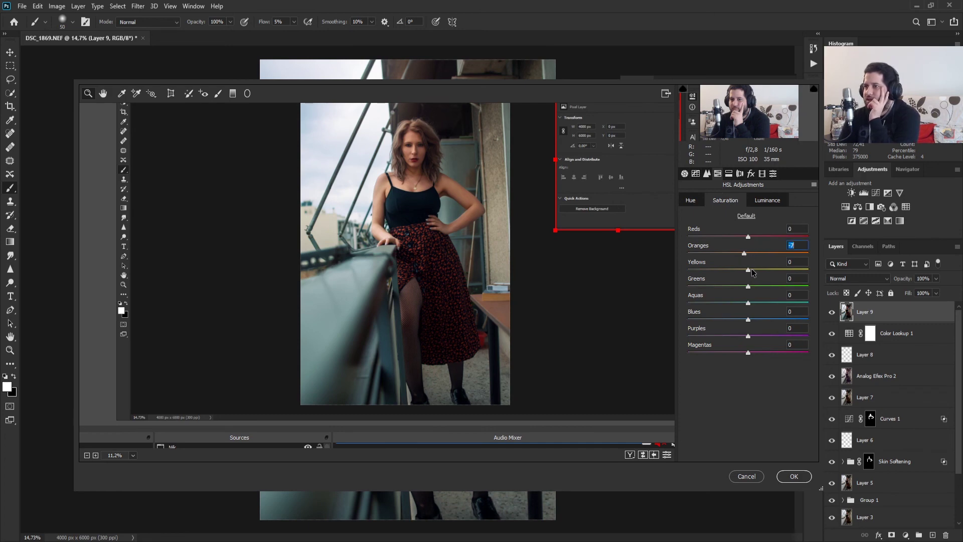
{"action": "left_click_drag", "start_coordinate": [749, 272], "coordinate": [744, 336]}
{"action": "left_click", "coordinate": [747, 303]}
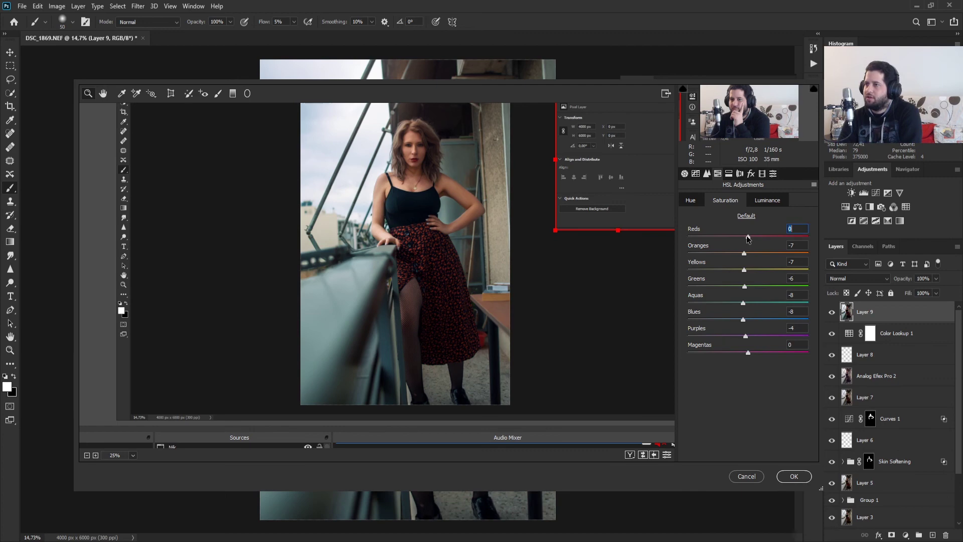
{"action": "left_click_drag", "start_coordinate": [748, 239], "coordinate": [742, 241]}
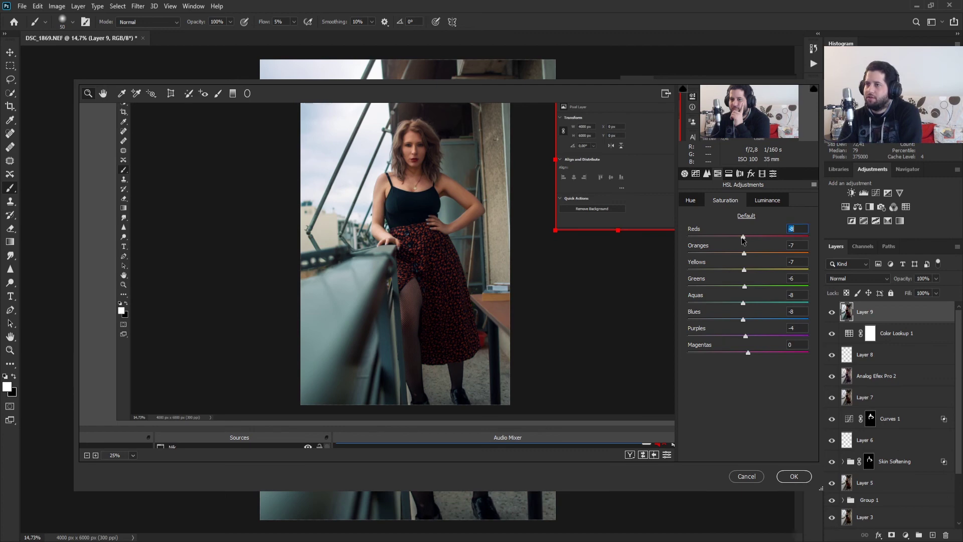
Step: Apply split toning with highlights at hue 21 and saturation 5, and shadows at hue 216 and saturation 6
{"action": "left_click", "coordinate": [739, 173]}
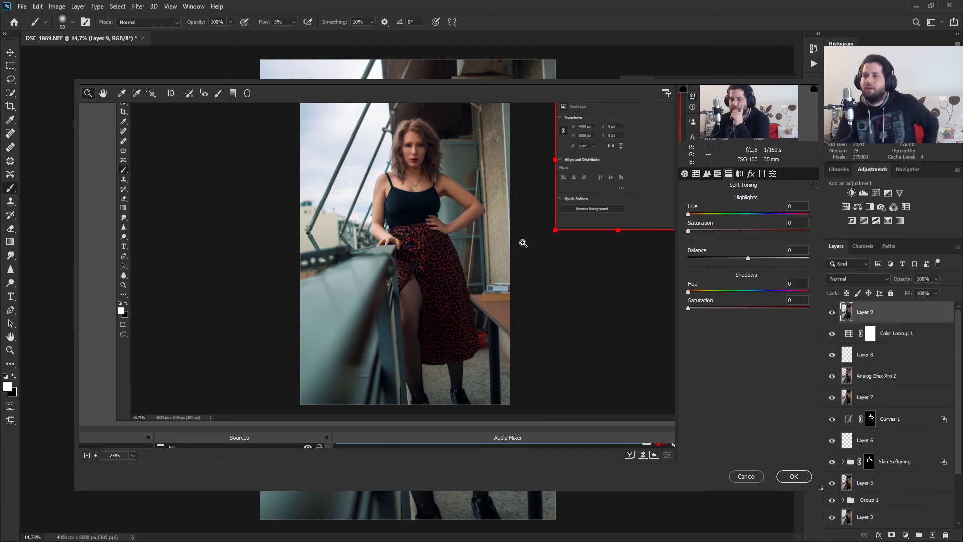
{"action": "key", "text": "ctrl+0"}
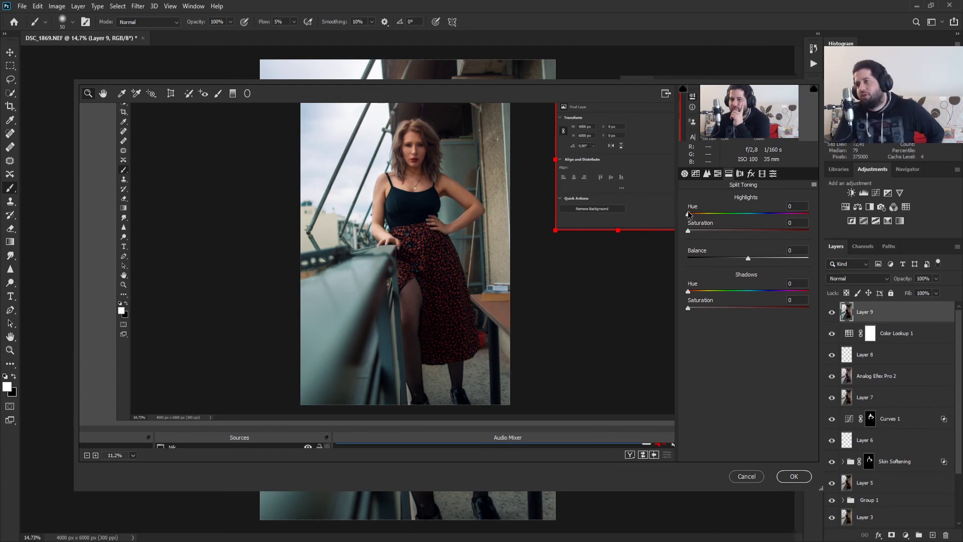
{"action": "left_click_drag", "start_coordinate": [687, 211], "coordinate": [692, 232]}
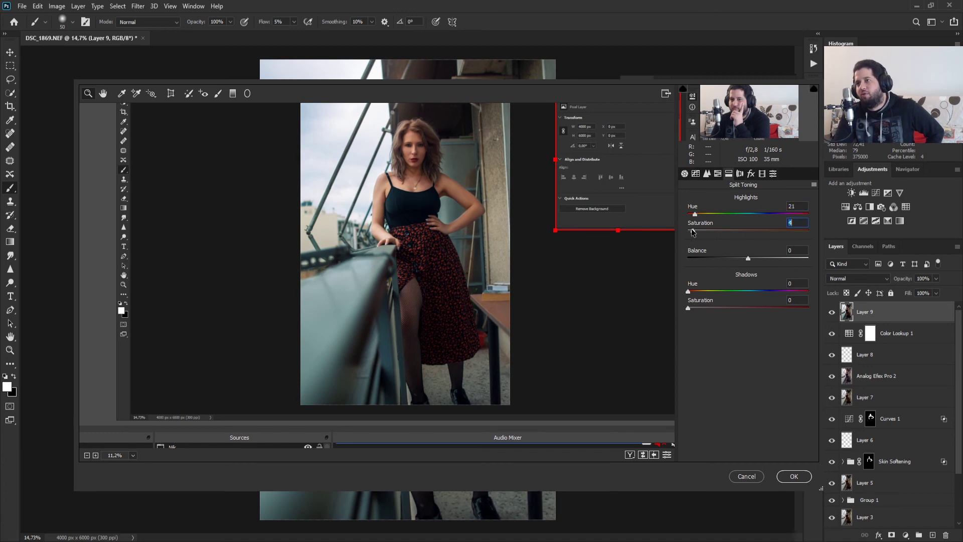
{"action": "left_click", "coordinate": [758, 292]}
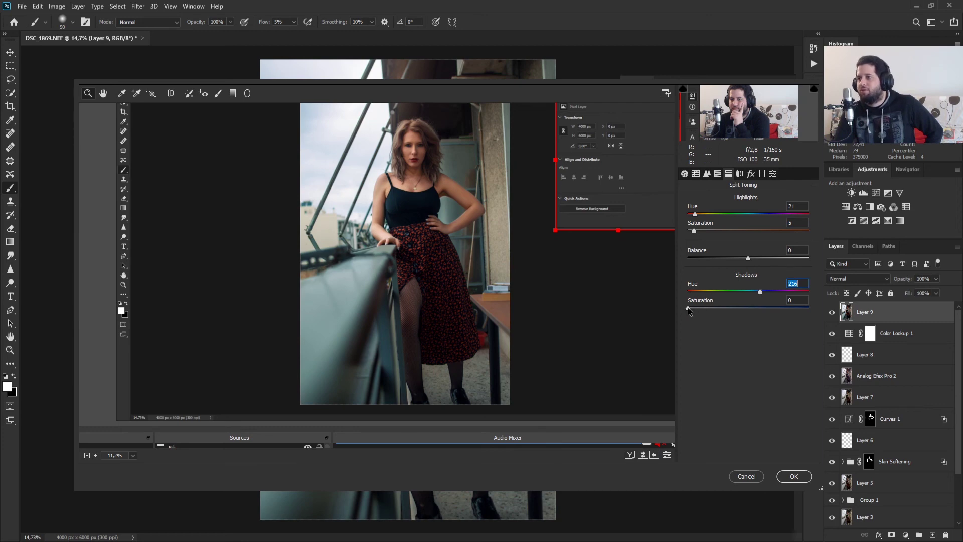
{"action": "mouse_move", "coordinate": [688, 308]}
{"action": "left_mouse_down"}
{"action": "mouse_move", "coordinate": [797, 309]}
{"action": "mouse_move", "coordinate": [684, 319]}
{"action": "left_mouse_up"}
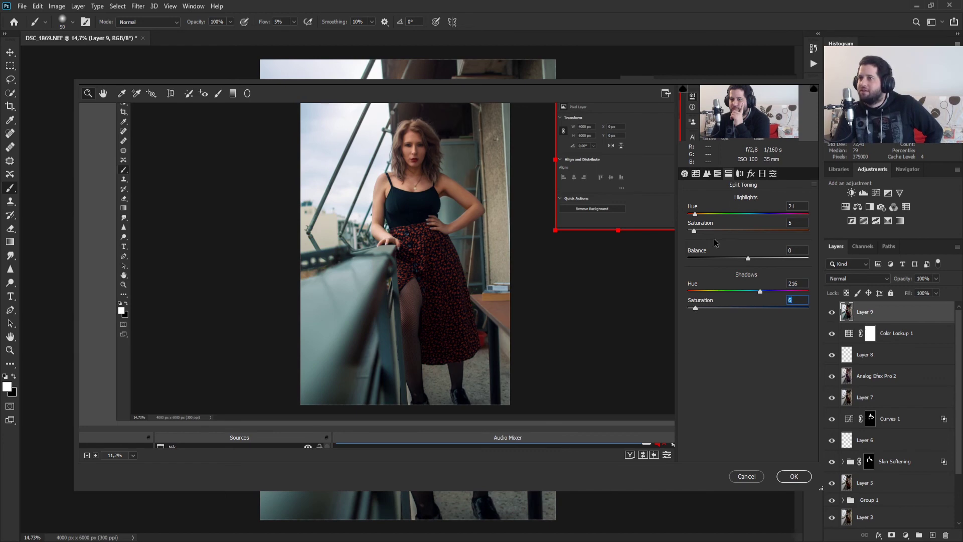
Step: Add a Color Priority post-crop vignette with amount -29, midpoint 22 and feather 100
{"action": "left_click", "coordinate": [751, 173]}
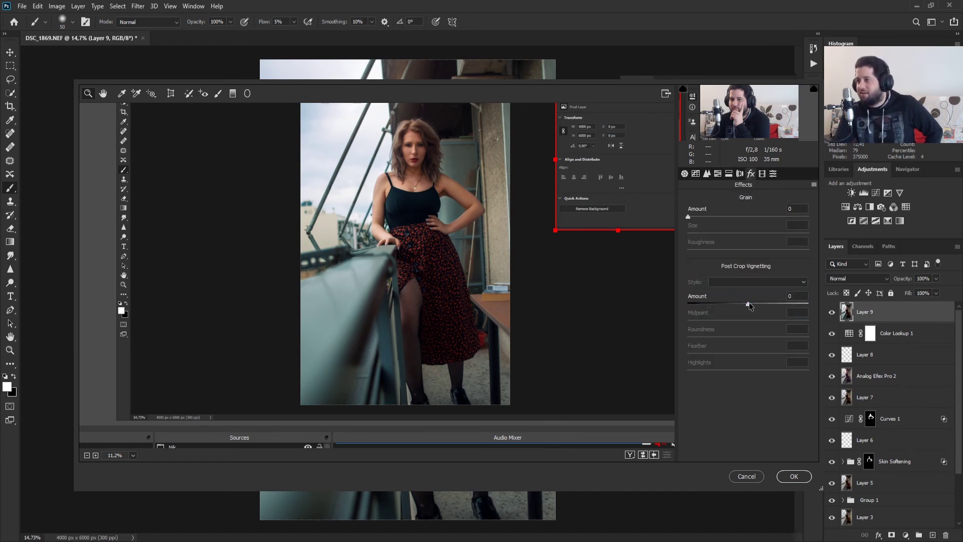
{"action": "left_click_drag", "start_coordinate": [748, 305], "coordinate": [741, 311]}
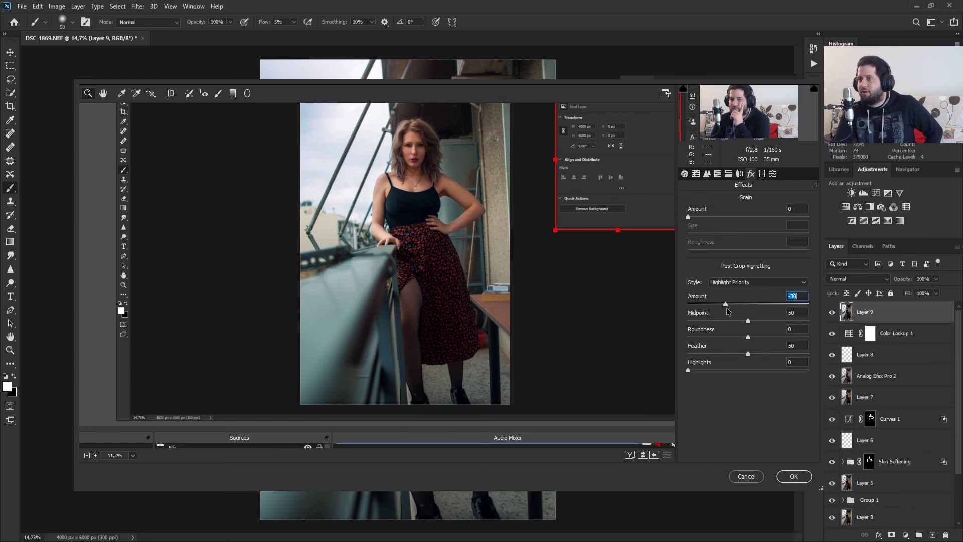
{"action": "scroll", "coordinate": [747, 282], "scroll_direction": "down", "scroll_amount": 1}
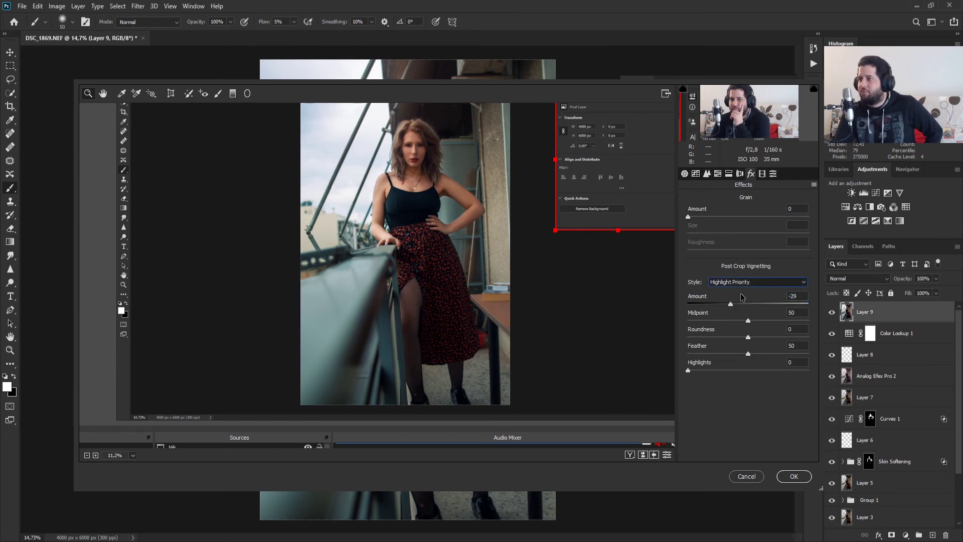
{"action": "left_click_drag", "start_coordinate": [747, 320], "coordinate": [697, 322]}
{"action": "left_click_drag", "start_coordinate": [753, 356], "coordinate": [943, 375]}
{"action": "left_click", "coordinate": [707, 320]}
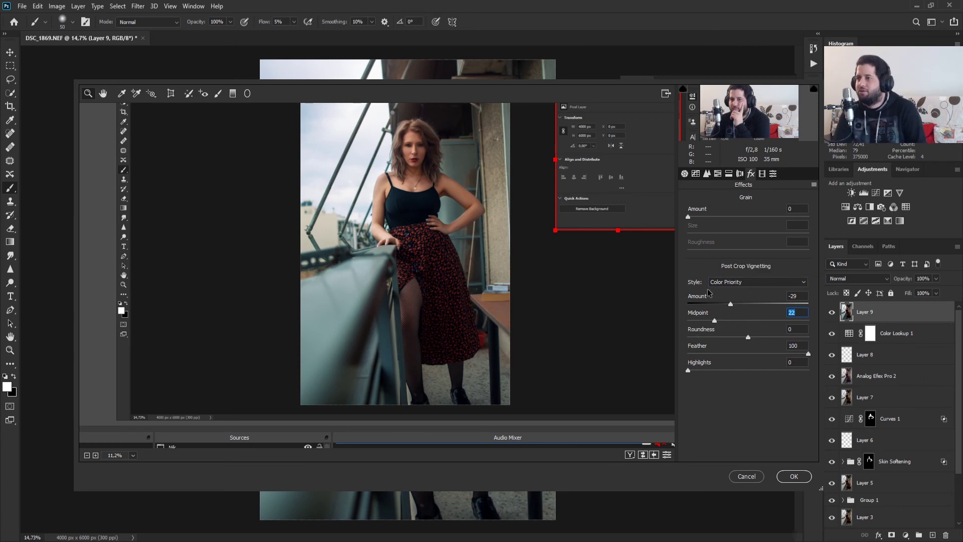
Step: Set the basic Highlights to -92 and Whites to -28, and fine-tune the tone curve
{"action": "left_click", "coordinate": [683, 173]}
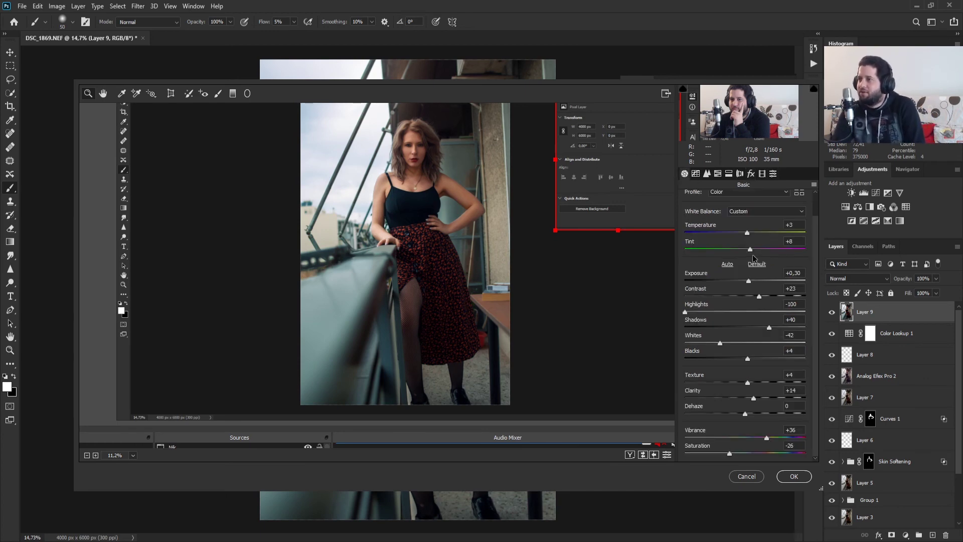
{"action": "left_click_drag", "start_coordinate": [686, 314], "coordinate": [687, 312]}
{"action": "left_click_drag", "start_coordinate": [720, 343], "coordinate": [728, 342]}
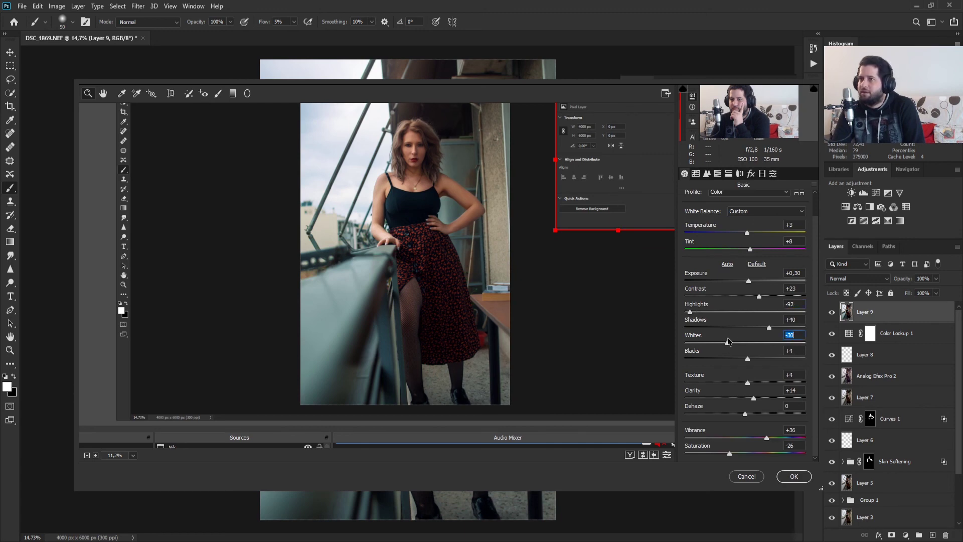
{"action": "left_click", "coordinate": [696, 174]}
{"action": "left_click_drag", "start_coordinate": [748, 378], "coordinate": [741, 410]}
{"action": "left_click", "coordinate": [685, 173]}
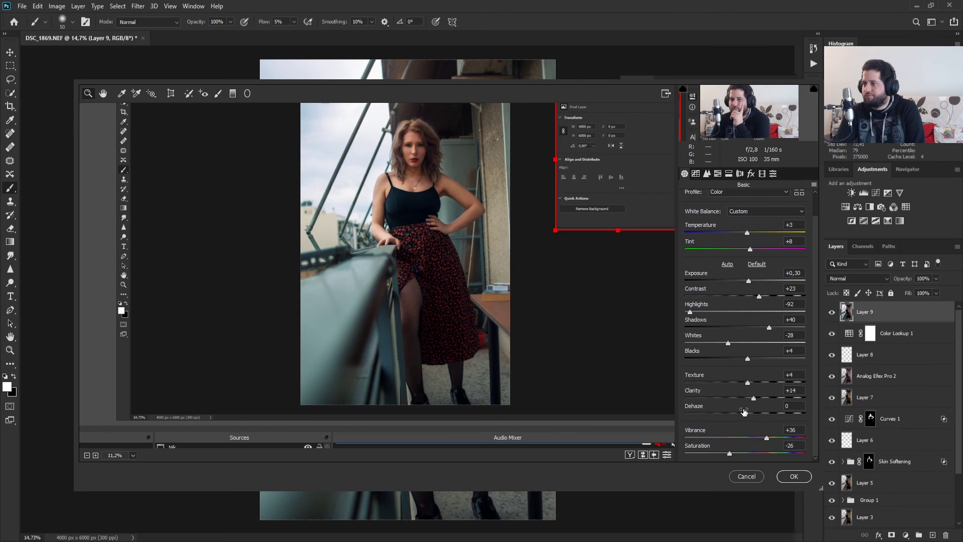
Step: Set Dehaze to -3 and Blacks to +19, and apply the Camera Raw adjustments to the layer
{"action": "left_click_drag", "start_coordinate": [745, 414], "coordinate": [744, 416]}
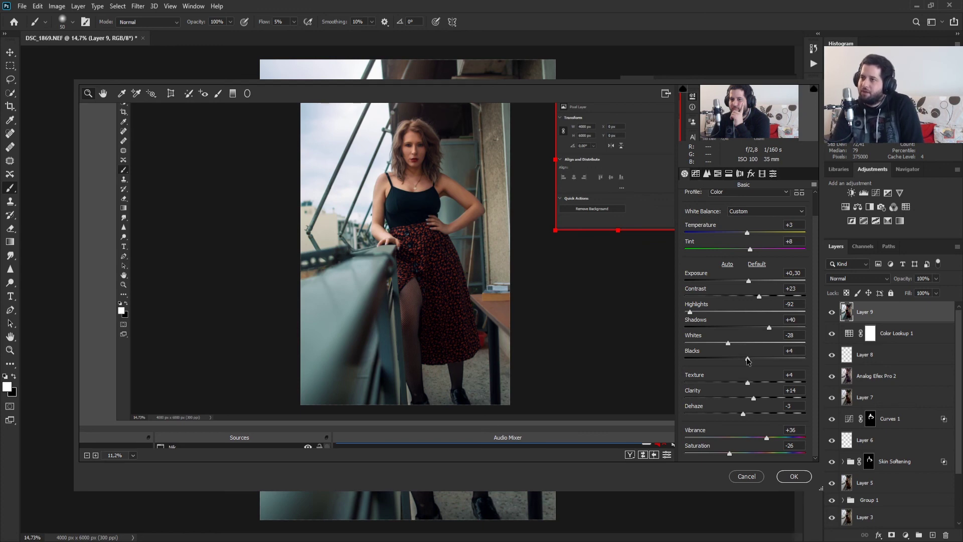
{"action": "left_click_drag", "start_coordinate": [749, 359], "coordinate": [758, 359]}
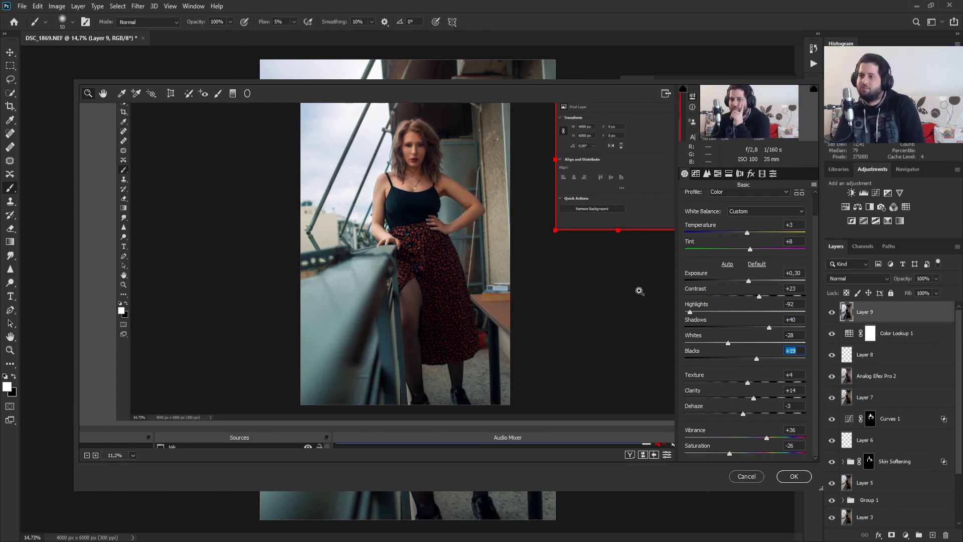
{"action": "left_click", "coordinate": [794, 476]}
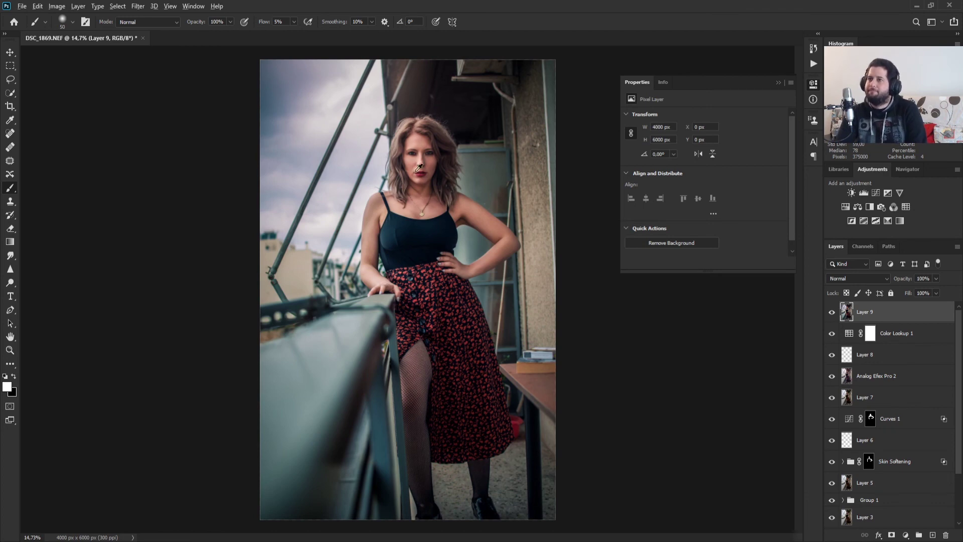
Step: Add a Curves adjustment layer that brightens the midtones, and invert its mask to black
{"action": "scroll", "coordinate": [417, 184], "scroll_direction": "up", "scroll_amount": 5}
{"action": "scroll", "coordinate": [416, 183], "scroll_direction": "up", "scroll_amount": 2}
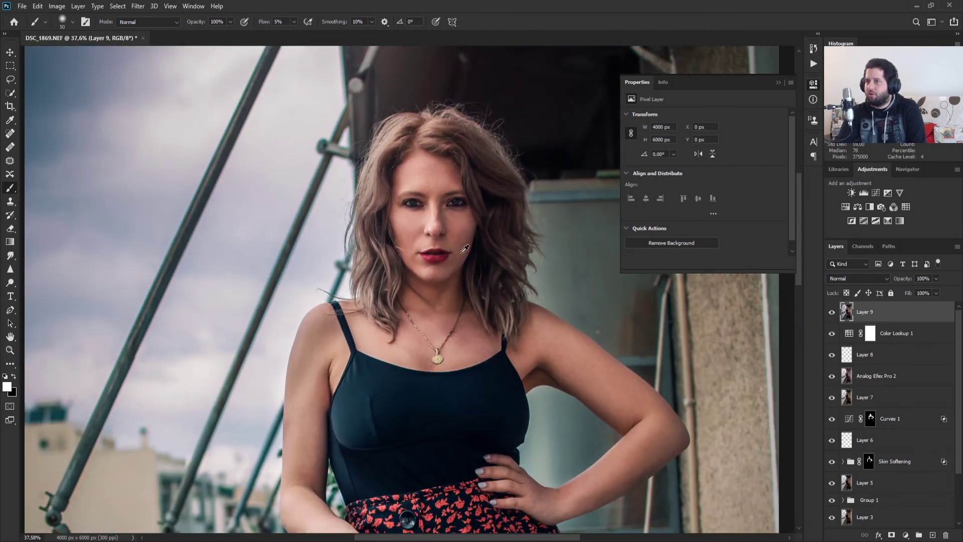
{"action": "scroll", "coordinate": [460, 251], "scroll_direction": "down", "scroll_amount": 1}
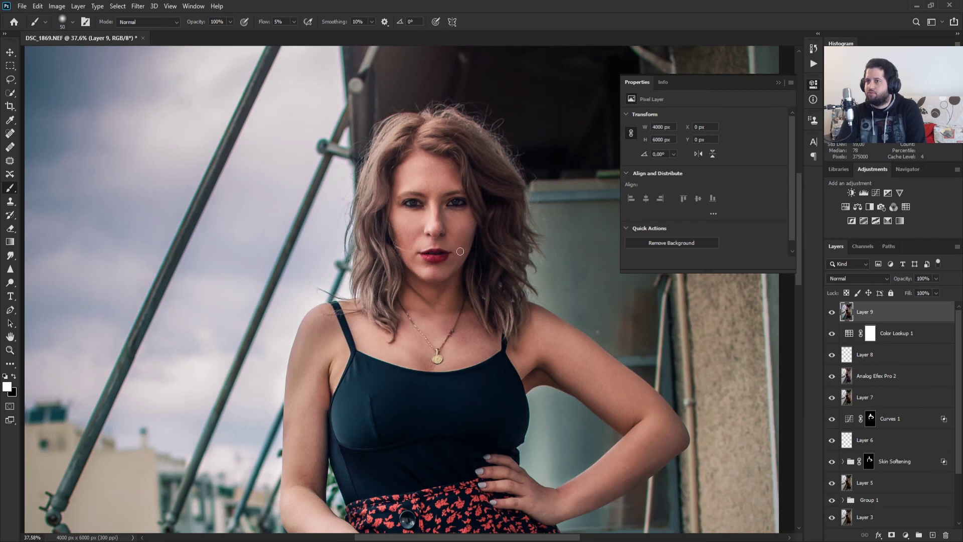
{"action": "left_click", "coordinate": [875, 192]}
{"action": "left_click_drag", "start_coordinate": [708, 203], "coordinate": [708, 187]}
{"action": "key", "text": "ctrl+i"}
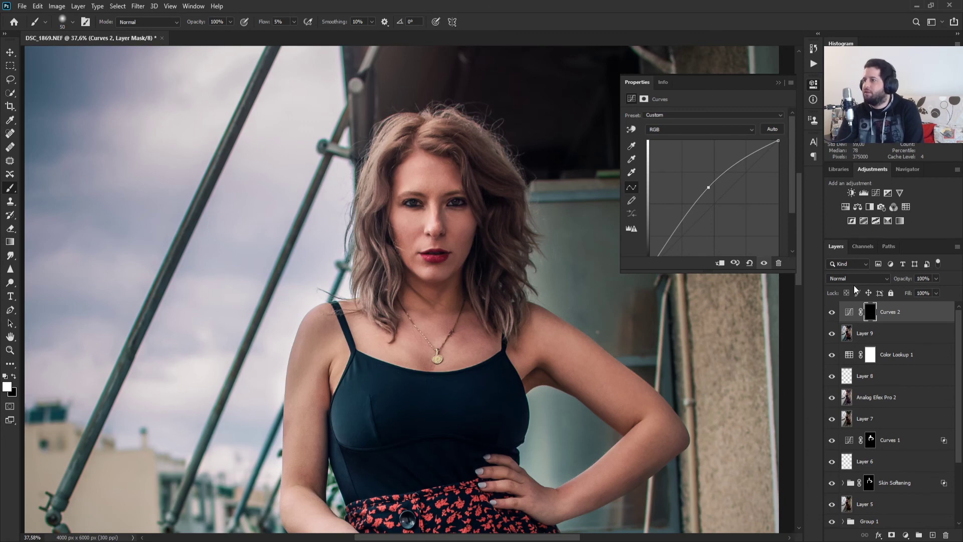
Step: Set the new Curves layer's blend mode to Overlay
{"action": "left_click", "coordinate": [856, 279]}
{"action": "key", "text": "Down"}
{"action": "key", "text": "Down"}
{"action": "key", "text": "Down"}
{"action": "key", "text": "Down"}
{"action": "key", "text": "Down"}
{"action": "key", "text": "Down"}
{"action": "key", "text": "Down"}
{"action": "key", "text": "Down"}
{"action": "key", "text": "Down"}
{"action": "key", "text": "Down"}
{"action": "key", "text": "Down"}
{"action": "key", "text": "Down"}
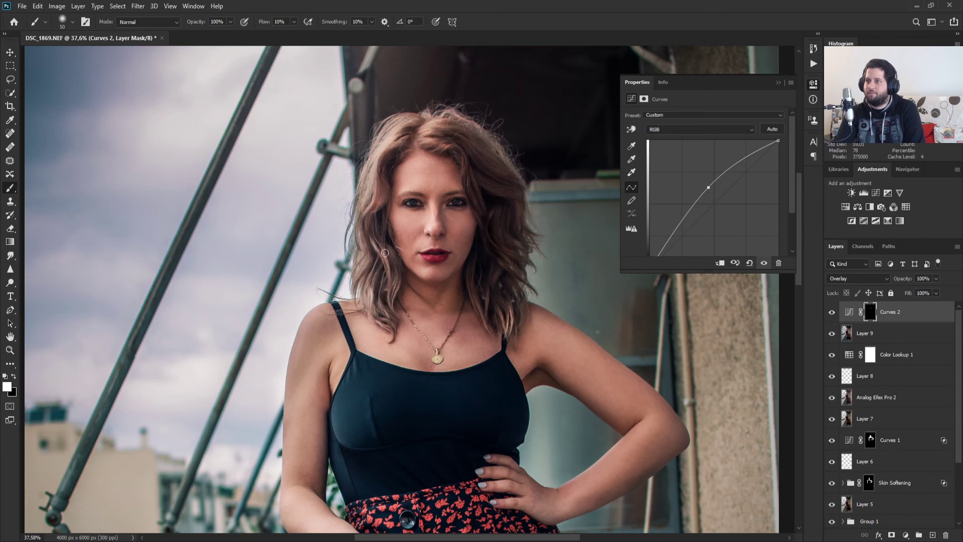
Step: Compare the portrait with and without the top Curves layer, and check the result on the face and the whole figure
{"action": "left_click", "coordinate": [830, 312]}
{"action": "left_click", "coordinate": [831, 312]}
{"action": "left_click", "coordinate": [831, 311]}
{"action": "left_click", "coordinate": [830, 312]}
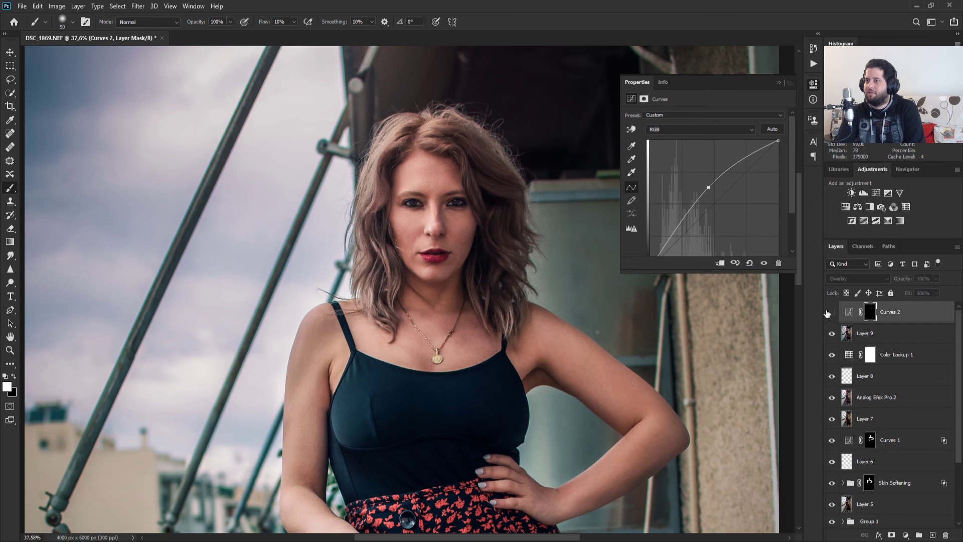
{"action": "left_click", "coordinate": [830, 312]}
{"action": "left_click", "coordinate": [831, 312]}
{"action": "left_click", "coordinate": [830, 311]}
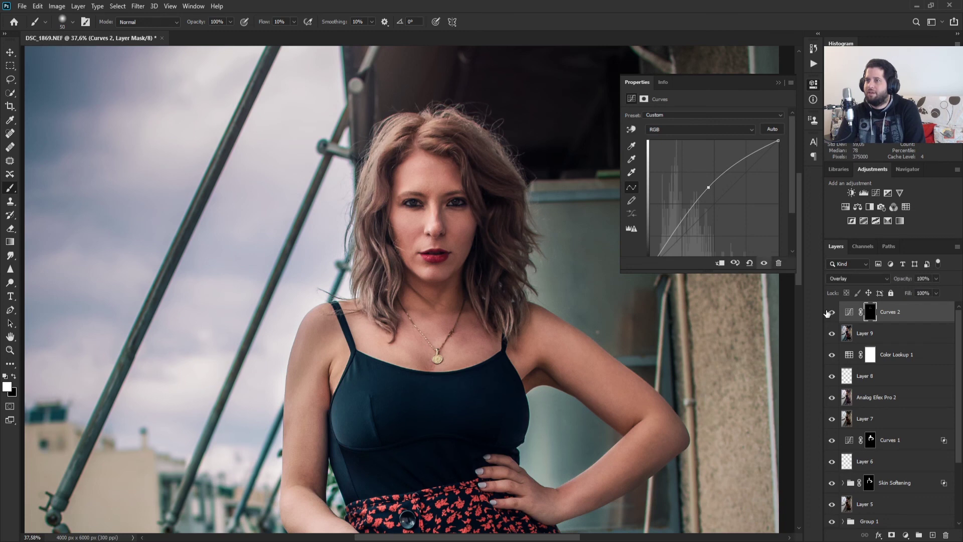
{"action": "left_click", "coordinate": [830, 312]}
{"action": "left_click", "coordinate": [827, 312]}
{"action": "left_click", "coordinate": [828, 312]}
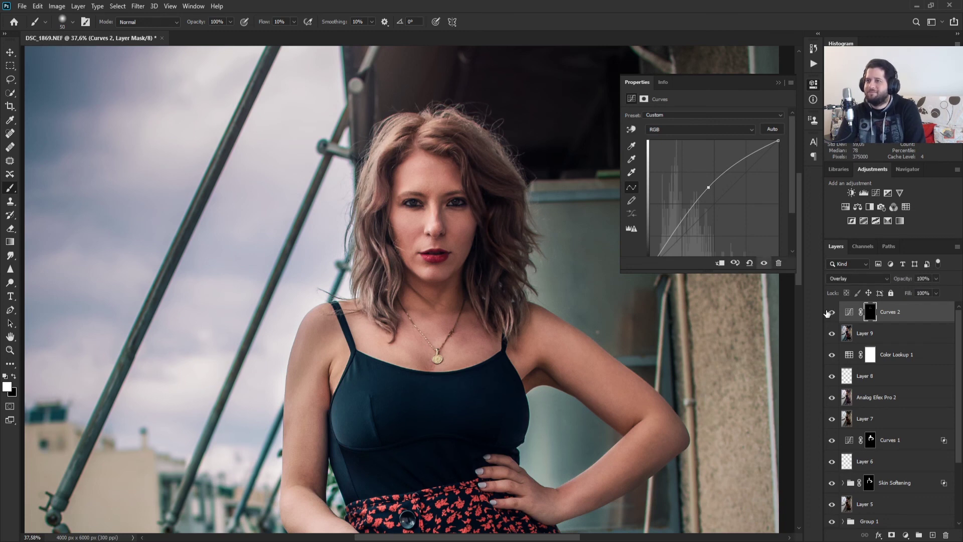
{"action": "left_click", "coordinate": [827, 313]}
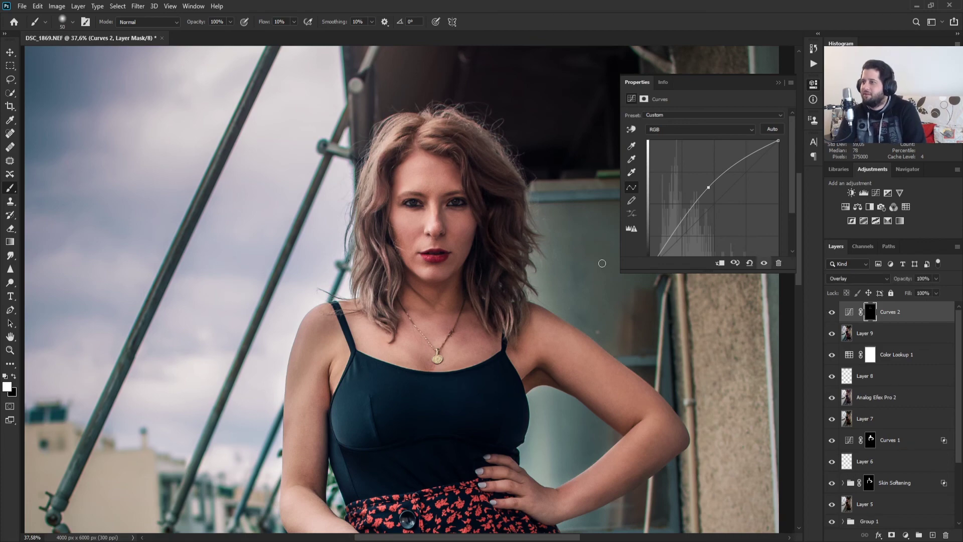
{"action": "scroll", "coordinate": [572, 268], "scroll_direction": "down", "scroll_amount": 1, "text": "alt"}
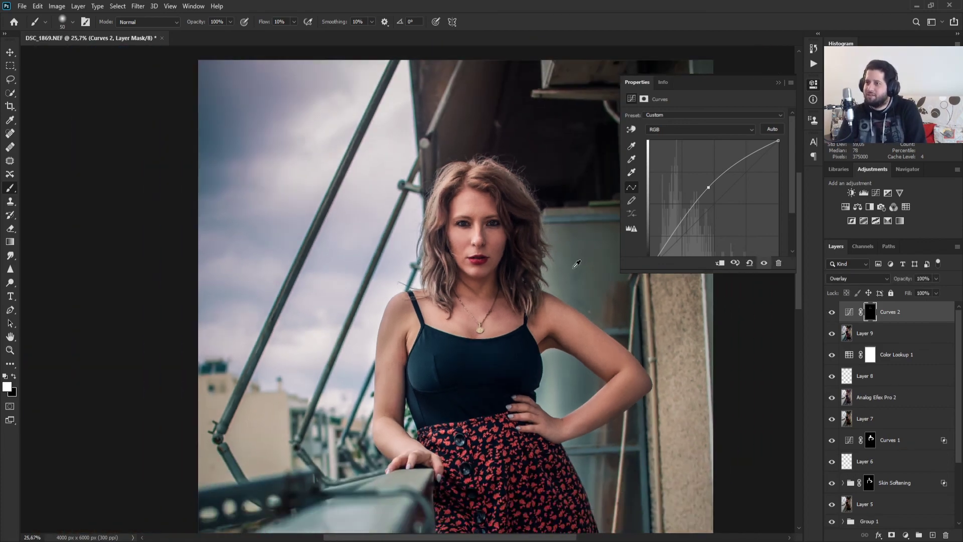
{"action": "scroll", "coordinate": [405, 243], "scroll_direction": "up", "scroll_amount": 5, "text": "alt"}
{"action": "scroll", "coordinate": [404, 243], "scroll_direction": "down", "scroll_amount": 5, "text": "alt"}
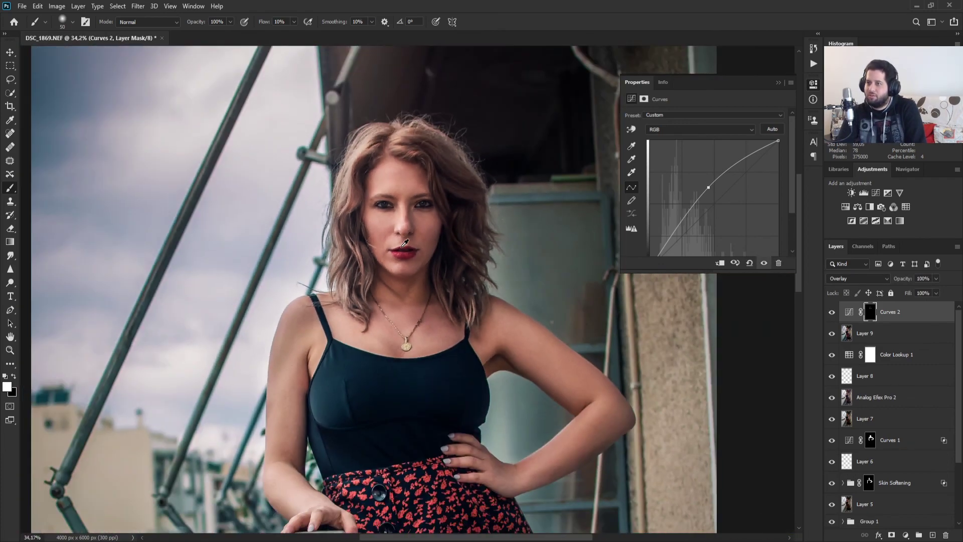
{"action": "scroll", "coordinate": [404, 243], "scroll_direction": "down", "scroll_amount": 1, "text": "alt"}
{"action": "scroll", "coordinate": [405, 242], "scroll_direction": "down", "scroll_amount": 2, "text": "alt"}
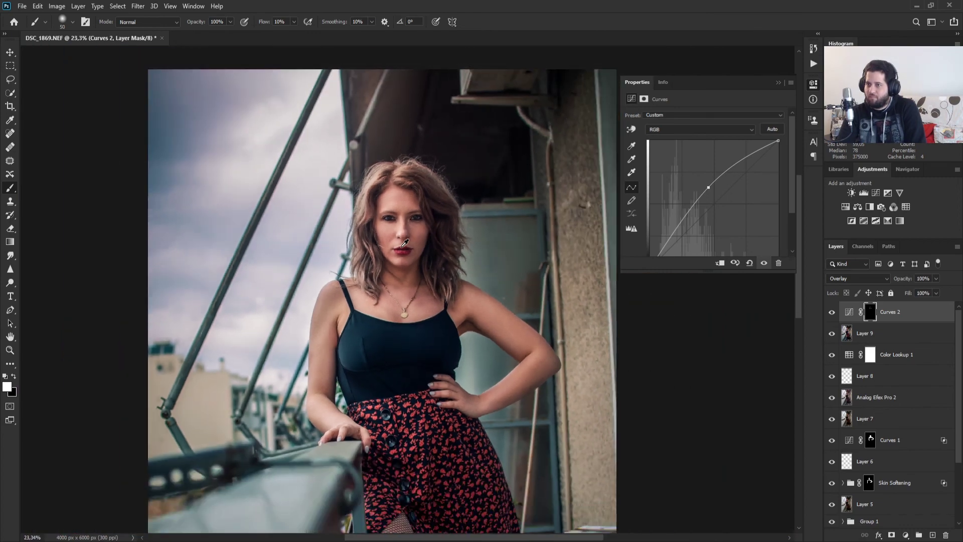
{"action": "scroll", "coordinate": [405, 243], "scroll_direction": "down", "scroll_amount": 3, "text": "alt"}
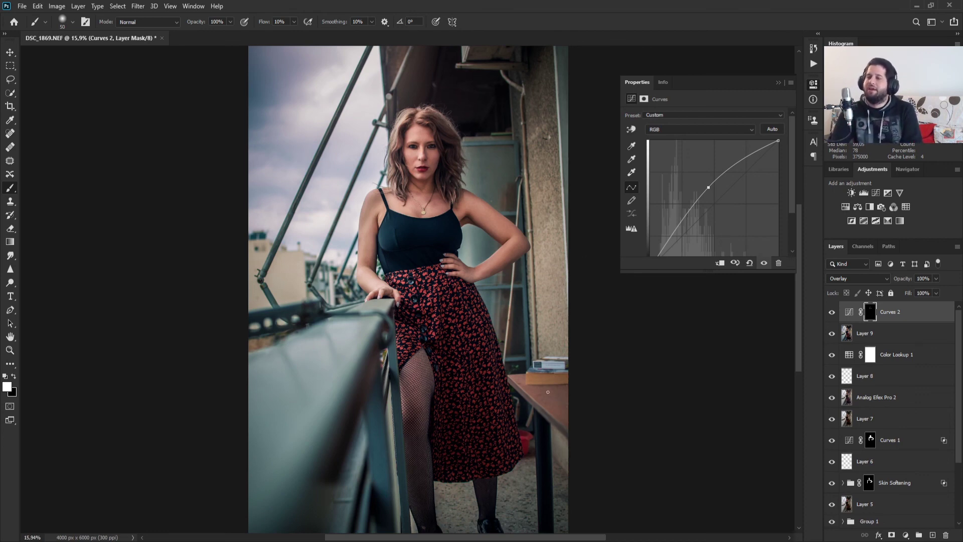
Step: Examine the books and the table edge beside the skirt at close range
{"action": "scroll", "coordinate": [556, 397], "scroll_direction": "up", "scroll_amount": 3}
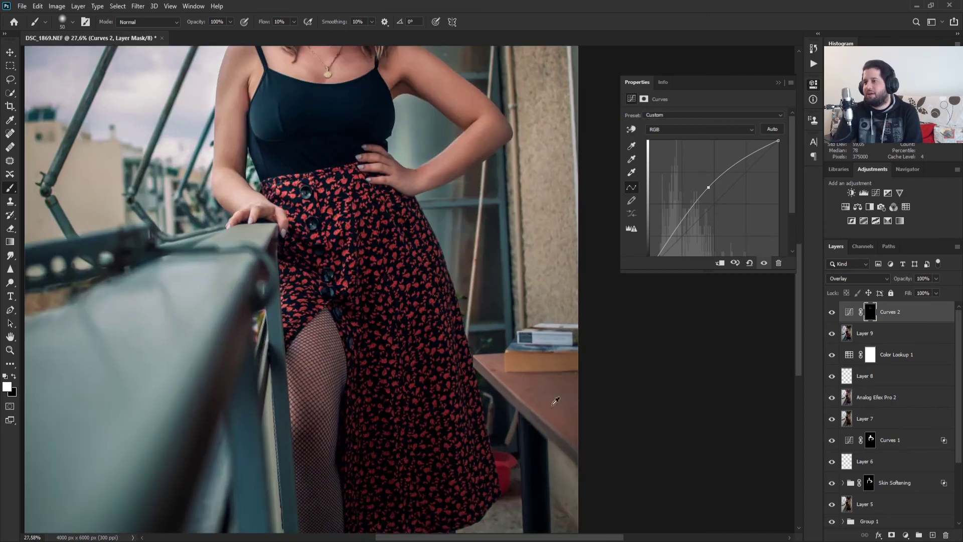
{"action": "scroll", "coordinate": [572, 386], "scroll_direction": "up", "scroll_amount": 9}
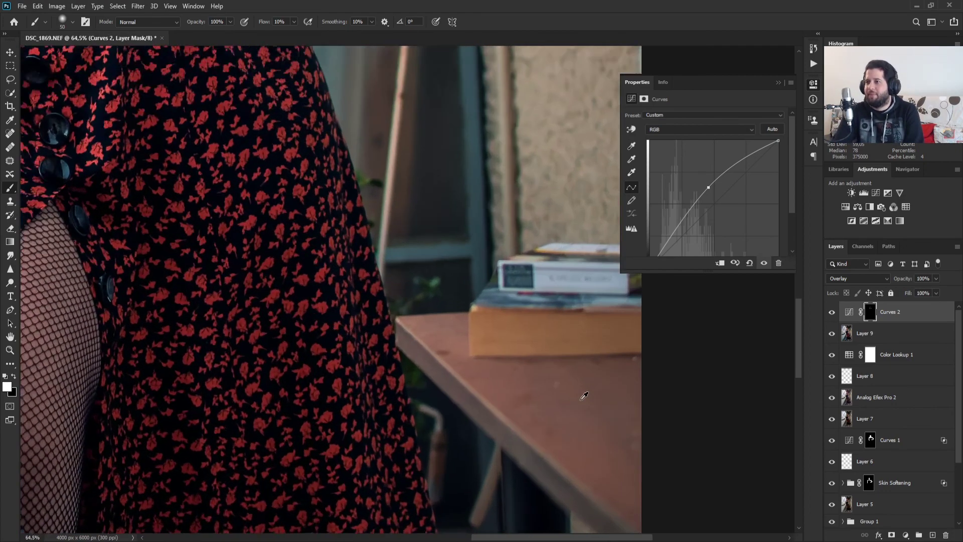
{"action": "scroll", "coordinate": [568, 340], "scroll_direction": "up", "scroll_amount": 3}
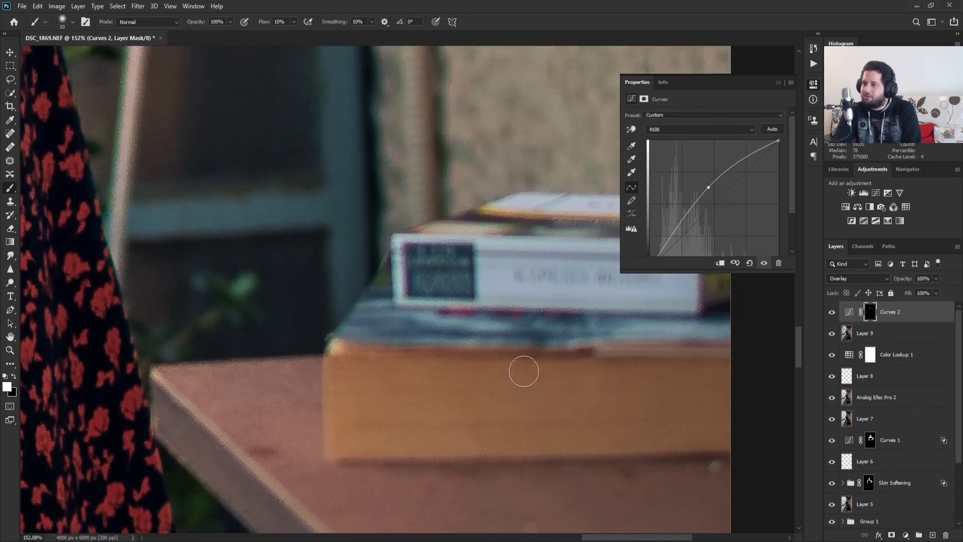
{"action": "scroll", "coordinate": [525, 372], "scroll_direction": "down", "scroll_amount": 3}
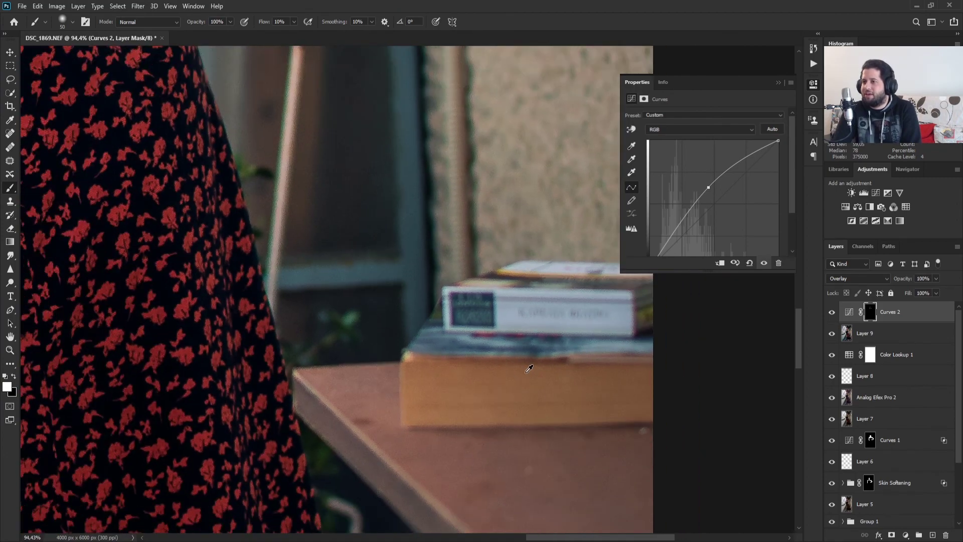
Step: Stamp all visible layers into a new merged layer at the top of the stack
{"action": "scroll", "coordinate": [561, 316], "scroll_direction": "down", "scroll_amount": 5}
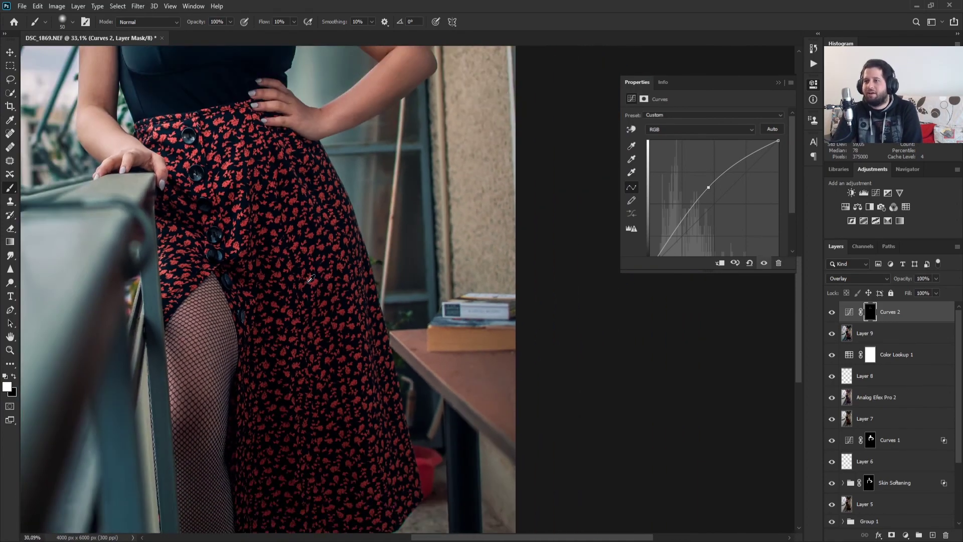
{"action": "scroll", "coordinate": [335, 396], "scroll_direction": "up", "scroll_amount": 3}
{"action": "scroll", "coordinate": [334, 396], "scroll_direction": "down", "scroll_amount": 5}
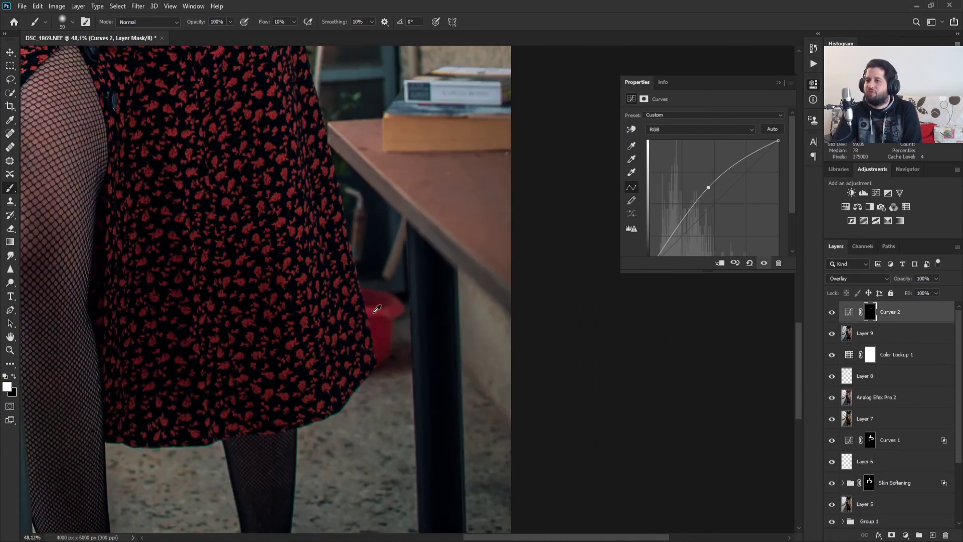
{"action": "scroll", "coordinate": [464, 238], "scroll_direction": "up", "scroll_amount": 1}
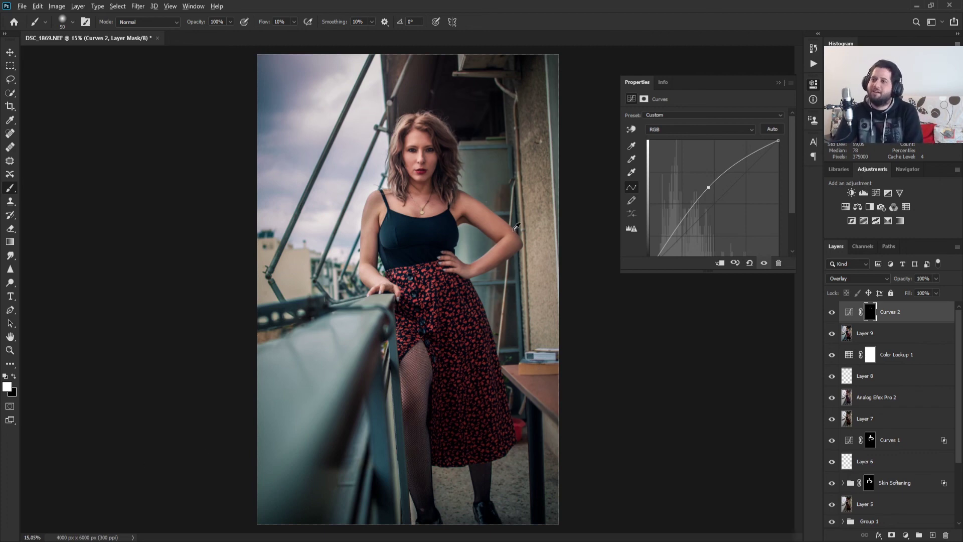
{"action": "scroll", "coordinate": [516, 226], "scroll_direction": "up", "scroll_amount": 5}
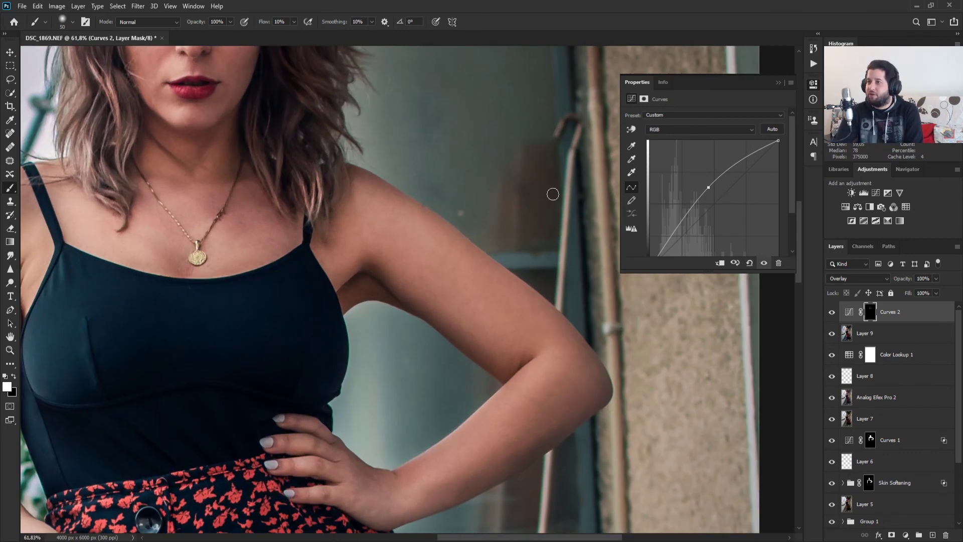
{"action": "scroll", "coordinate": [509, 160], "scroll_direction": "down", "scroll_amount": 5}
{"action": "scroll", "coordinate": [342, 134], "scroll_direction": "down", "scroll_amount": 2}
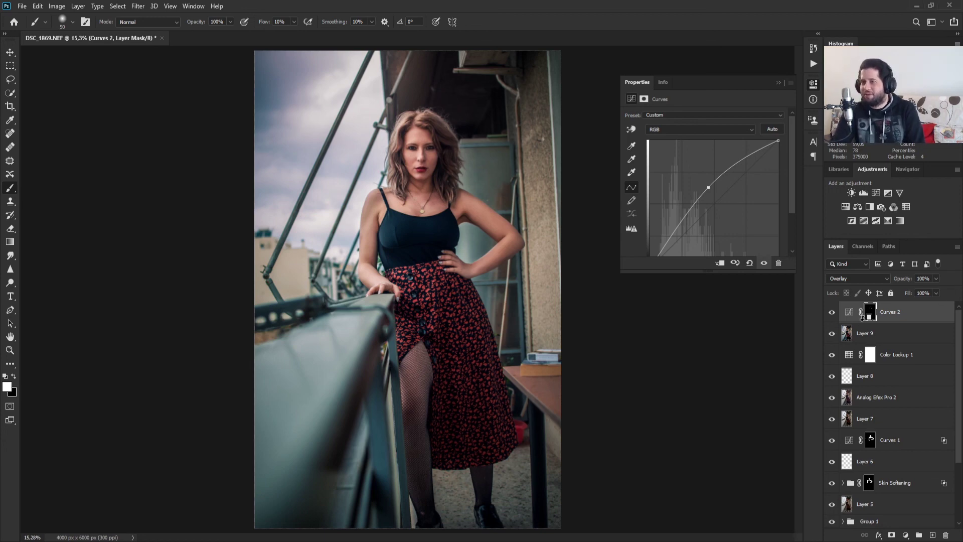
{"action": "key", "text": "ctrl+shift+alt+e"}
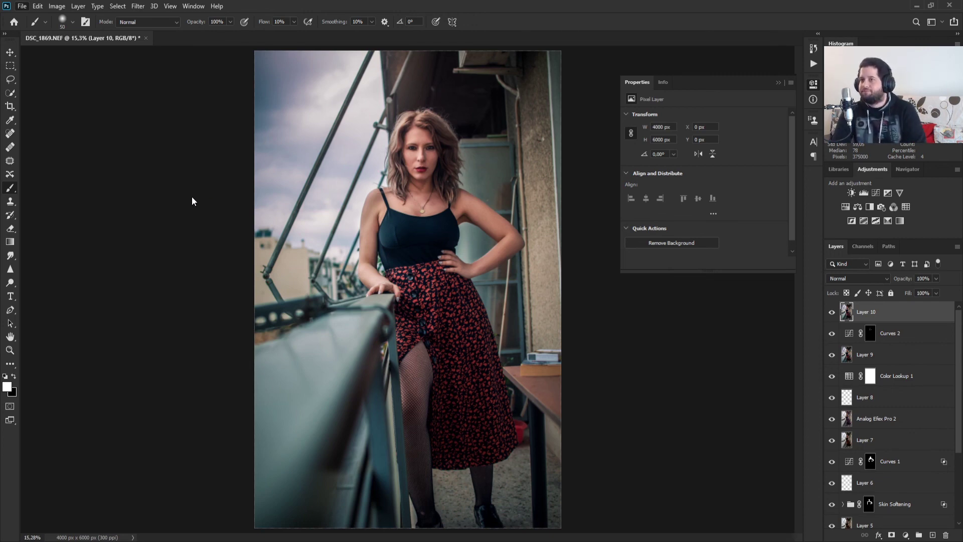
Step: Open Save for Web with the maximum-quality JPEG settings and fit the whole portrait in the preview
{"action": "key", "text": "ctrl+alt+shift+s"}
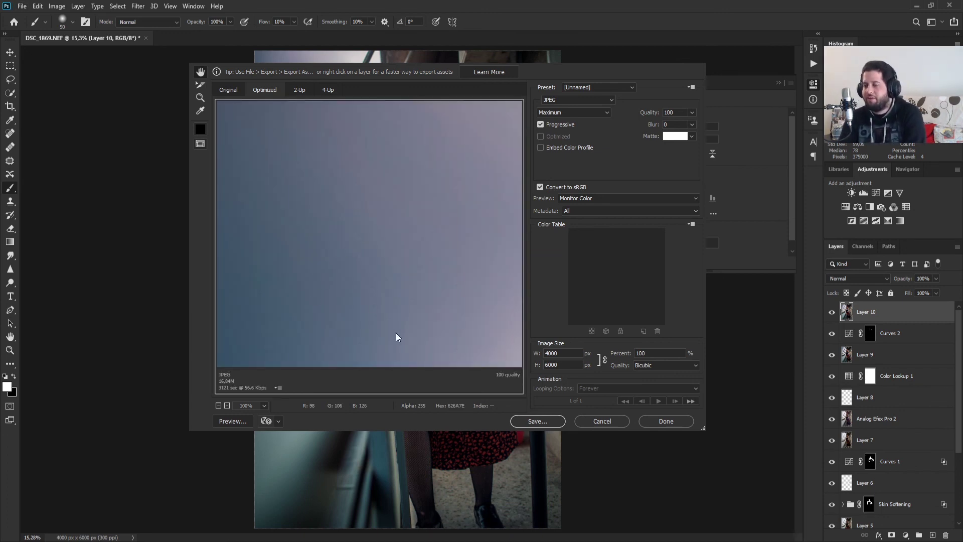
{"action": "key", "text": "ctrl+0"}
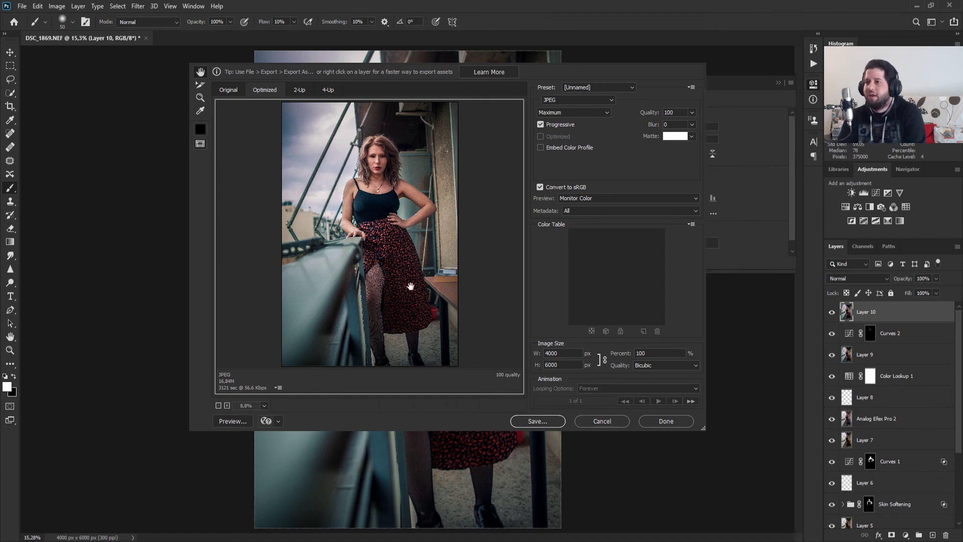
{"action": "key", "text": "Return"}
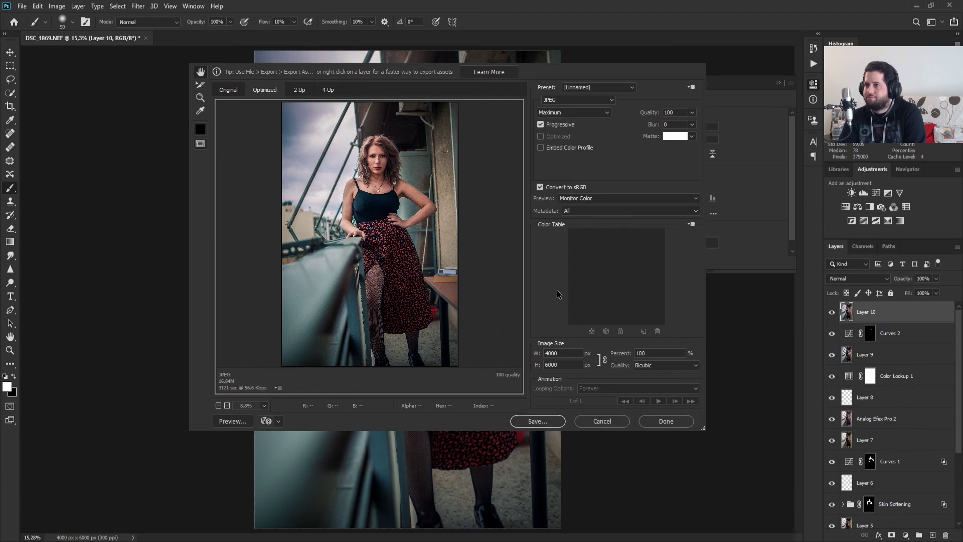
{"action": "left_click", "coordinate": [570, 352]}
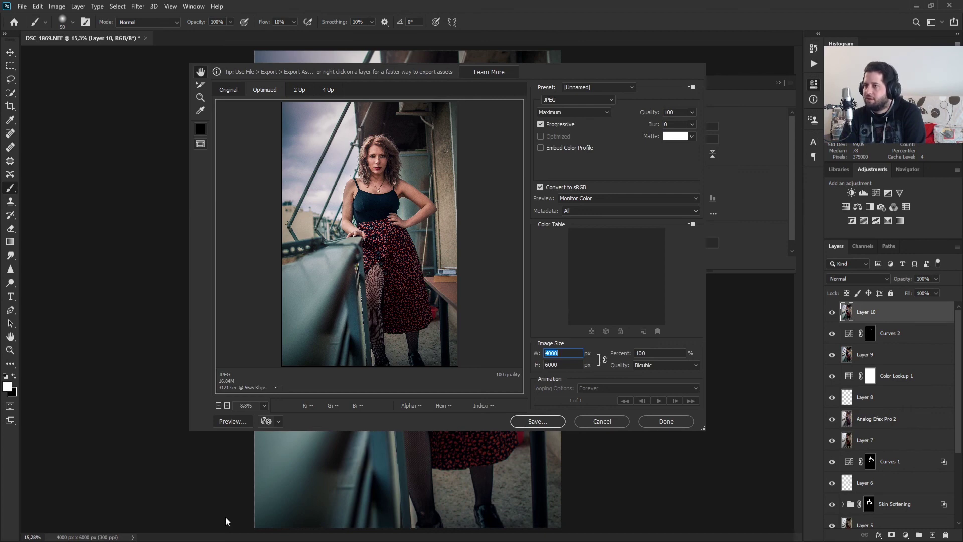
{"action": "key", "text": "Return"}
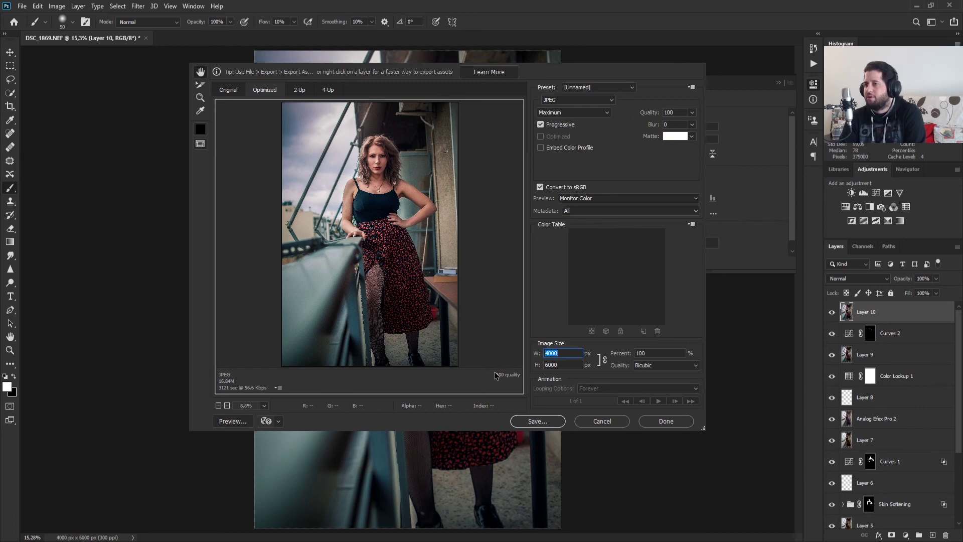
{"action": "left_click", "coordinate": [566, 365]}
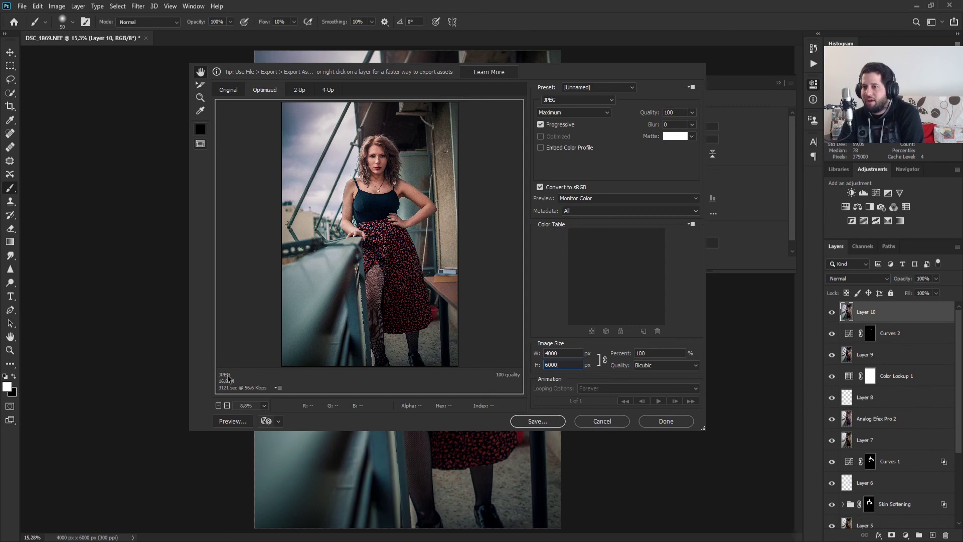
Step: Try proportional export heights of 2000 px and 2200 px for the JPEG
{"action": "double_click", "coordinate": [563, 363]}
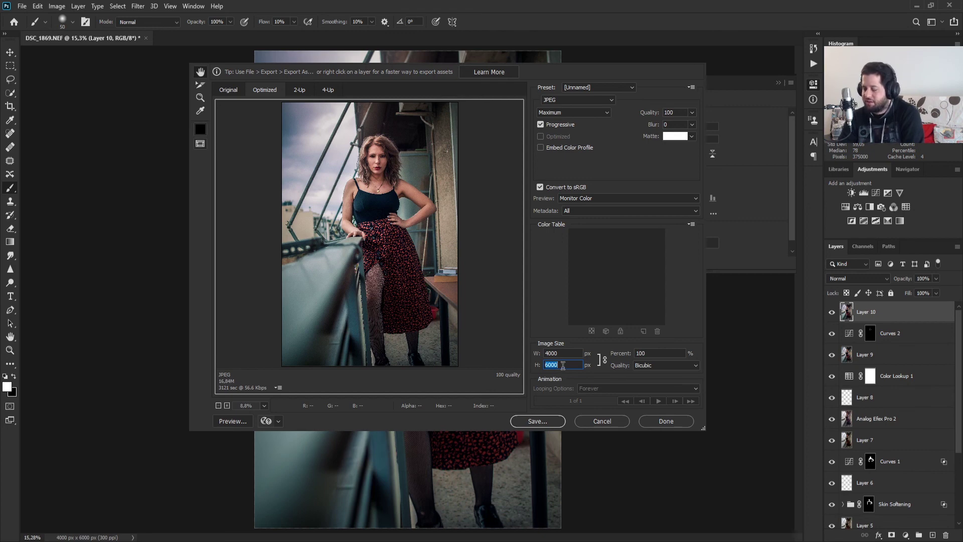
{"action": "type", "text": "200"}
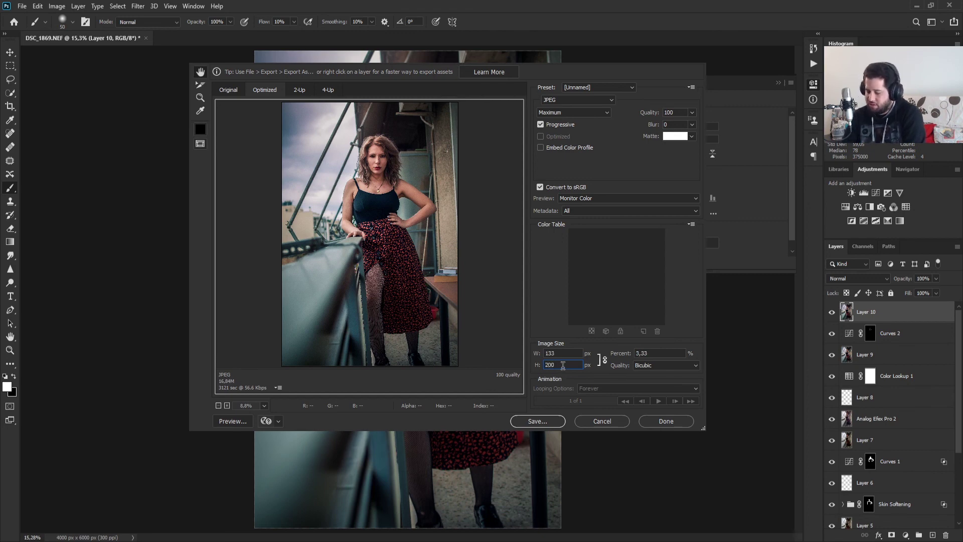
{"action": "type", "text": "0"}
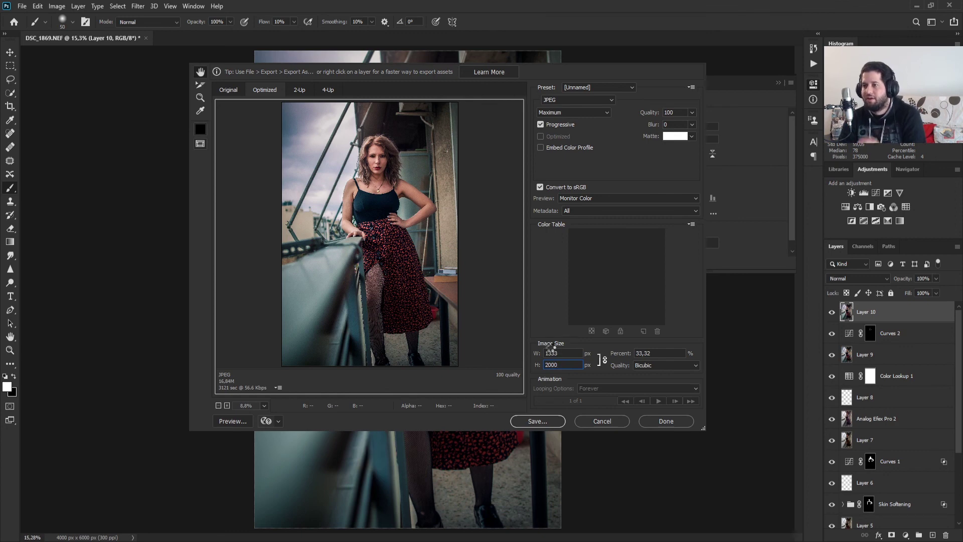
{"action": "left_click", "coordinate": [549, 353]}
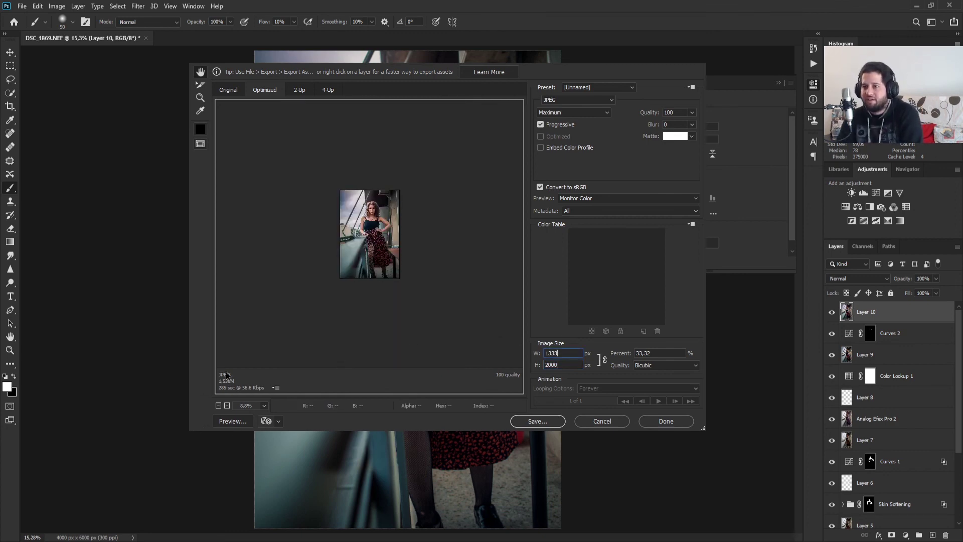
{"action": "double_click", "coordinate": [558, 365]}
{"action": "type", "text": "2"}
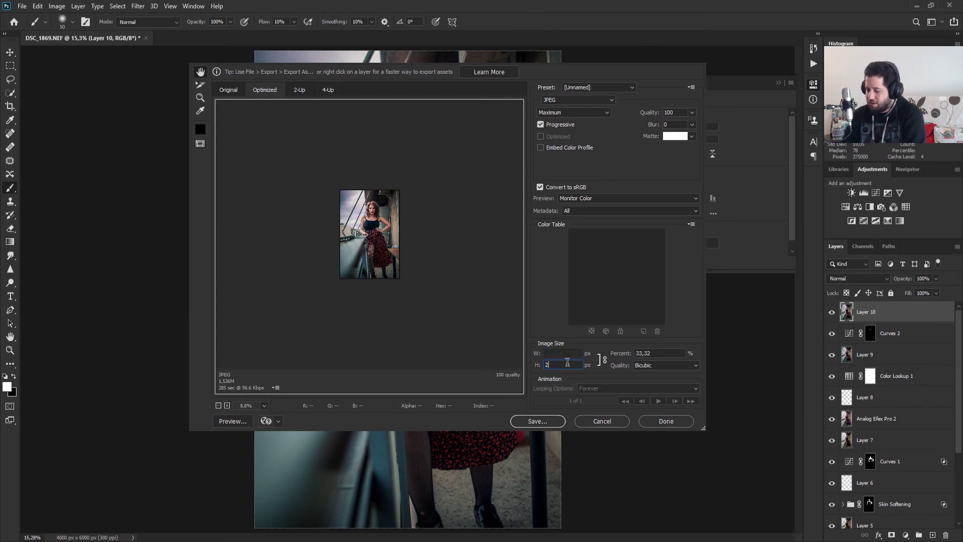
{"action": "type", "text": "200"}
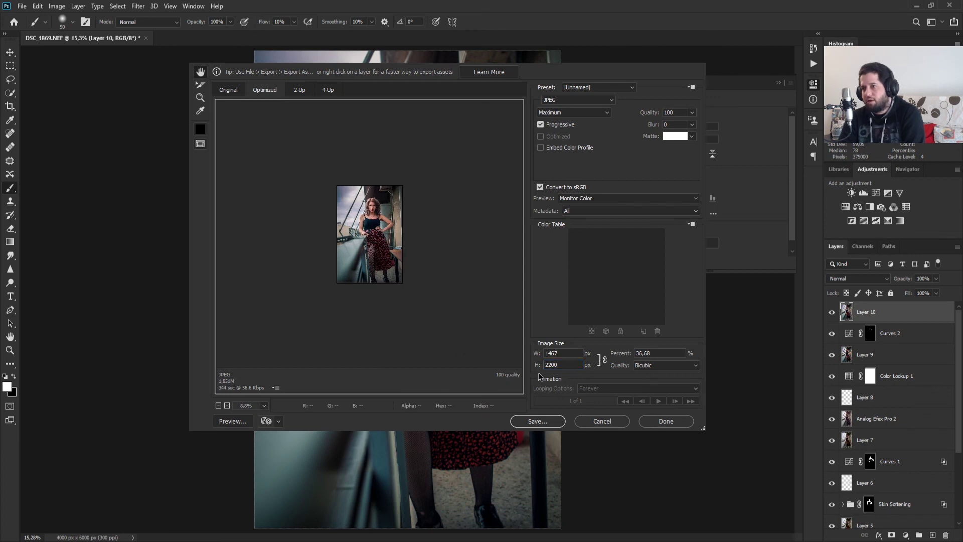
Step: Try an export height of 2300 px, return it to 2200 px, and cancel the export
{"action": "double_click", "coordinate": [551, 364]}
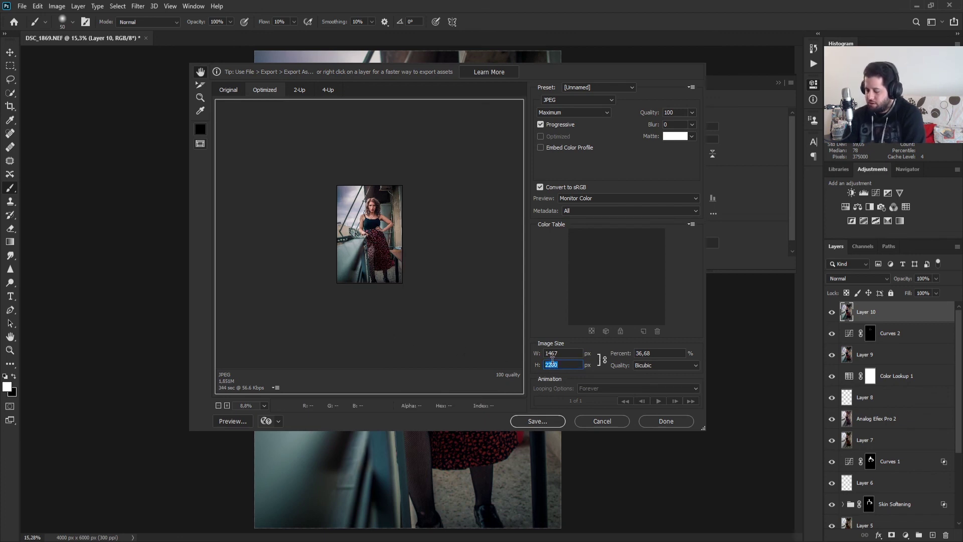
{"action": "type", "text": "2300"}
{"action": "key", "text": "Return"}
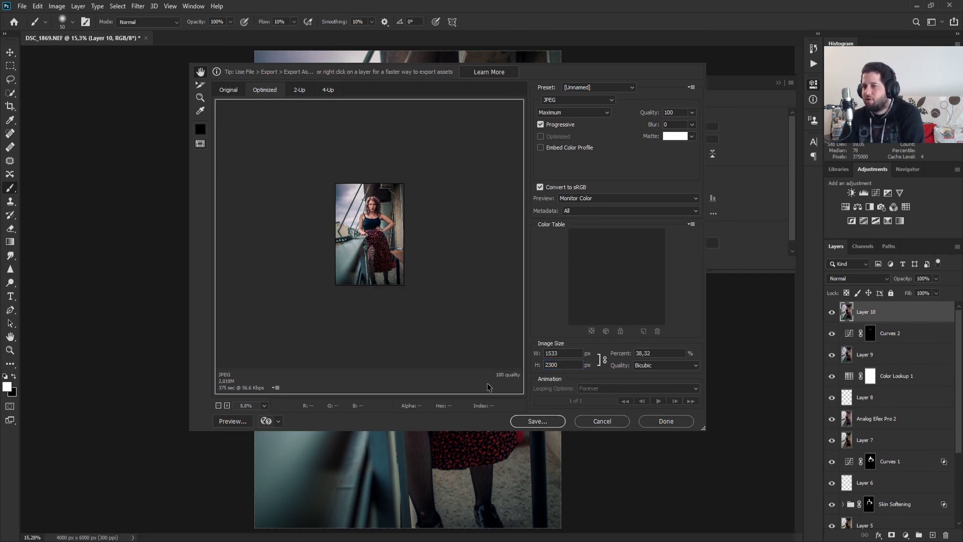
{"action": "double_click", "coordinate": [561, 365]}
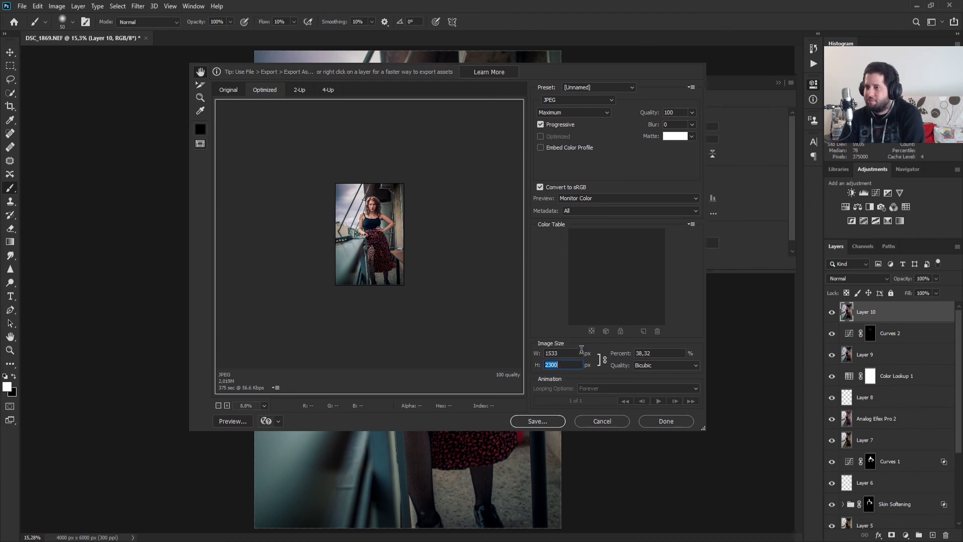
{"action": "type", "text": "2200"}
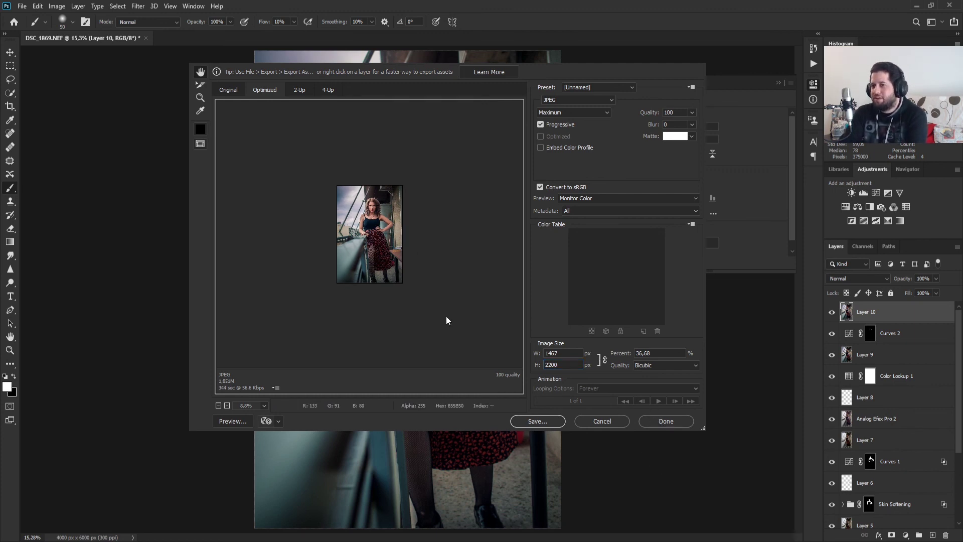
{"action": "key", "text": "ctrl+0"}
{"action": "left_click", "coordinate": [614, 425]}
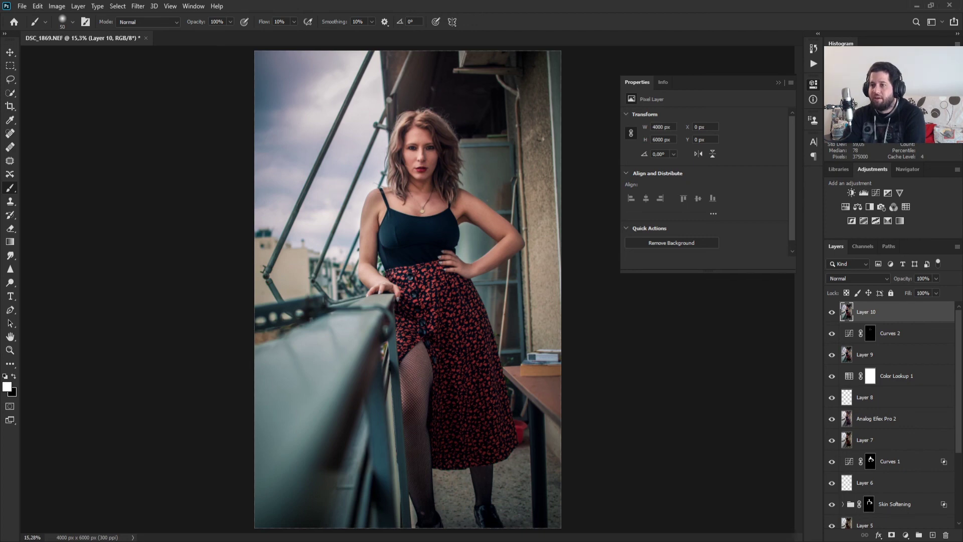
Step: Place the signature image at about 67% scale in the photo's lower-left corner and invert it to white
{"action": "key", "text": "ctrl+v"}
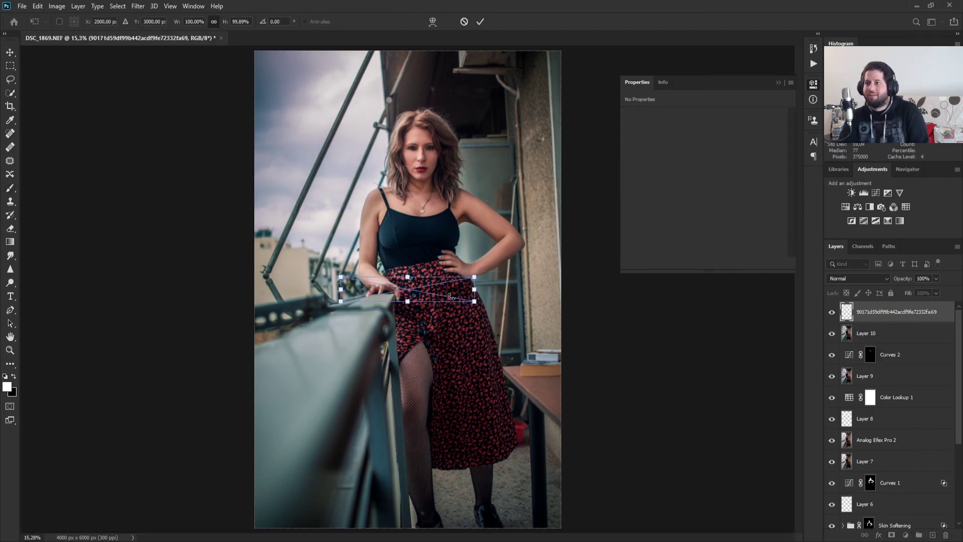
{"action": "left_click_drag", "start_coordinate": [450, 296], "coordinate": [355, 502]}
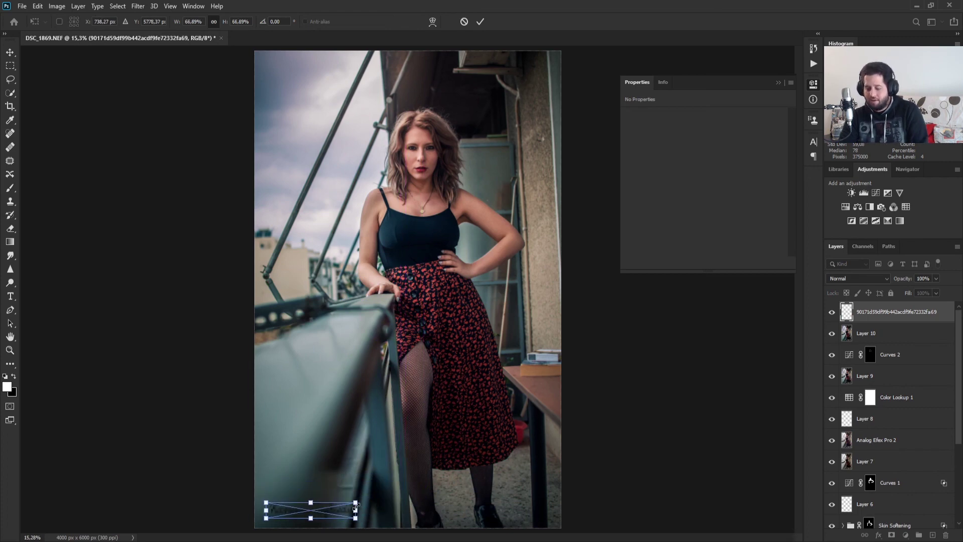
{"action": "key", "text": "Return"}
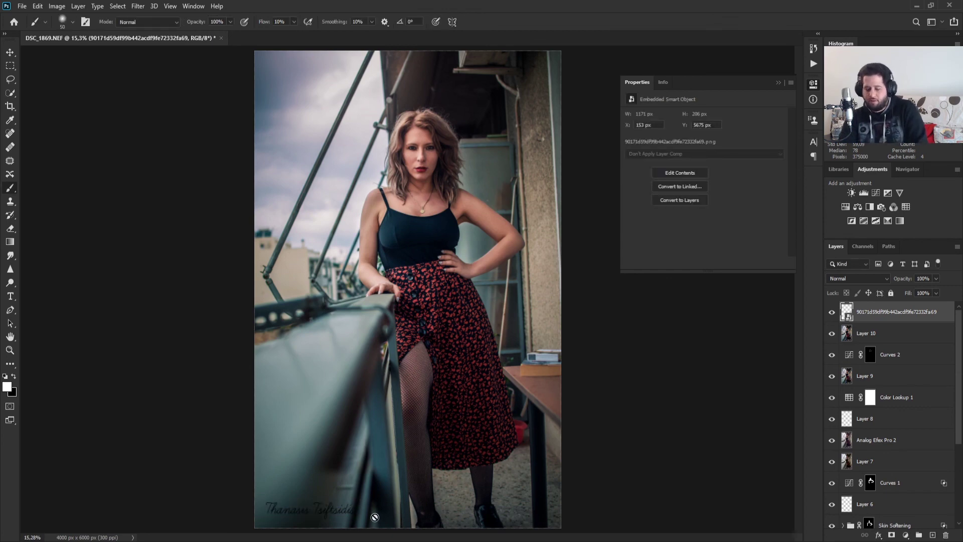
{"action": "key", "text": "ctrl+i"}
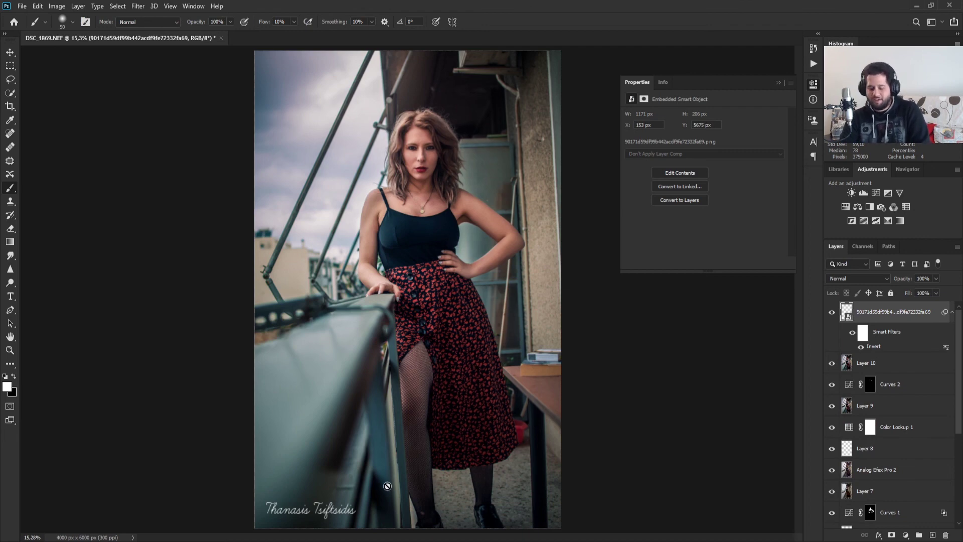
Step: Scale the signature in the photo's lower-left corner down to about 58%
{"action": "key", "text": "ctrl+t"}
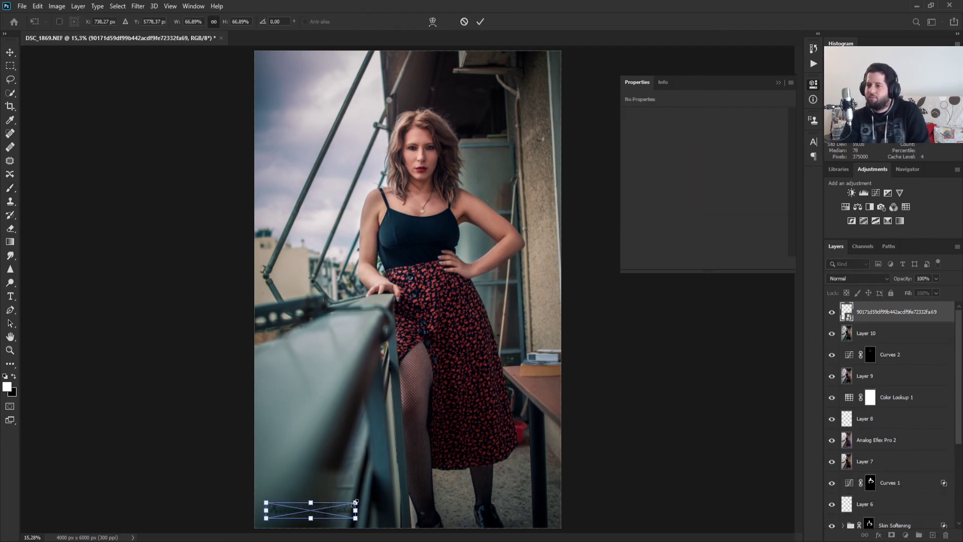
{"action": "left_click_drag", "start_coordinate": [354, 502], "coordinate": [342, 504]}
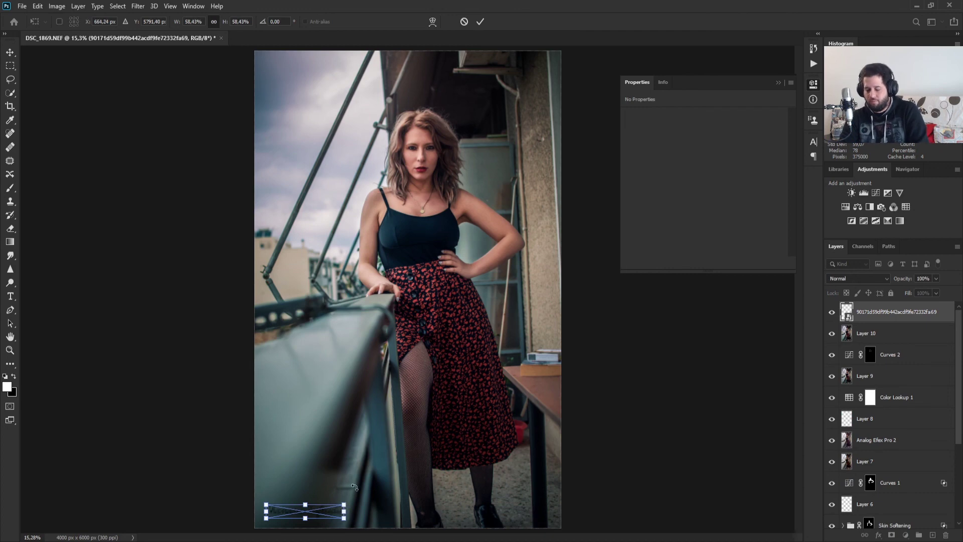
{"action": "key", "text": "Return"}
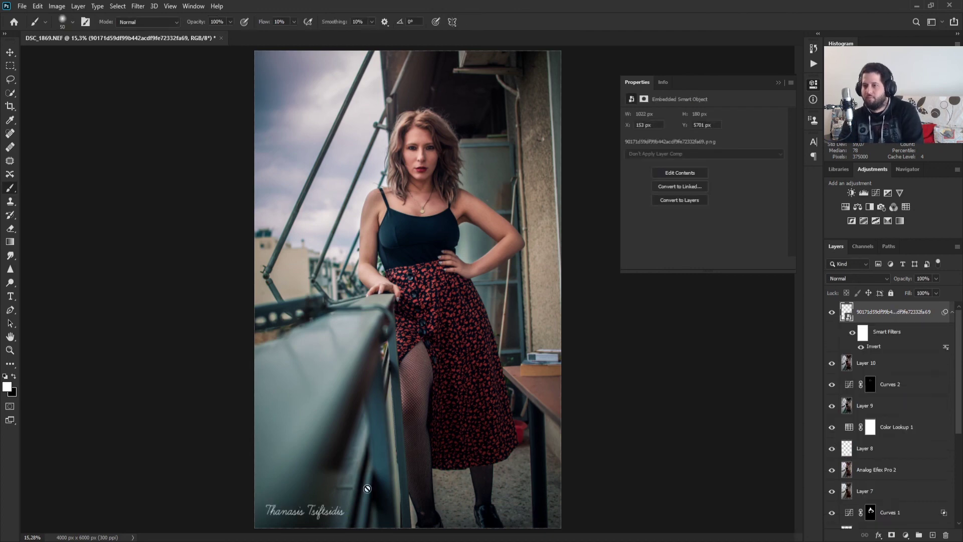
Step: Add Bevel & Emboss and Drop Shadow layer styles to the signature layer
{"action": "double_click", "coordinate": [917, 321]}
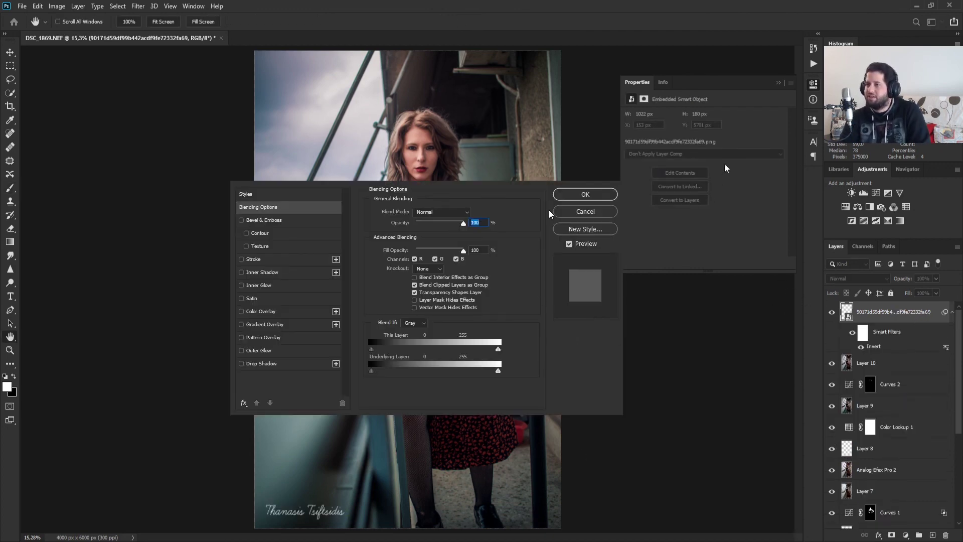
{"action": "left_click", "coordinate": [279, 219]}
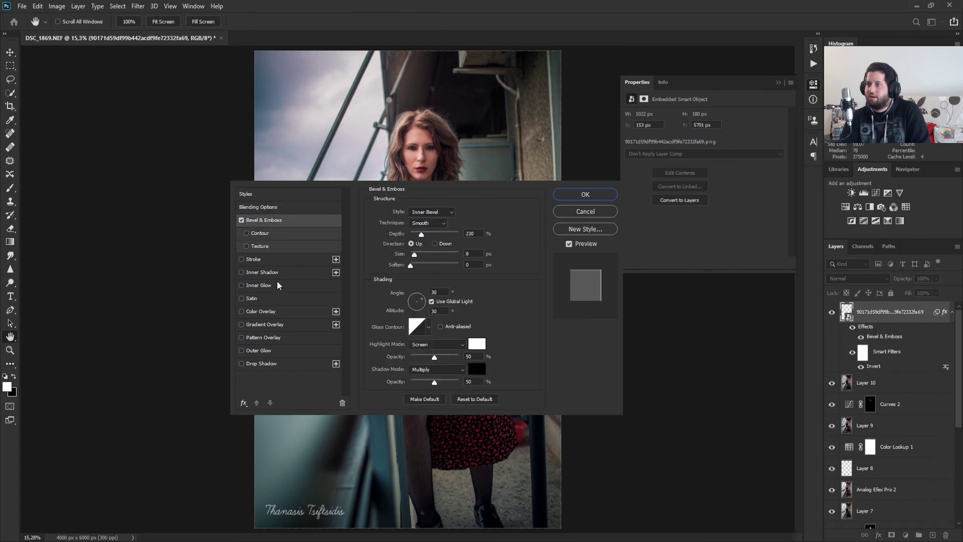
{"action": "left_click", "coordinate": [273, 363]}
{"action": "left_click", "coordinate": [585, 195]}
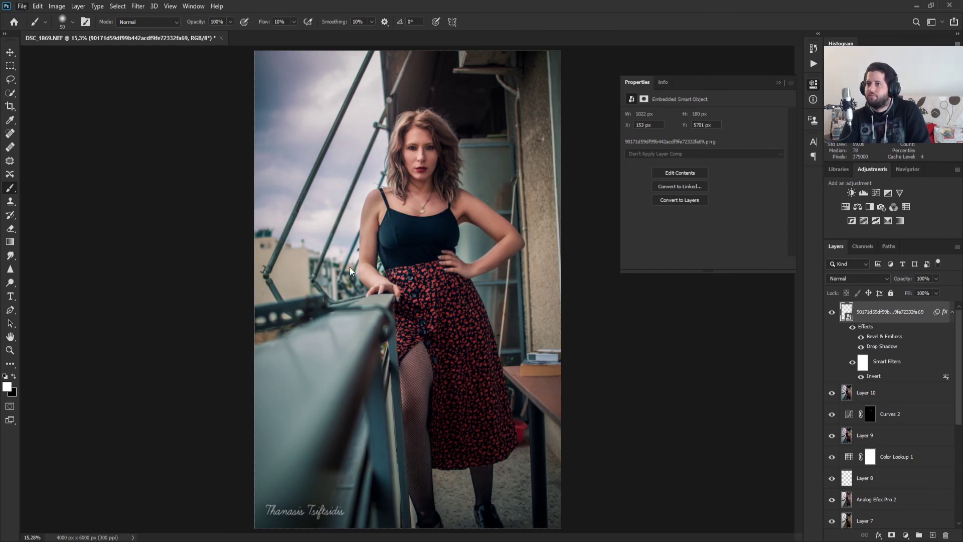
Step: Set up a web export of the signed portrait, trying a height of 2000 px before setting it to 2200 px
{"action": "key", "text": "ctrl+alt+shift+s"}
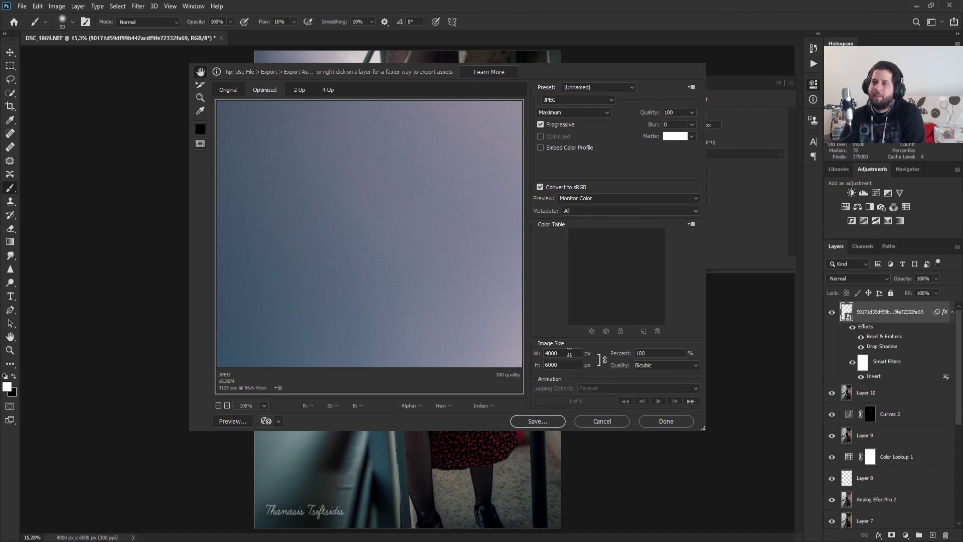
{"action": "double_click", "coordinate": [562, 349]}
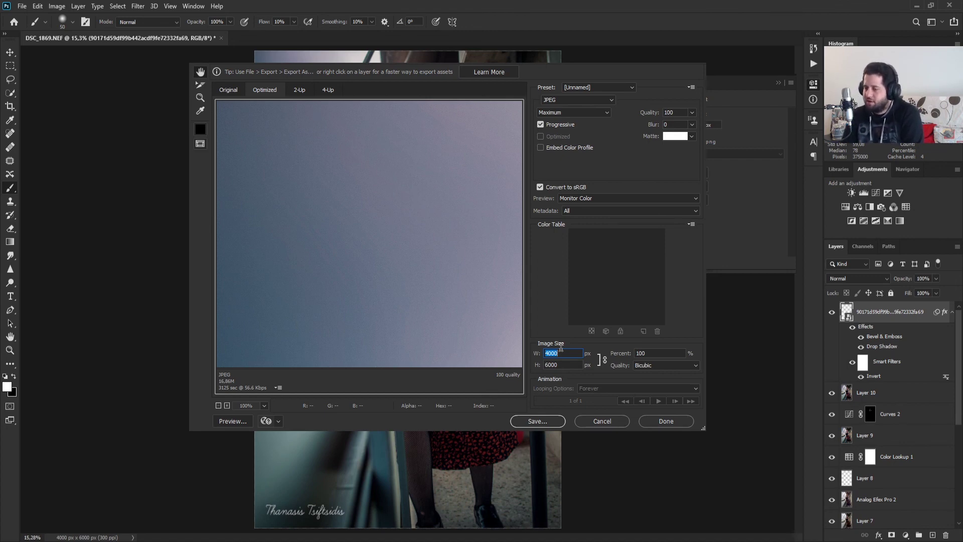
{"action": "type", "text": "1"}
{"action": "left_click", "coordinate": [560, 364]}
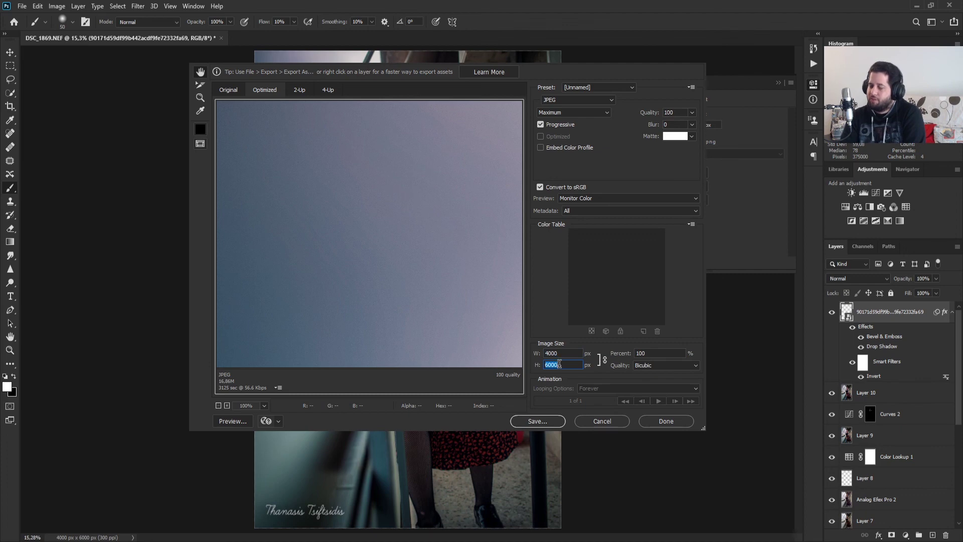
{"action": "type", "text": "2000"}
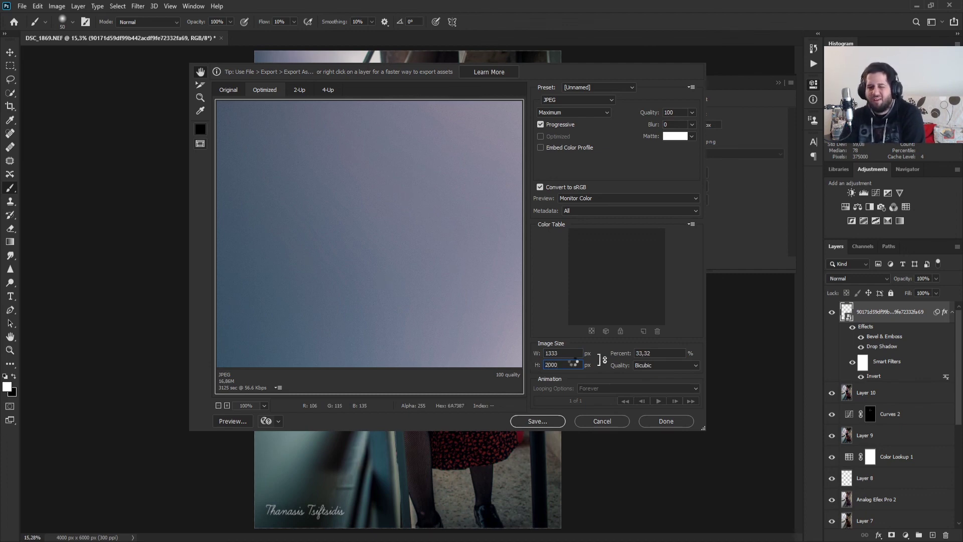
{"action": "key", "text": "Return"}
{"action": "double_click", "coordinate": [568, 360]}
{"action": "type", "text": "2"}
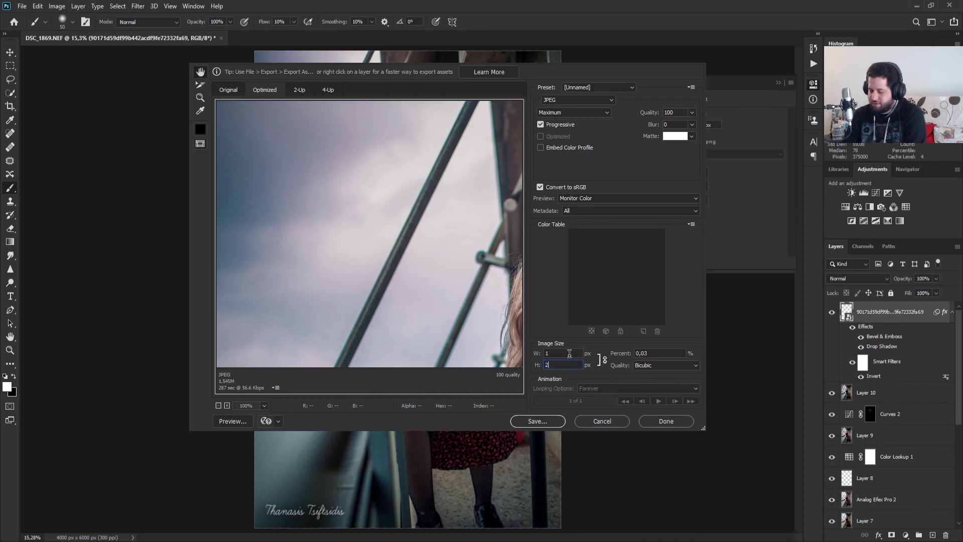
{"action": "type", "text": "200"}
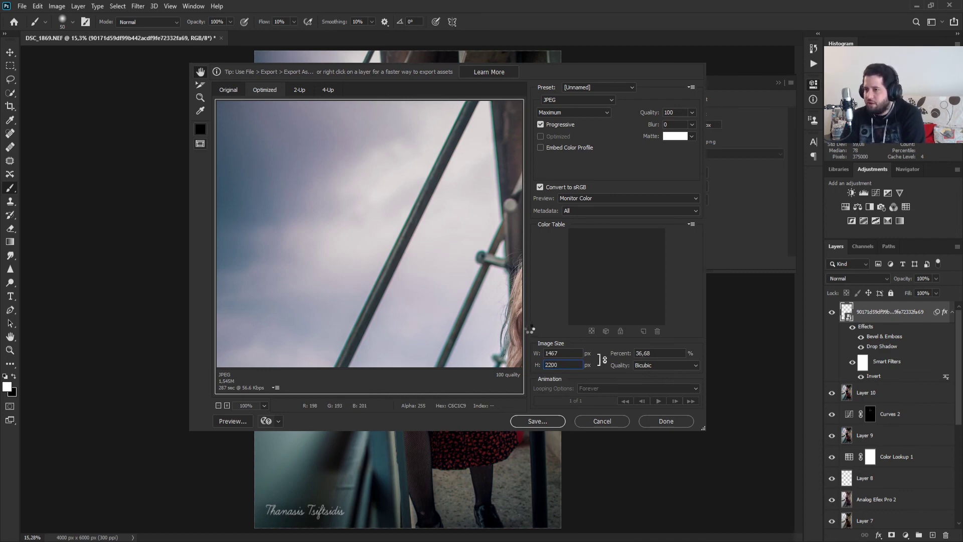
{"action": "key", "text": "Return"}
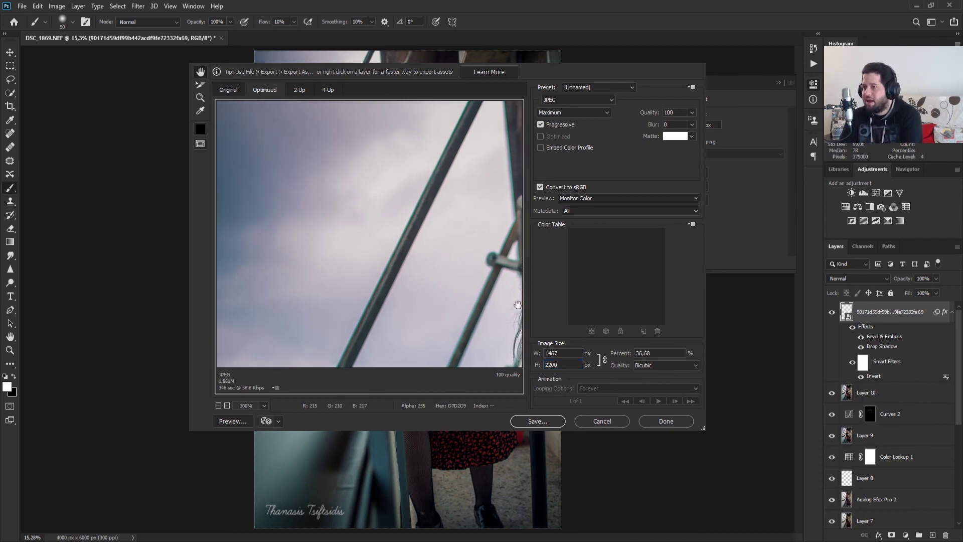
Step: Save the resized portrait as a JPEG from the web export and return to the document
{"action": "key", "text": "ctrl+0"}
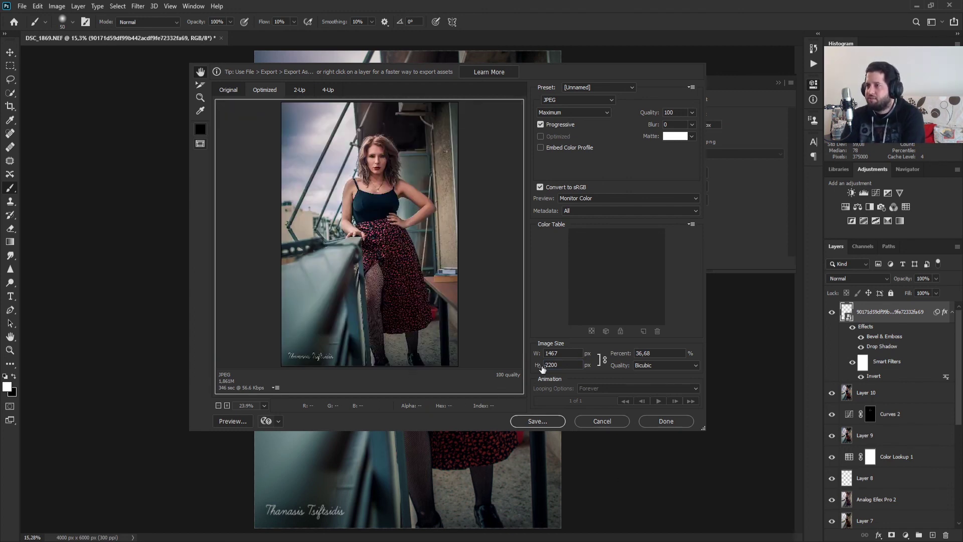
{"action": "left_click", "coordinate": [546, 421]}
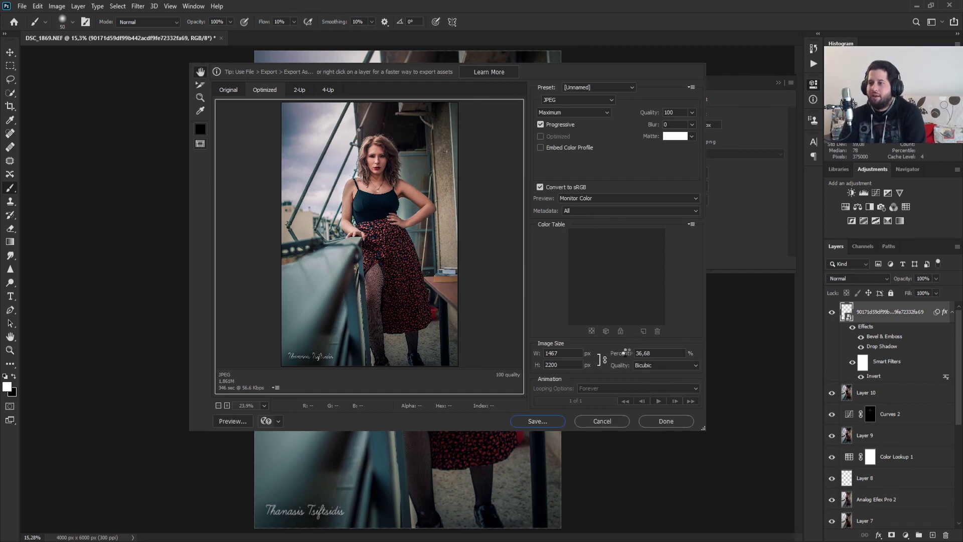
{"action": "key", "text": "Escape"}
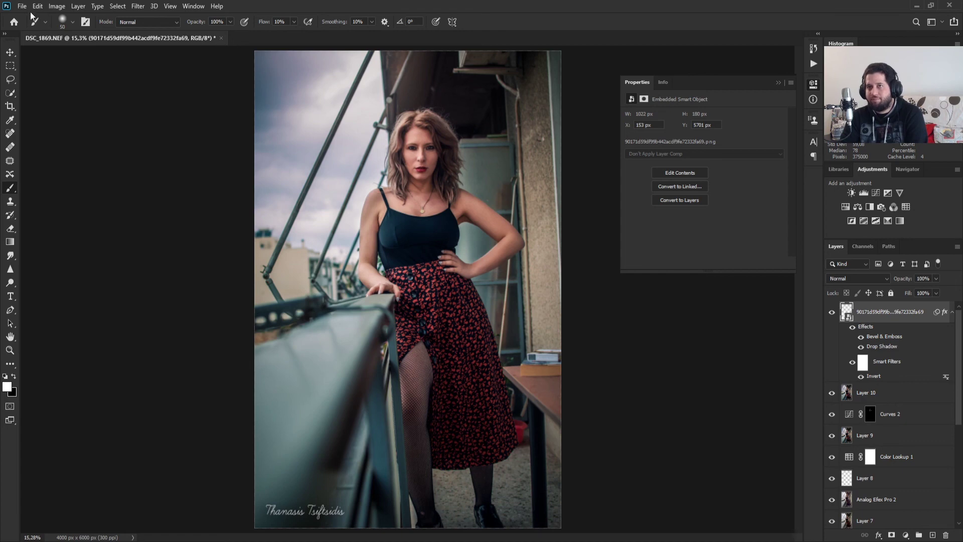
Step: Compare the edit with the original by showing only the Background layer, and restore the visibility of all layers
{"action": "scroll", "coordinate": [862, 429], "scroll_direction": "down", "scroll_amount": 4}
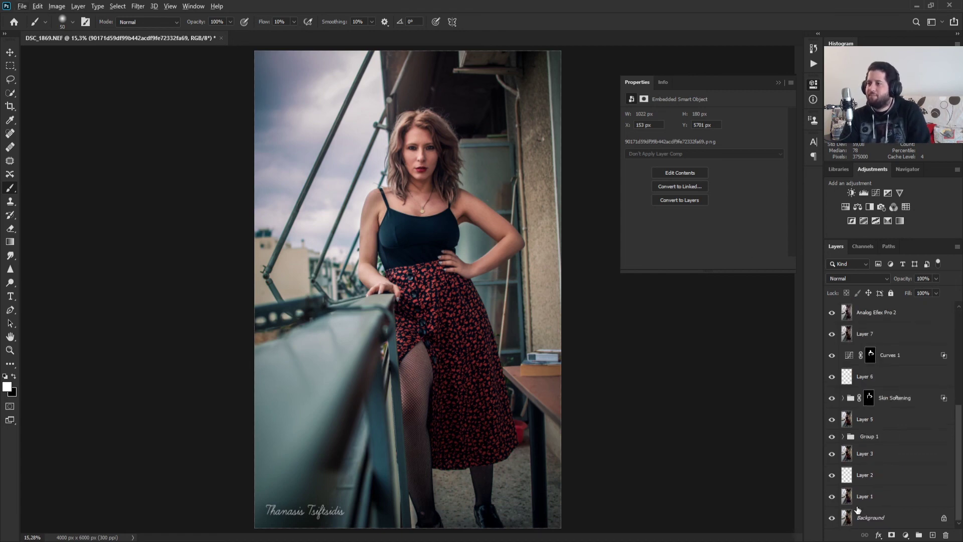
{"action": "left_click", "coordinate": [832, 518], "text": "alt"}
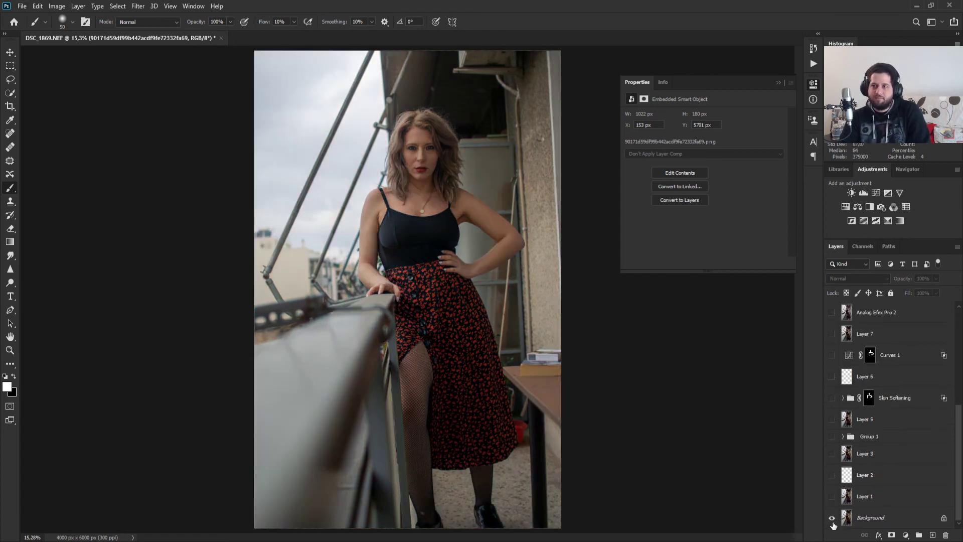
{"action": "left_click", "coordinate": [831, 518], "text": "alt"}
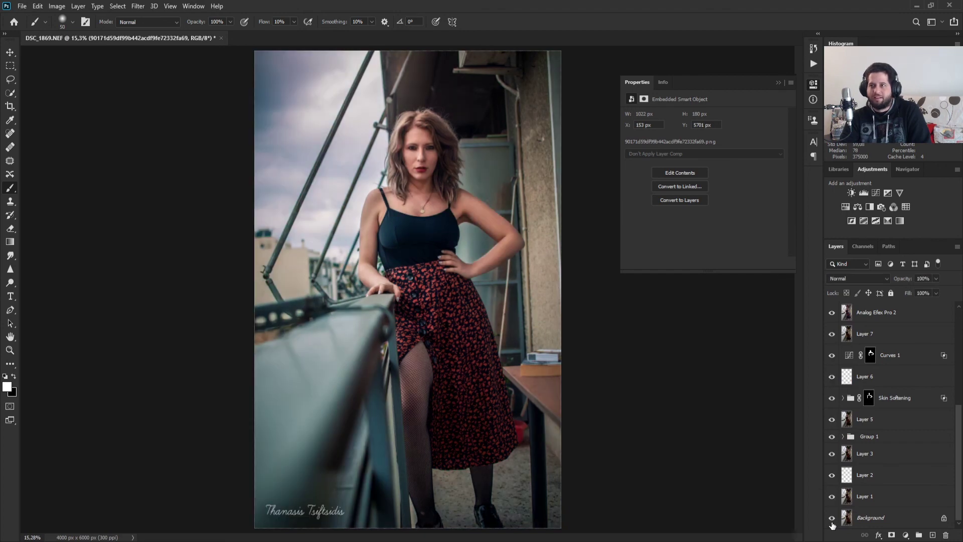
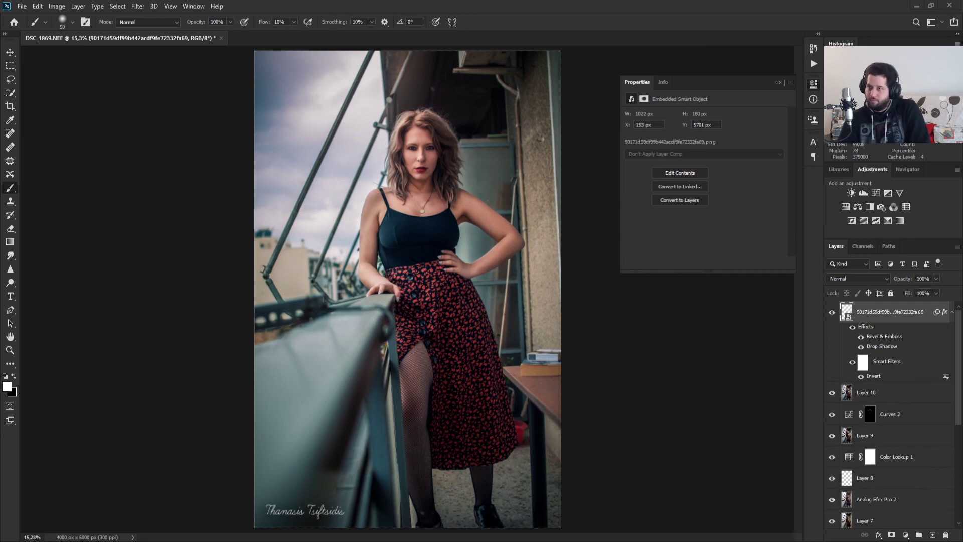
Step: Save the layered document as DSC_1869.psd in the Edit folder and close it
{"action": "key", "text": "ctrl+s"}
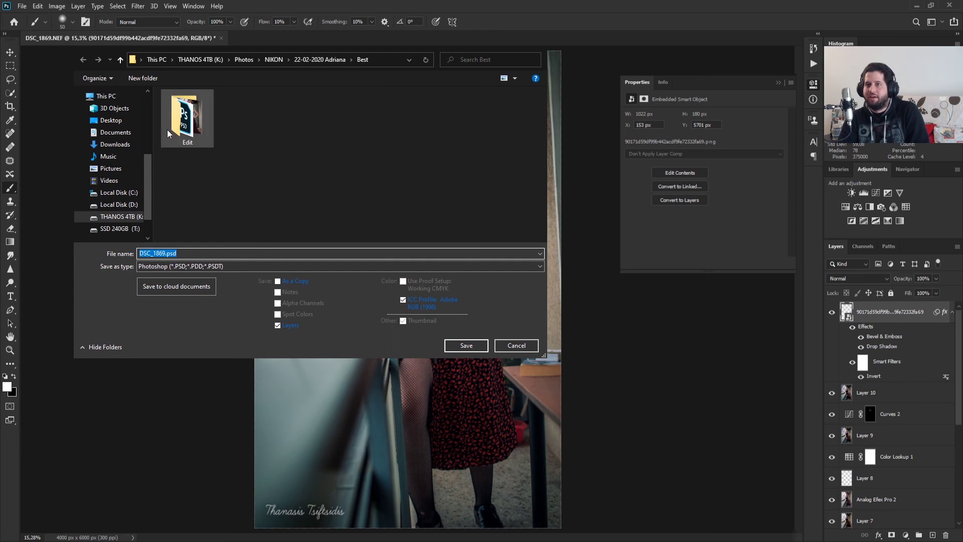
{"action": "double_click", "coordinate": [186, 120]}
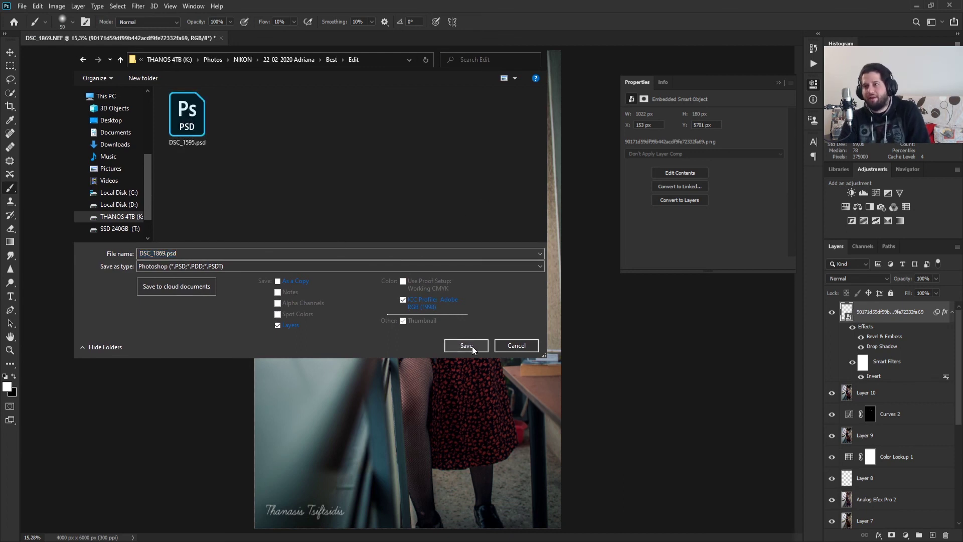
{"action": "left_click", "coordinate": [471, 346]}
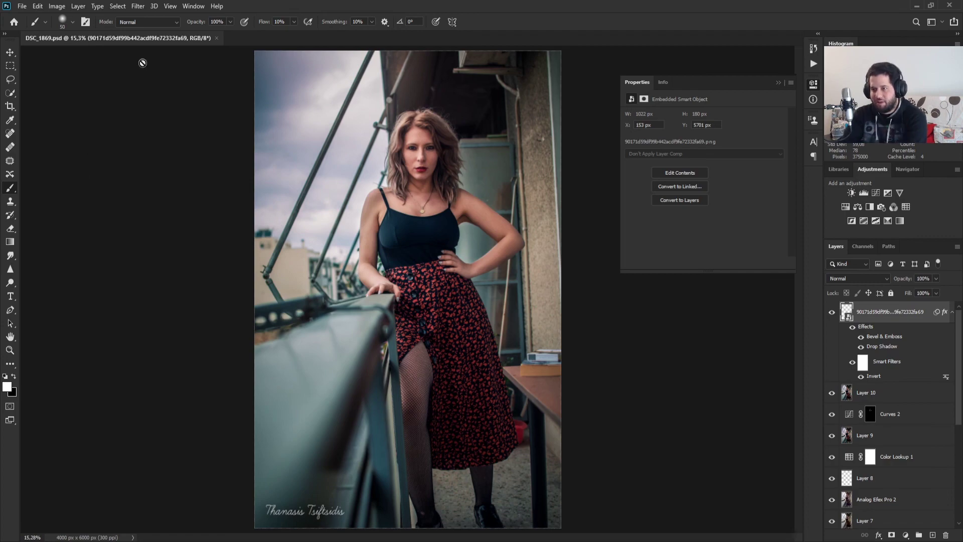
{"action": "left_click", "coordinate": [217, 39]}
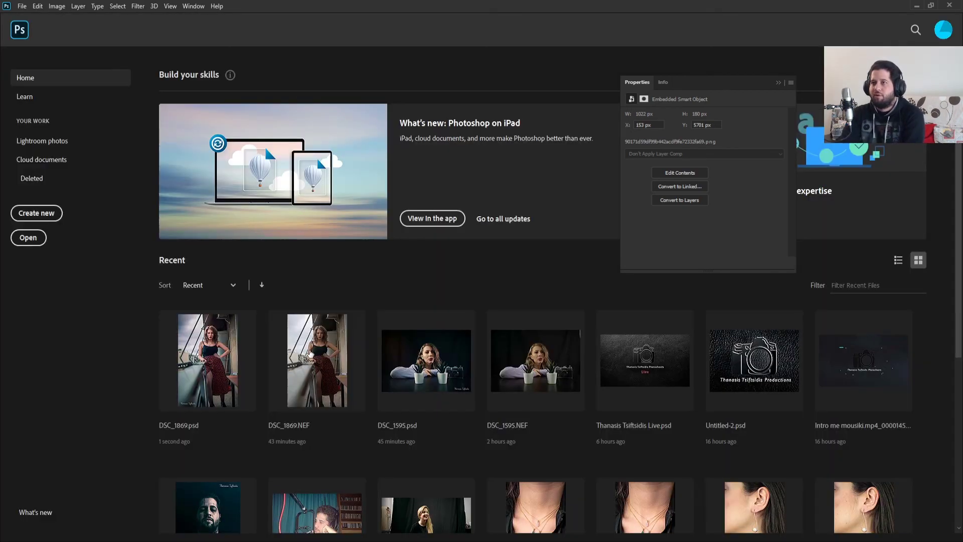